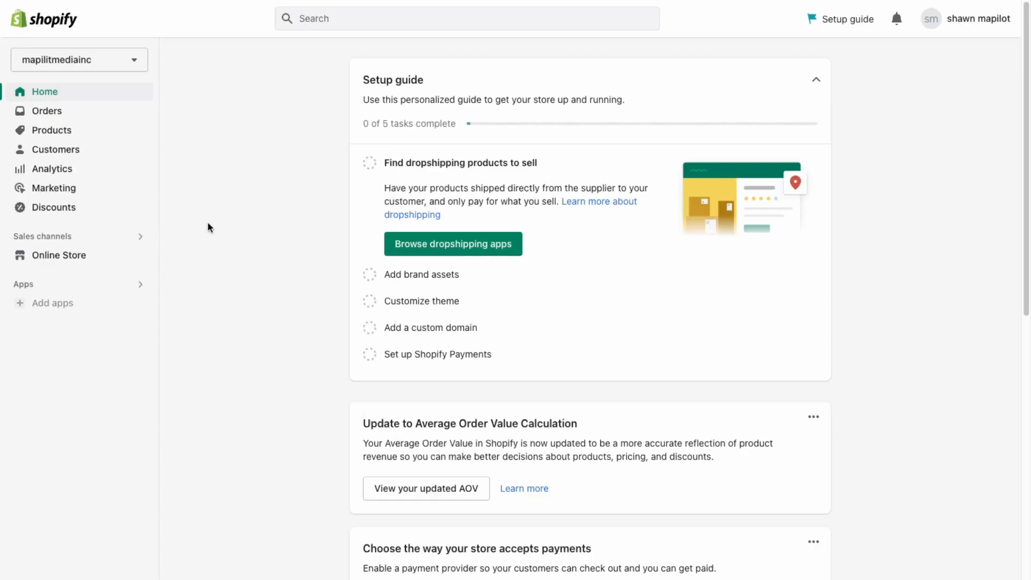
Open Online Store and scroll the Themes page down to the Popular free themes list.
click(54, 257)
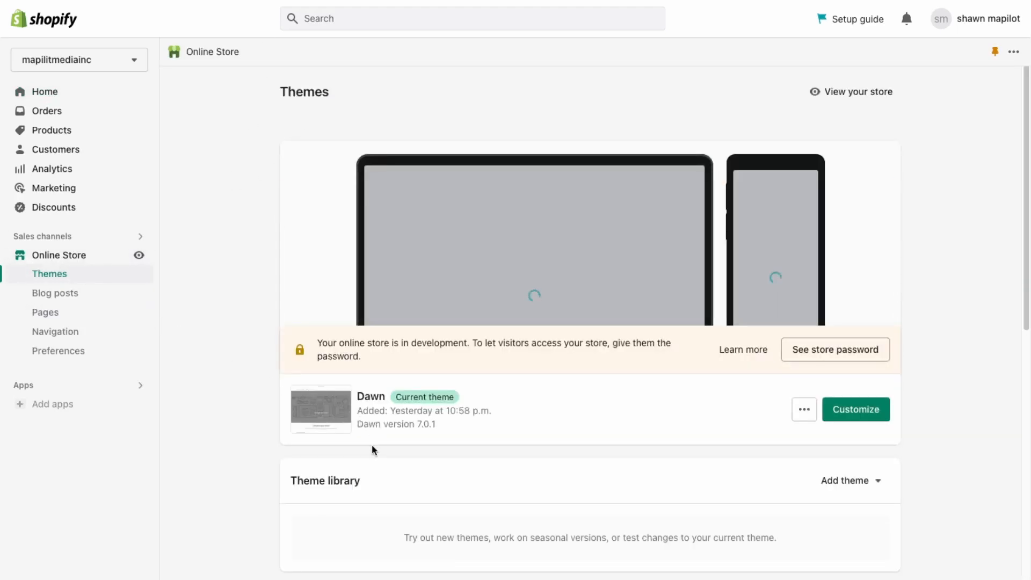
scroll(414, 386, down, 1)
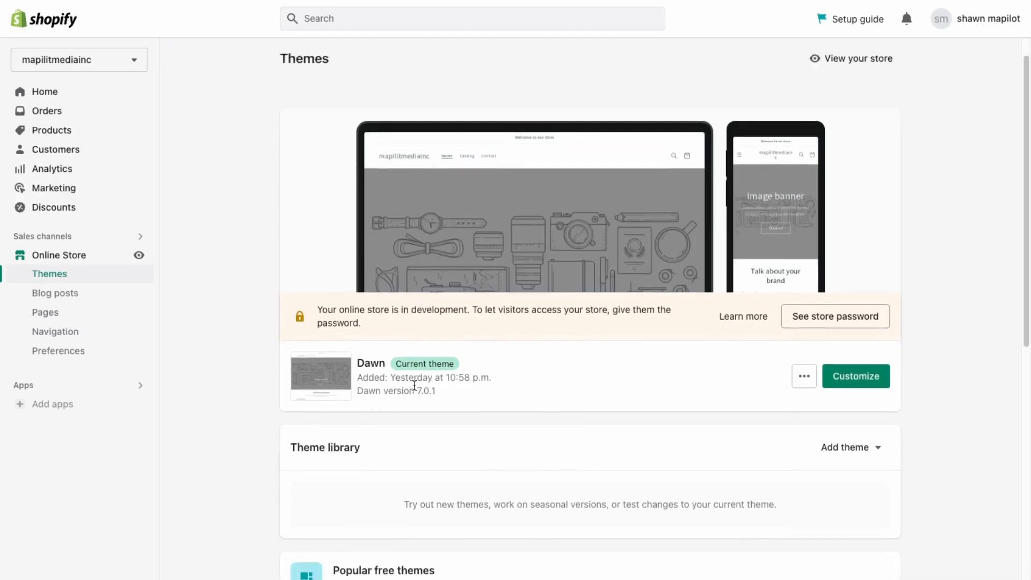
scroll(414, 385, down, 4)
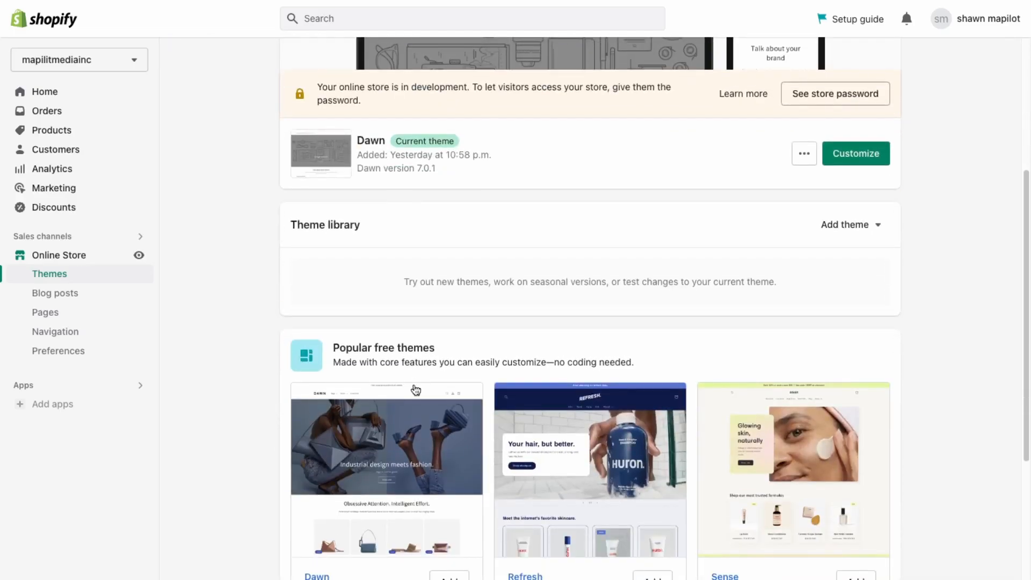
scroll(416, 390, down, 5)
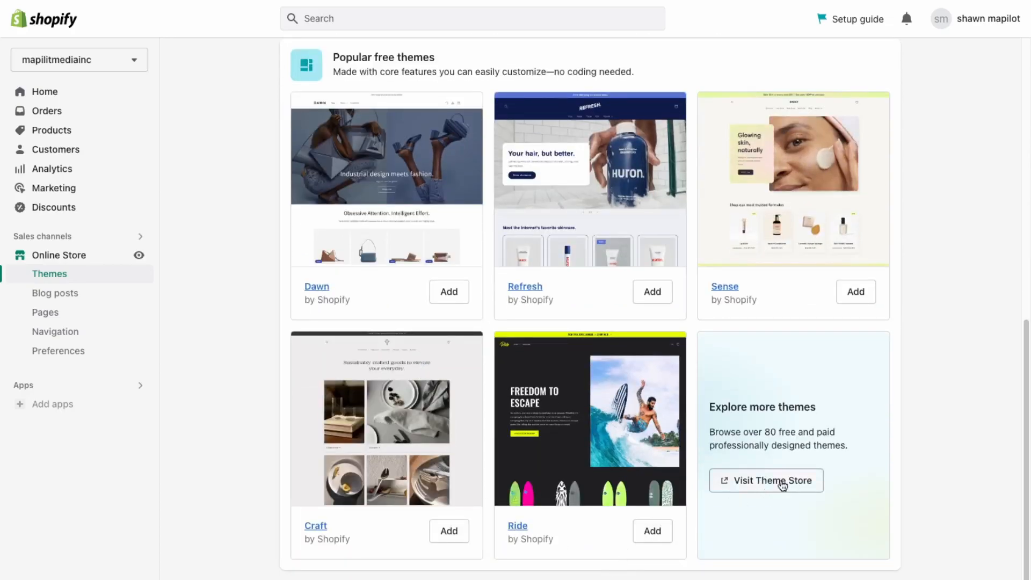
Visit the Shopify Theme Store and filter the catalogue to Free themes.
click(793, 482)
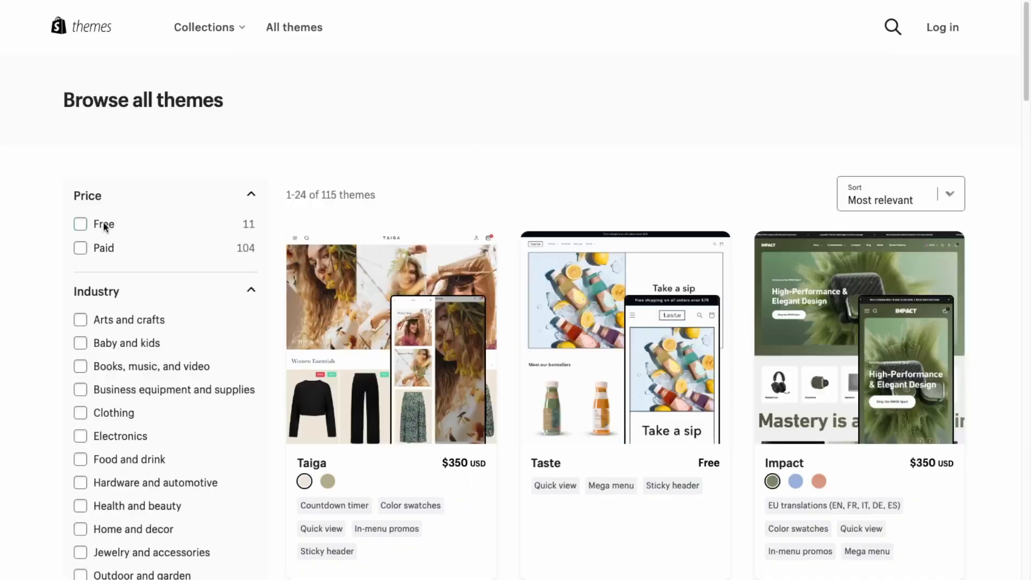
click(102, 227)
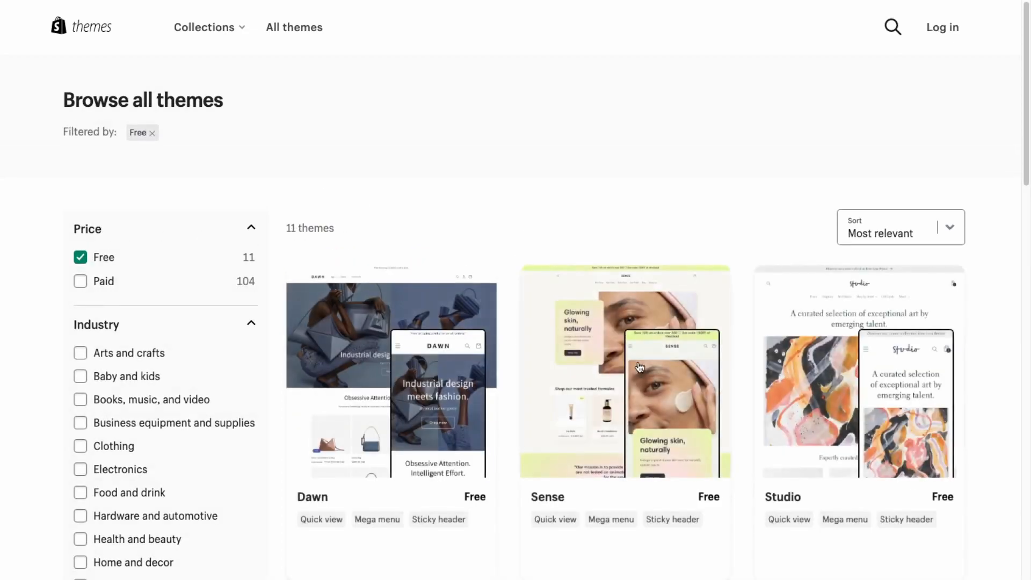
scroll(639, 367, down, 15)
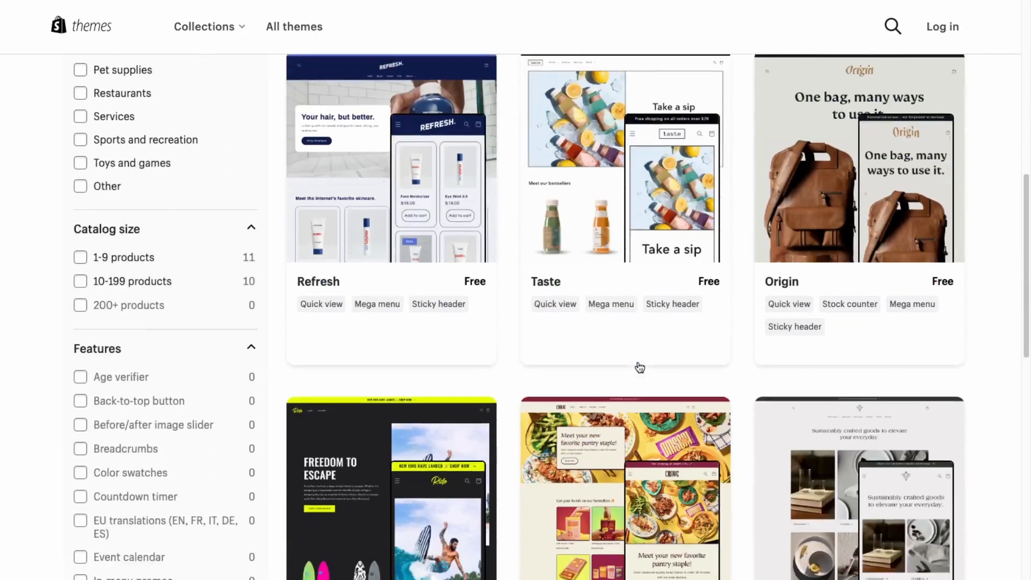
scroll(639, 367, down, 3)
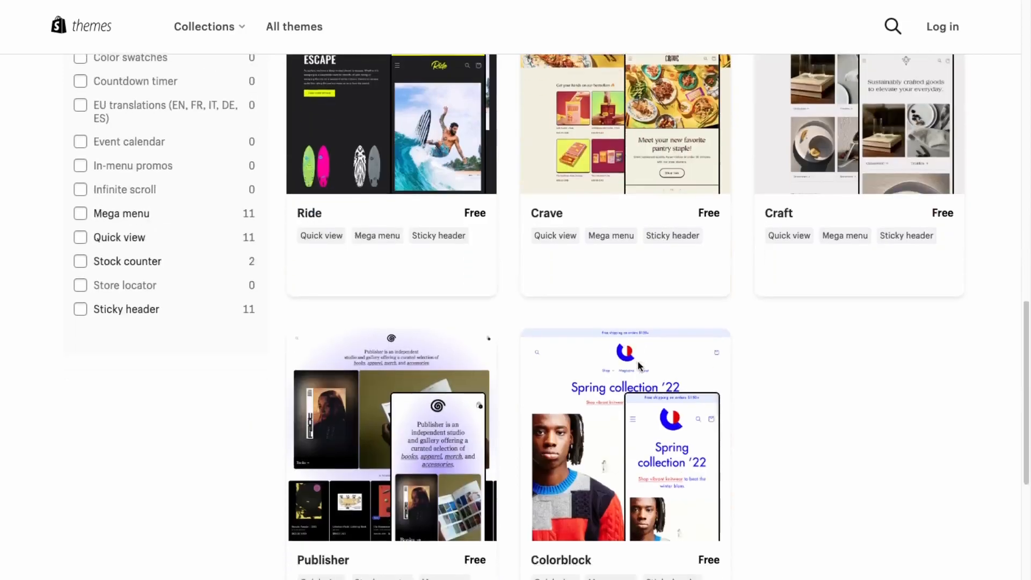
Browse the 11 free themes and open the Craft theme's detail page.
scroll(640, 367, up, 18)
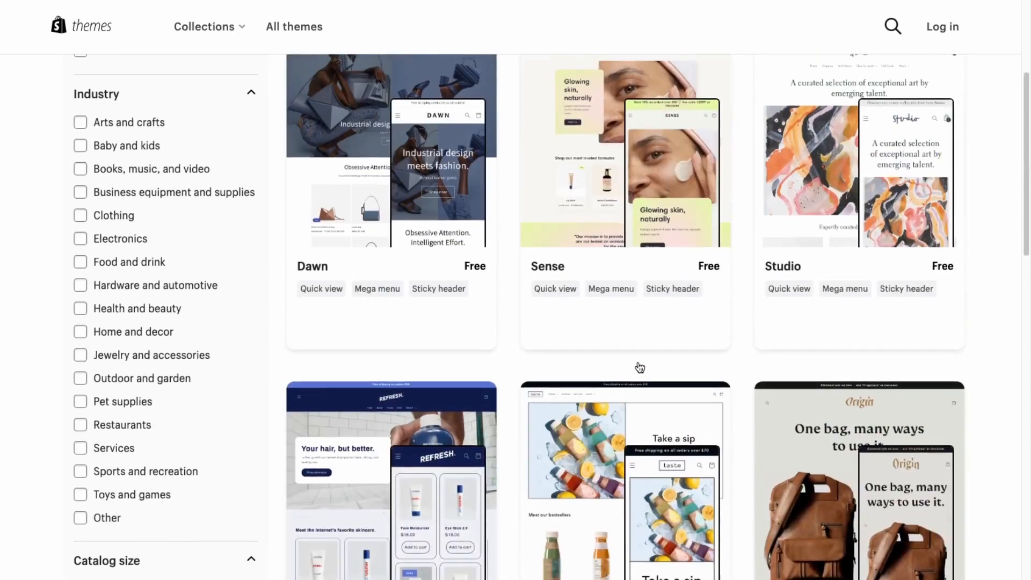
scroll(639, 367, down, 5)
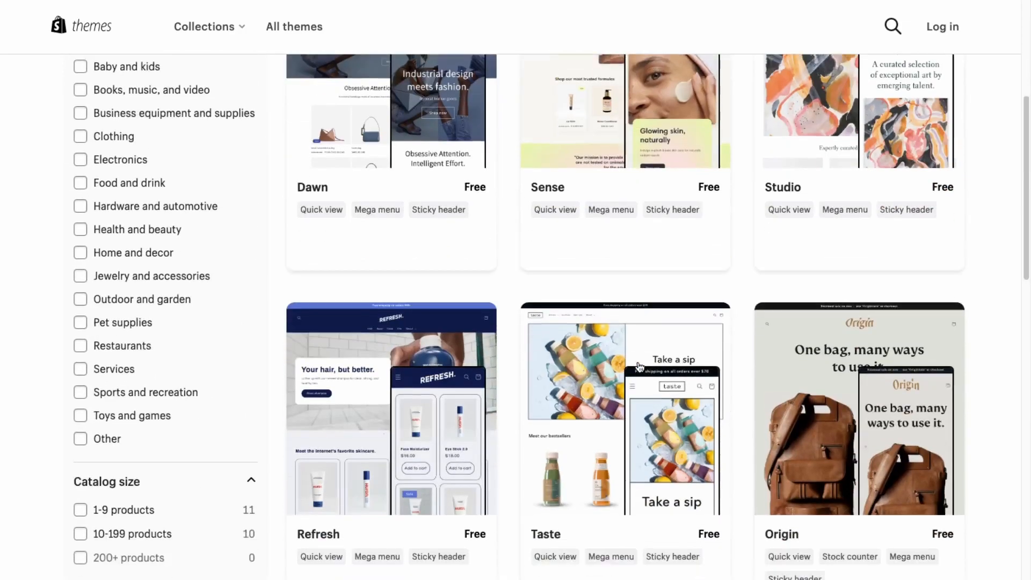
scroll(639, 367, down, 10)
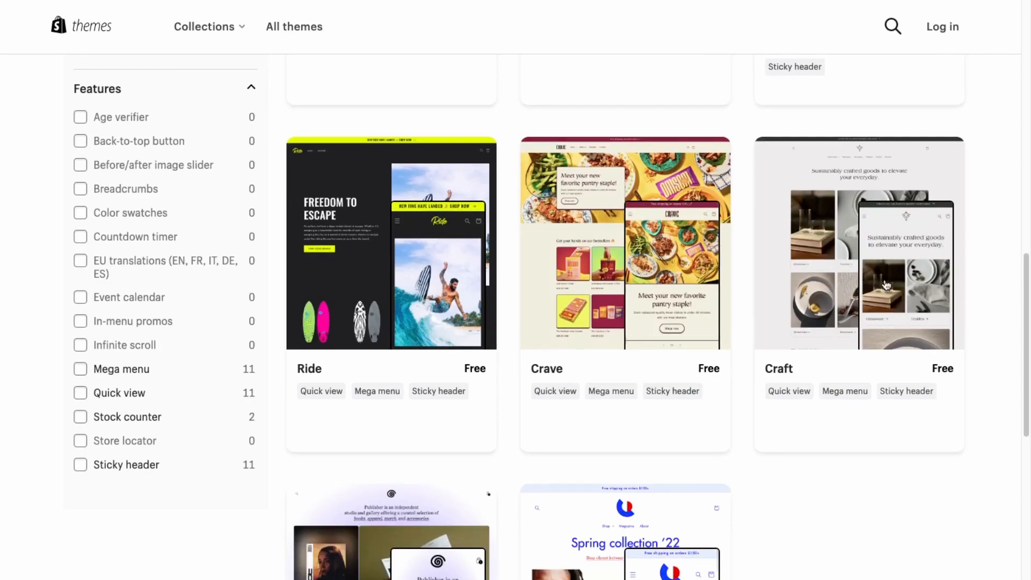
scroll(886, 284, up, 5)
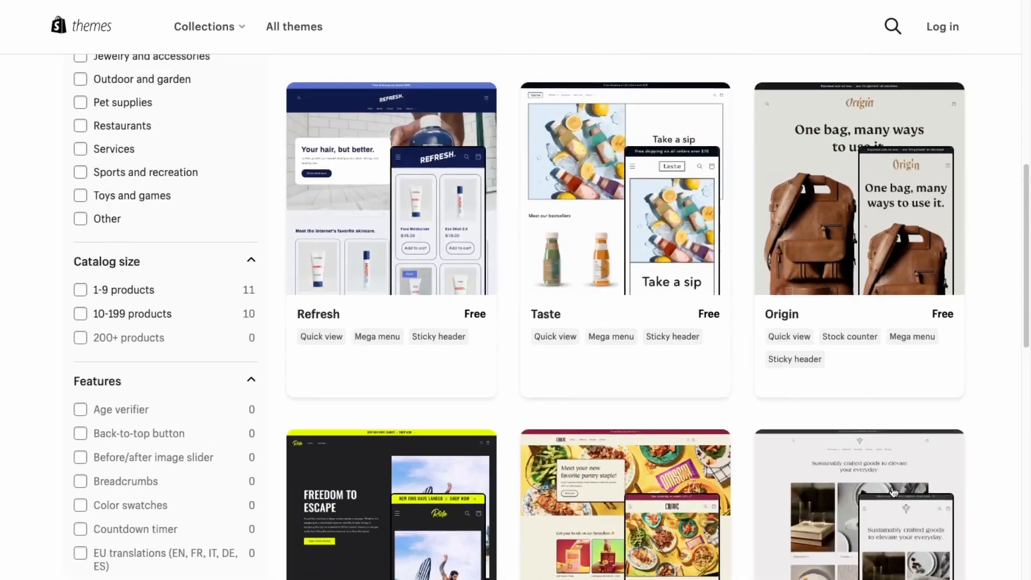
scroll(893, 491, up, 5)
scroll(893, 491, up, 3)
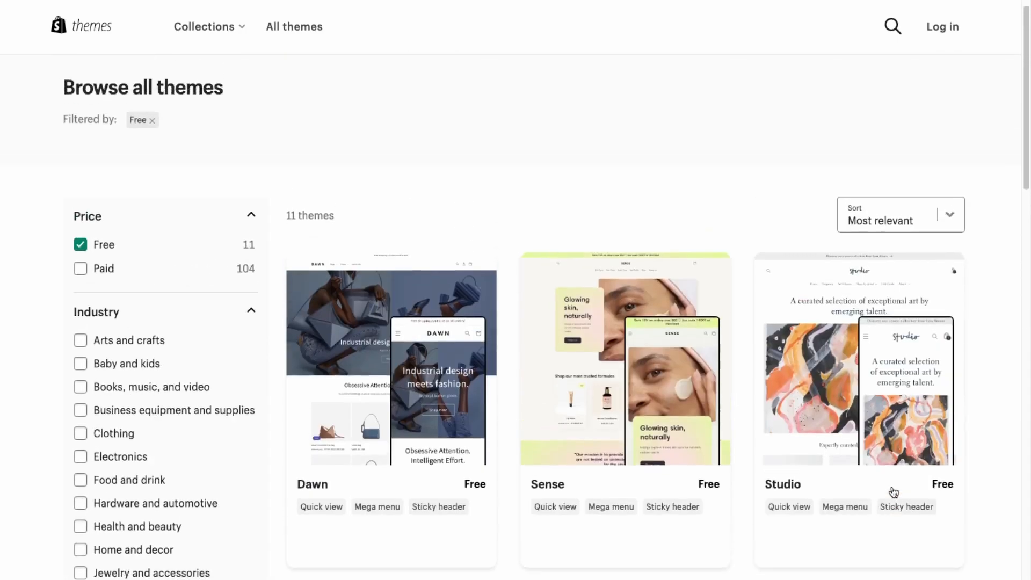
scroll(406, 384, down, 7)
scroll(407, 384, down, 4)
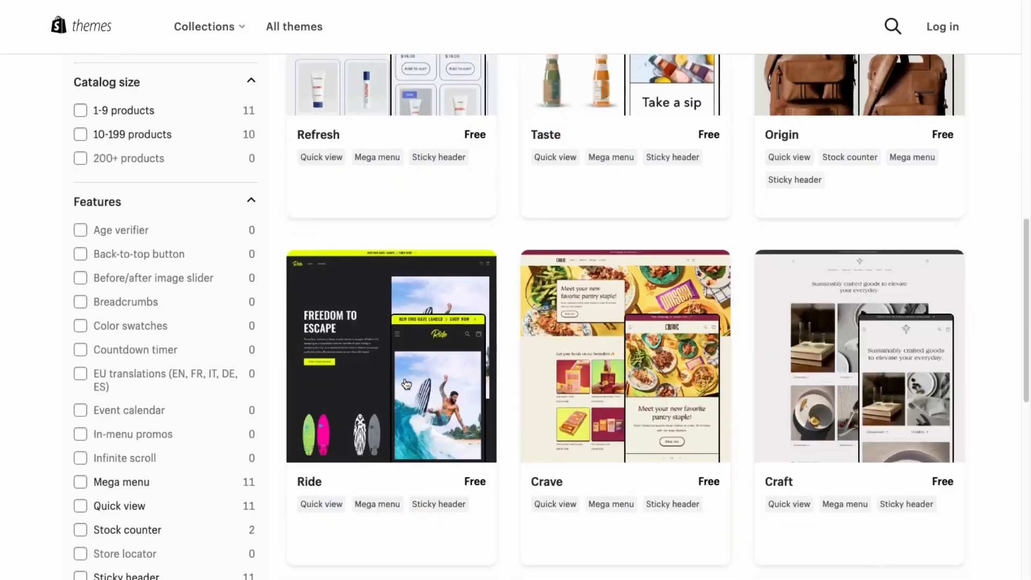
scroll(707, 385, down, 5)
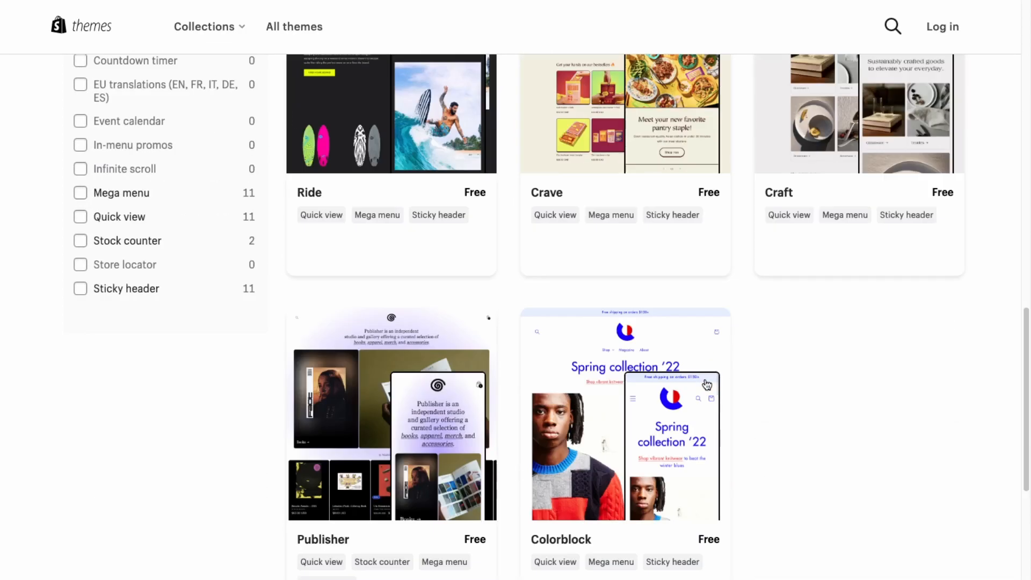
click(898, 152)
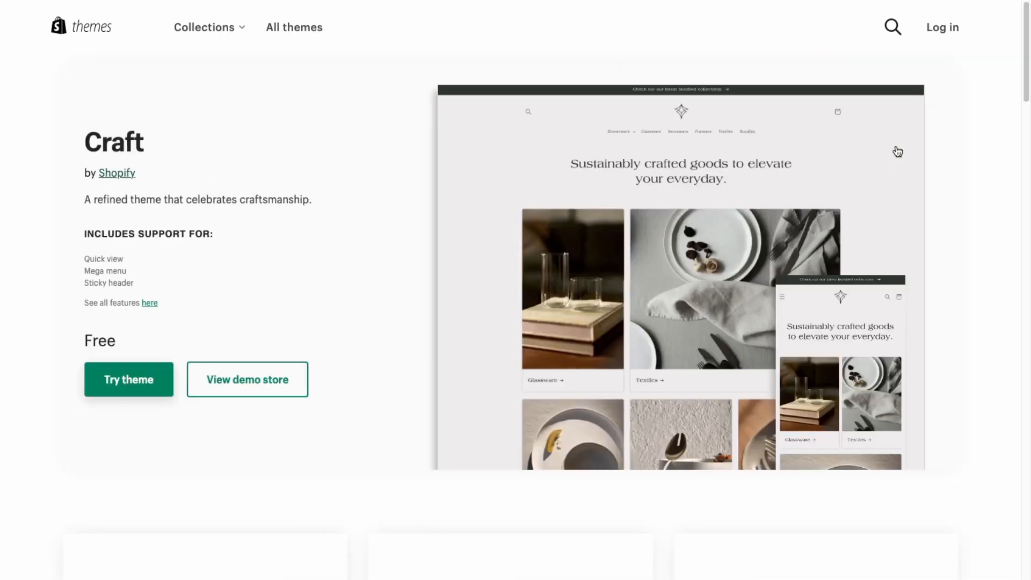
Try the Craft theme, sign in with the store URL, and add it to the theme library.
click(148, 386)
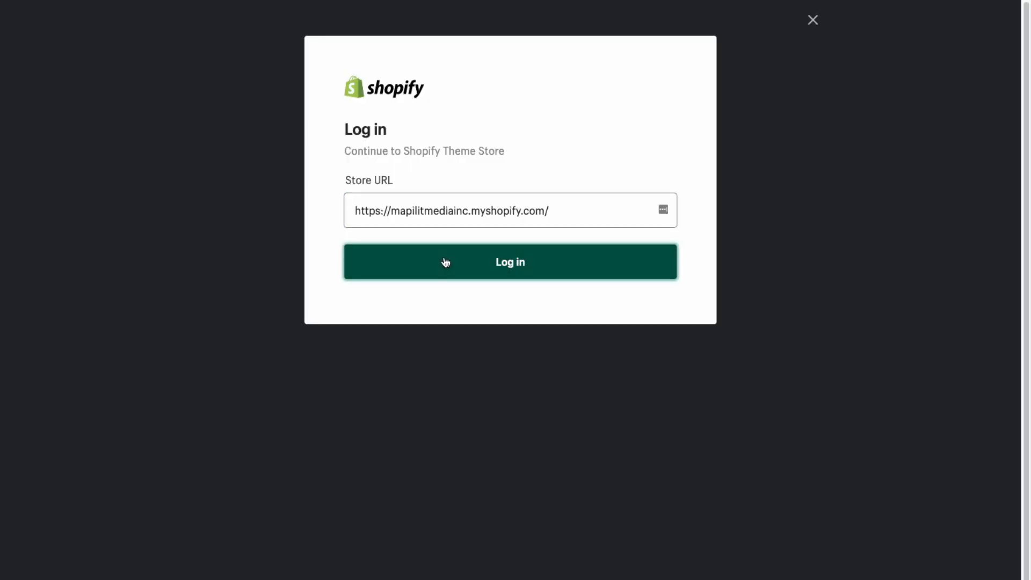
click(445, 262)
click(488, 177)
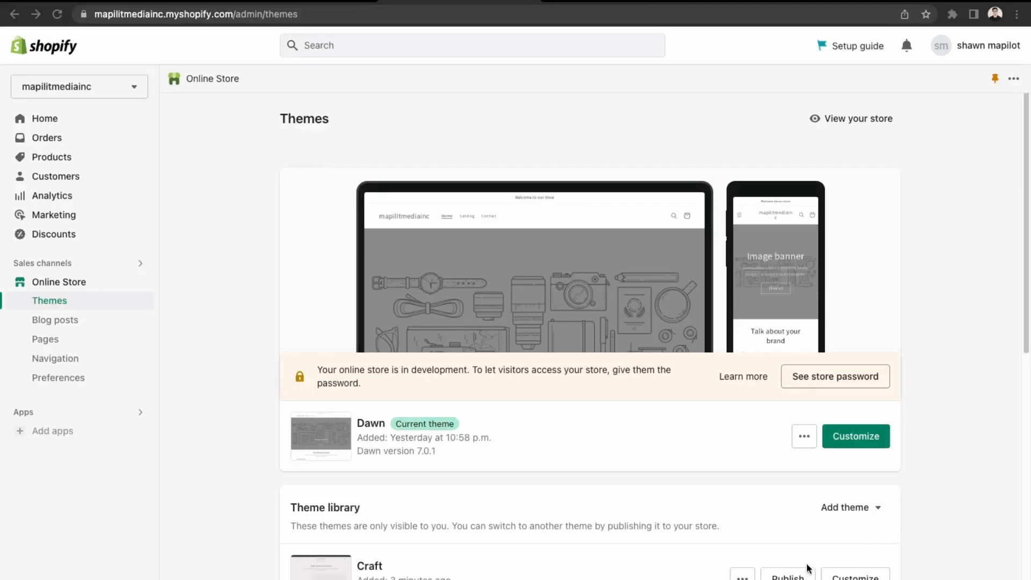
Publish Craft so it replaces Dawn as the current theme.
click(795, 576)
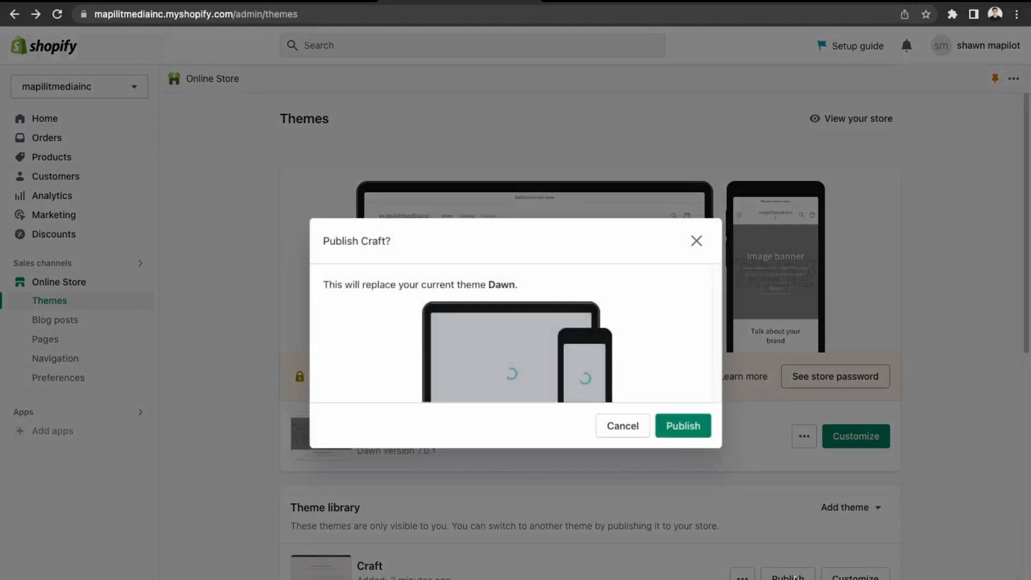
click(696, 431)
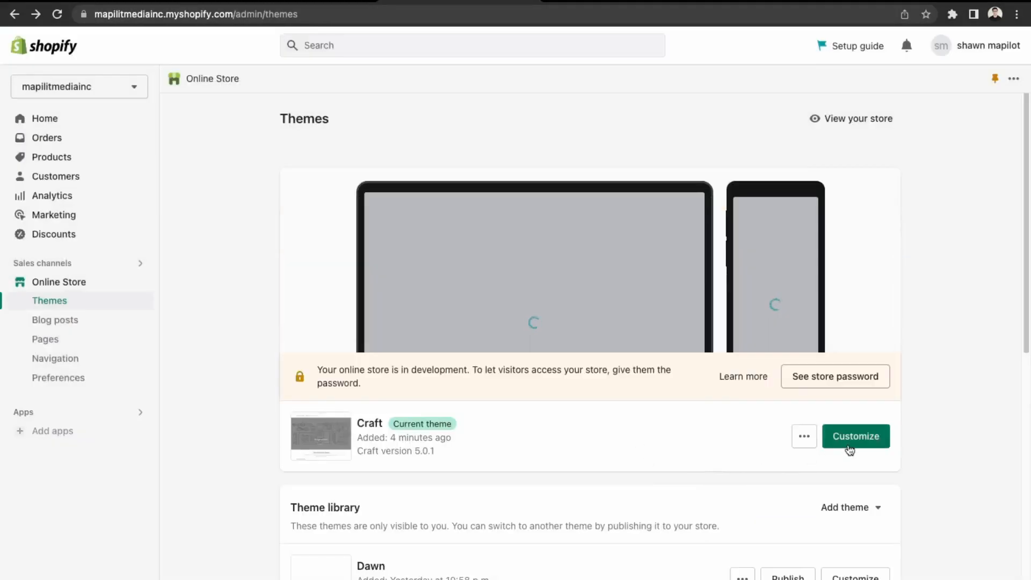
click(850, 449)
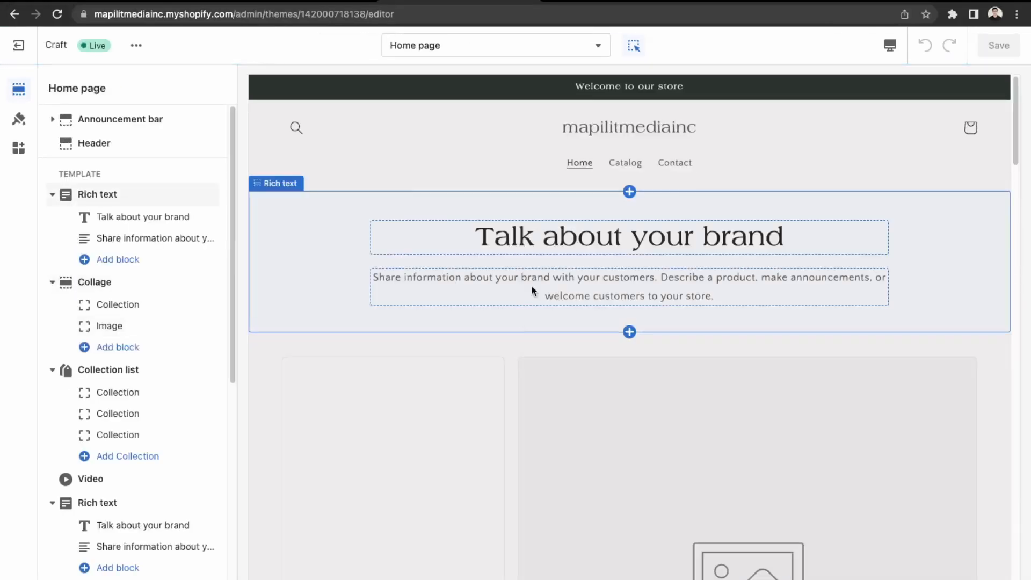
Scroll through the Craft home page preview in the theme editor to review its sections.
scroll(604, 245, down, 10)
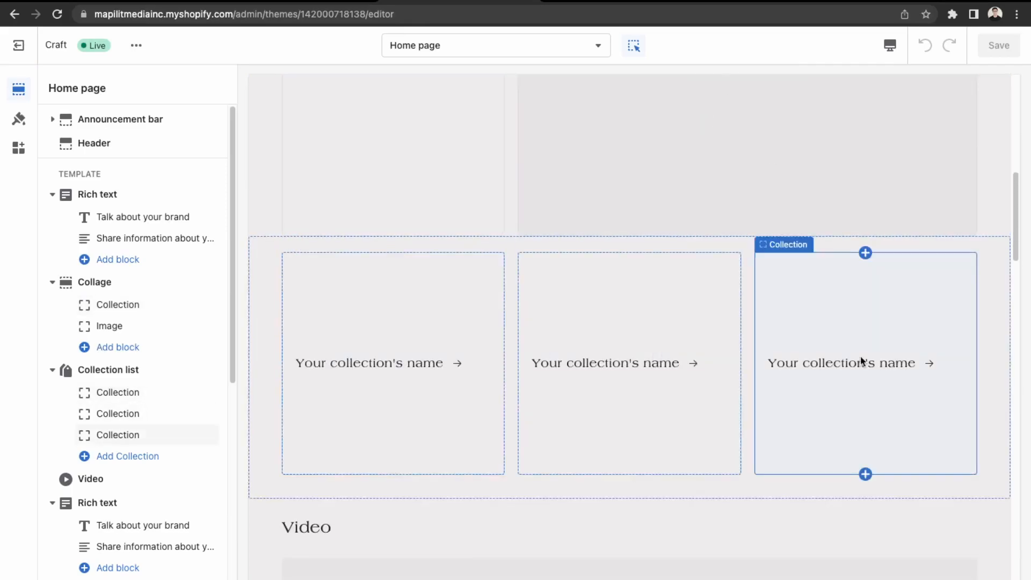
scroll(357, 380, down, 3)
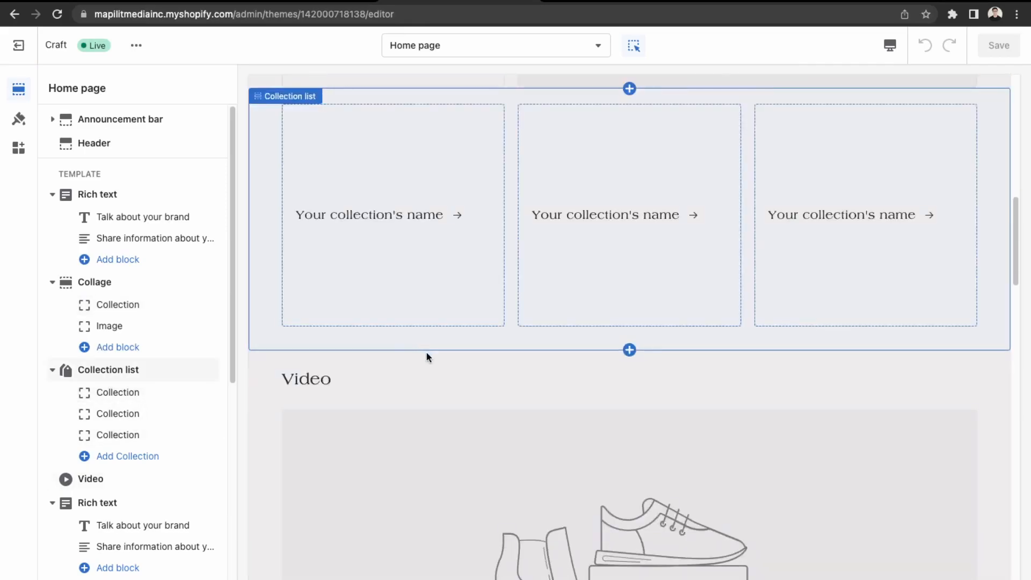
scroll(730, 405, down, 9)
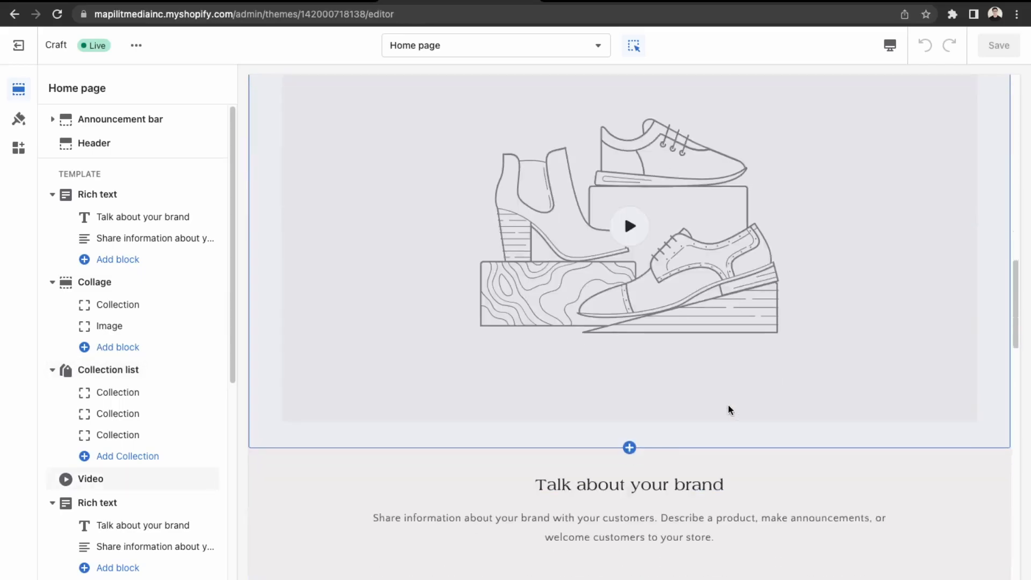
scroll(727, 403, down, 15)
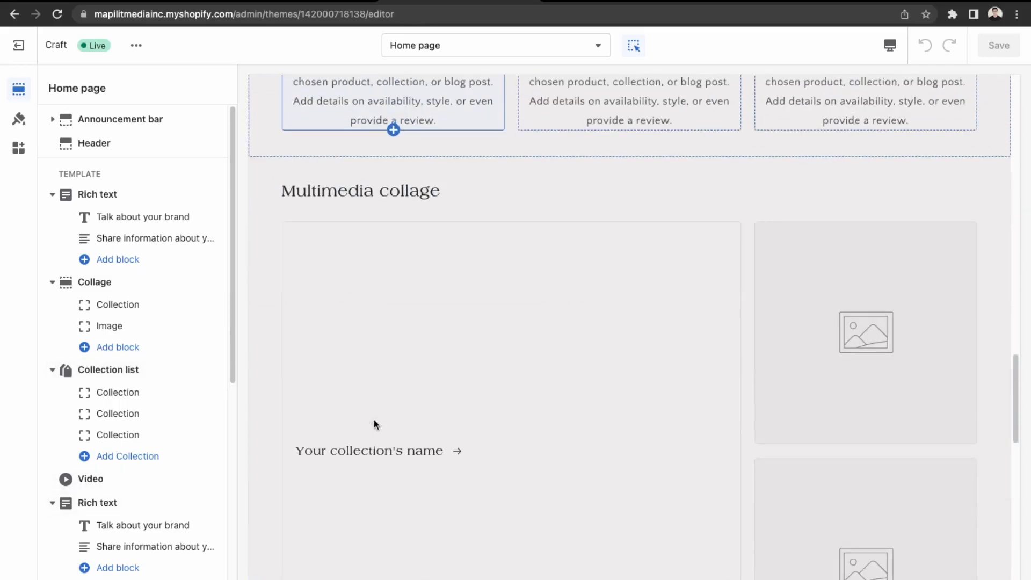
scroll(375, 424, down, 5)
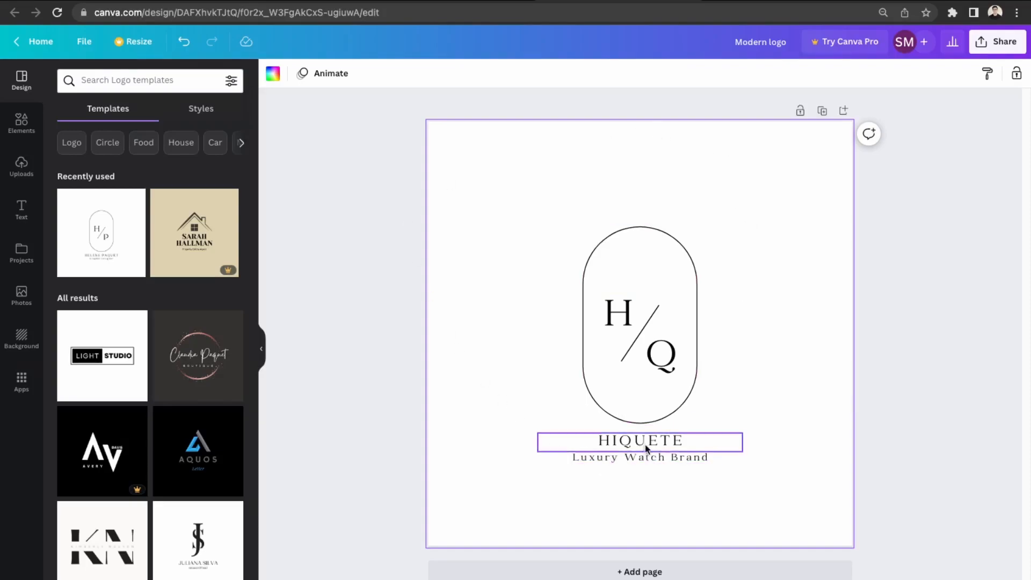
Download the HIQUETE Luxury Watch Brand logo from Canva as a 500×500 PNG.
click(994, 42)
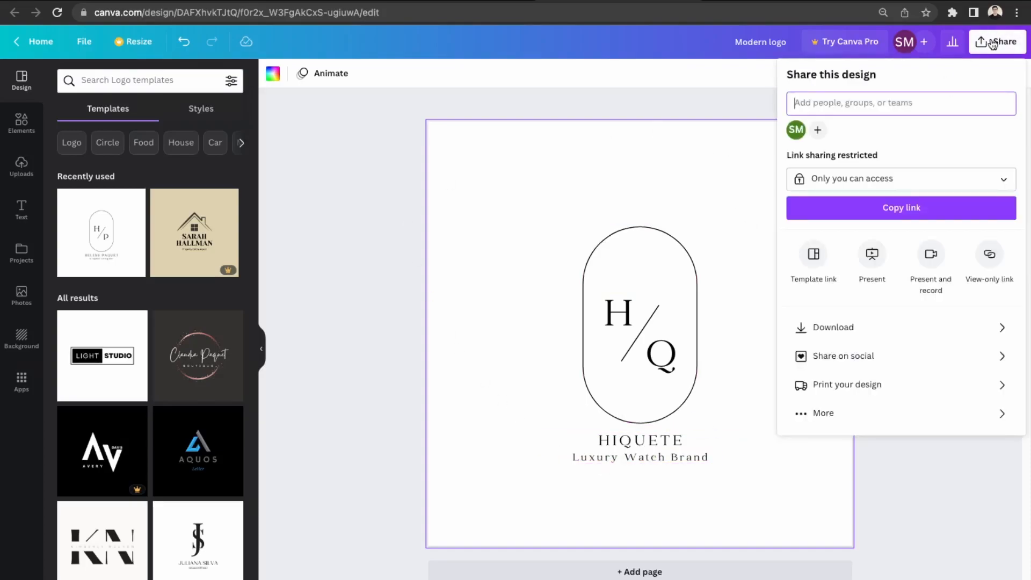
click(854, 333)
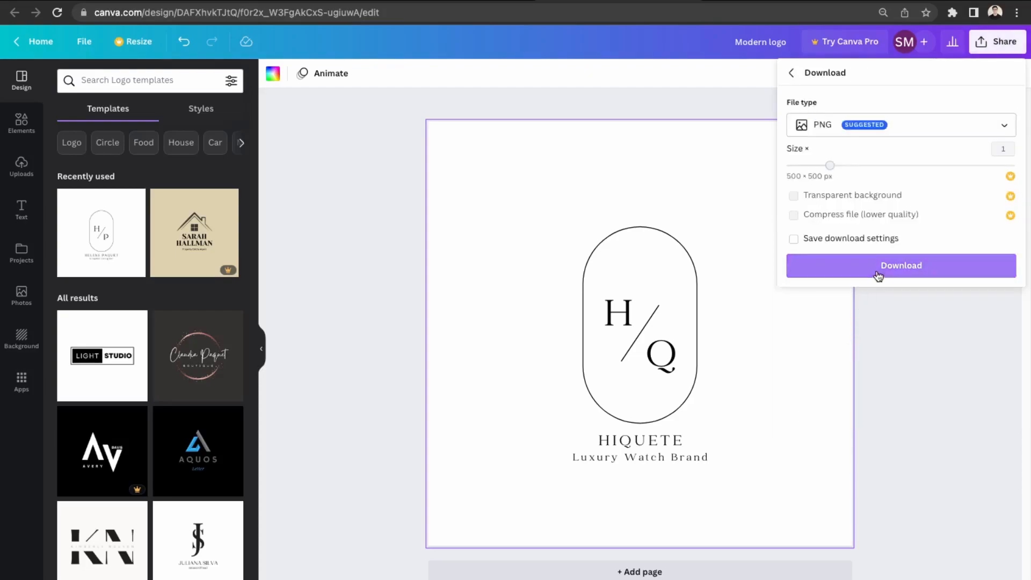
click(879, 276)
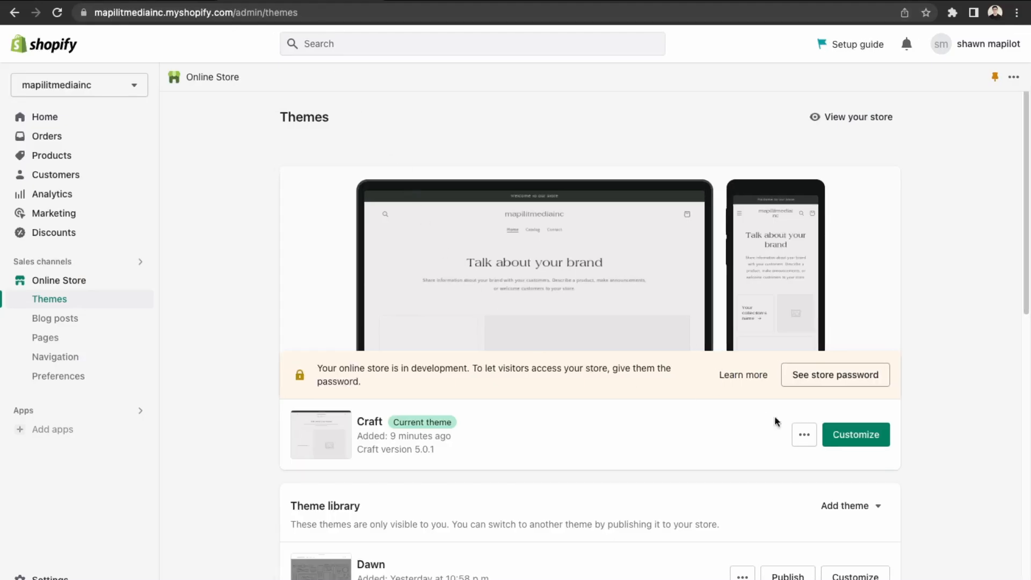
Upload Modern_logo.png in the Header settings and set it as the Craft header logo.
click(834, 446)
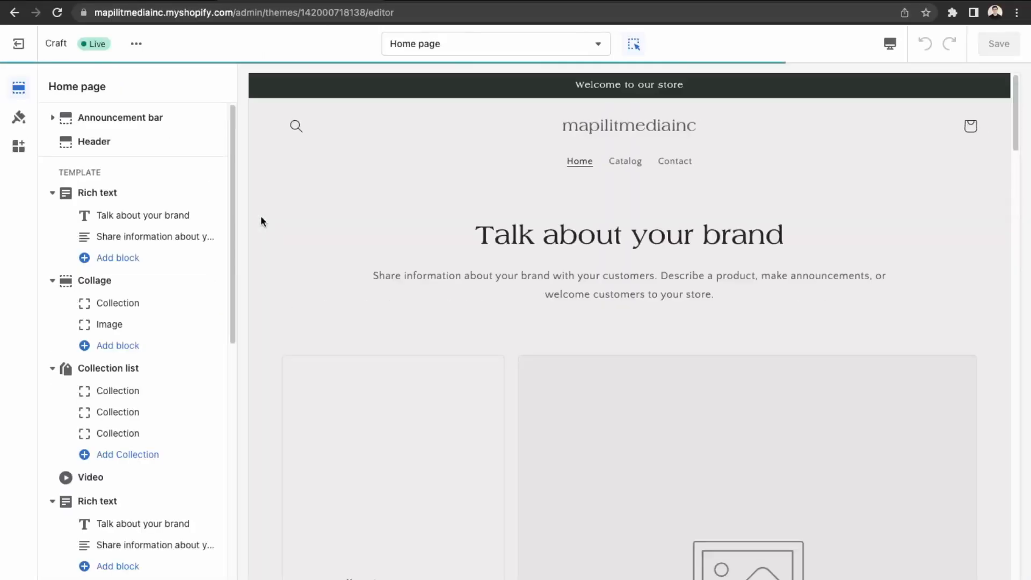
click(127, 143)
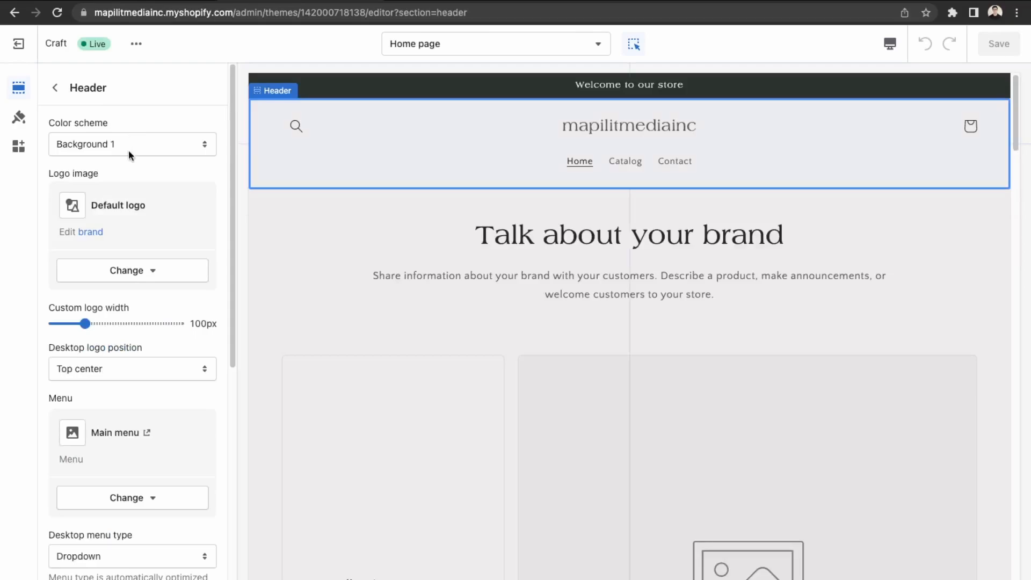
click(142, 273)
click(135, 307)
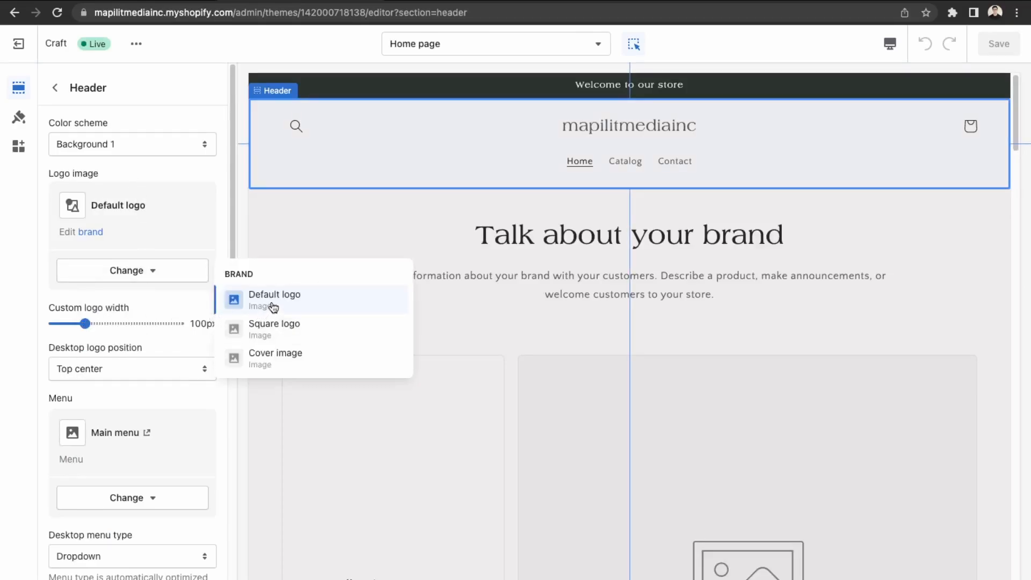
click(271, 304)
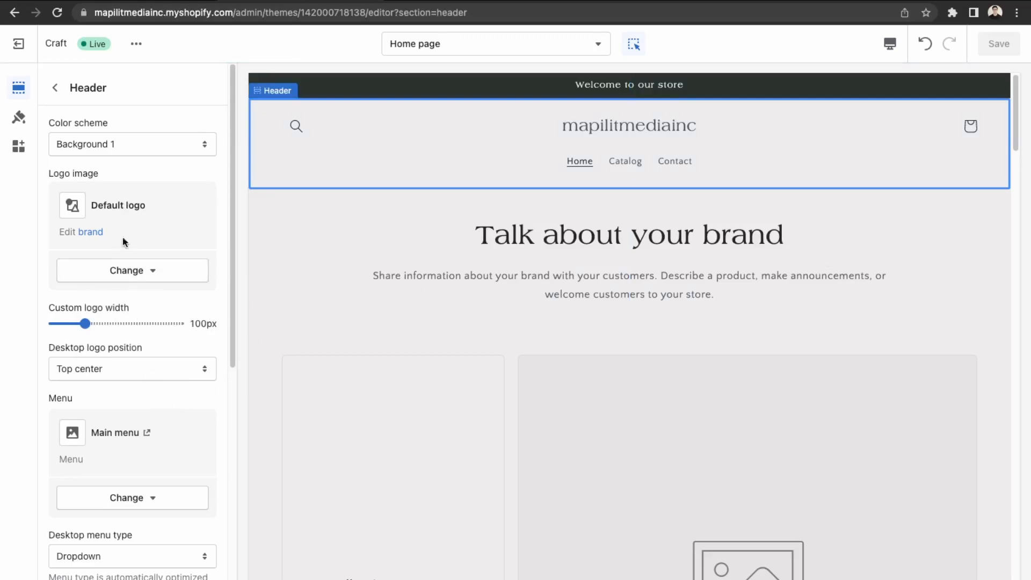
click(129, 275)
click(129, 365)
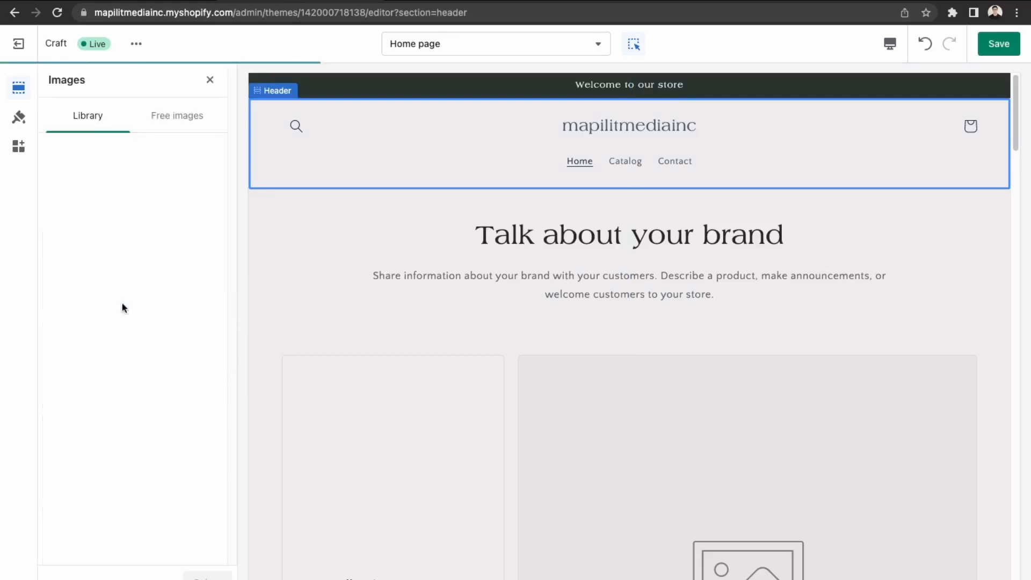
drag(118, 404, 143, 230)
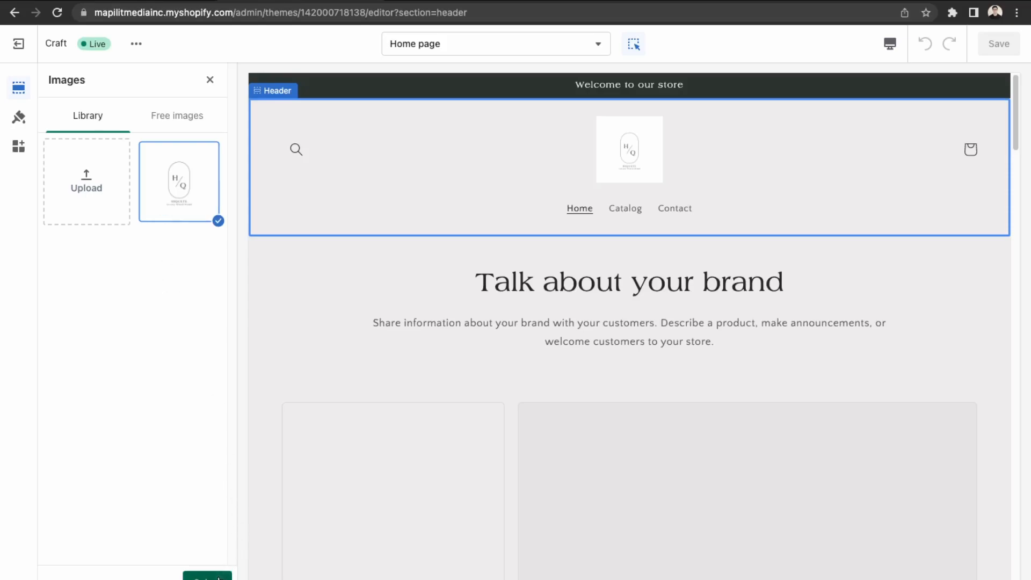
click(207, 576)
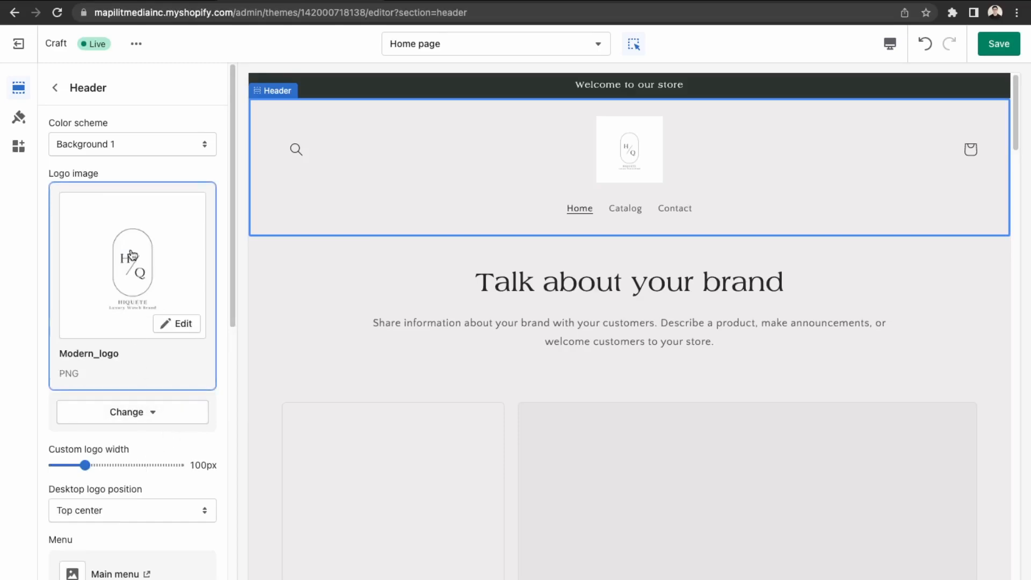
Widen the header logo to 250px and set the header colour scheme to Background 2.
drag(111, 466, 179, 466)
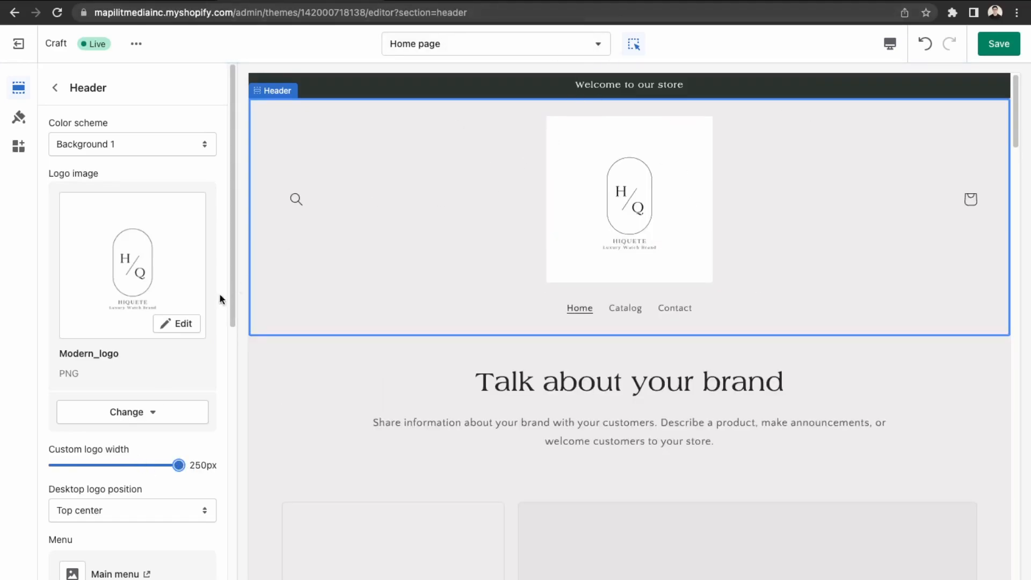
click(132, 148)
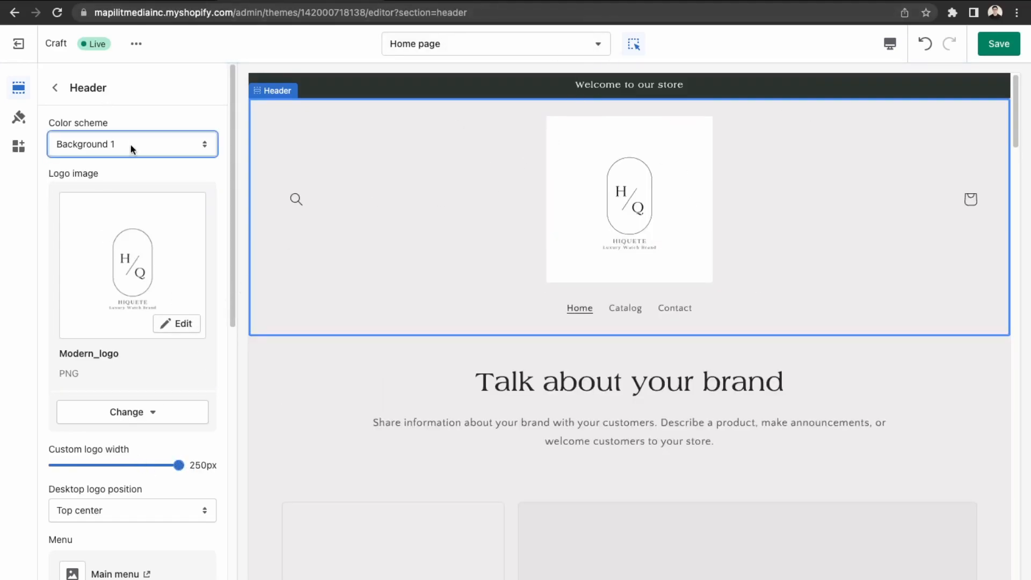
click(138, 107)
click(139, 141)
click(136, 158)
click(146, 155)
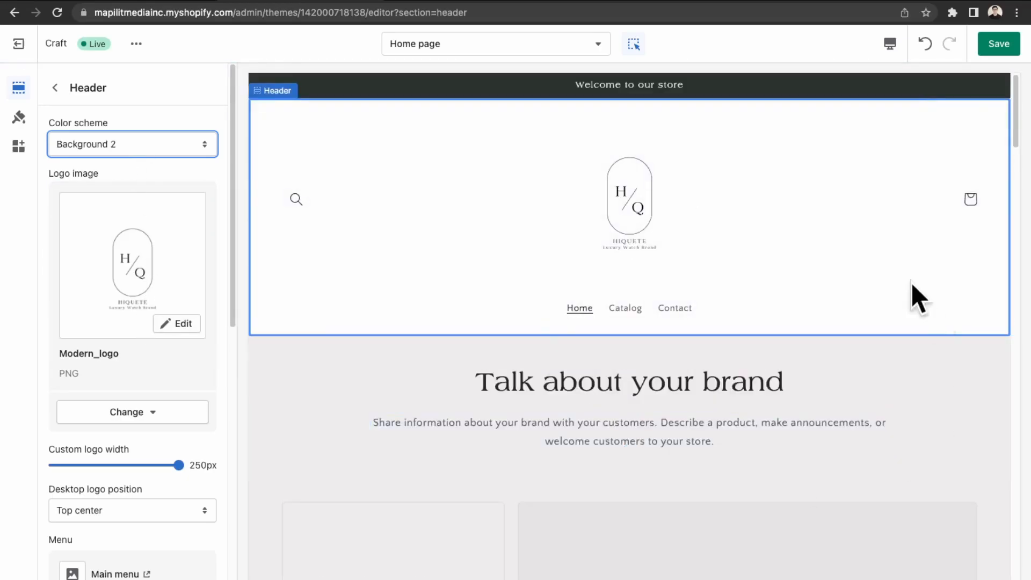
Save the header changes and scroll through the updated home page.
scroll(74, 473, down, 5)
scroll(515, 376, down, 2)
scroll(527, 388, up, 2)
click(993, 46)
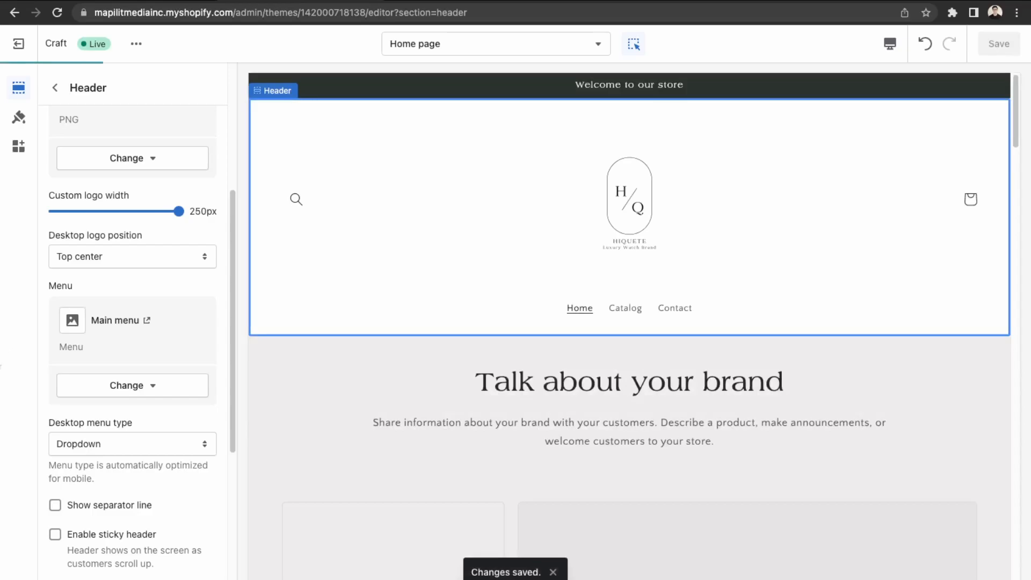
scroll(124, 401, down, 2)
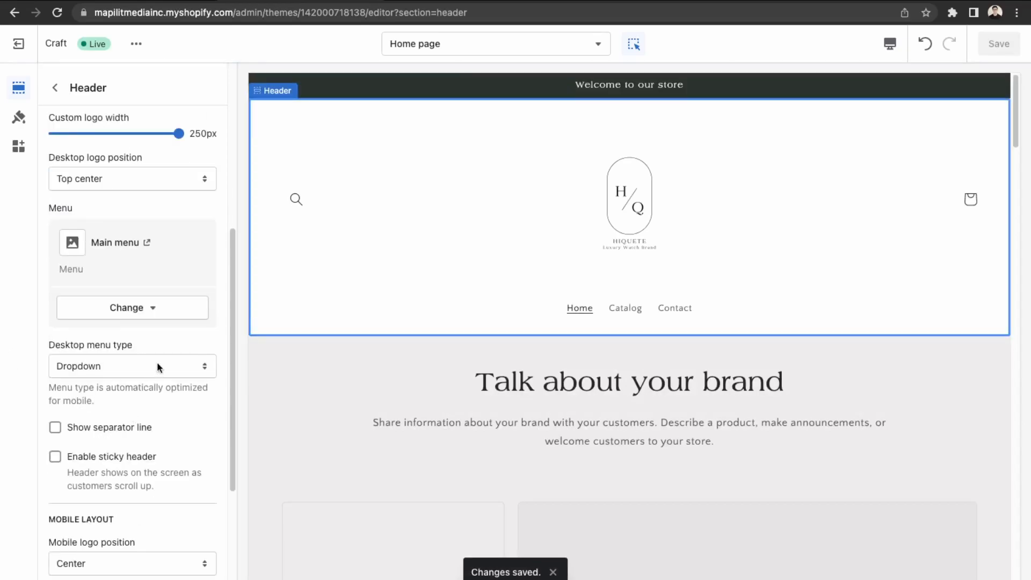
scroll(143, 371, up, 5)
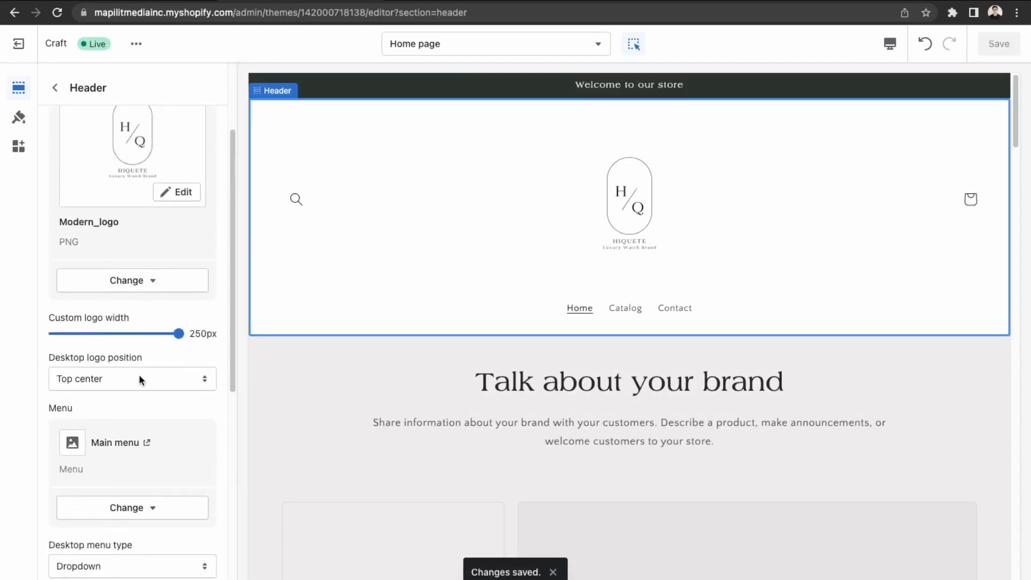
scroll(141, 372, down, 5)
scroll(601, 412, down, 3)
scroll(600, 414, up, 3)
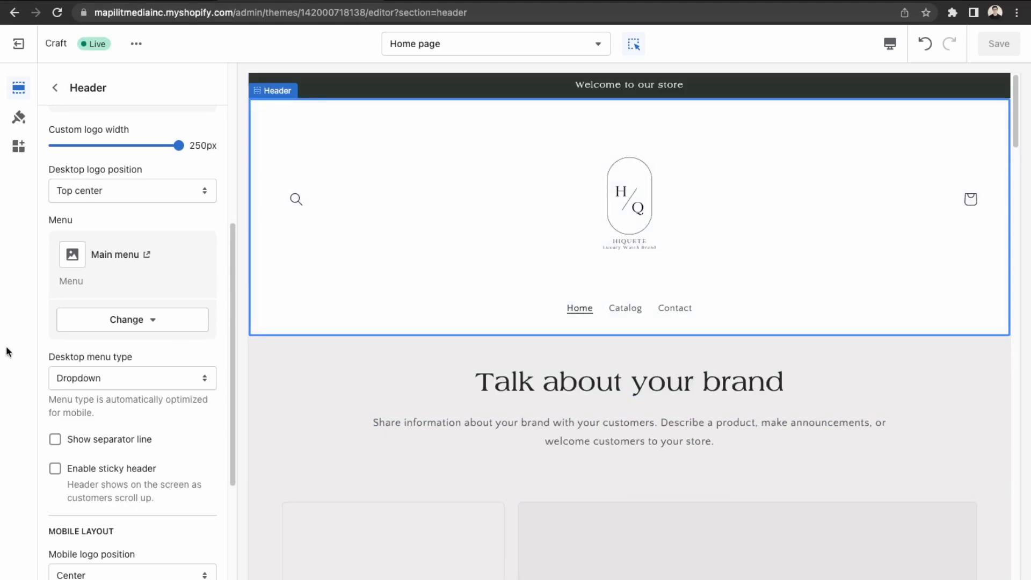
scroll(96, 426, down, 4)
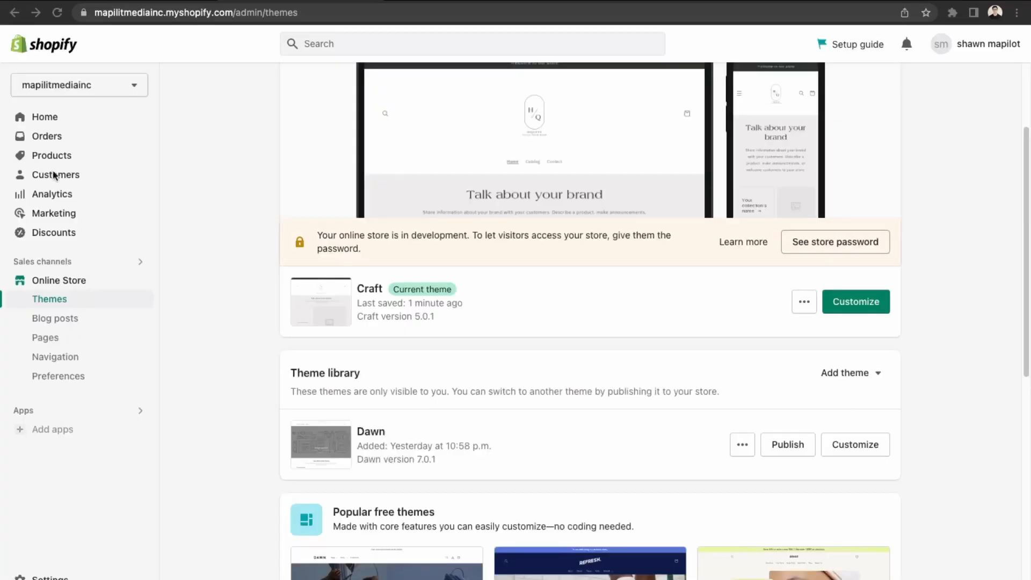
Start a new product from Products via Add your products, then open a new browser tab.
click(47, 157)
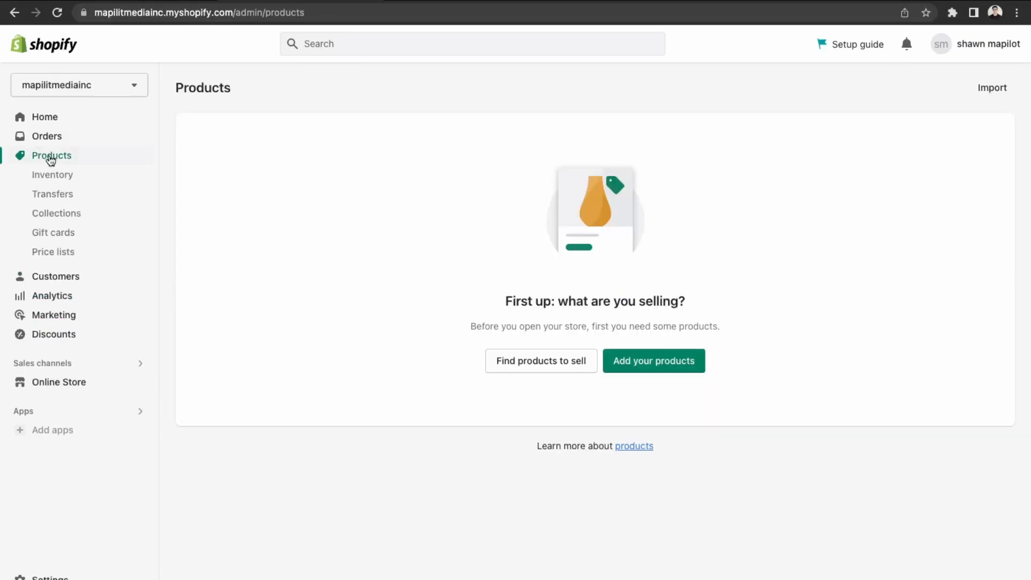
click(665, 362)
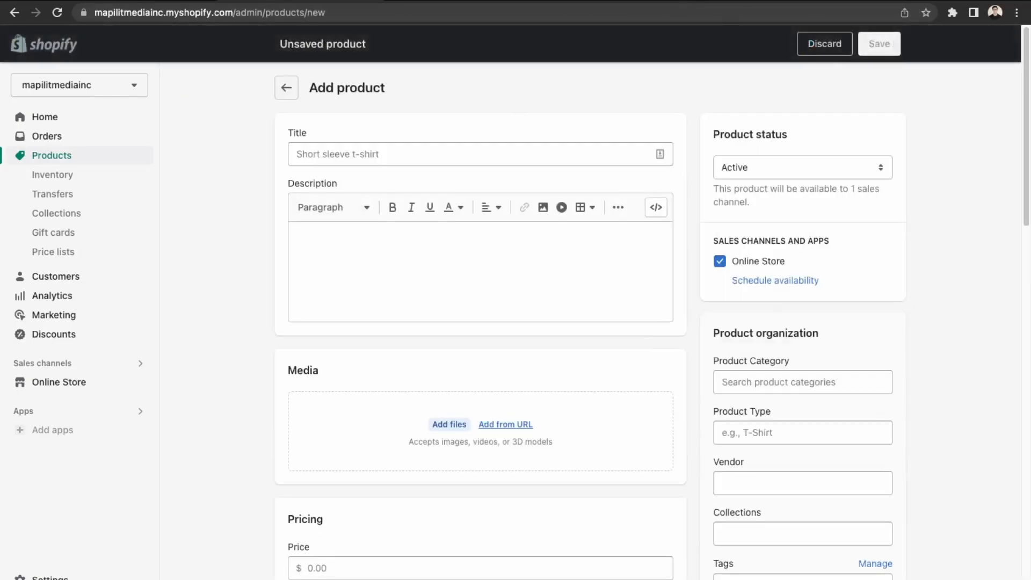
key(ctrl+t)
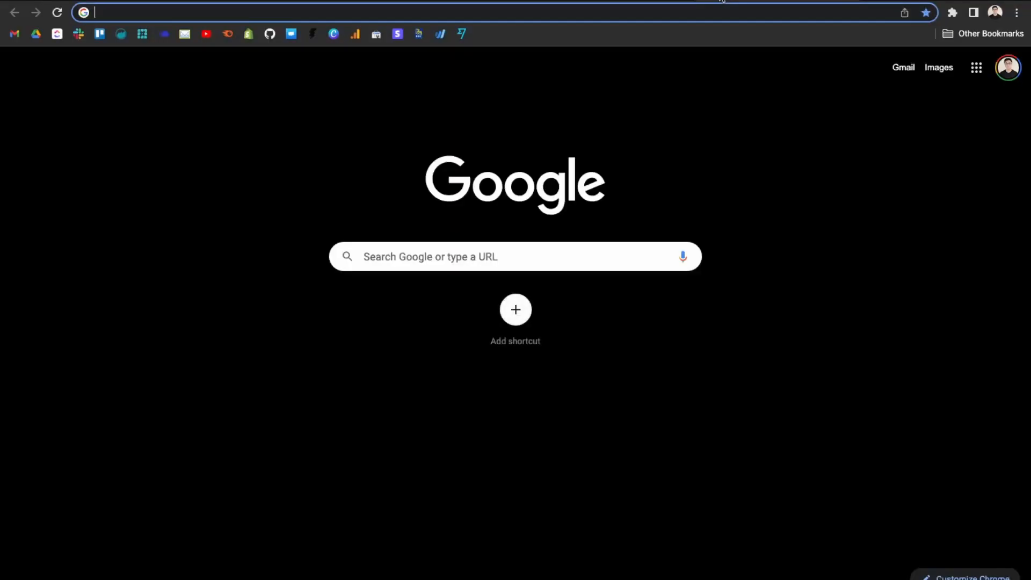
Go to AliExpress and search for "men's watch modern".
text(alib)
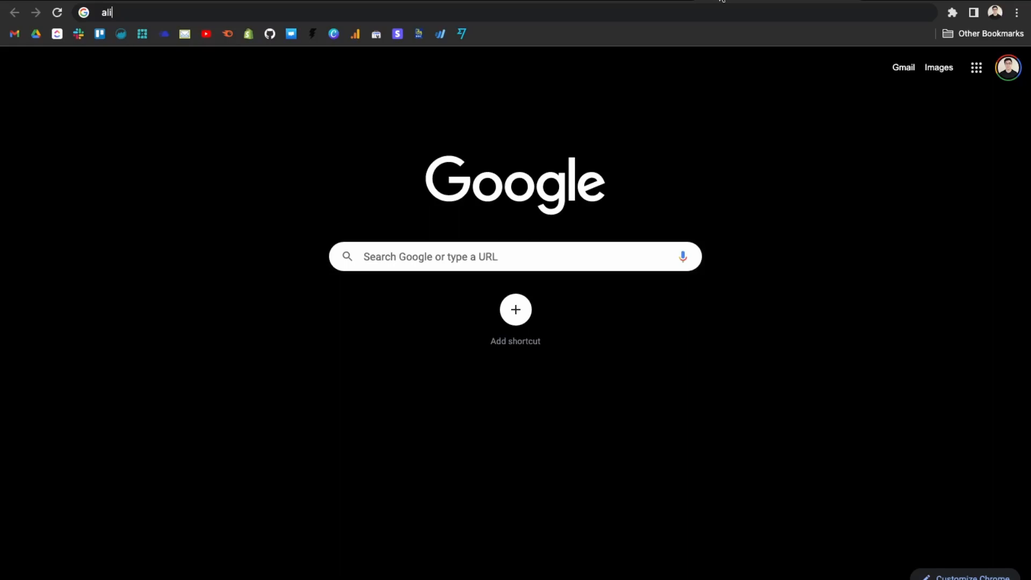
text(express.com)
key(Return)
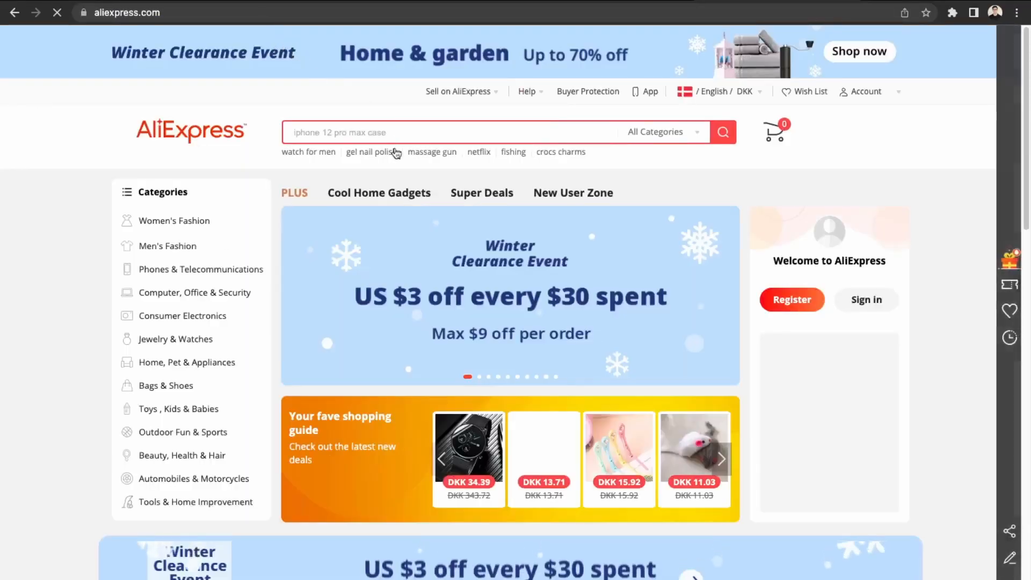
click(396, 133)
text(wa)
key(BackSpace)
key(BackSpace)
text(m)
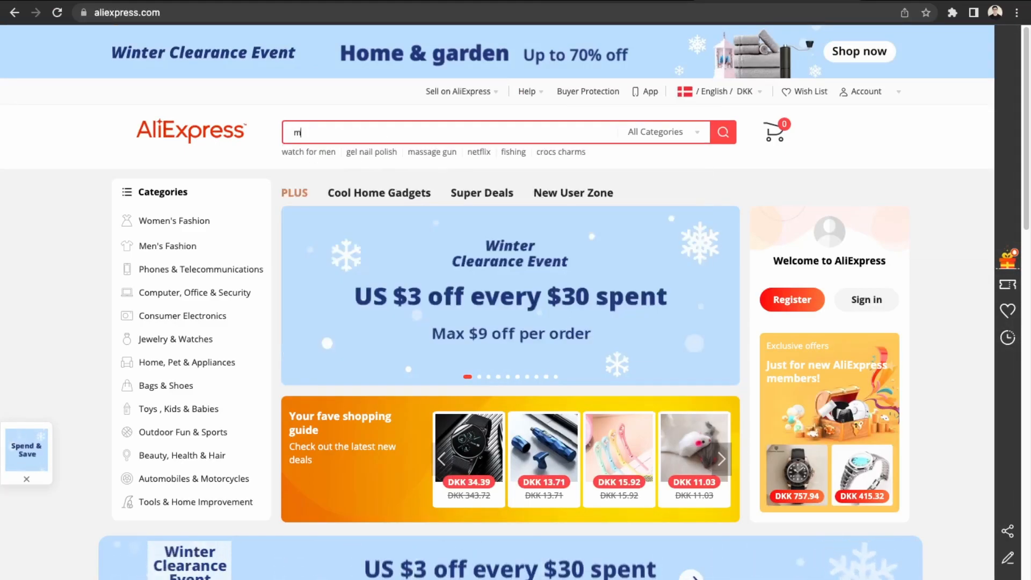
text(en's watch )
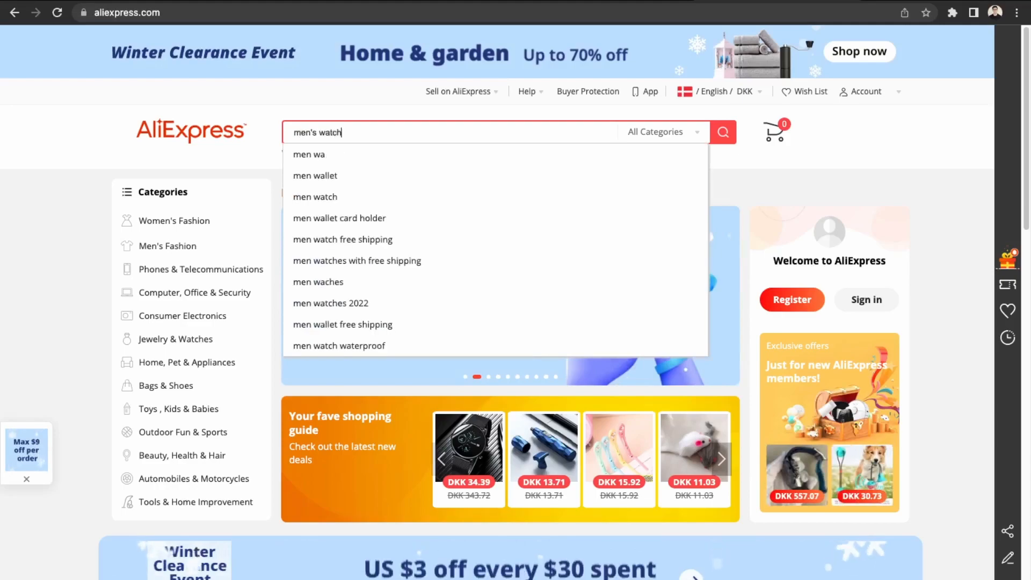
text(mod)
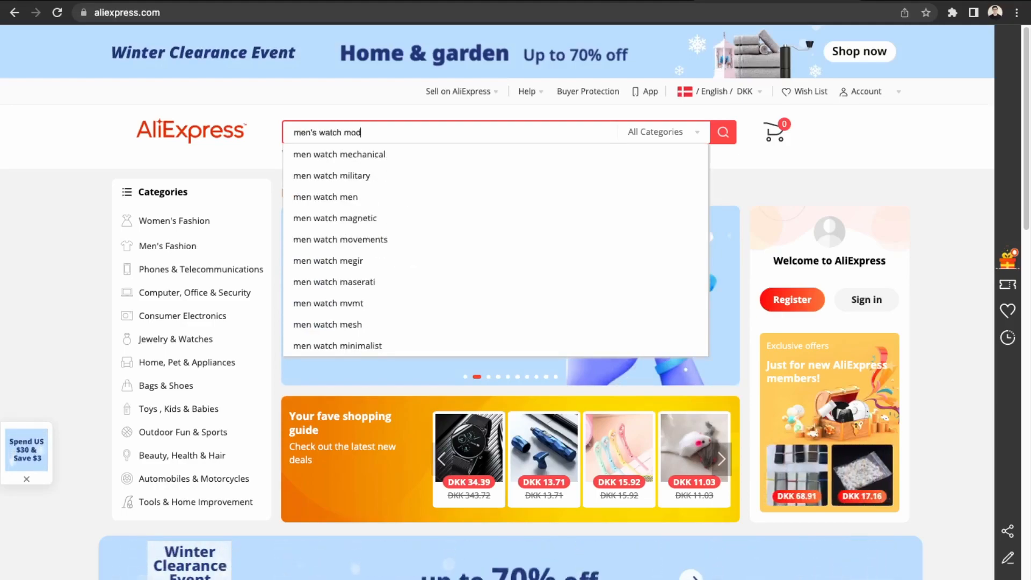
text(ern)
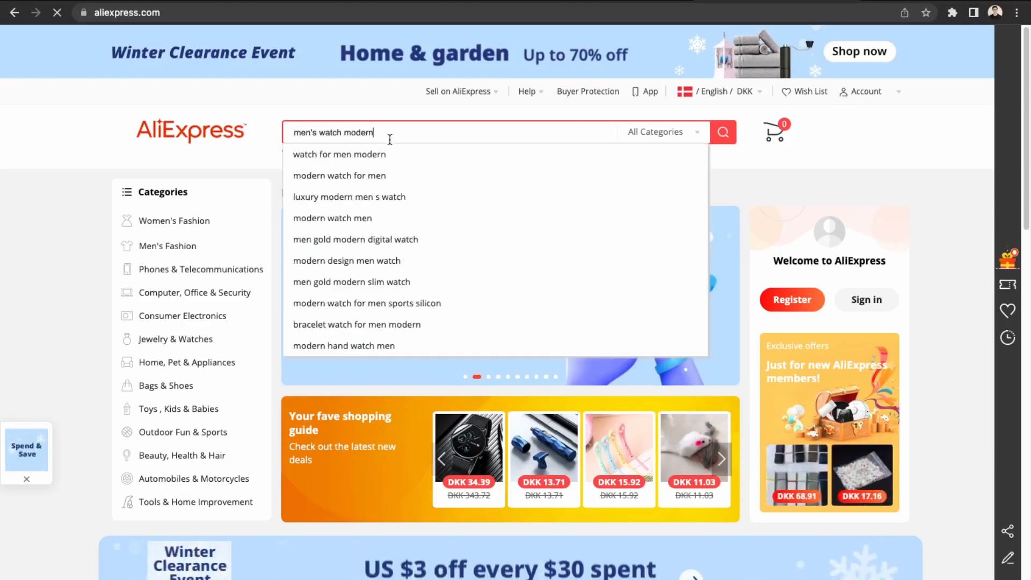
key(Return)
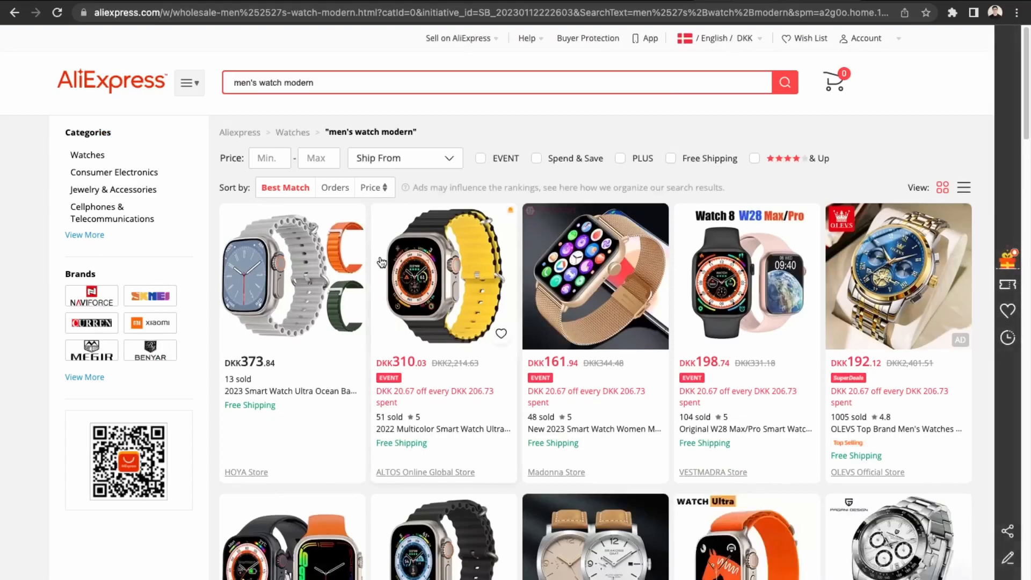
Open the OLEVS men's watch listing and set Ship to Canada so prices show in CAD.
scroll(382, 263, down, 1)
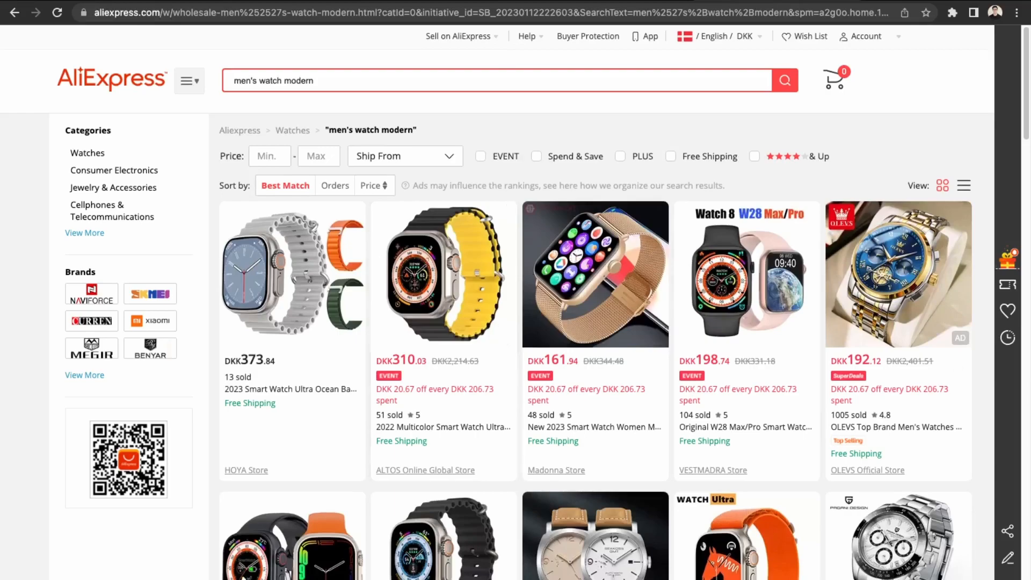
click(912, 306)
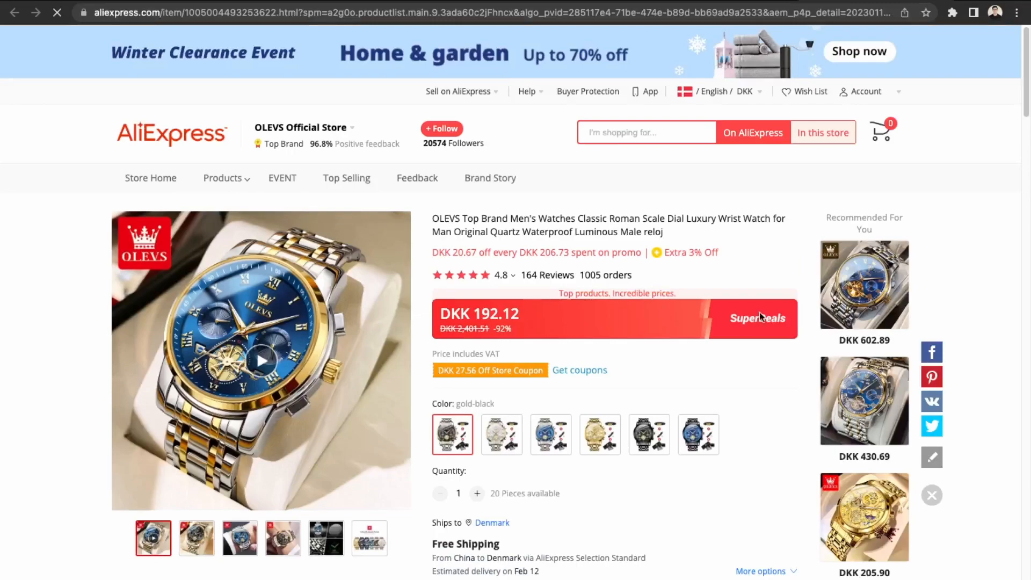
mouse_move(247, 537)
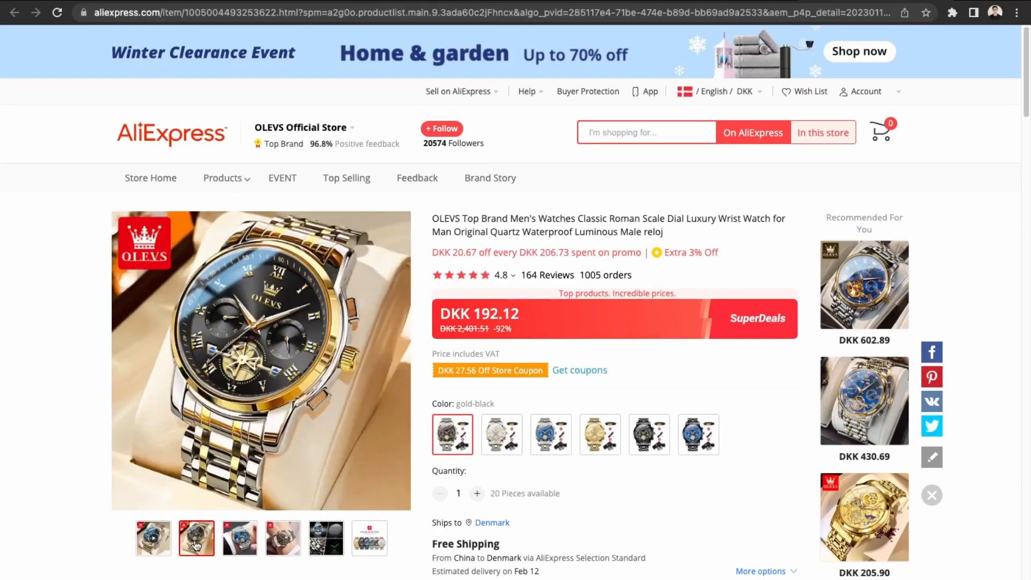
mouse_move(280, 549)
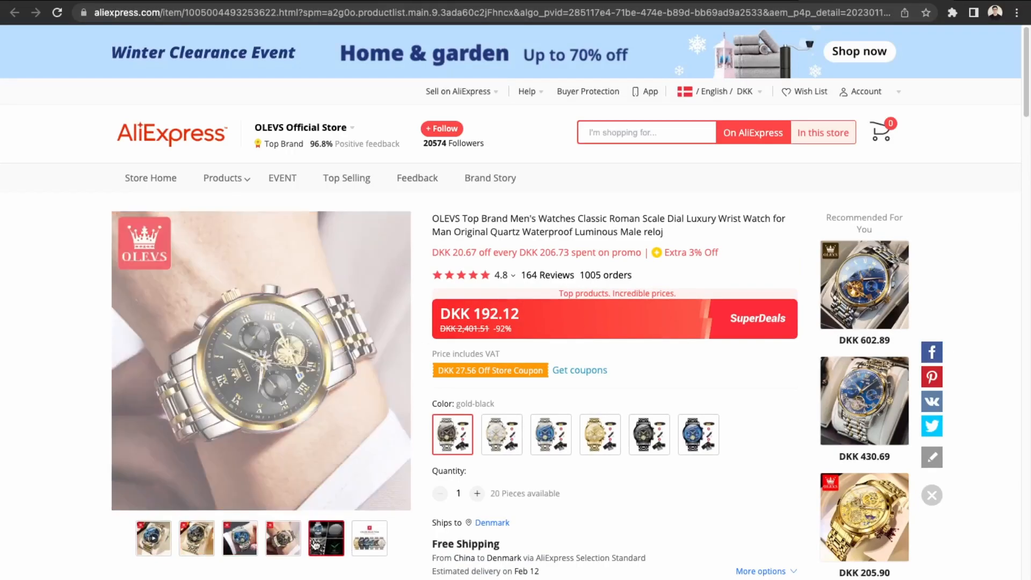
mouse_move(317, 545)
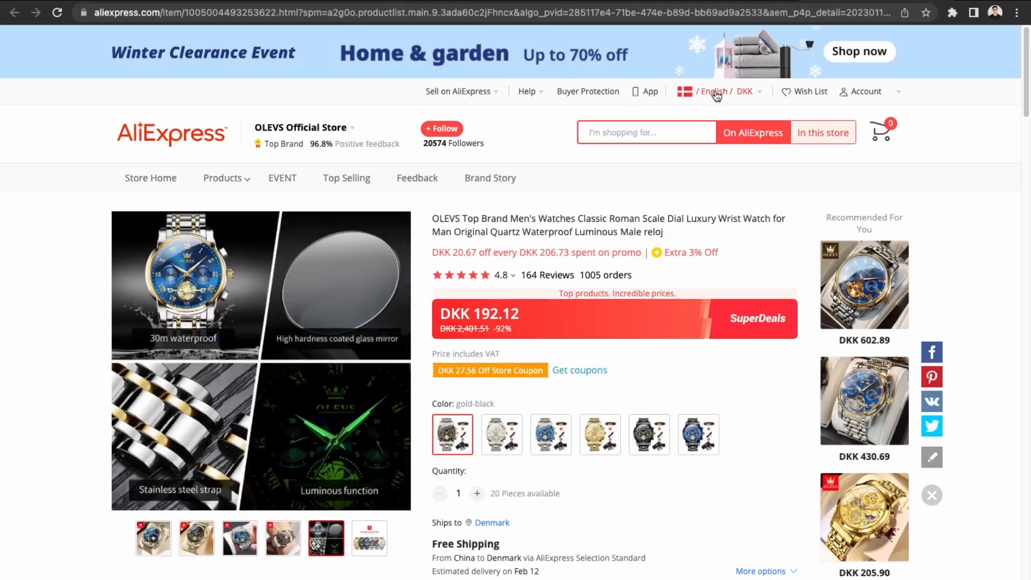
mouse_move(707, 92)
click(715, 132)
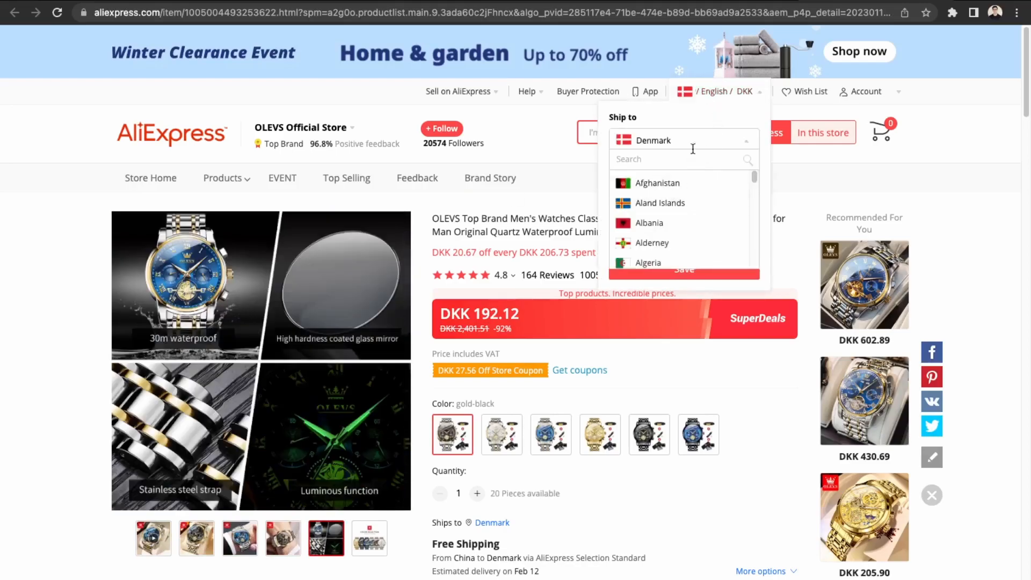
text(canada)
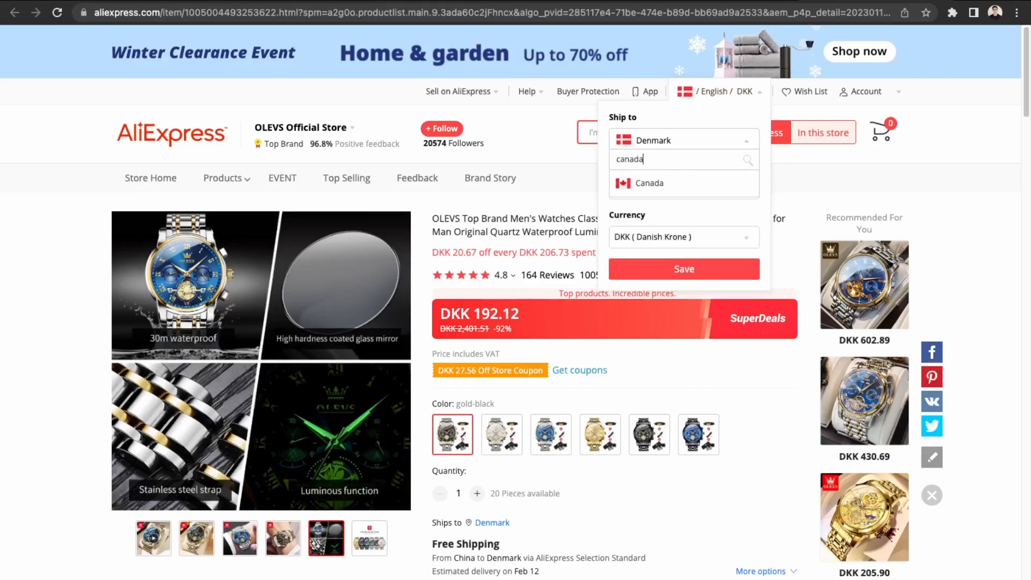
click(739, 181)
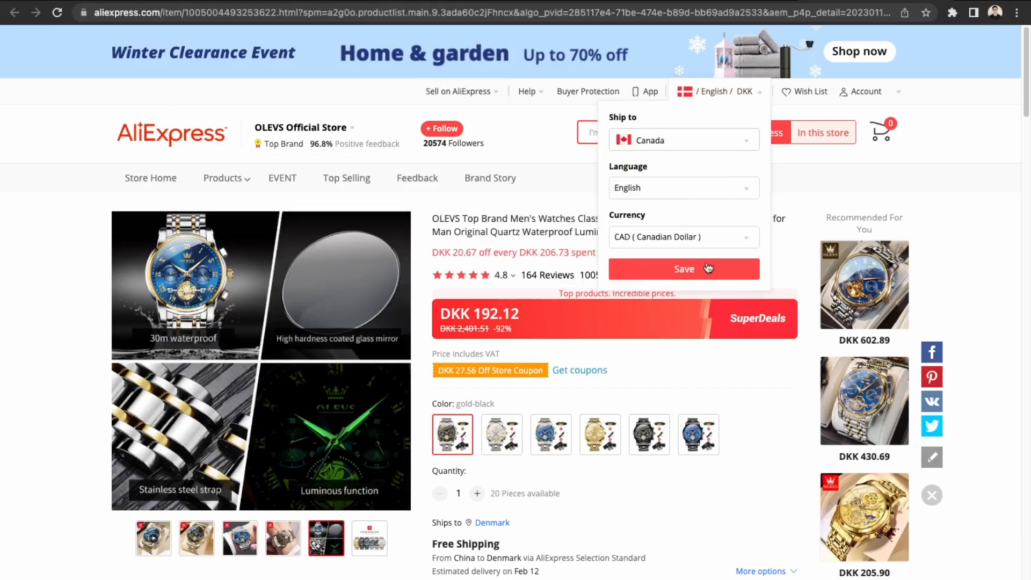
click(693, 274)
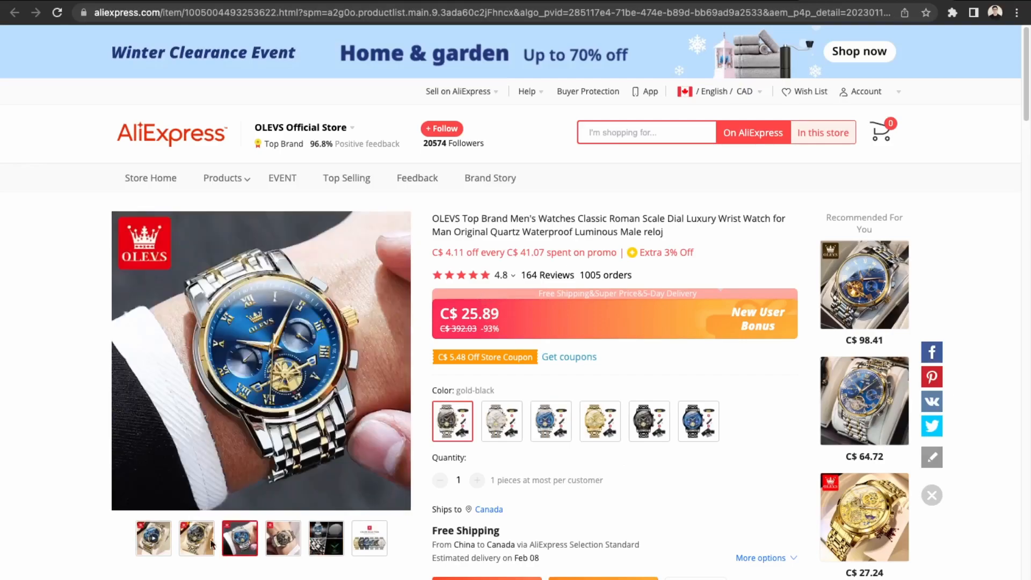
Compare the OLEVS watch's gold-white and gold-blue colour variants, settling on gold-white.
click(513, 422)
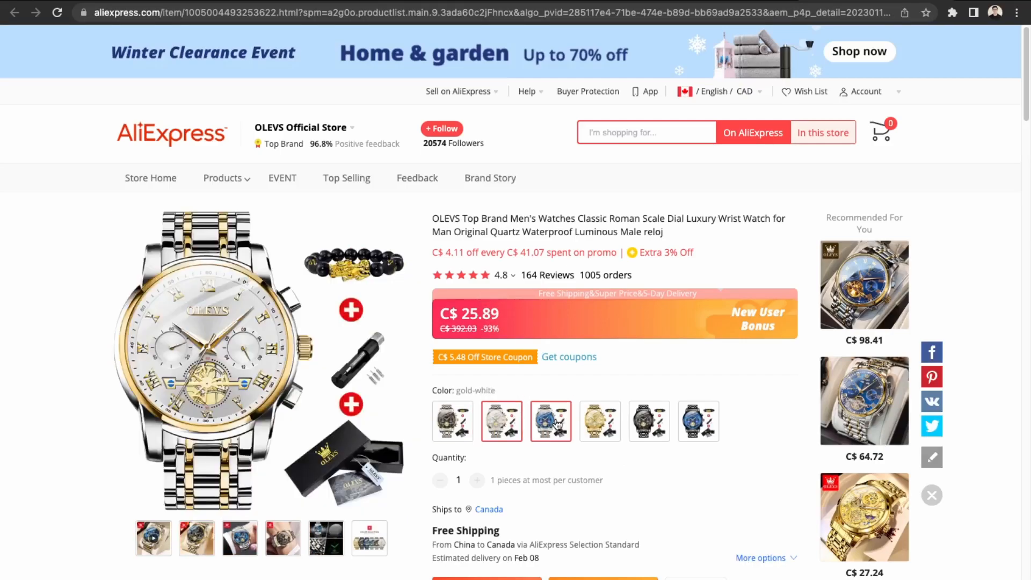
click(557, 424)
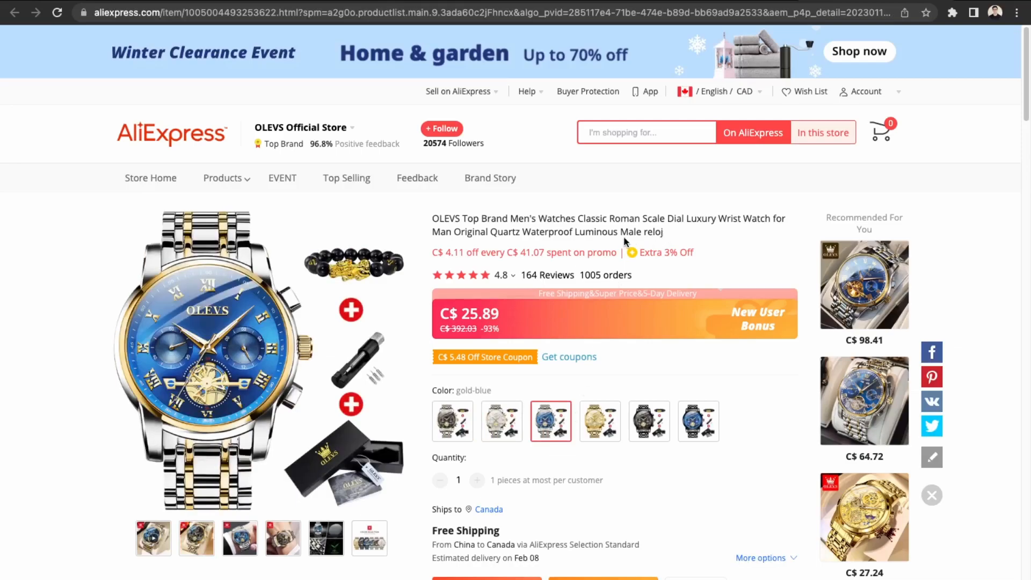
drag(501, 215, 637, 219)
click(657, 230)
click(284, 1)
click(832, 3)
click(505, 422)
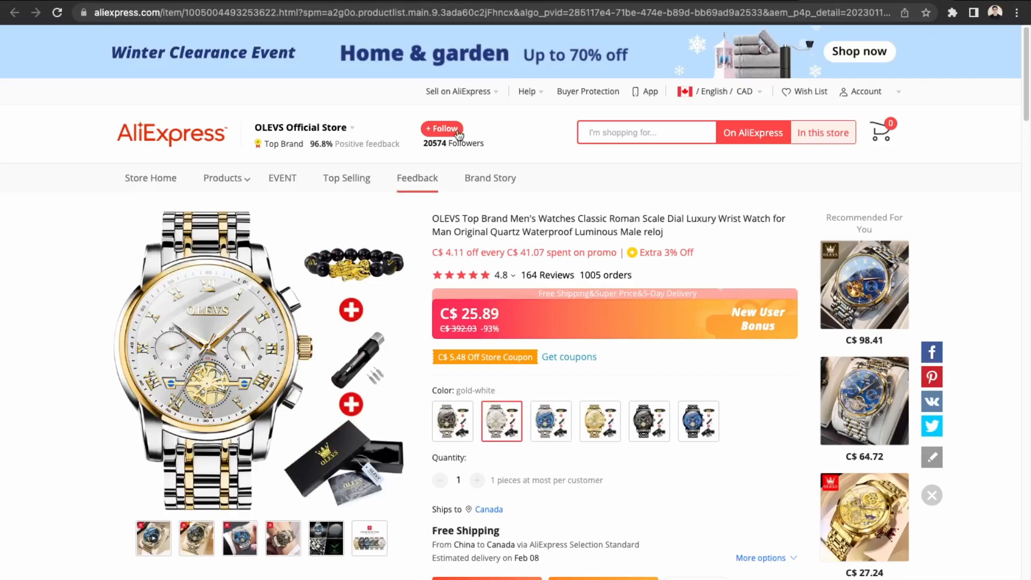
click(558, 1)
click(446, 1)
Enter 'Olev's Classic Watch' as the product title, checking the AliExpress listing for reference.
click(306, 1)
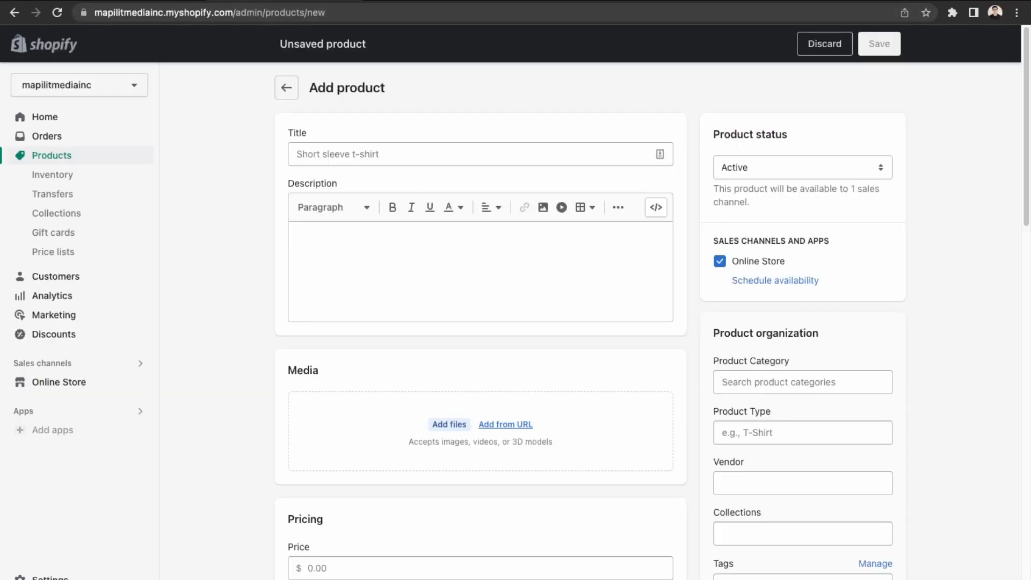
click(372, 154)
text(OVw)
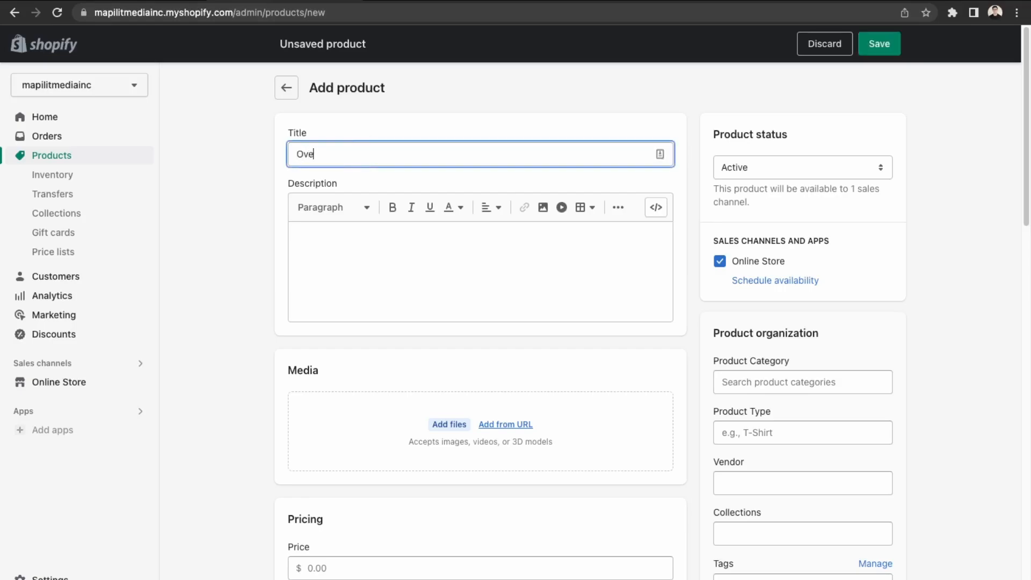
key(BackSpace)
key(BackSpace)
key(BackSpace)
text(Ole)
click(850, 2)
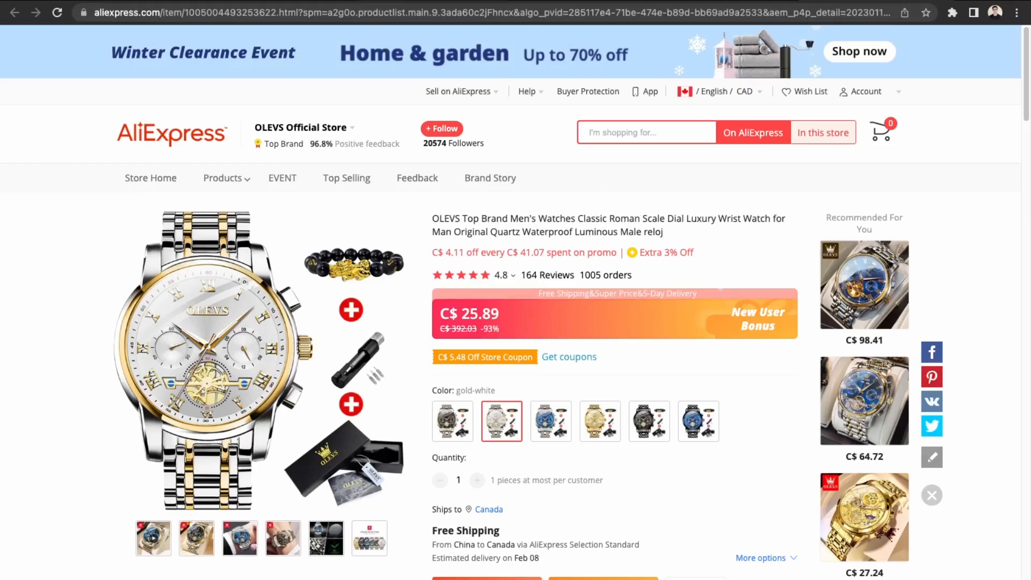
click(339, 2)
text(Classic Watch)
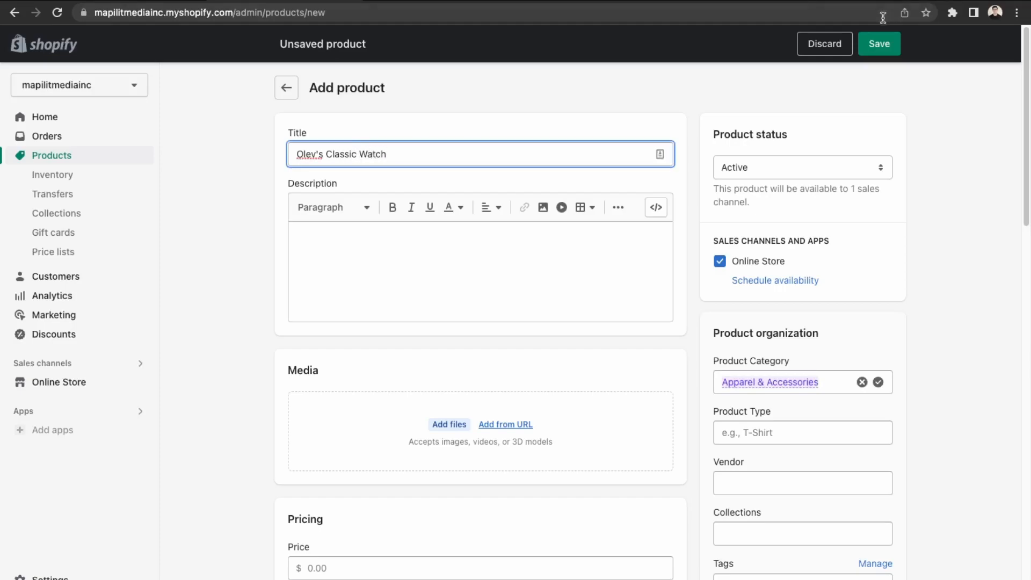
click(883, 1)
scroll(632, 325, down, 10)
scroll(630, 328, down, 15)
scroll(631, 329, down, 15)
scroll(630, 328, down, 15)
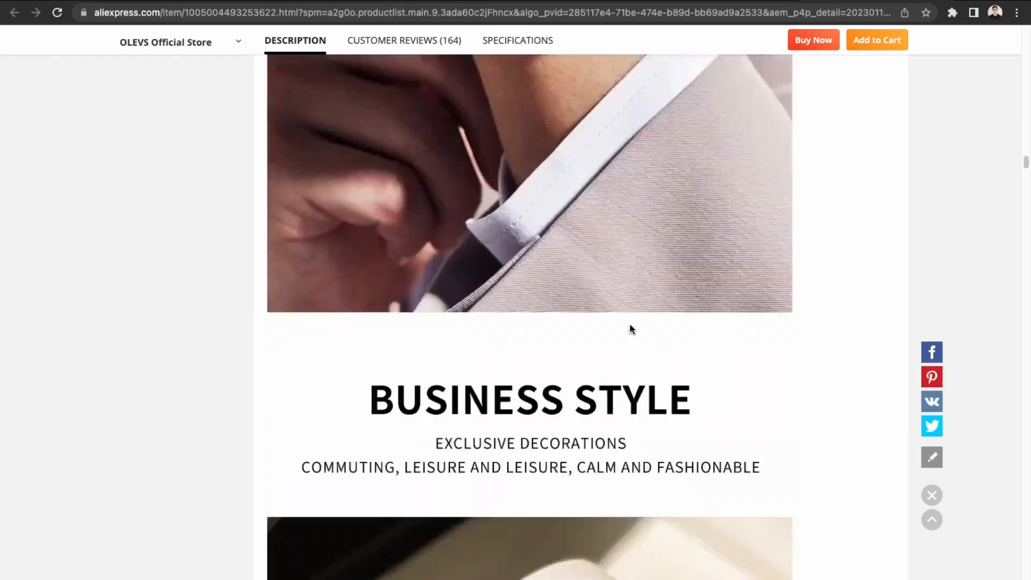
scroll(630, 329, down, 15)
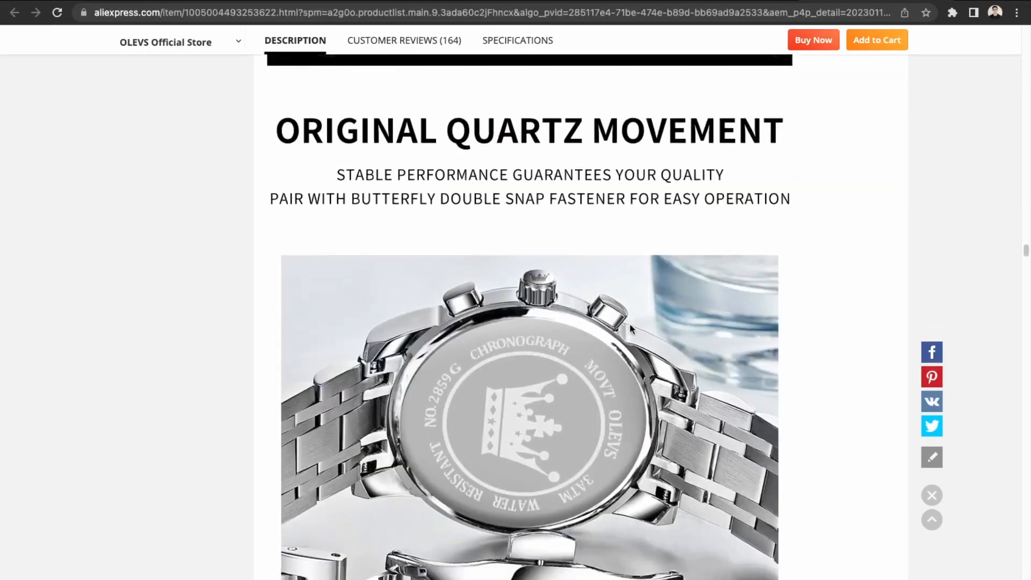
scroll(631, 328, down, 15)
scroll(631, 329, down, 15)
scroll(630, 328, down, 15)
scroll(647, 177, up, 15)
scroll(647, 176, up, 20)
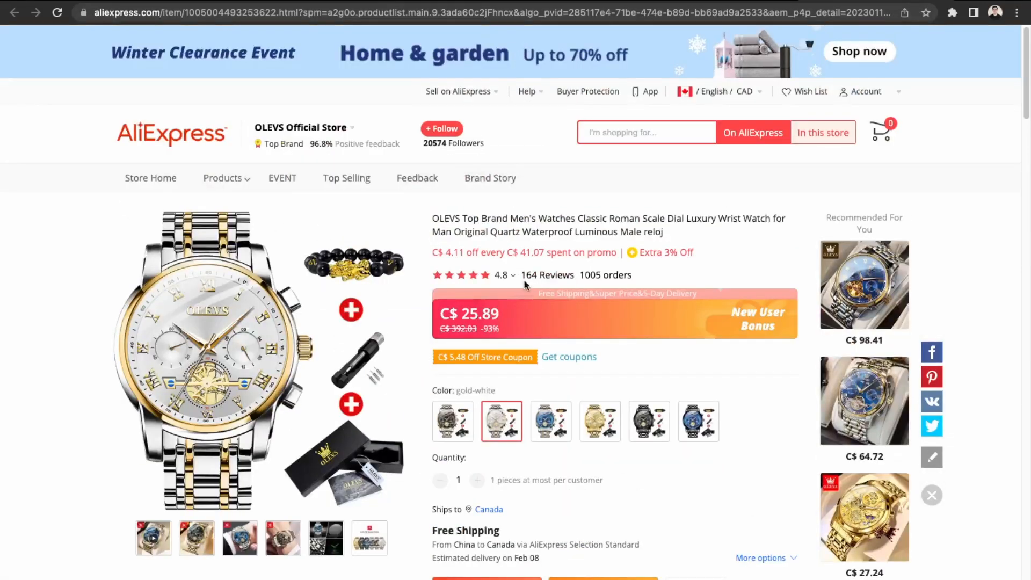
scroll(526, 284, down, 10)
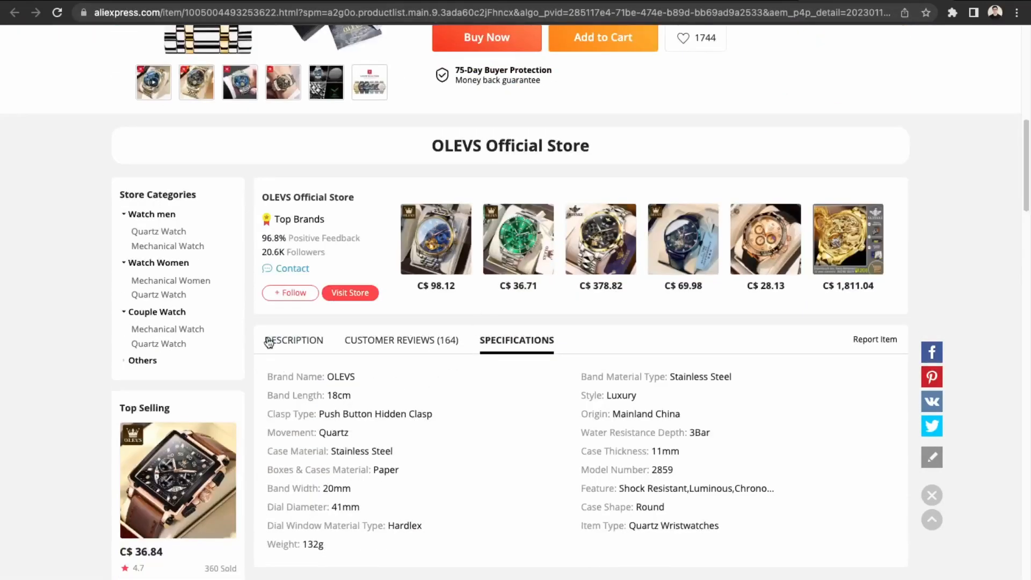
click(267, 347)
click(402, 340)
click(526, 342)
click(287, 346)
scroll(366, 422, down, 15)
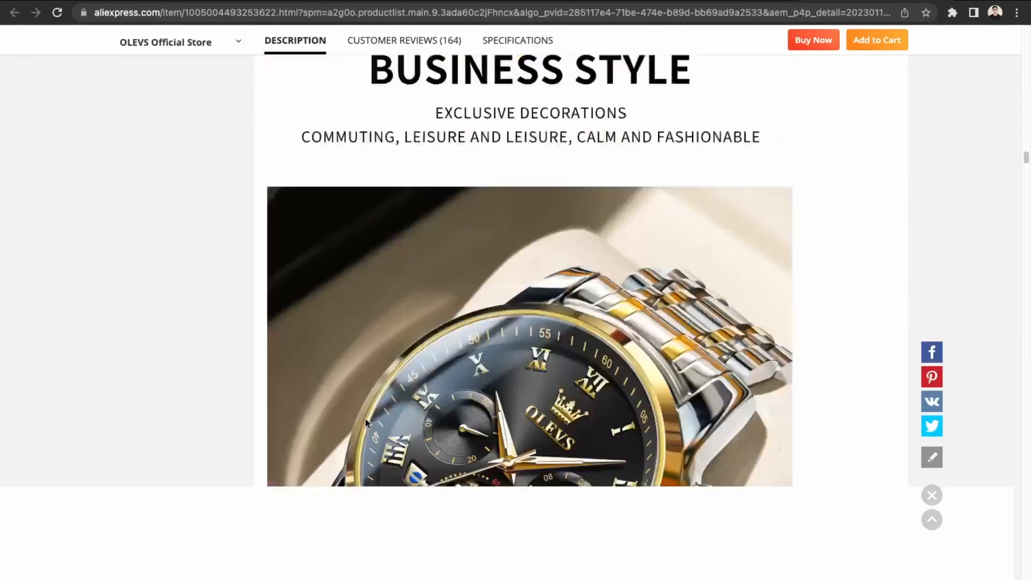
scroll(366, 422, up, 8)
scroll(365, 422, up, 1)
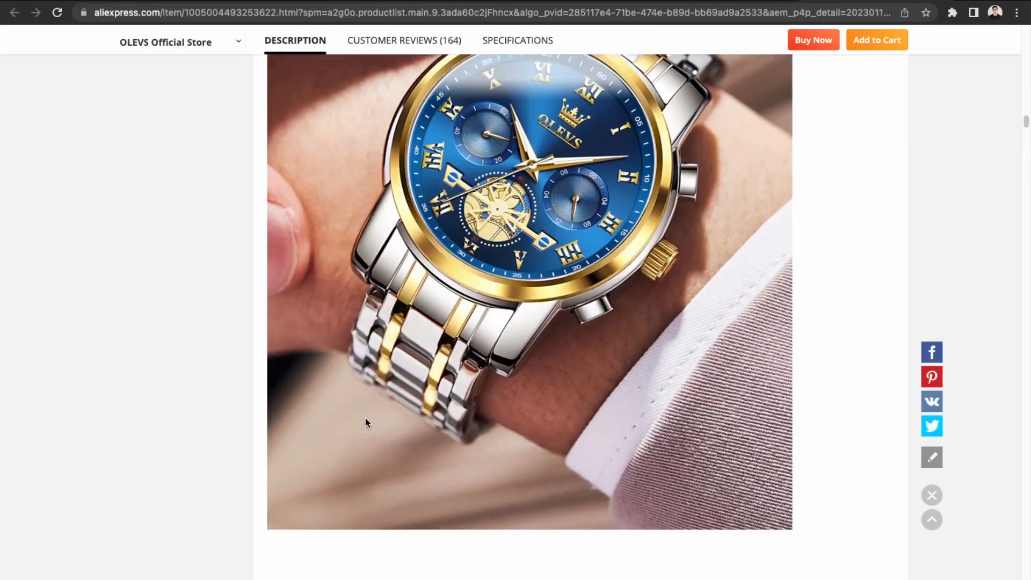
scroll(365, 422, down, 3)
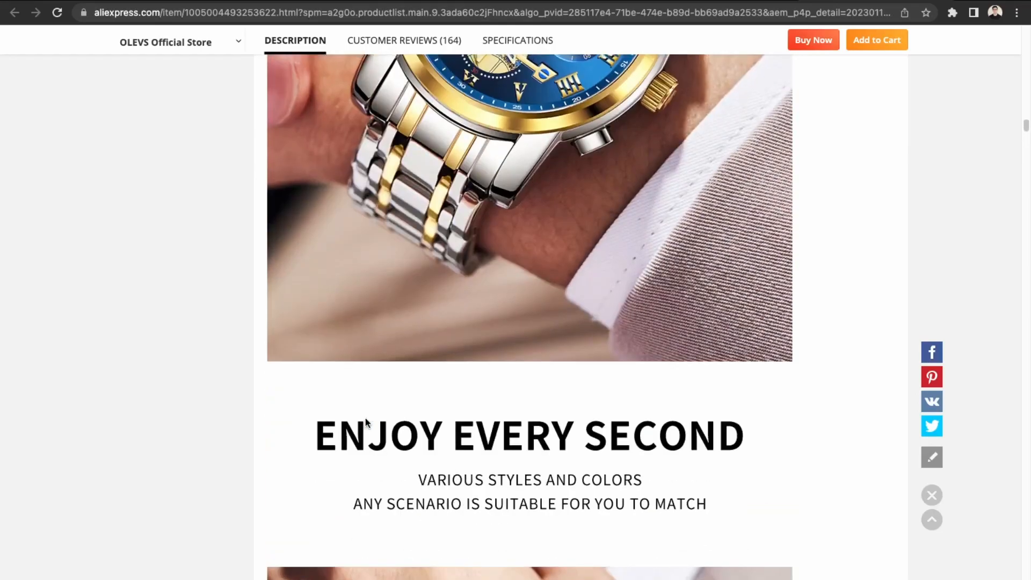
scroll(366, 423, down, 20)
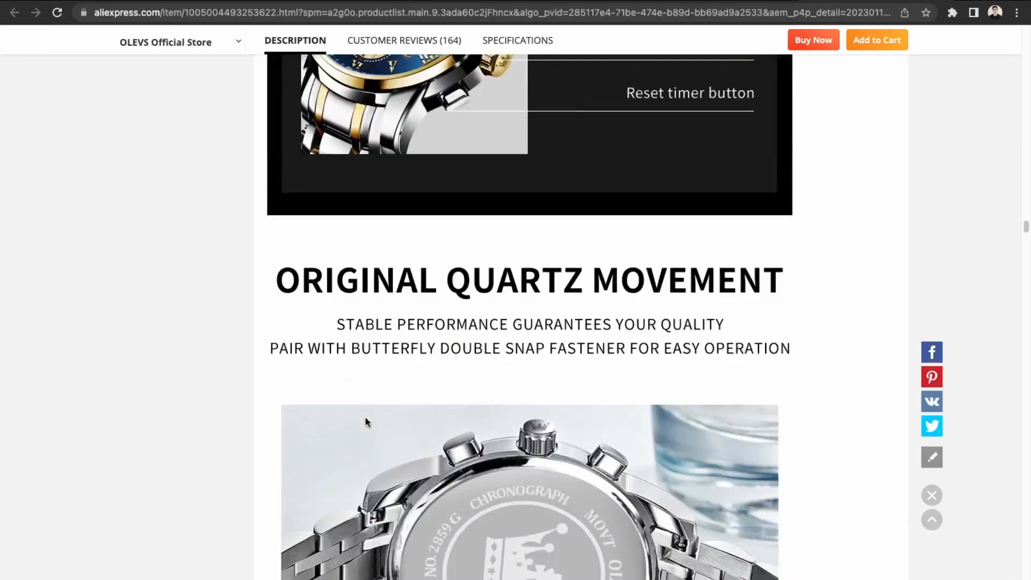
scroll(365, 422, down, 3)
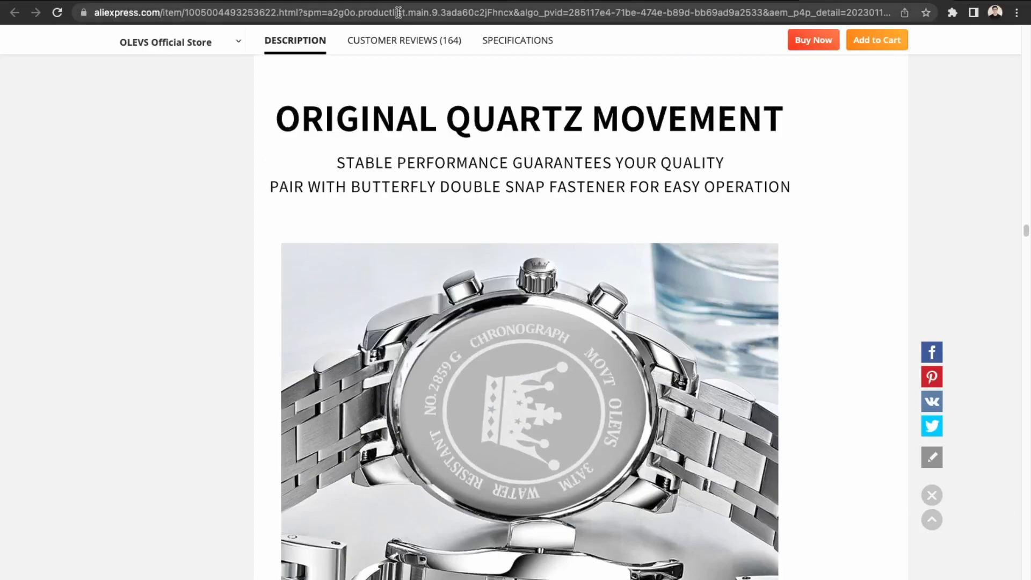
click(319, 2)
Write 'Quartz Watch', then the 'Modern and Stylist design…office and formal wear.' line in Description.
click(405, 244)
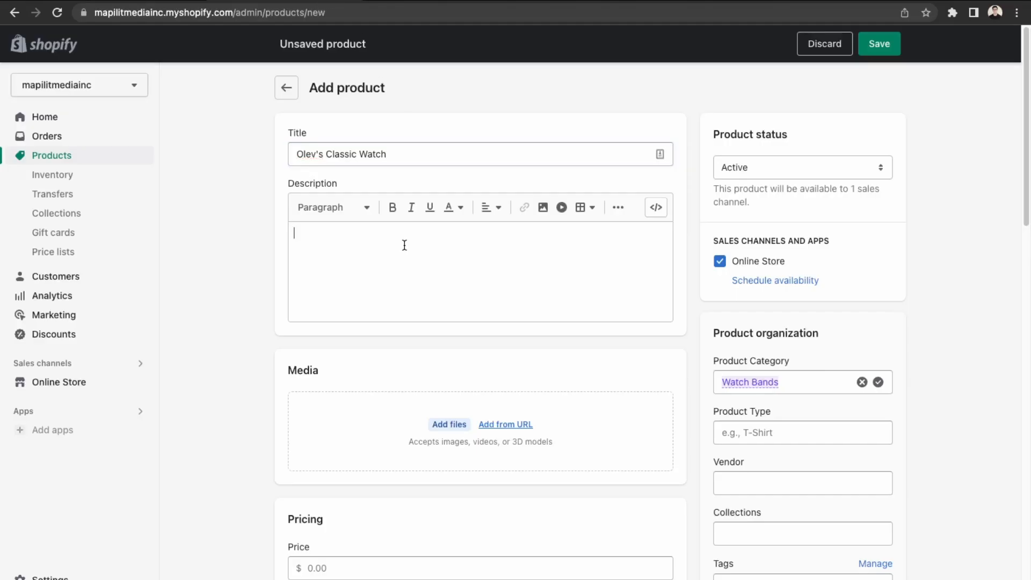
text(Quartz Watch)
key(Return)
text(Modern and Stylist)
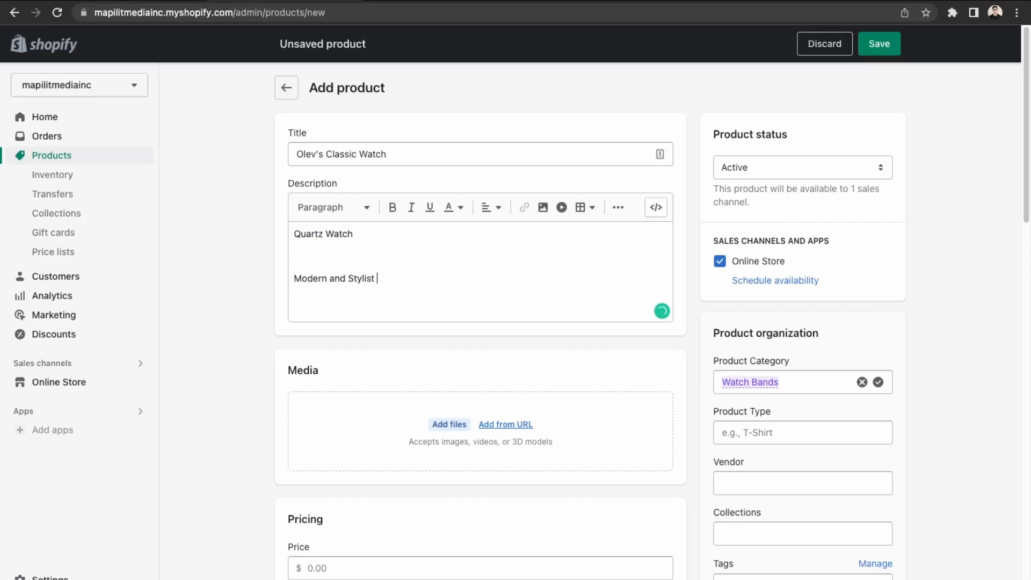
text(able for the ooficce and formal wear)
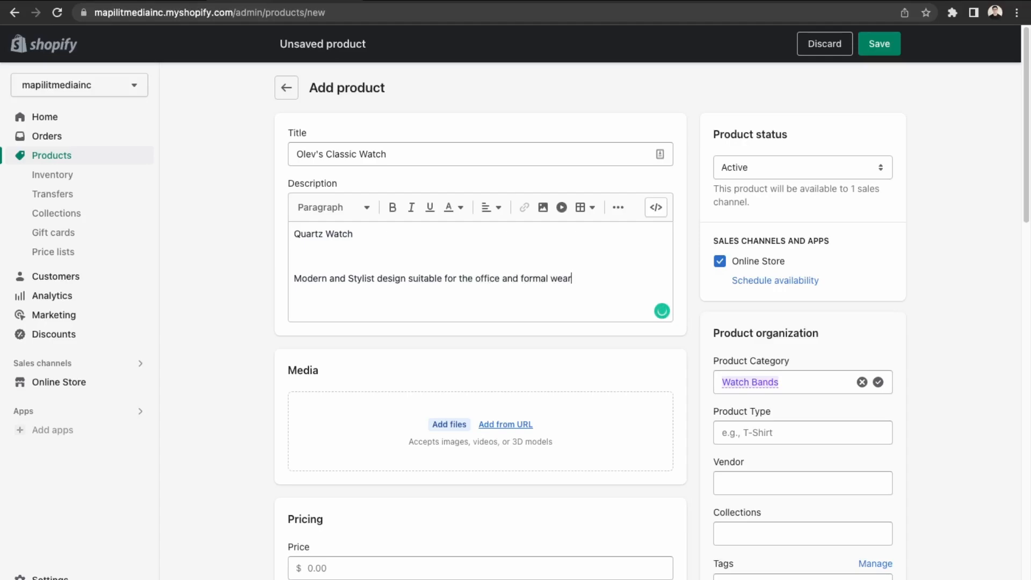
text(.)
key(Return)
key(Return)
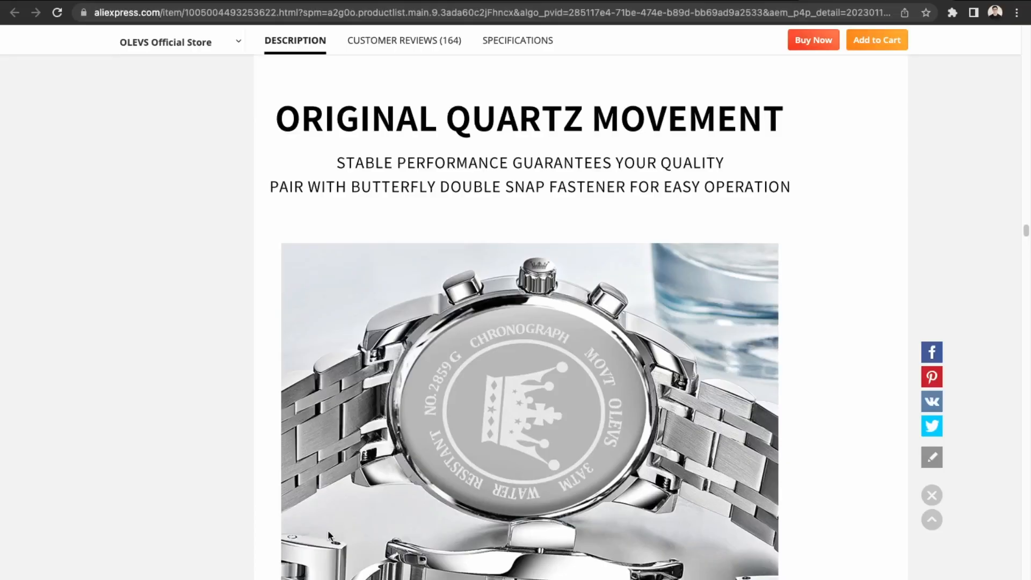
Open the OLEVS listing's SPECIFICATIONS section and select its specification rows.
scroll(451, 419, down, 20)
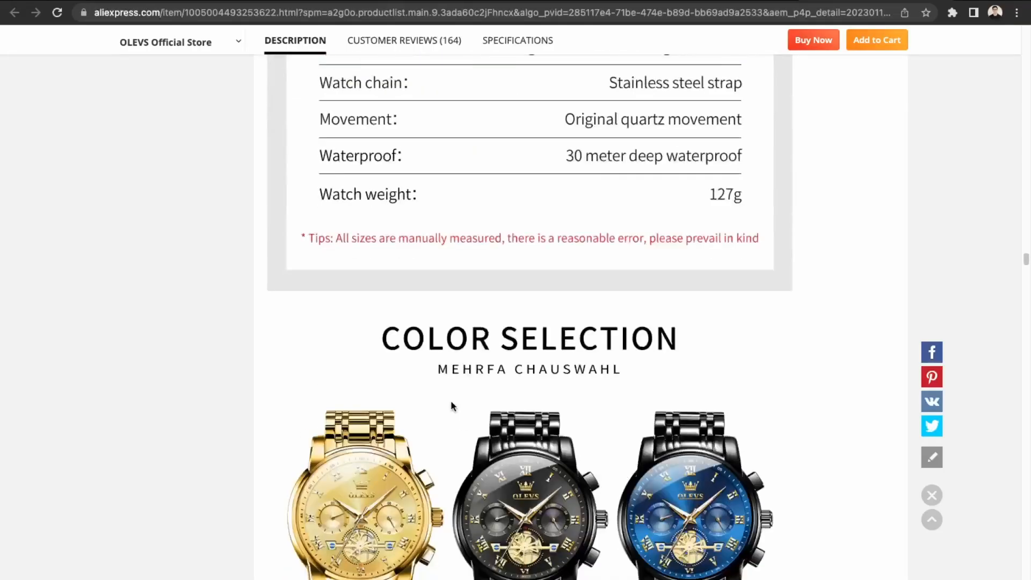
scroll(451, 432, up, 15)
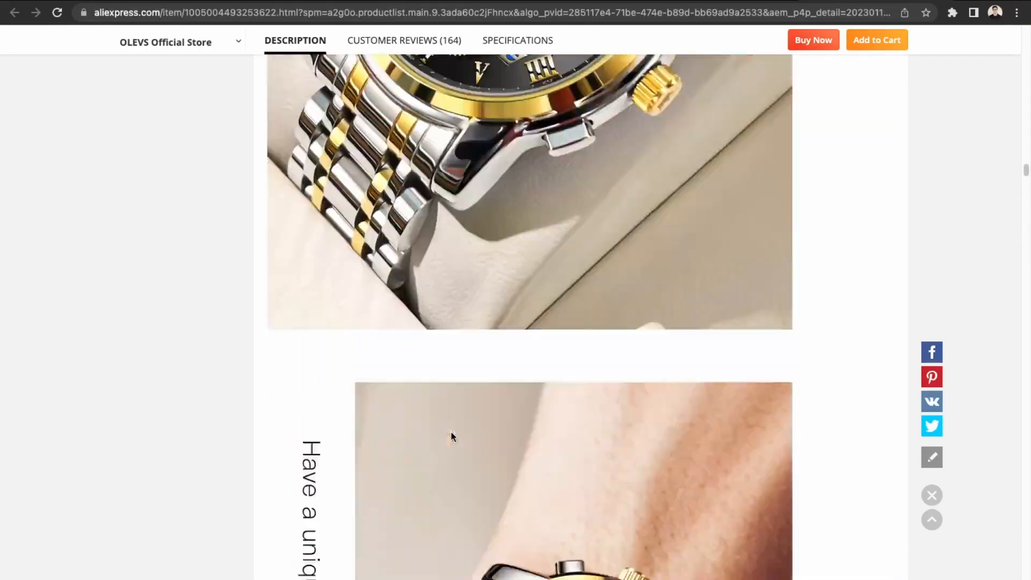
scroll(452, 430, up, 15)
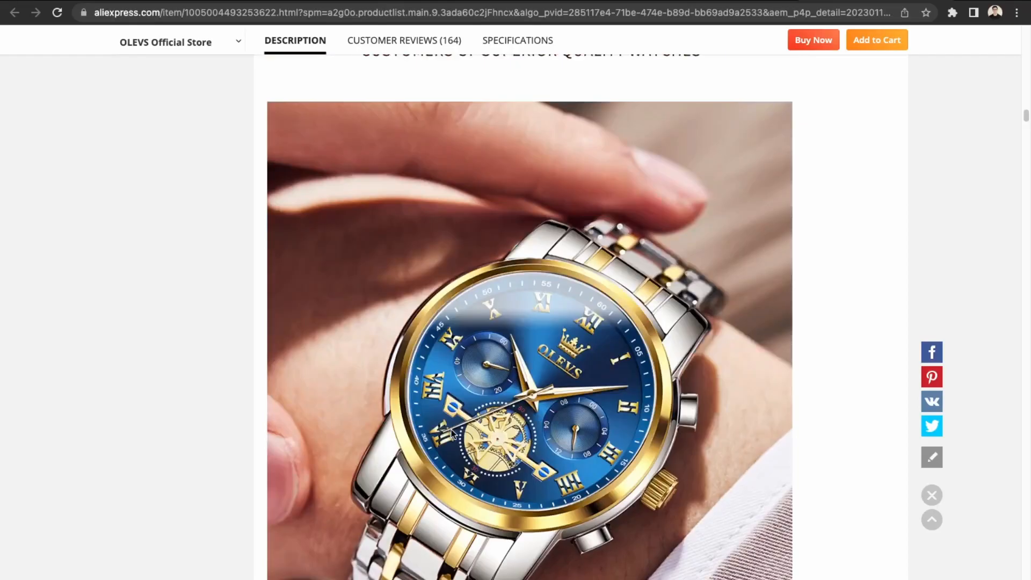
scroll(453, 435, down, 7)
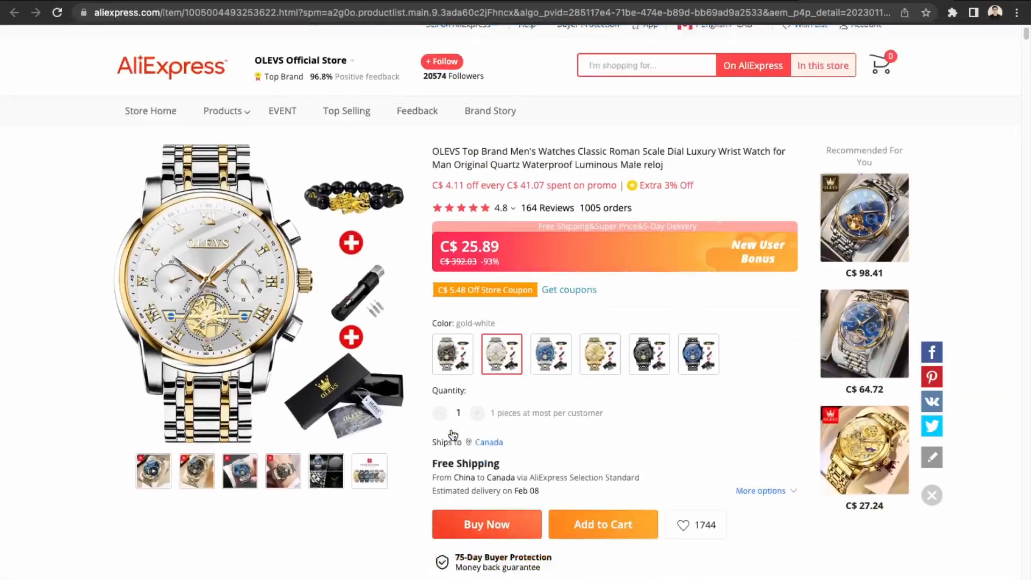
click(513, 507)
scroll(512, 505, down, 3)
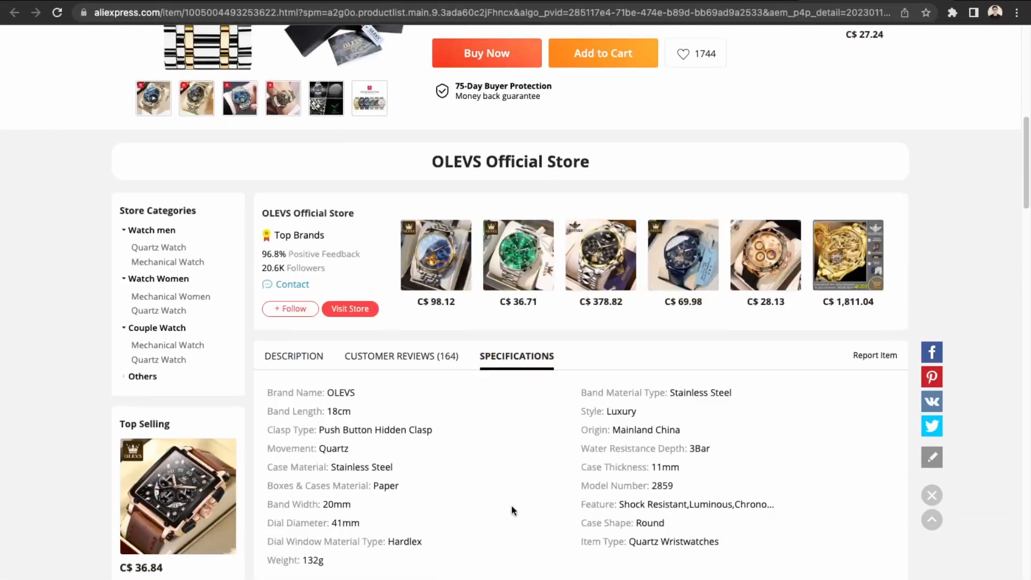
drag(269, 388, 250, 400)
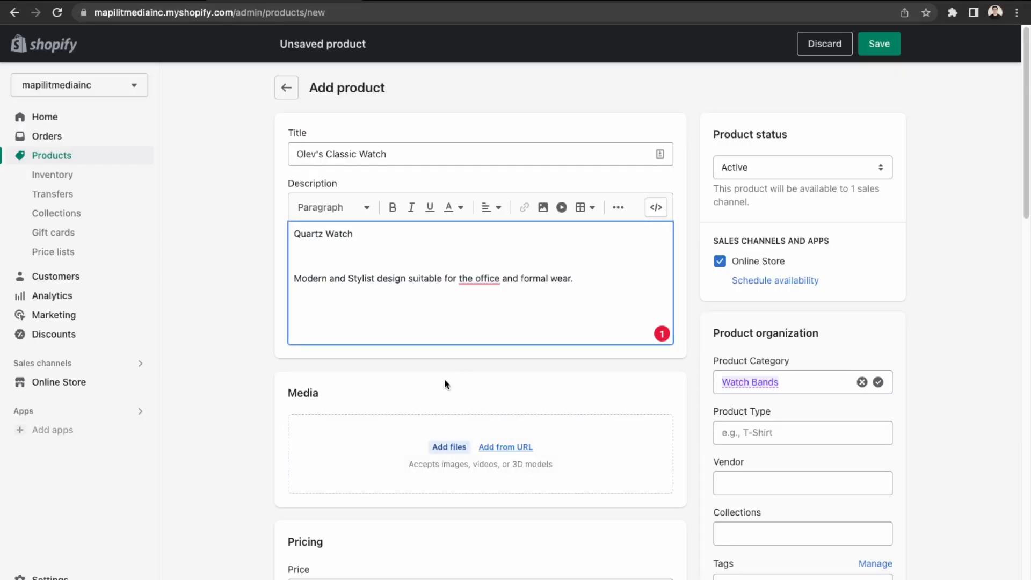
Paste the copied specs into the description and add a 'Specifications' heading above them.
text(Brand Name: OLEVS Band Material Type: Stainless Steel Band Length: 18cm Style: Luxury Clasp Type: Push Button Hidden Clasp Origin: Mainland China Movement: Quartz Water Resistance Depth: 3Bar Case Material: Stainless Steel Case Thickness: 11mm Boxes & Cases Material: Paper Model Number: 2859 Band Width: 20mm Feature: Shock Resistant,Luminous,Chronograph,Water Resistant Dial Diameter: 41mm Case Shape: Round Dial Window Material Type: Hardlex Item Type: Quartz Wristwatches Weight: 132g)
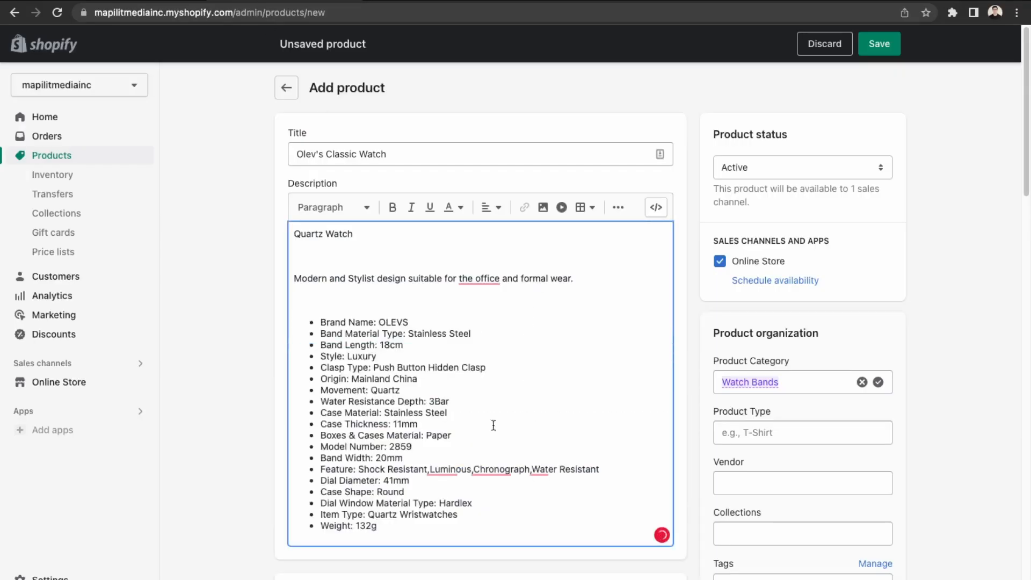
text(Specifications)
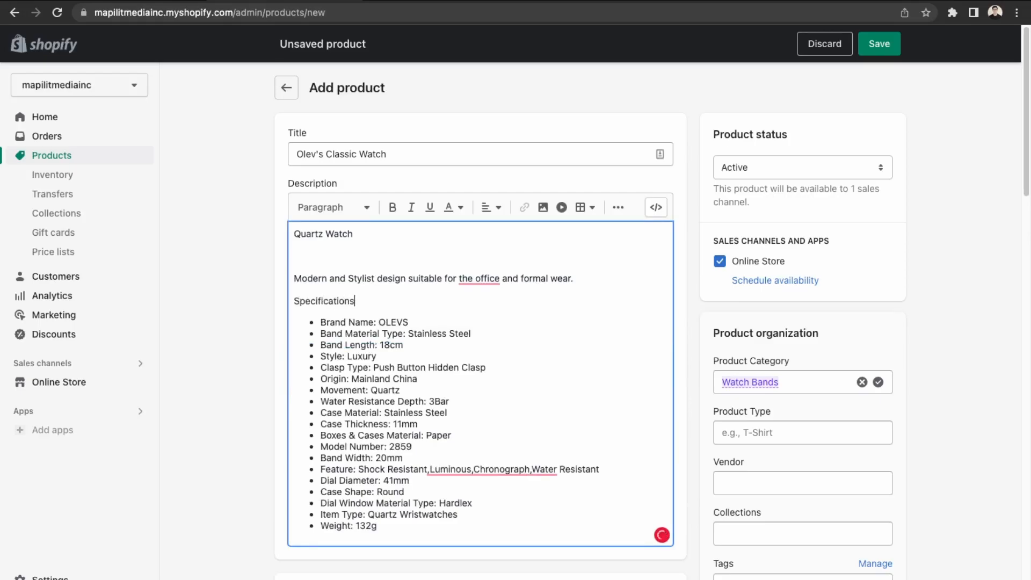
scroll(371, 333, down, 1)
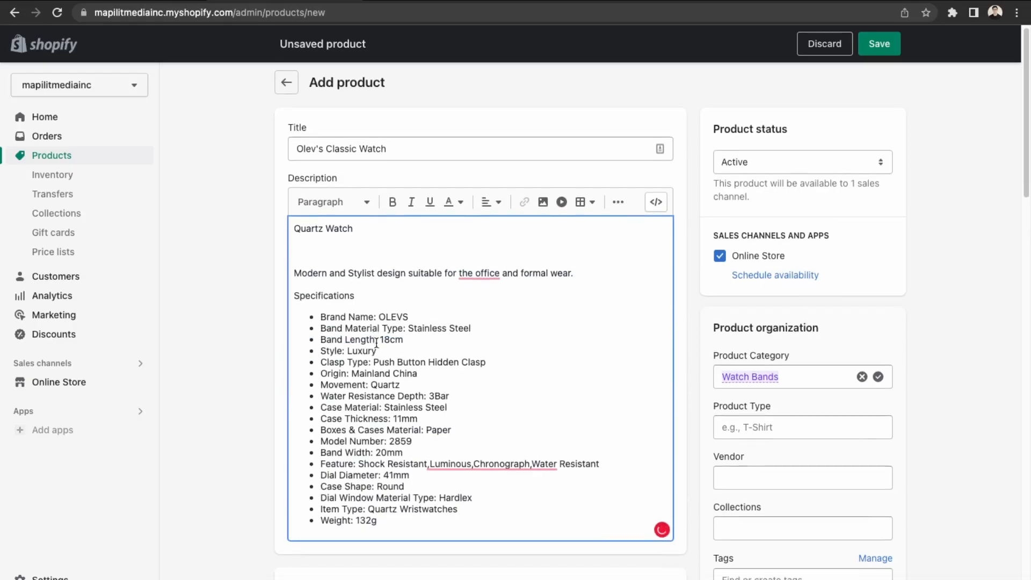
double_click(483, 272)
scroll(418, 308, down, 4)
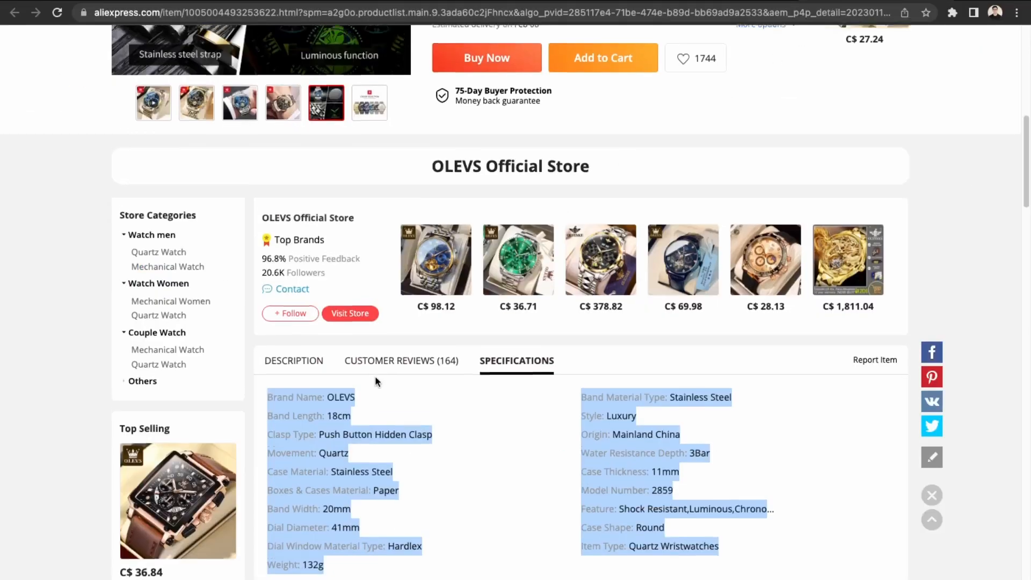
scroll(355, 363, up, 8)
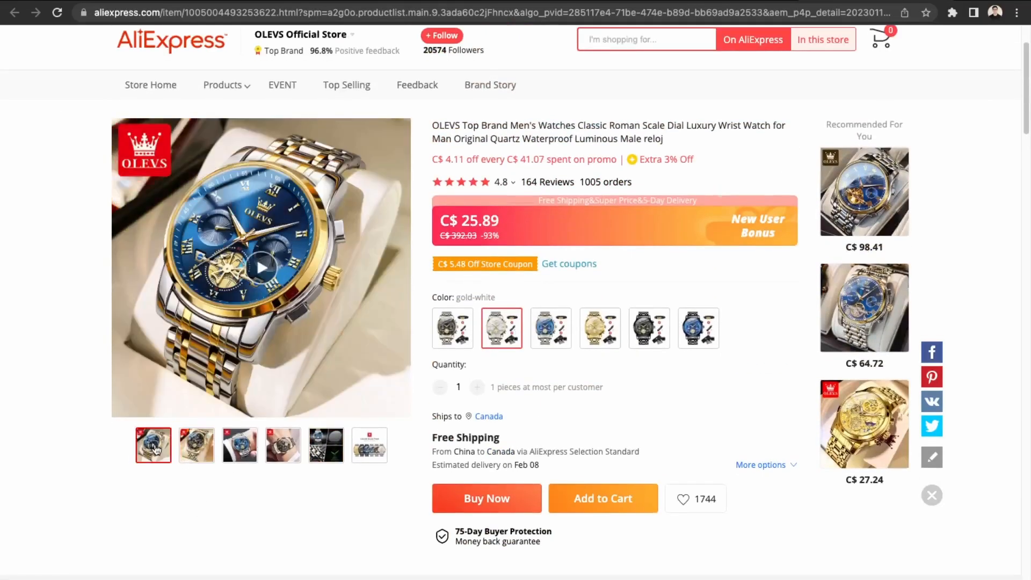
View the gold-black variant, then switch the OLEVS listing to gold-blue.
click(471, 324)
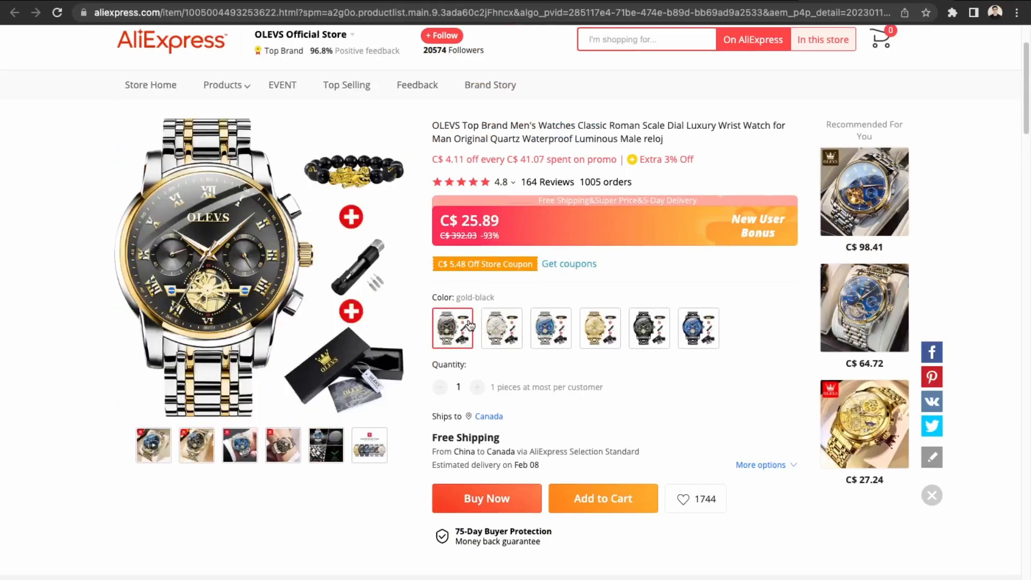
click(553, 330)
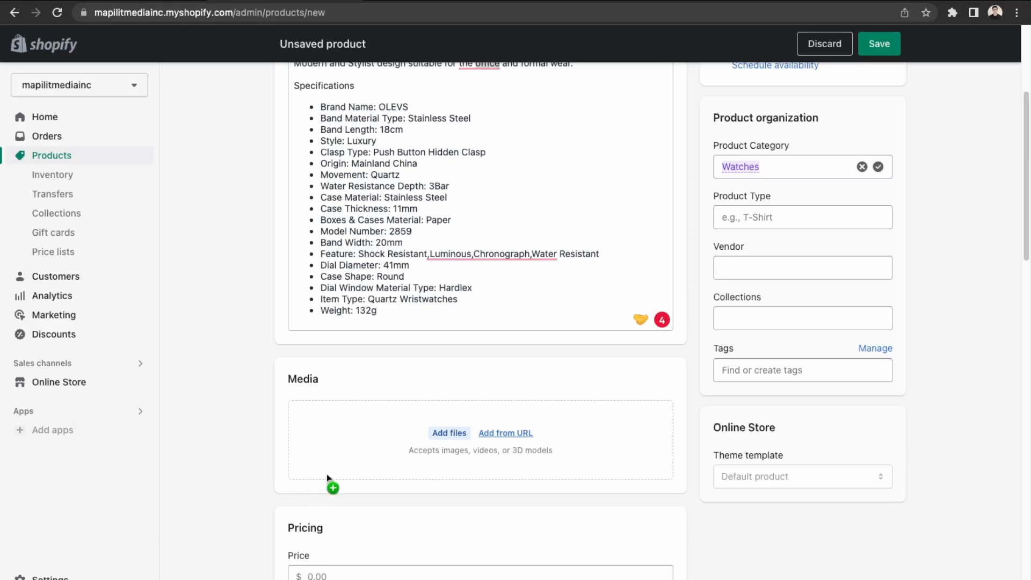
Drop the desktop watch image onto the Media 'Add files' zone and let it upload.
drag(322, 425, 371, 453)
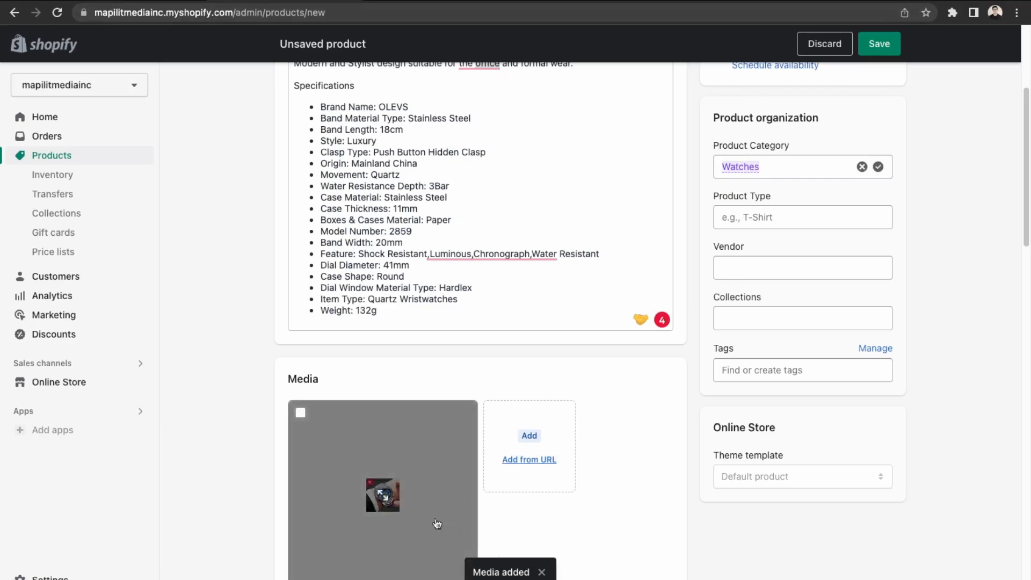
scroll(403, 421, down, 4)
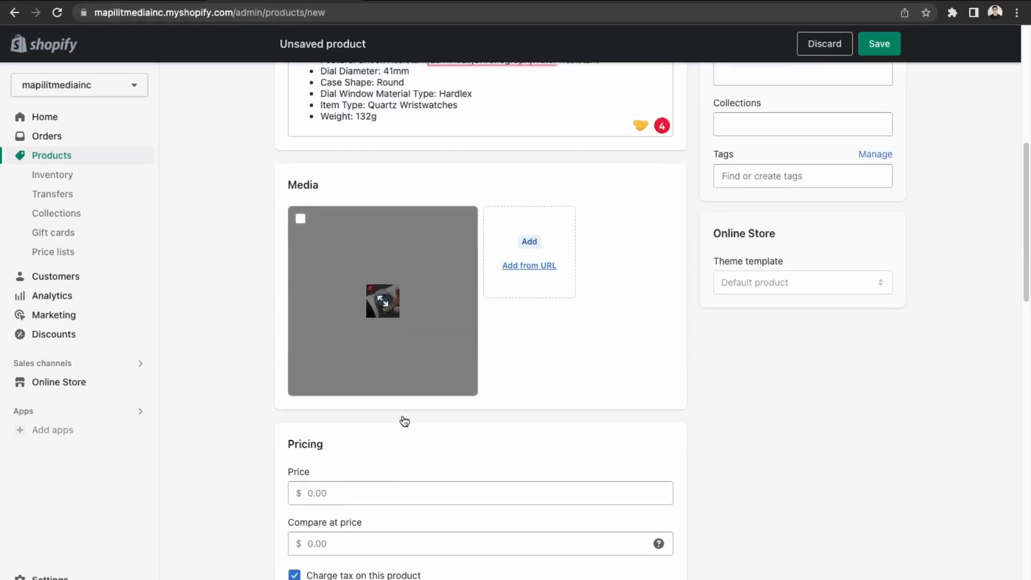
click(746, 2)
click(846, 2)
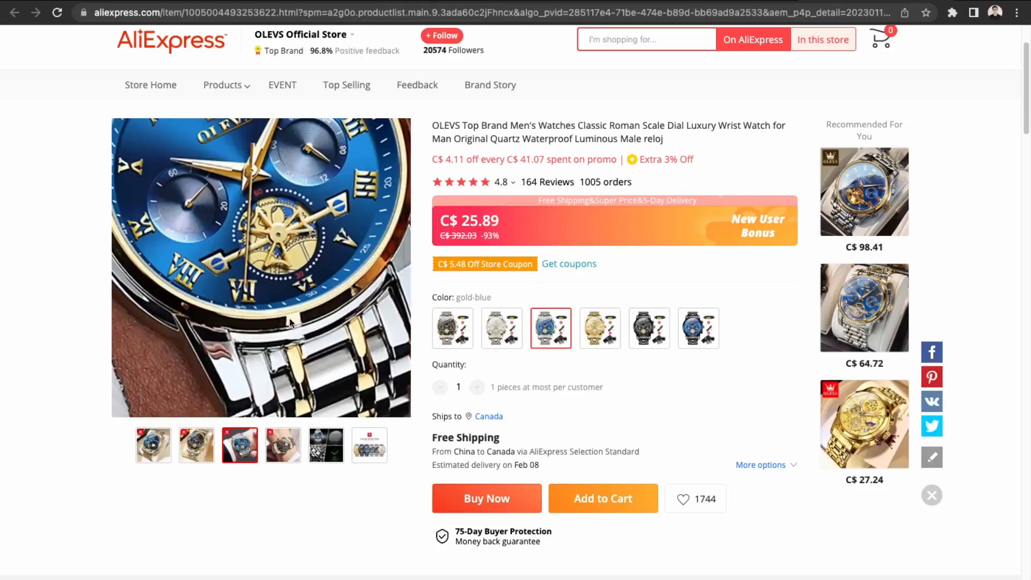
Run a Google Lens search on the watch photo and browse the Shopee match's video and images.
key(super+shift+4)
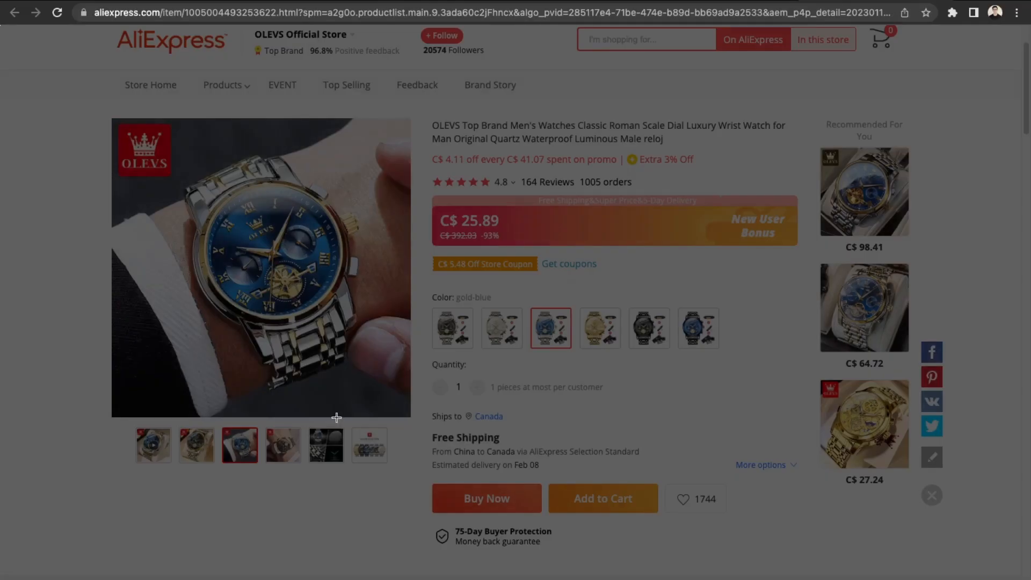
drag(410, 118, 104, 422)
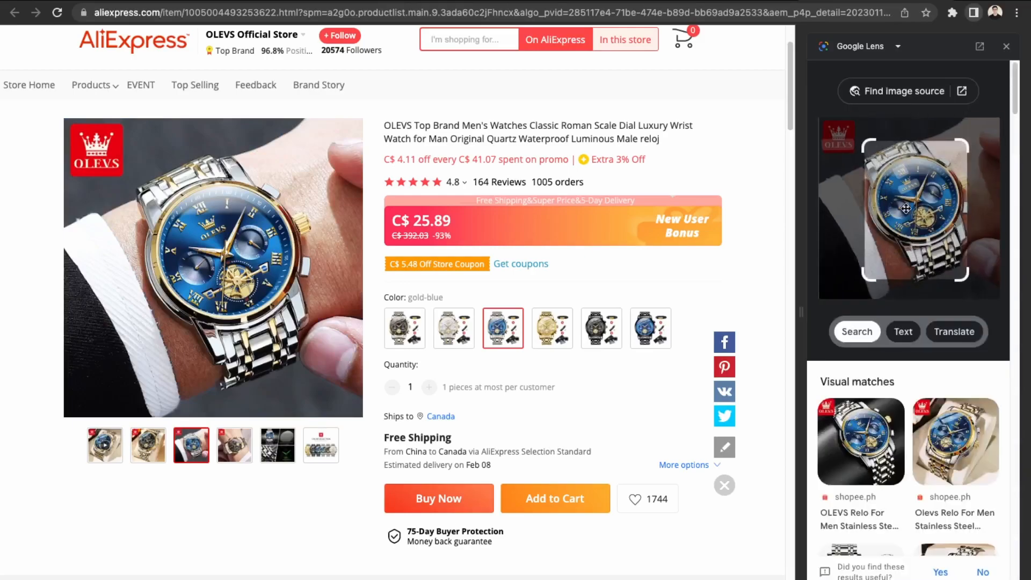
click(870, 460)
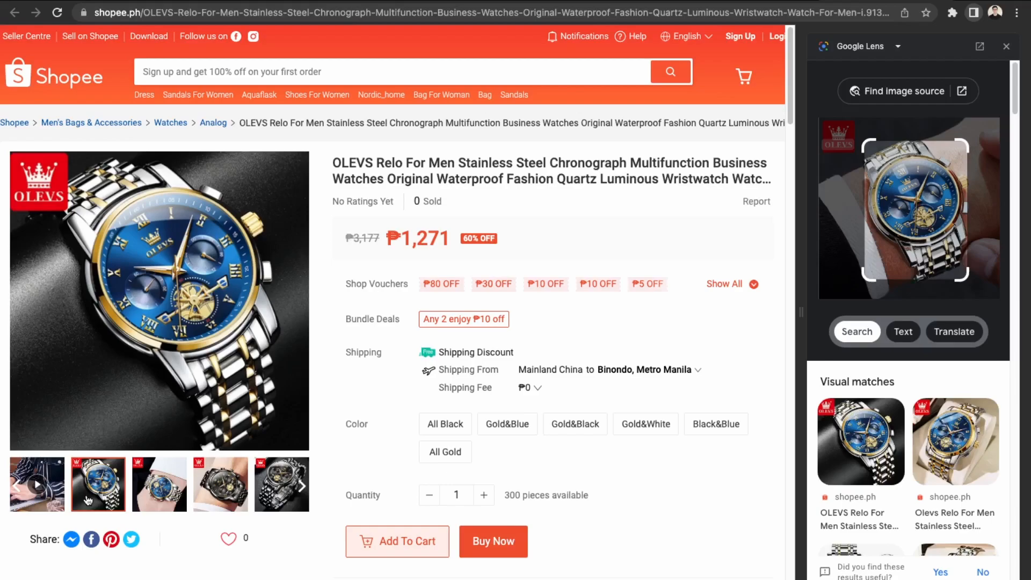
click(38, 492)
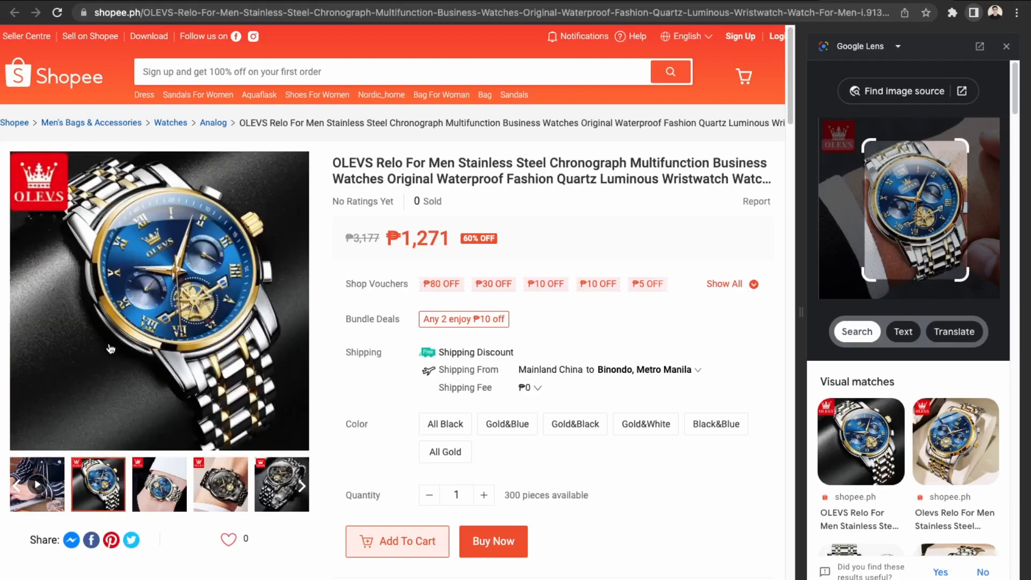
click(117, 343)
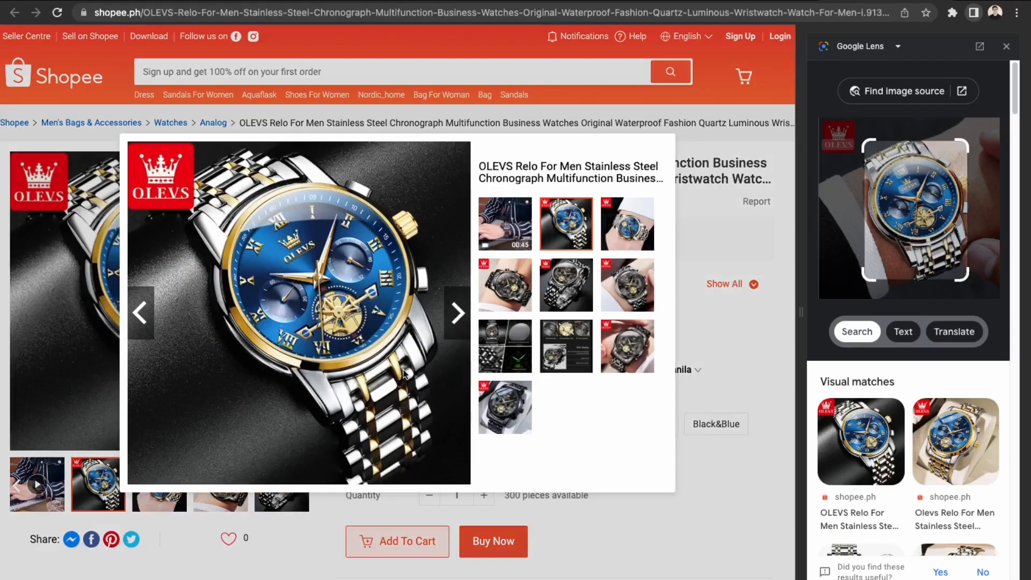
click(110, 298)
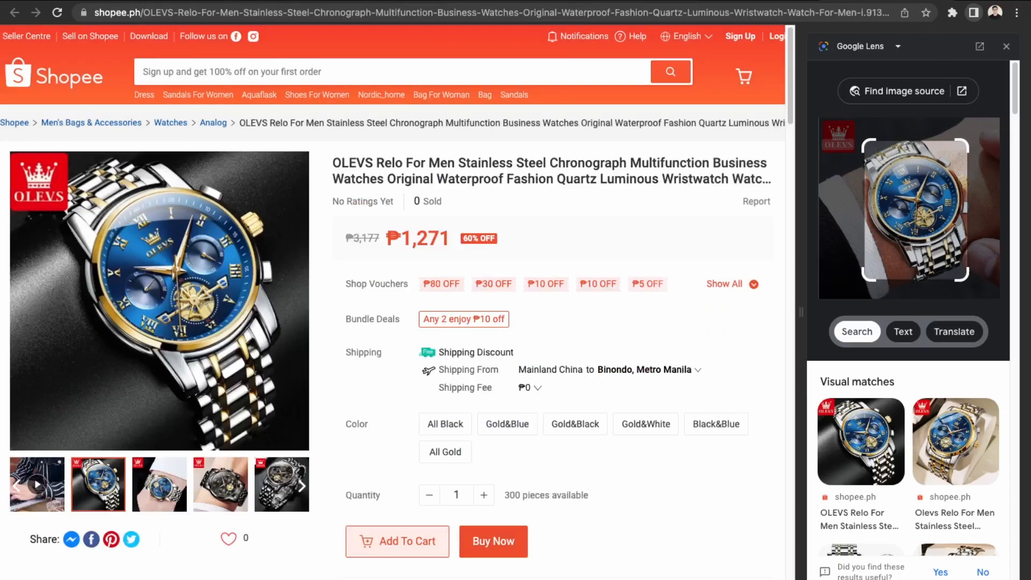
Return to the OLEVS AliExpress page and screenshot the blue wrist product photo.
click(630, 0)
click(499, 0)
click(631, 1)
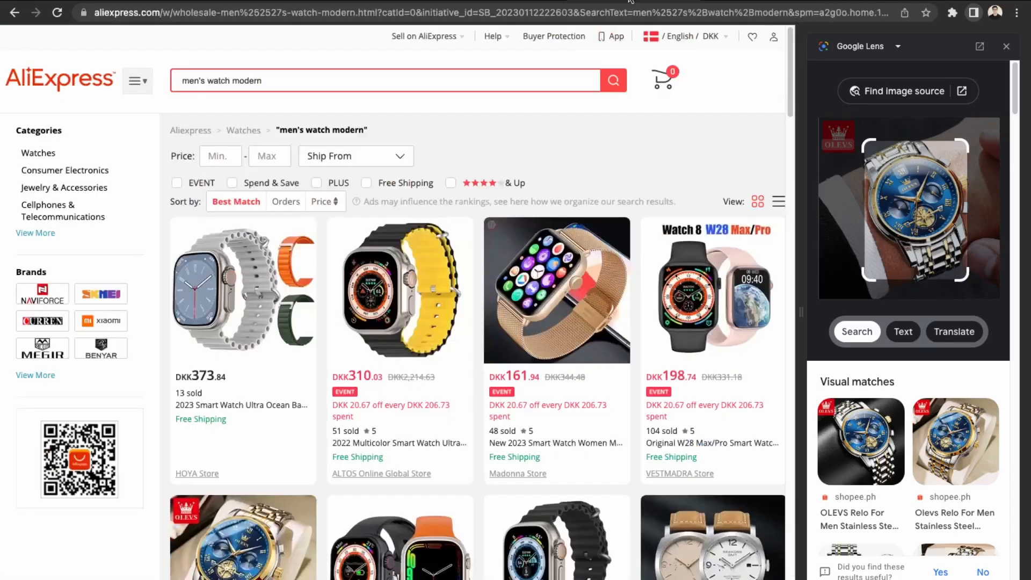
click(472, 2)
click(630, 0)
click(694, 1)
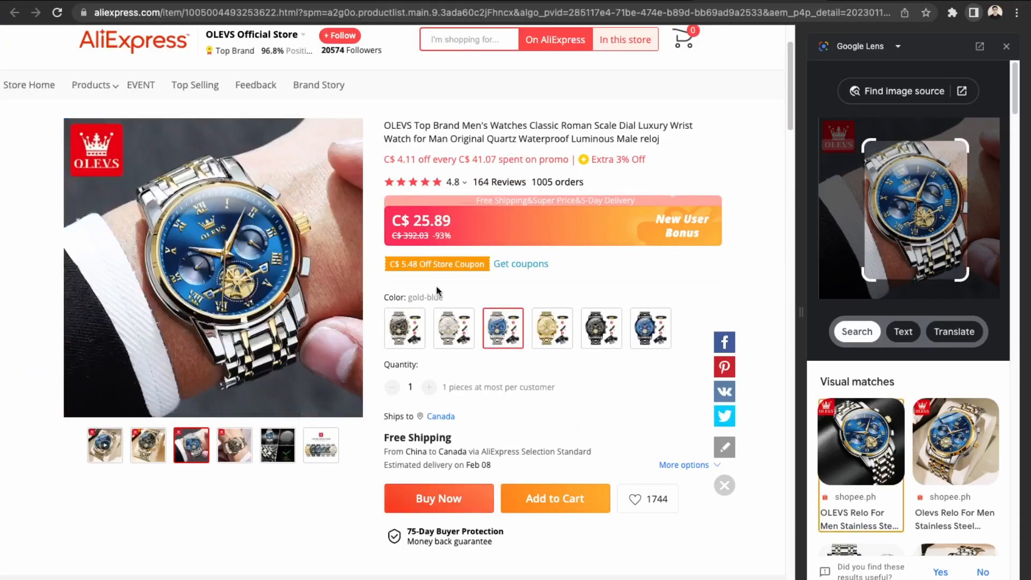
key(super+shift+4)
key(Escape)
key(super+shift+4)
drag(64, 117, 362, 421)
key(super+shift+4)
drag(61, 114, 364, 418)
Delete the previously uploaded watch image from the product's Media.
click(270, 2)
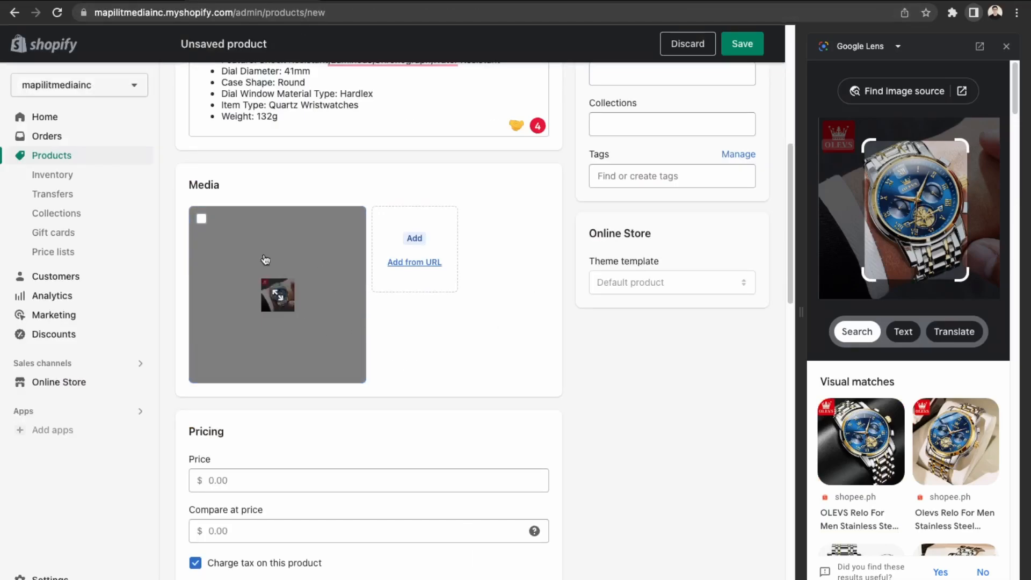
click(202, 218)
click(520, 185)
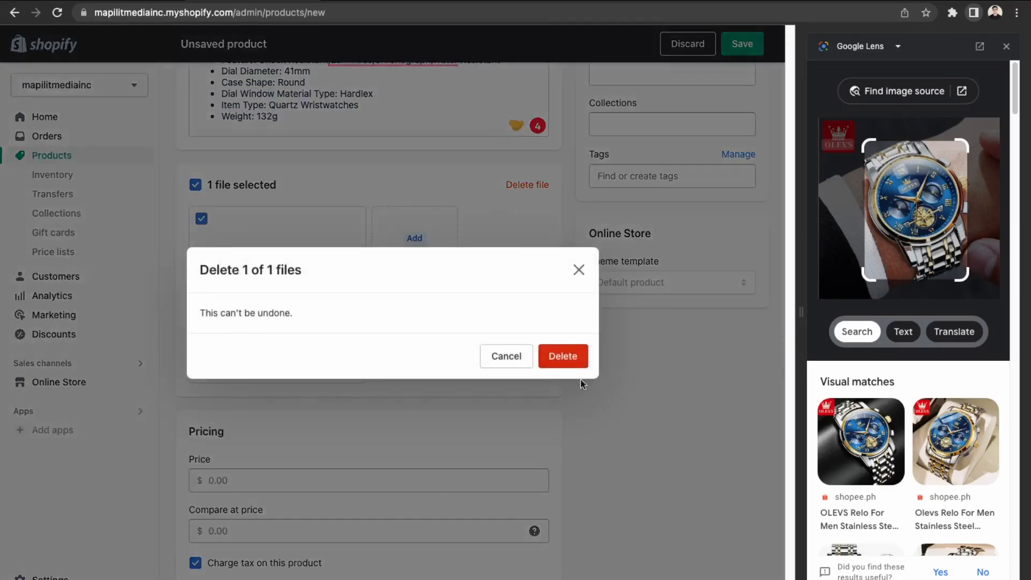
click(572, 353)
Add the blue OLEVS wrist screenshot to Media and close the Google Lens panel.
drag(915, 210, 322, 246)
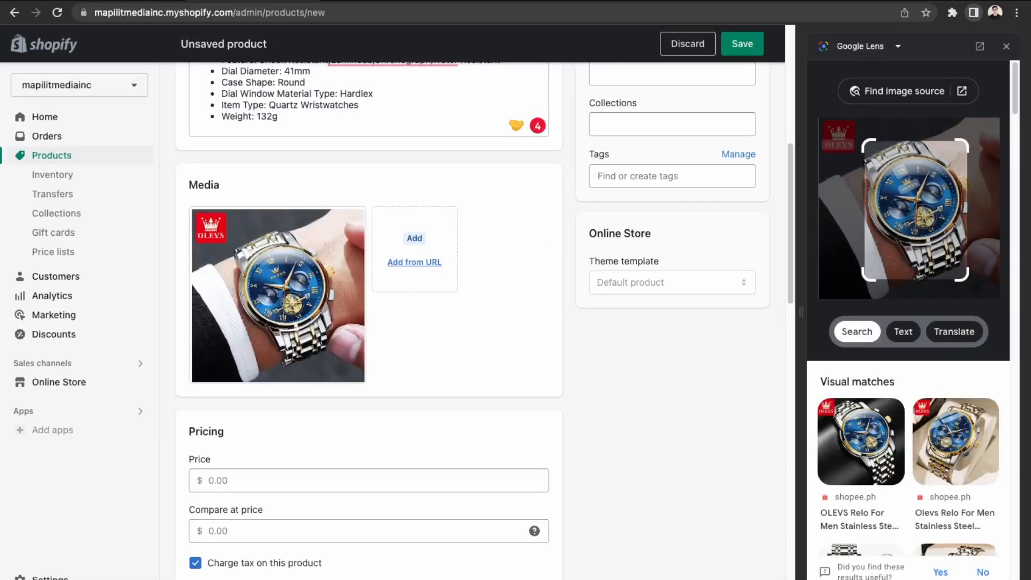
click(1007, 46)
click(350, 494)
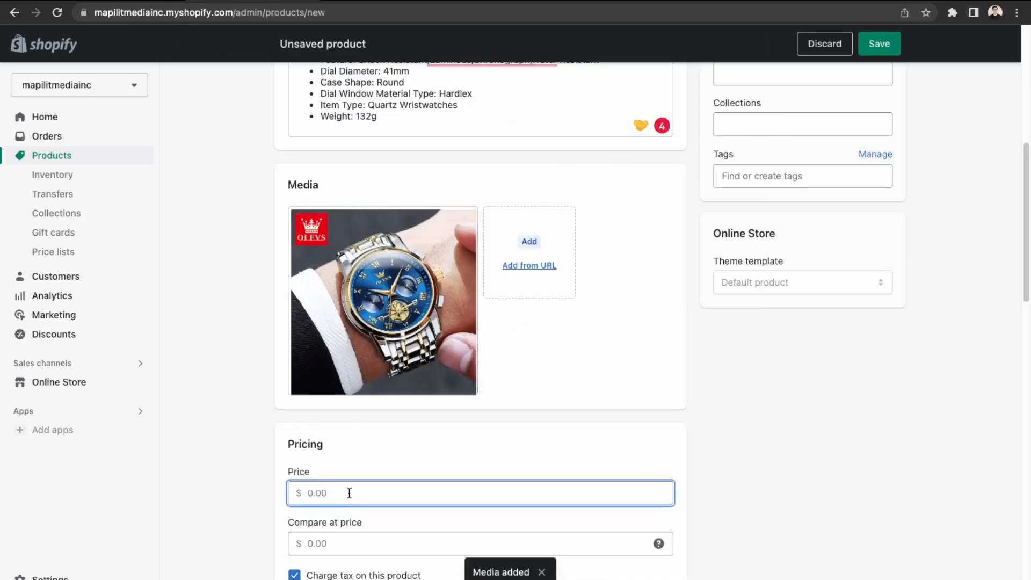
Set the price to 249.00 with a compare-at price of 399.00.
text(2)
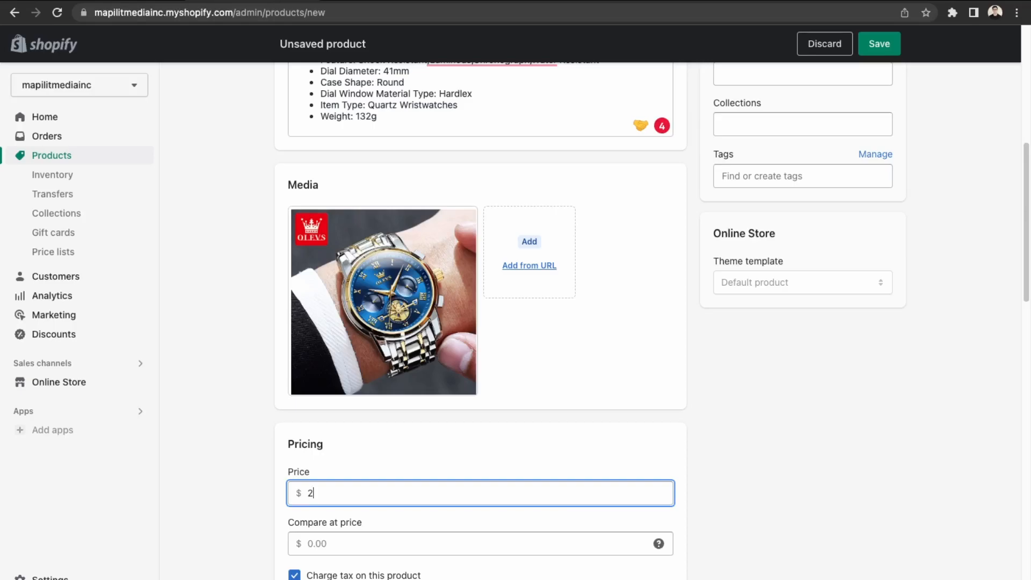
text(49)
key(Tab)
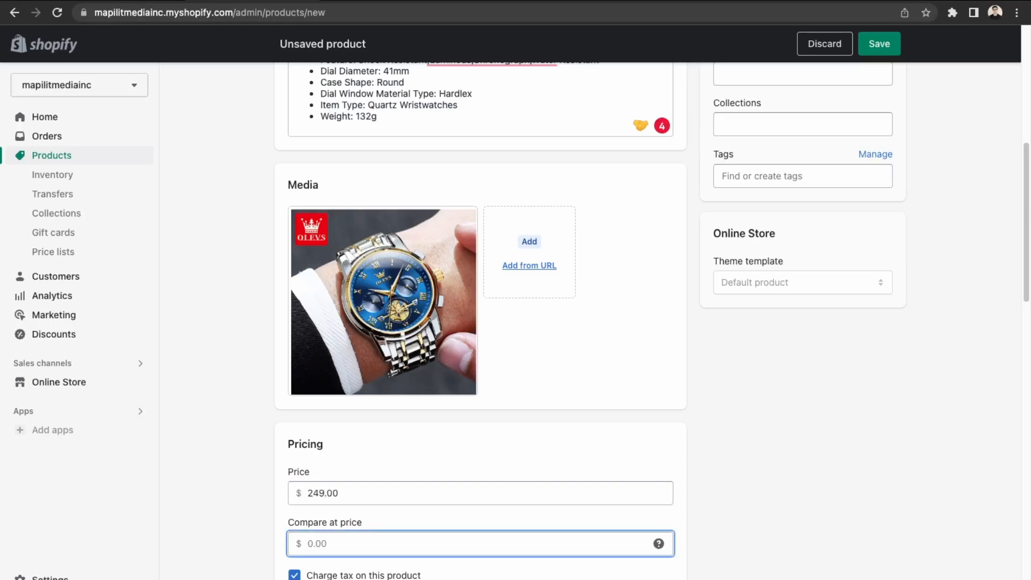
text(399)
key(Tab)
scroll(434, 462, down, 3)
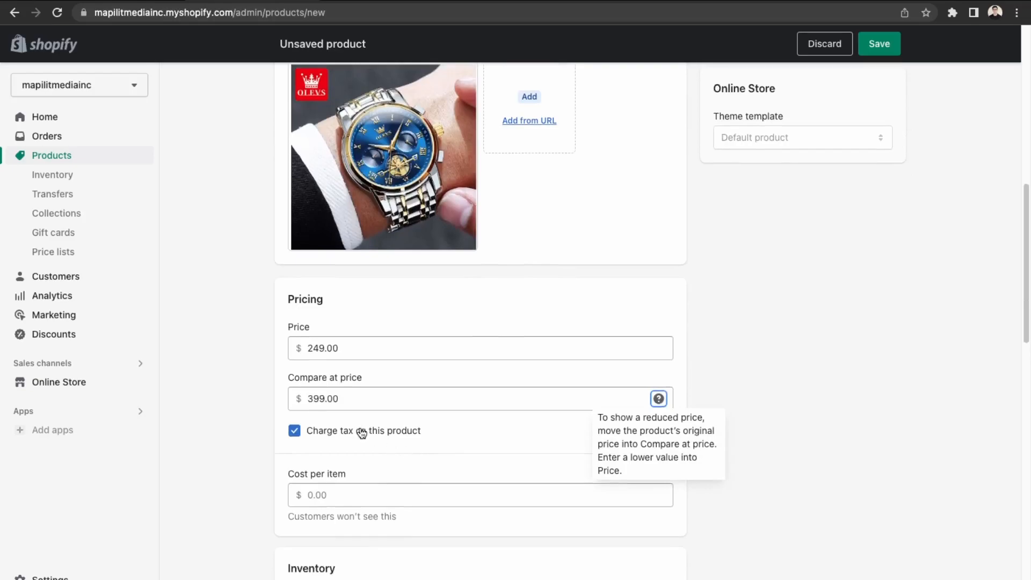
scroll(356, 447, down, 3)
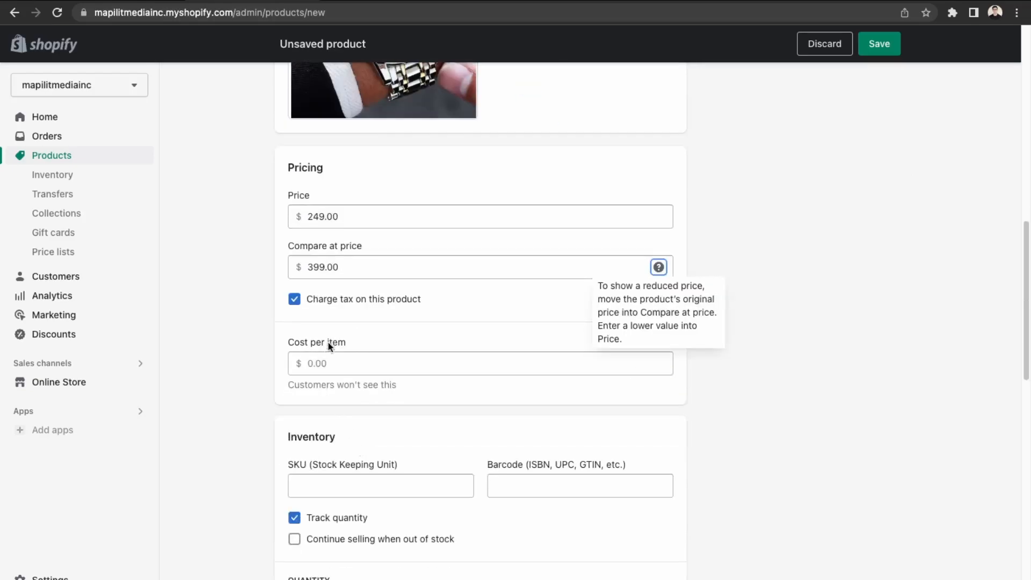
Set cost per item 25.00 and SKU sku000001, and allow selling when out of stock.
click(329, 368)
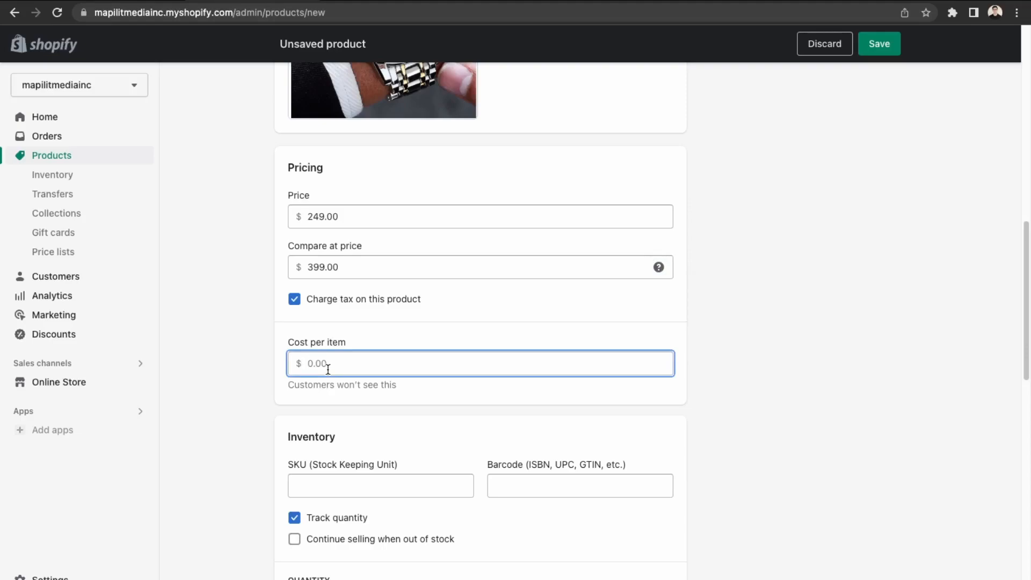
text(25)
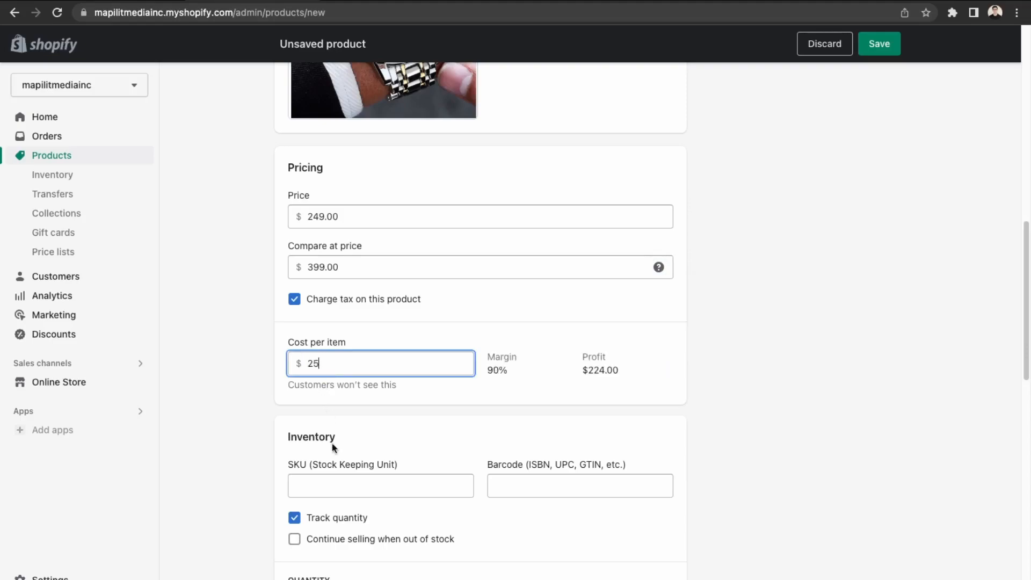
click(357, 488)
scroll(398, 456, down, 2)
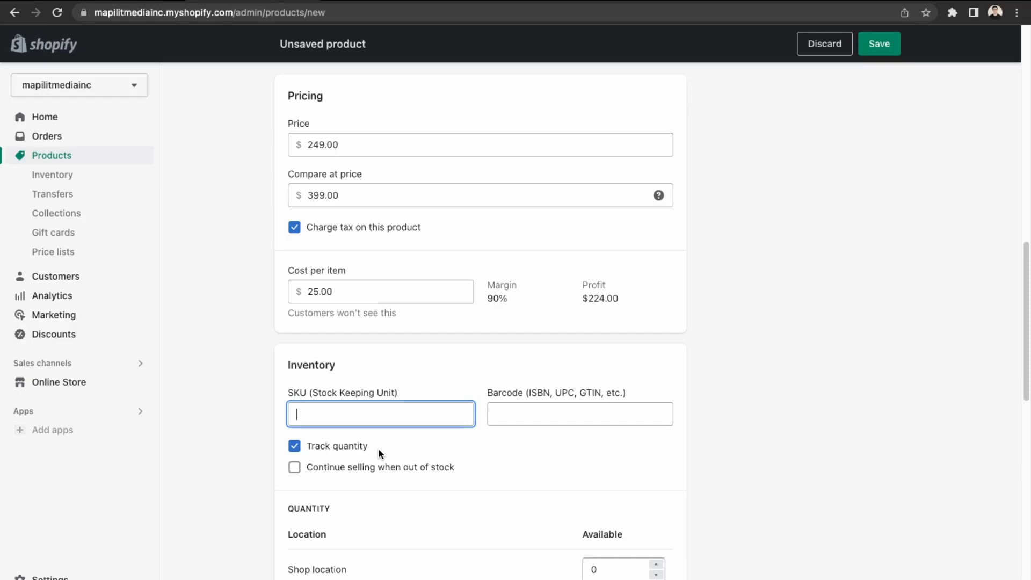
text(sku000001)
scroll(403, 454, down, 1)
click(403, 412)
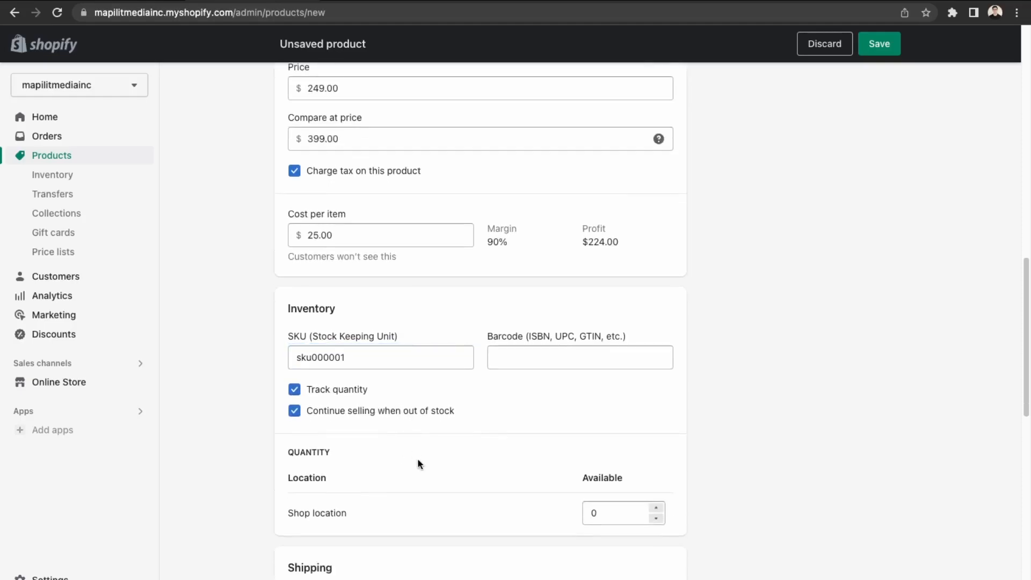
scroll(419, 463, down, 1)
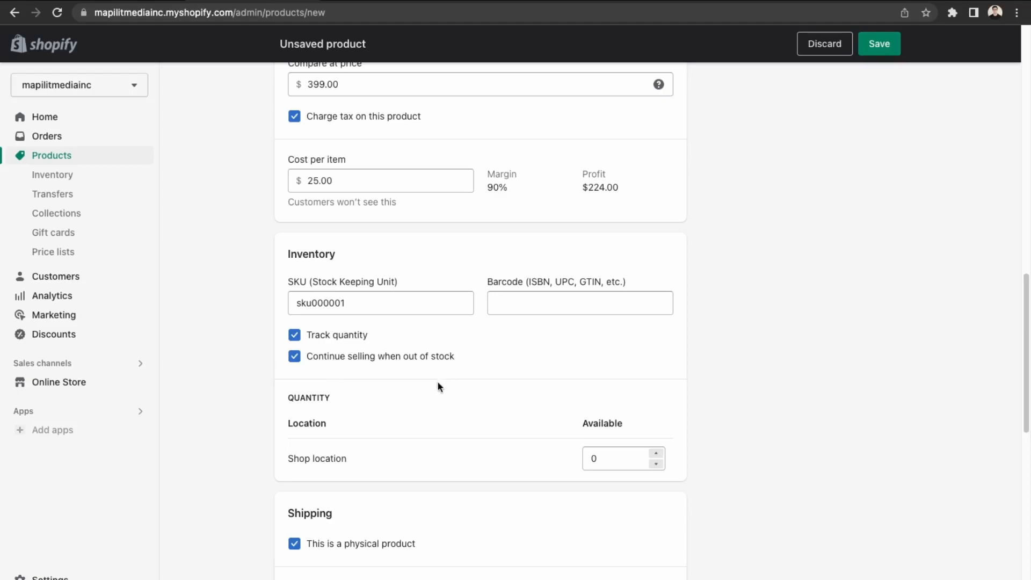
Set the watch's shipping weight to 132 g.
click(612, 459)
click(453, 445)
scroll(452, 450, down, 3)
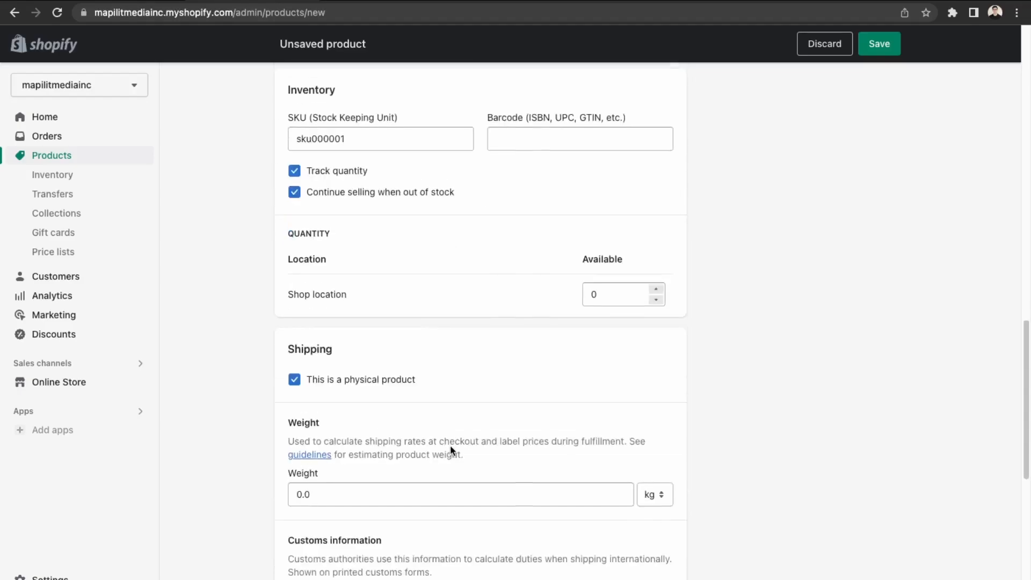
scroll(454, 441, down, 3)
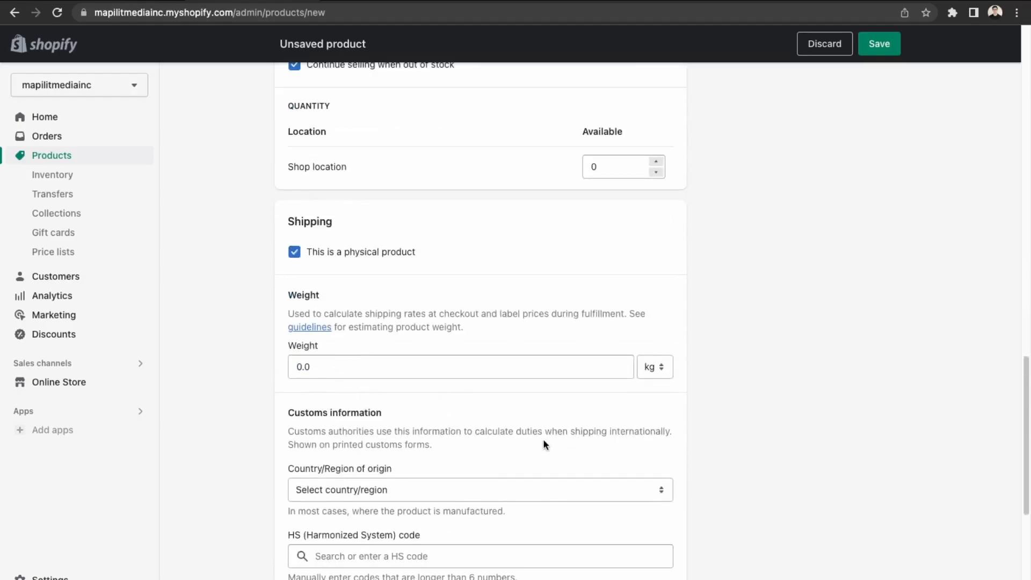
scroll(543, 444, up, 20)
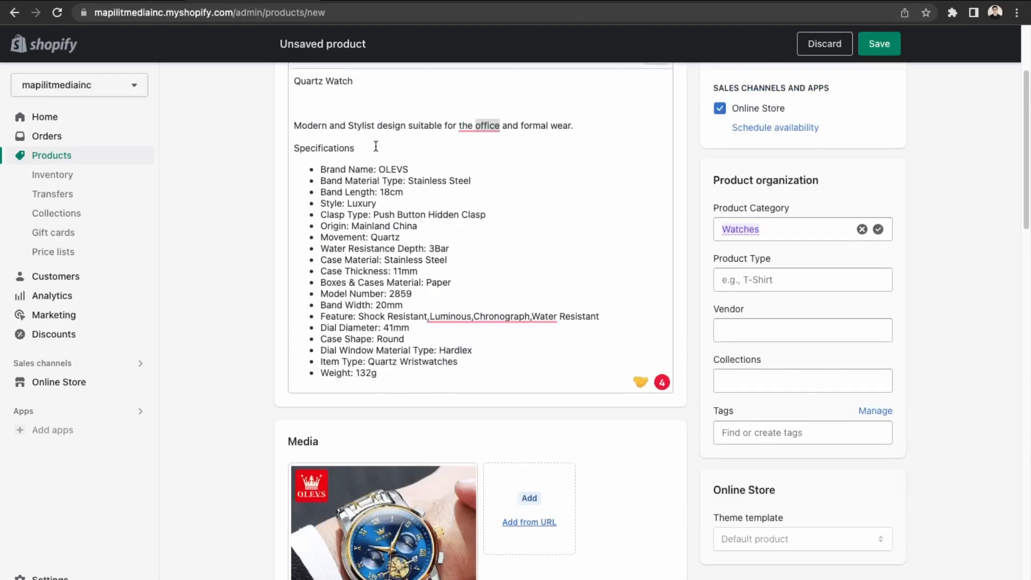
scroll(389, 383, down, 20)
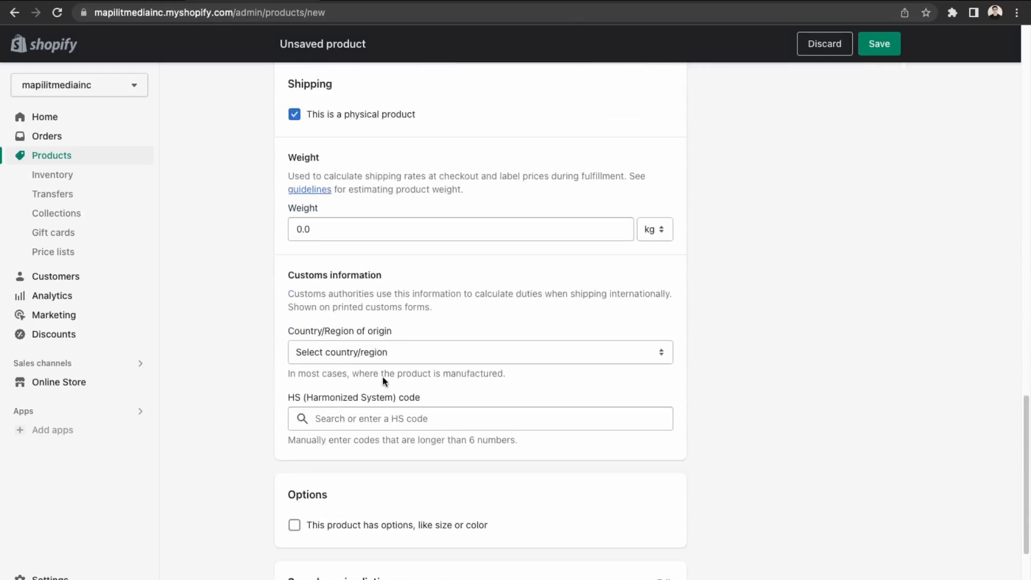
click(309, 226)
text(1)
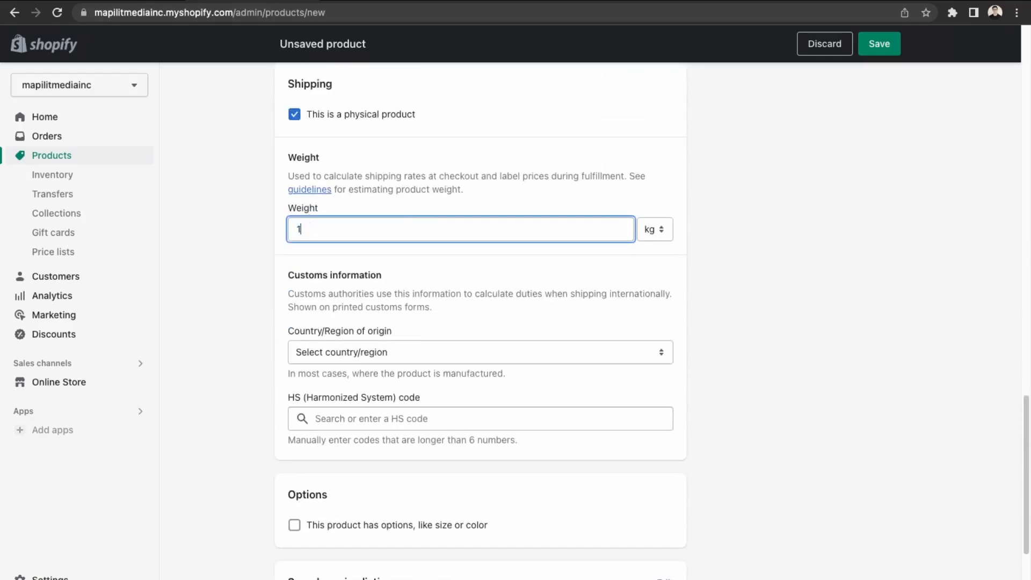
text(32)
click(664, 231)
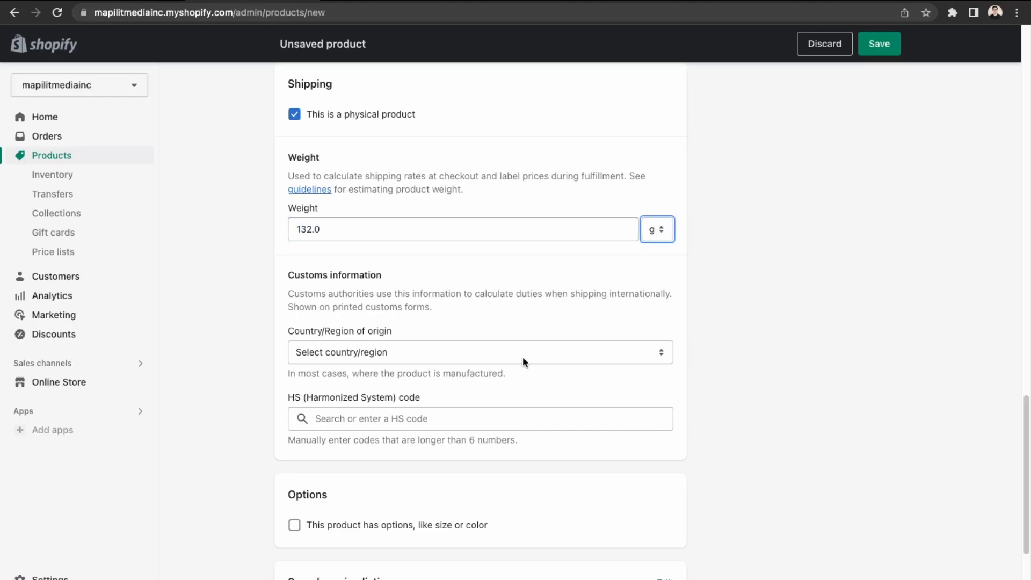
Set China as the watch's country/region of origin.
scroll(523, 357, up, 1)
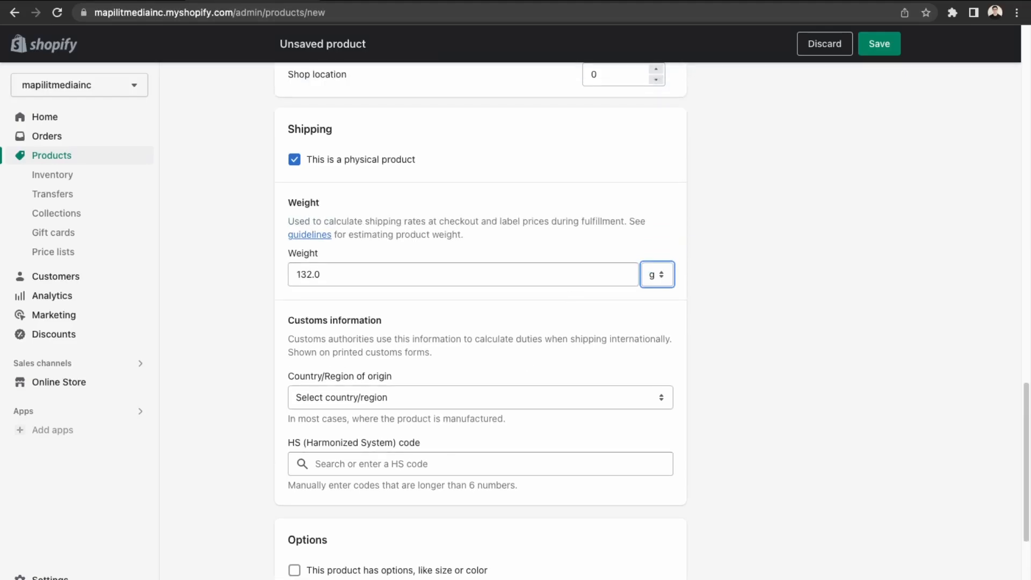
click(401, 398)
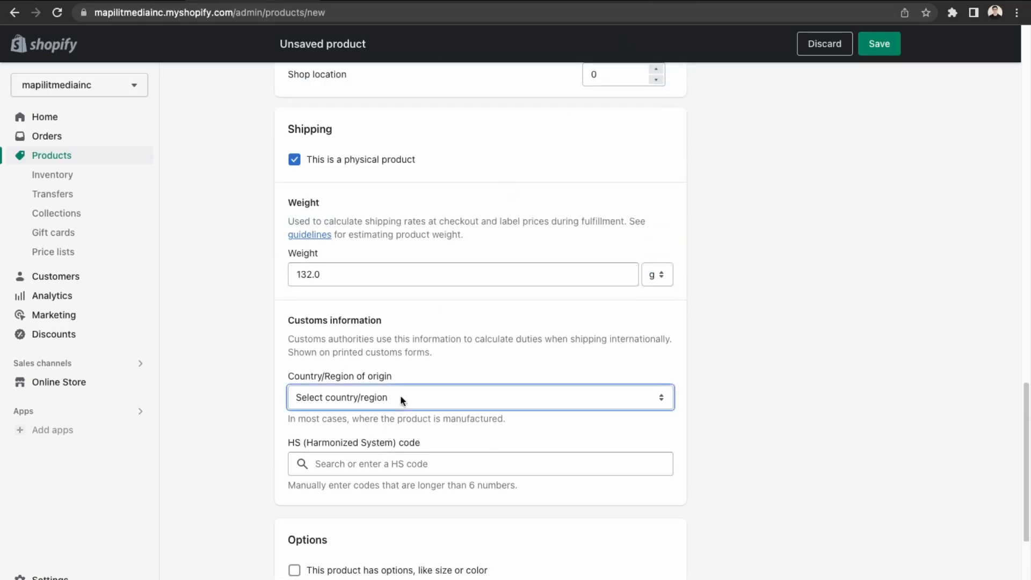
click(386, 428)
scroll(379, 417, down, 3)
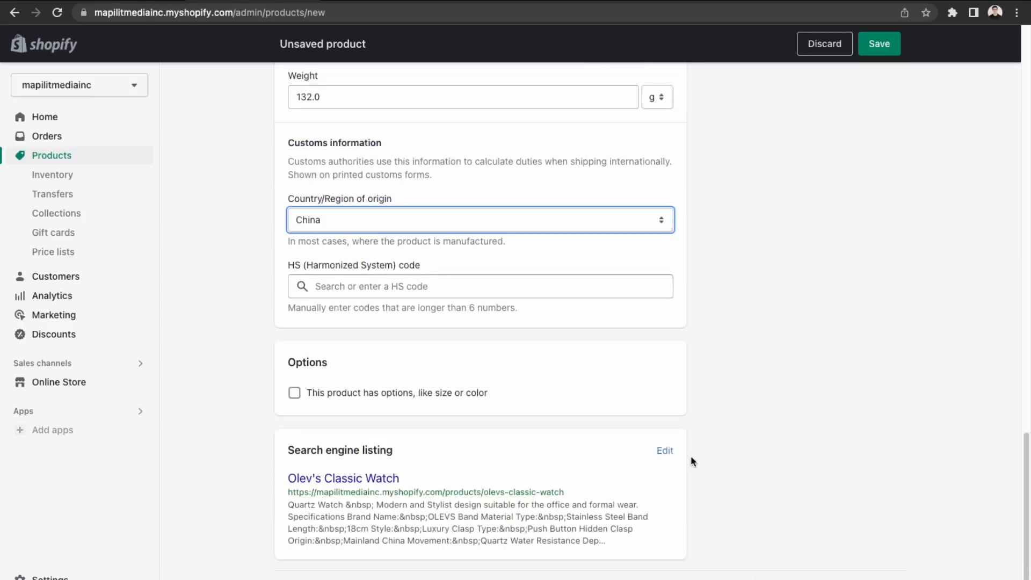
scroll(336, 360, up, 20)
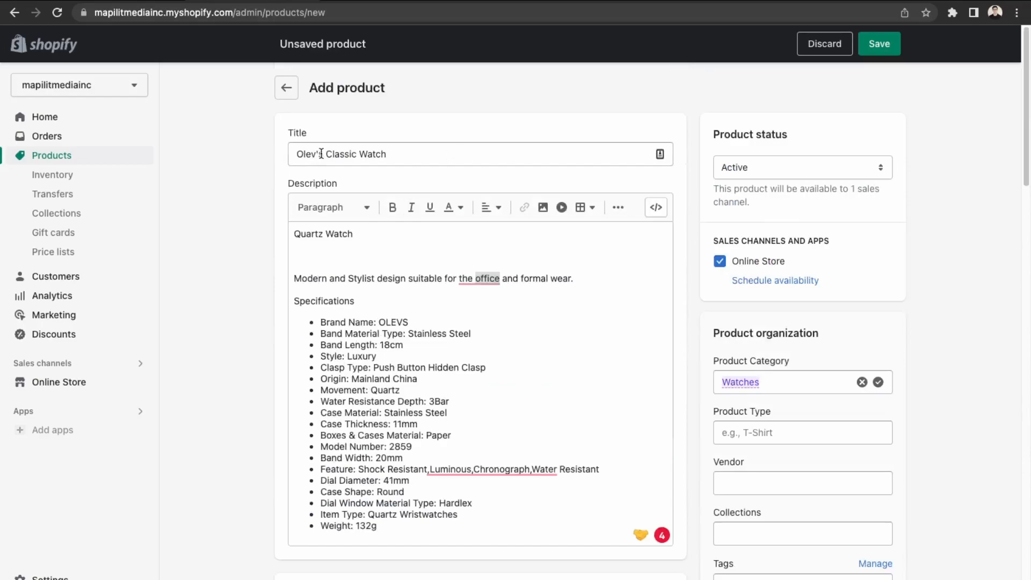
Append '-Blue' to the title to make 'Olev's Classic Watch-Blue' and save the product.
click(440, 155)
text(Blue)
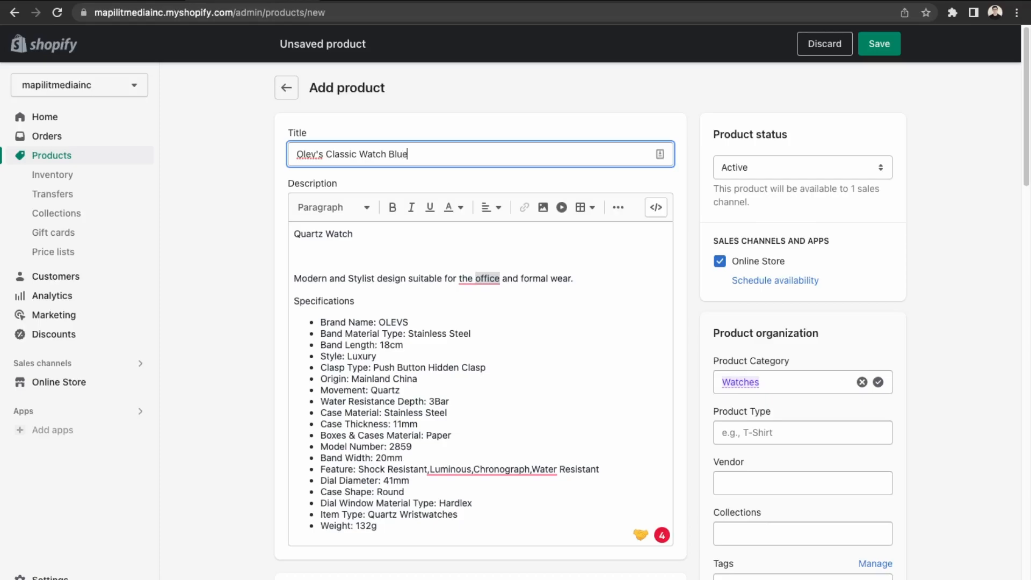
key(BackSpace)
text(-)
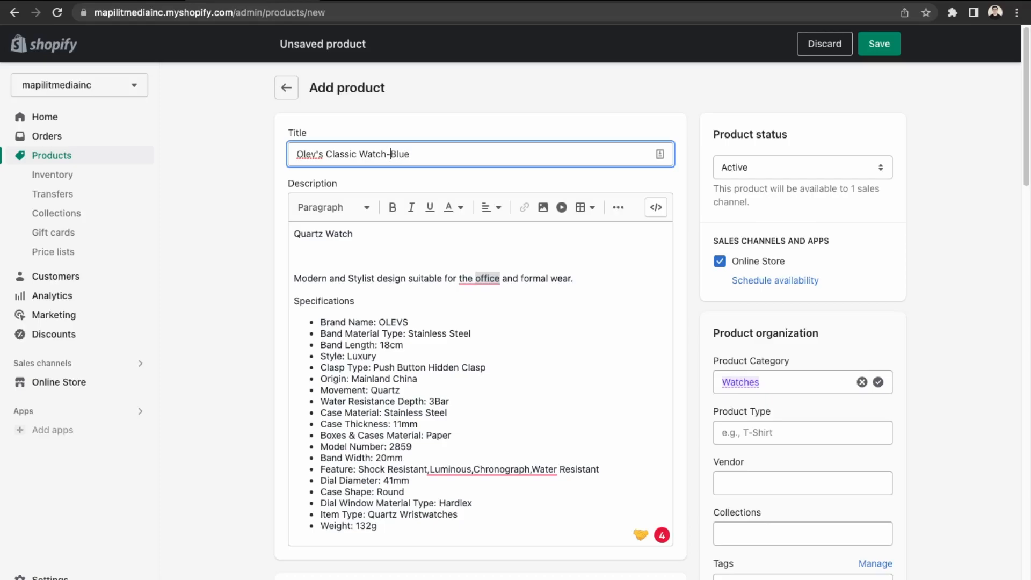
click(890, 48)
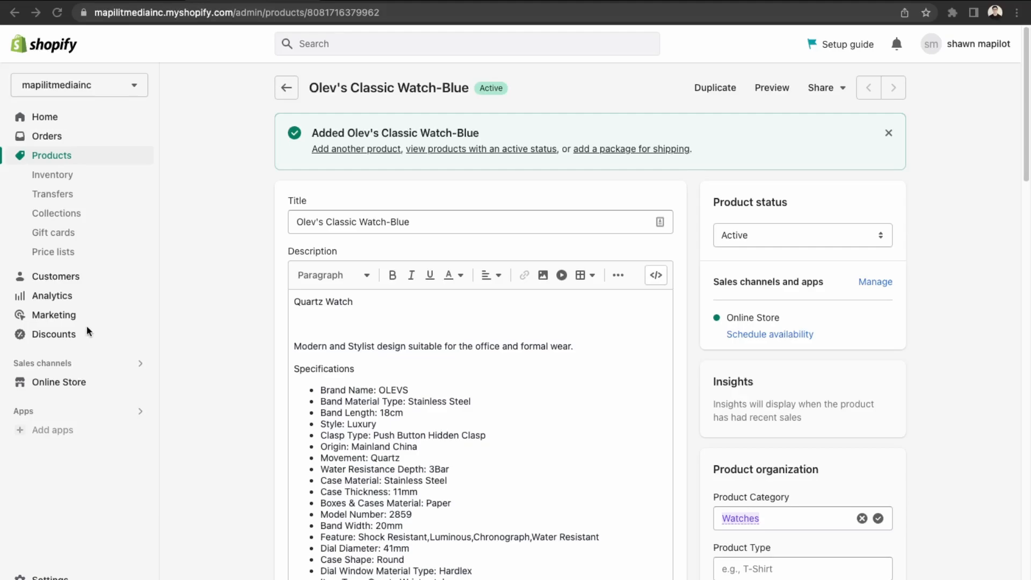
Start a new collection titled 'Watches'.
click(63, 213)
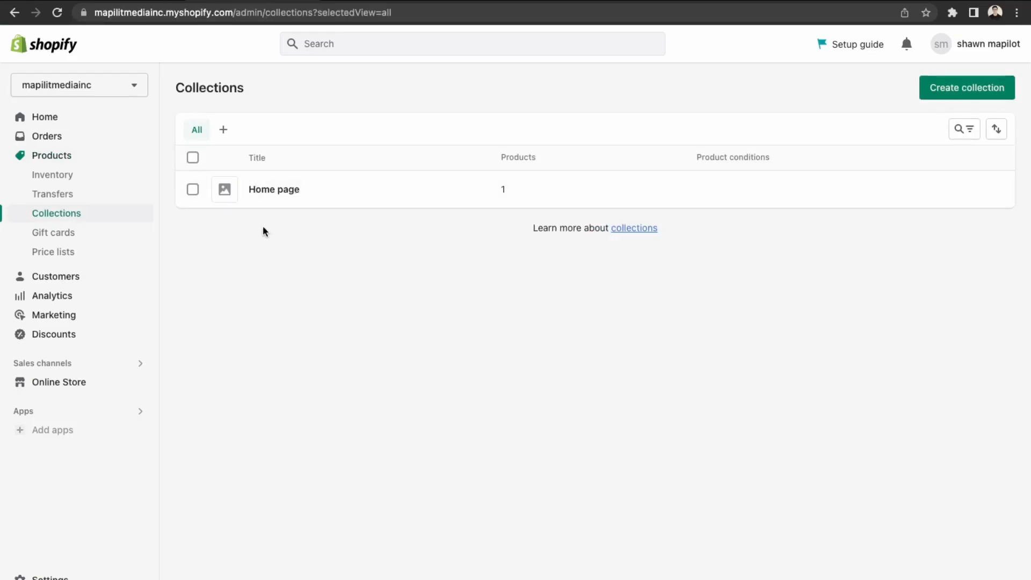
click(956, 95)
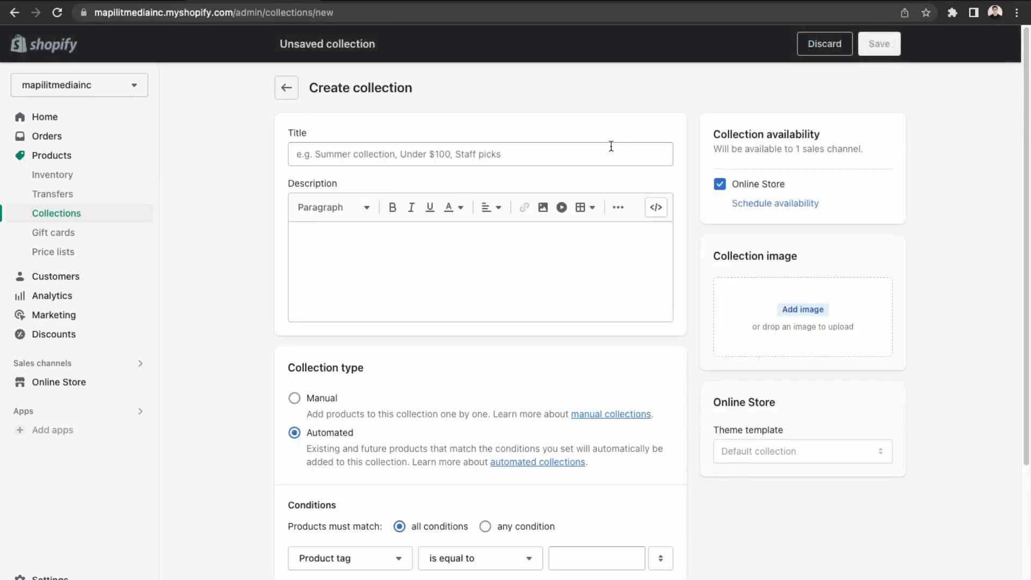
click(403, 149)
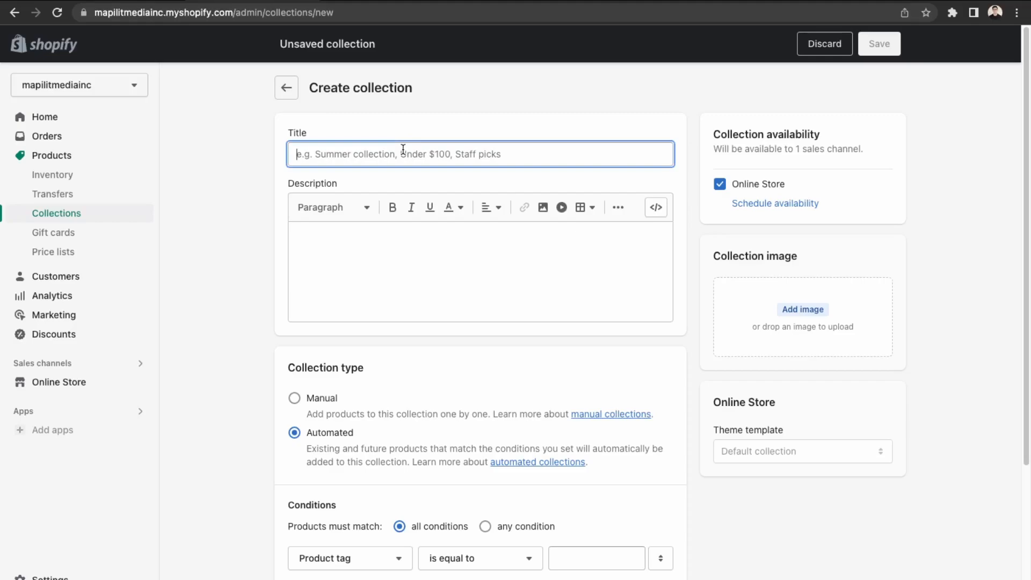
text(Watches)
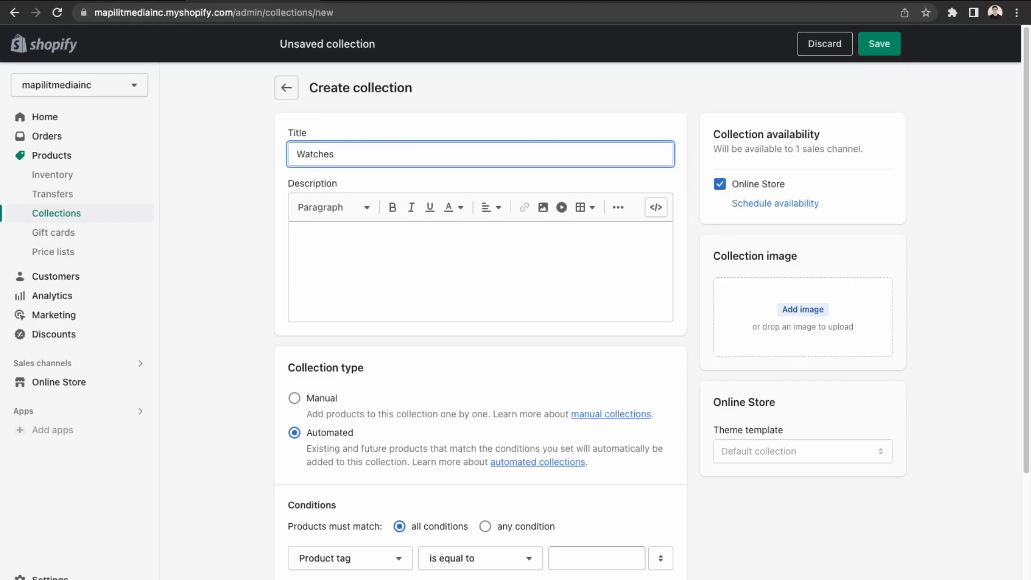
click(345, 253)
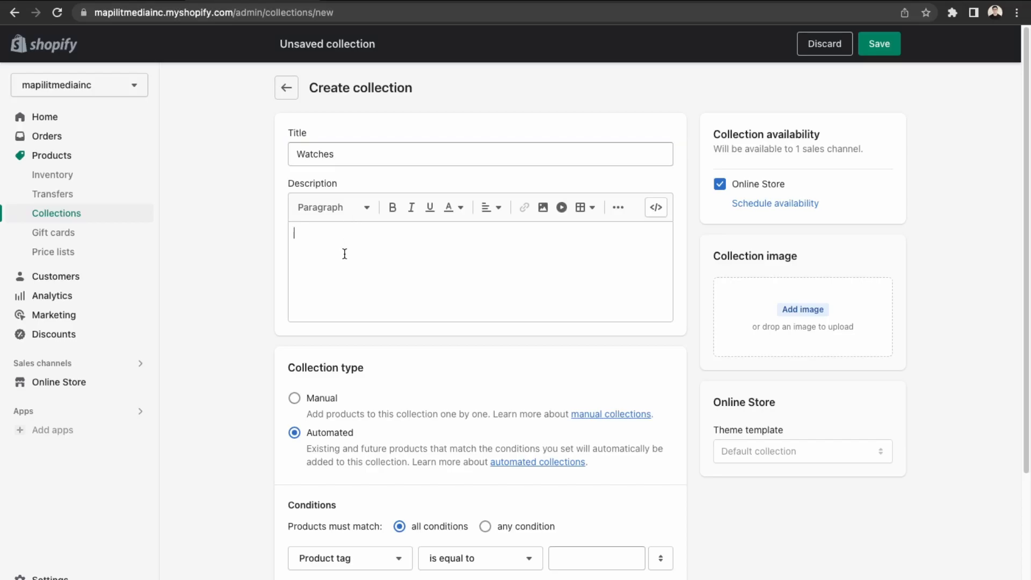
Set the Watches collection type to Manual and save it.
scroll(356, 421, down, 3)
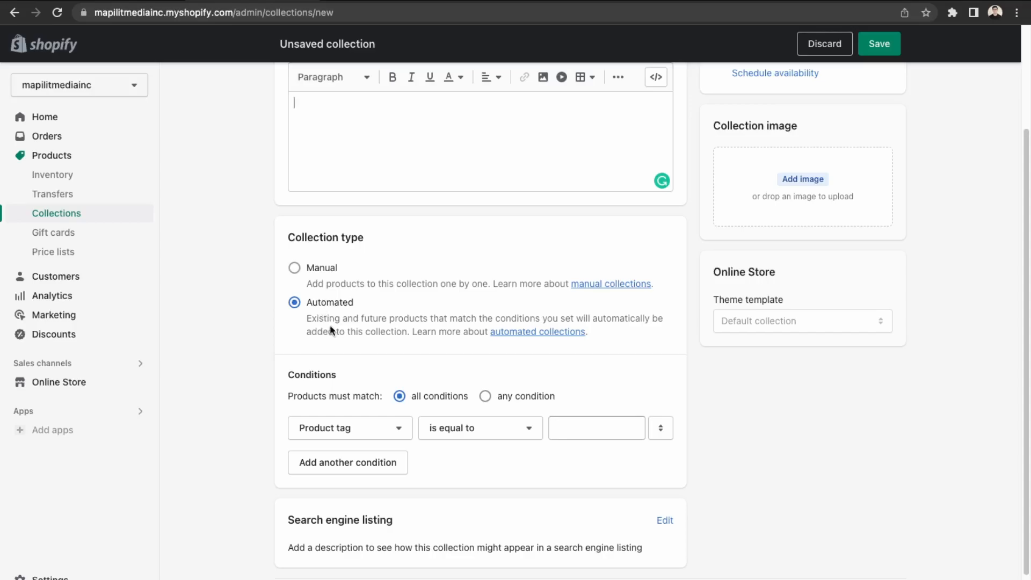
scroll(318, 283, up, 1)
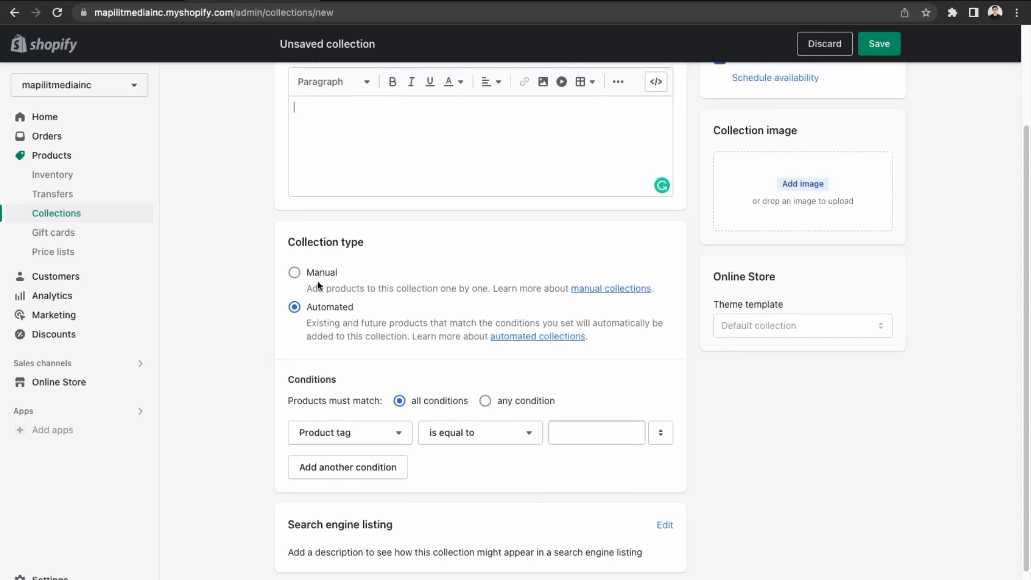
scroll(317, 284, up, 1)
click(319, 280)
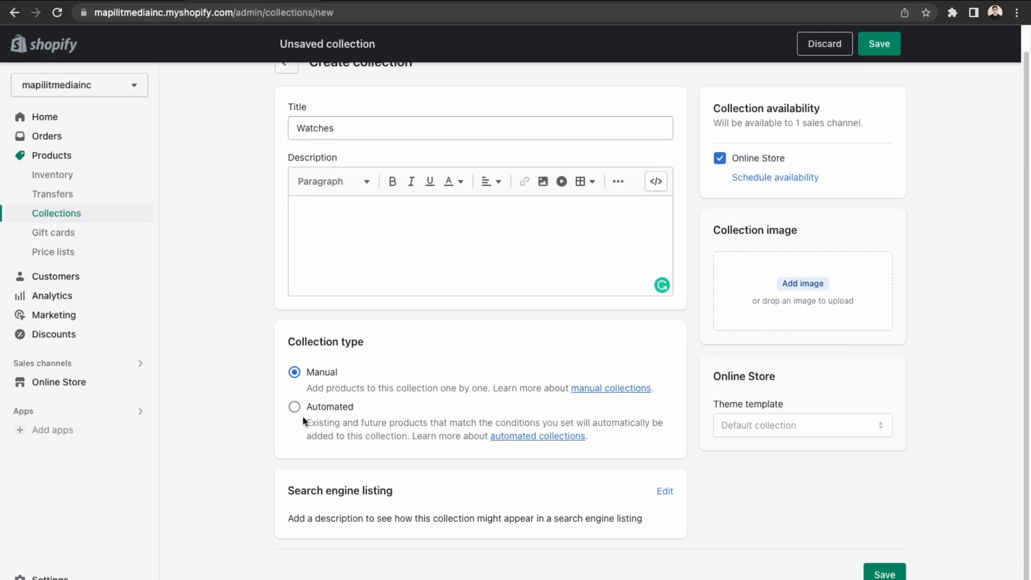
scroll(332, 414, up, 1)
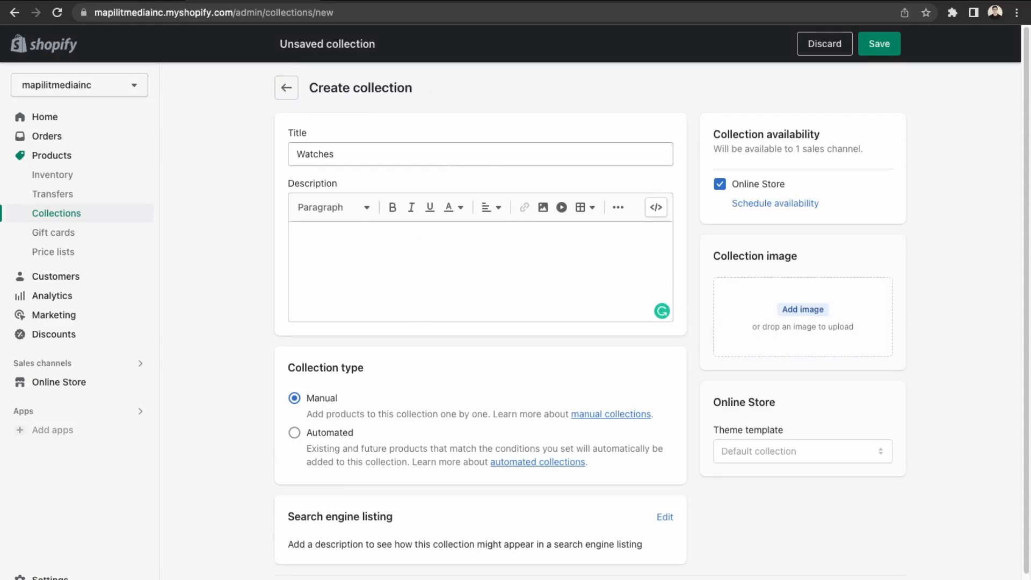
click(880, 44)
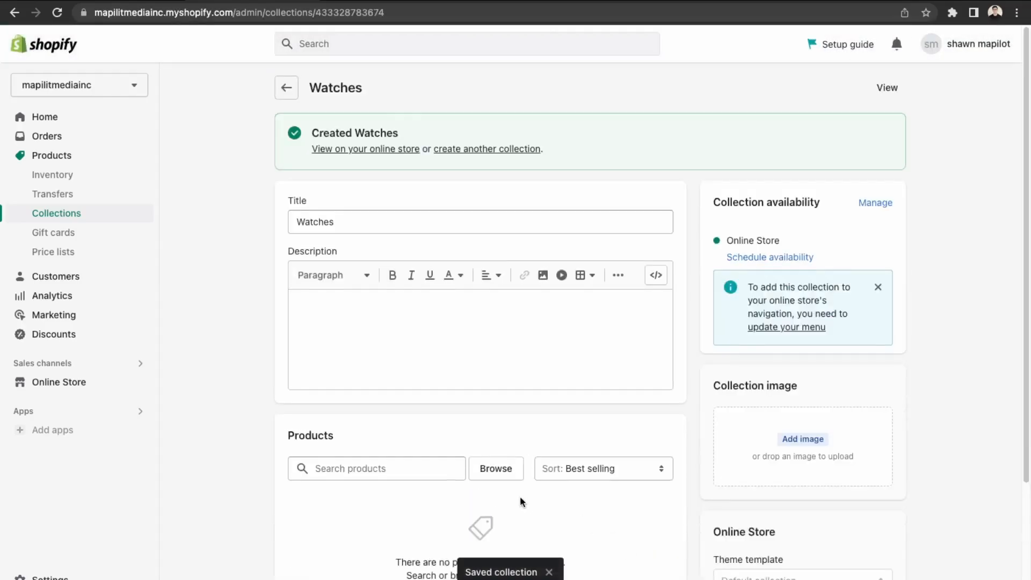
Add Olev's Classic Watch-Blue to the Watches collection.
scroll(520, 502, down, 2)
click(411, 383)
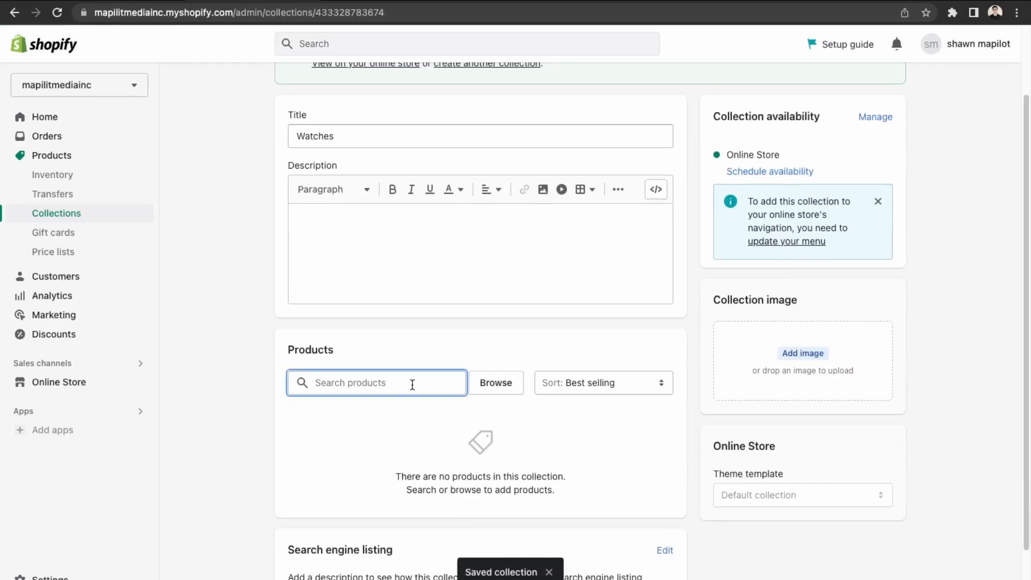
click(506, 391)
click(322, 336)
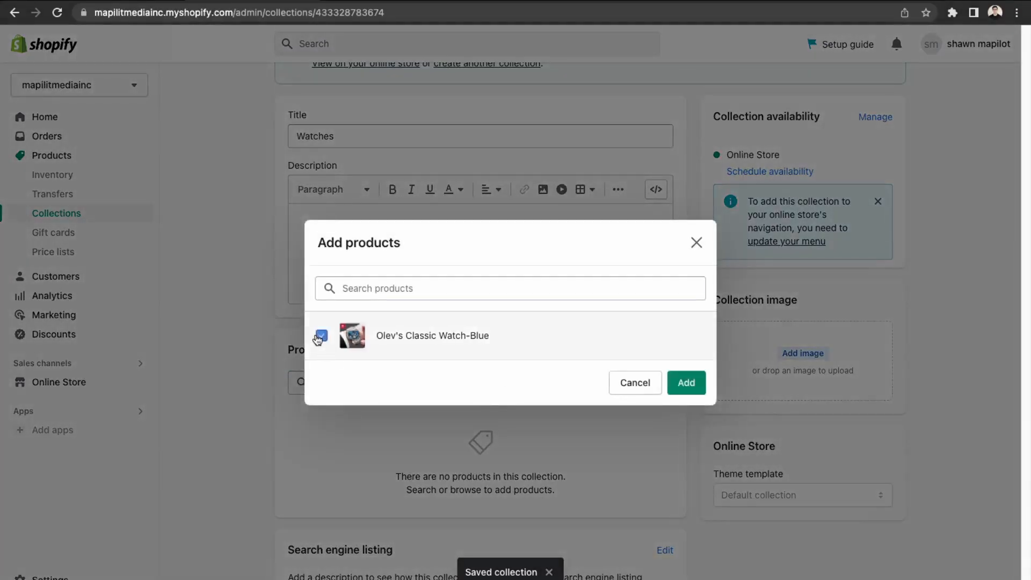
click(678, 383)
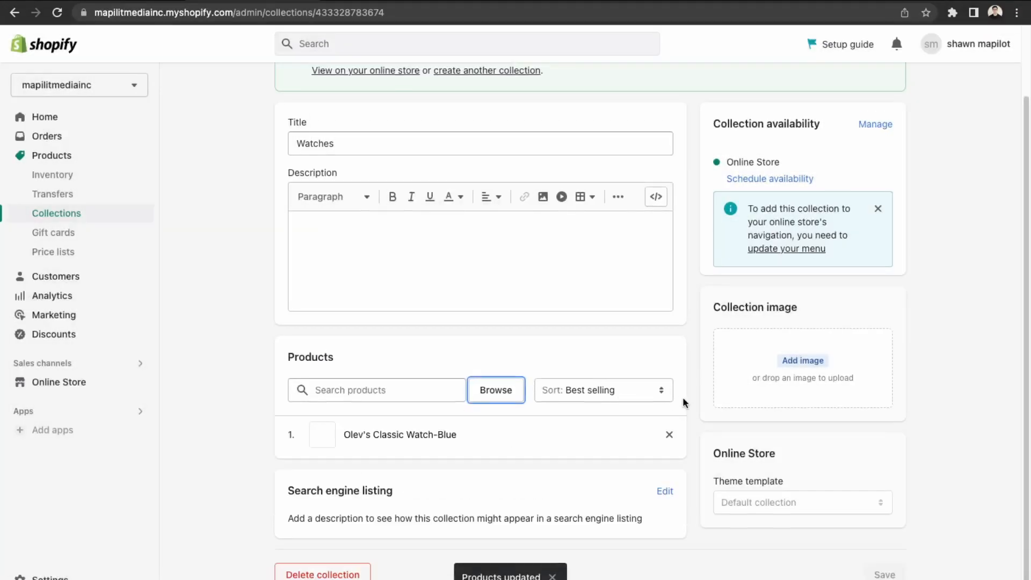
View the Watches collection on the online store and browse the page.
scroll(533, 484, up, 2)
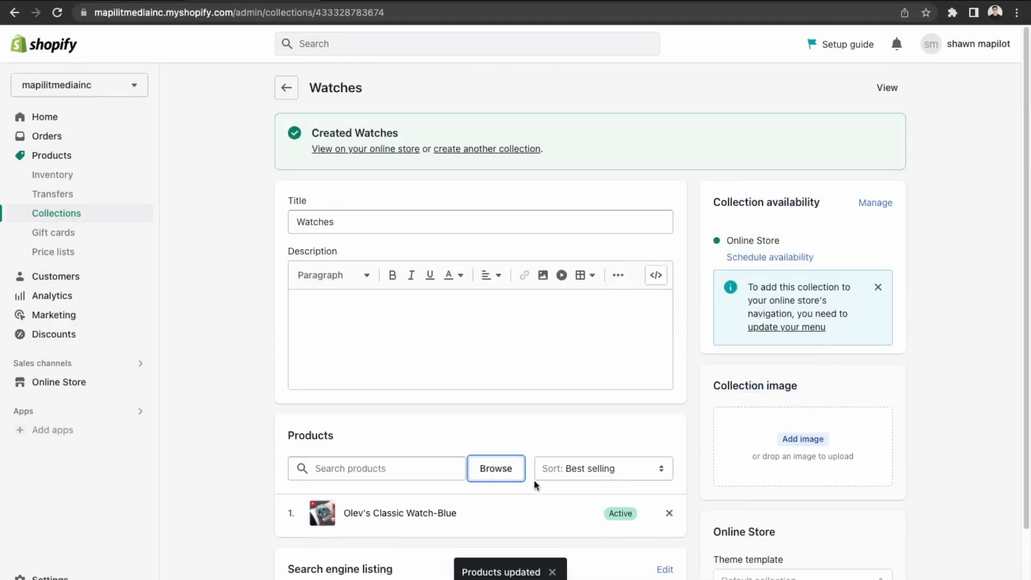
click(395, 149)
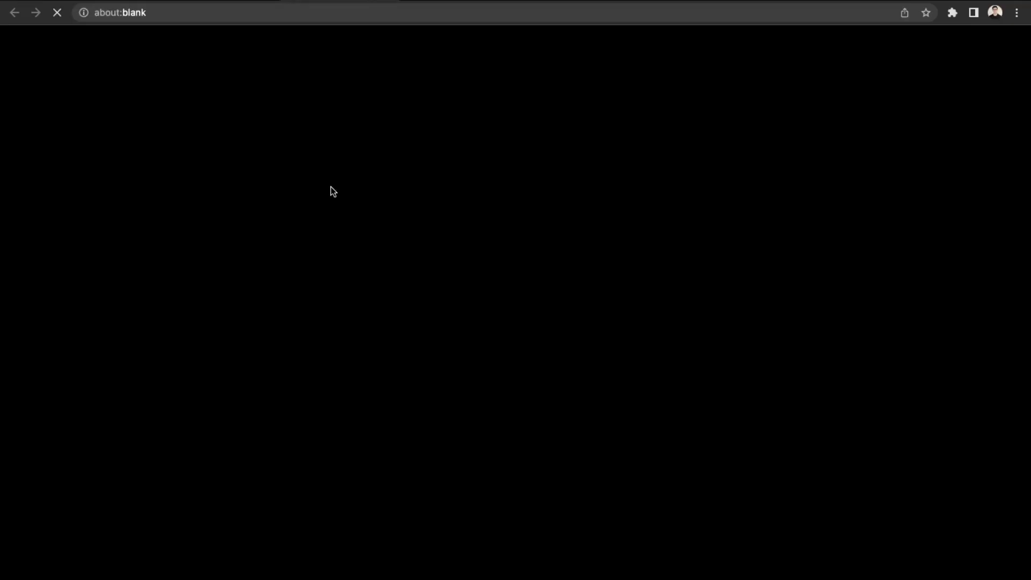
scroll(494, 298, down, 2)
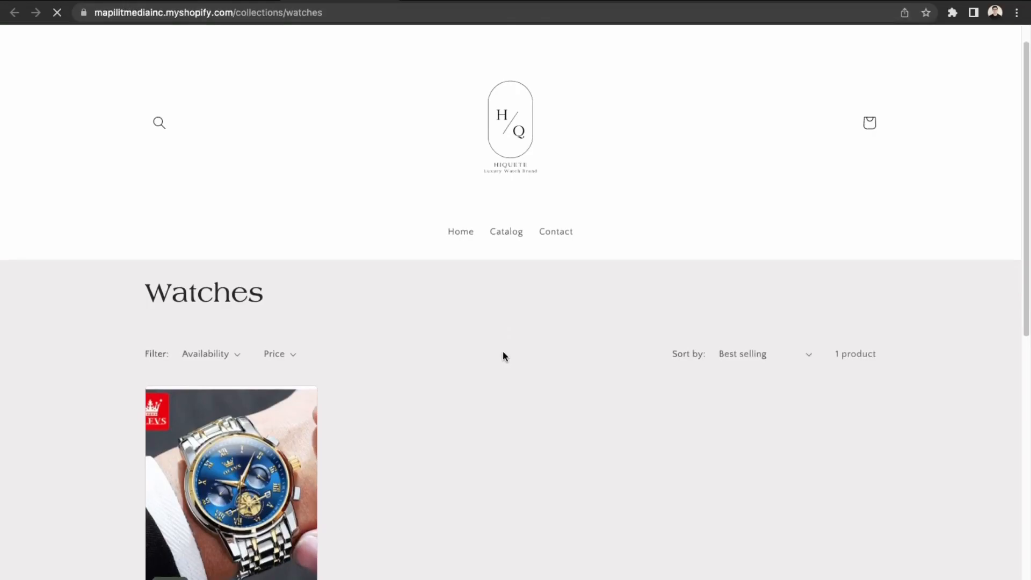
scroll(336, 426, down, 2)
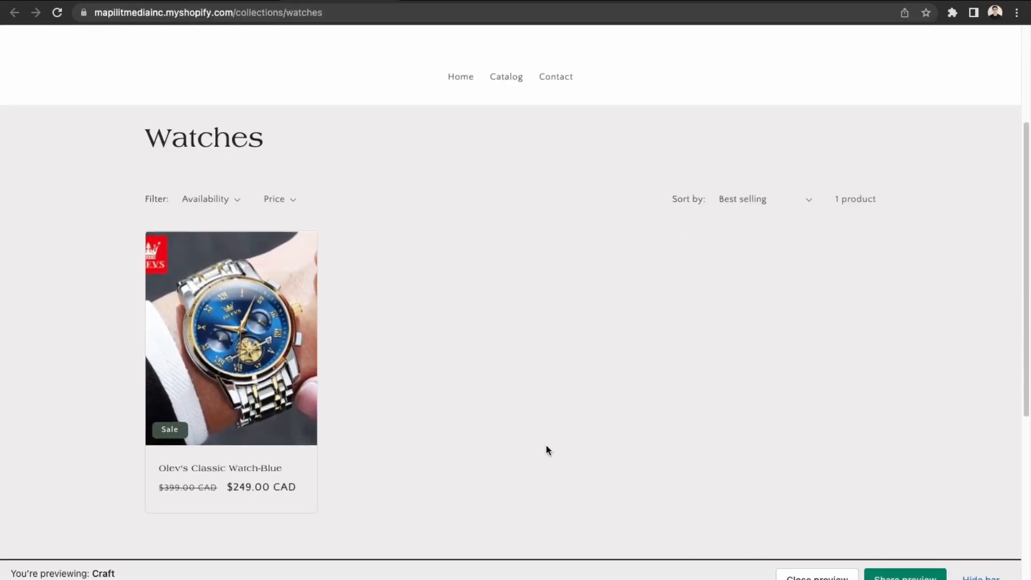
scroll(382, 490, up, 2)
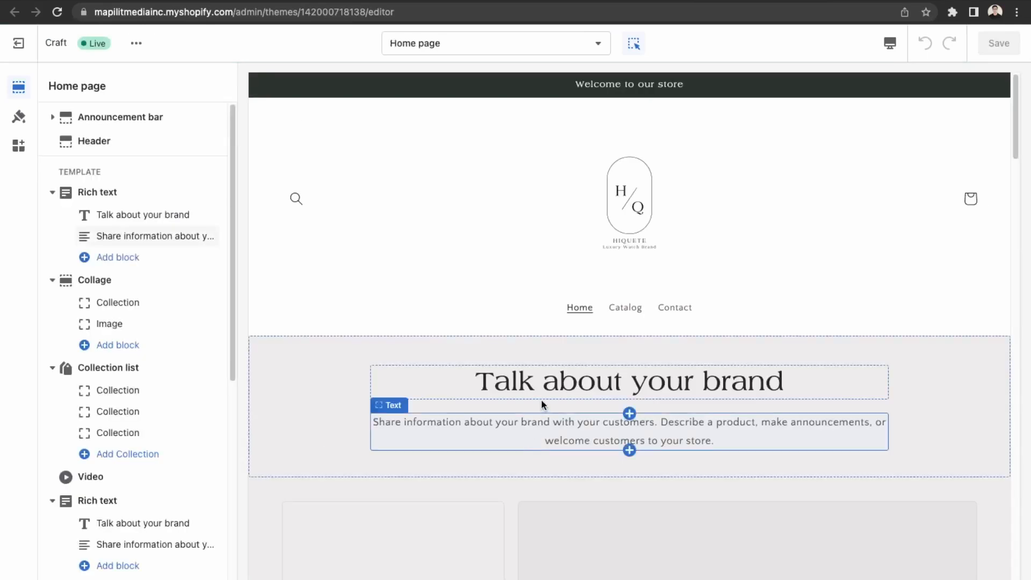
Replace the 'Talk about your brand' rich text heading with 'Affordable Luxury Watches'.
click(551, 387)
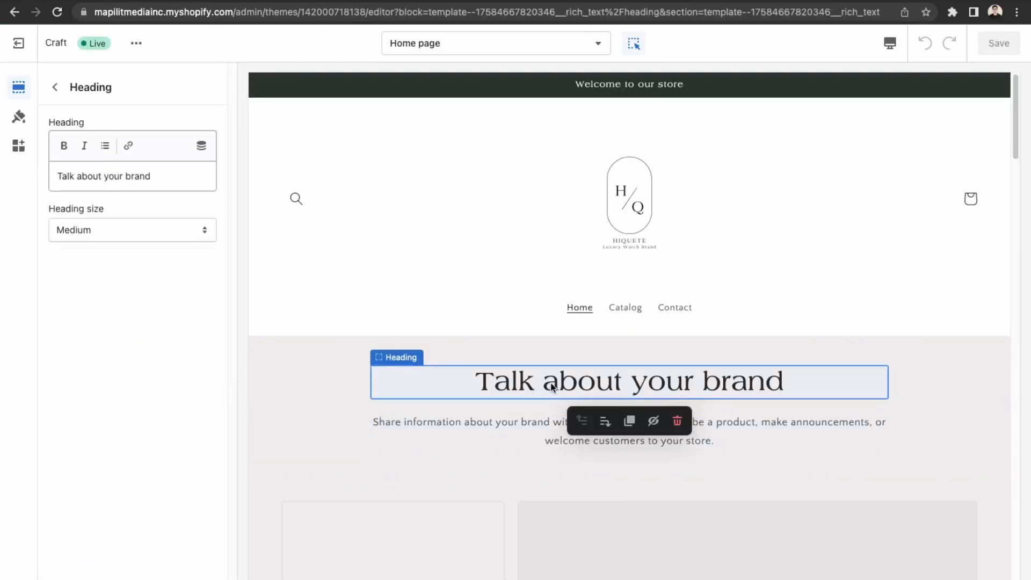
click(161, 170)
key(super+a)
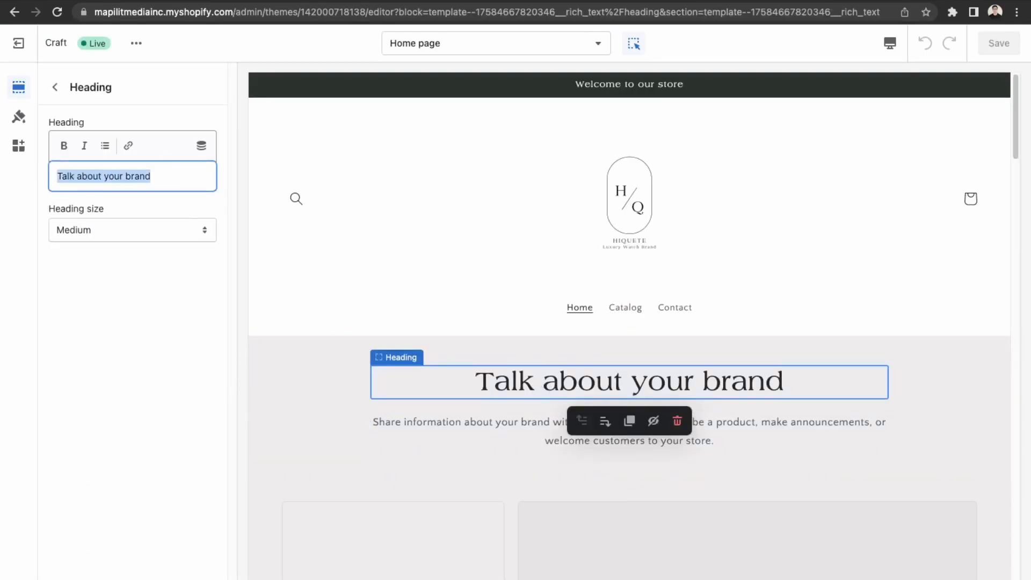
text(Affordable Lux)
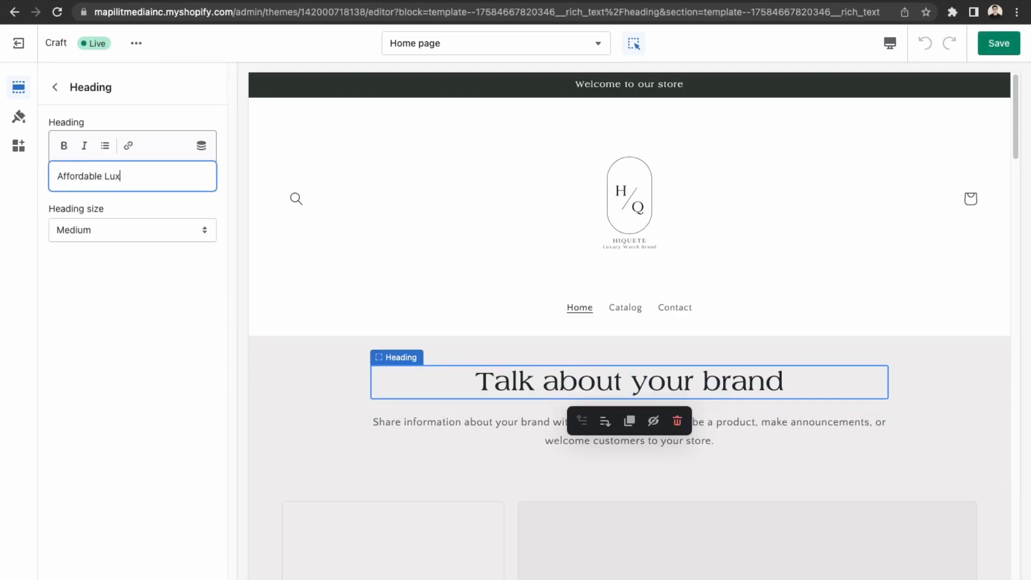
text(yry)
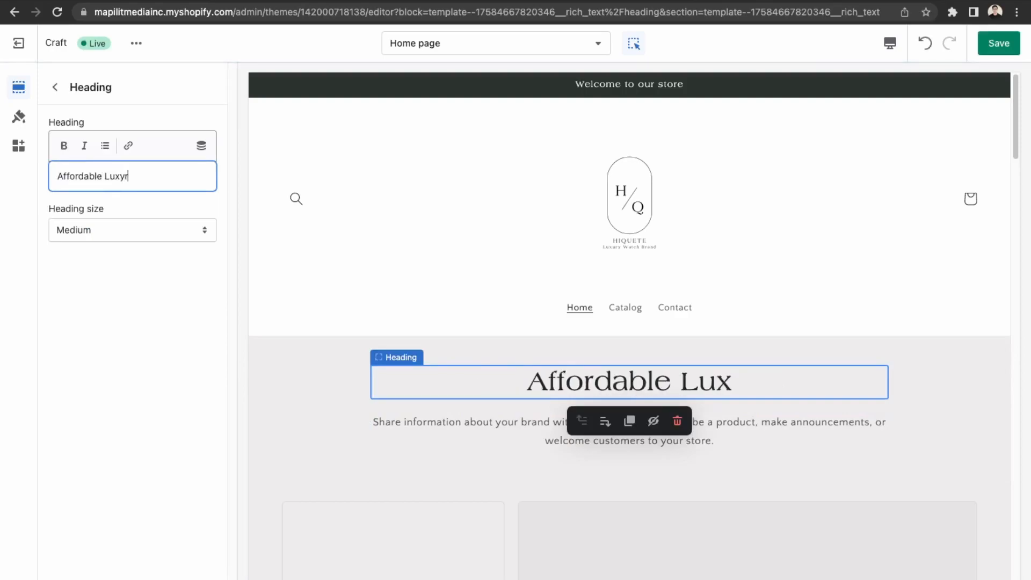
key(BackSpace)
text(ury Watches)
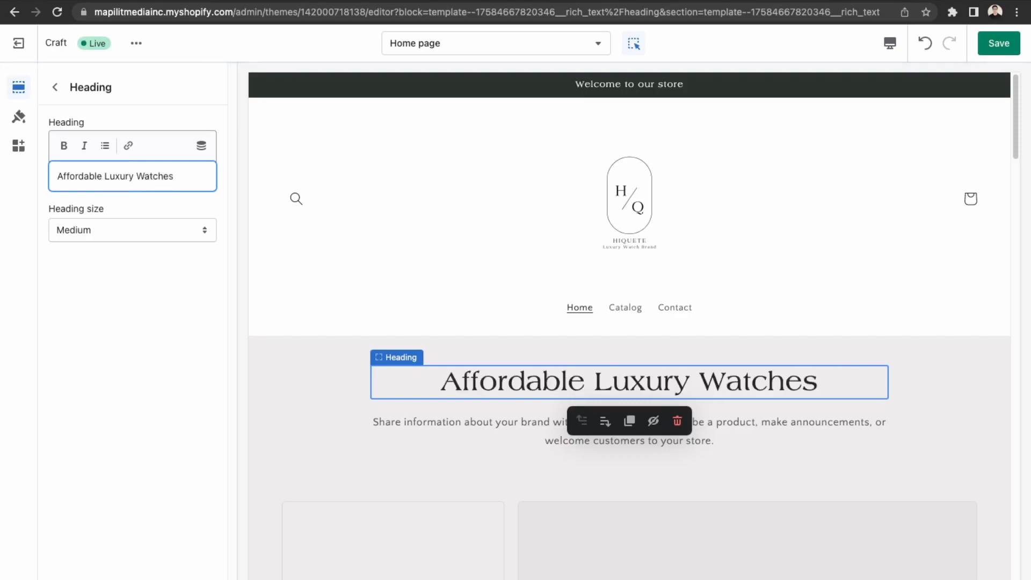
click(126, 176)
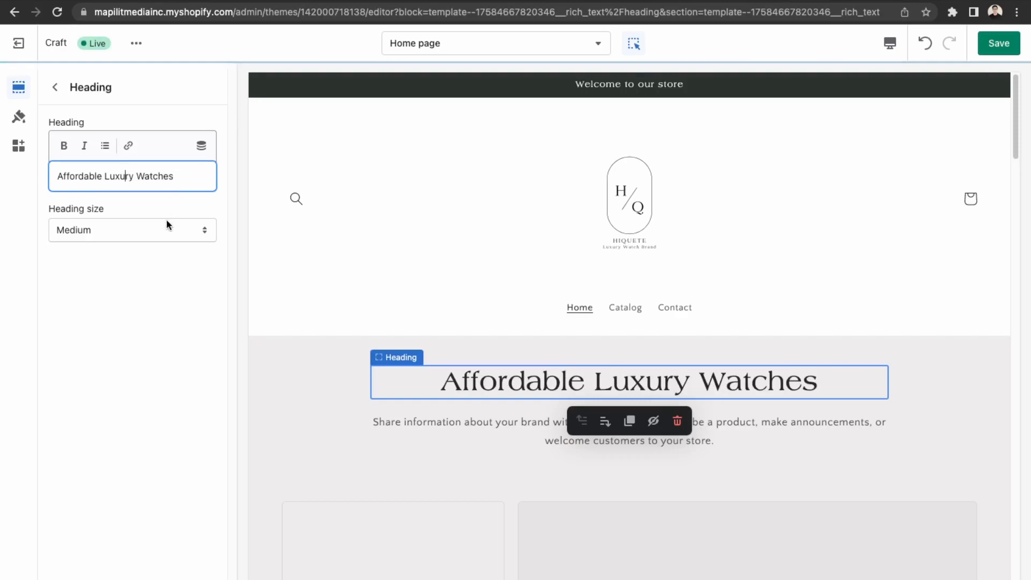
click(568, 429)
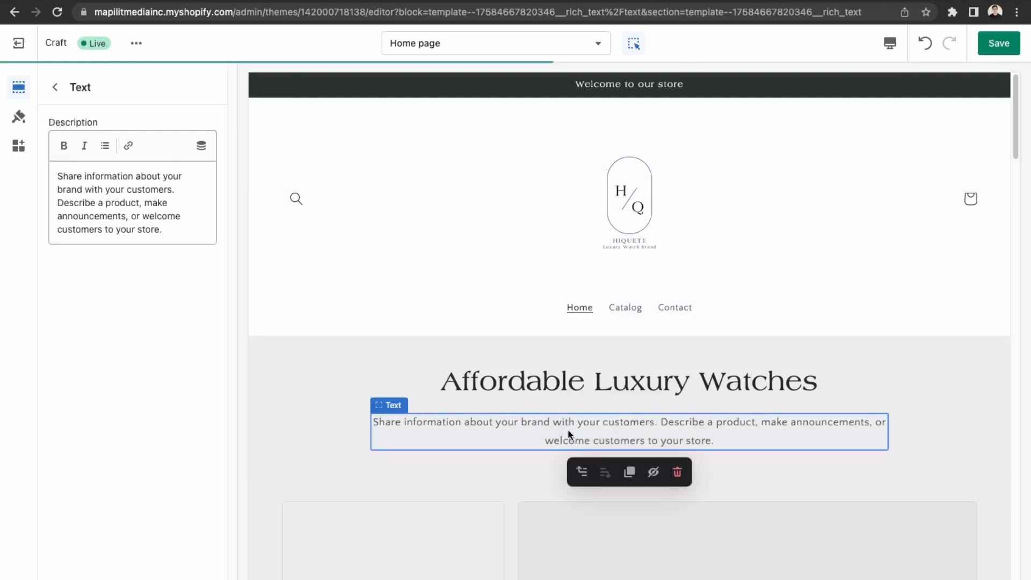
Replace the rich text description with 'Upgrade your style with Hiquete's luxury brand'.
drag(161, 231, 40, 178)
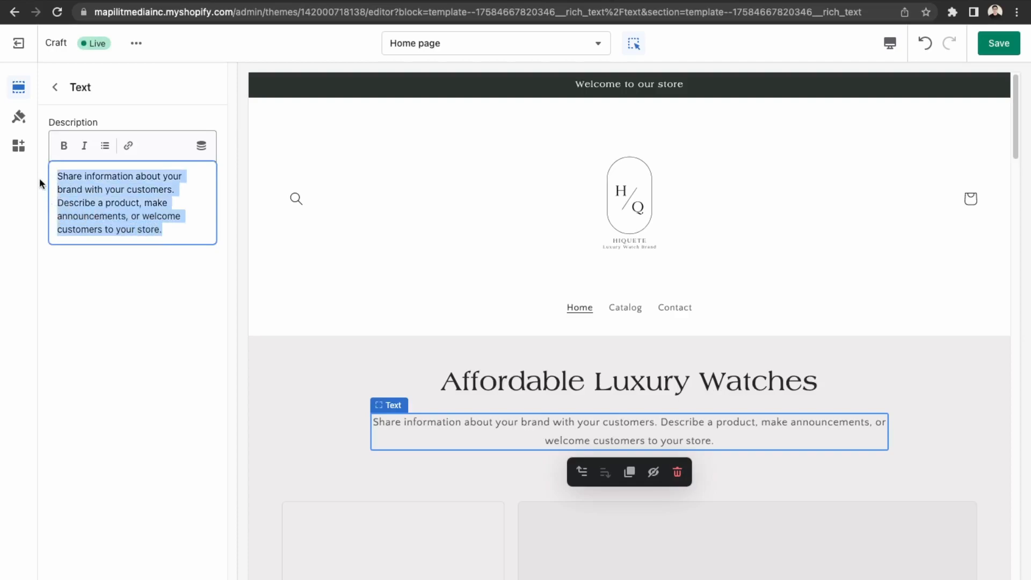
text(Upgra)
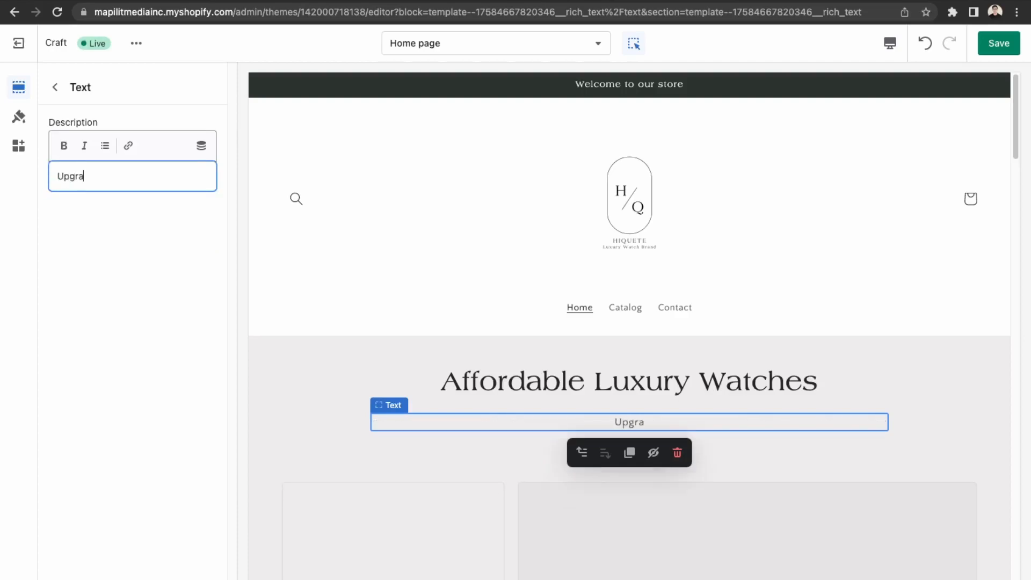
text(de your style with )
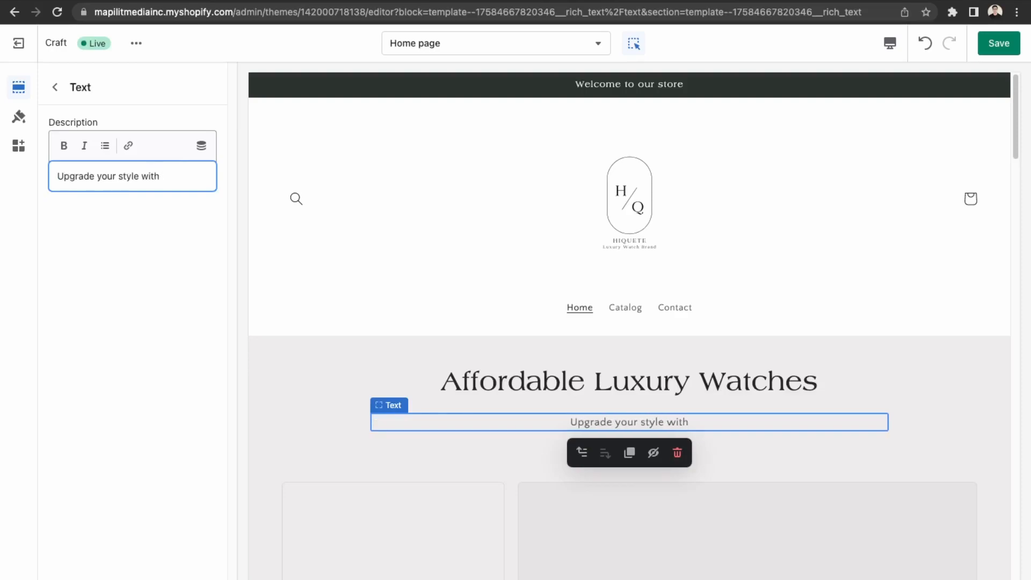
text(Hi)
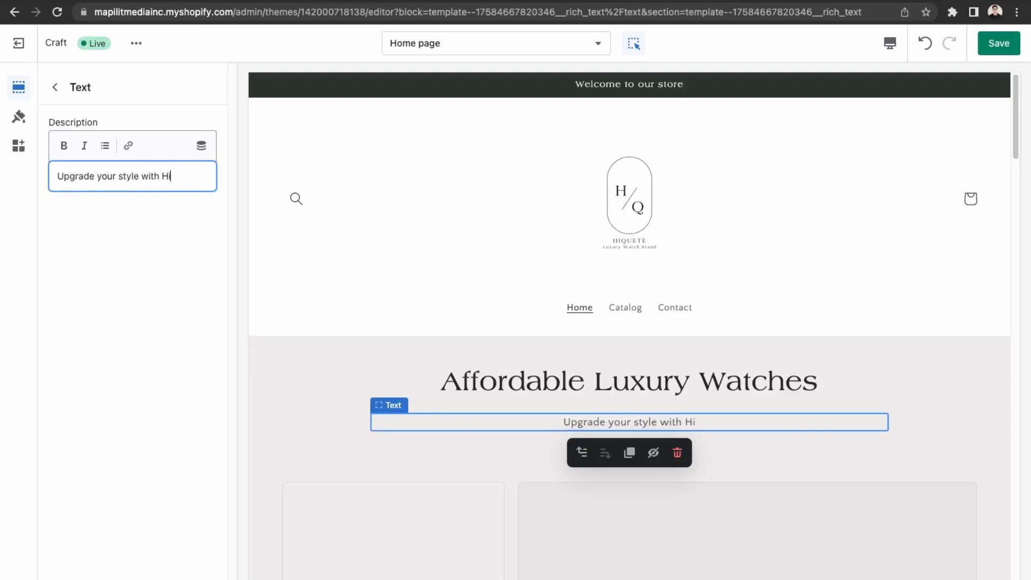
text(quete's)
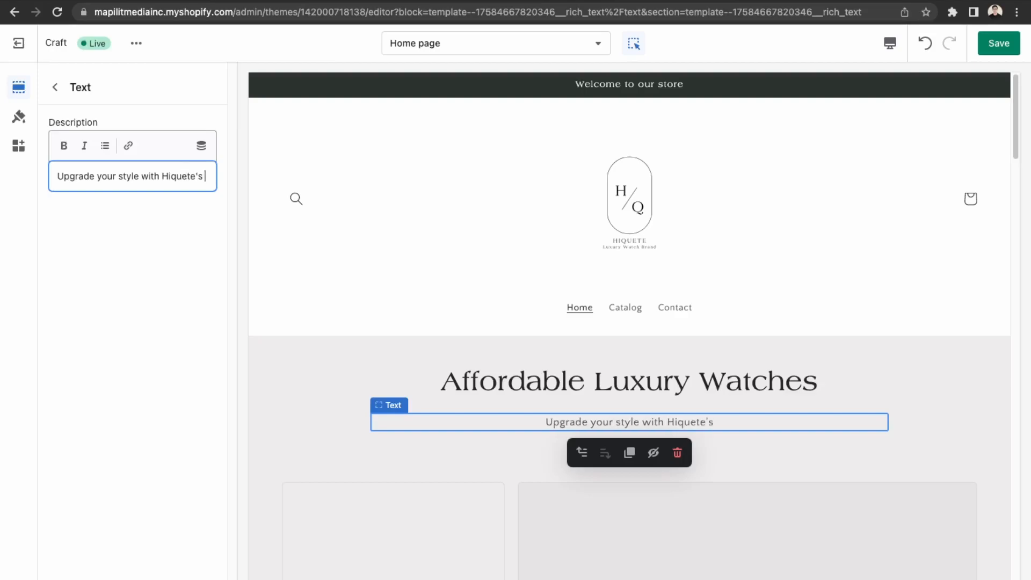
text( luxury )
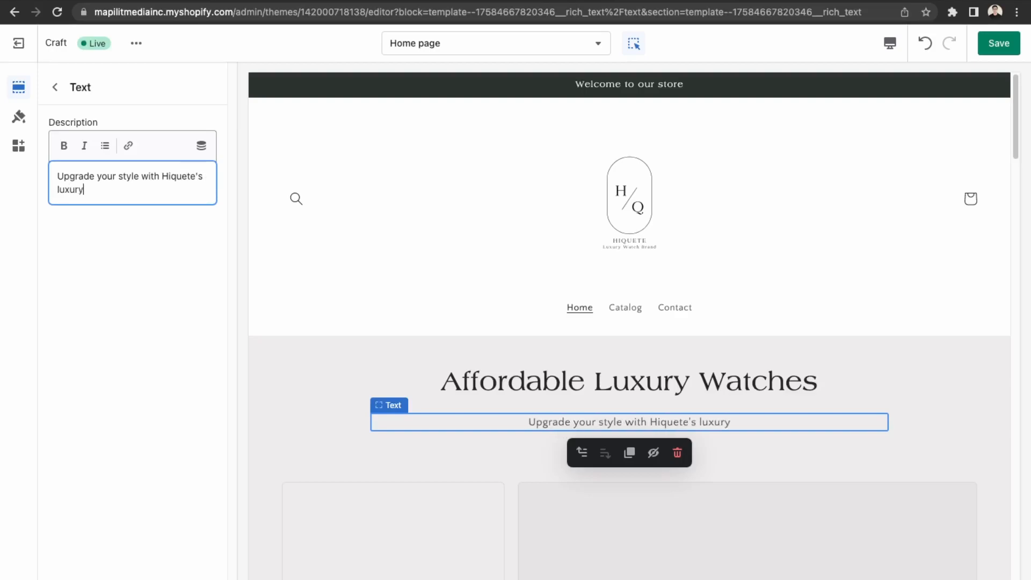
text(brand)
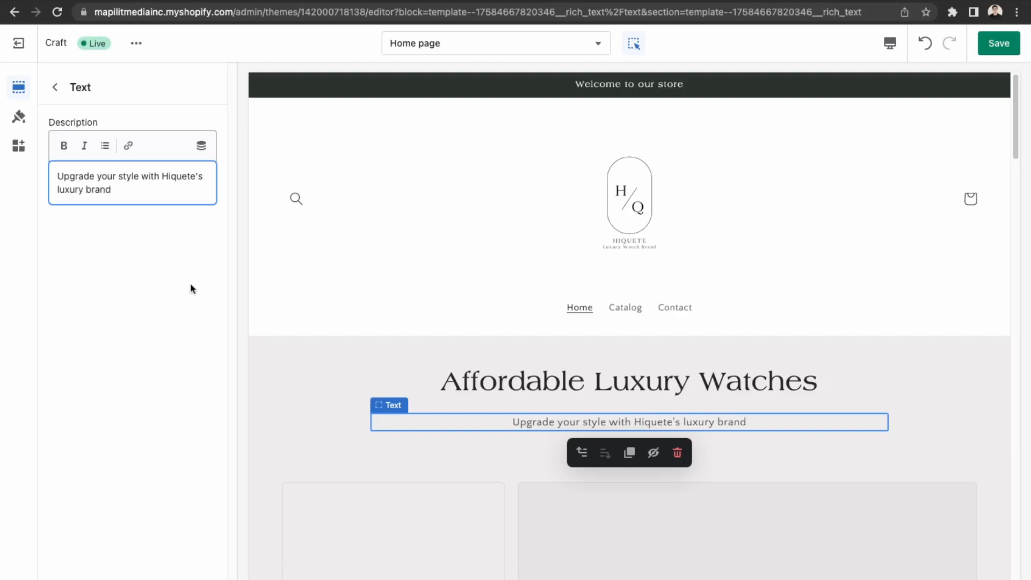
scroll(544, 528, down, 4)
Set the collage's first collection block to the Watches collection.
click(459, 479)
click(121, 148)
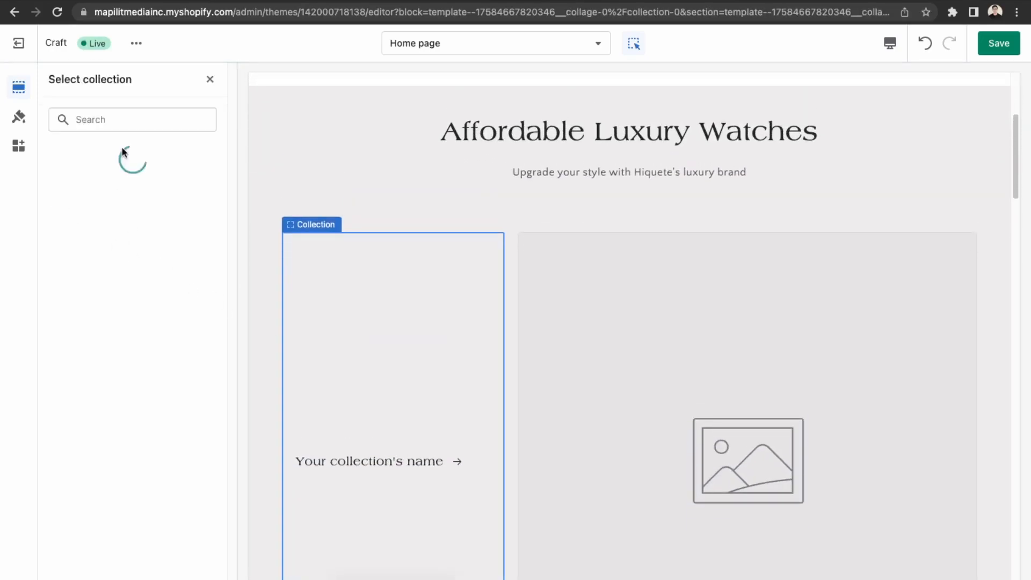
click(114, 241)
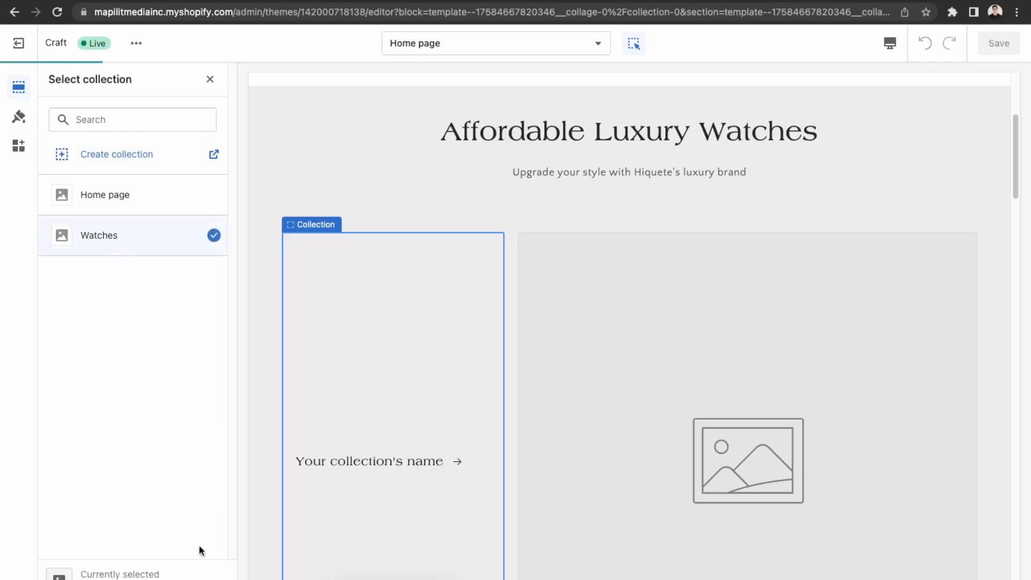
click(188, 579)
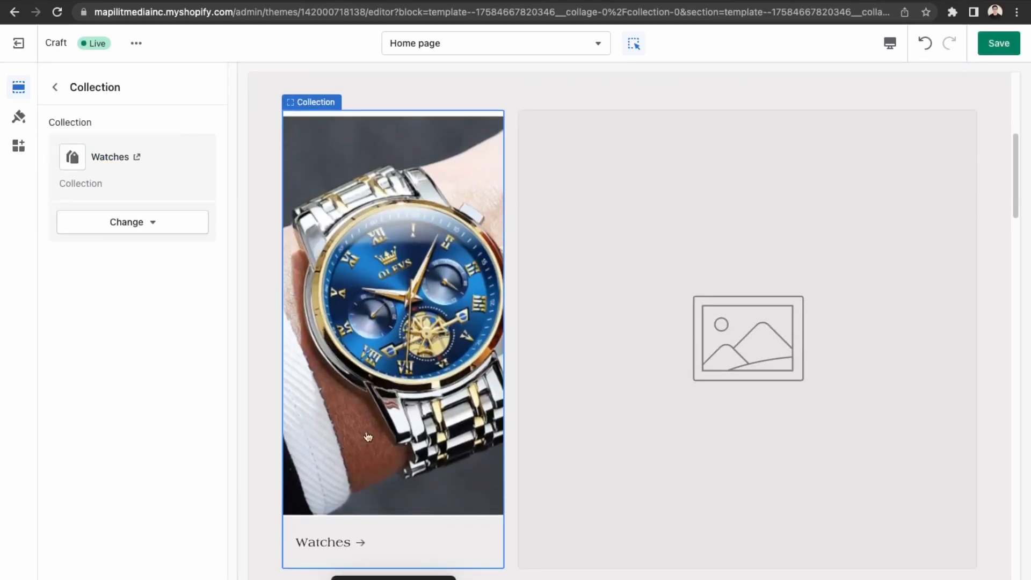
click(751, 409)
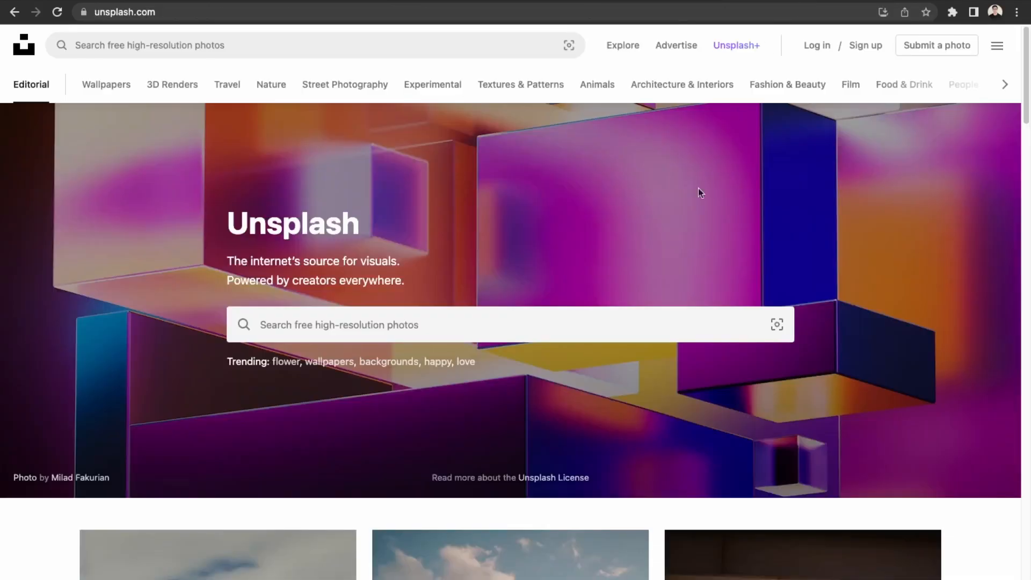
Search Unsplash for 'luxury' photos and scroll through the results and back up.
click(559, 320)
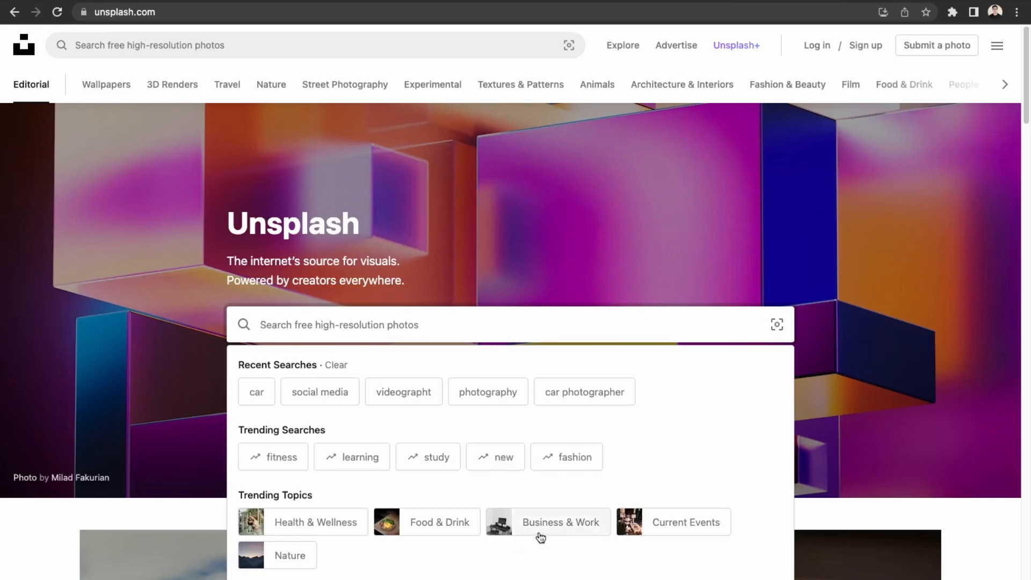
text(luxury)
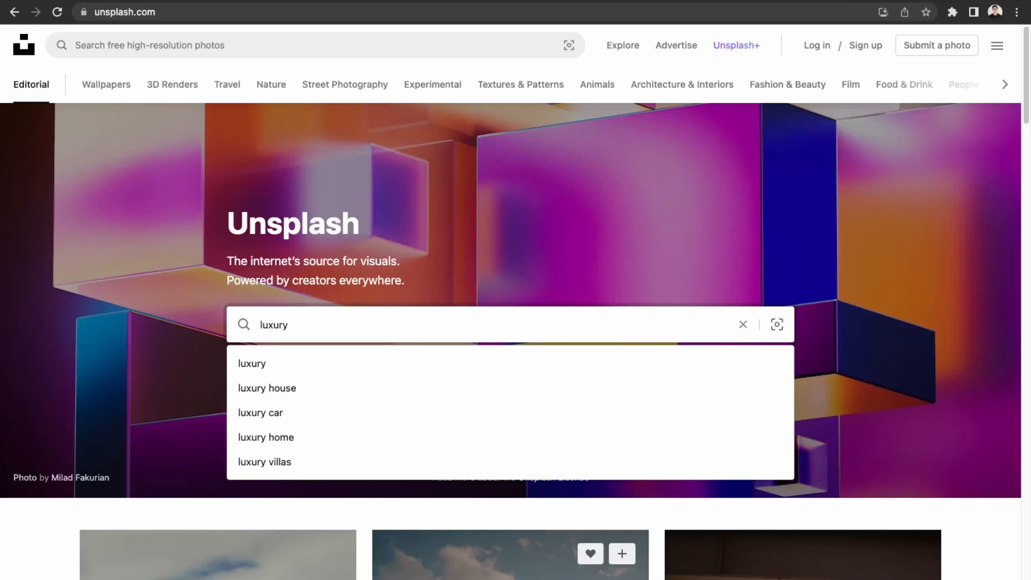
key(Return)
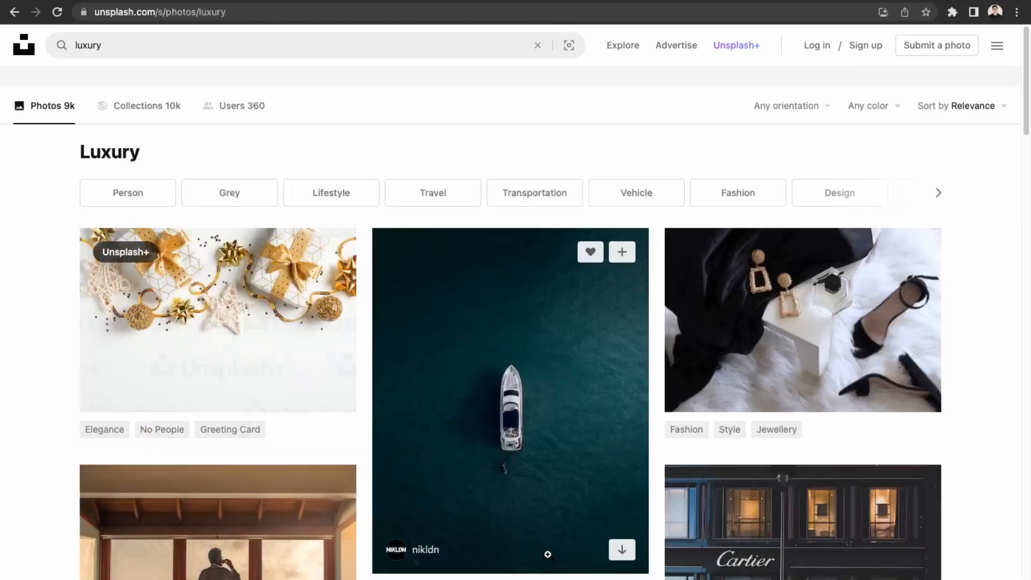
scroll(832, 460, down, 6)
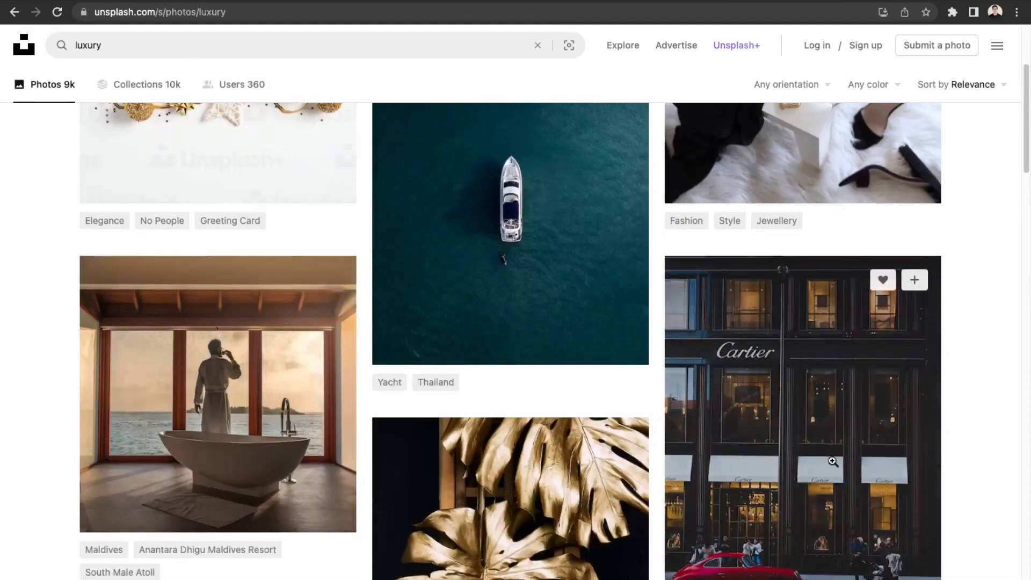
scroll(832, 461, down, 12)
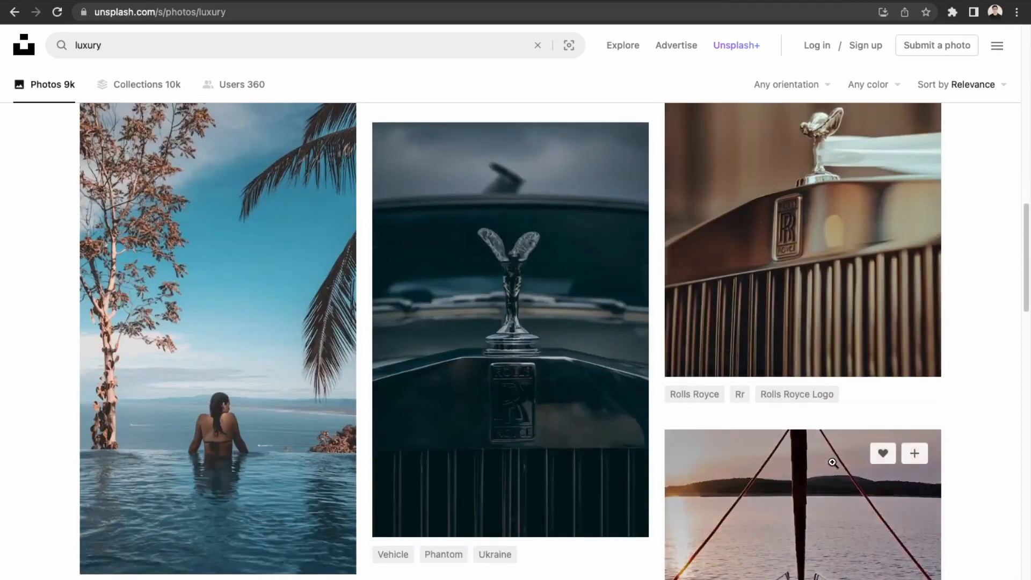
scroll(832, 464, down, 18)
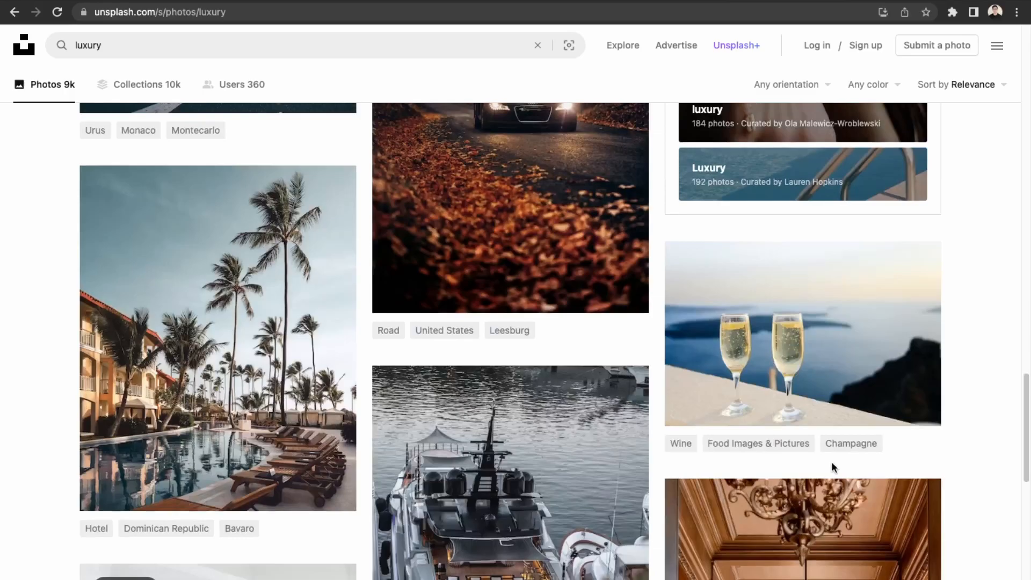
scroll(833, 462, down, 5)
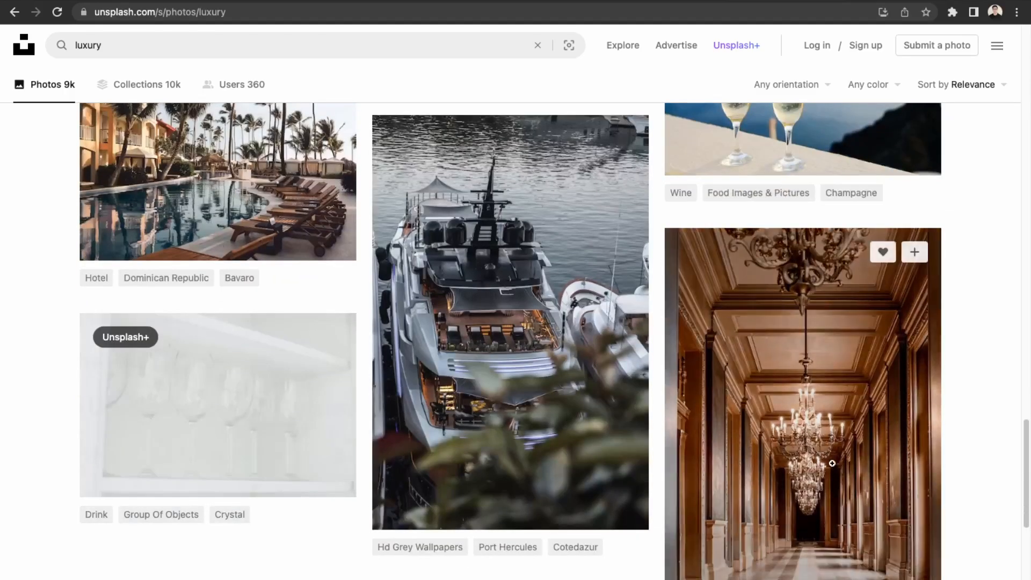
scroll(833, 462, up, 1)
scroll(833, 463, up, 20)
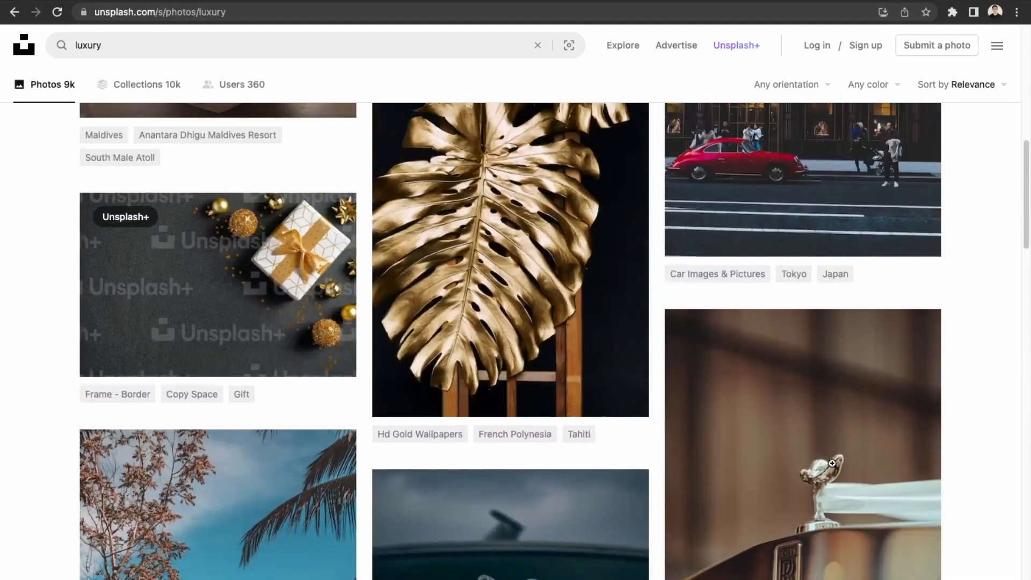
scroll(833, 463, up, 6)
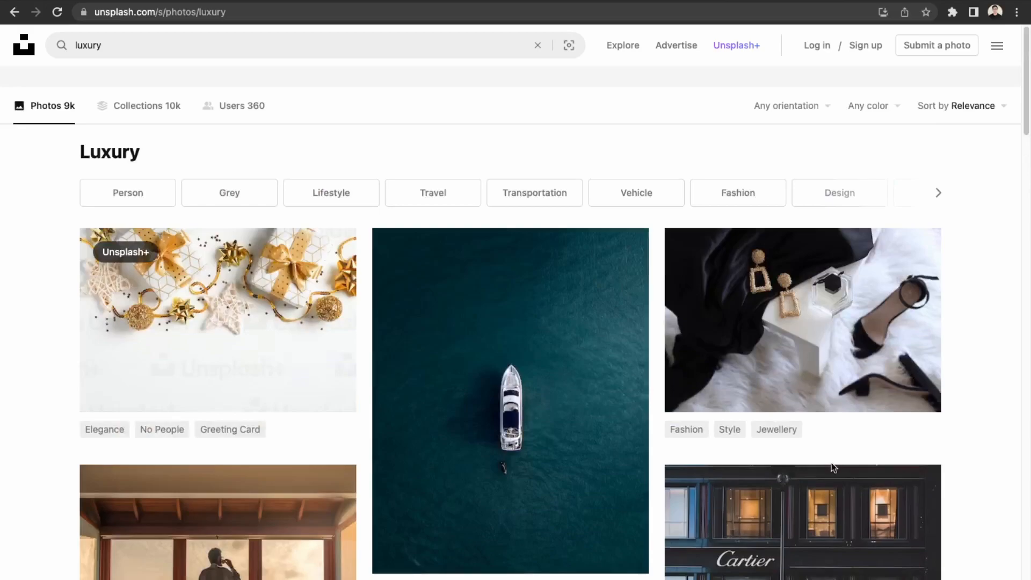
Download the aerial yacht photo from Unsplash and upload it as the collage image.
click(620, 550)
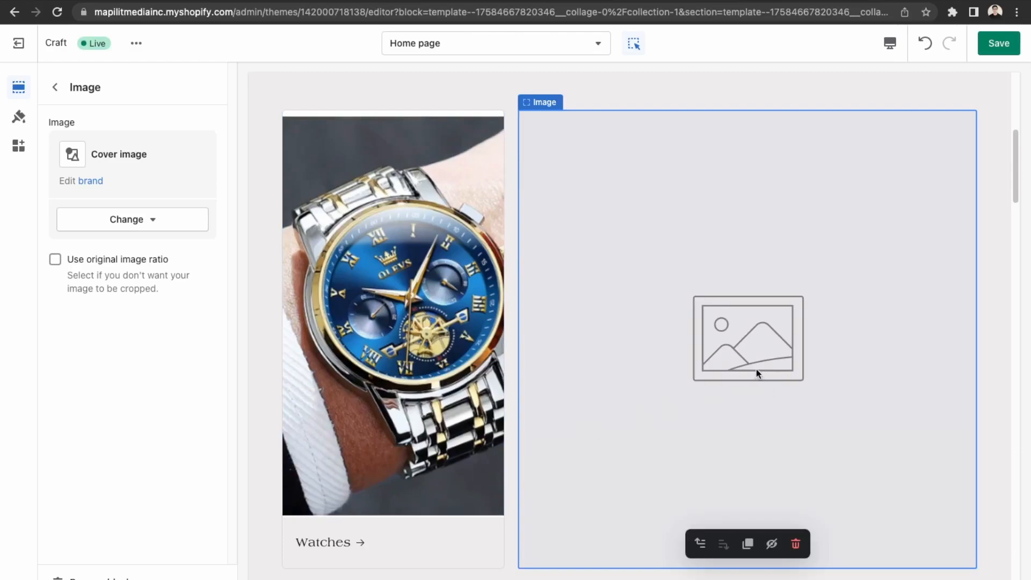
click(125, 216)
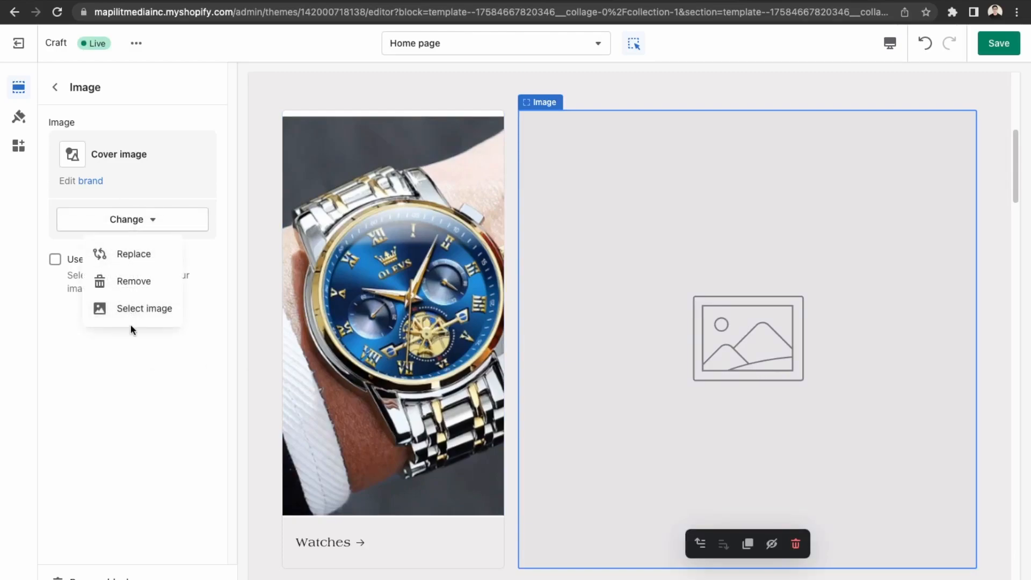
click(132, 310)
drag(84, 486, 81, 180)
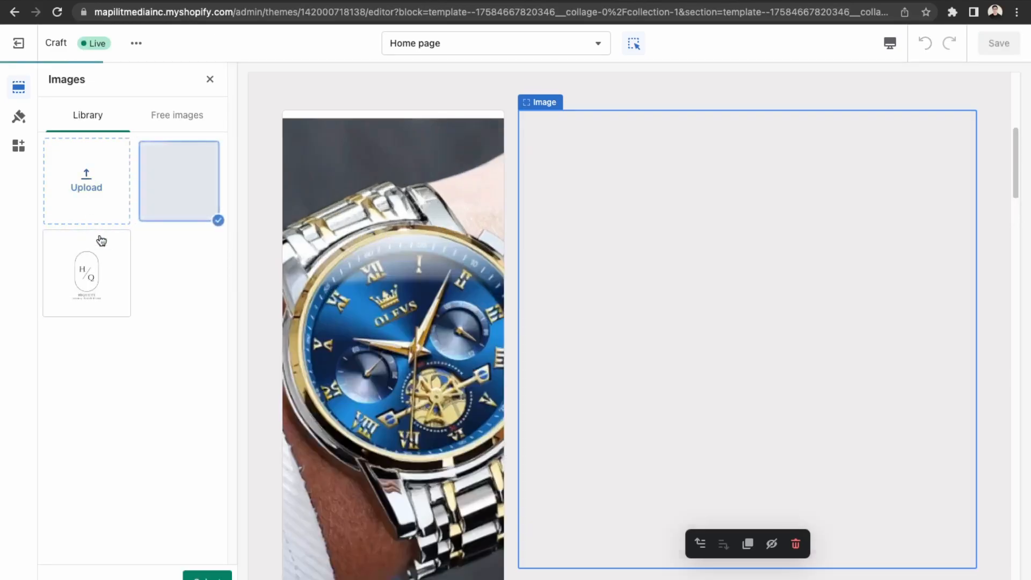
scroll(536, 278, down, 2)
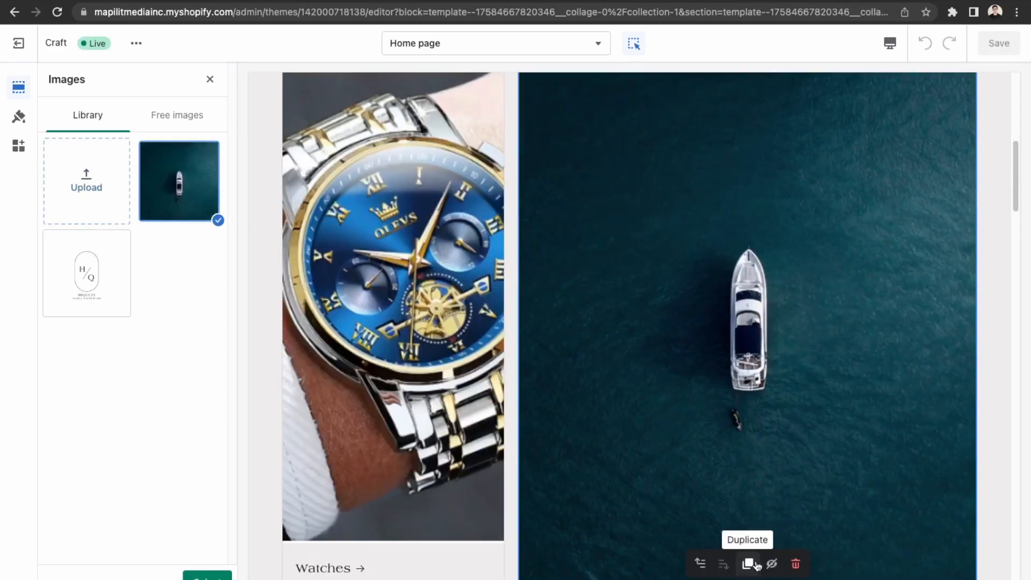
click(207, 574)
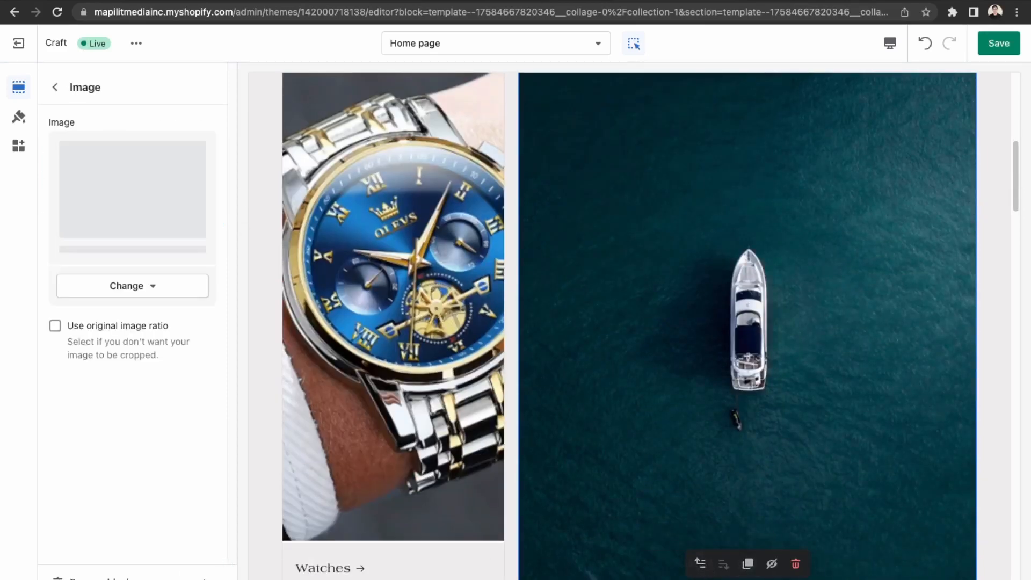
click(441, 136)
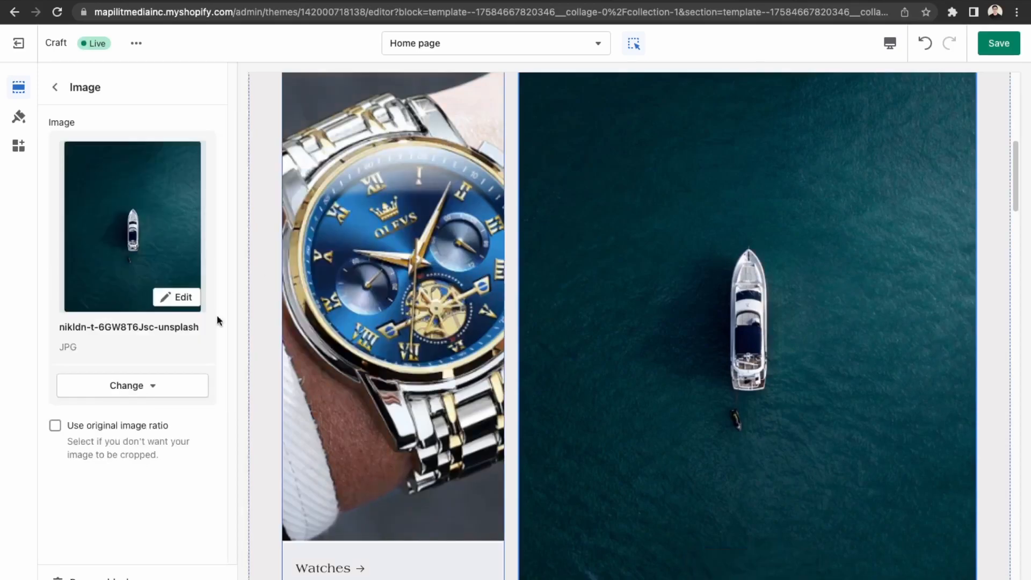
scroll(709, 361, down, 5)
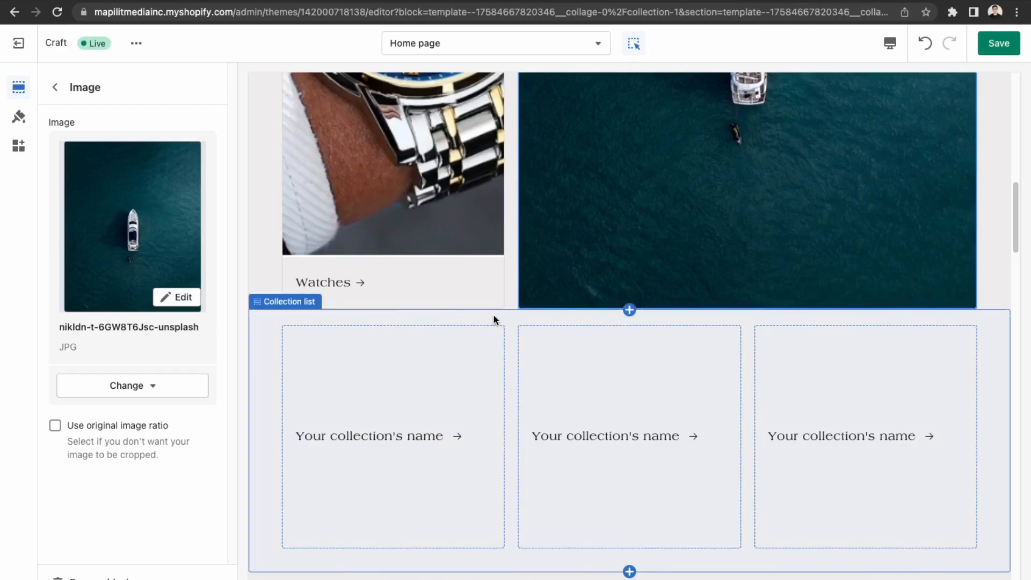
Look over the Collection list section settings, then return to the home page section list.
click(288, 301)
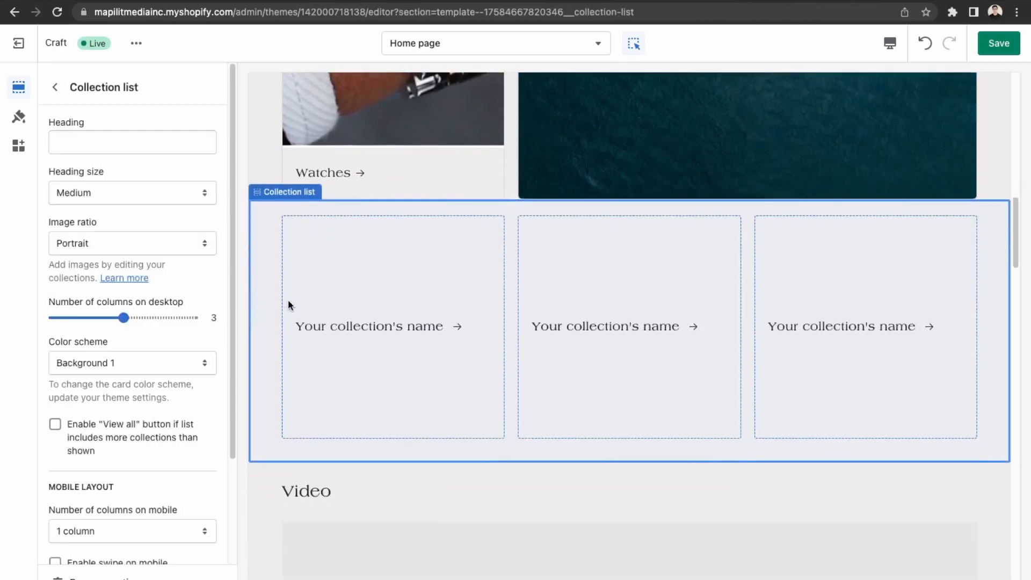
scroll(121, 289, down, 3)
scroll(121, 289, up, 3)
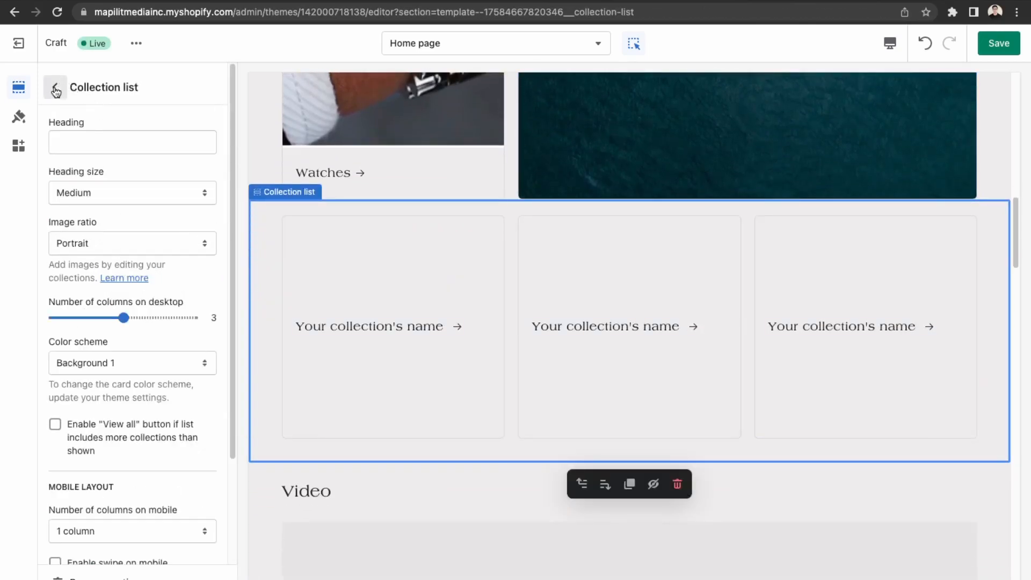
click(54, 87)
Toggle off visibility for the Collection list and Video rows in the home page sections.
mouse_move(135, 374)
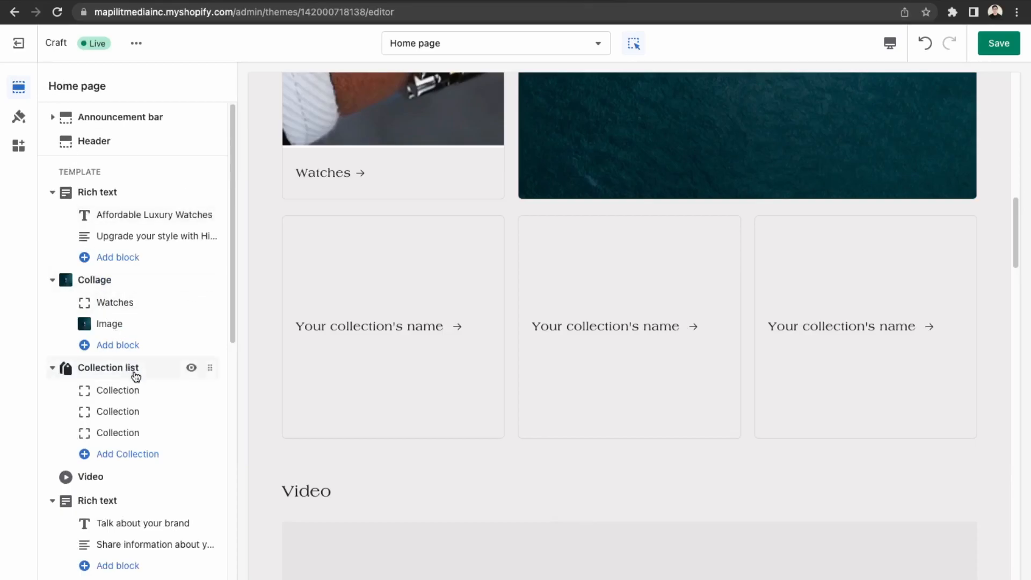
click(192, 369)
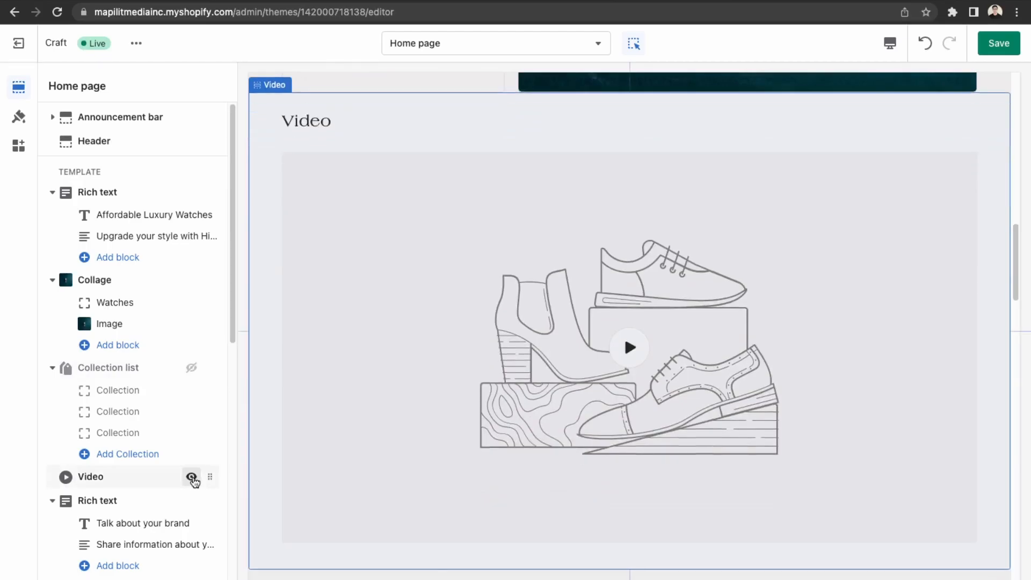
click(192, 476)
scroll(552, 301, up, 2)
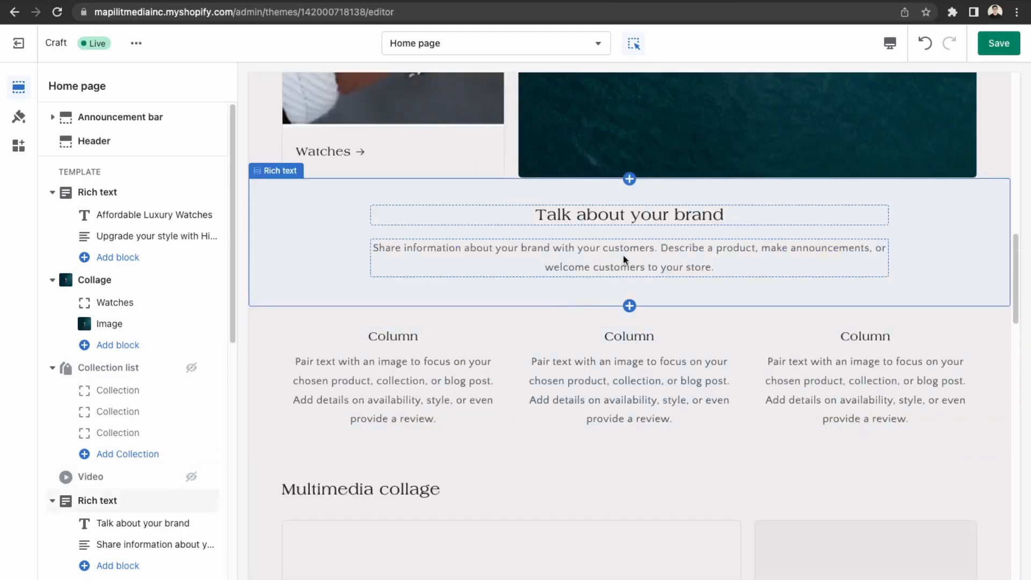
scroll(426, 382, down, 6)
scroll(445, 385, up, 12)
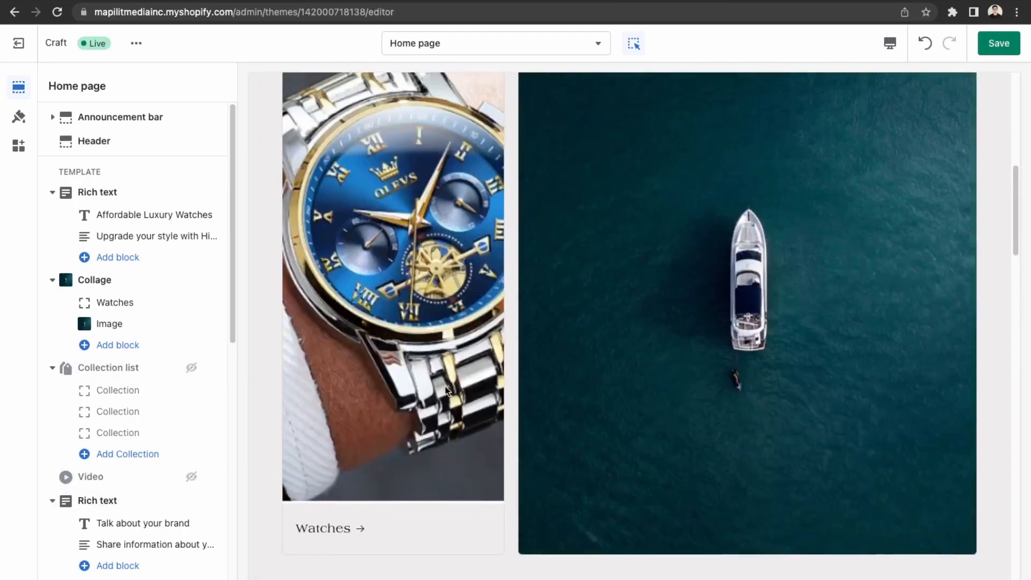
scroll(444, 385, up, 4)
scroll(540, 425, down, 8)
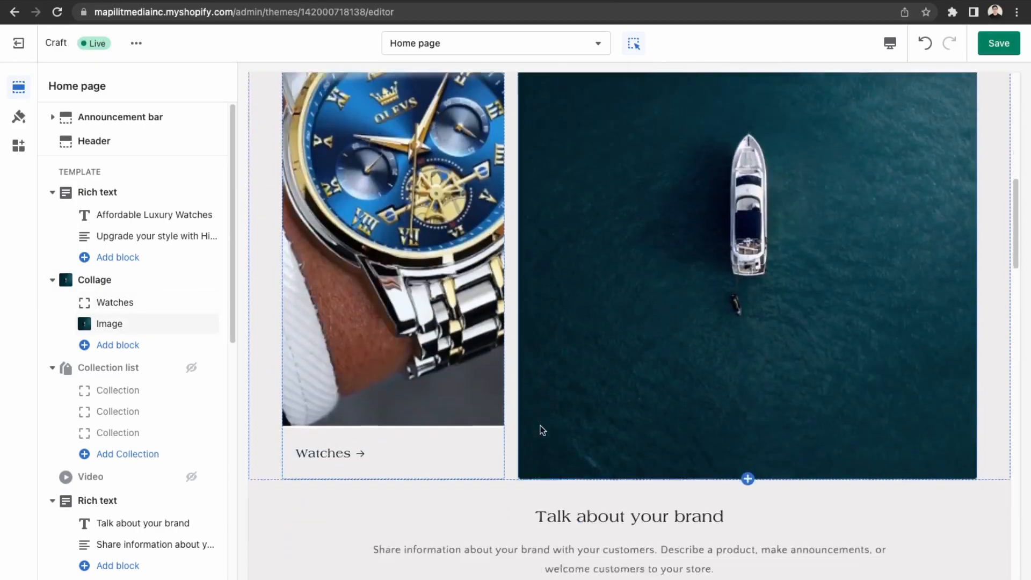
Change the brand heading to 'Hiquete Represents The Highest Level', correcting the typos.
click(611, 310)
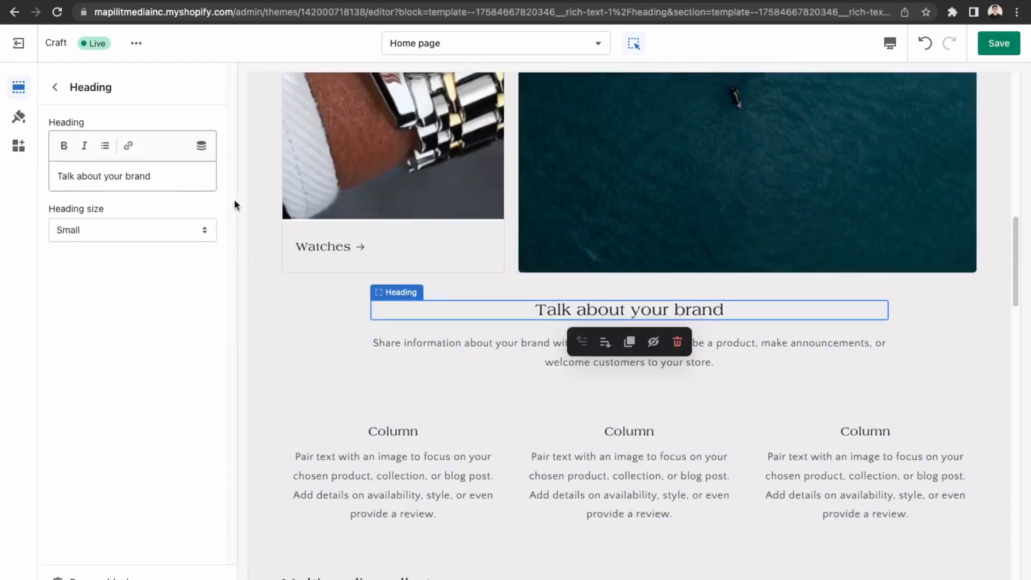
triple_click(171, 177)
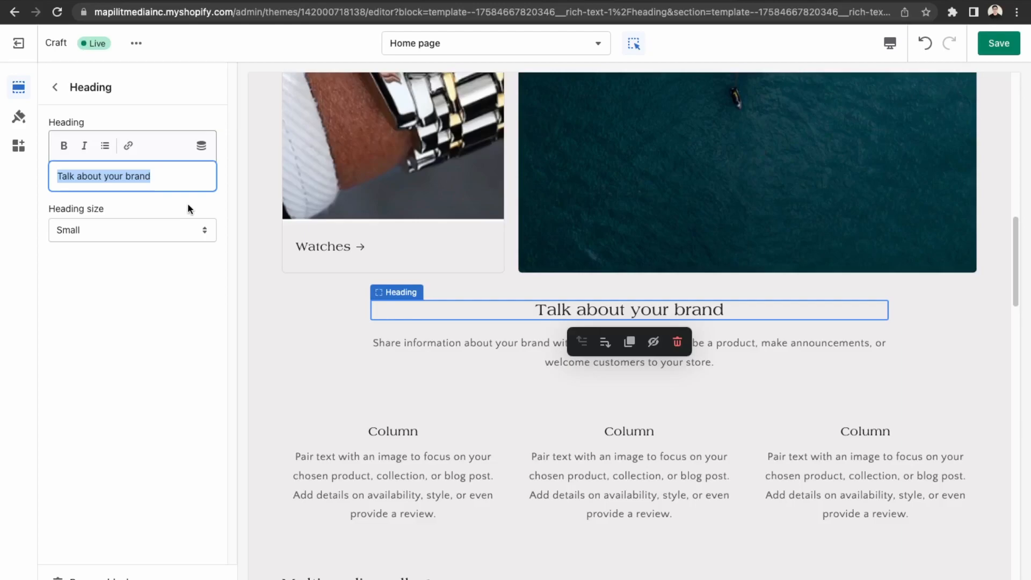
text(Hi)
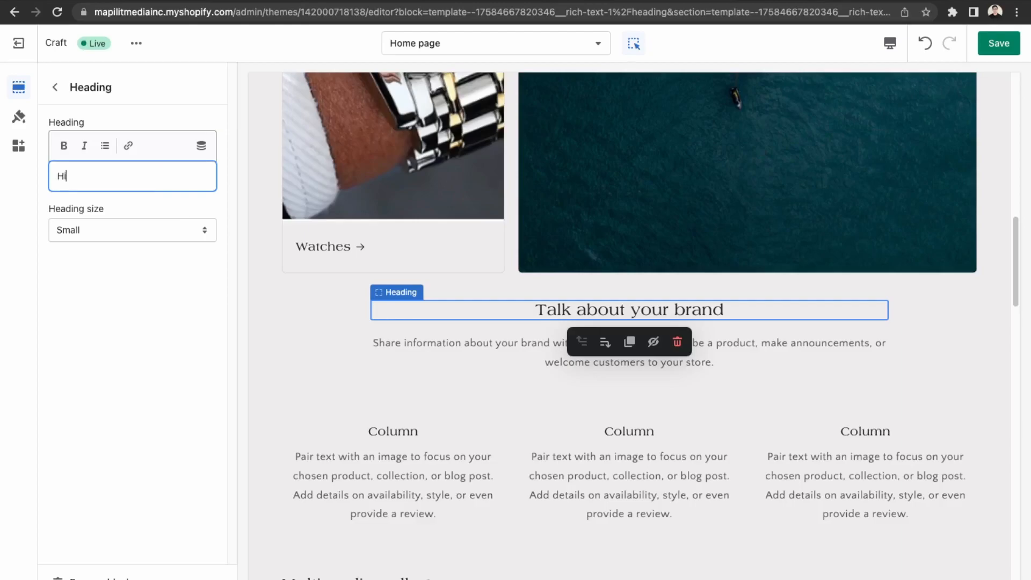
text(quet)
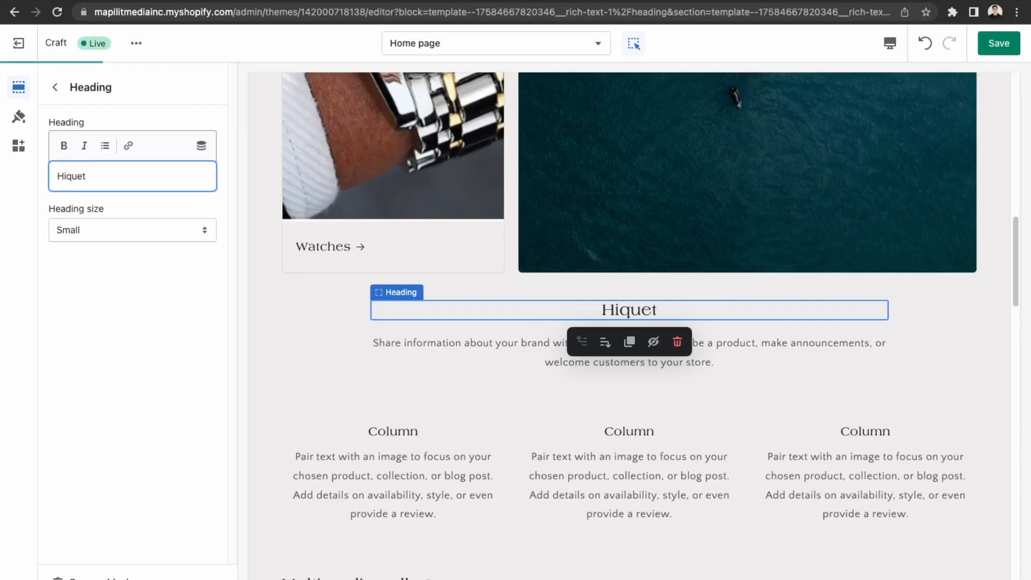
text(e)
text( Repre)
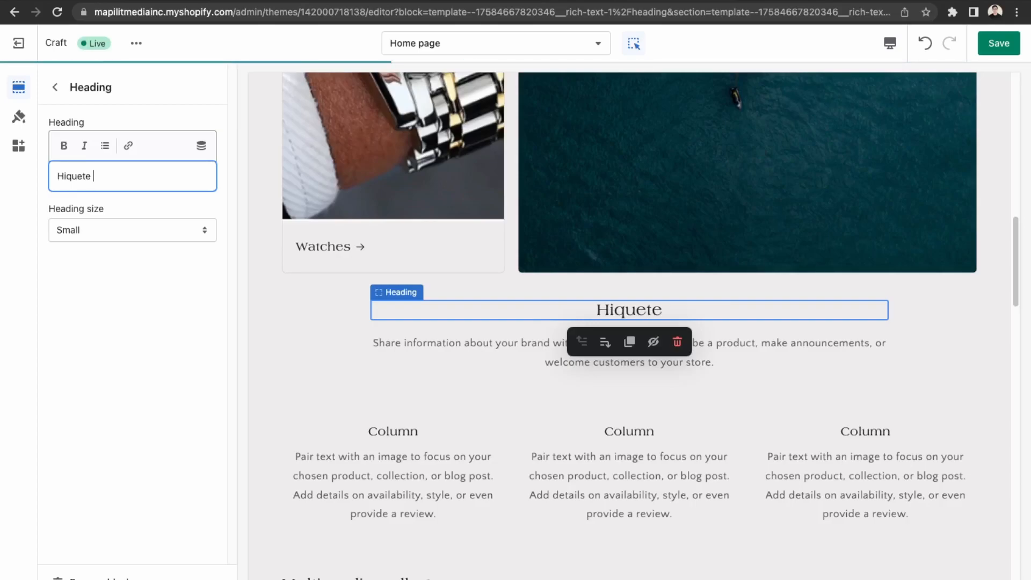
text(sents)
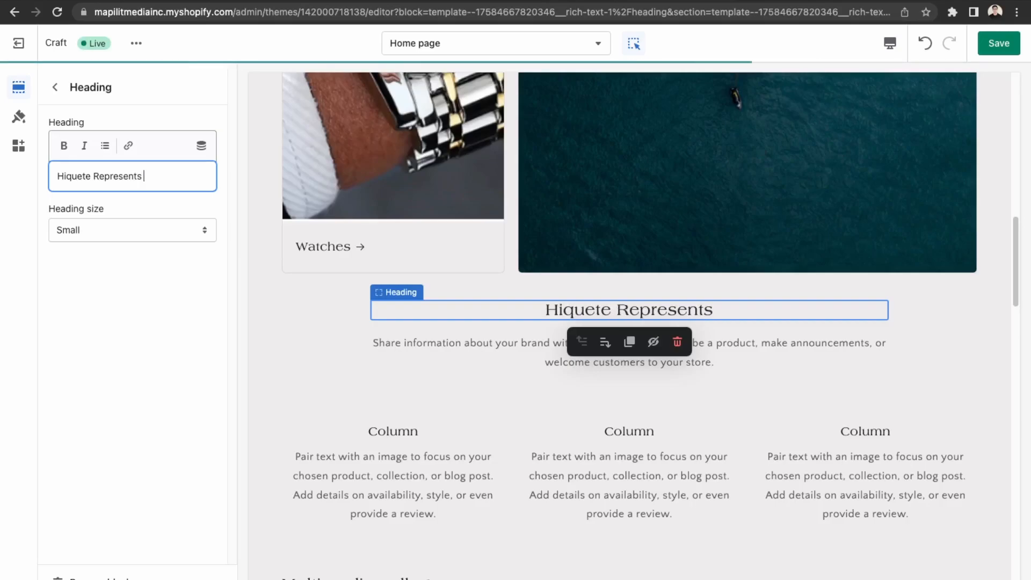
text( The L)
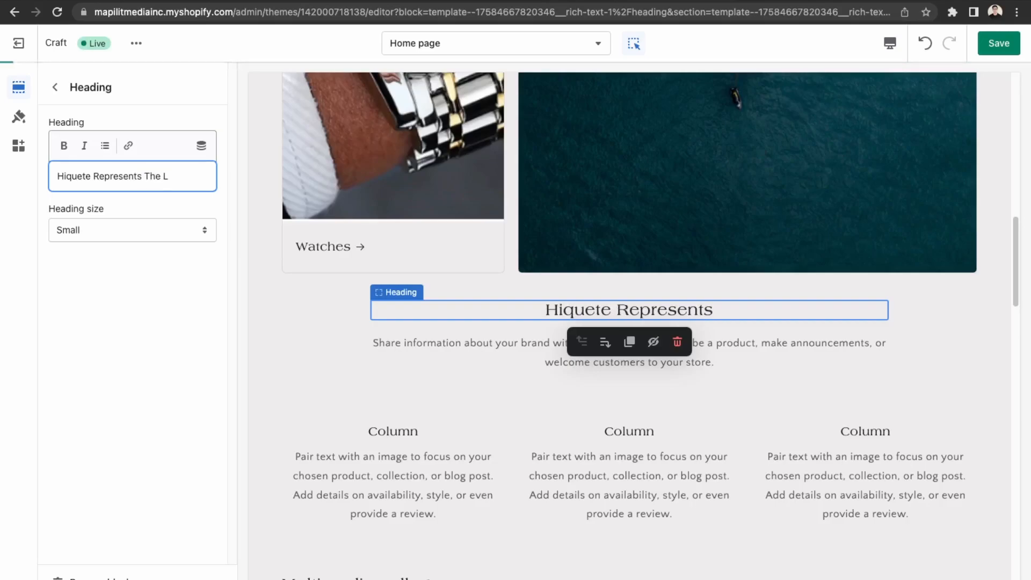
key(BackSpace)
text(Higest)
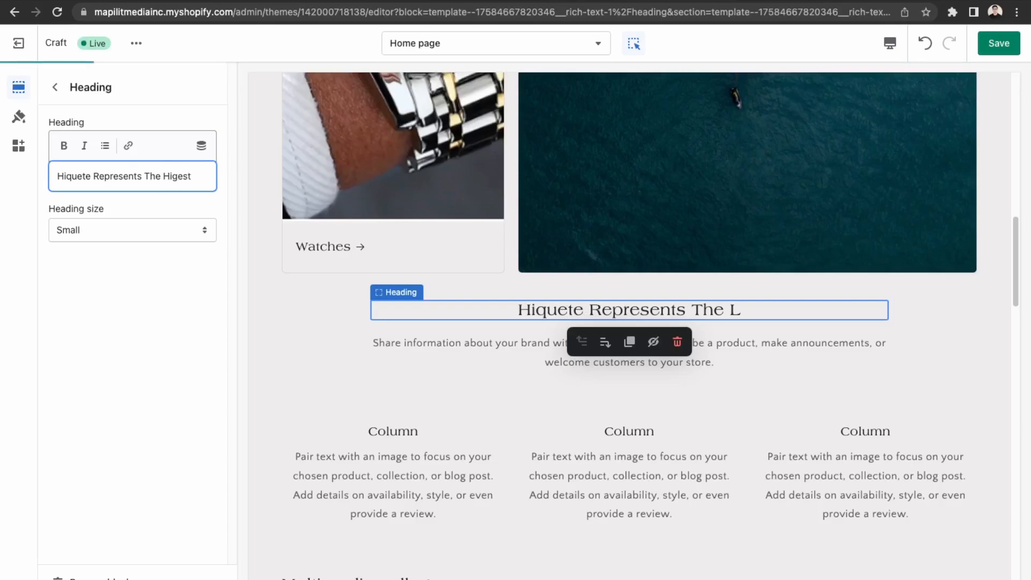
key(BackSpace)
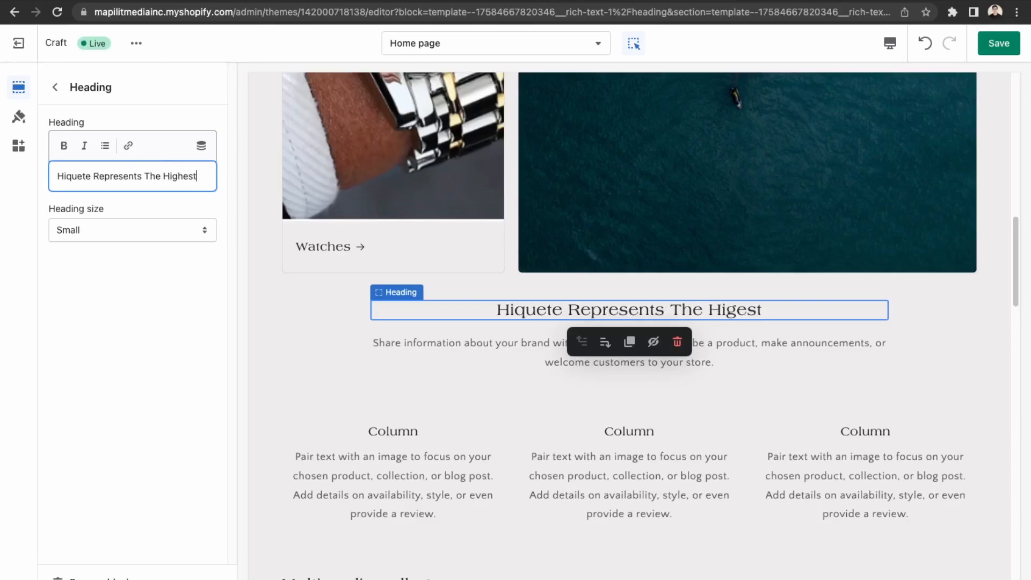
text(Level)
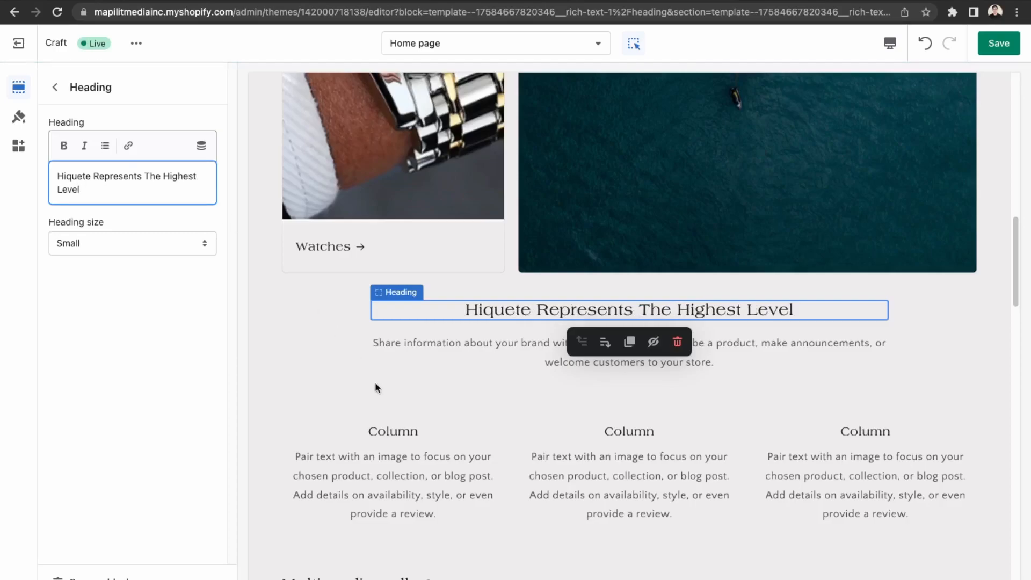
click(475, 355)
Replace the placeholder description with a draft ending 'represent your success not only financially but in all aspects of your life.'.
drag(163, 230, 33, 171)
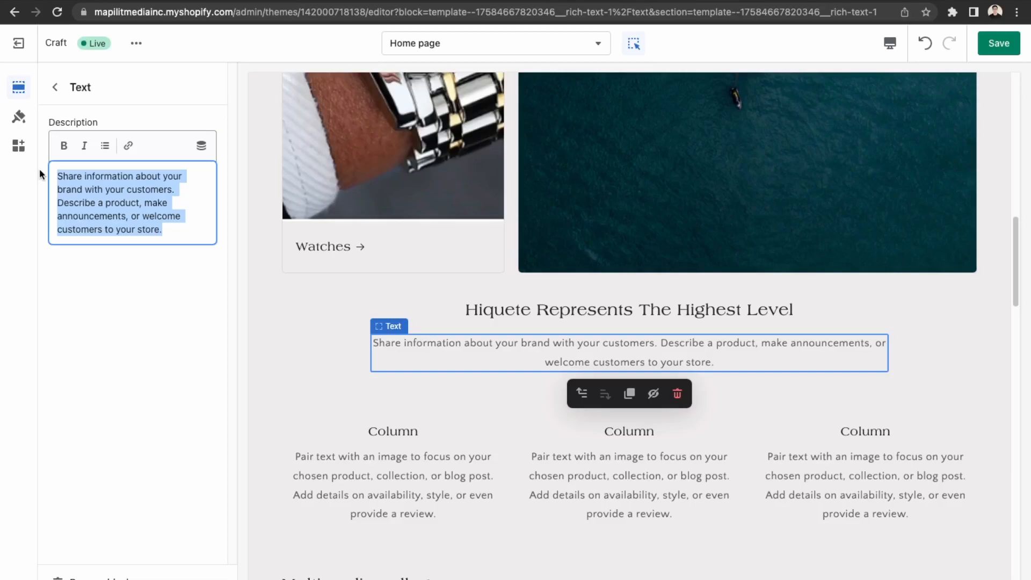
text(let)
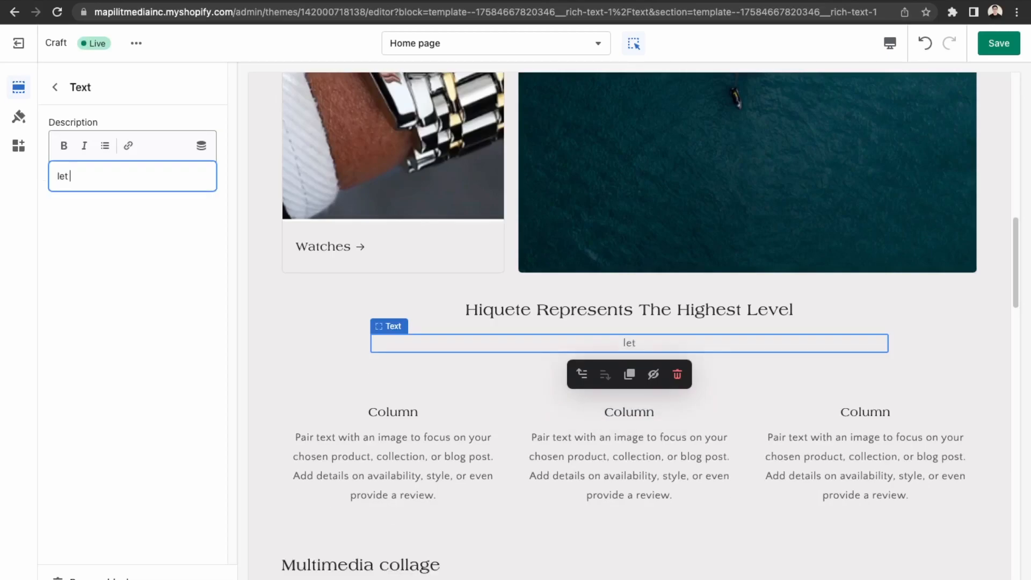
text( Hiquete s)
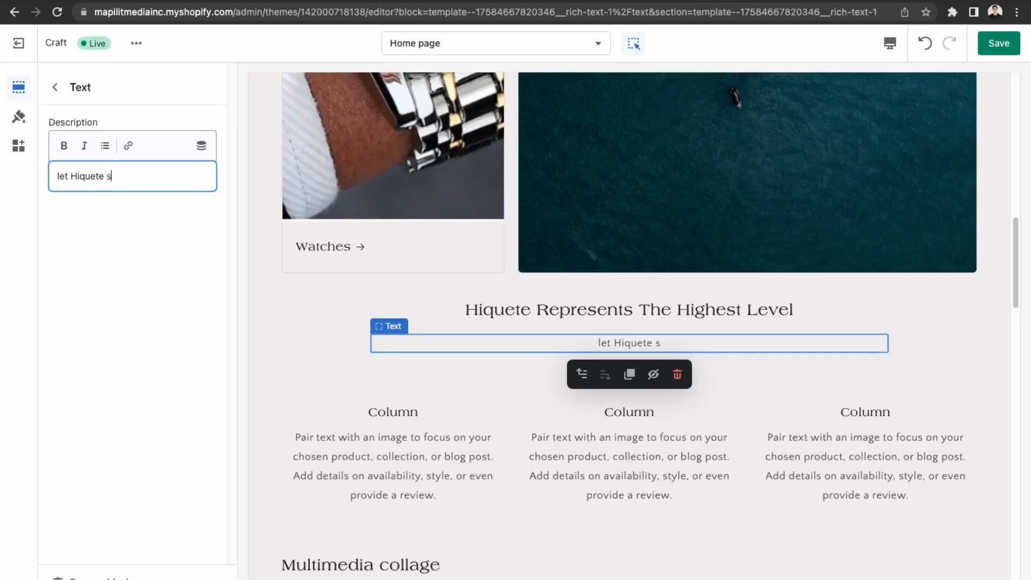
key(BackSpace)
text(share you)
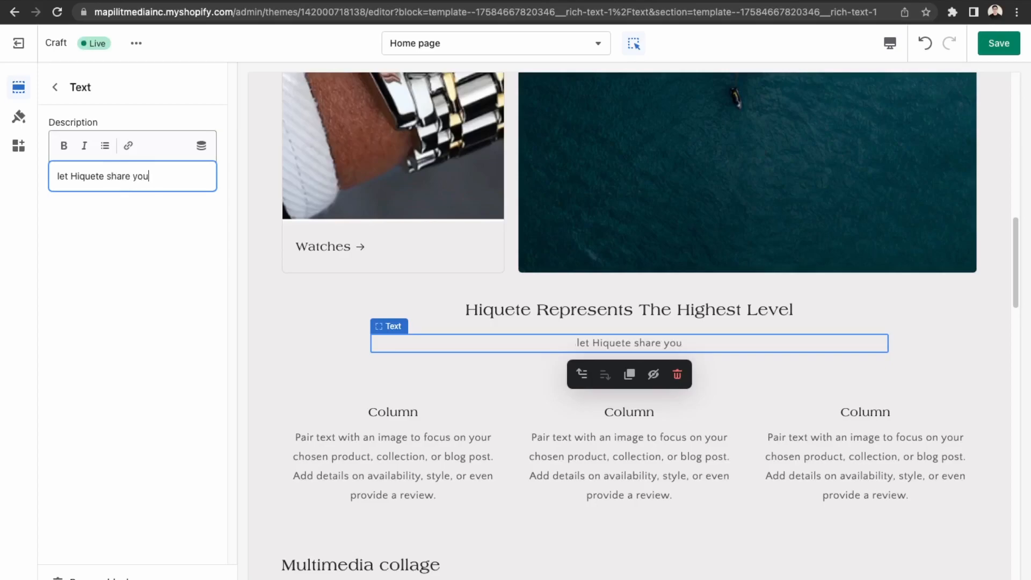
text(r success)
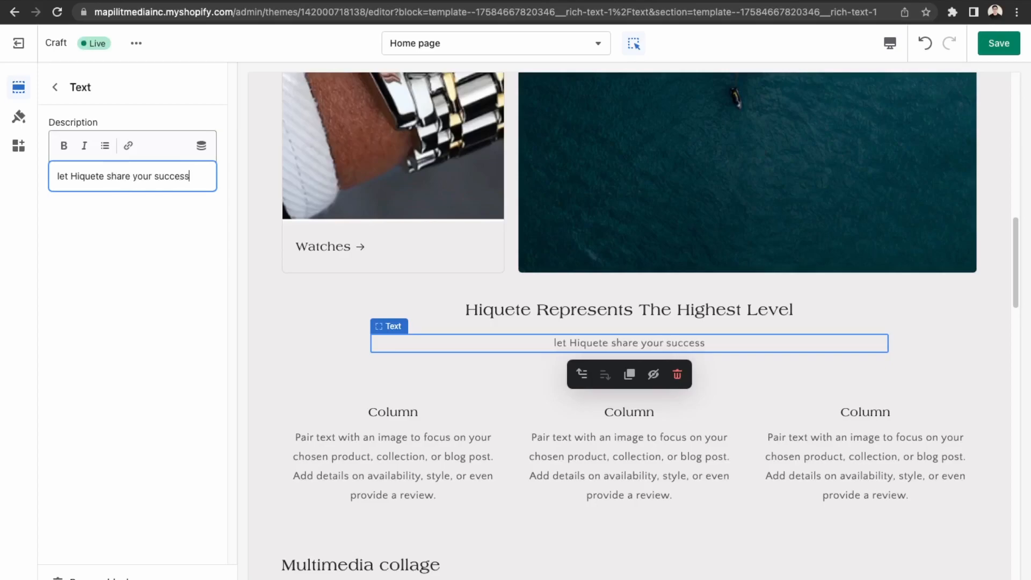
key(BackSpace)
key(BackSpace)
key(BackSpace)
key(BackSpace)
key(BackSpace)
key(BackSpace)
key(BackSpace)
key(BackSpace)
key(BackSpace)
key(BackSpace)
key(BackSpace)
key(BackSpace)
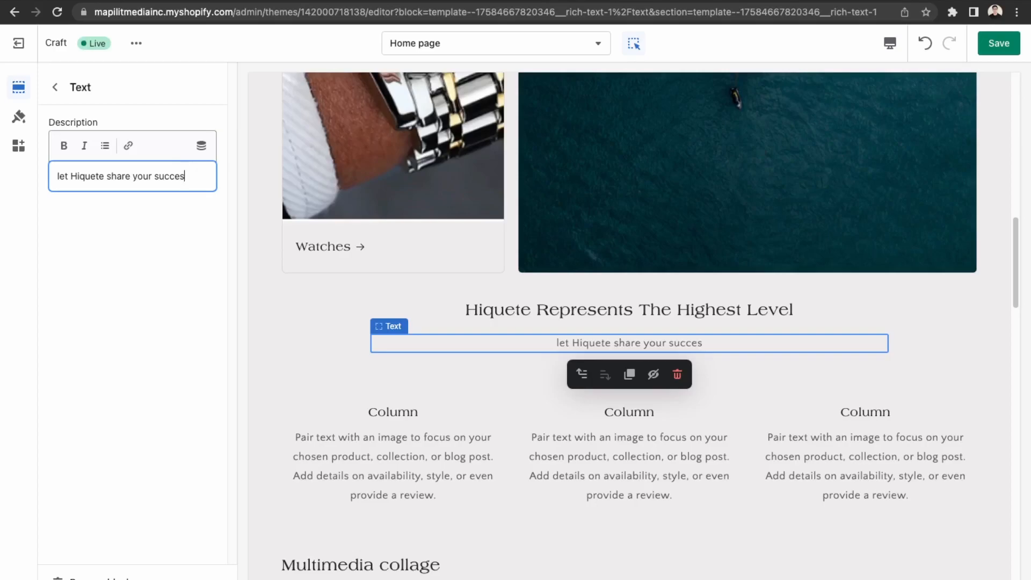
key(BackSpace)
key(BackSpace)
key(BackSpace)
key(BackSpace)
key(BackSpace)
text(represen)
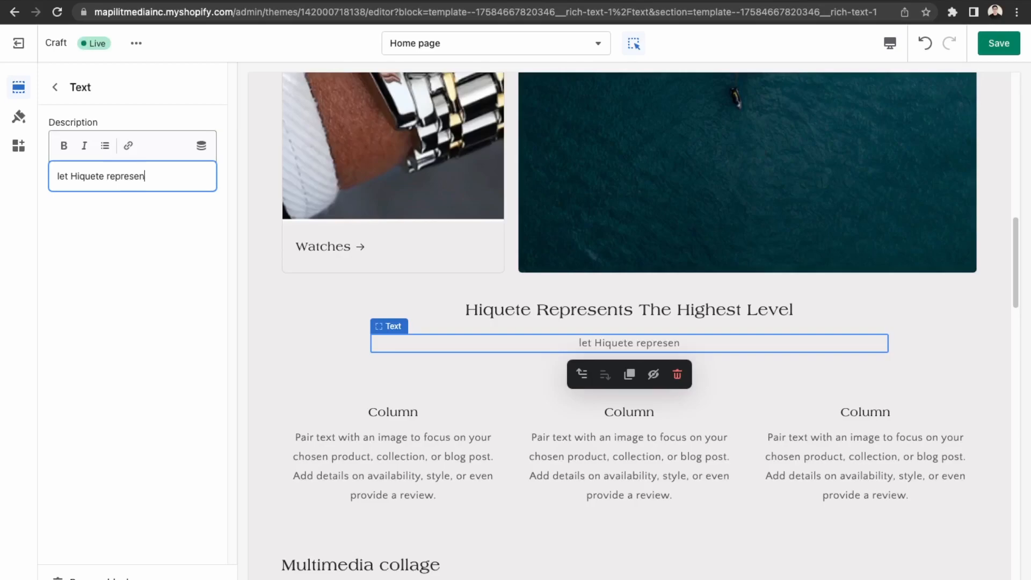
text(t your succ)
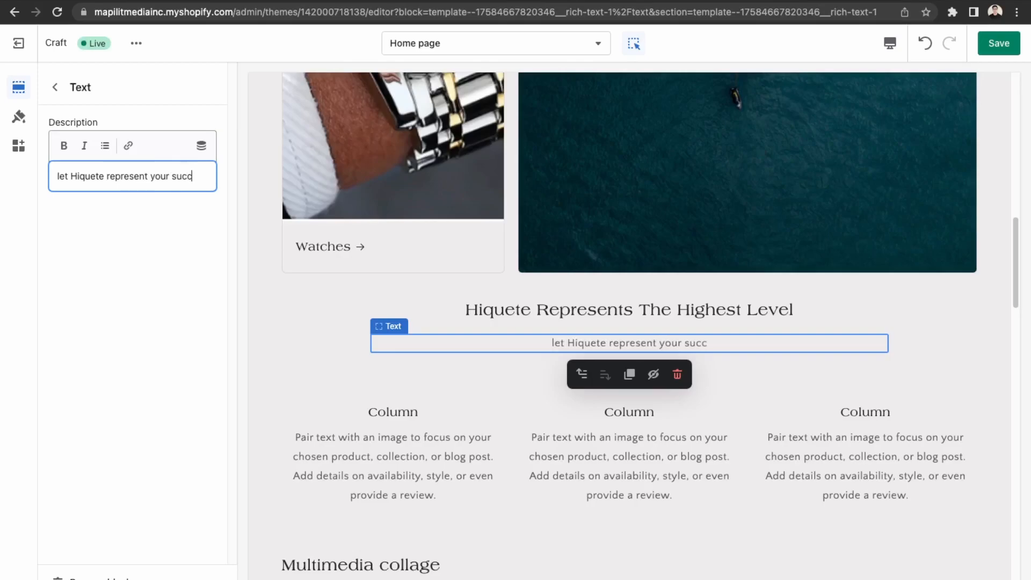
text(ess not only f)
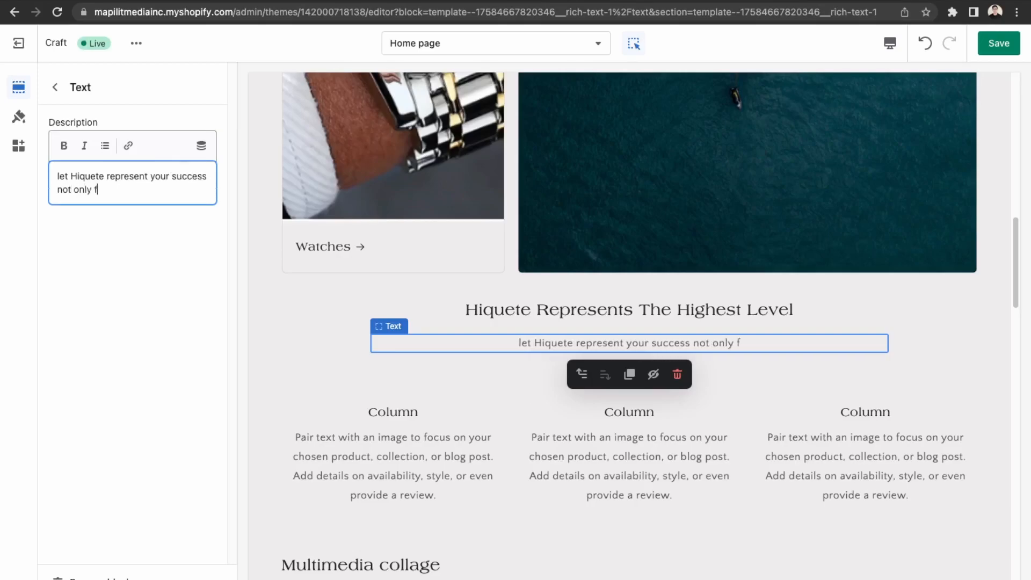
text(inancially but th)
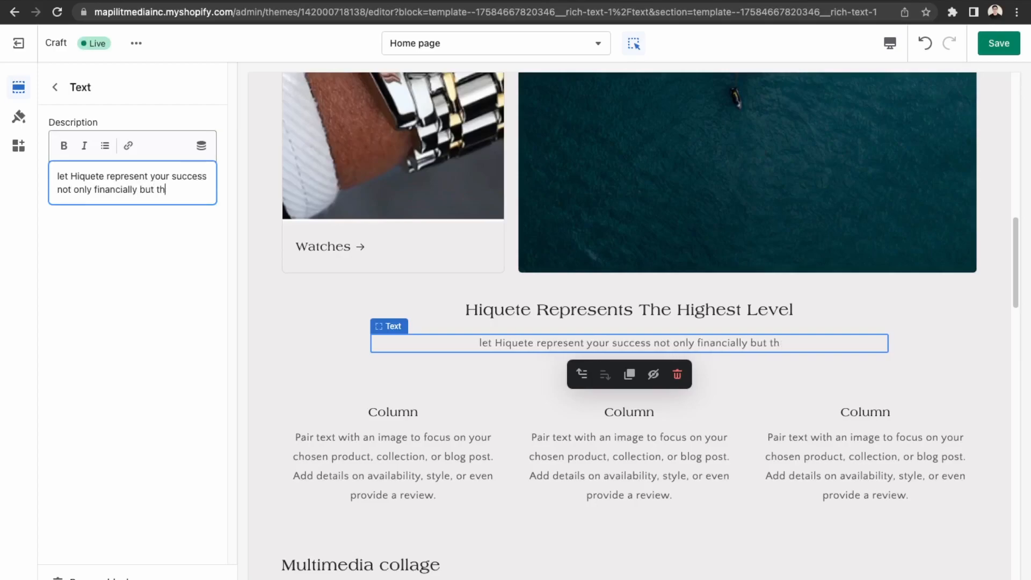
text(ro)
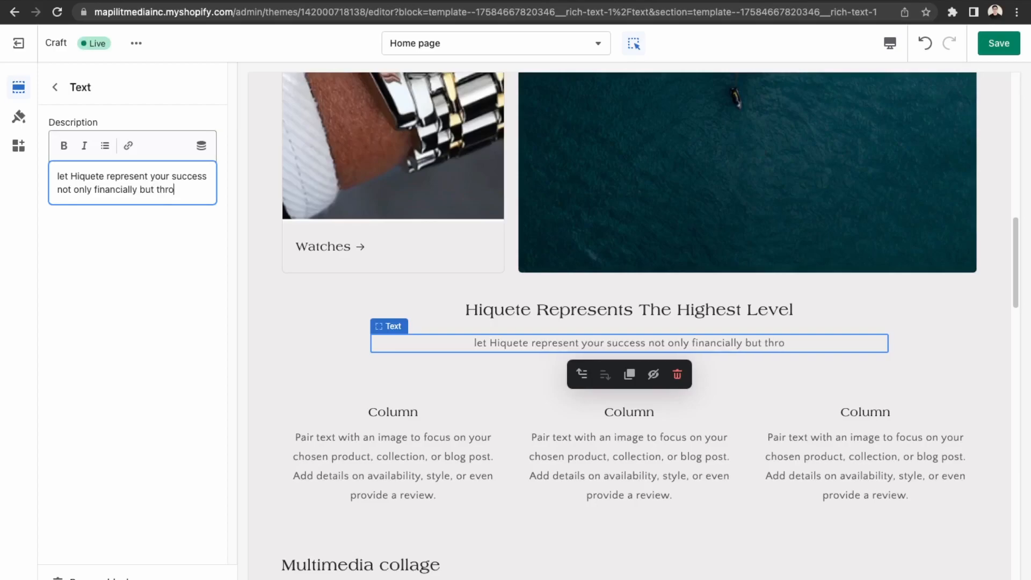
text(ugho)
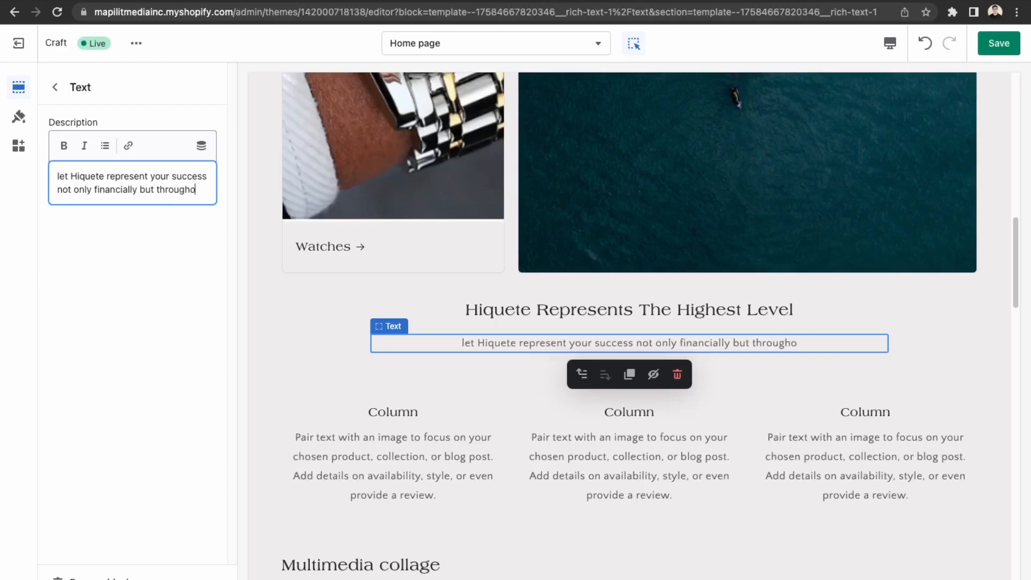
key(BackSpace)
text(out)
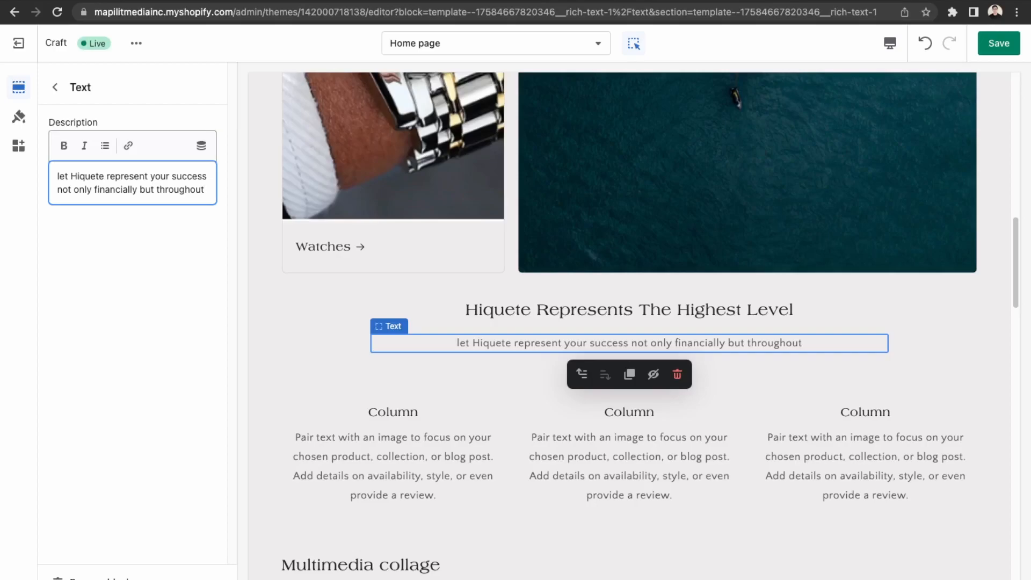
key(BackSpace)
key(BackSpace)
key(BackSpace)
key(BackSpace)
key(BackSpace)
key(BackSpace)
key(BackSpace)
key(BackSpace)
key(BackSpace)
key(BackSpace)
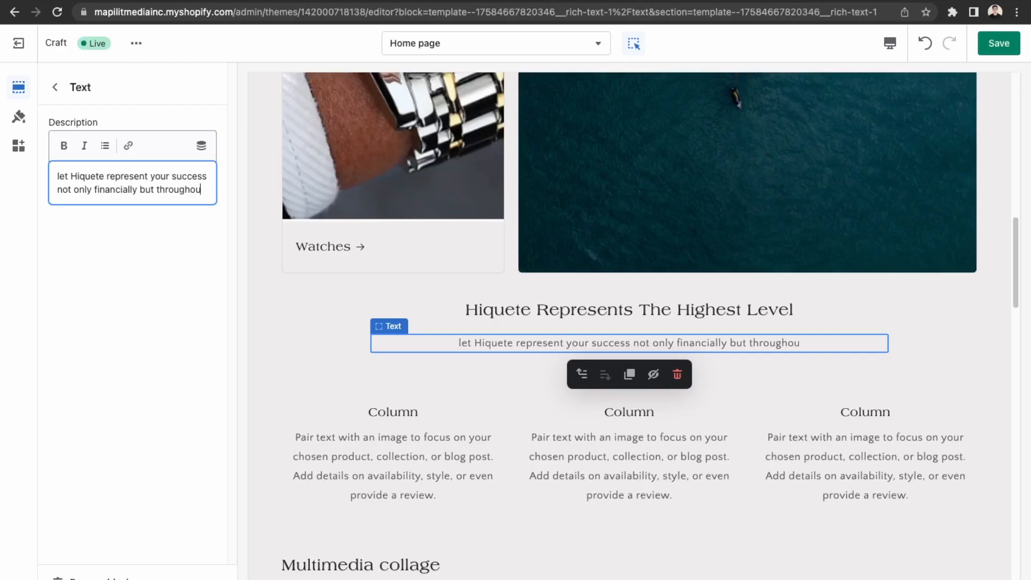
text(in al)
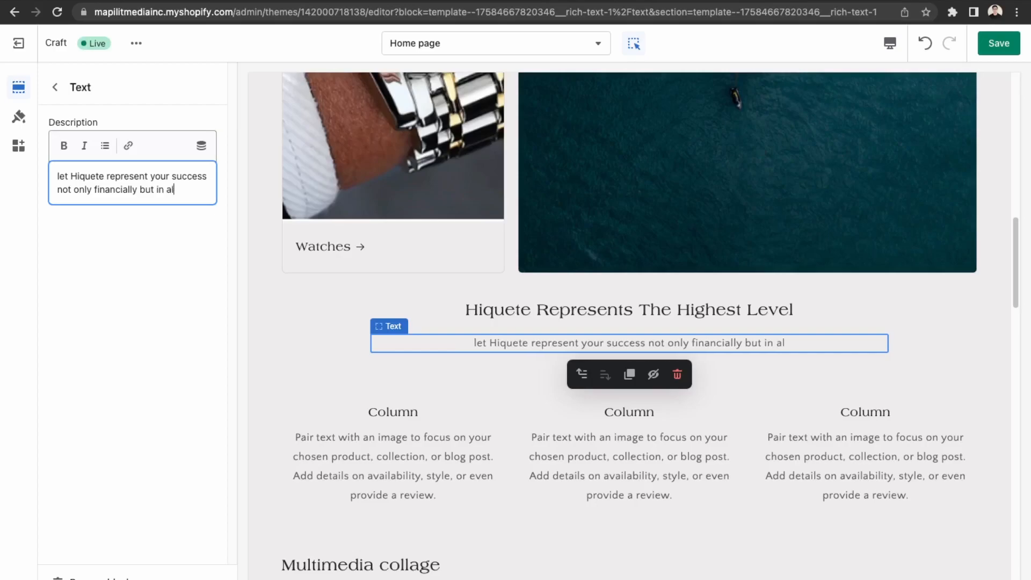
text(l aspects of )
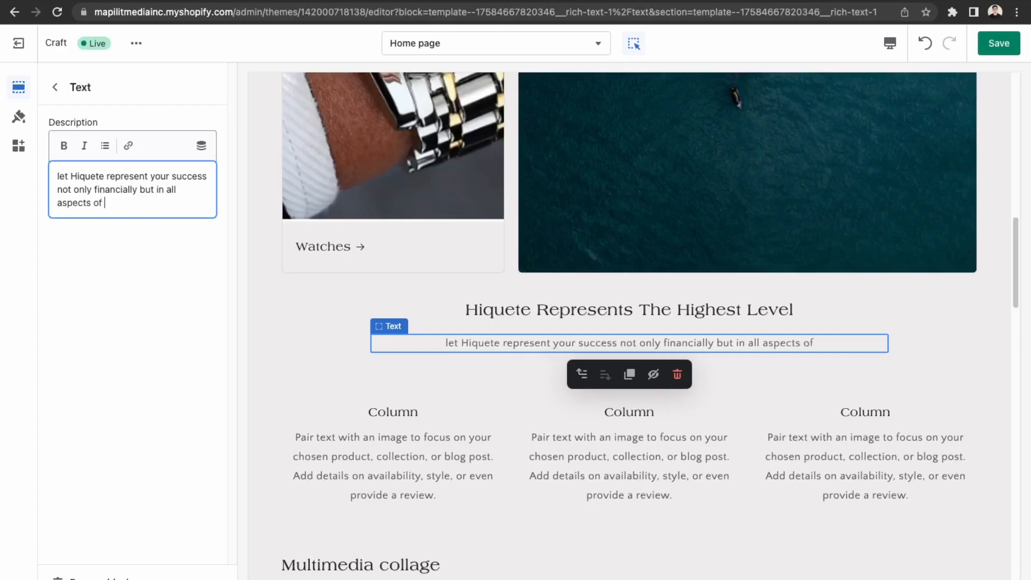
text(your life)
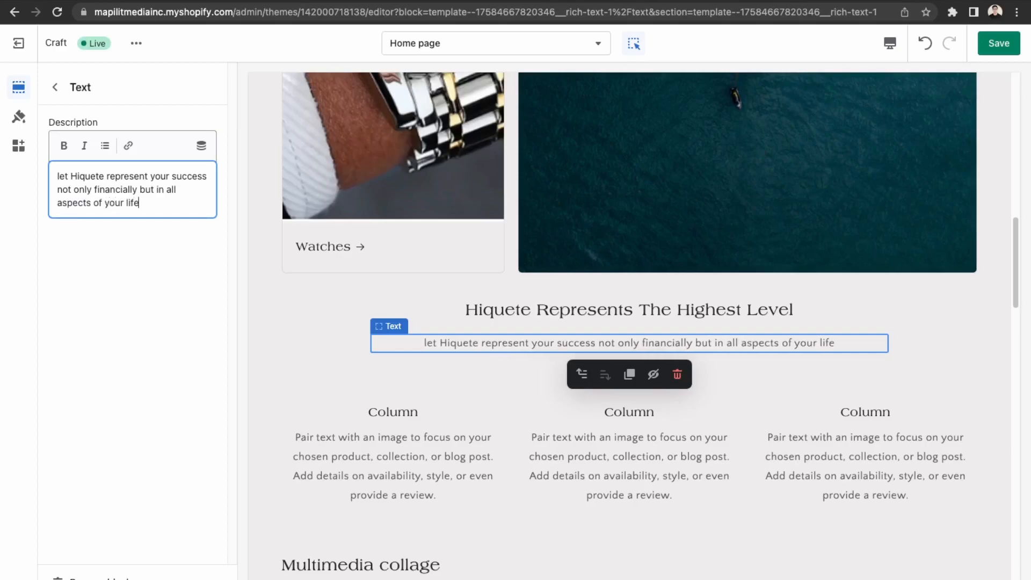
text(.)
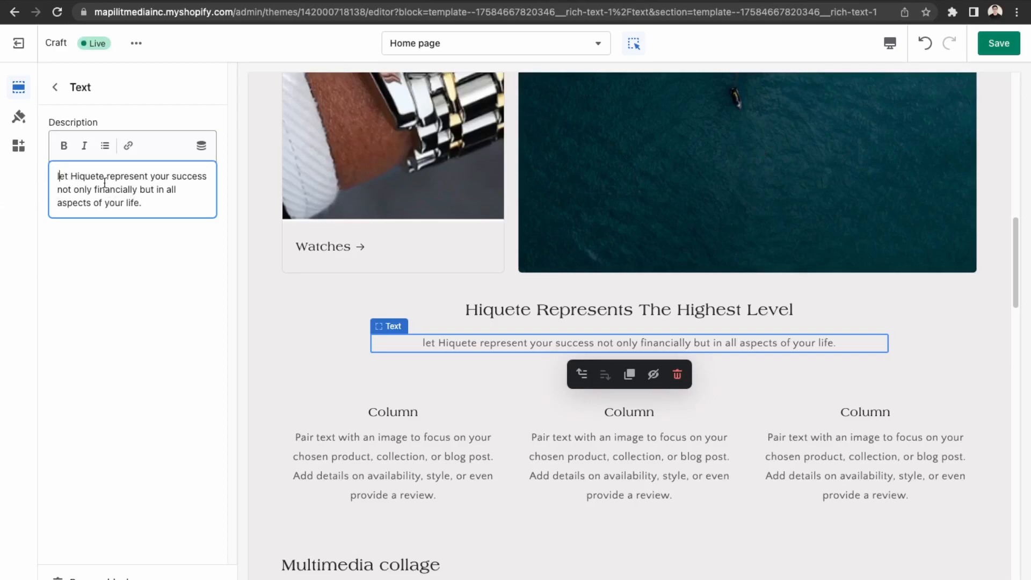
Replace the word 'let' with 'will' so the description reads 'Hiquete will represent…'.
drag(72, 176, 3, 168)
key(BackSpace)
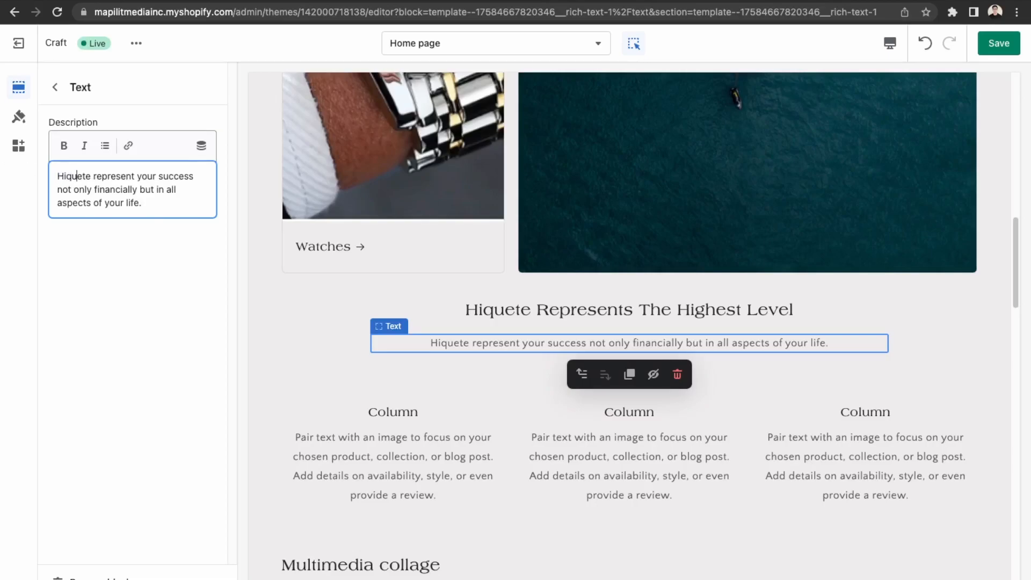
text(will)
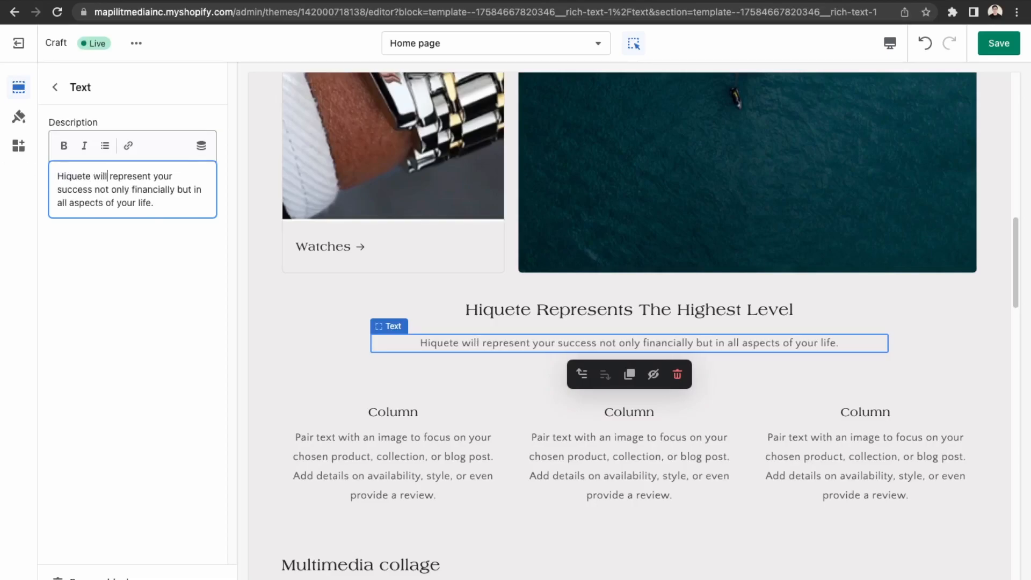
Rename the first column's heading to 'Lifetime Warranty'.
click(490, 475)
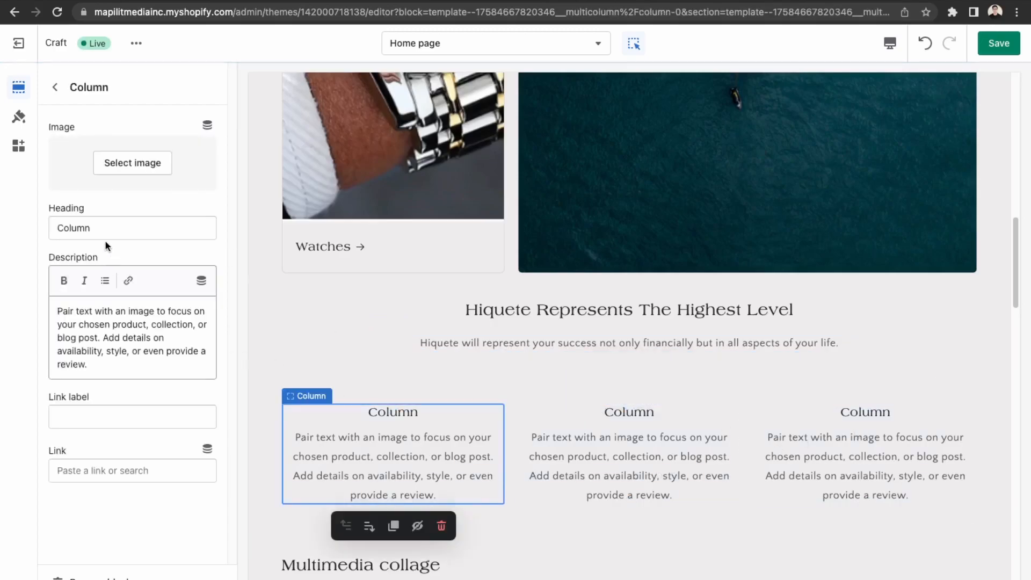
drag(108, 227, 47, 227)
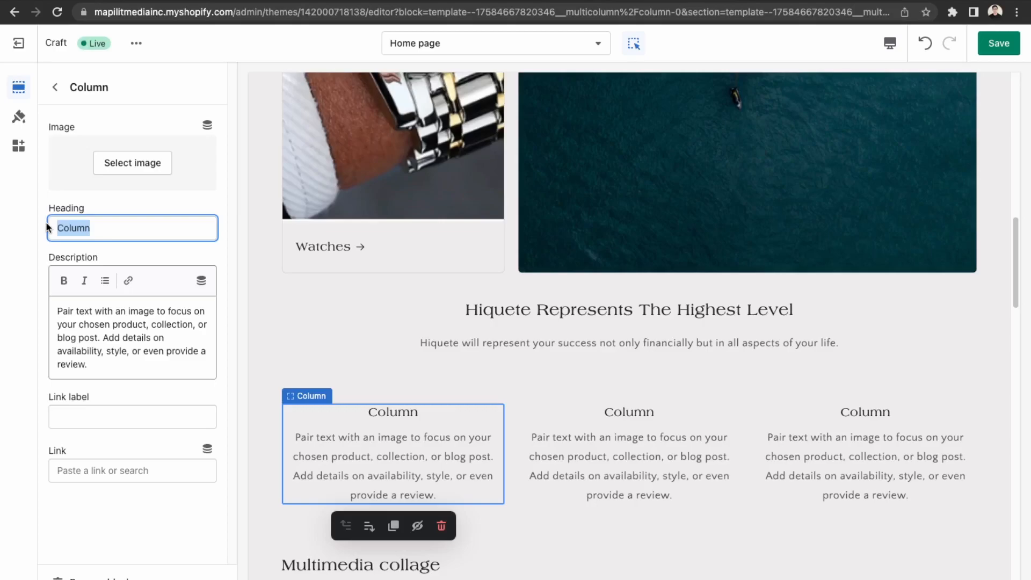
text(Lifetime )
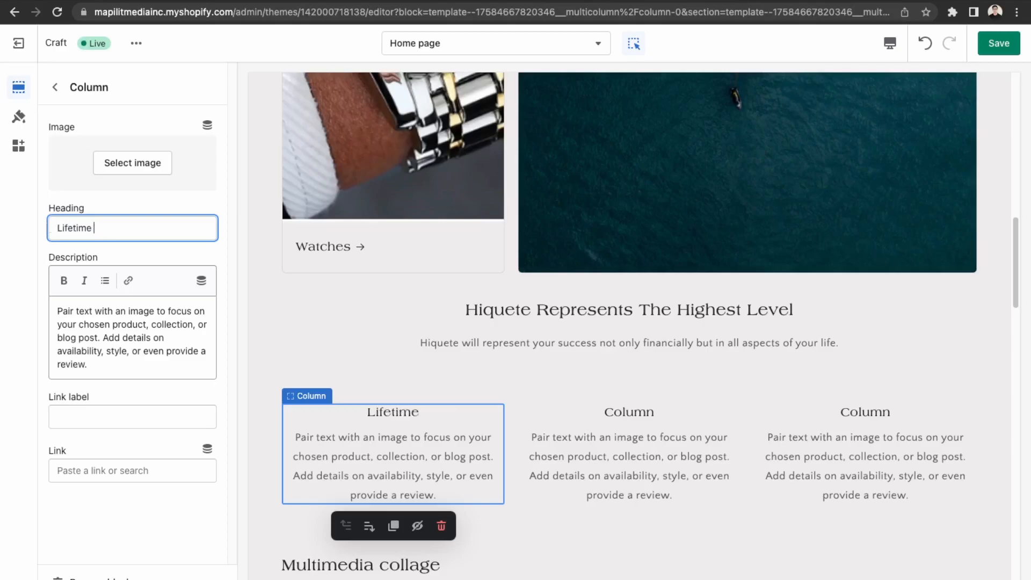
text(Warranty)
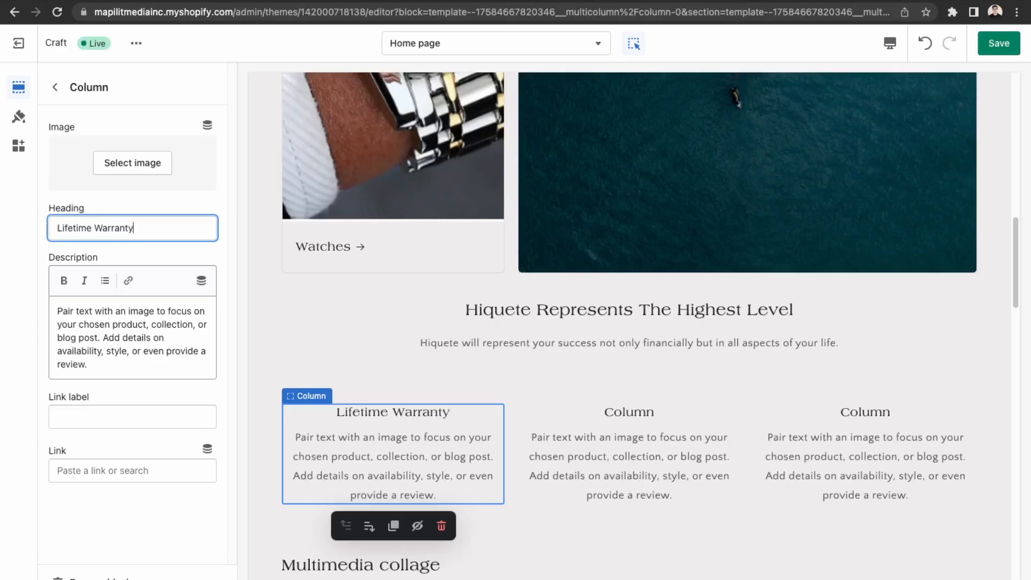
Rename the second column's heading to 'Made with Quality' and add another column.
click(671, 415)
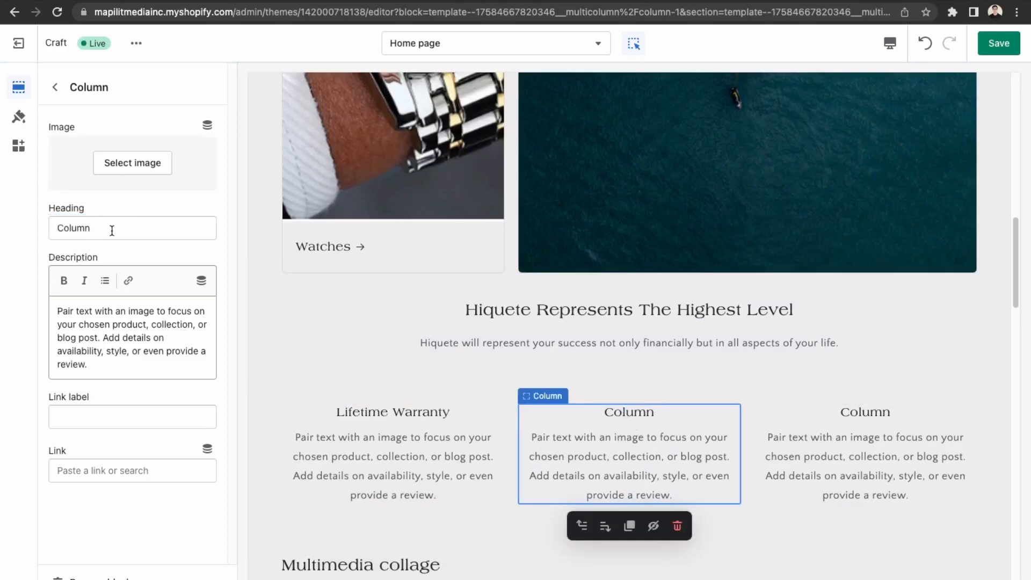
double_click(113, 230)
text(Made)
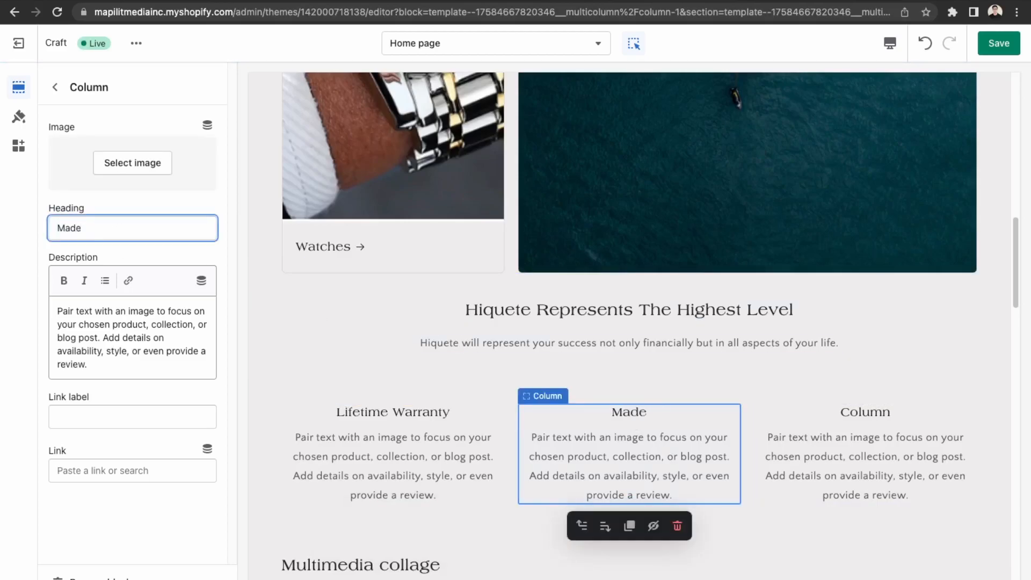
text( with the High)
key(BackSpace)
key(BackSpace)
key(BackSpace)
key(BackSpace)
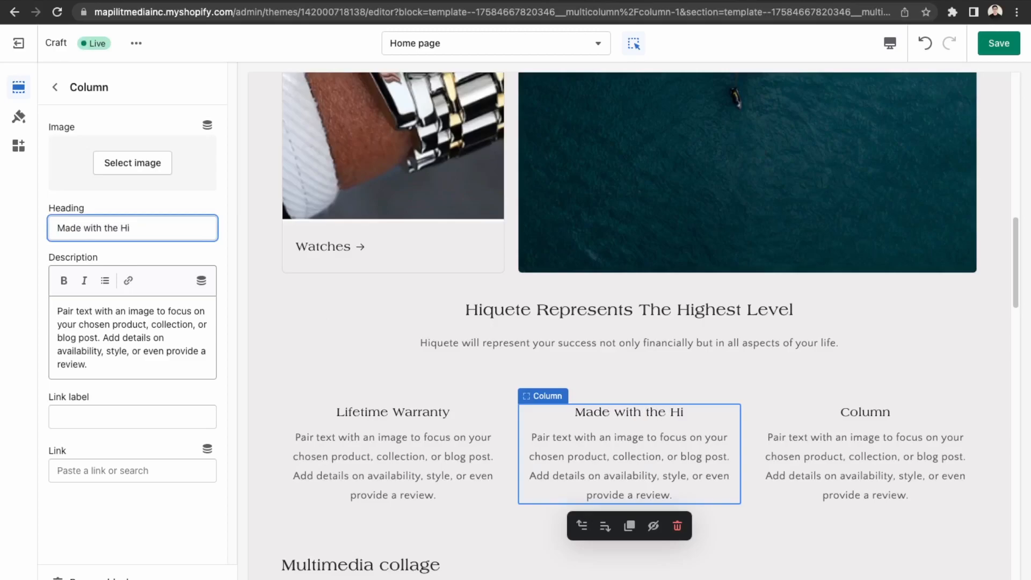
key(BackSpace)
key(BackSpace)
key(BackSpace)
key(BackSpace)
text(QW)
key(BackSpace)
text(uality)
click(864, 405)
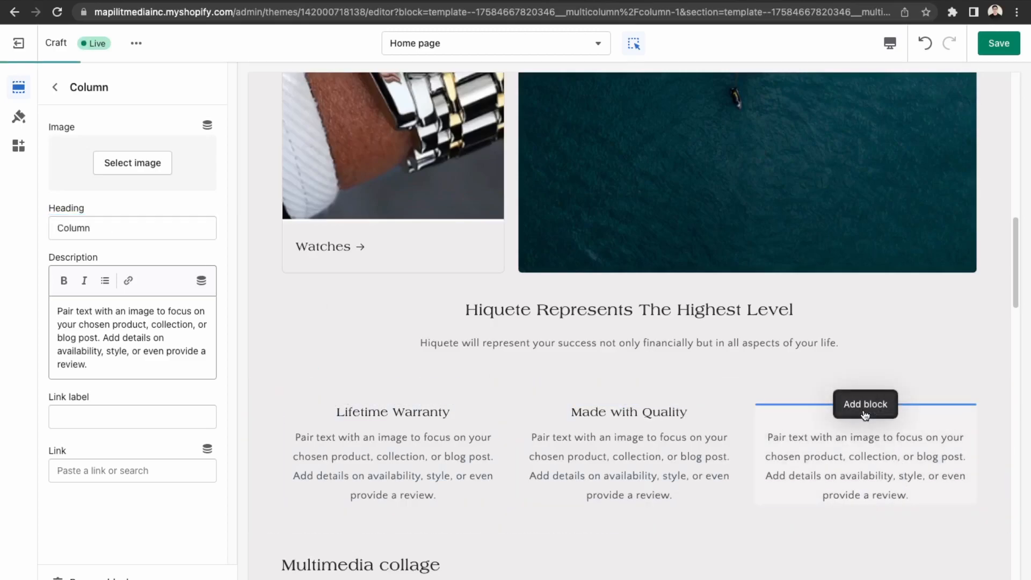
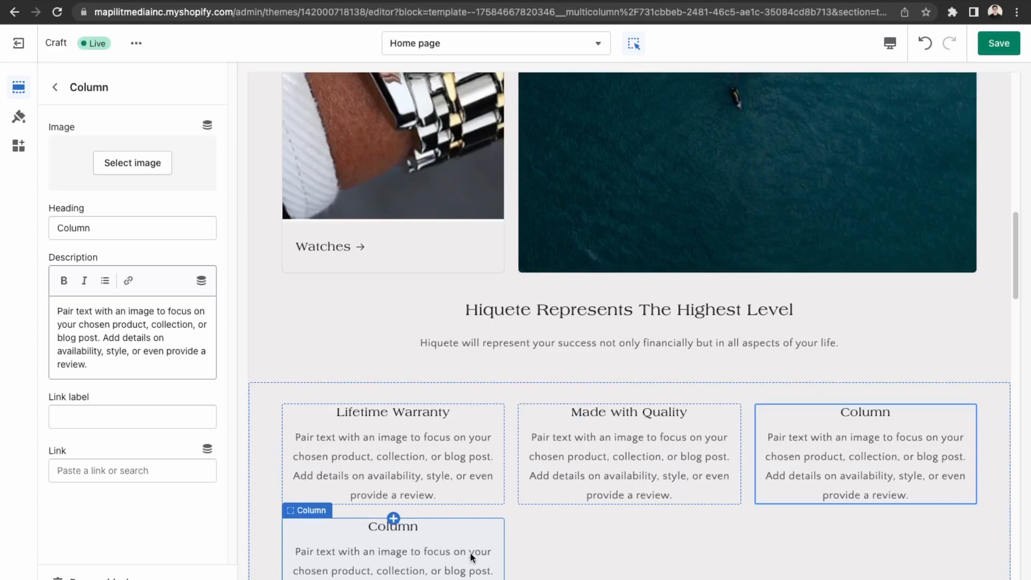
Undo the extra column block and rename the third column's heading to 'Limited Quantity'.
click(927, 43)
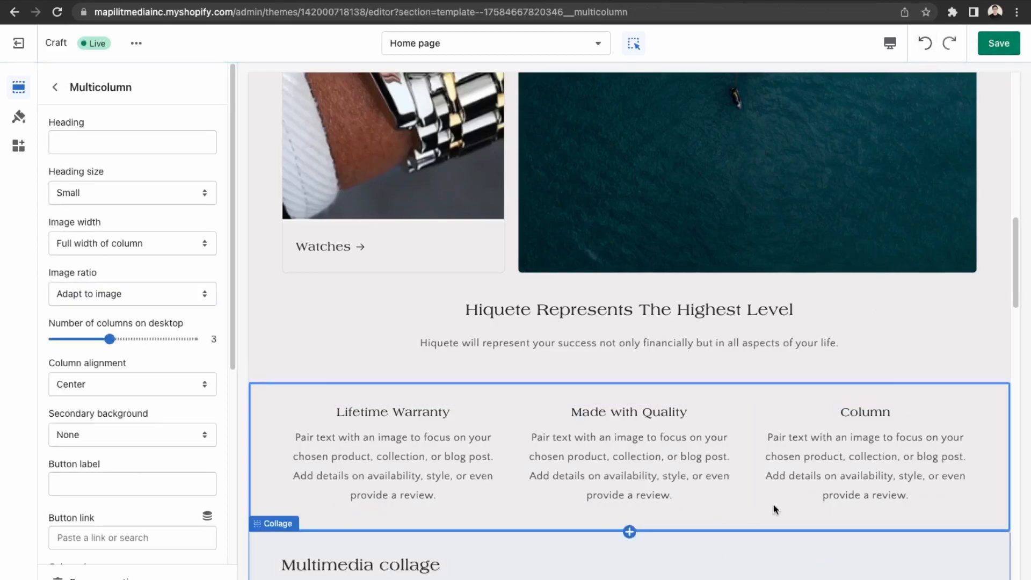
click(861, 432)
triple_click(145, 225)
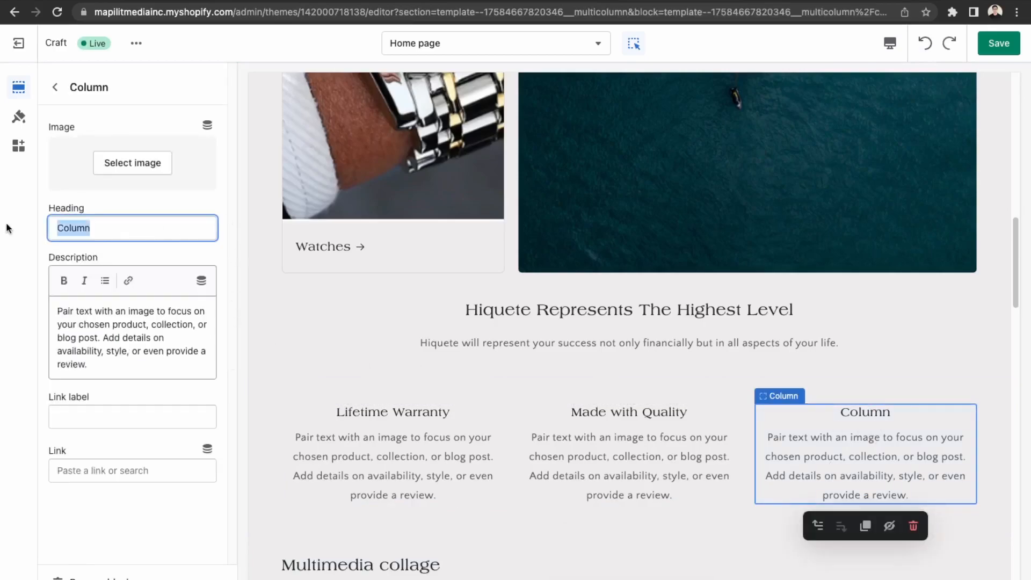
text(Mint)
key(BackSpace)
key(BackSpace)
key(BackSpace)
key(BackSpace)
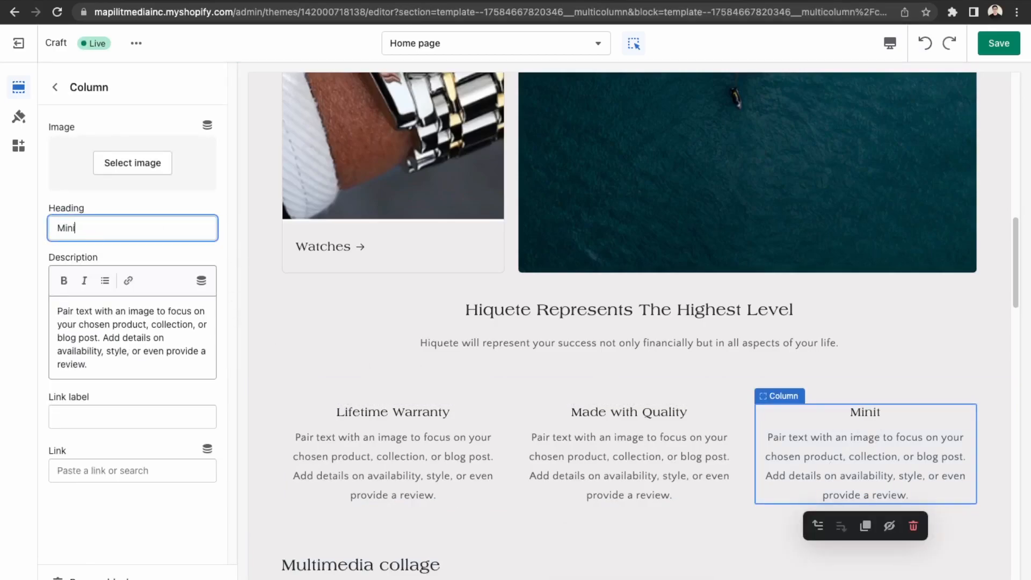
text(Limited Quani)
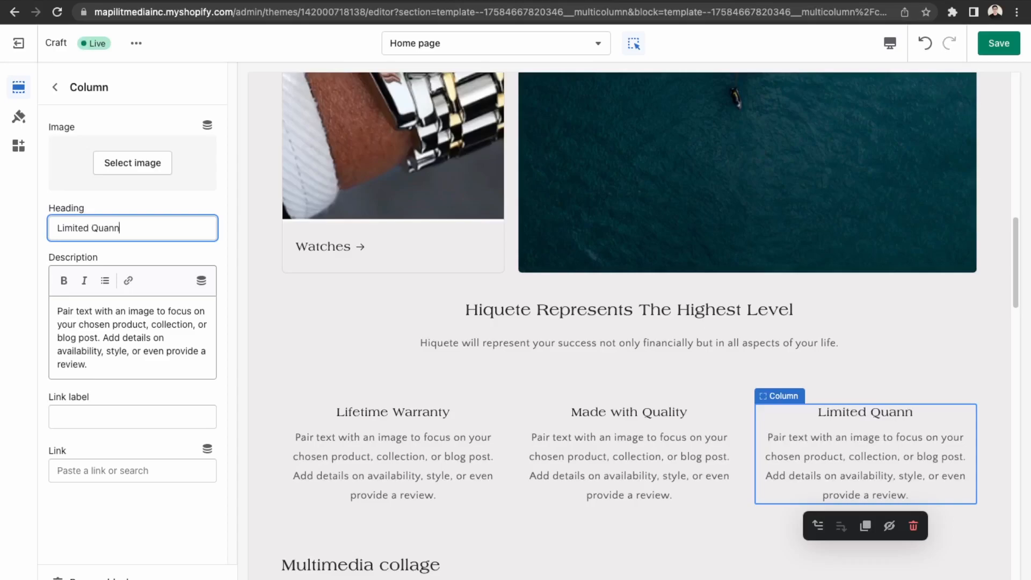
key(BackSpace)
text(tiy)
key(BackSpace)
text(ty)
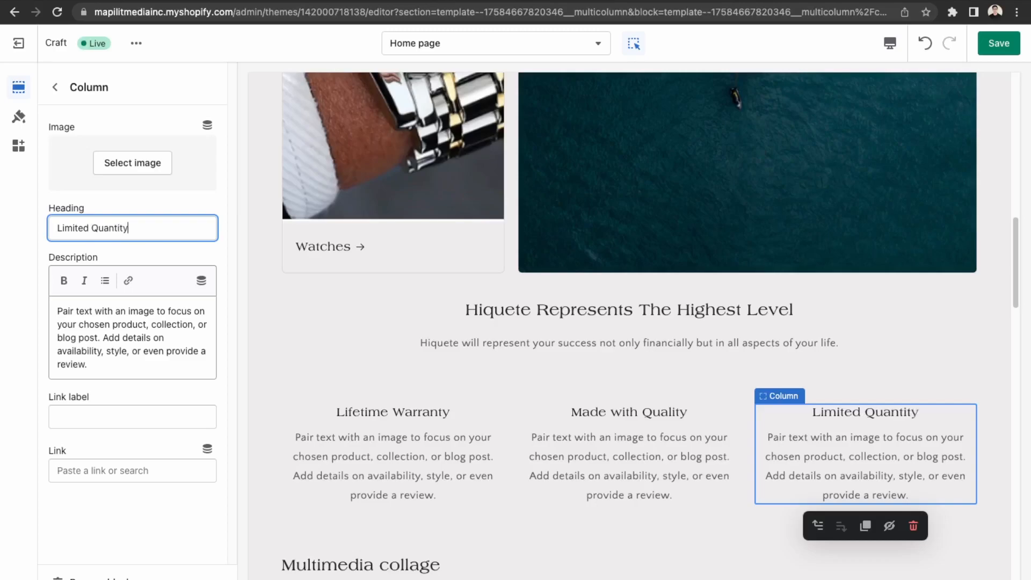
scroll(411, 459, down, 2)
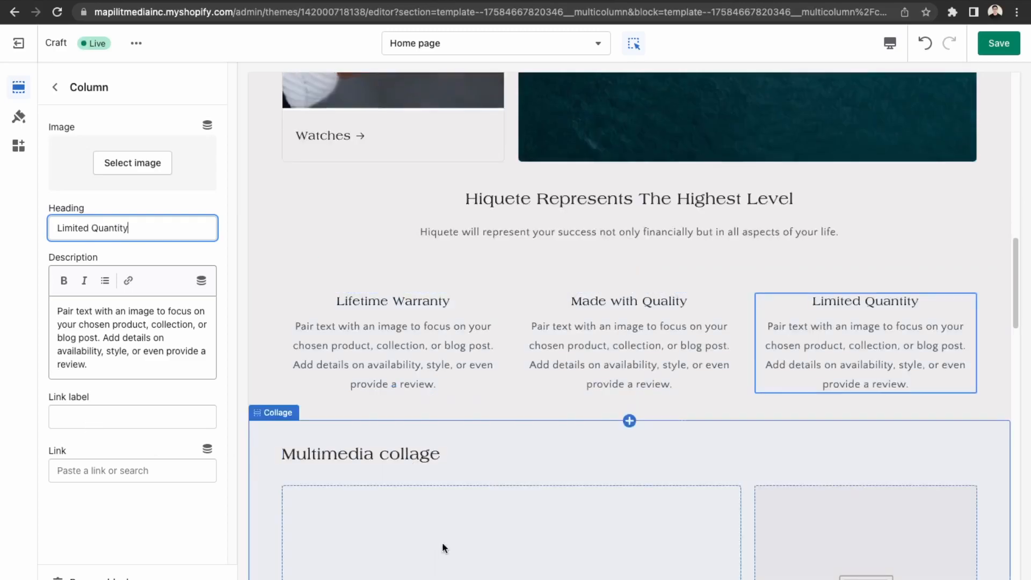
Replace the Lifetime Warranty description with 'All Hiquete watches come with a lifetime warranty…'.
click(438, 355)
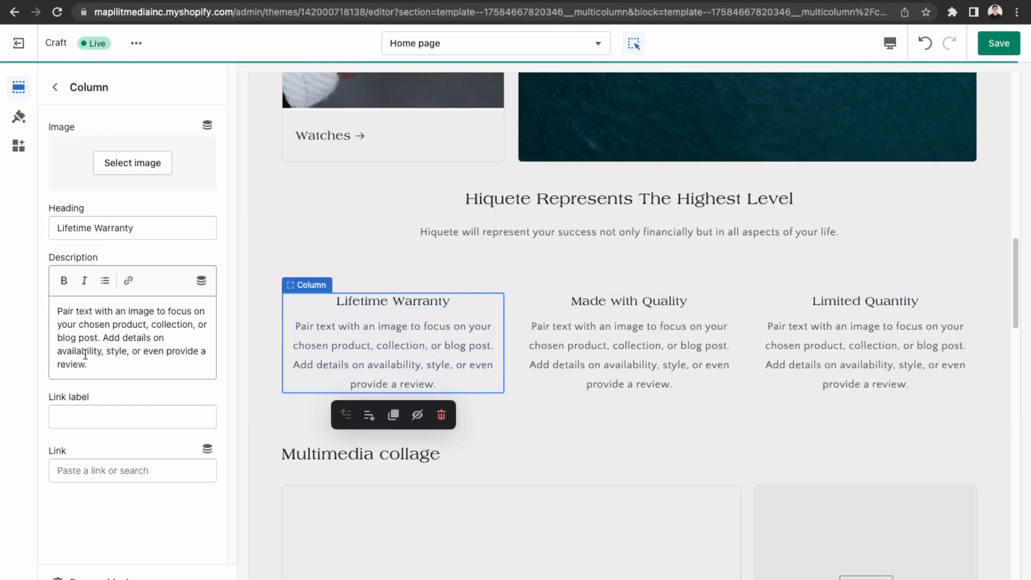
drag(92, 364, 38, 318)
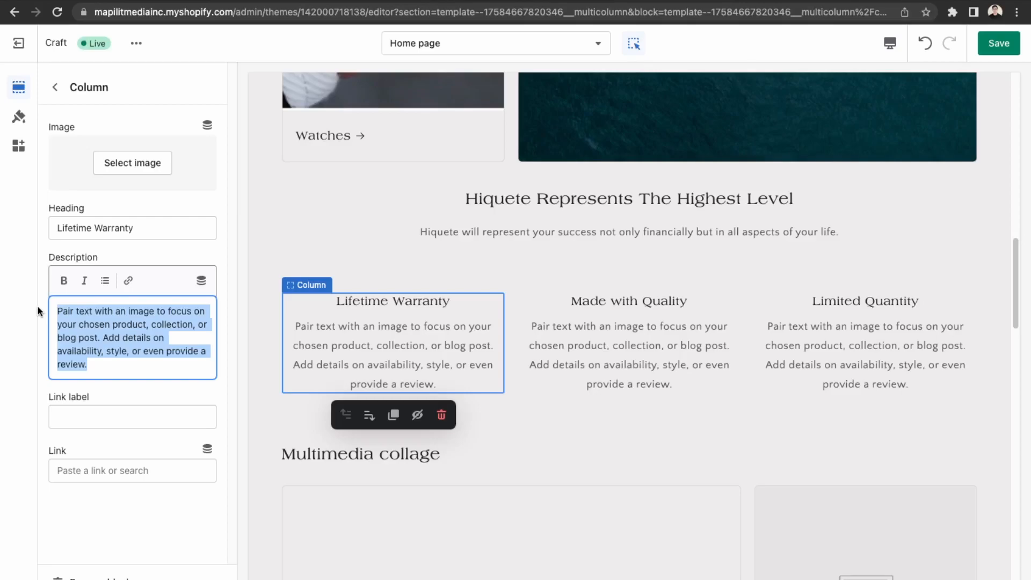
text(All)
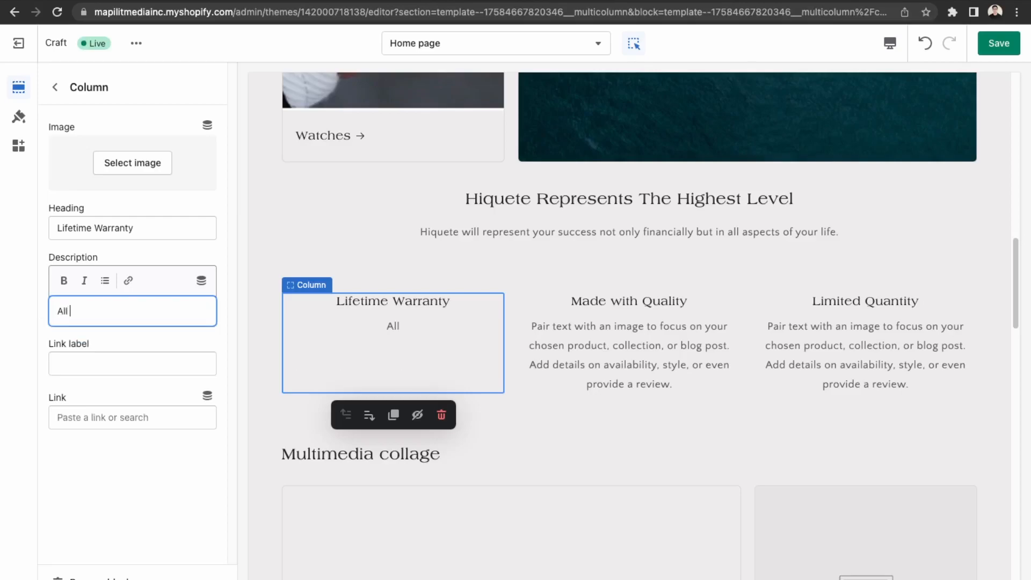
text( hiqu)
key(BackSpace)
key(BackSpace)
key(BackSpace)
key(BackSpace)
text(Hiq)
text(ete)
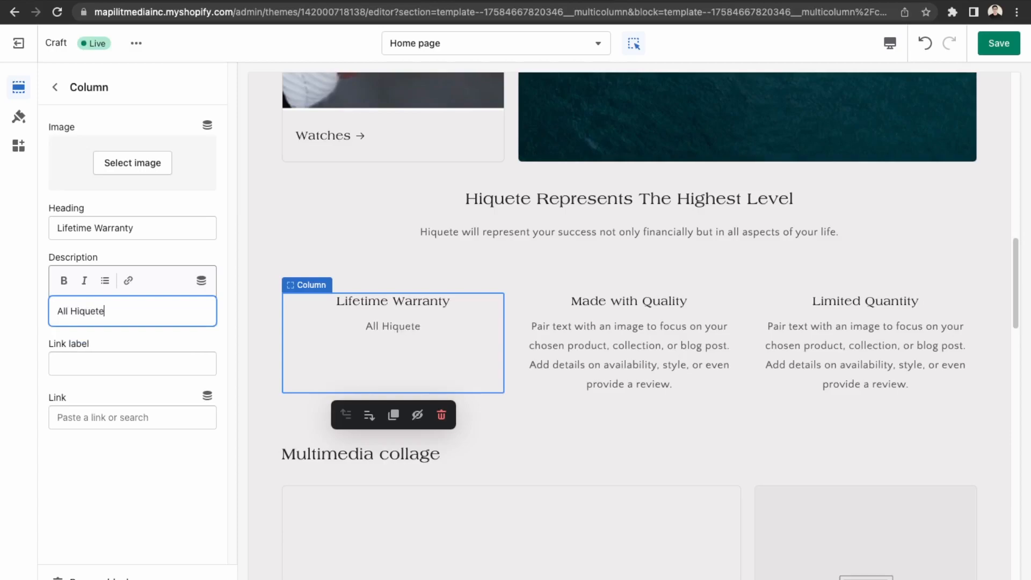
text( watche)
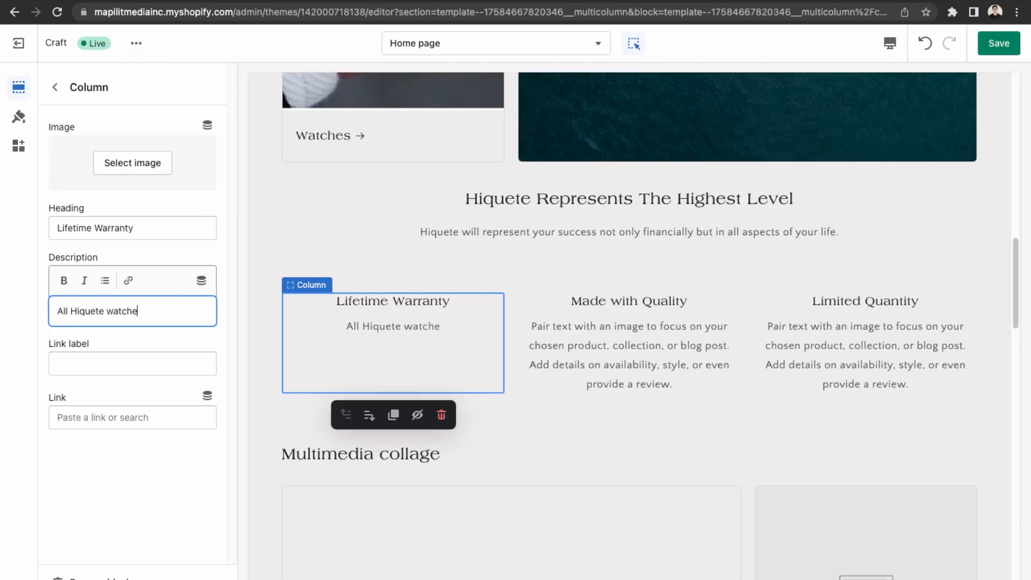
text(s come with a )
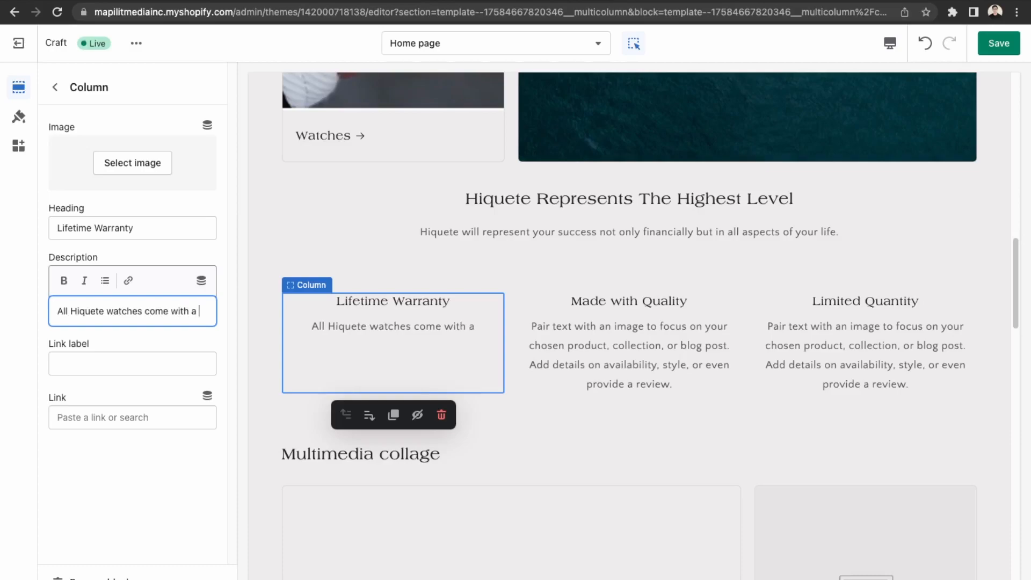
text(life)
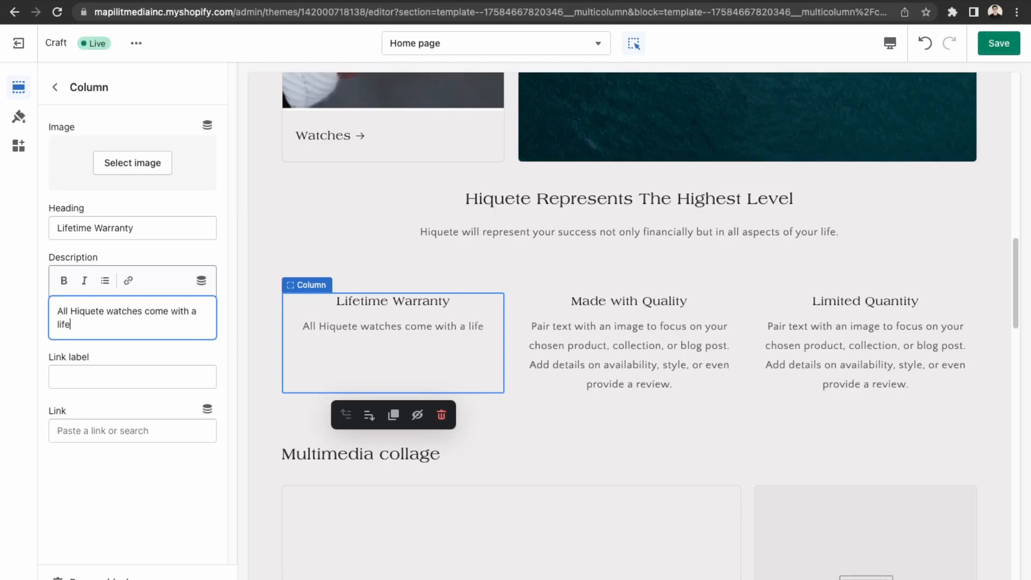
text(time warran)
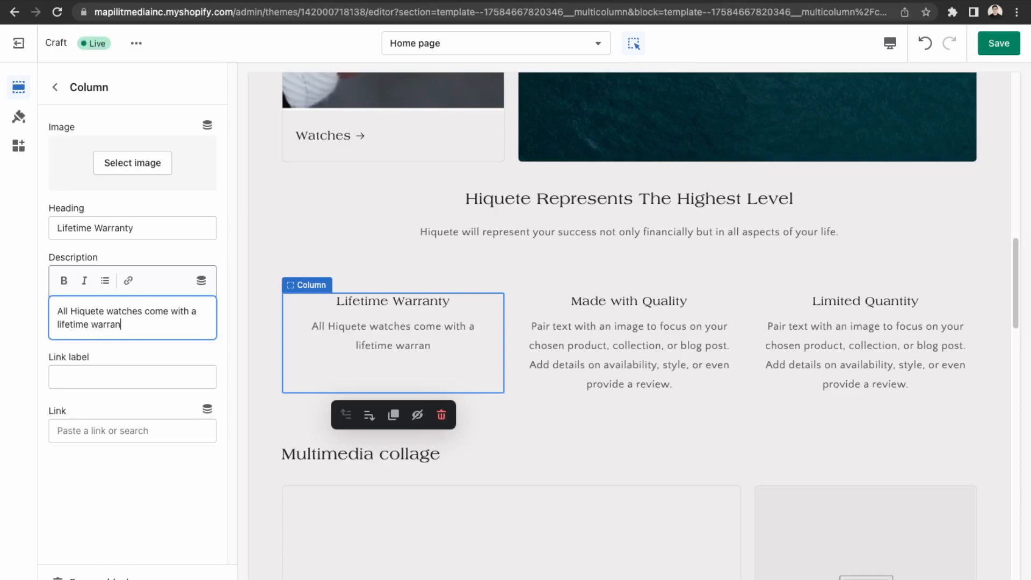
text(ty to )
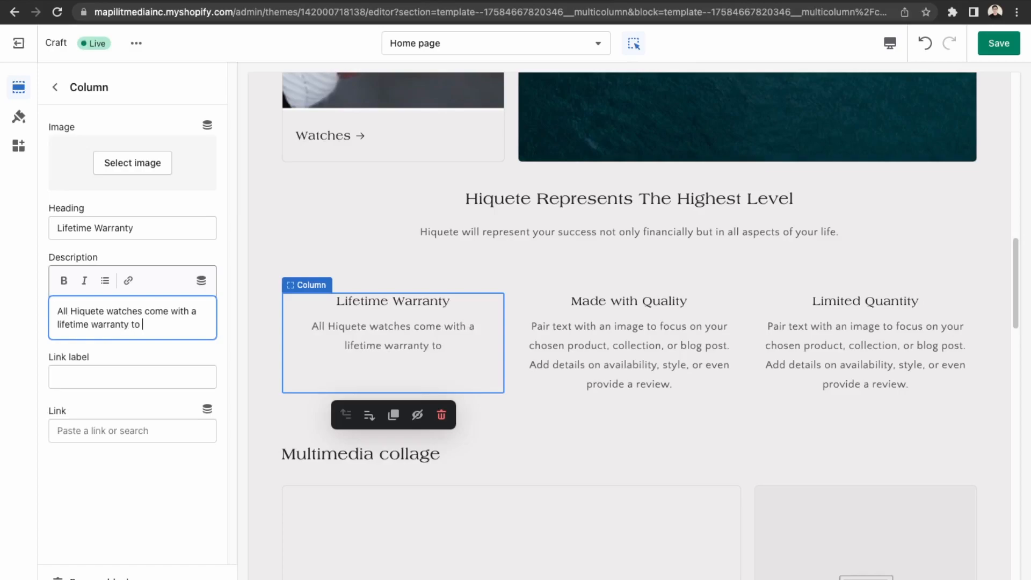
text(ensur)
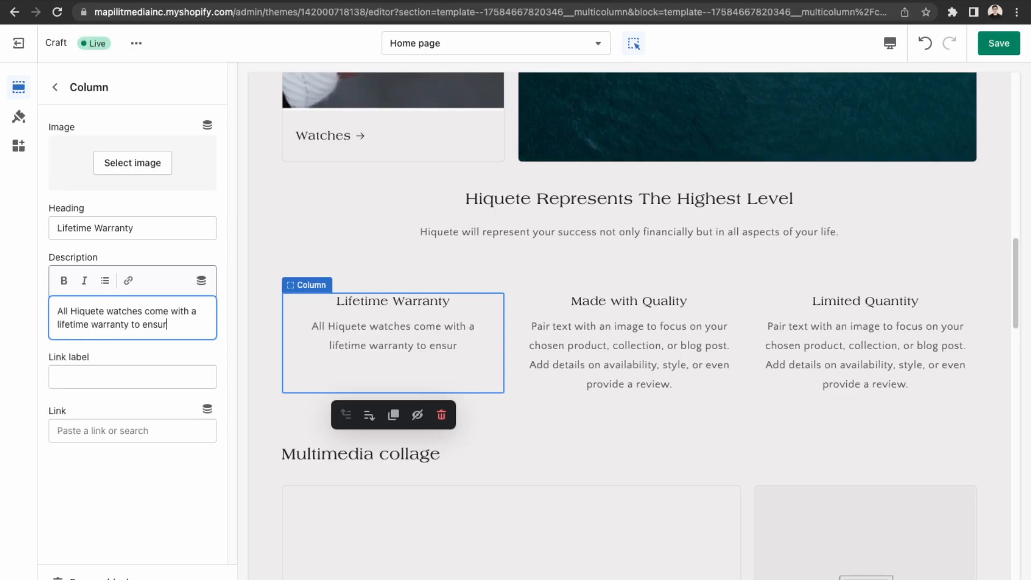
text(e it's )
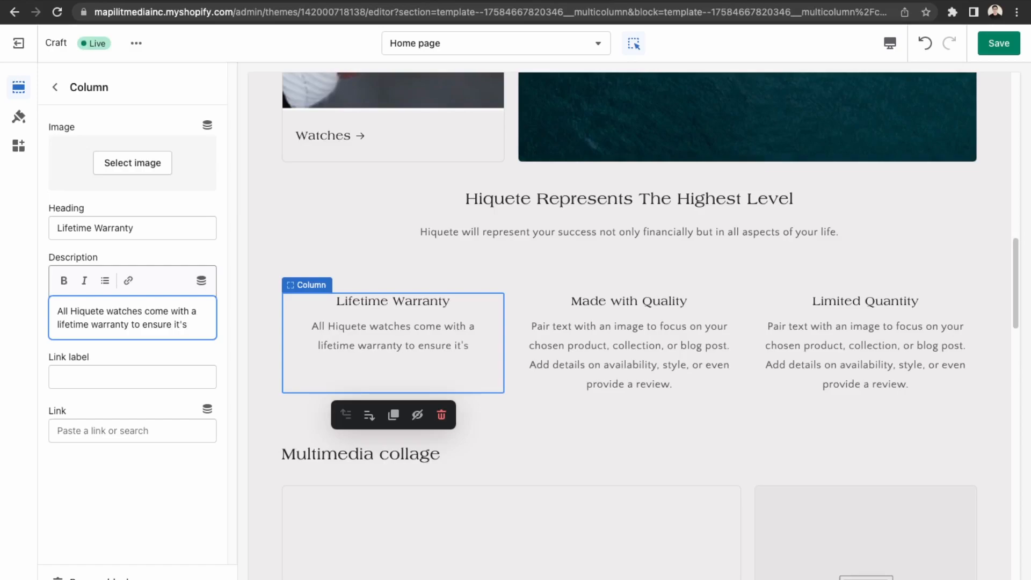
text(perfomr)
key(BackSpace)
key(BackSpace)
text(rming it's best through your)
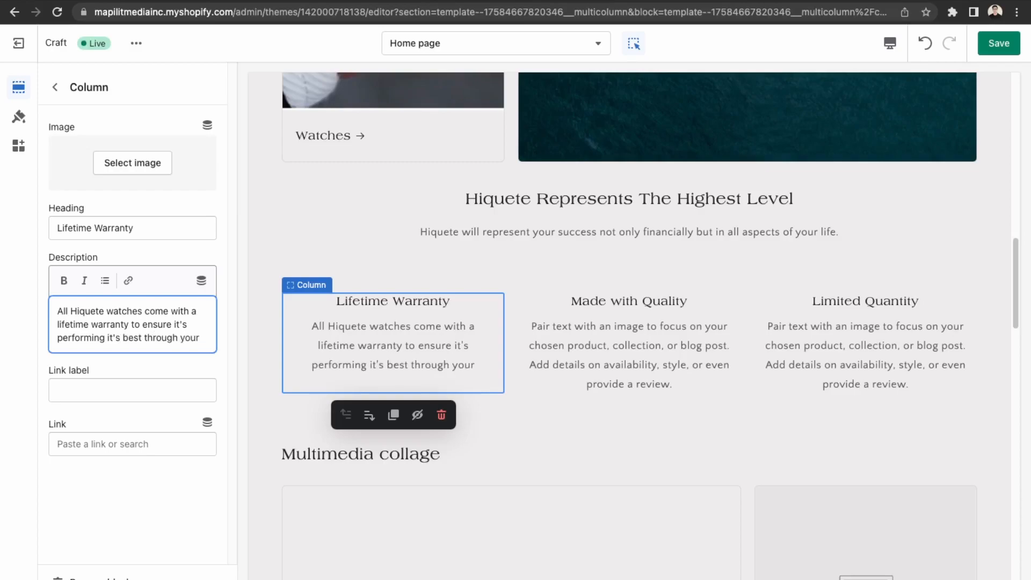
text( life.)
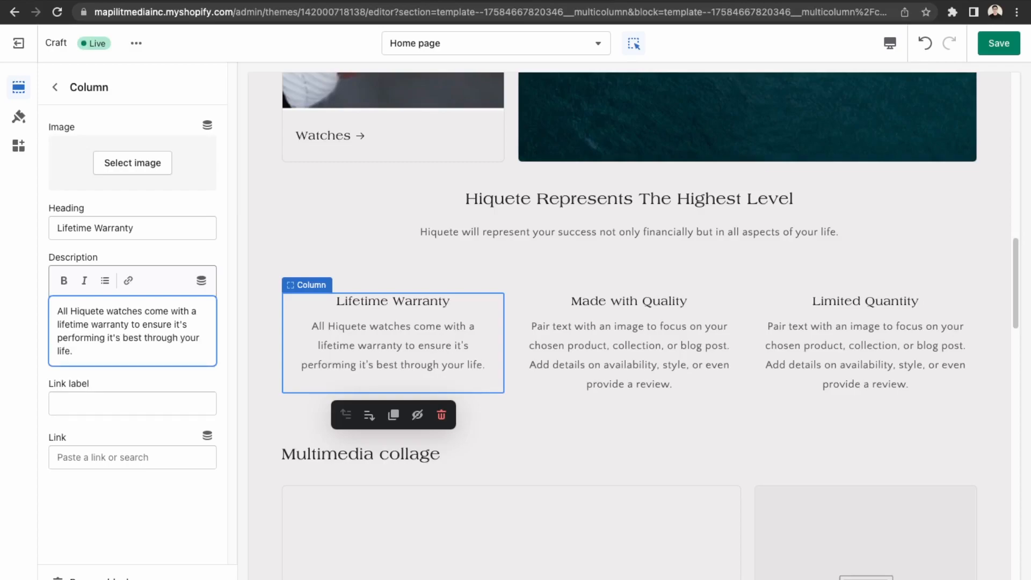
Set the Made with Quality description to 'Only the best metals… craftsmen with over 200+ years as a leading brand.'.
click(650, 354)
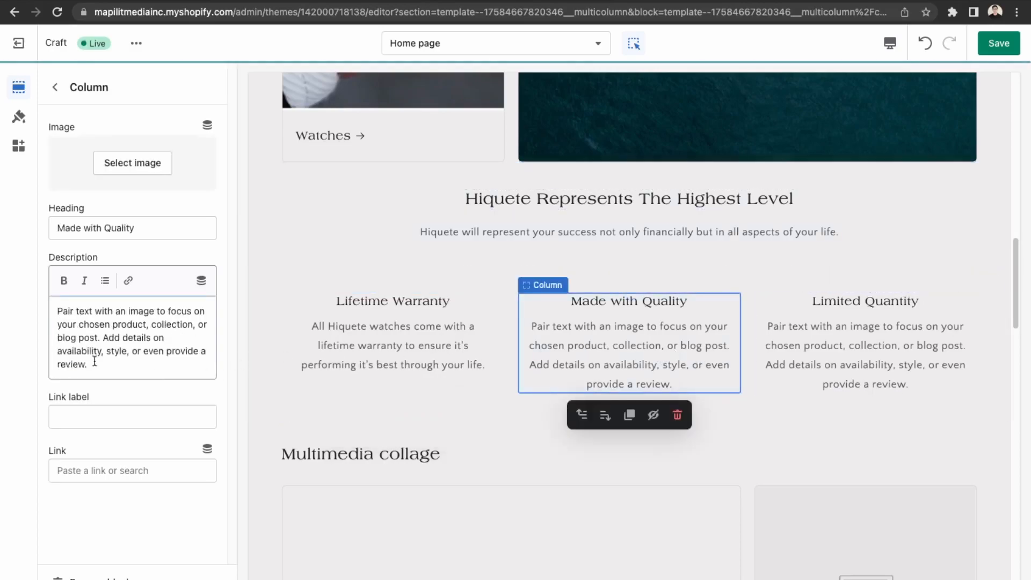
drag(95, 361, 0, 293)
text(Only th)
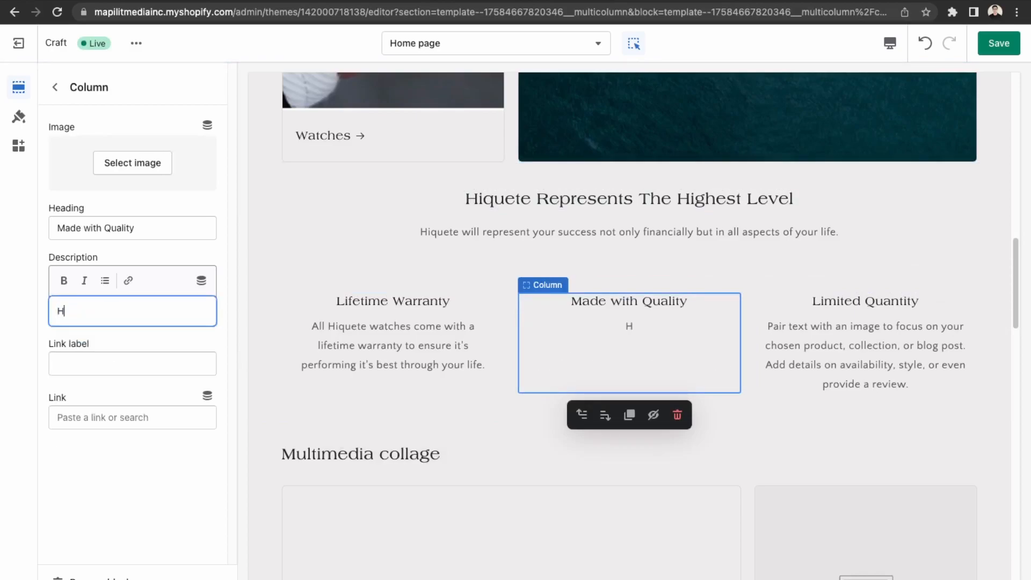
text(e best )
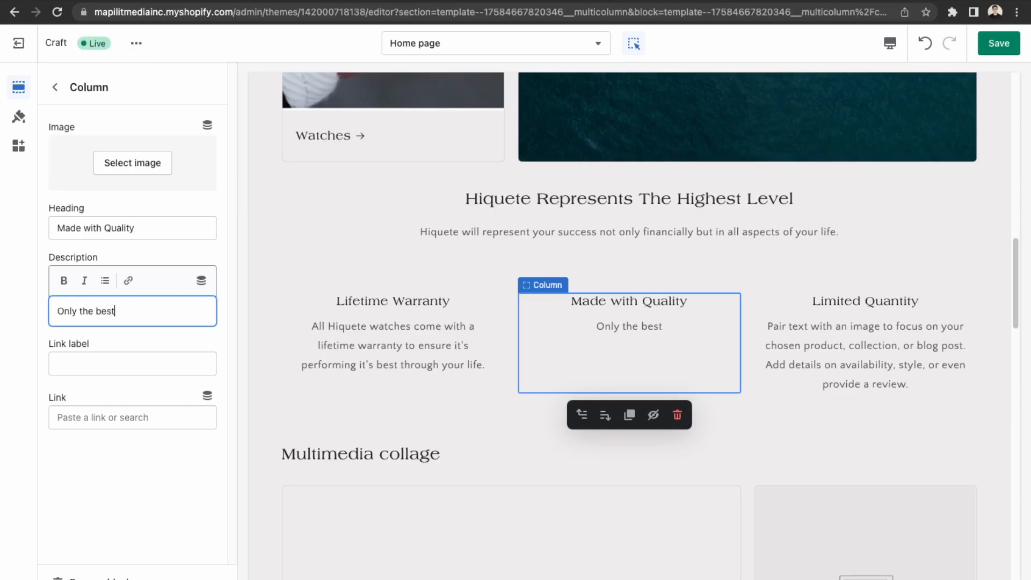
text(metals are u)
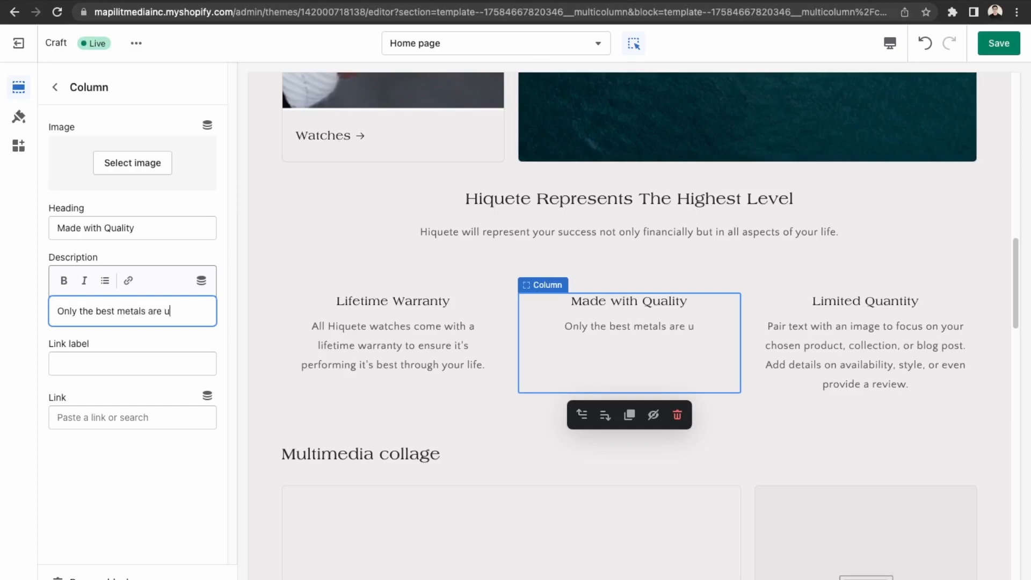
text(sed )
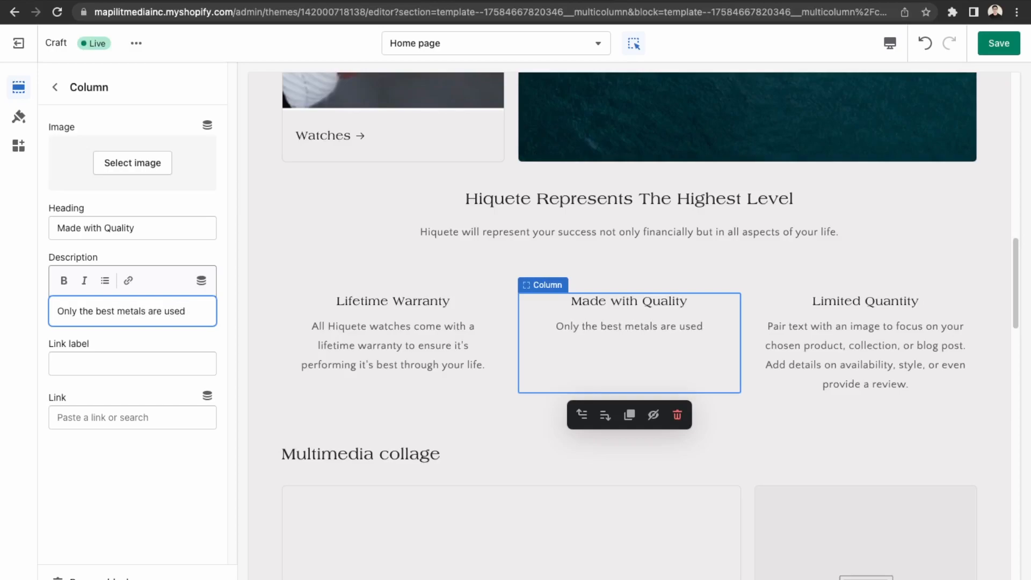
text(by o)
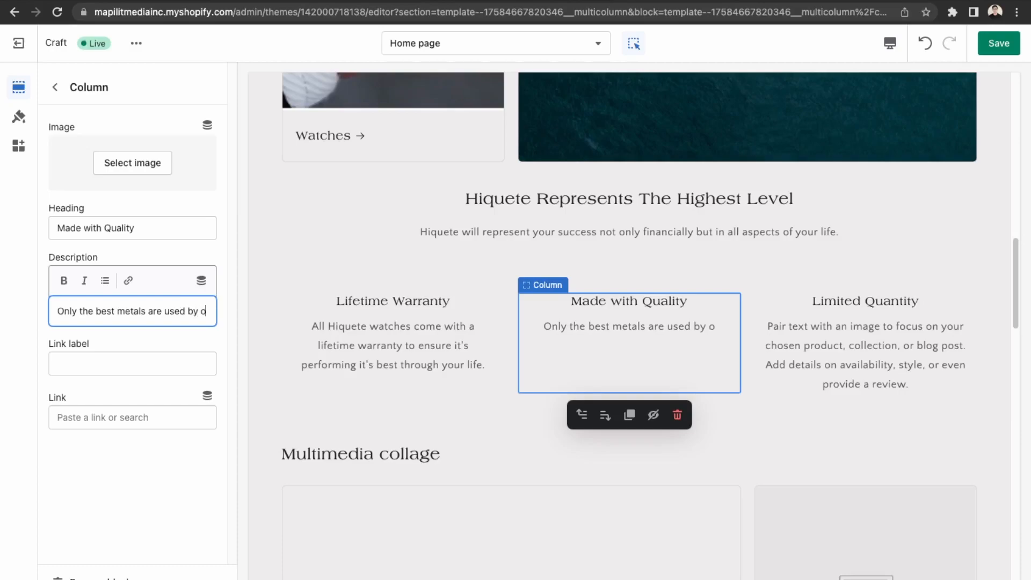
text(ur talented )
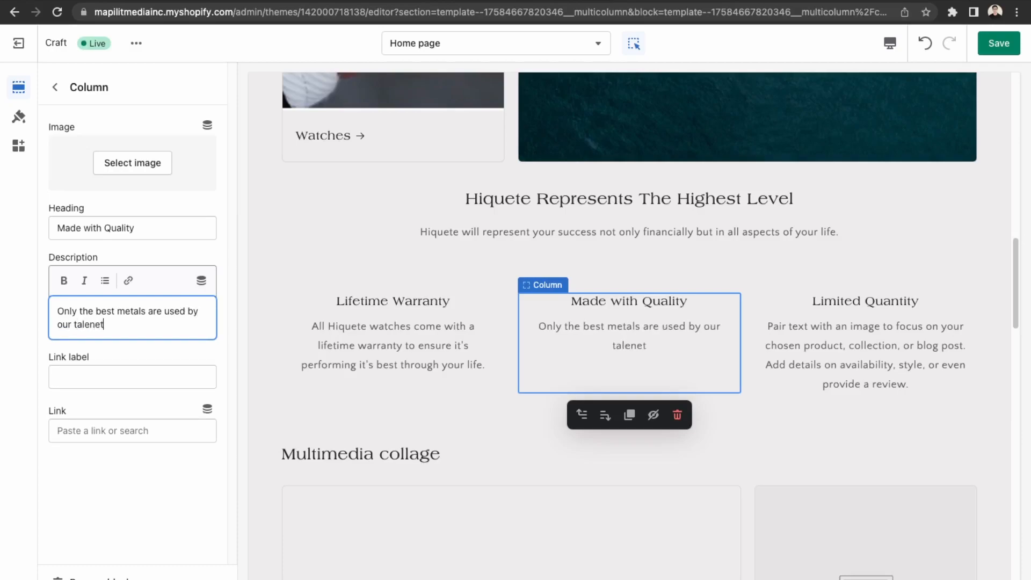
text(craft)
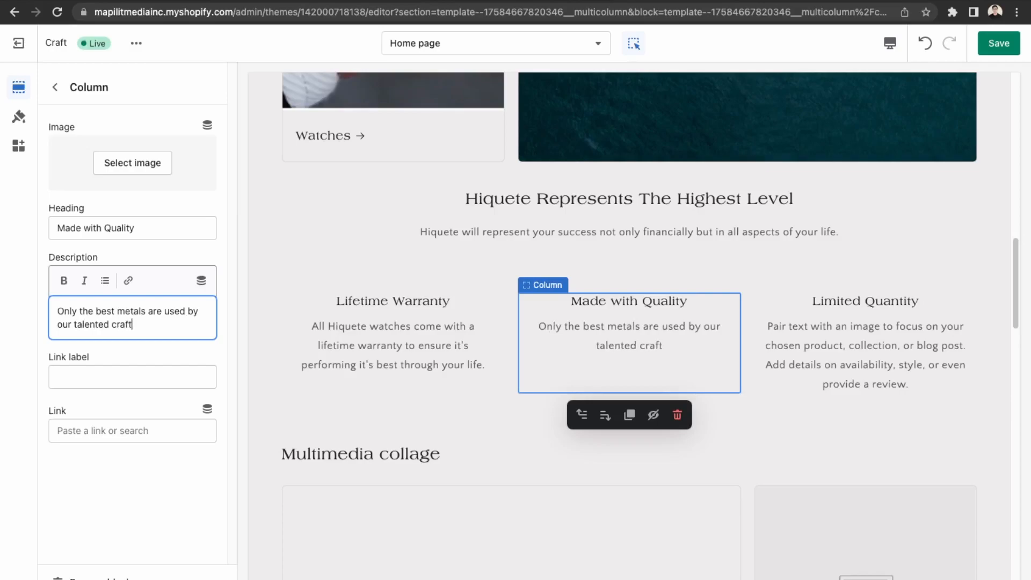
text(sman)
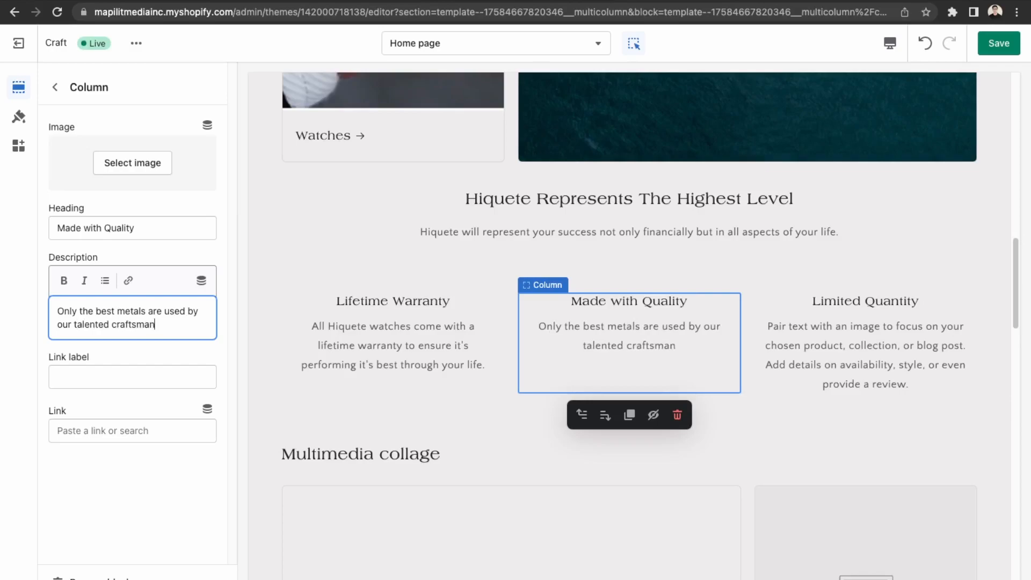
text( with over 2)
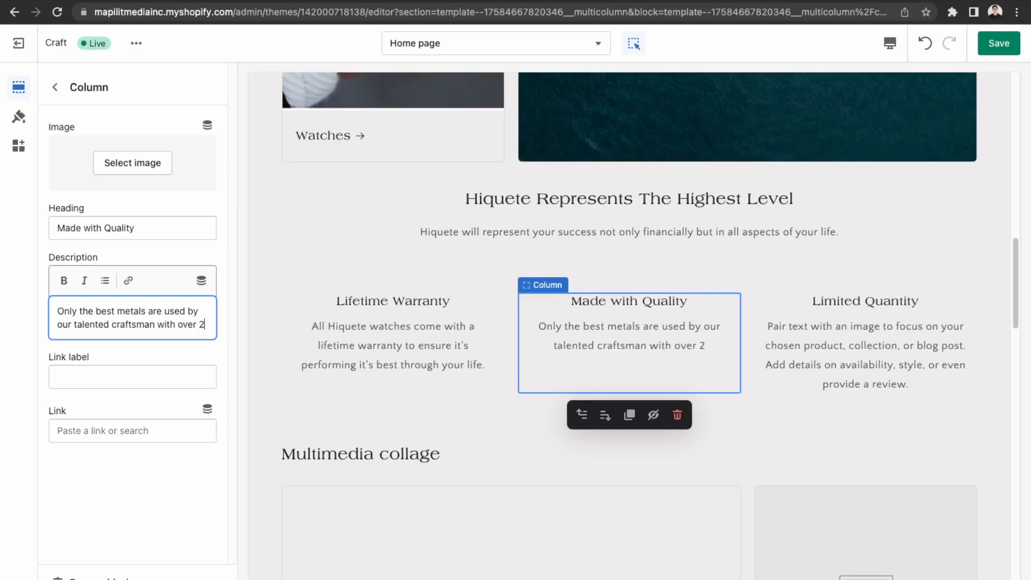
text(00+)
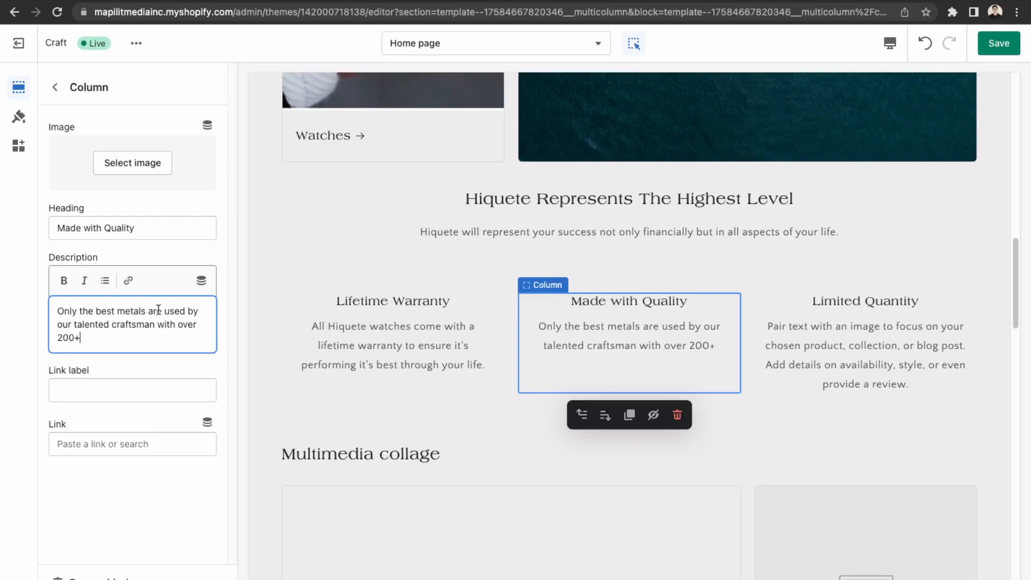
key(BackSpace)
key(BackSpace)
text(en with over 200+ years in the)
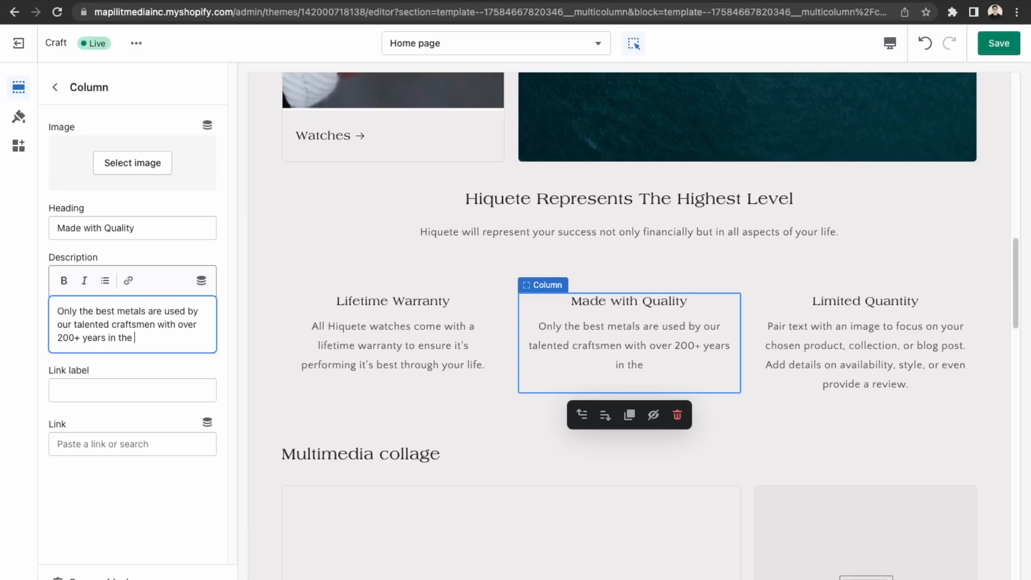
key(BackSpace)
key(BackSpace)
key(BackSpace)
key(BackSpace)
key(BackSpace)
key(BackSpace)
text(as a leading brand.)
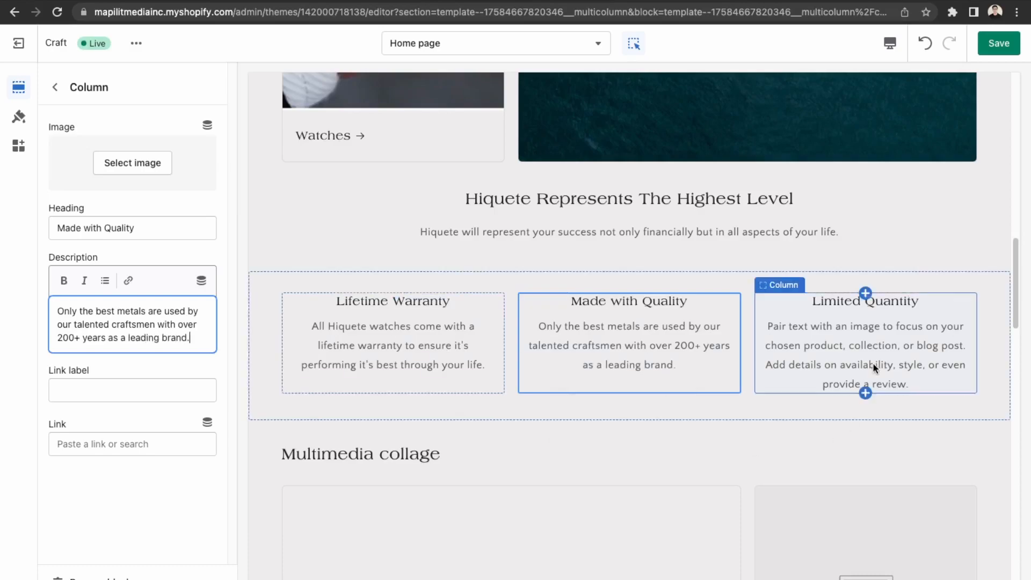
Set the Limited Quantity description to 'All watches are made to order… to be an ambassador of Hiquete.'.
click(872, 362)
drag(120, 361, 55, 304)
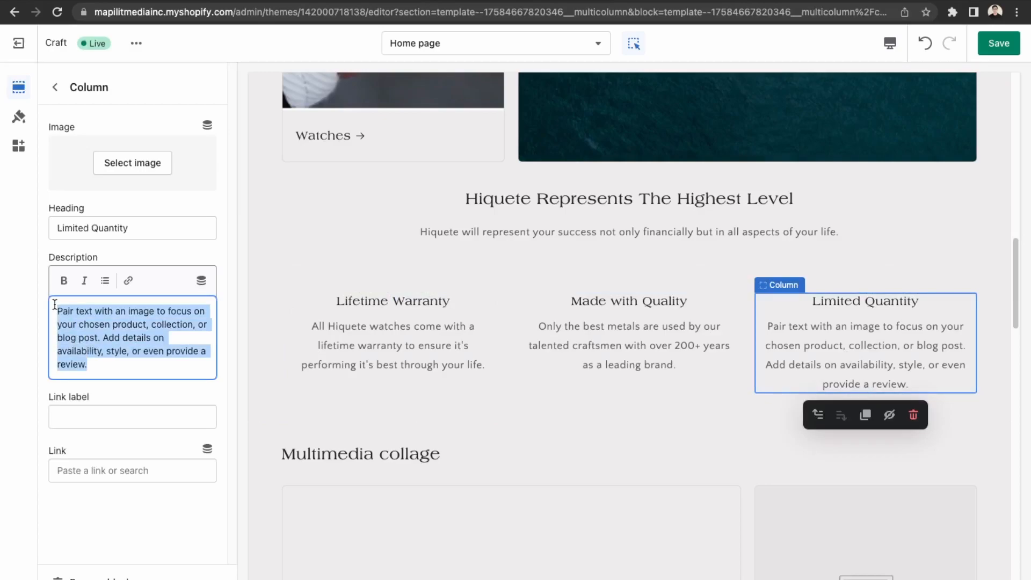
text(Only)
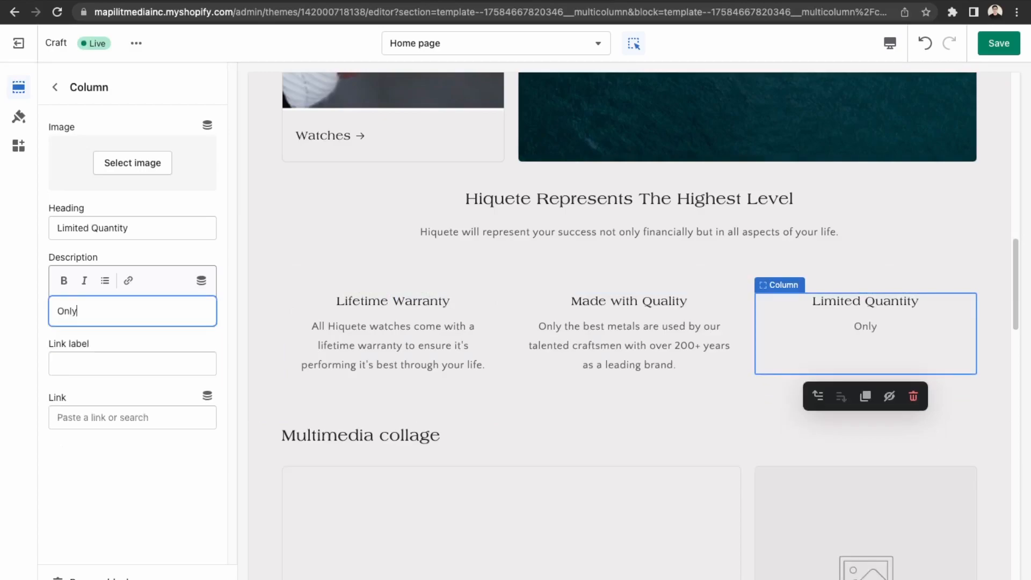
key(BackSpace)
key(BackSpace)
key(BackSpace)
key(BackSpace)
text(All watches )
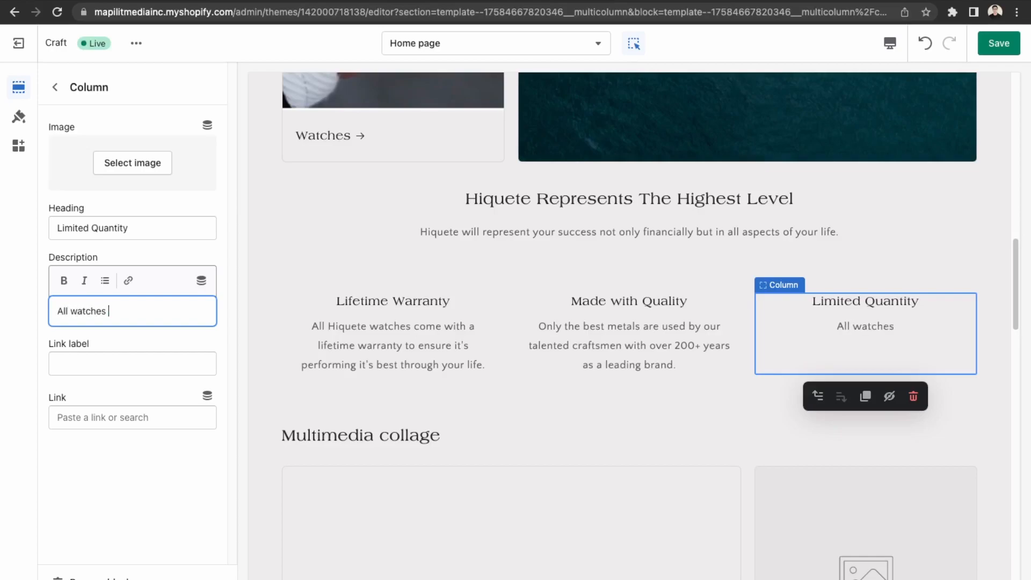
text(are ma)
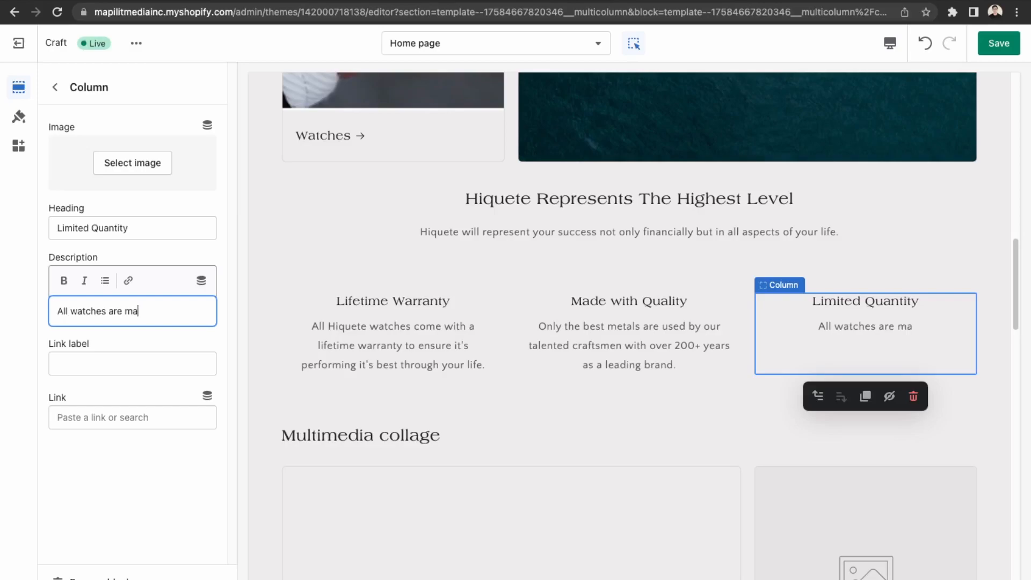
text(de to o)
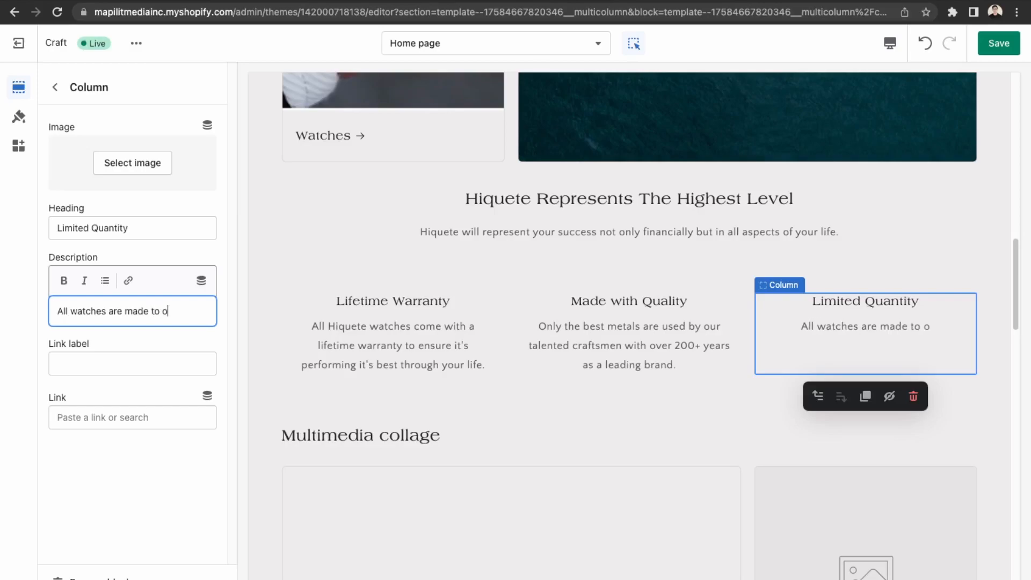
text(rder and a)
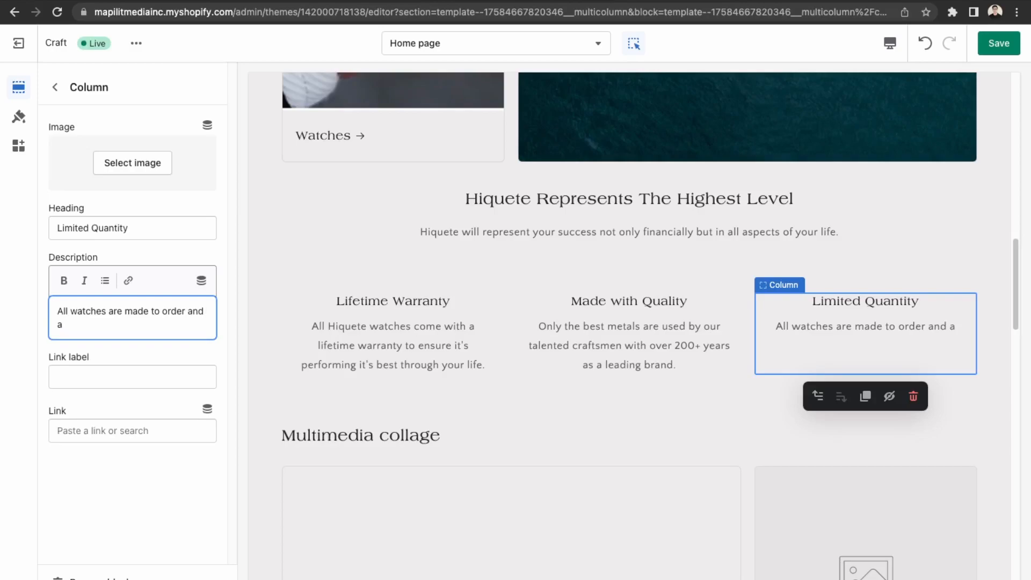
text( screening process is )
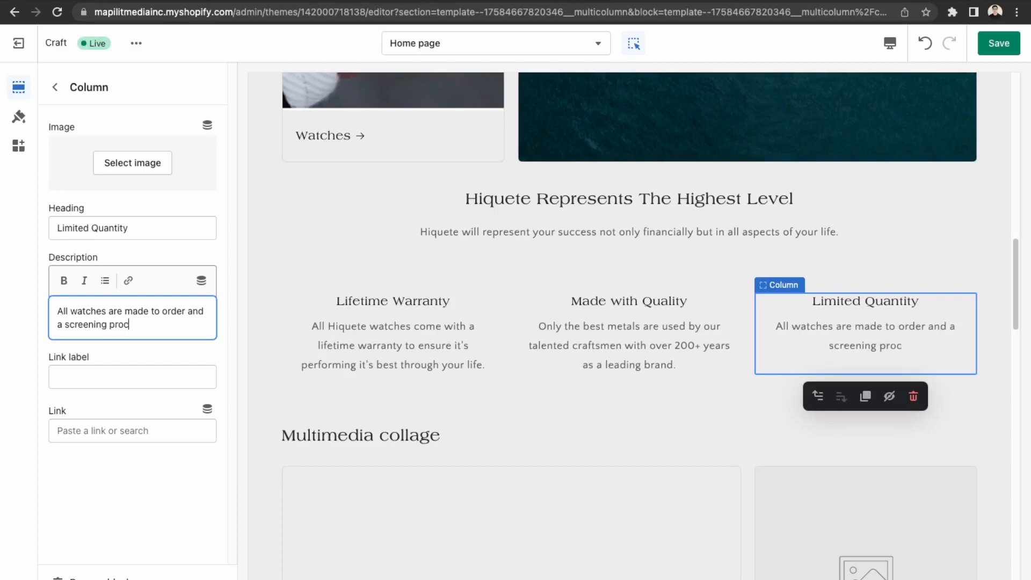
text(require)
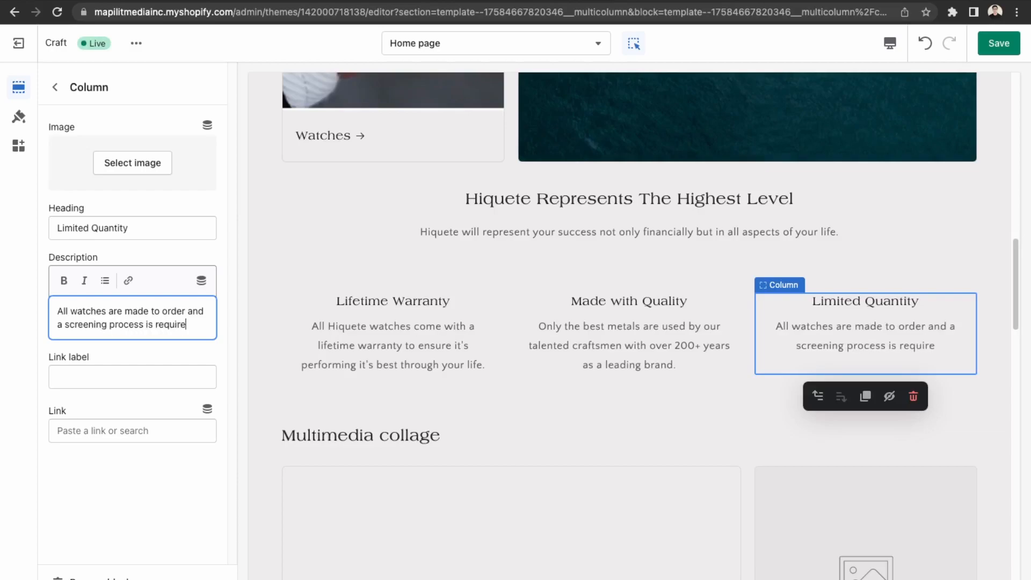
text(d to )
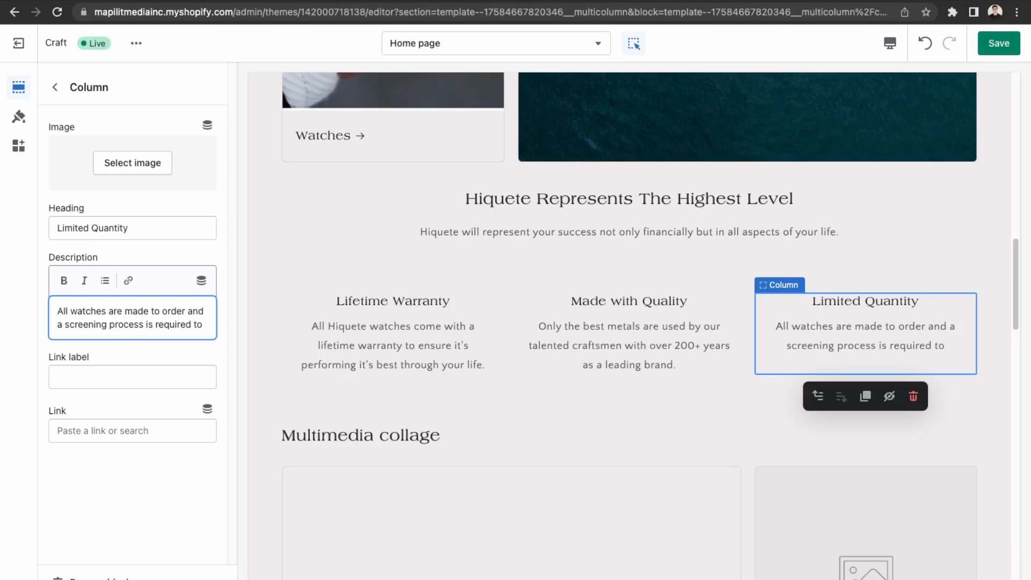
text(determine )
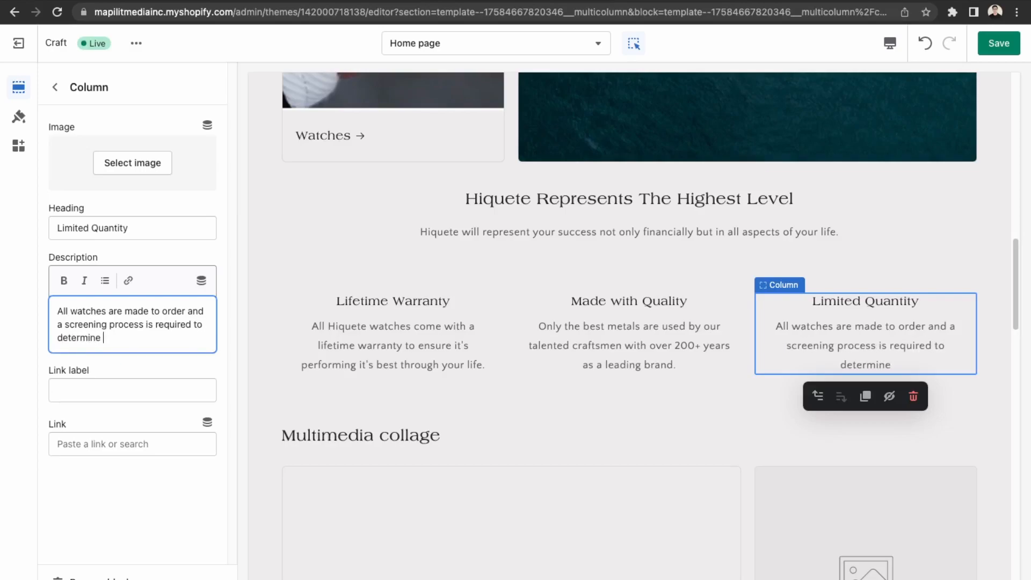
text(if you'r)
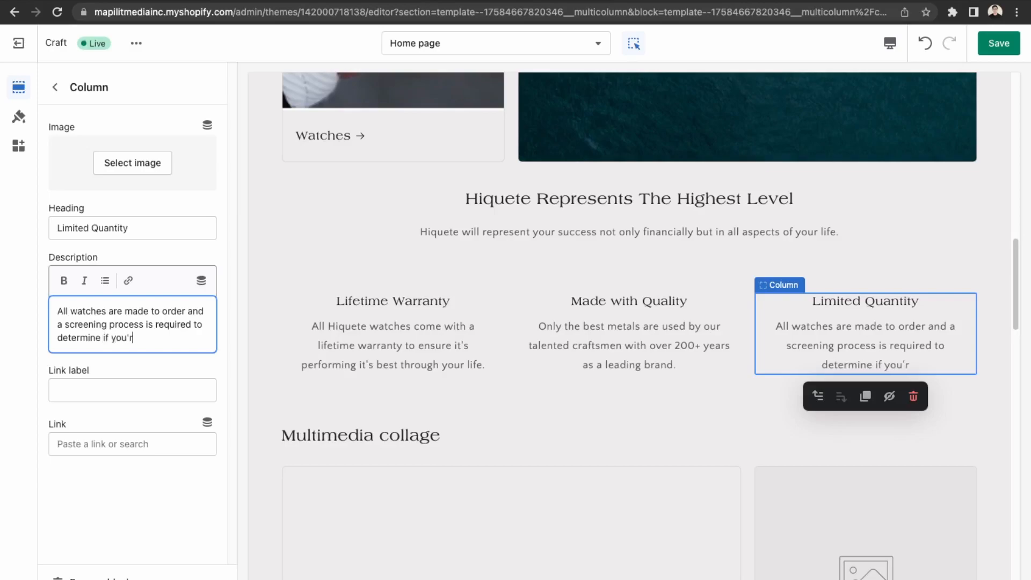
text(e the right fit fo)
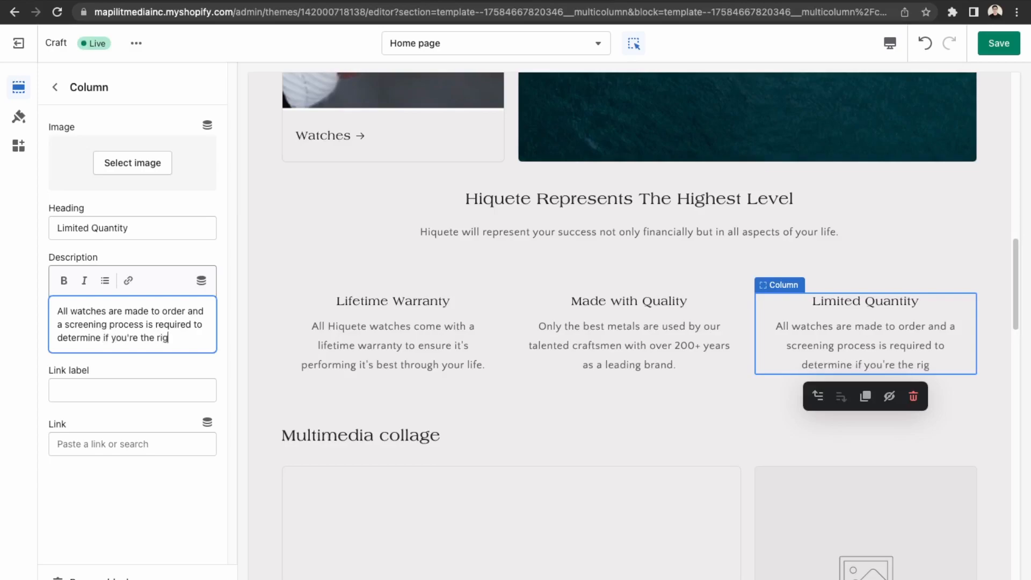
key(BackSpace)
key(BackSpace)
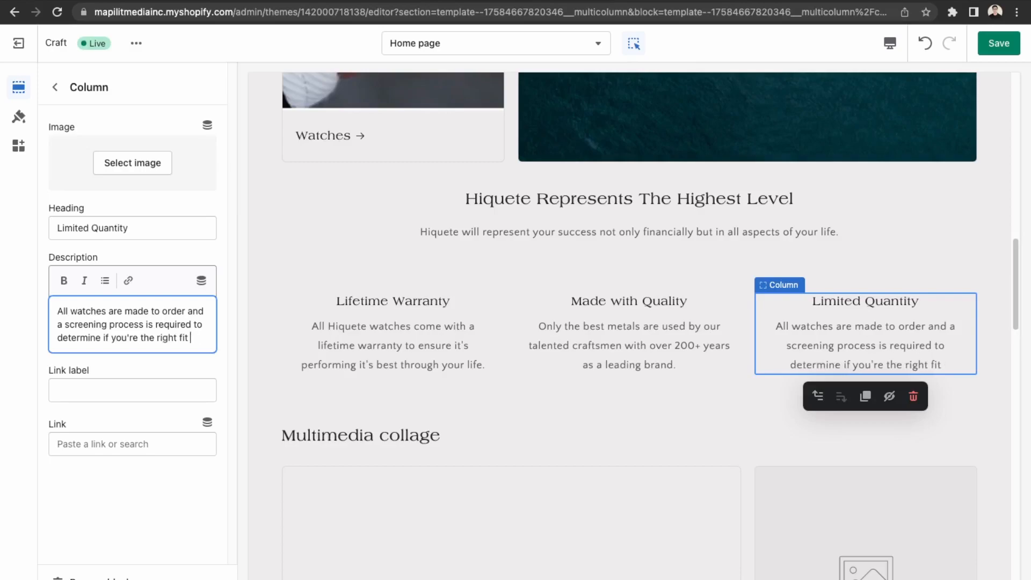
text(to)
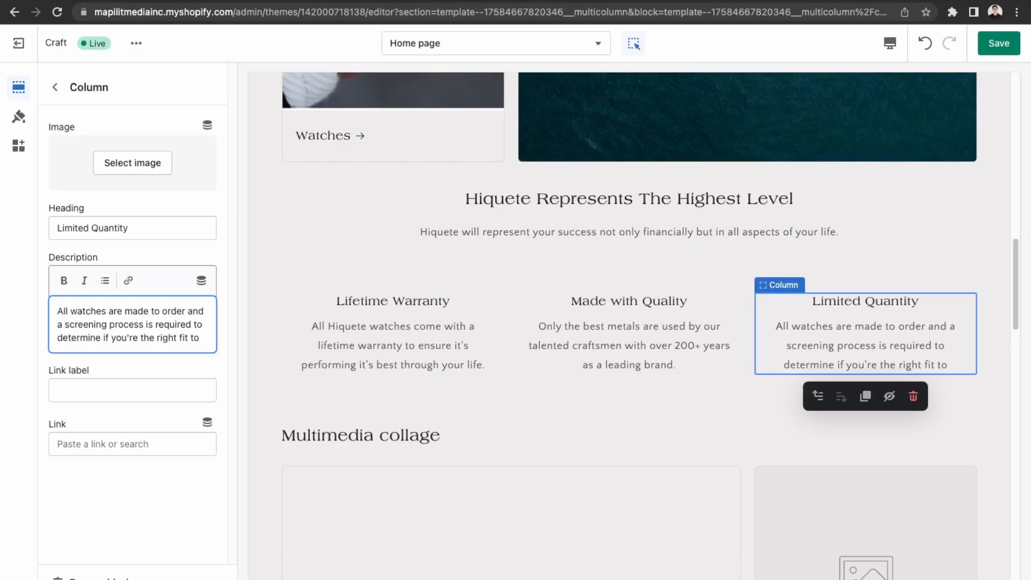
text(be)
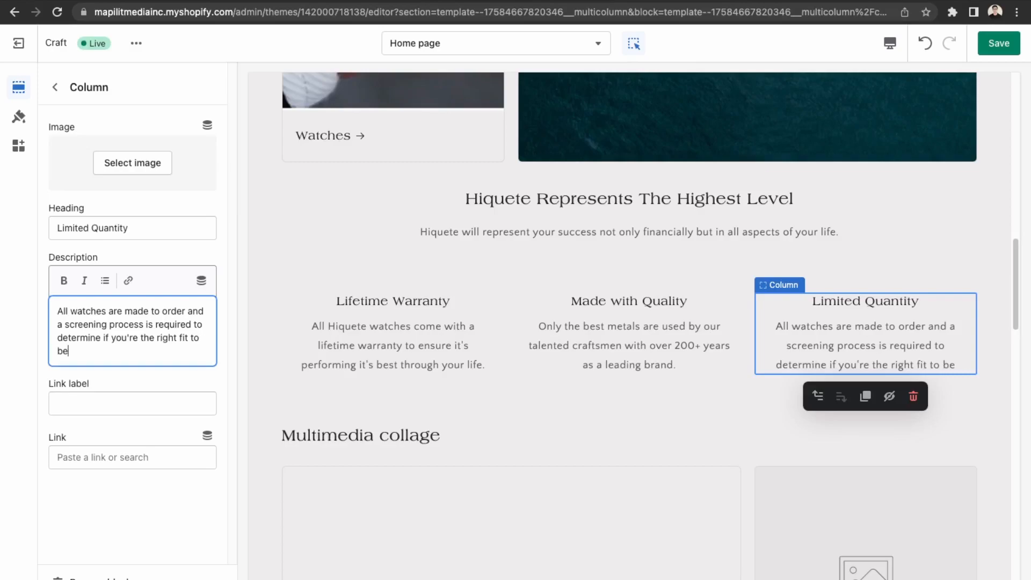
text( an ambass)
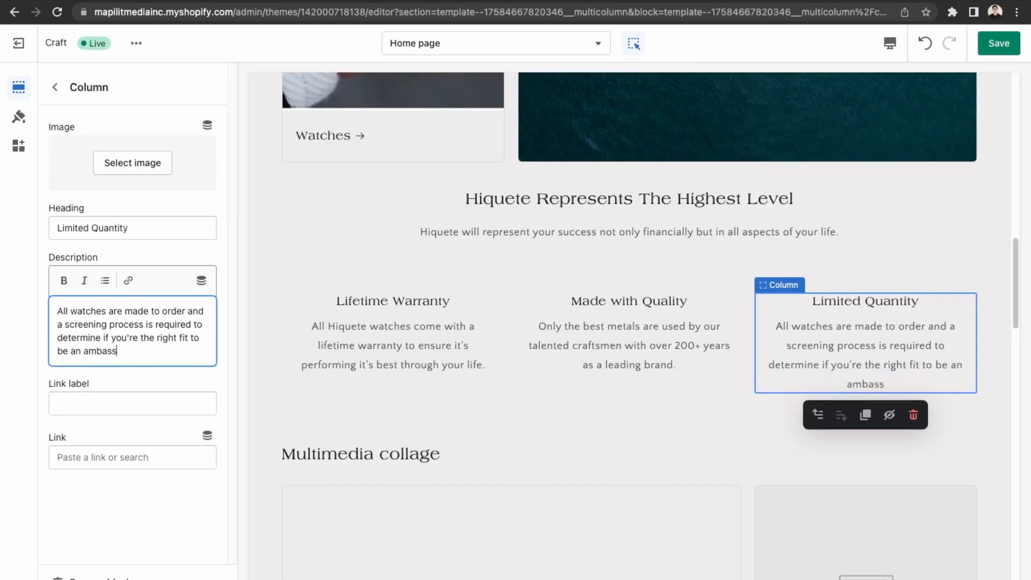
text(ador of Hiquete.)
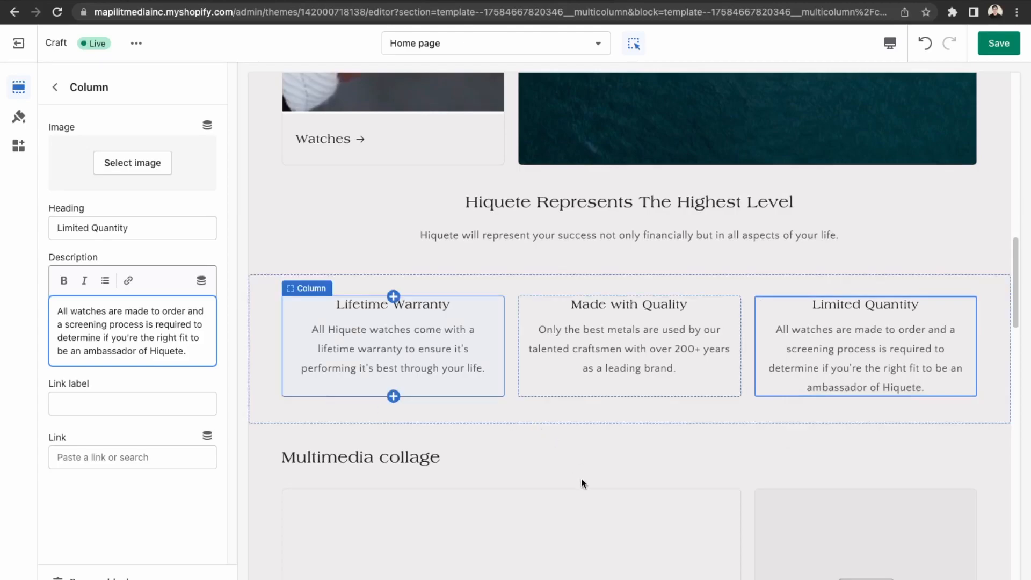
scroll(587, 468, down, 2)
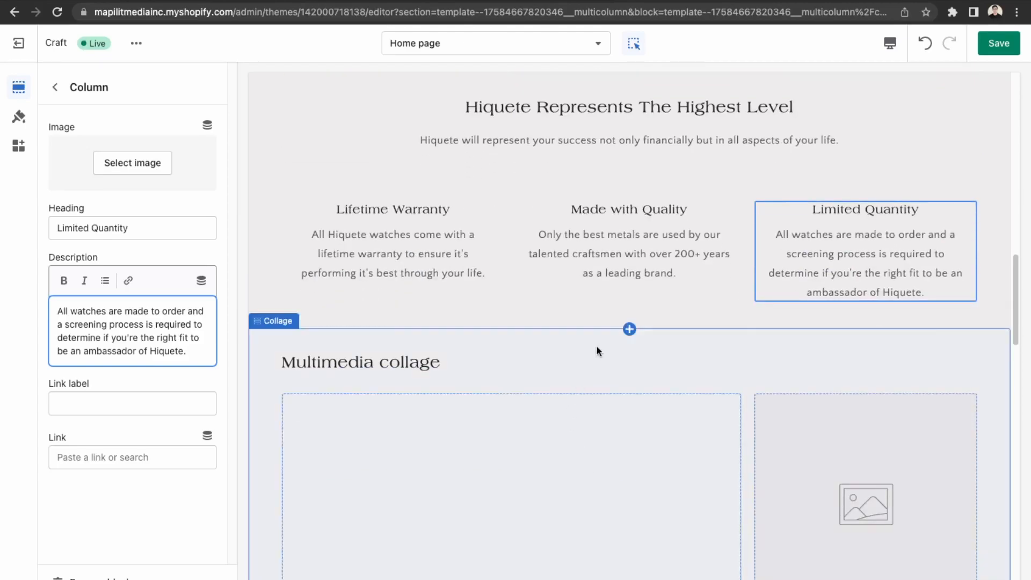
Inspect the Multimedia collage settings, then toggle the second Multicolumn section hidden and visible again.
click(338, 344)
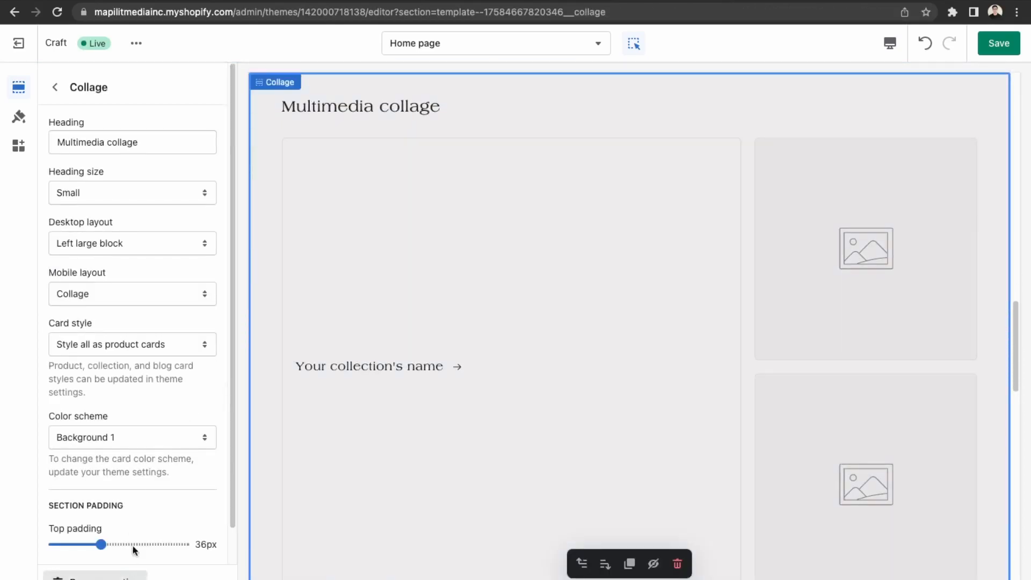
click(54, 87)
scroll(127, 362, down, 3)
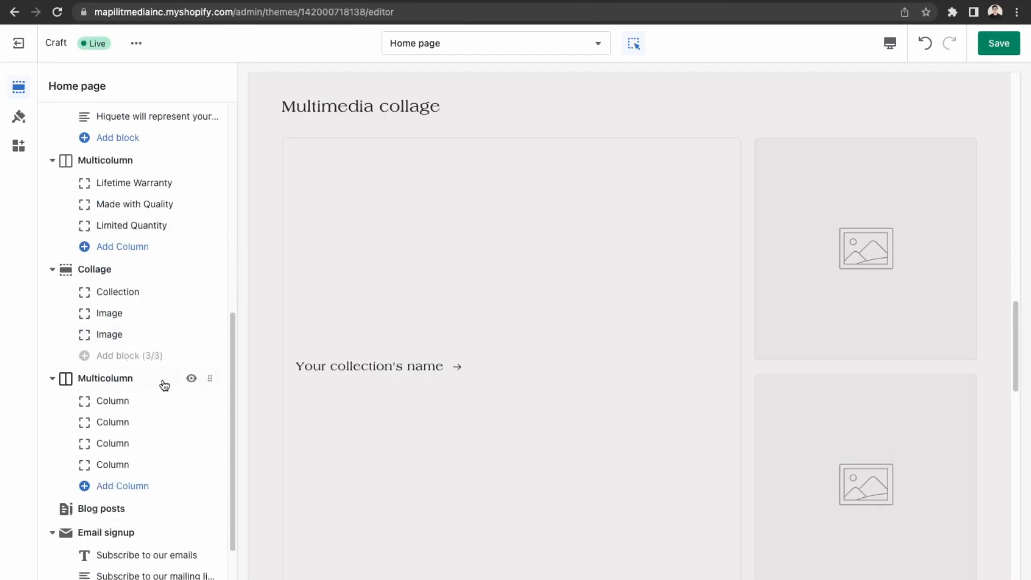
click(192, 379)
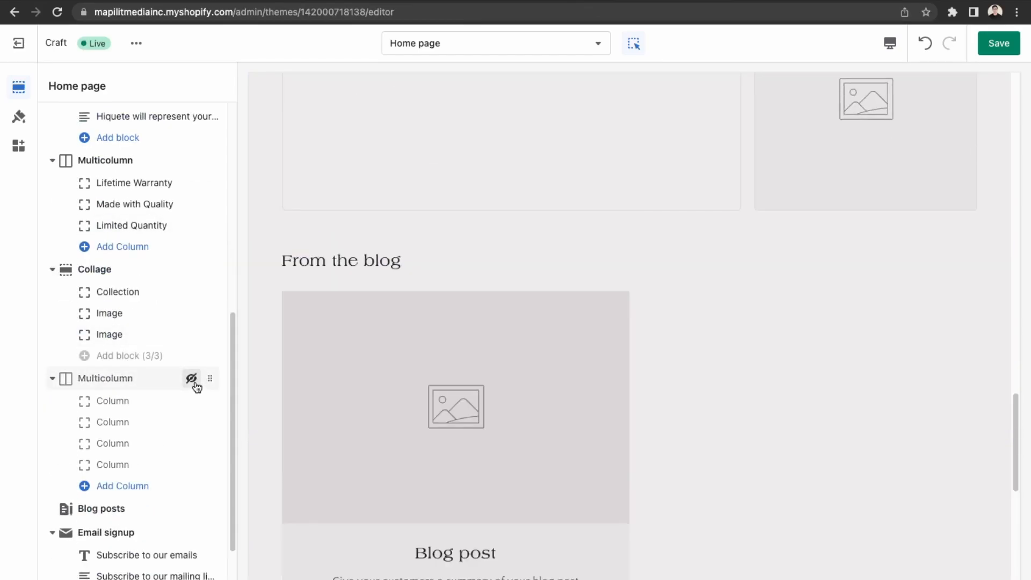
scroll(459, 359, up, 8)
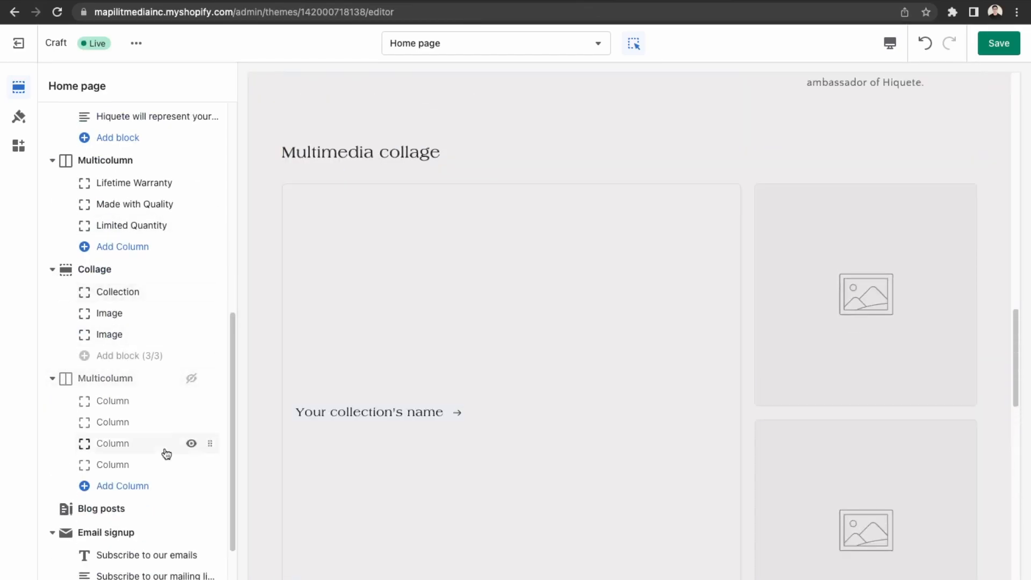
click(192, 380)
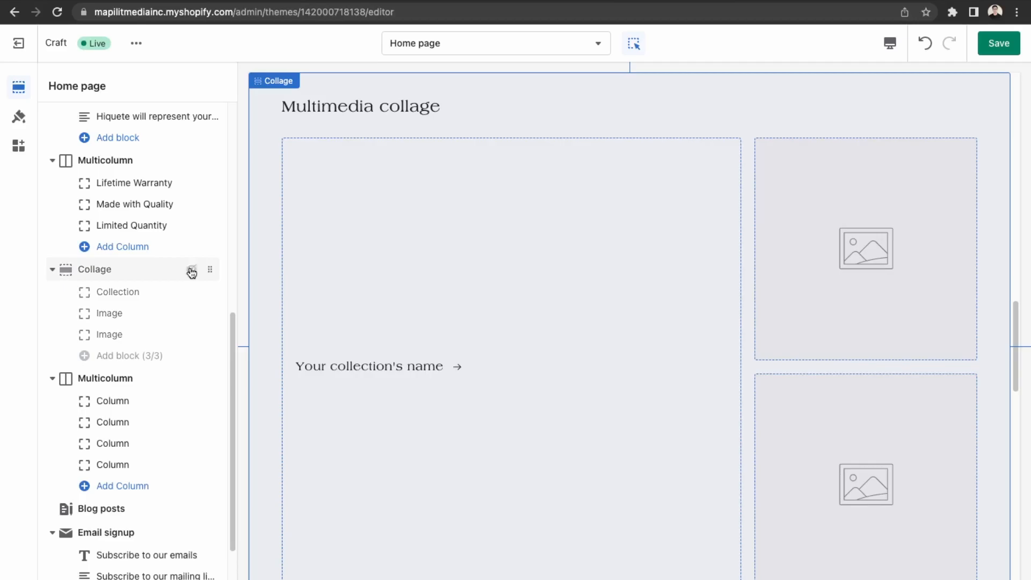
Hide the Multimedia collage and second Multicolumn sections, then review the home page preview.
click(191, 270)
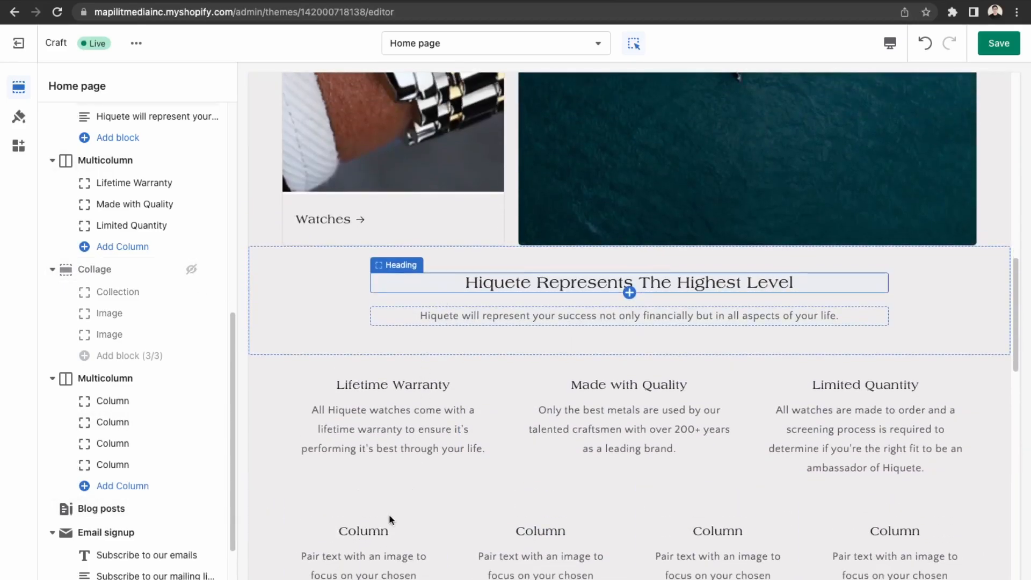
click(188, 382)
scroll(482, 440, down, 2)
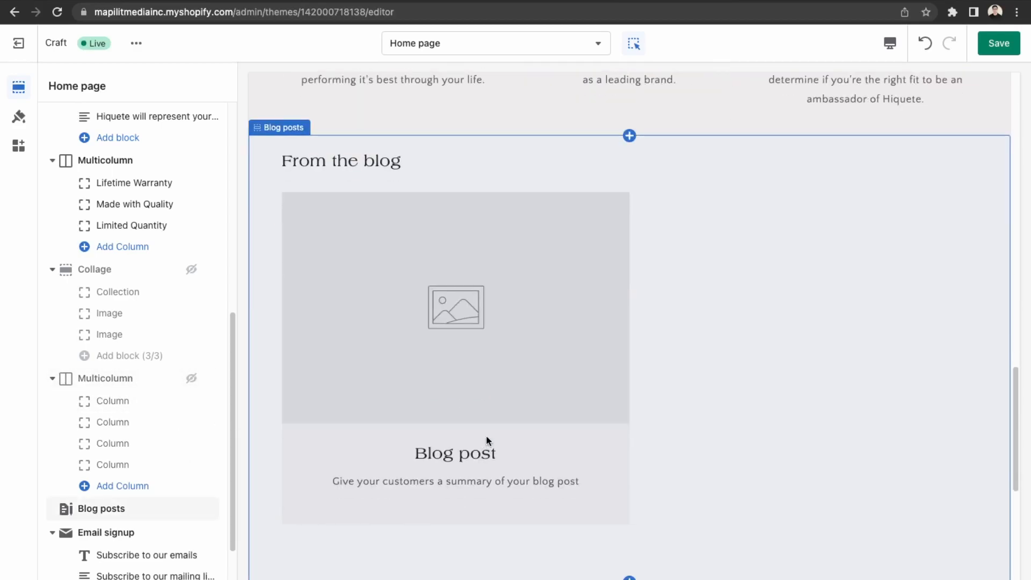
scroll(446, 384, down, 5)
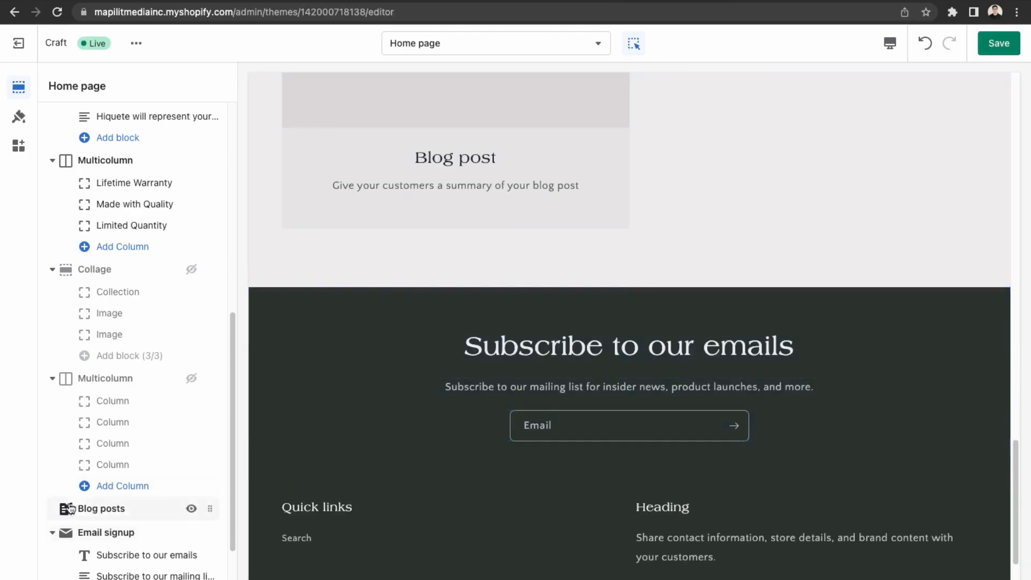
scroll(132, 483, down, 2)
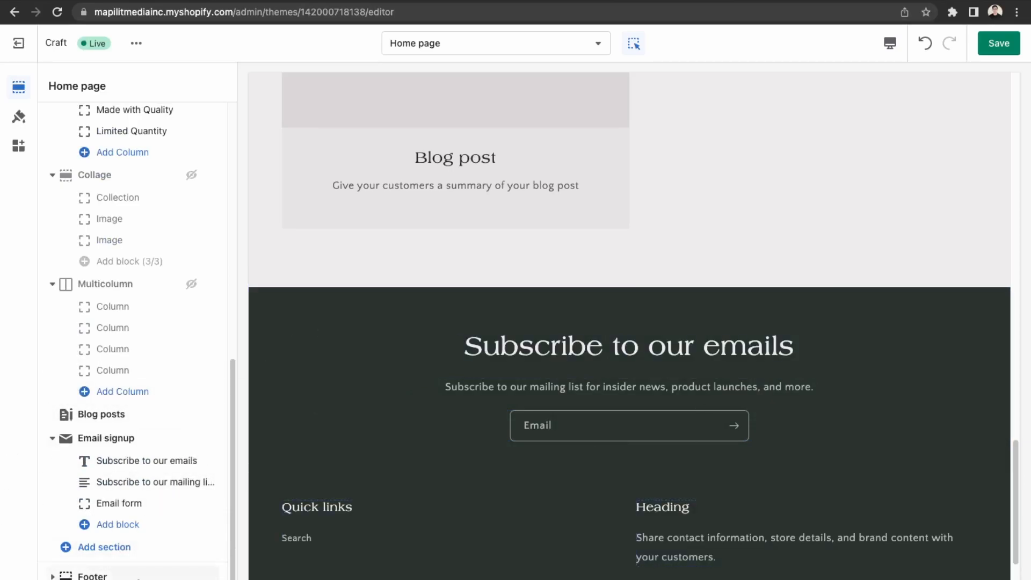
scroll(582, 398, up, 15)
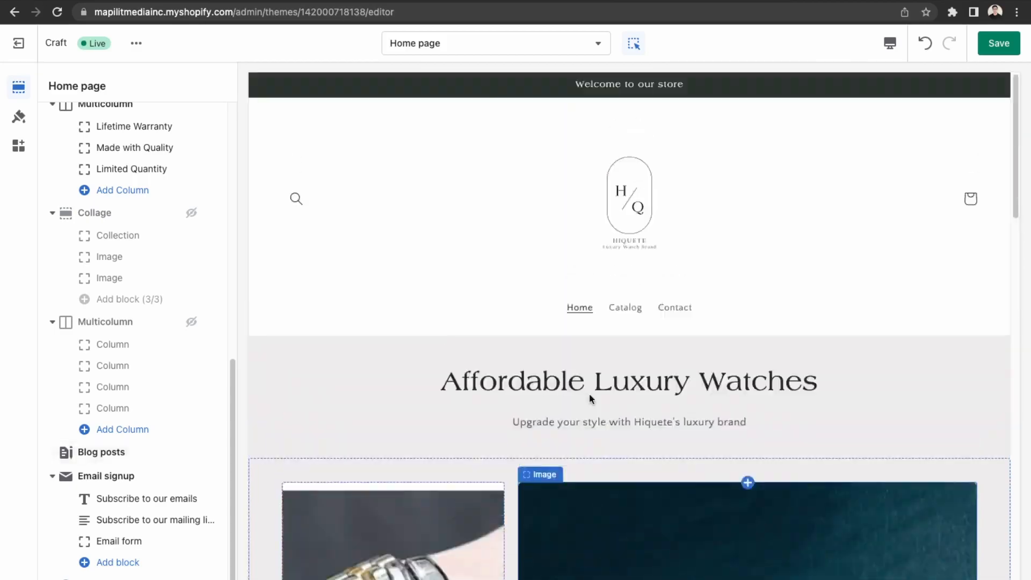
scroll(591, 388, down, 4)
scroll(557, 421, down, 8)
scroll(556, 421, up, 10)
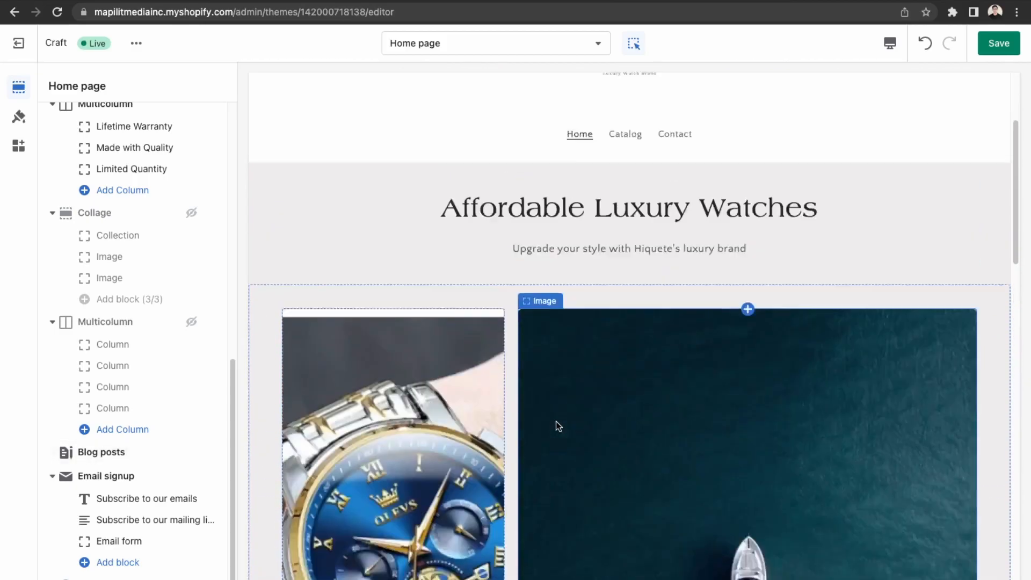
scroll(475, 406, up, 2)
scroll(474, 406, down, 6)
scroll(475, 406, up, 4)
Save the theme changes and go to the Online Store Navigation page.
click(1014, 47)
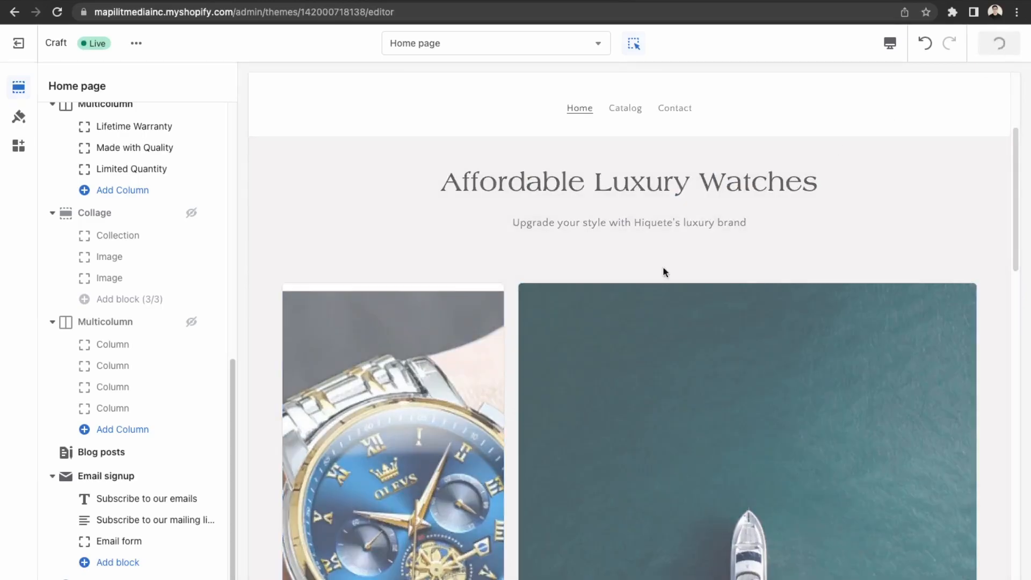
scroll(597, 388, up, 4)
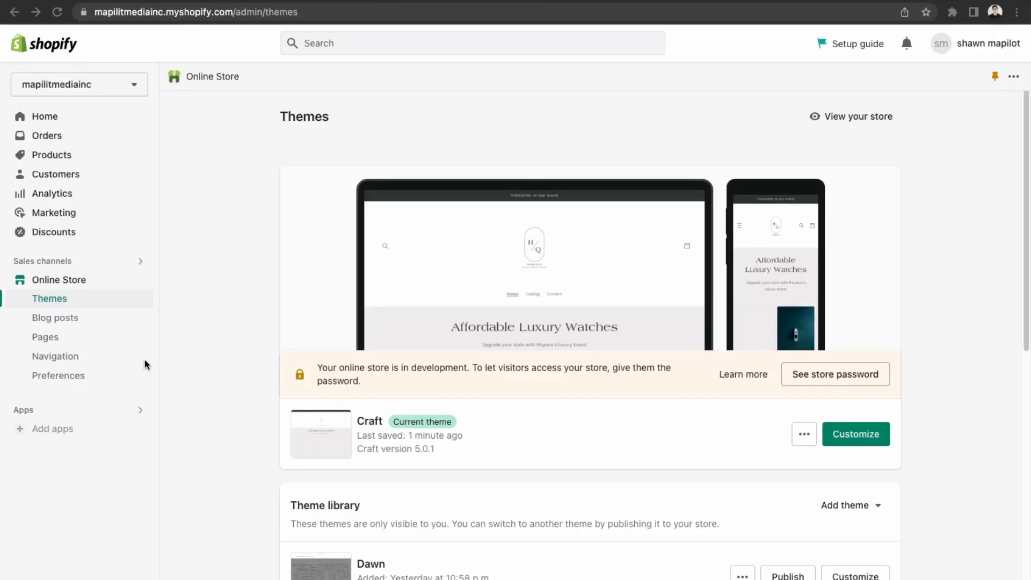
click(69, 361)
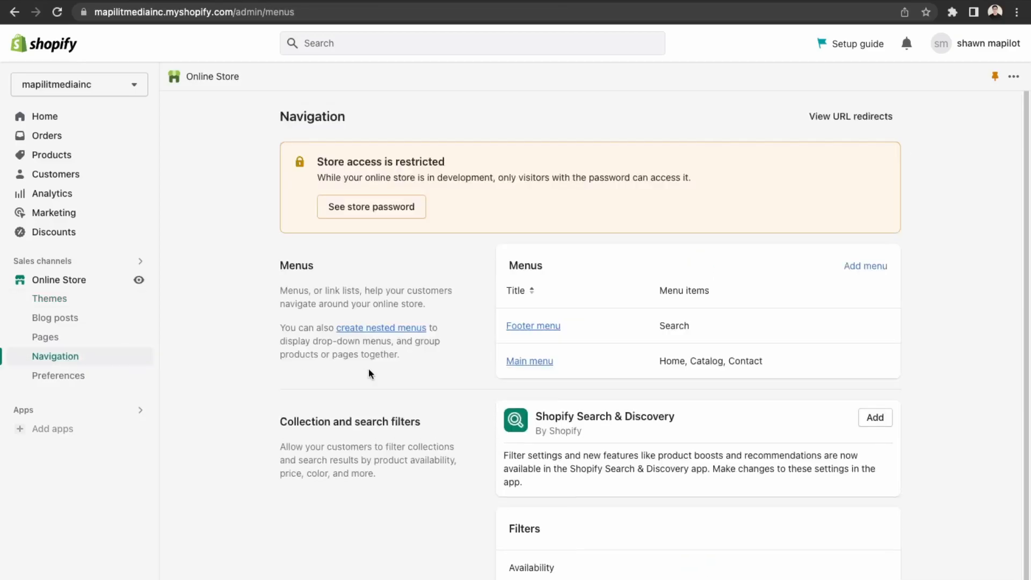
Add a 'Watches' item to the Main menu linked to the Watches collection.
click(530, 361)
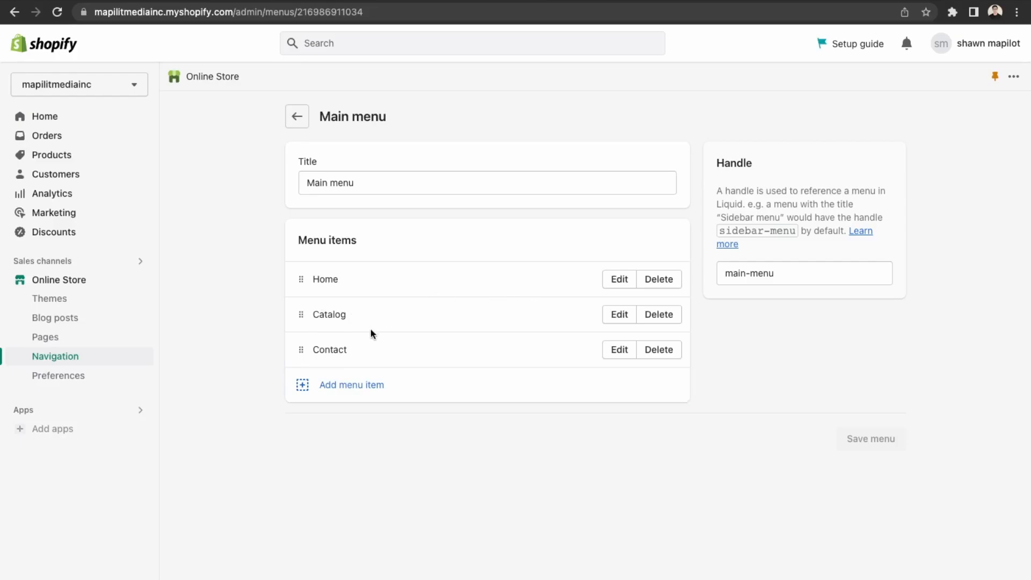
click(362, 383)
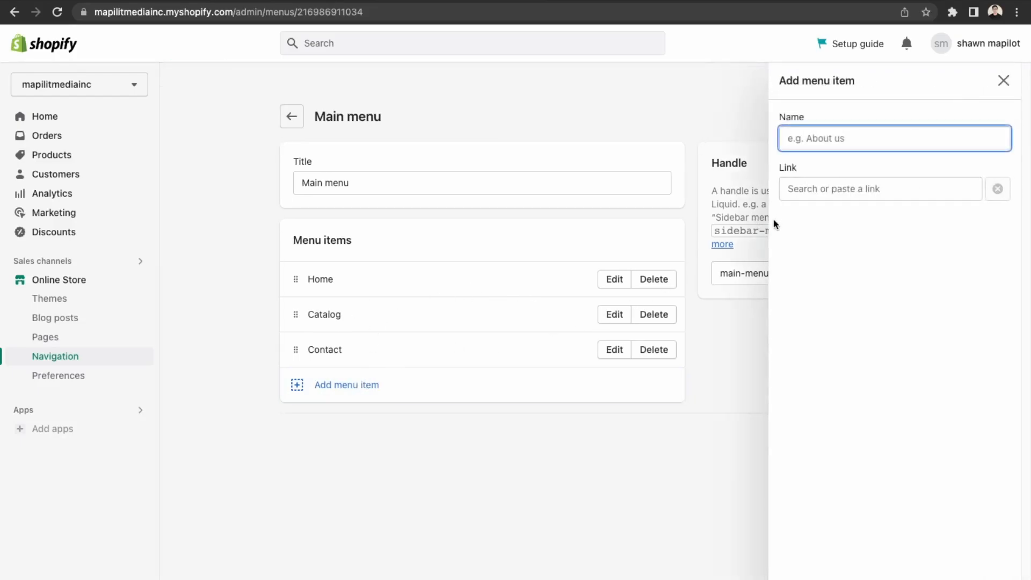
text(Watches)
click(810, 190)
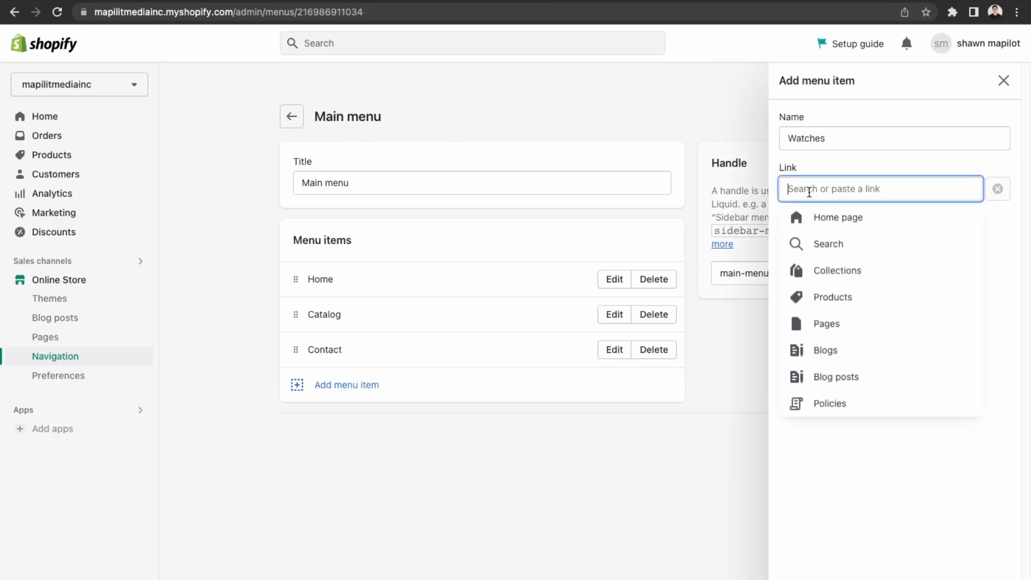
click(818, 271)
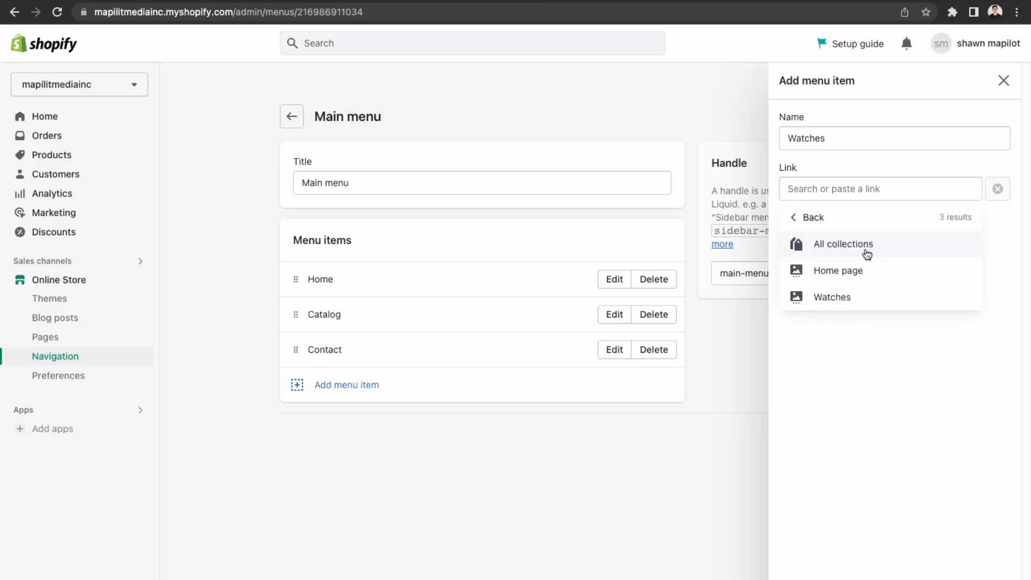
click(849, 298)
click(995, 575)
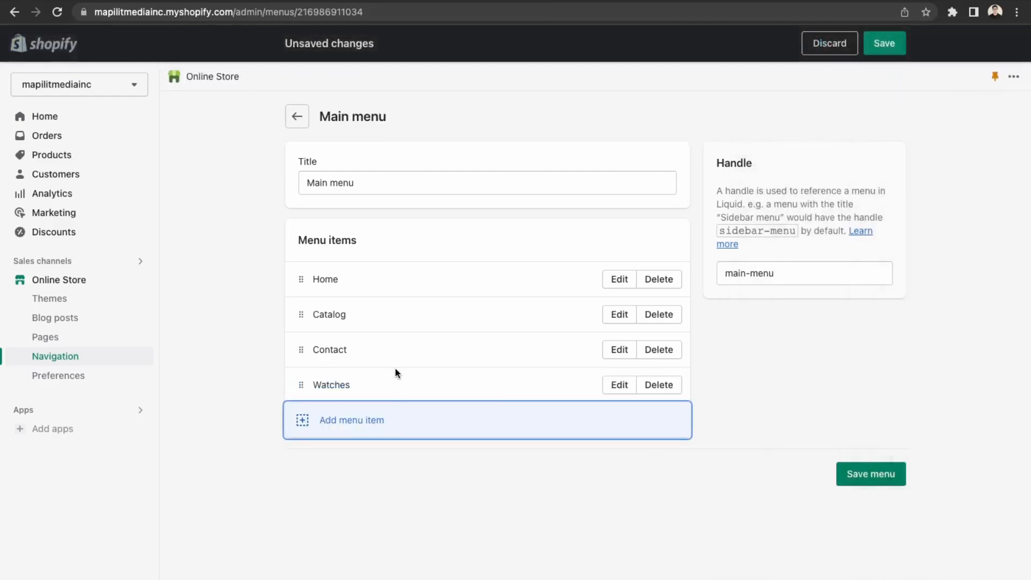
Move Watches right after Home, delete the Catalog item, and save the Main menu.
drag(300, 388, 307, 329)
click(667, 356)
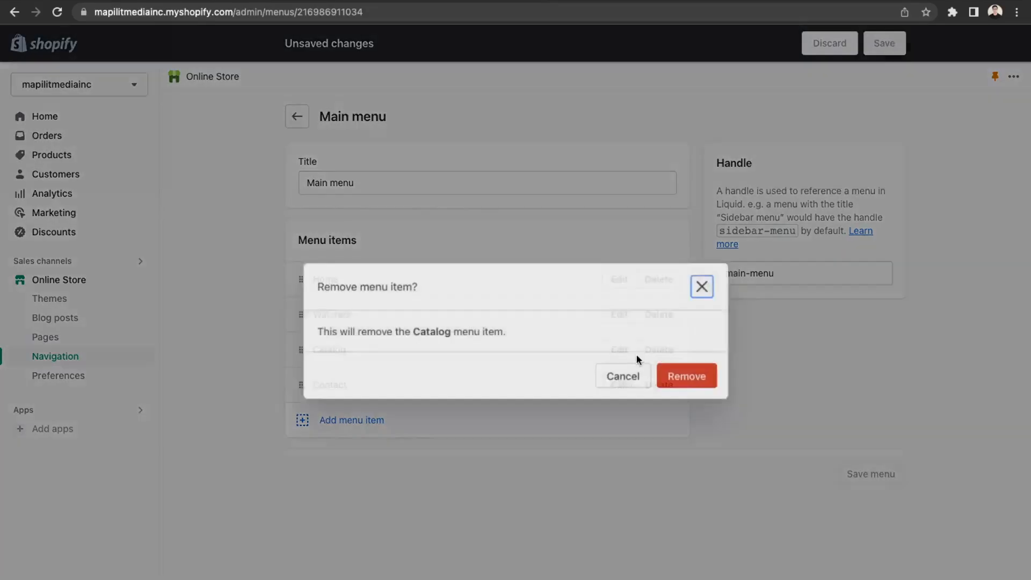
click(705, 378)
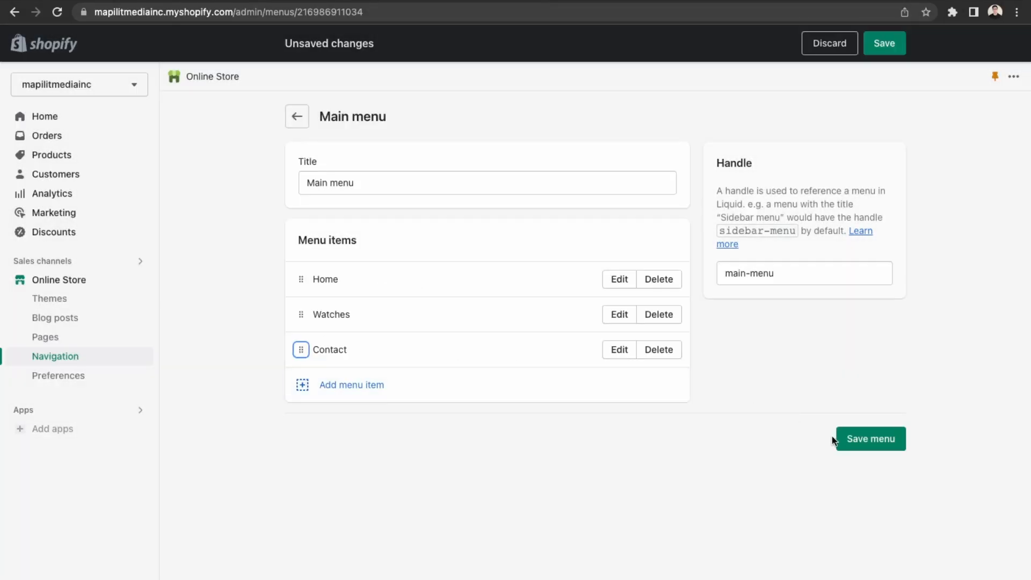
click(868, 439)
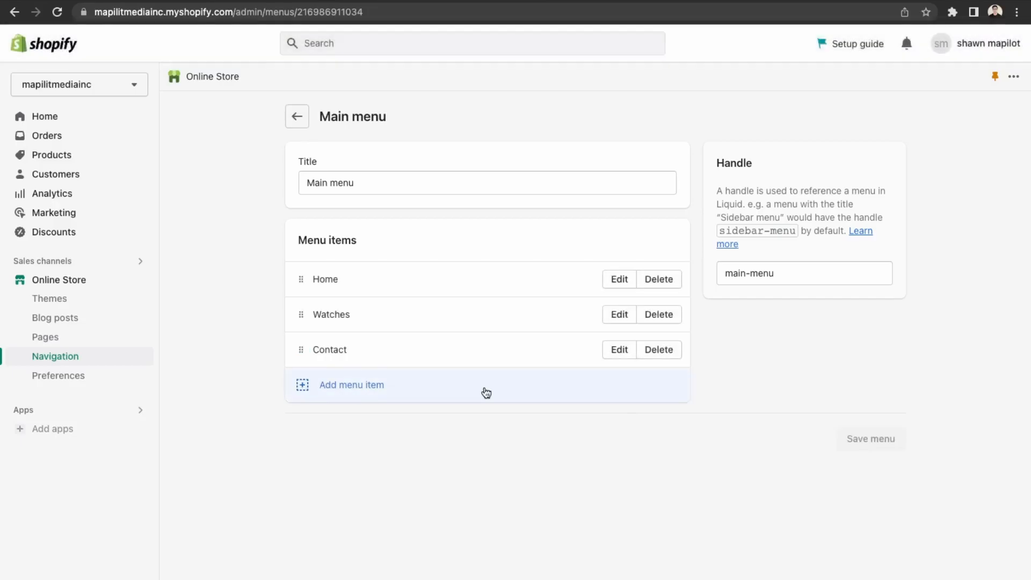
Open the live store and check its catalogue and Contact pages.
click(139, 281)
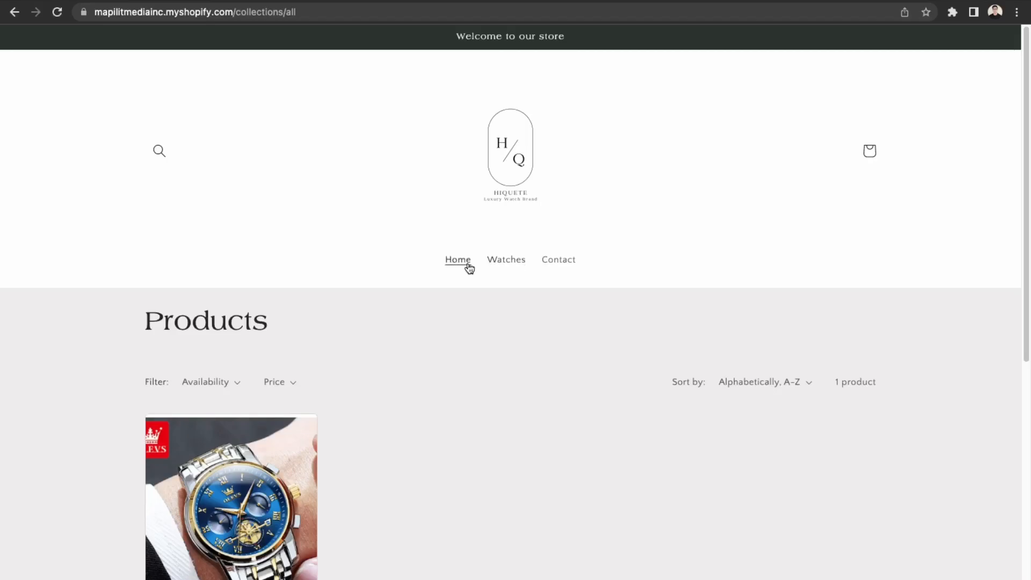
click(469, 265)
click(514, 263)
scroll(341, 418, down, 4)
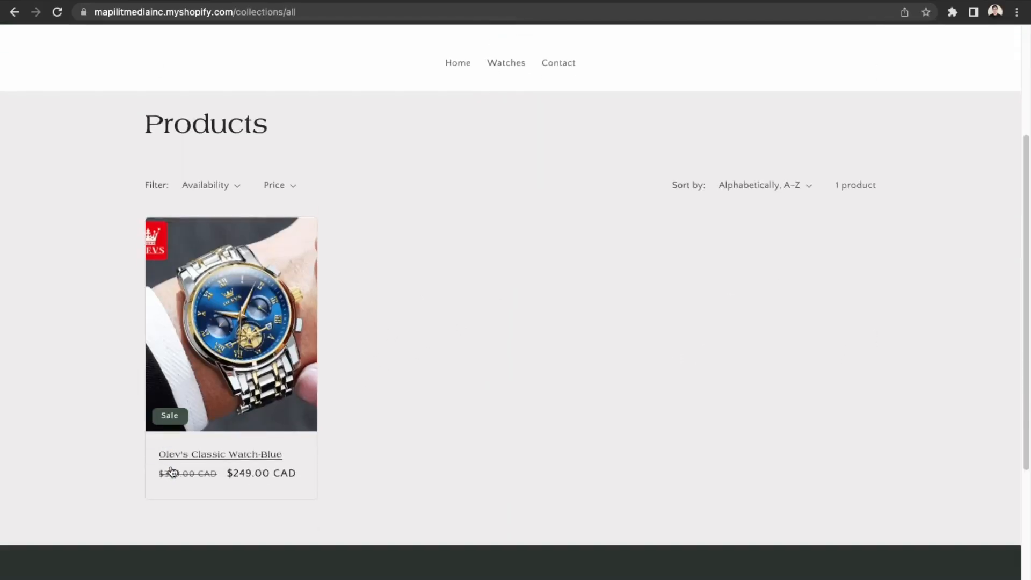
scroll(462, 253, up, 3)
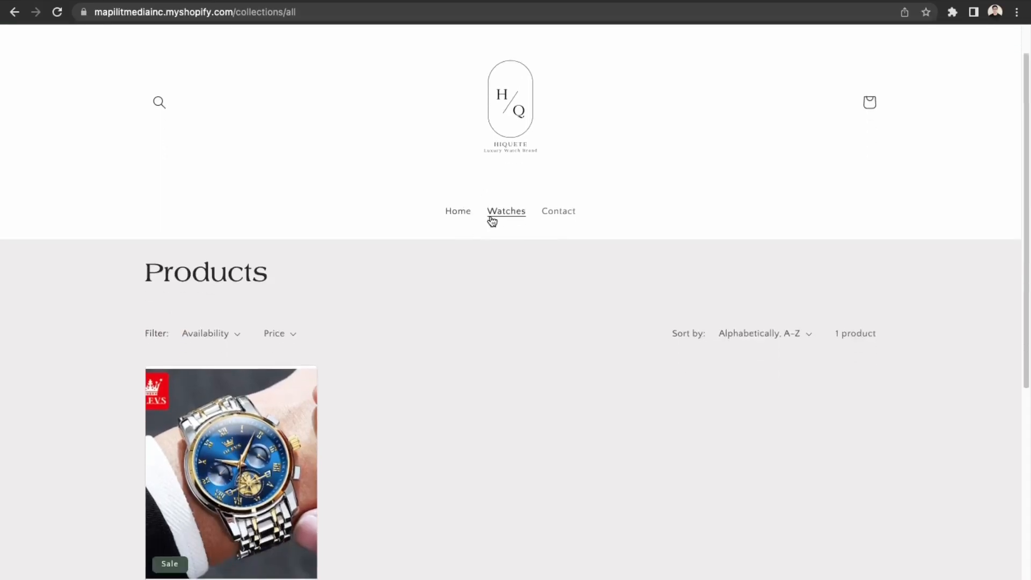
click(560, 224)
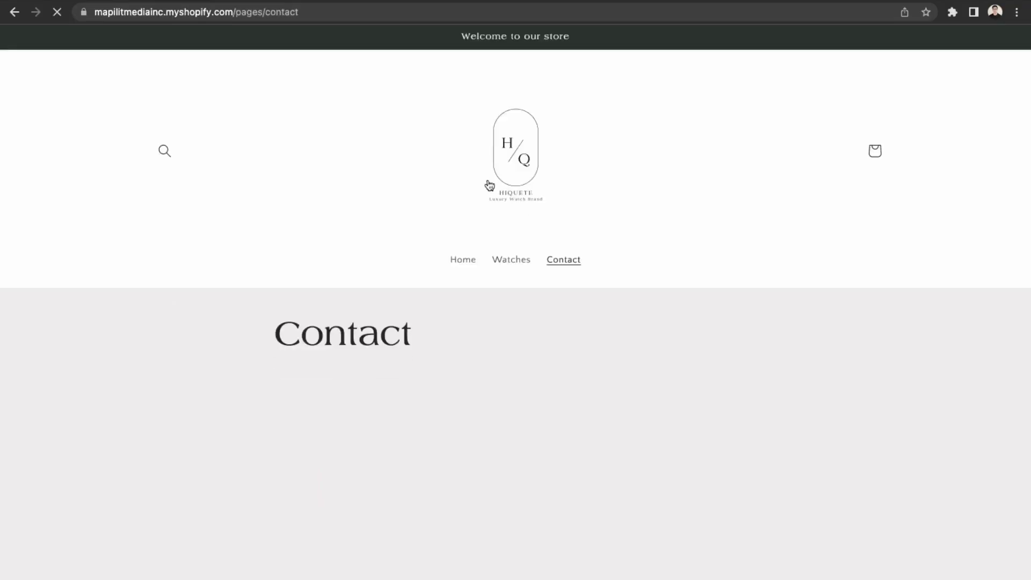
scroll(486, 181, down, 2)
scroll(486, 180, down, 2)
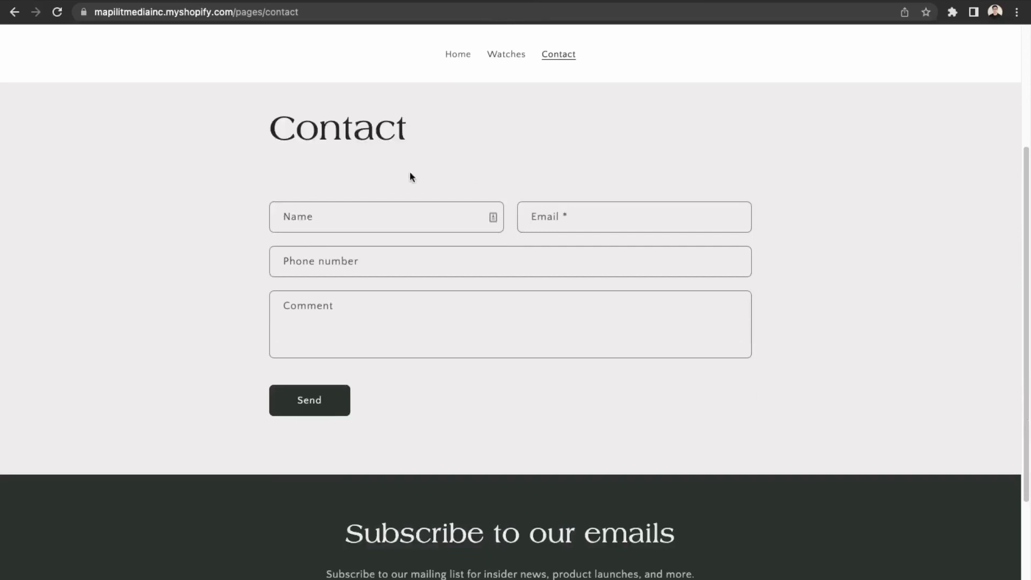
scroll(454, 506, up, 4)
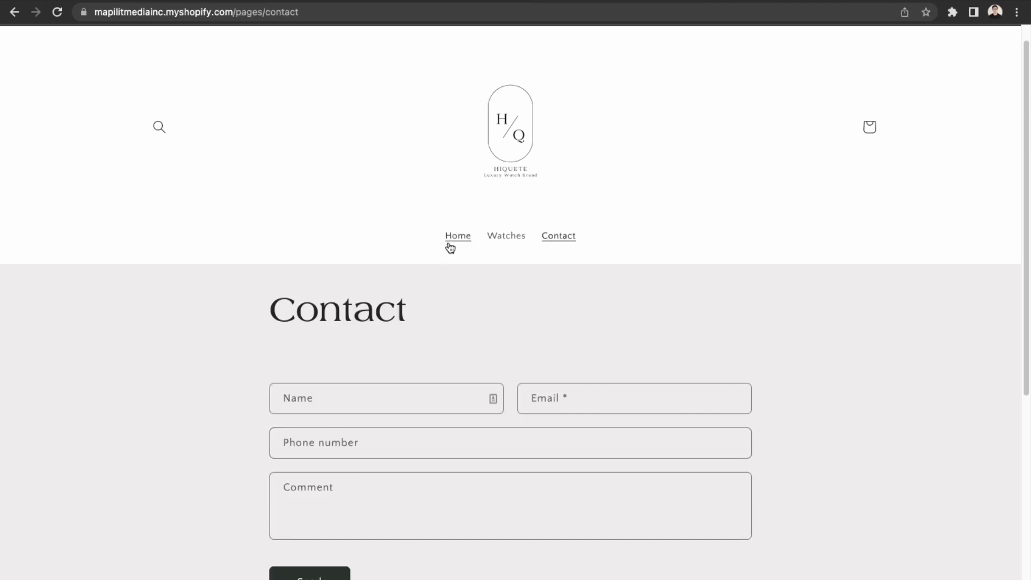
scroll(501, 313, down, 7)
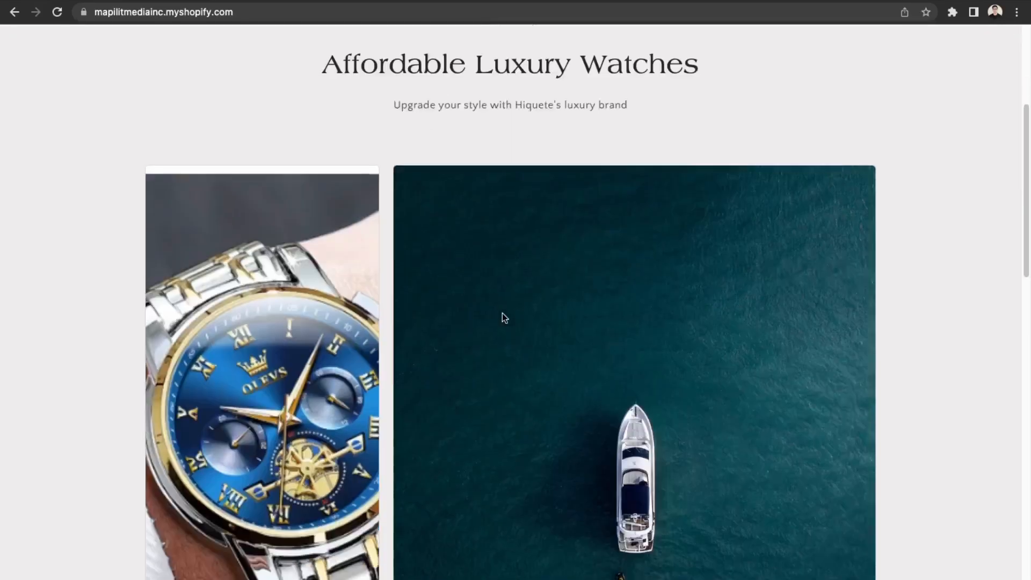
scroll(503, 315, up, 5)
Open the Watches collection from the store menu and view the Olev's Classic Watch-Blue product page.
click(507, 133)
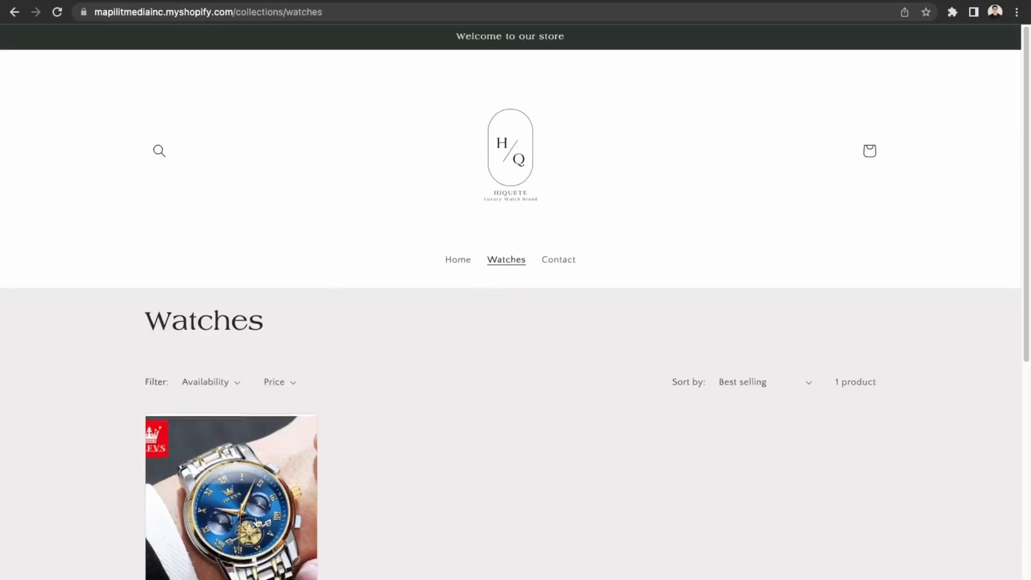
scroll(370, 384, down, 2)
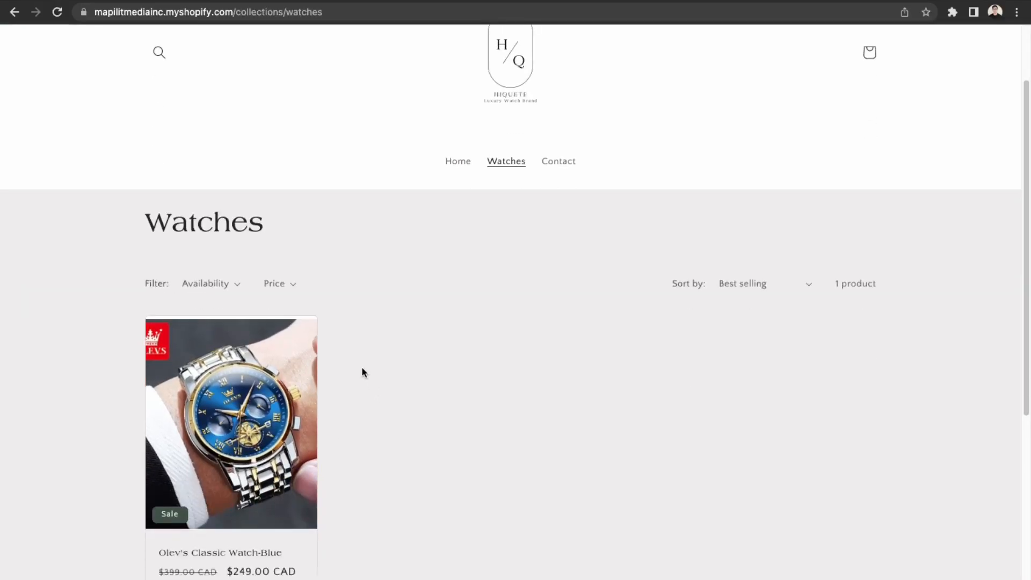
click(272, 469)
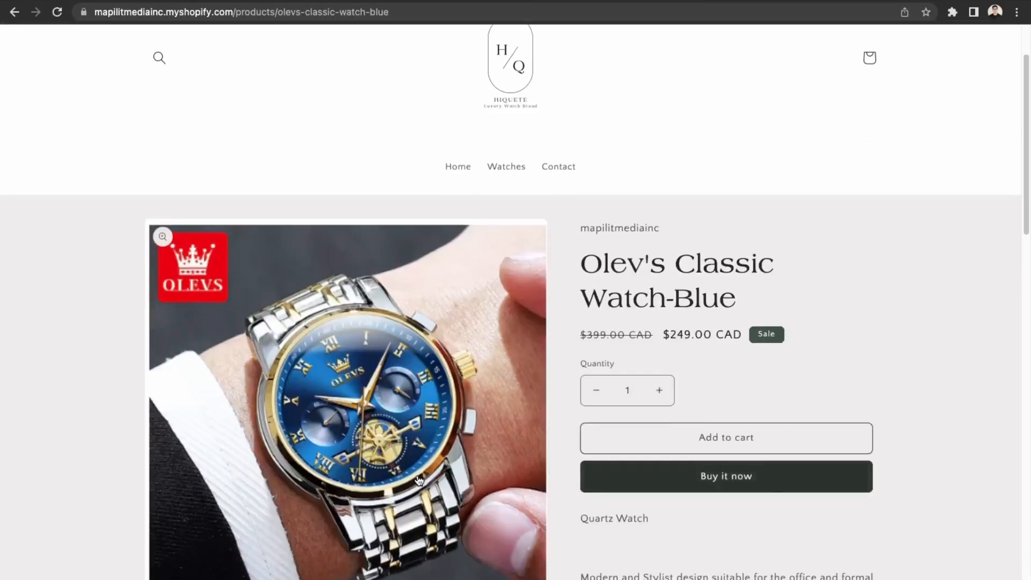
scroll(417, 482, down, 2)
scroll(418, 482, down, 15)
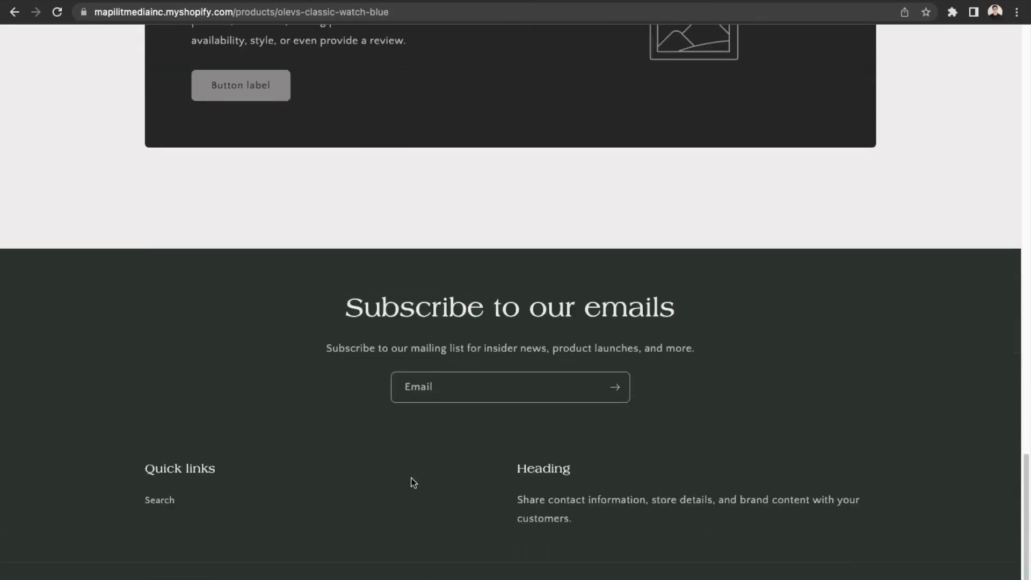
scroll(410, 478, up, 15)
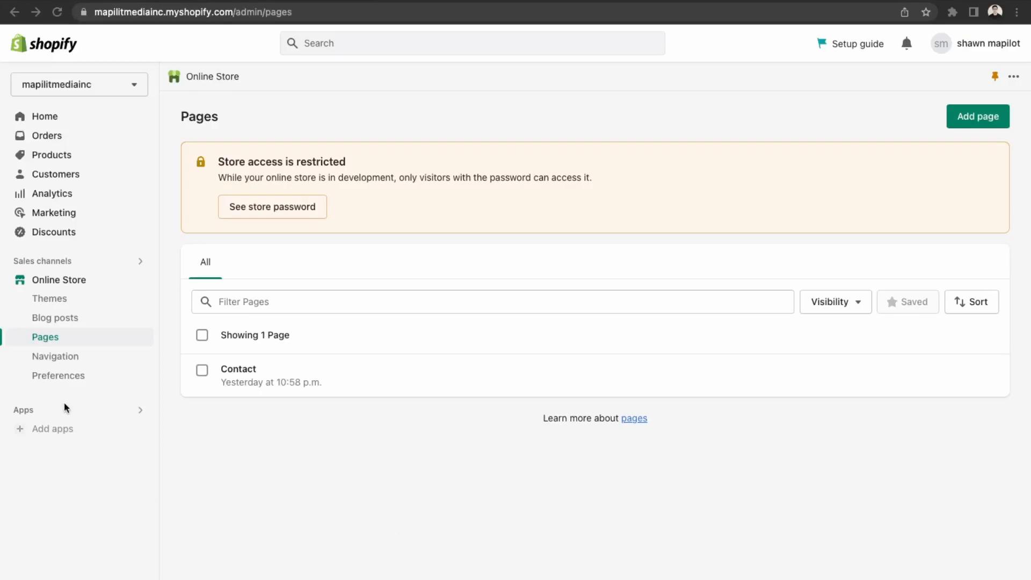
Create a new blog post titled 'Why Hiquete Watches Are Valuable'.
click(56, 319)
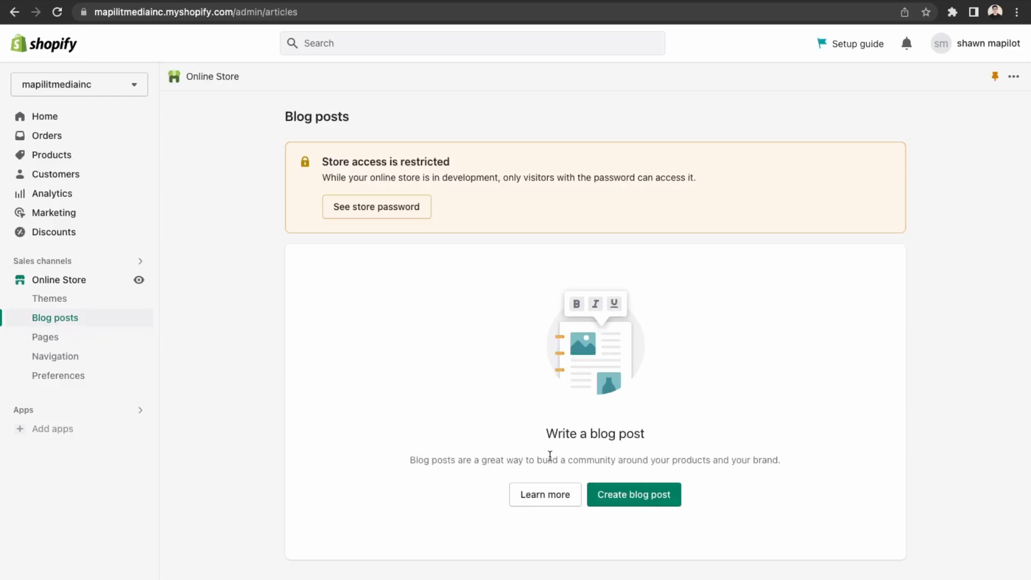
click(648, 509)
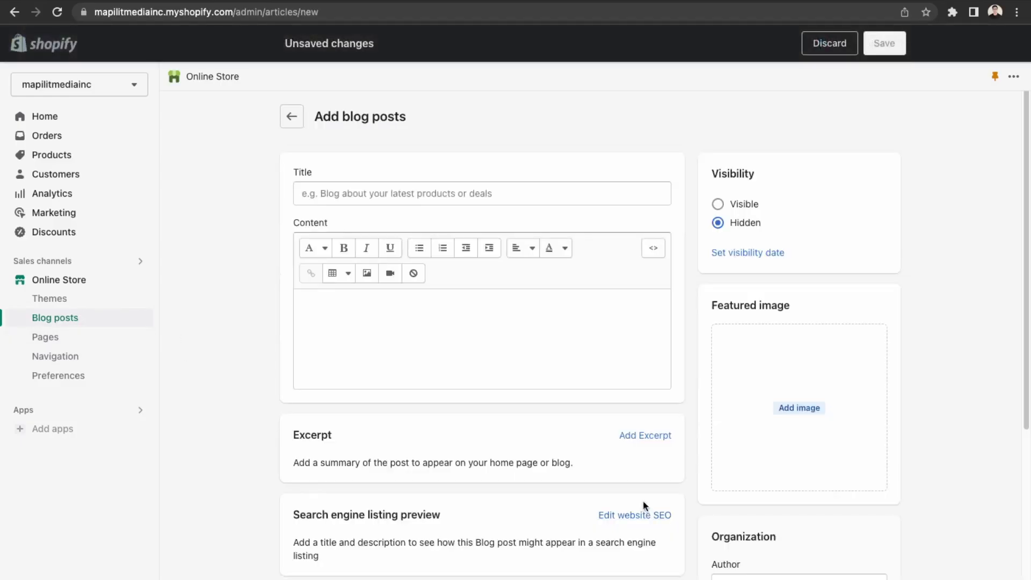
click(355, 195)
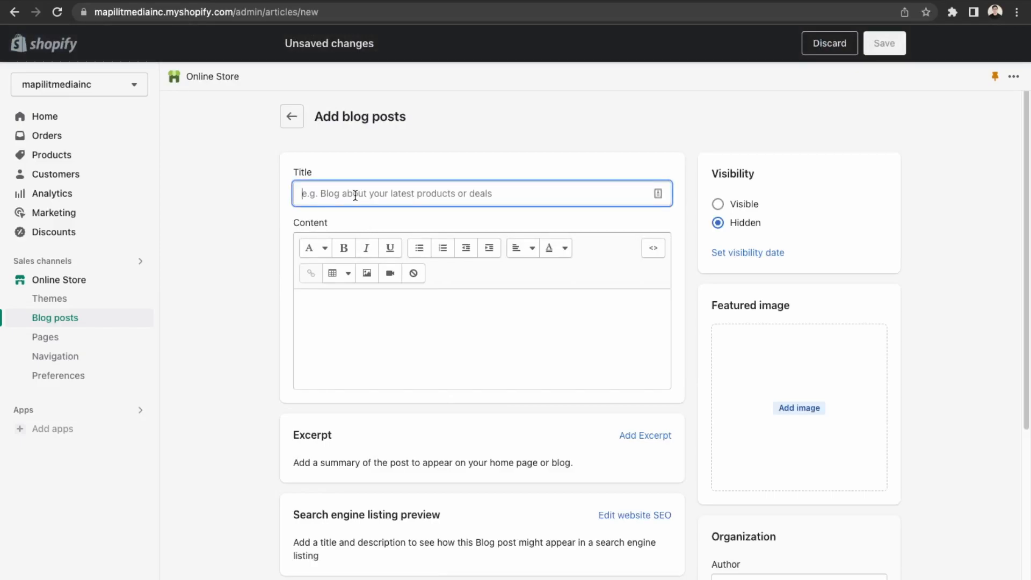
text(W)
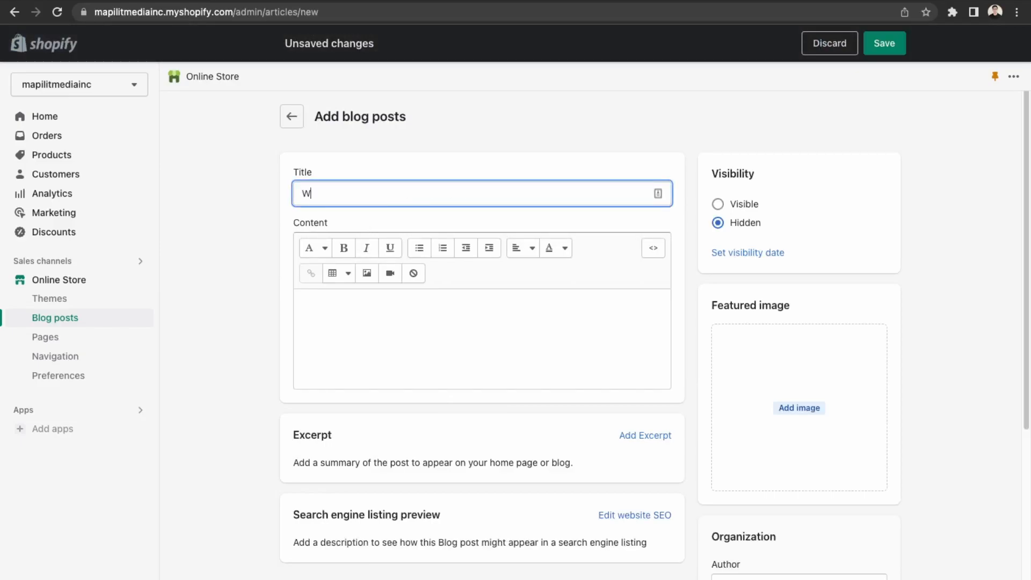
text(hy GU)
text(Hiqu)
text(ete Watches )
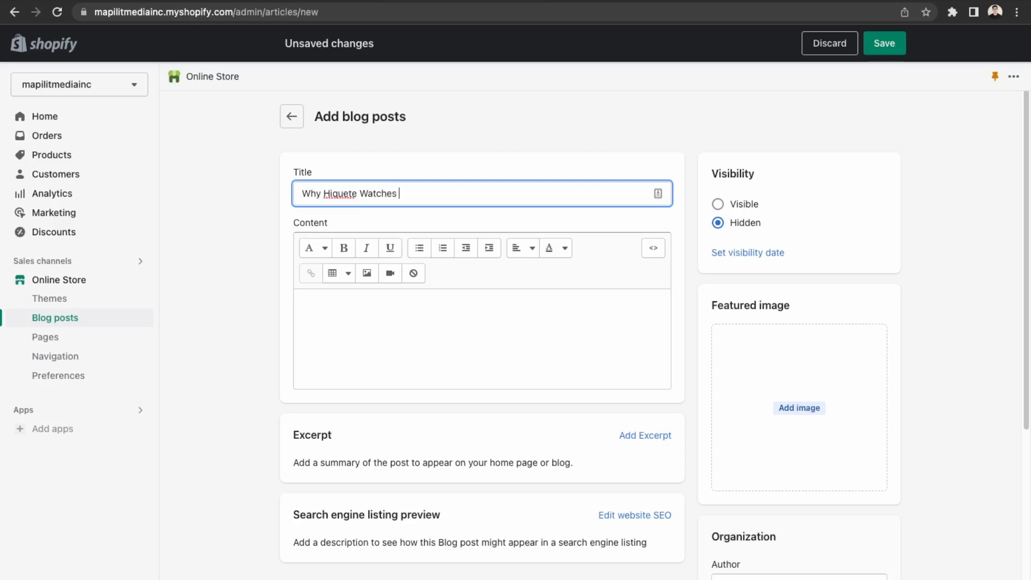
text(are worth)
text(re )
text(The M)
text(oney)
key(Tab)
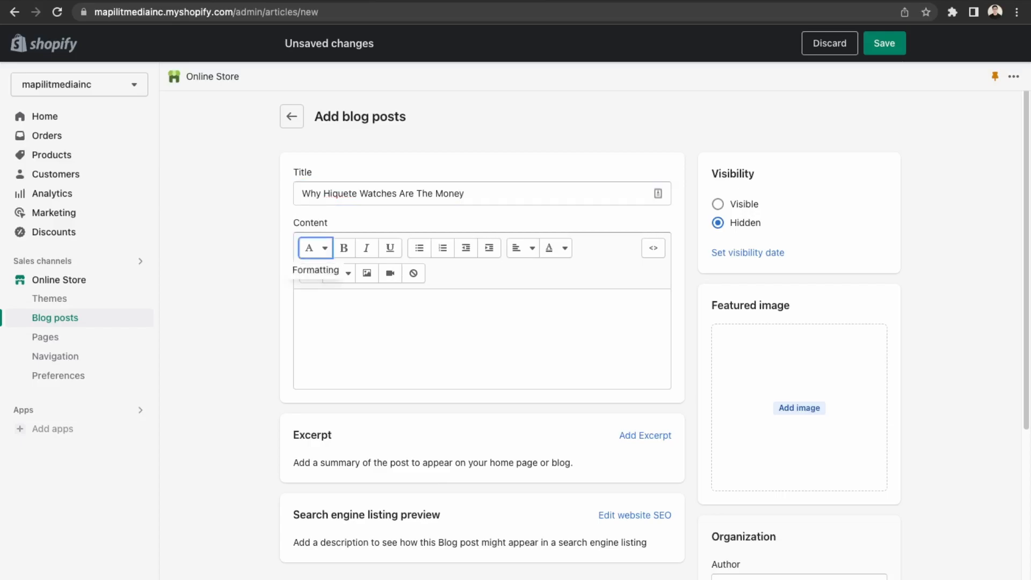
drag(473, 192, 414, 189)
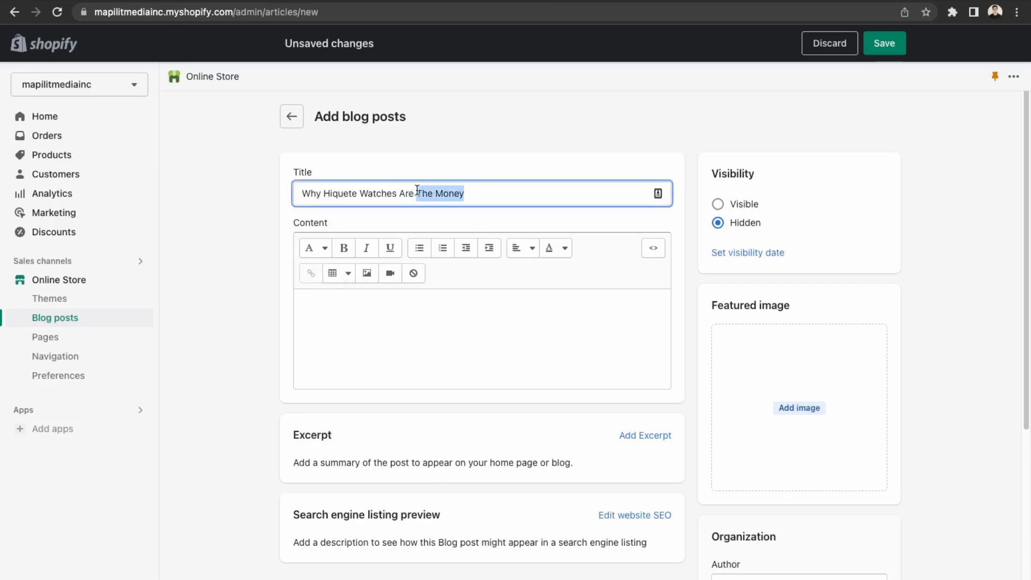
text(Valuable)
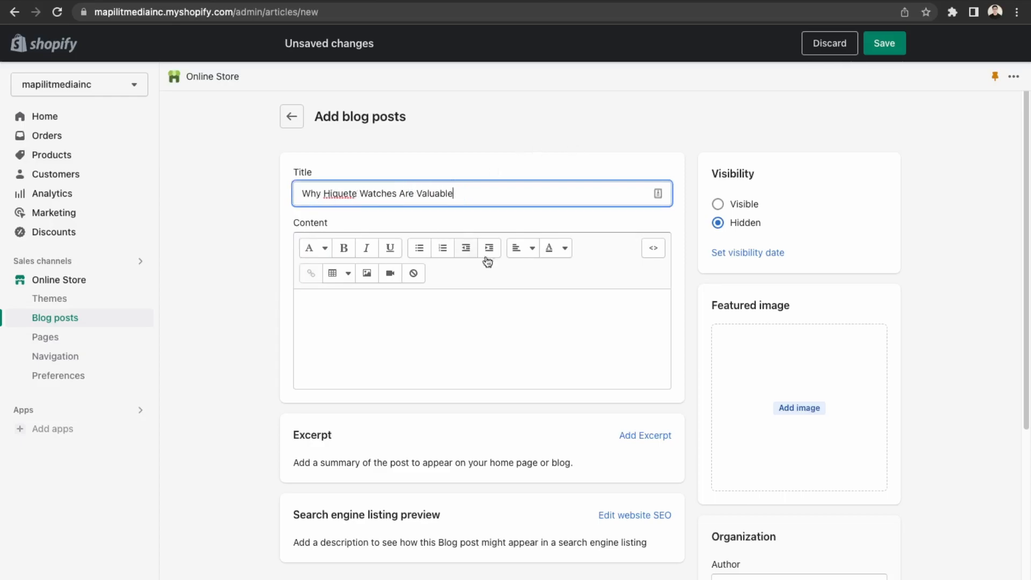
click(465, 307)
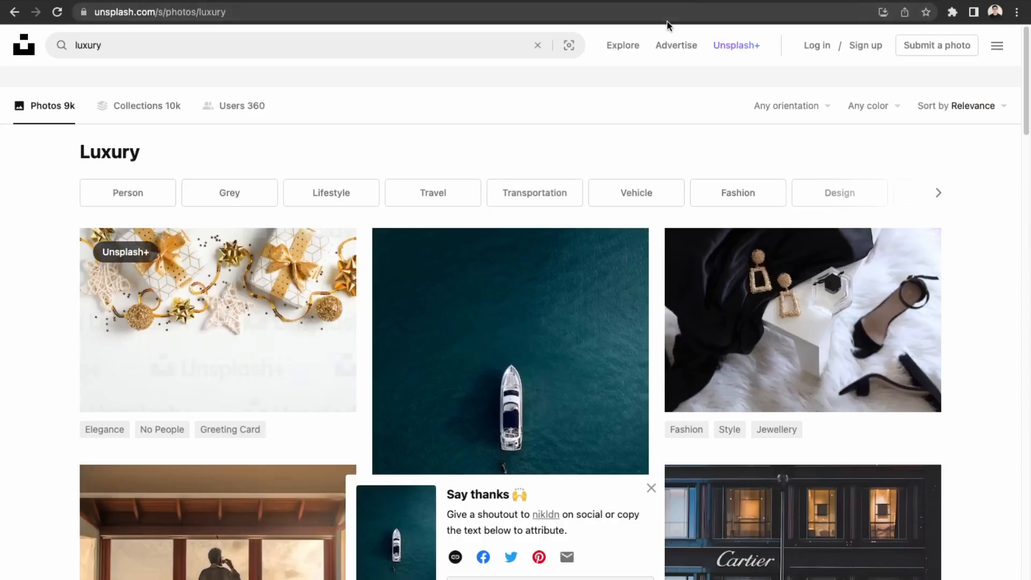
Copy the first Lorem Ipsum paragraph from lipsum.com into the blog post's content.
click(674, 16)
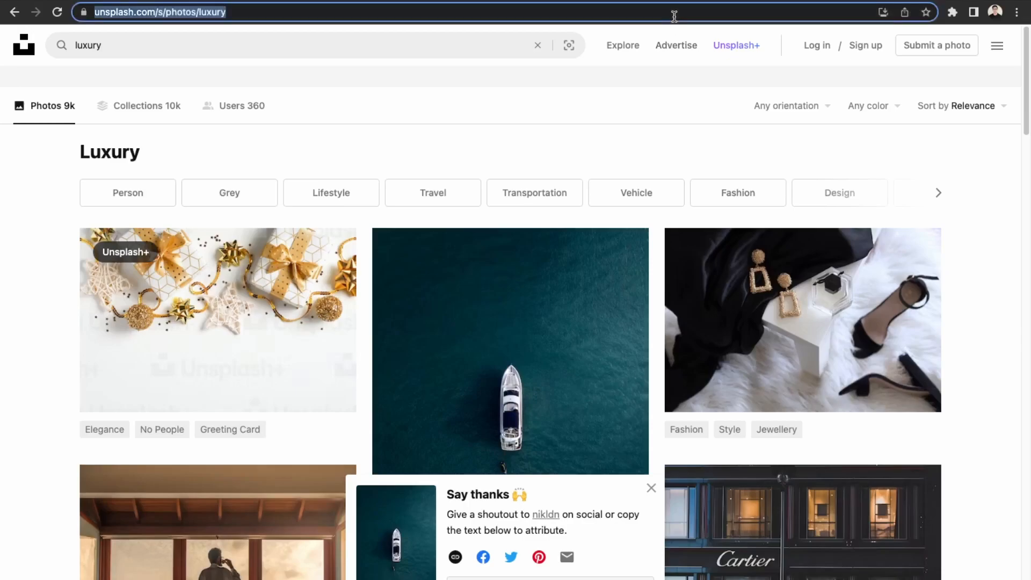
text(lorem)
key(Return)
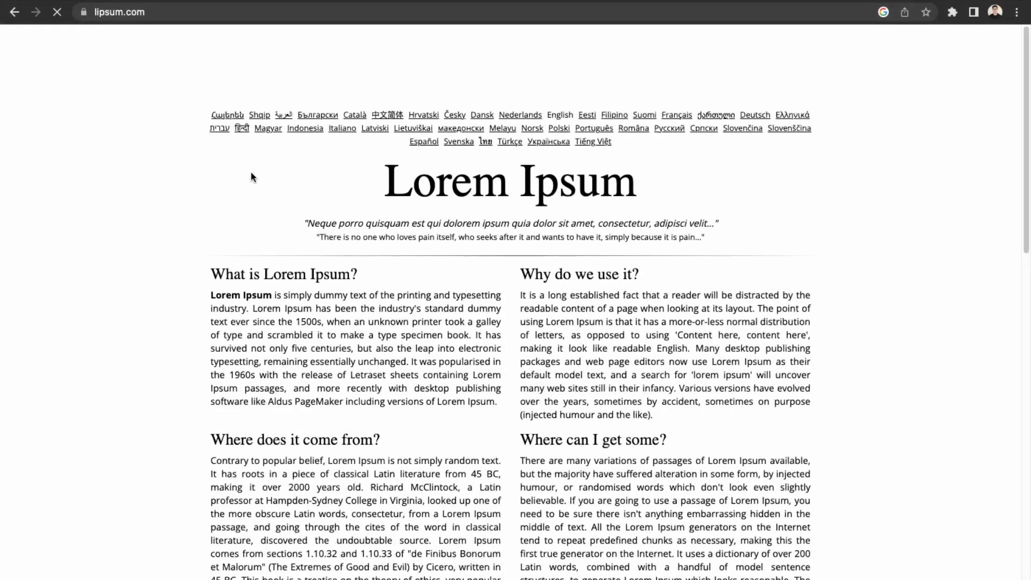
drag(216, 293, 497, 412)
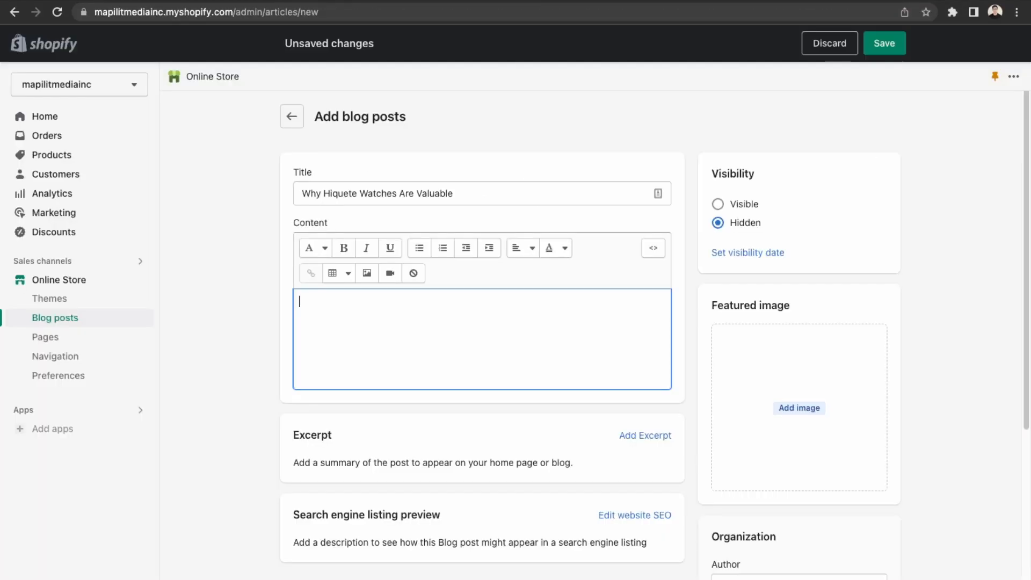
text(orem Ipsum is simply dummy text of the printing and typesetting industry. Lorem Ipsum has been the industry's standard dummy text ever since the 1500s, when an unknown printer took a galley of type and scrambled it to make a type specimen book. It has survived not only five centuries, but also the leap into electronic typesetting, remaining essentially unchanged. It was popularised in the 1960s with the release of Letraset sheets containing Lorem Ipsum passages, and more recently with desktop publishing software like Aldus PageMaker including versions of Lorem Ipsum)
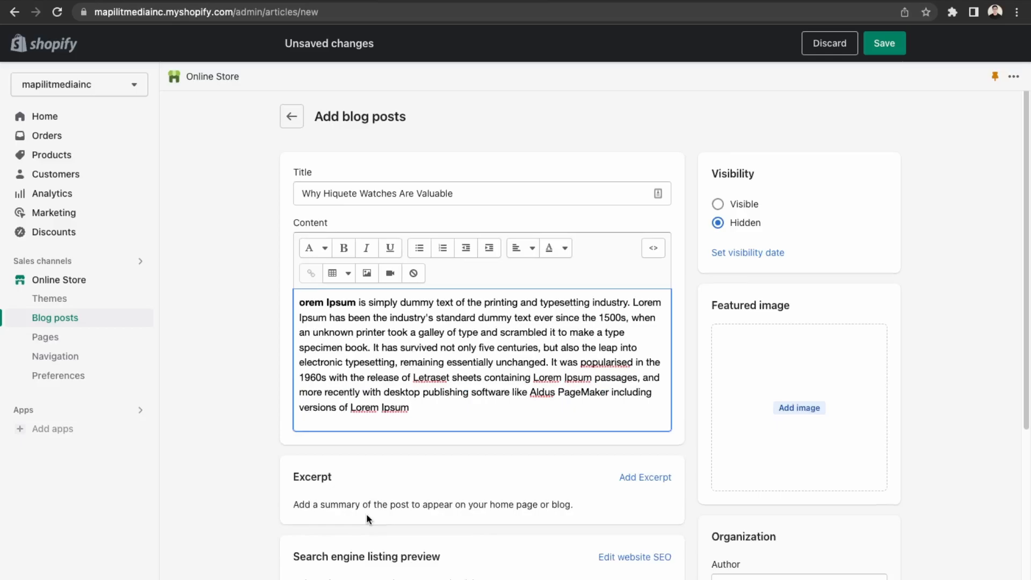
Paste the first three lines of the post's Lorem Ipsum content into a new Excerpt field.
scroll(366, 513, down, 1)
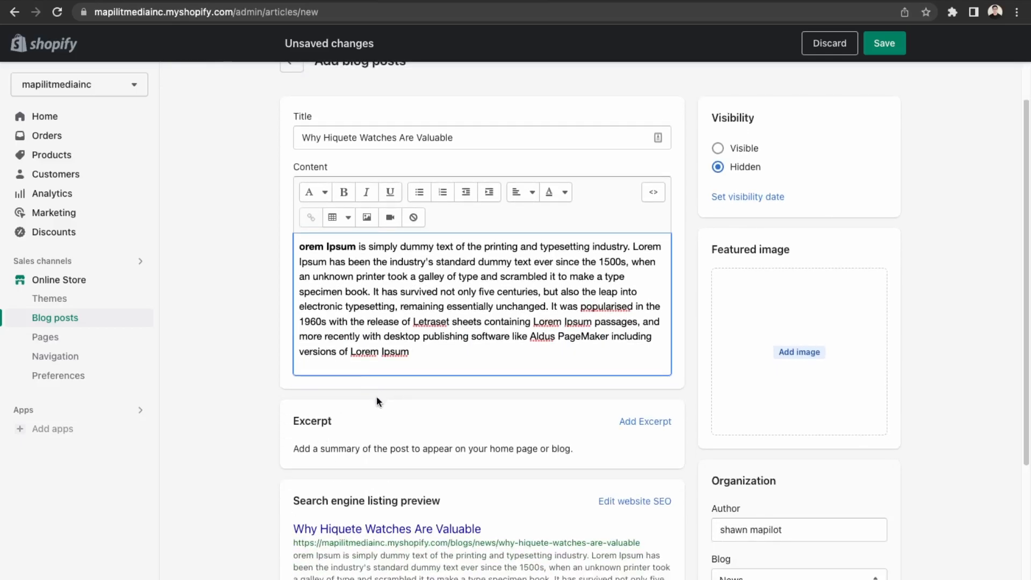
click(642, 422)
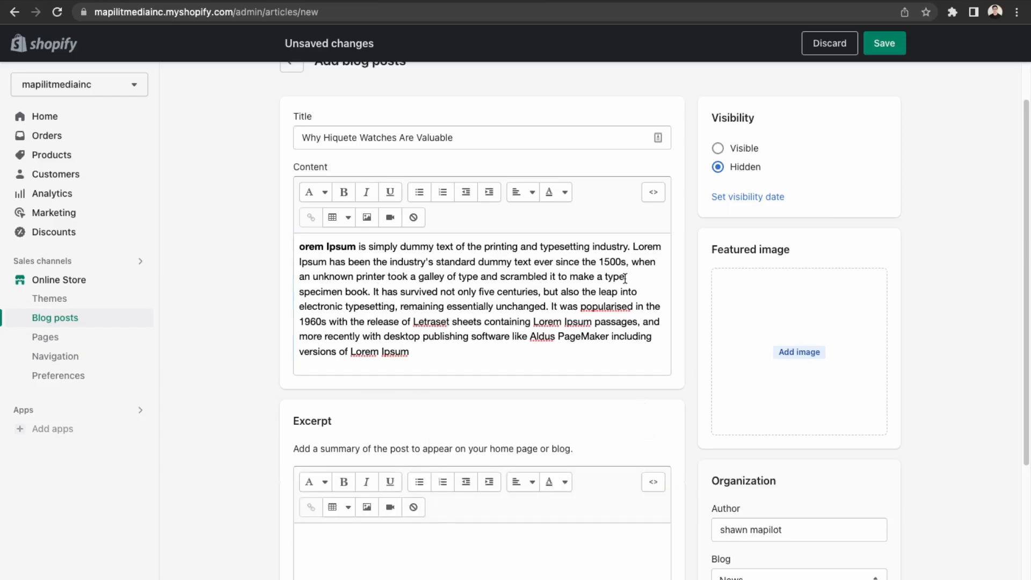
drag(629, 275, 280, 245)
key(ctrl+c)
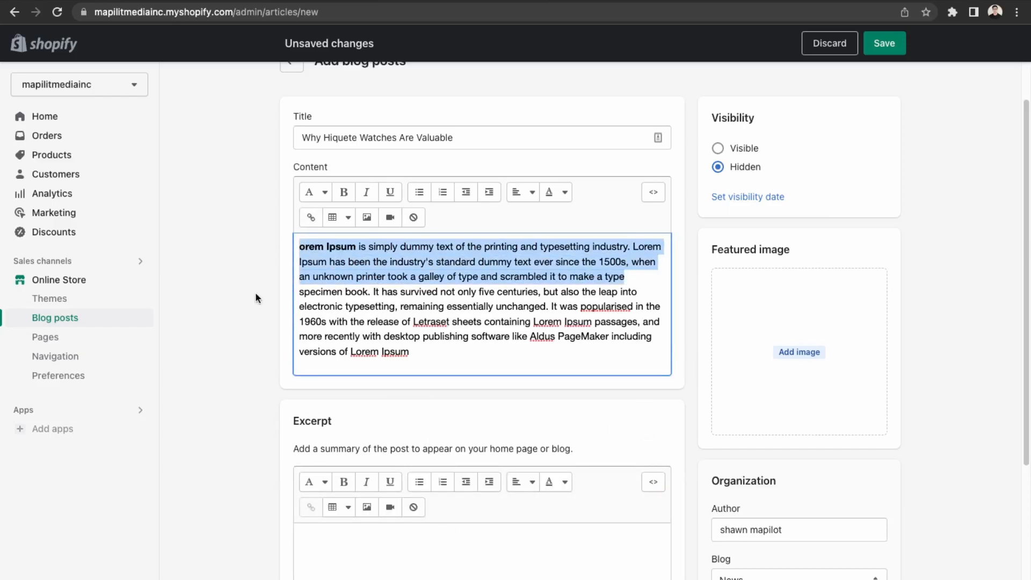
click(408, 578)
key(ctrl+v)
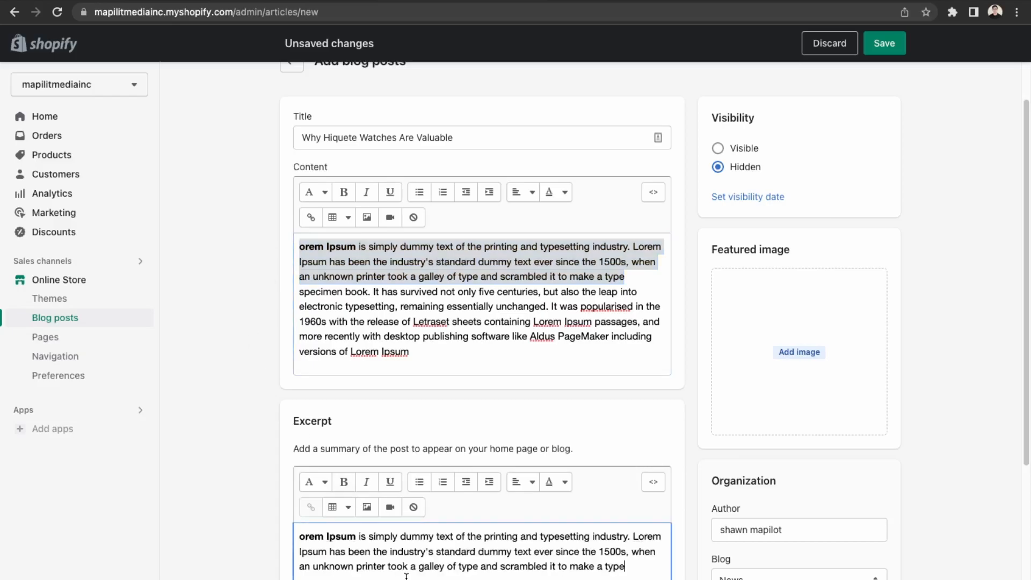
scroll(429, 417, down, 2)
scroll(430, 417, down, 2)
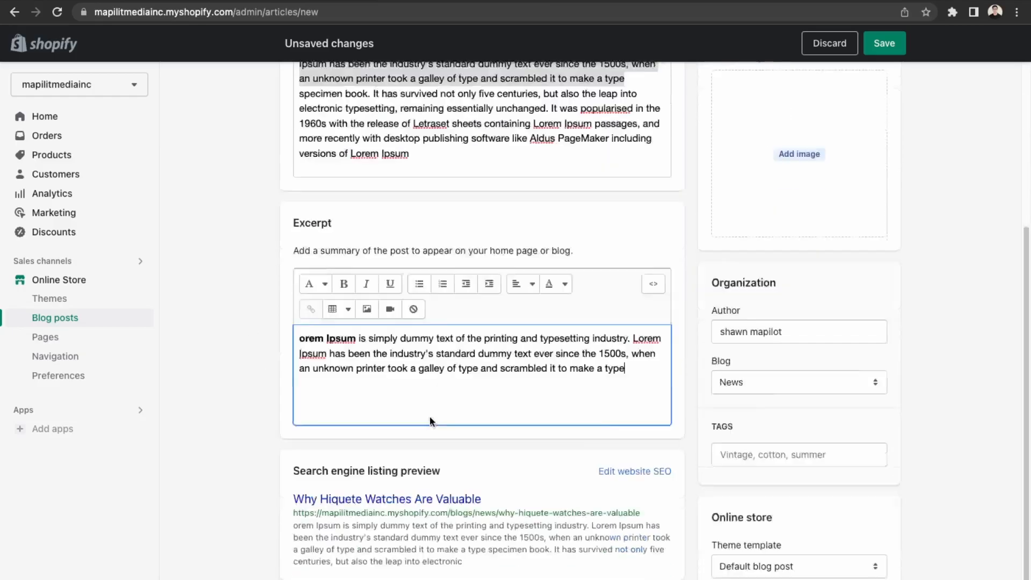
scroll(421, 479, up, 3)
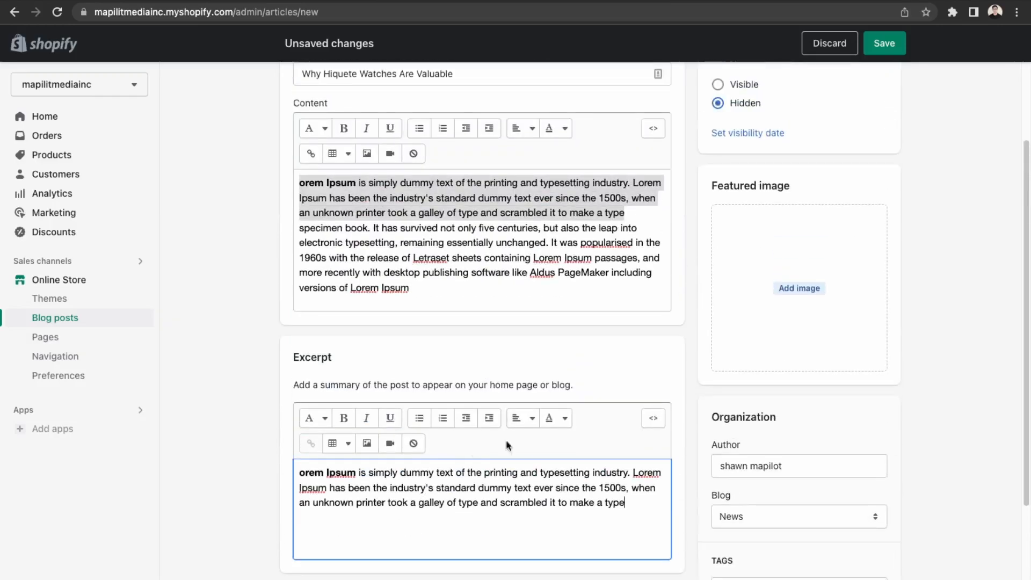
scroll(481, 443, up, 2)
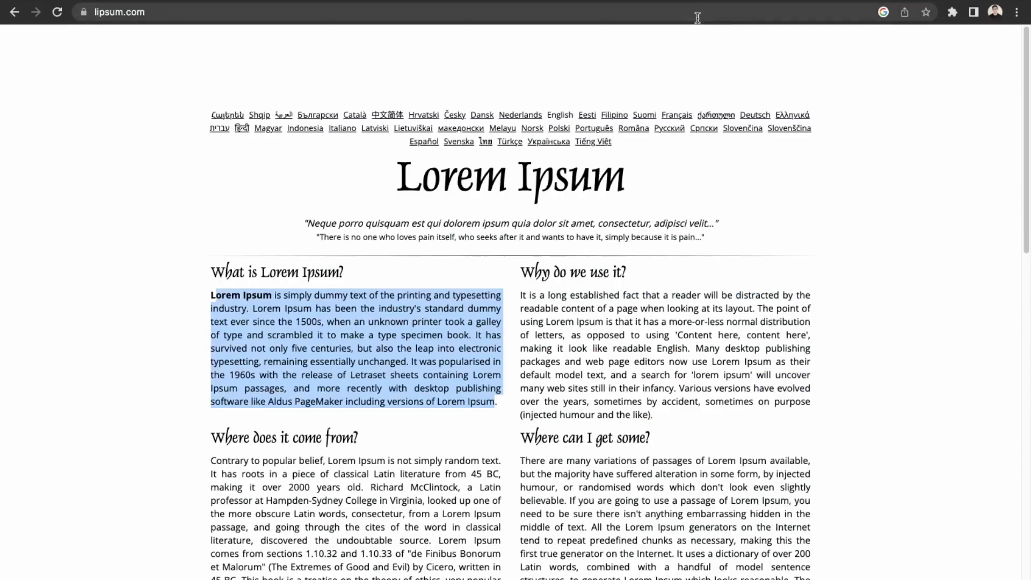
Go to Unsplash and search for "watch" photos.
click(697, 18)
text(unspla)
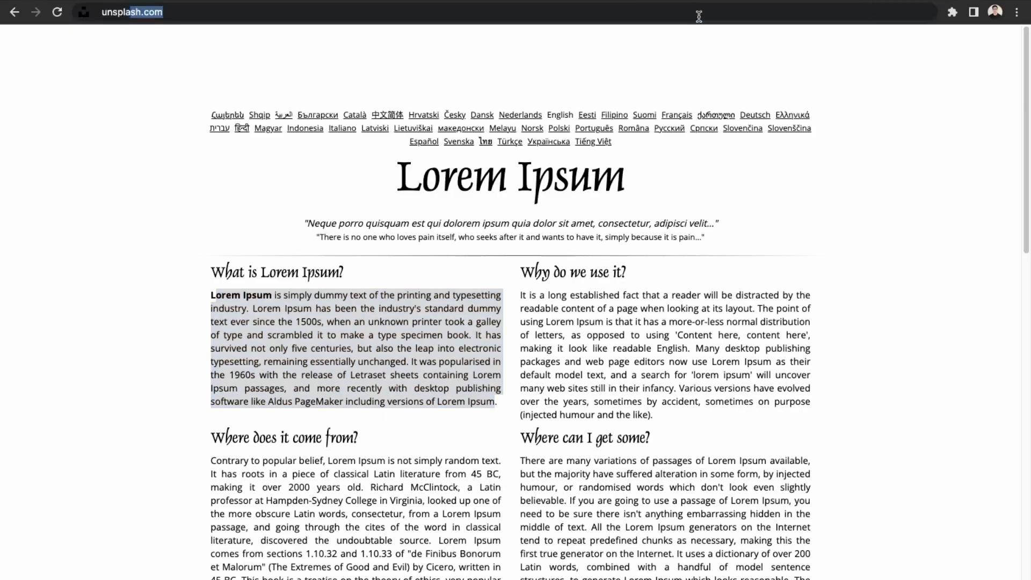
key(Return)
click(531, 311)
text(watch)
key(Return)
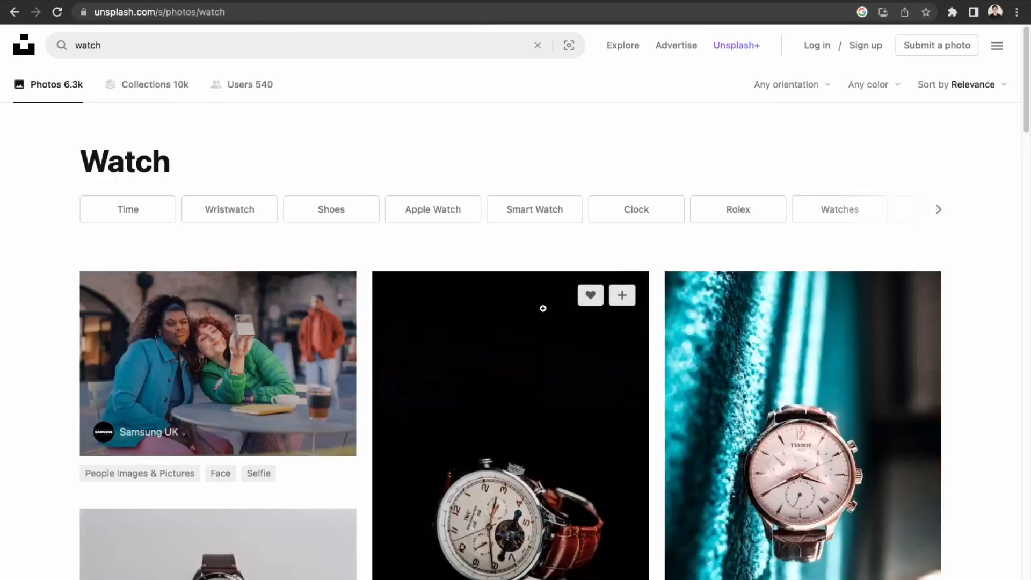
Download the close-up watch dial photo from the results.
scroll(489, 502, down, 3)
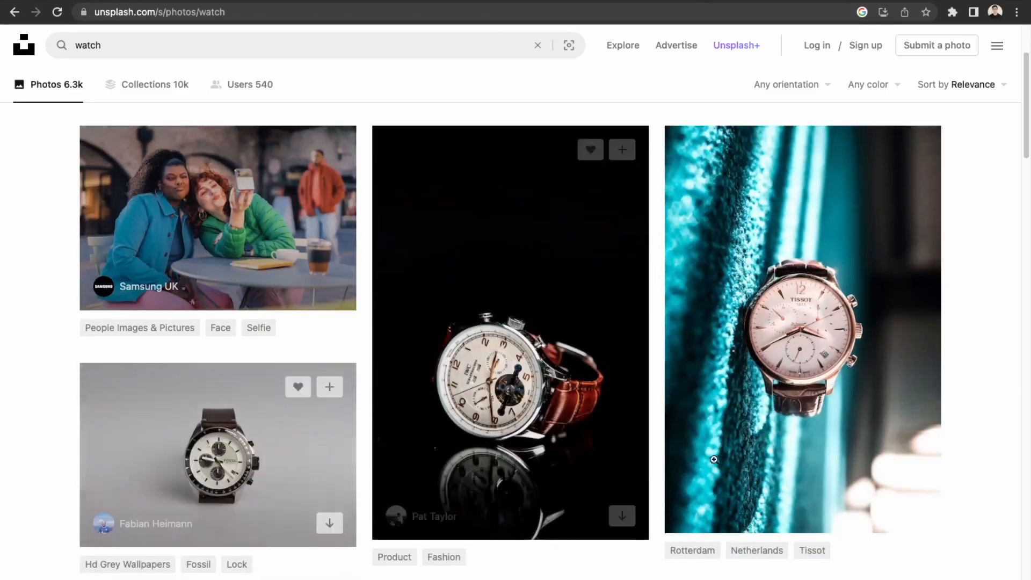
scroll(596, 470, down, 4)
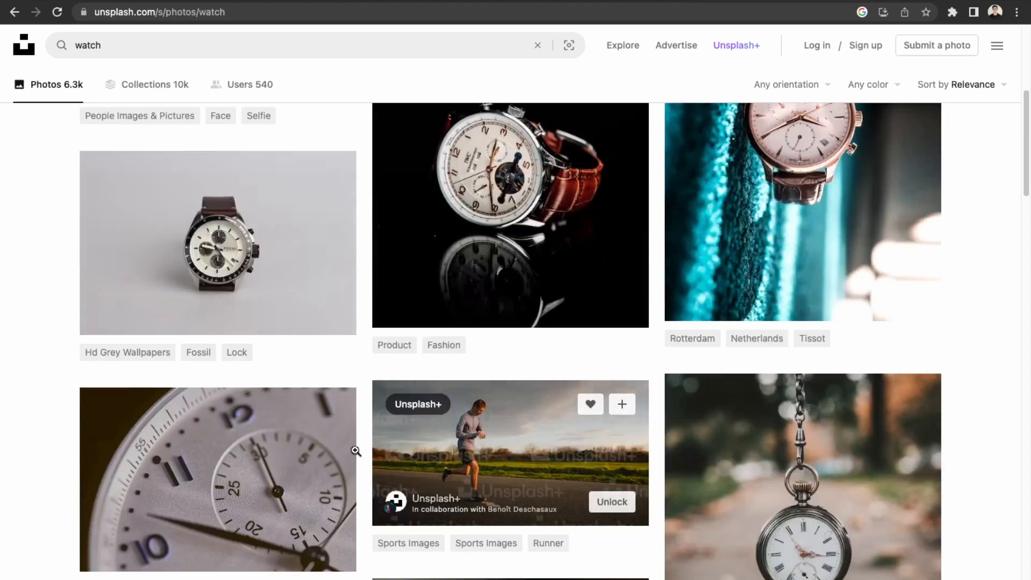
scroll(597, 470, down, 5)
scroll(325, 245, up, 1)
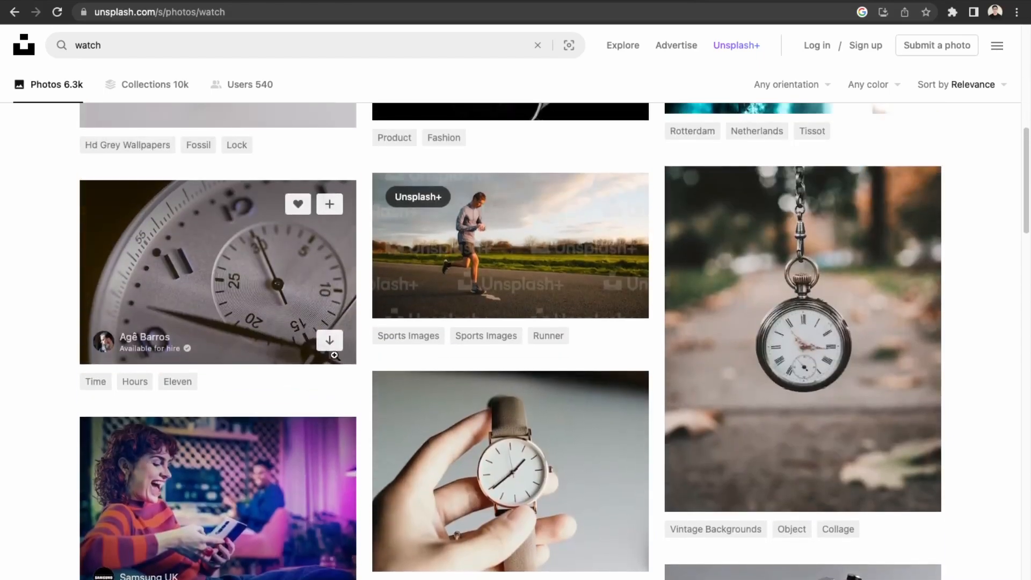
click(329, 340)
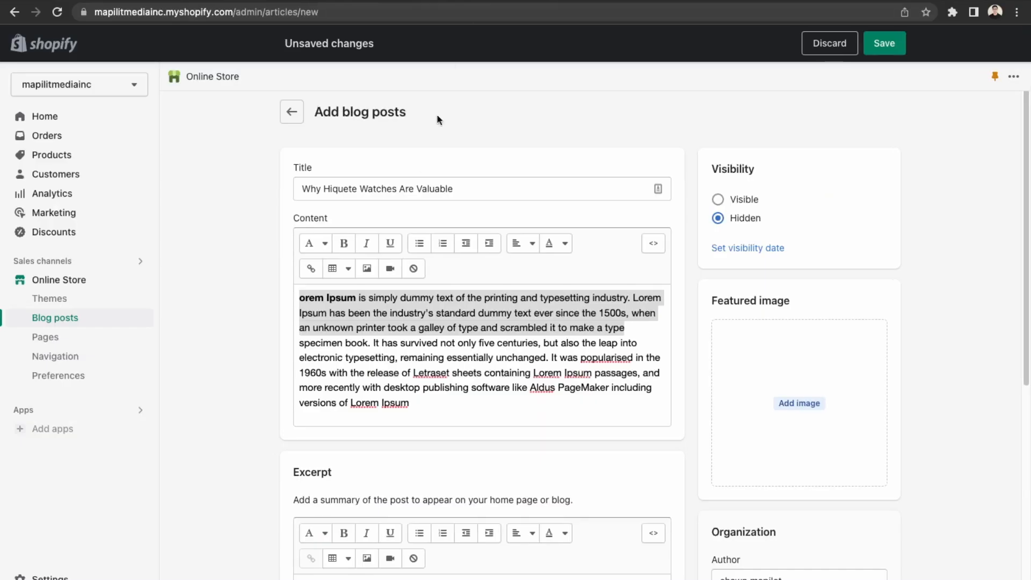
Set the downloaded watch-dial photo as the post's featured image.
click(829, 372)
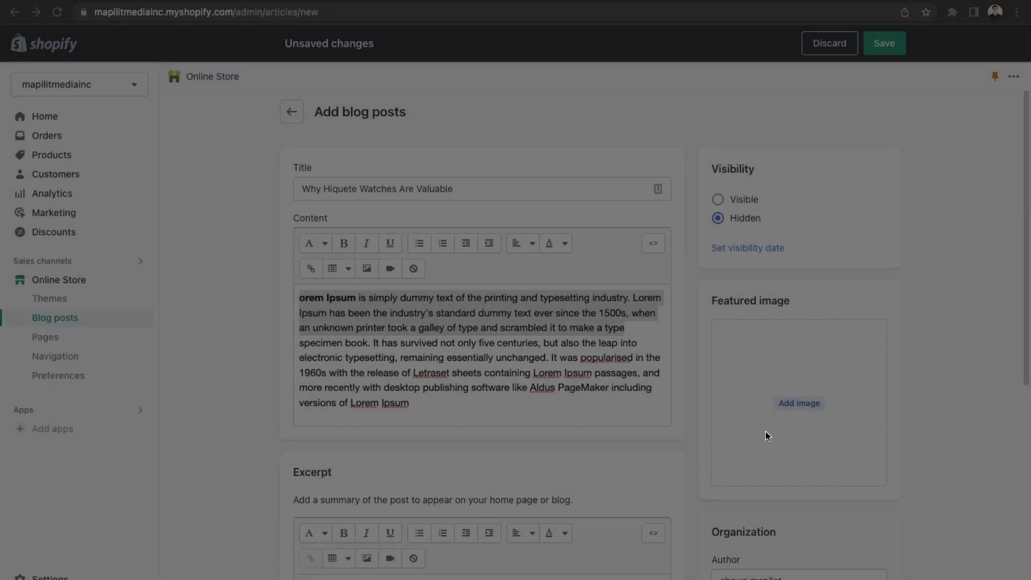
click(751, 432)
scroll(524, 433, down, 7)
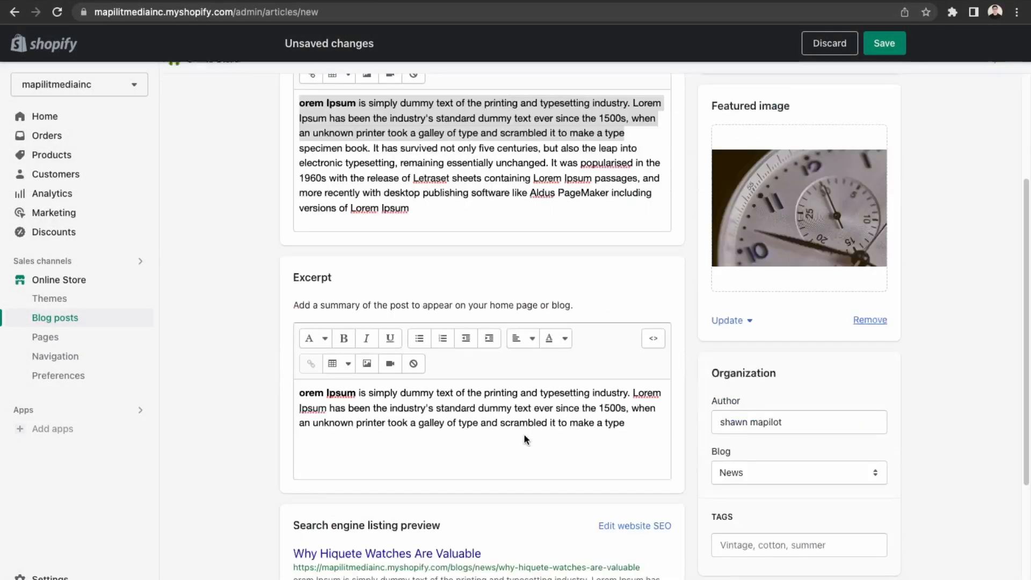
Review the post's blog assignment and its search engine listing fields.
click(780, 315)
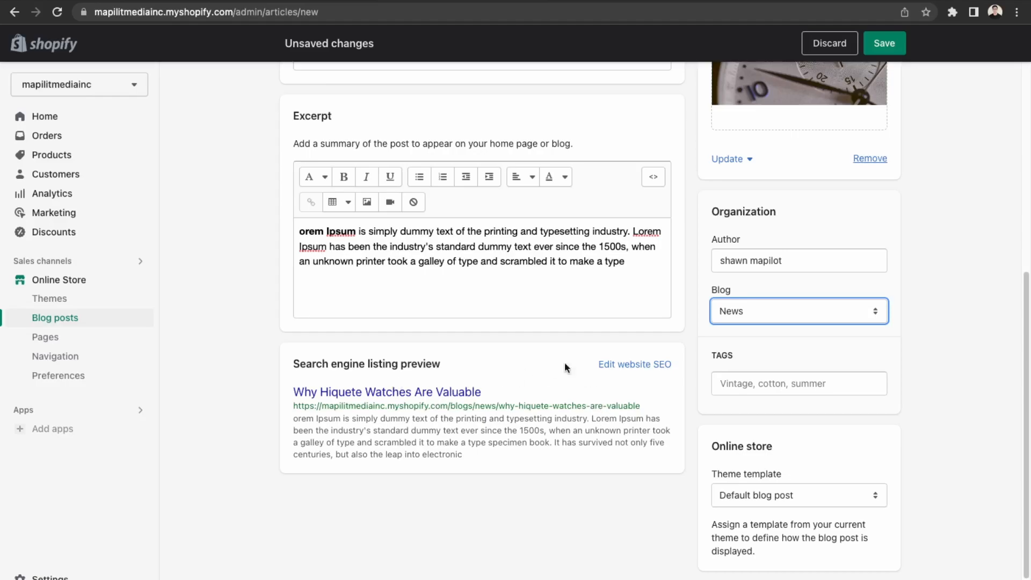
click(626, 365)
drag(334, 407, 456, 449)
click(456, 451)
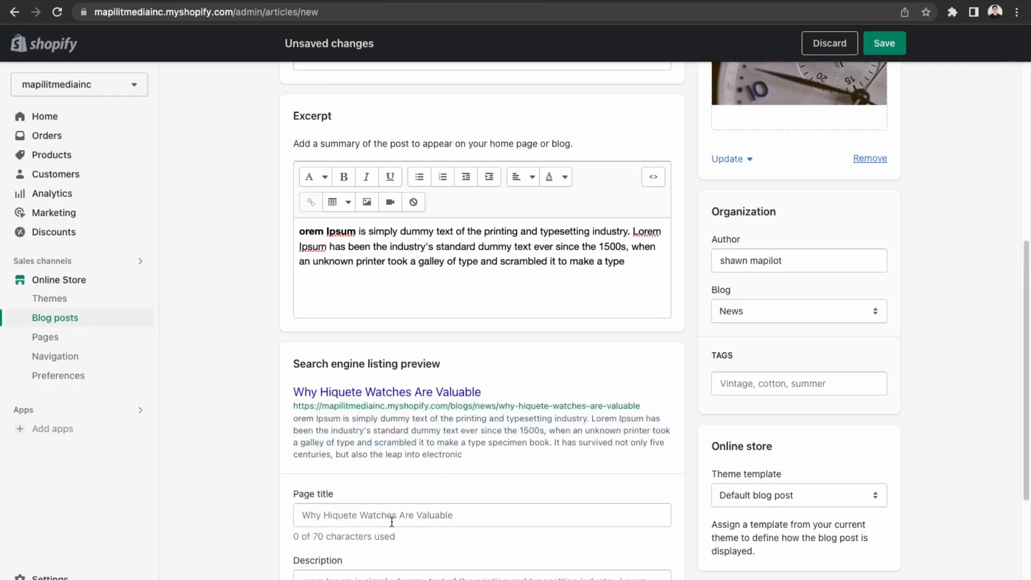
scroll(390, 517, down, 3)
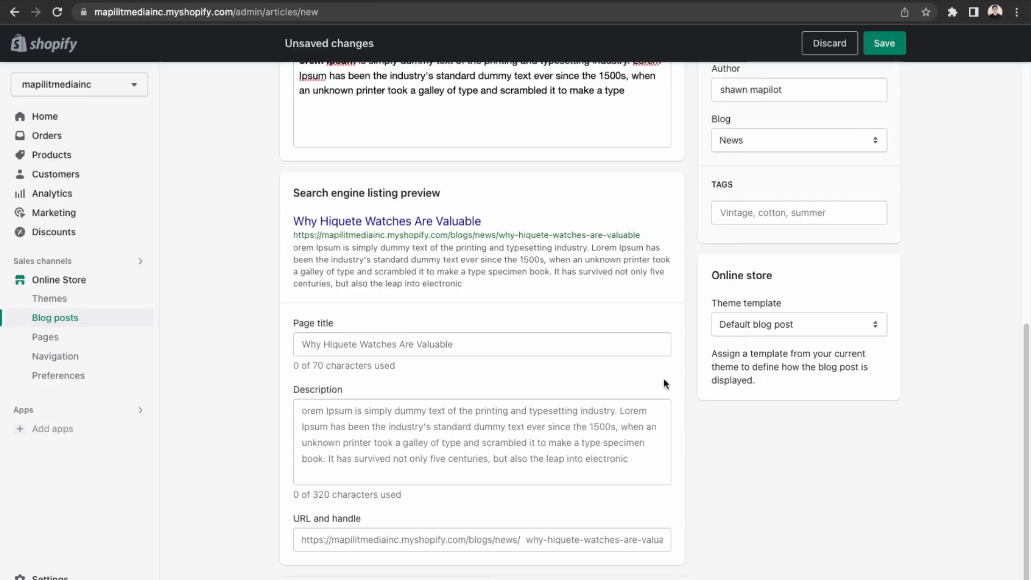
scroll(664, 382, up, 2)
scroll(832, 464, down, 3)
Save the post, switch its visibility to Visible, and save again.
click(879, 573)
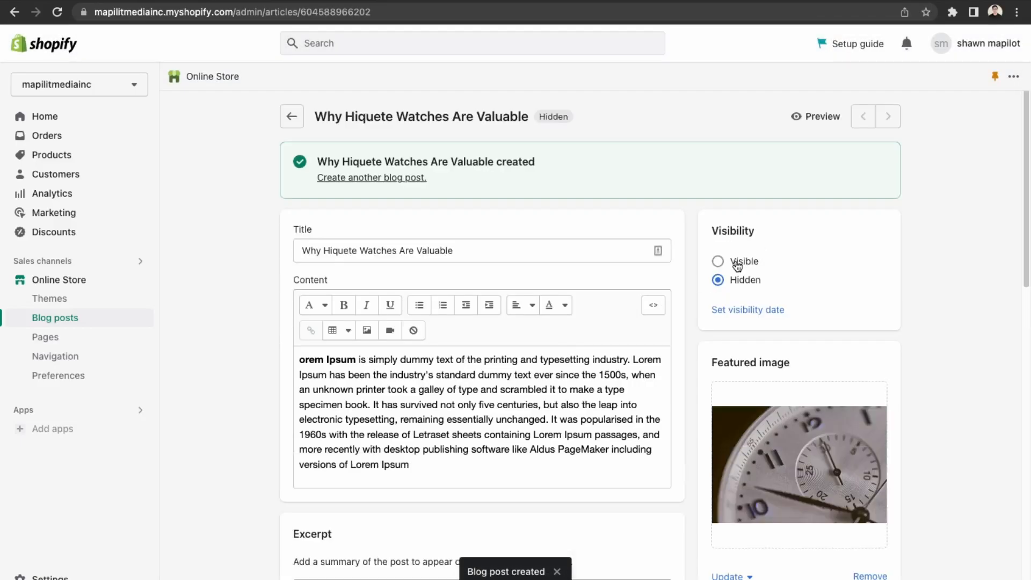
click(744, 262)
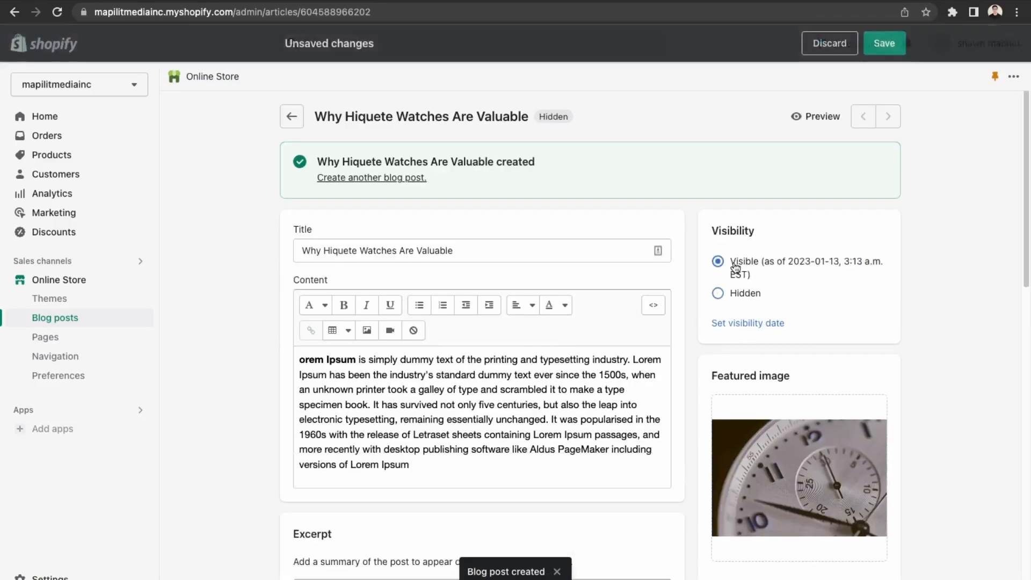
click(885, 45)
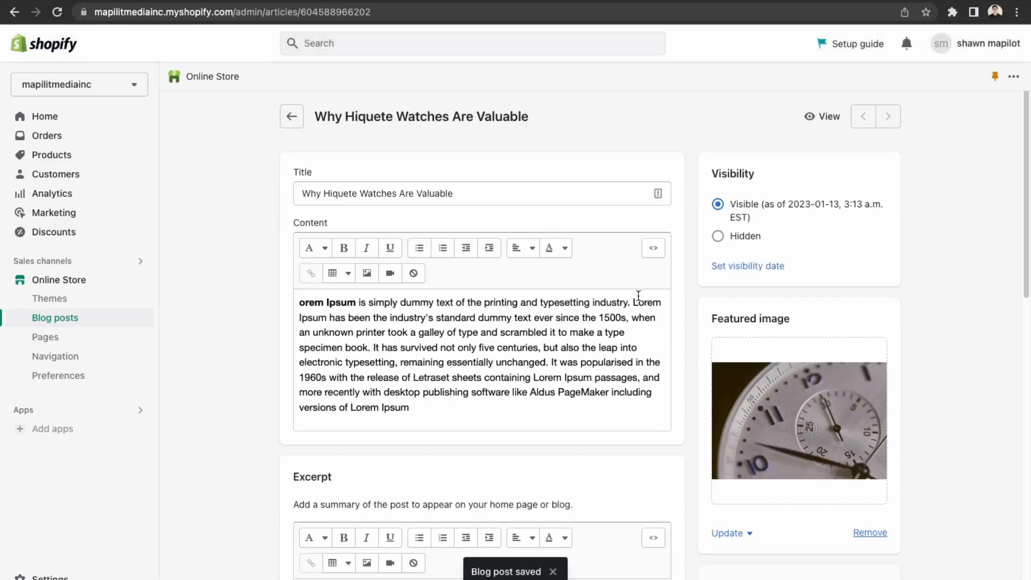
click(827, 117)
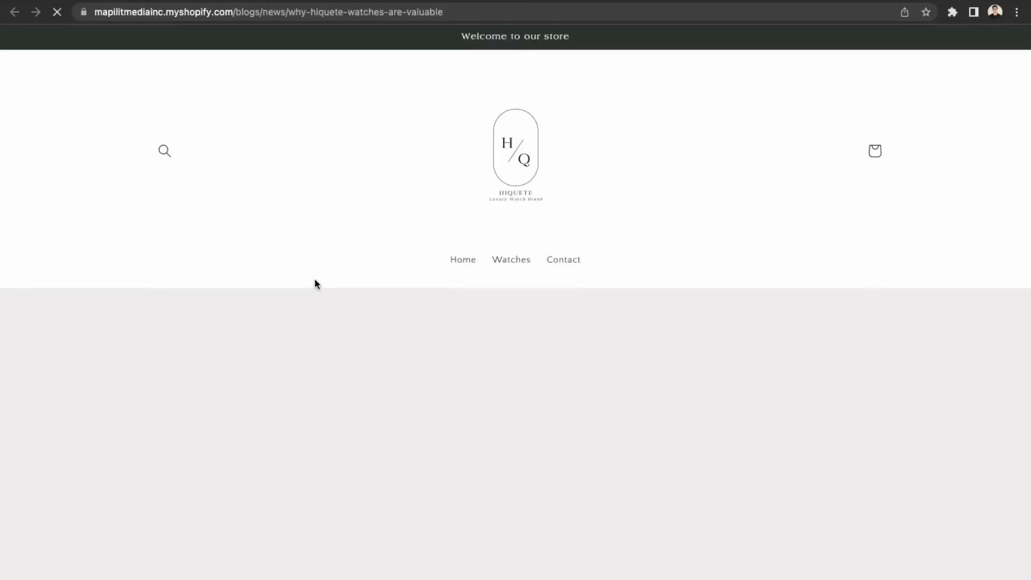
scroll(317, 284, down, 6)
scroll(316, 284, down, 8)
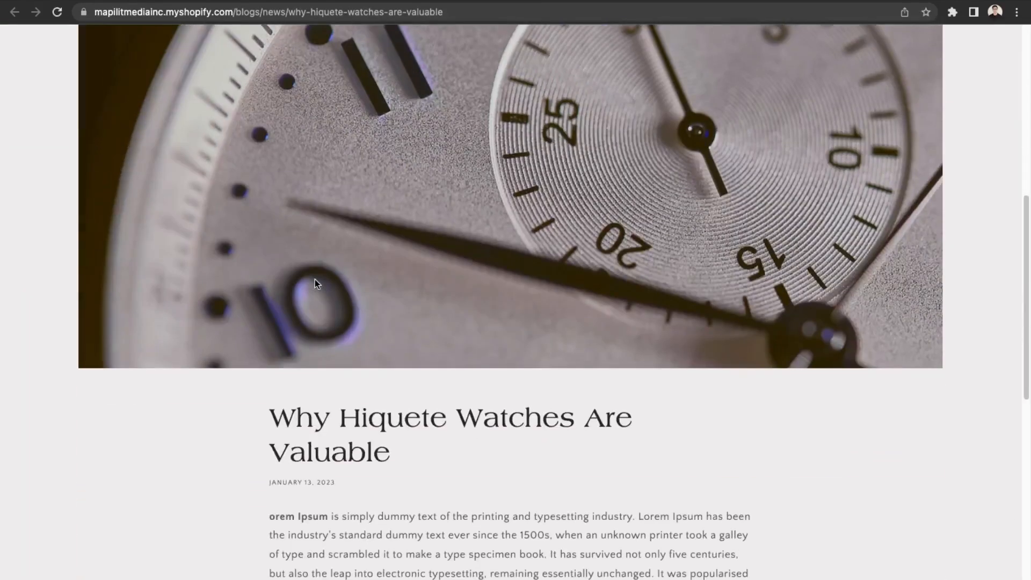
scroll(313, 352, up, 2)
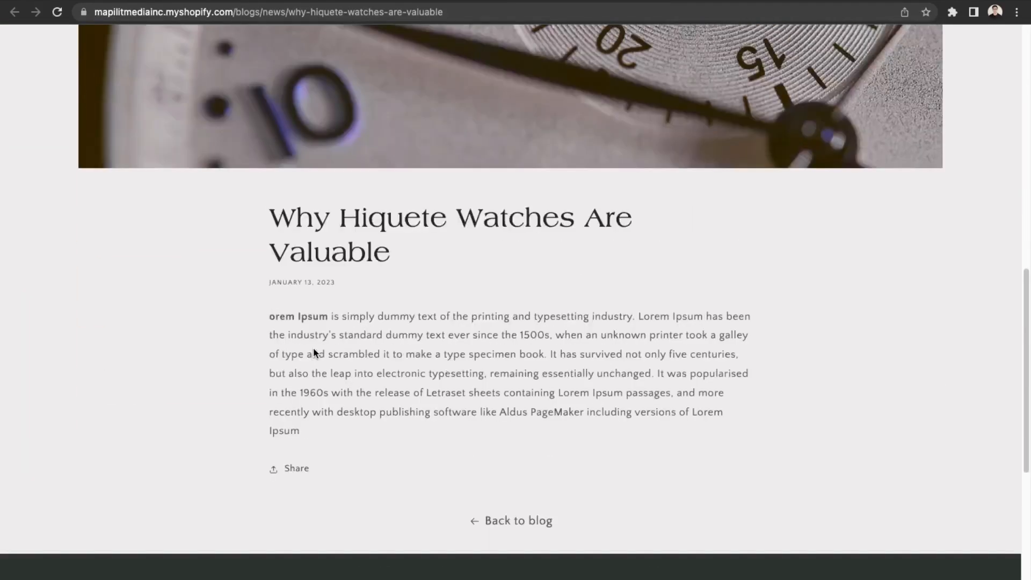
click(474, 517)
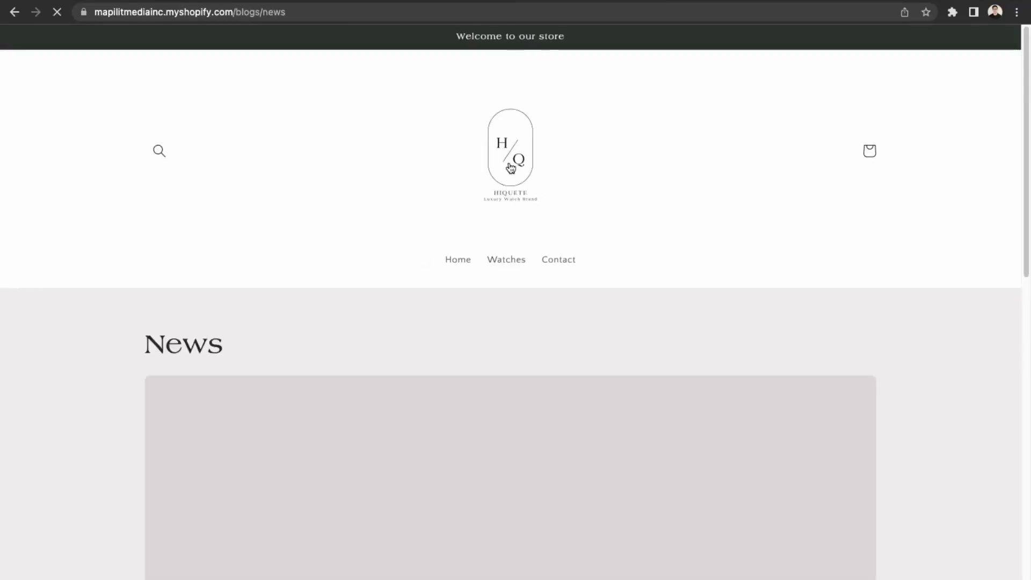
click(448, 277)
scroll(447, 277, down, 15)
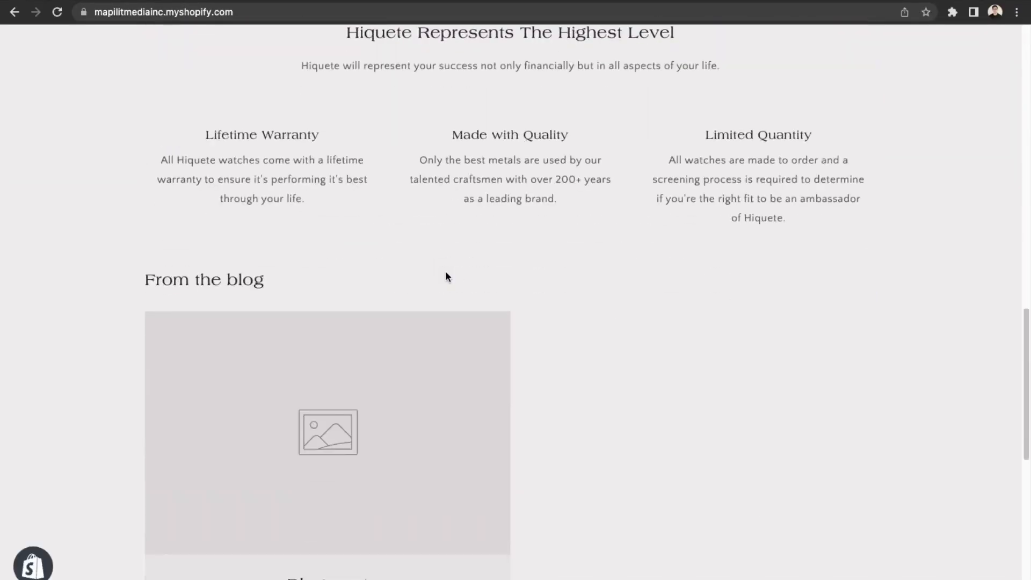
scroll(446, 273, down, 3)
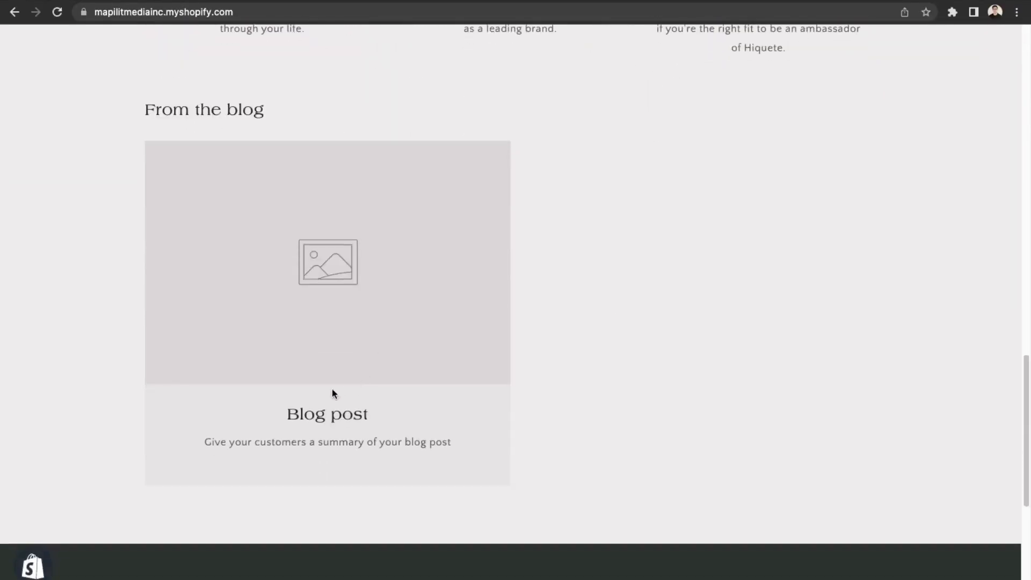
scroll(291, 281, up, 5)
scroll(290, 271, down, 11)
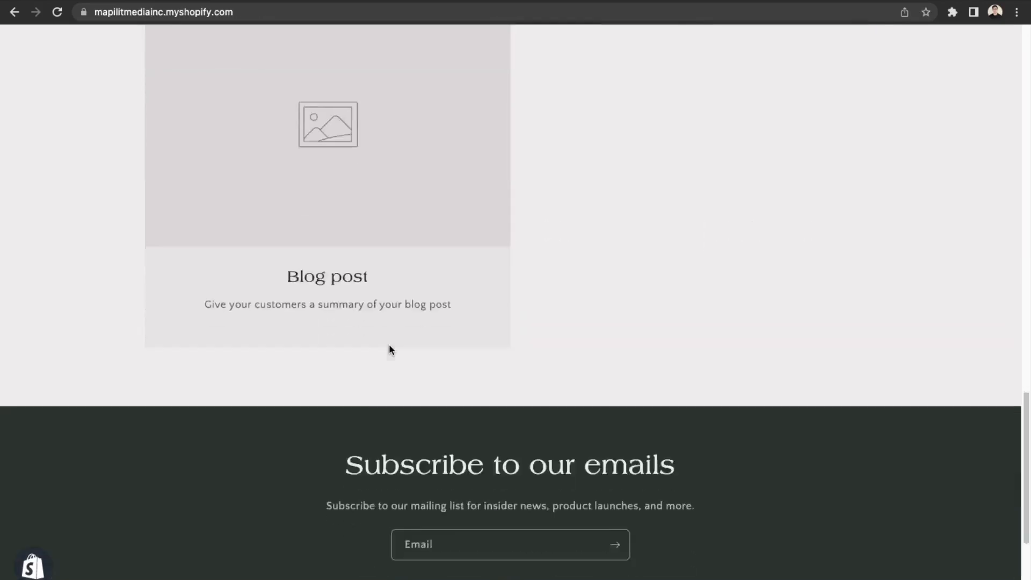
scroll(349, 314, up, 14)
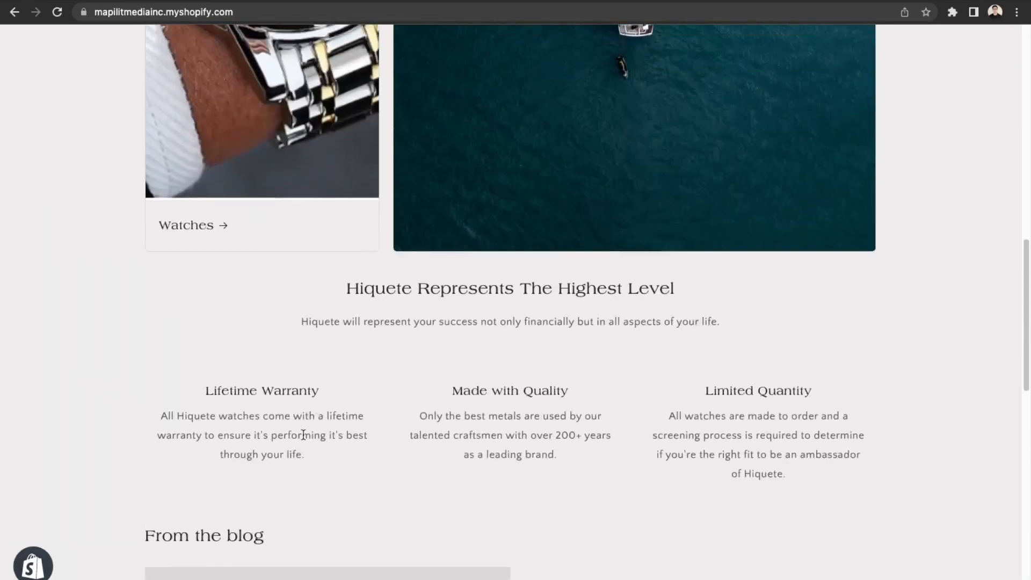
scroll(304, 435, up, 10)
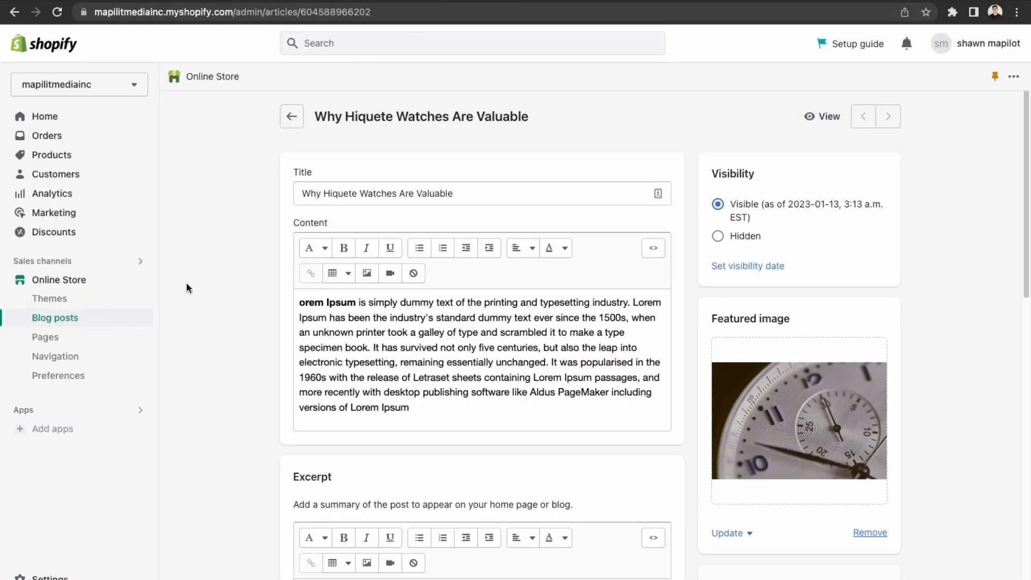
In the Craft theme editor, set the From the blog section to the News blog.
click(110, 291)
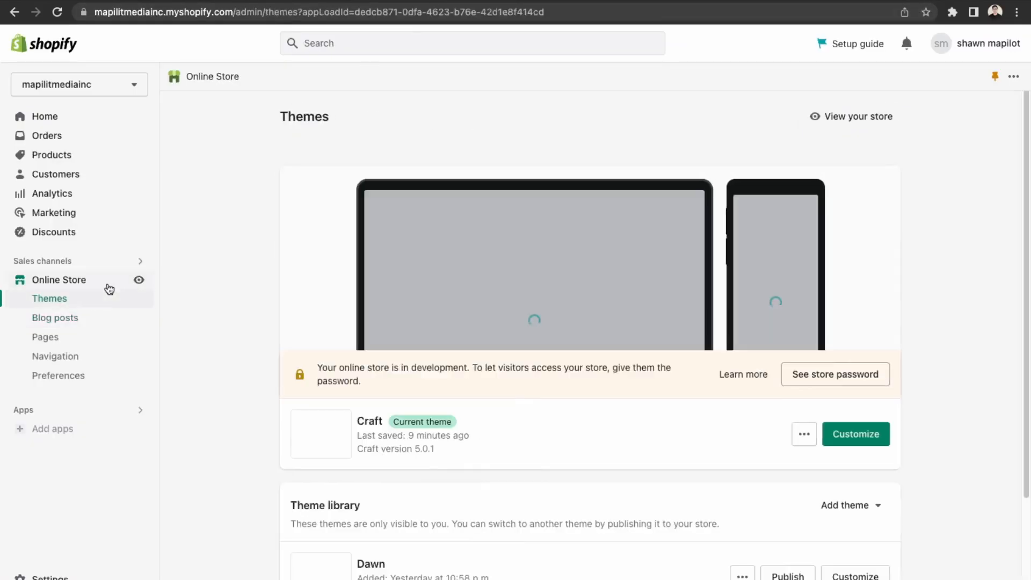
click(861, 434)
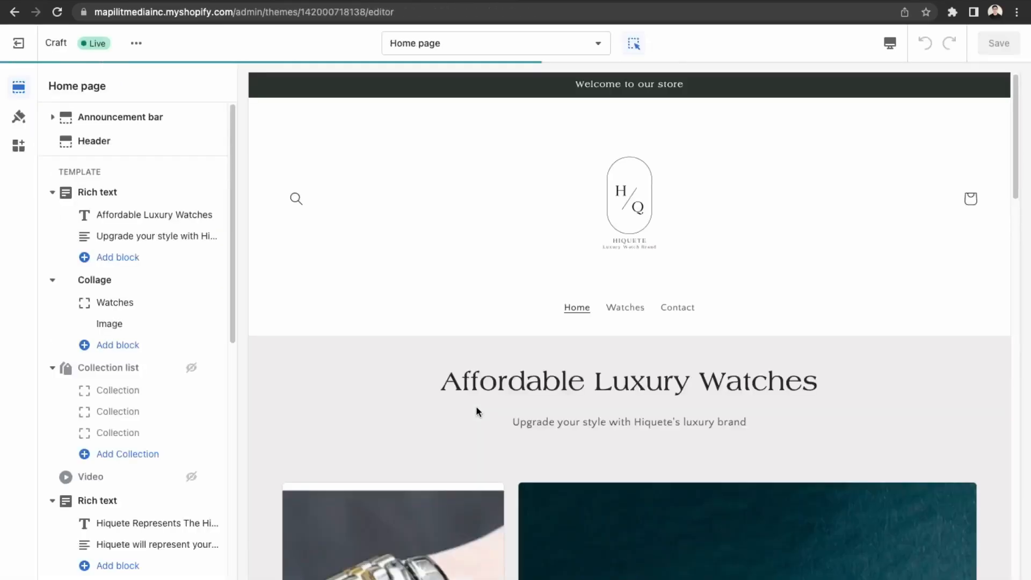
scroll(445, 369, down, 20)
scroll(444, 363, up, 5)
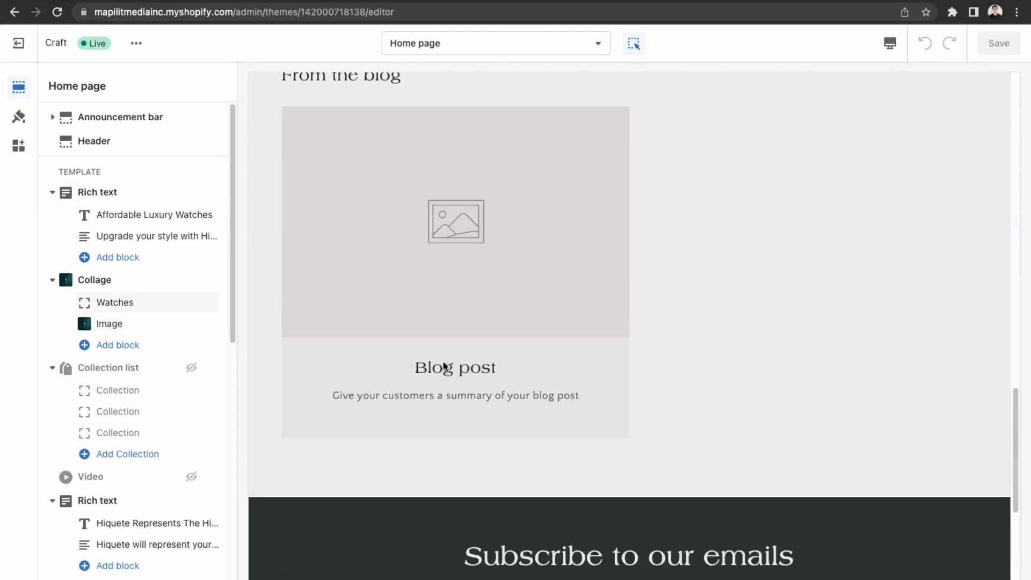
click(439, 277)
click(138, 246)
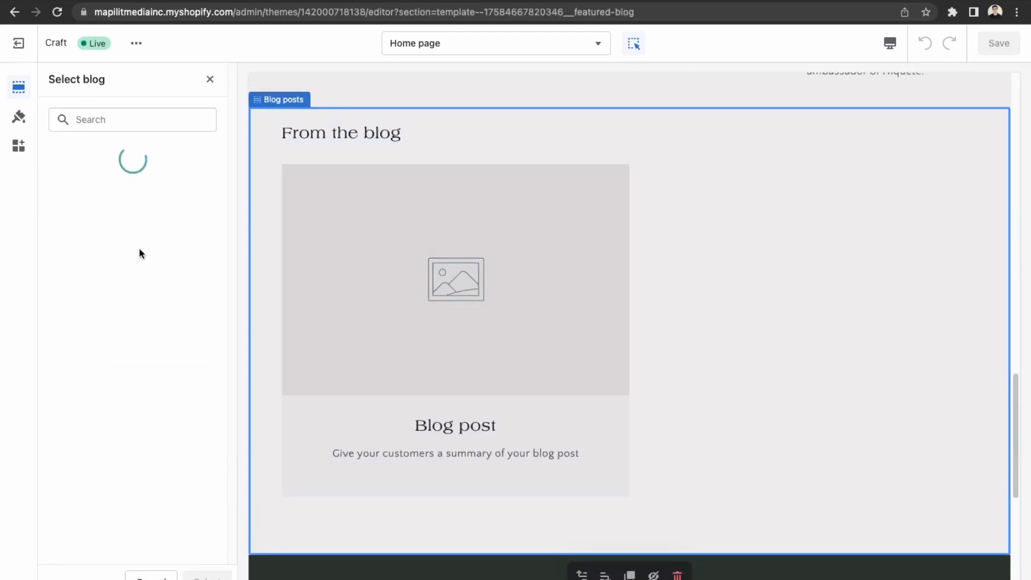
click(207, 576)
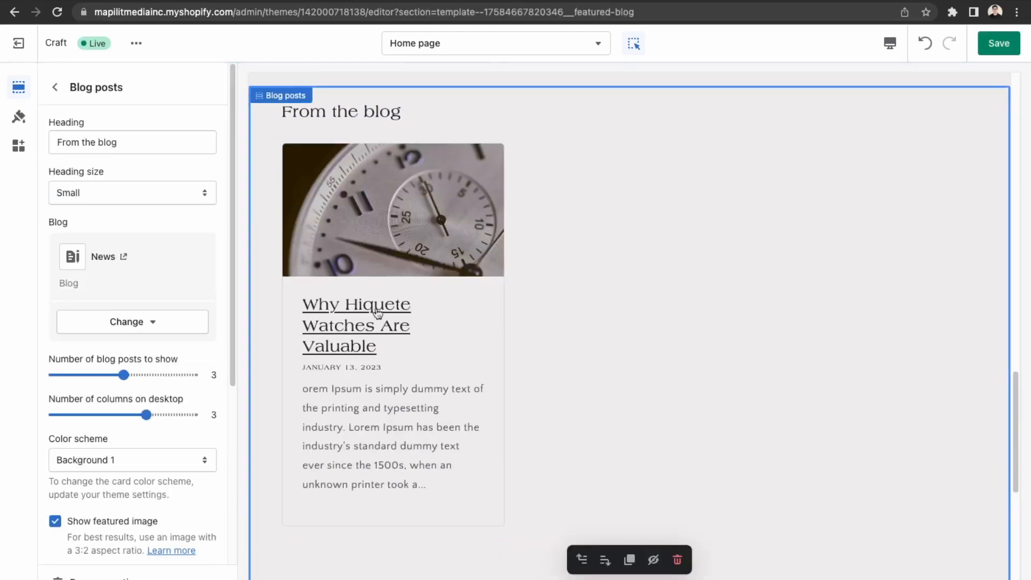
scroll(361, 329, up, 2)
scroll(308, 385, up, 10)
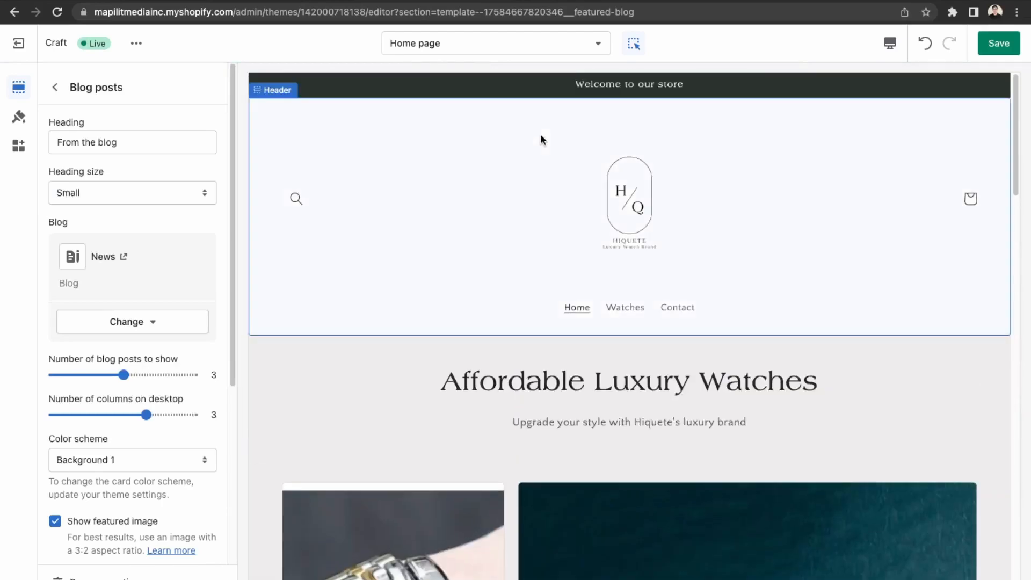
scroll(540, 137, down, 15)
scroll(665, 305, up, 3)
scroll(541, 303, down, 1)
Look through the Email signup block settings, then open the footer Quick links menu settings.
click(478, 351)
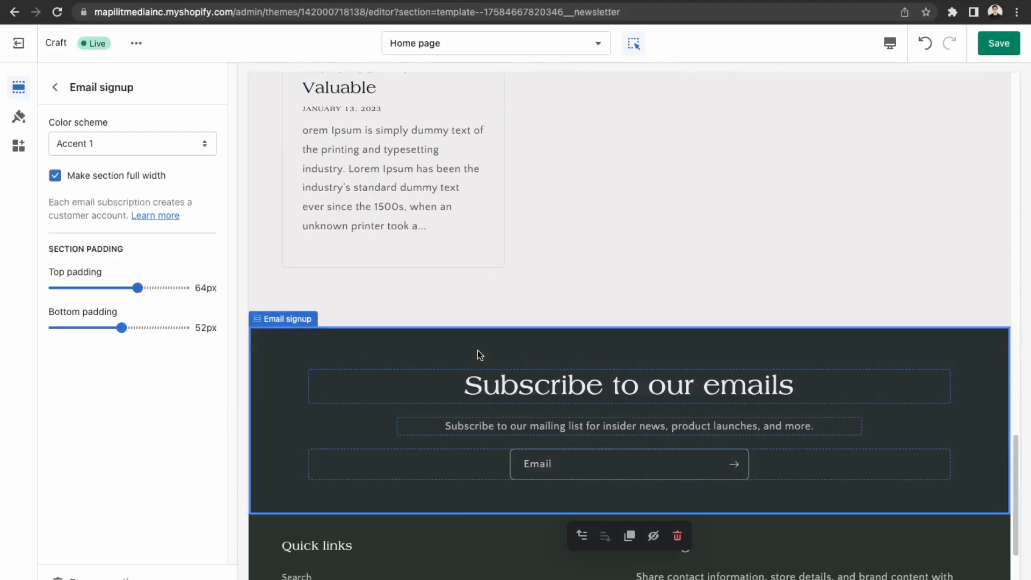
click(501, 386)
click(546, 460)
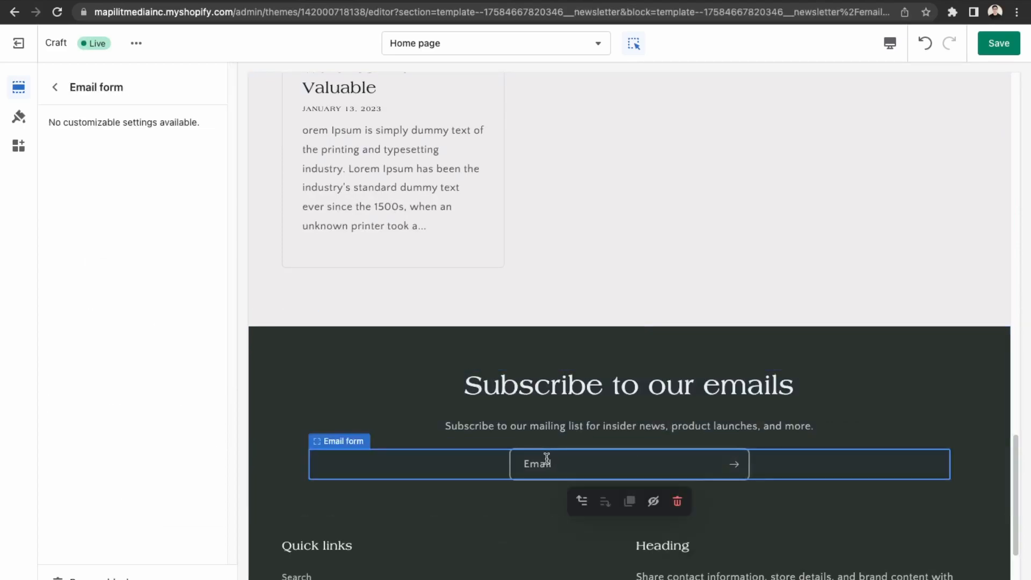
click(540, 427)
click(515, 386)
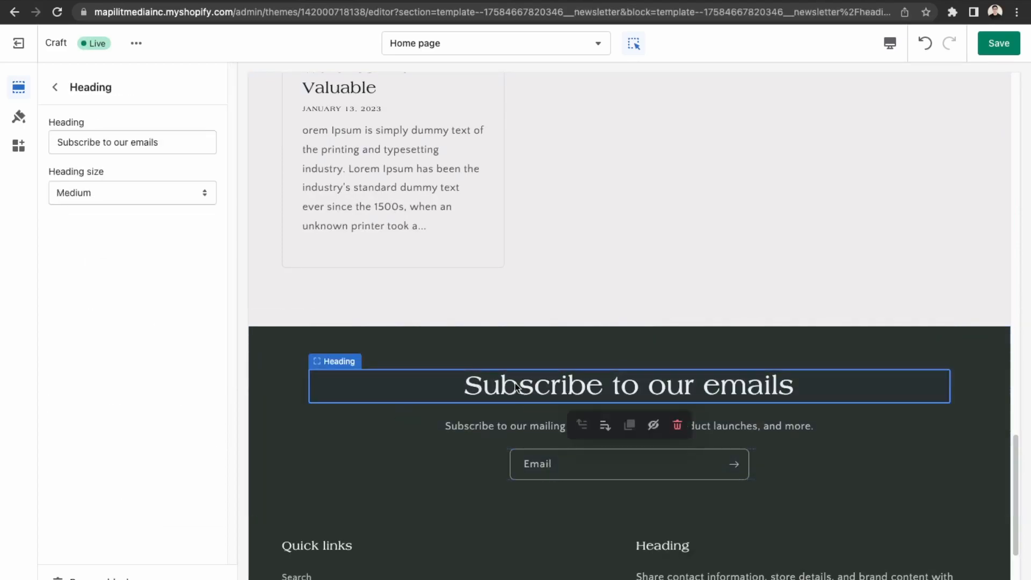
scroll(523, 500, down, 2)
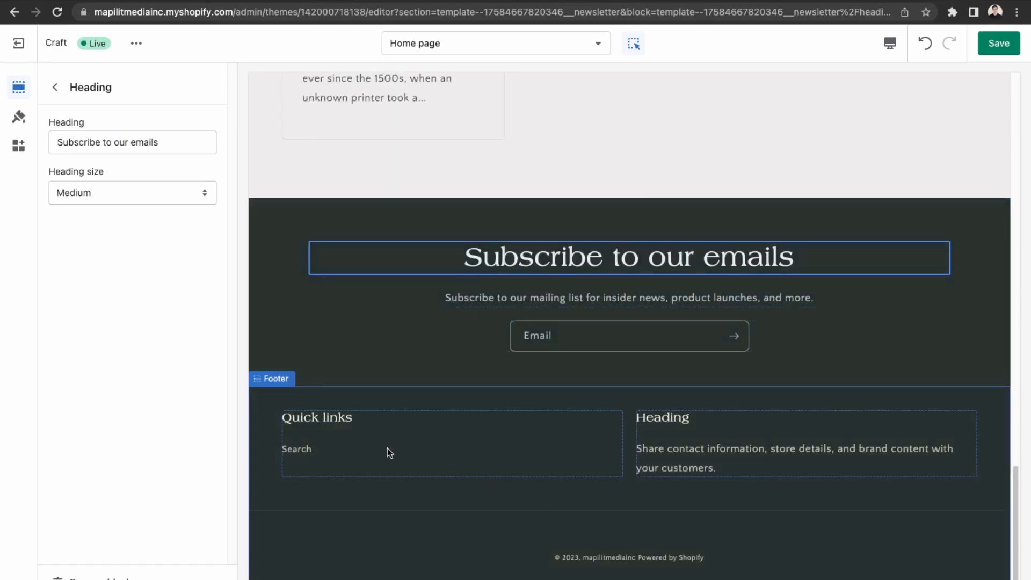
click(369, 440)
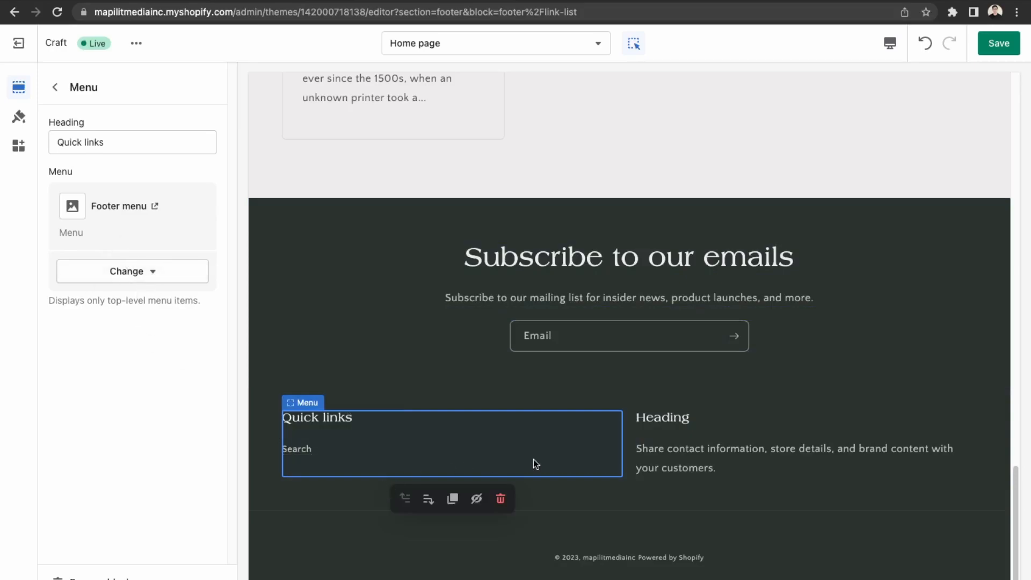
Rename the footer text block heading to 'Hiquete Watches'.
click(645, 454)
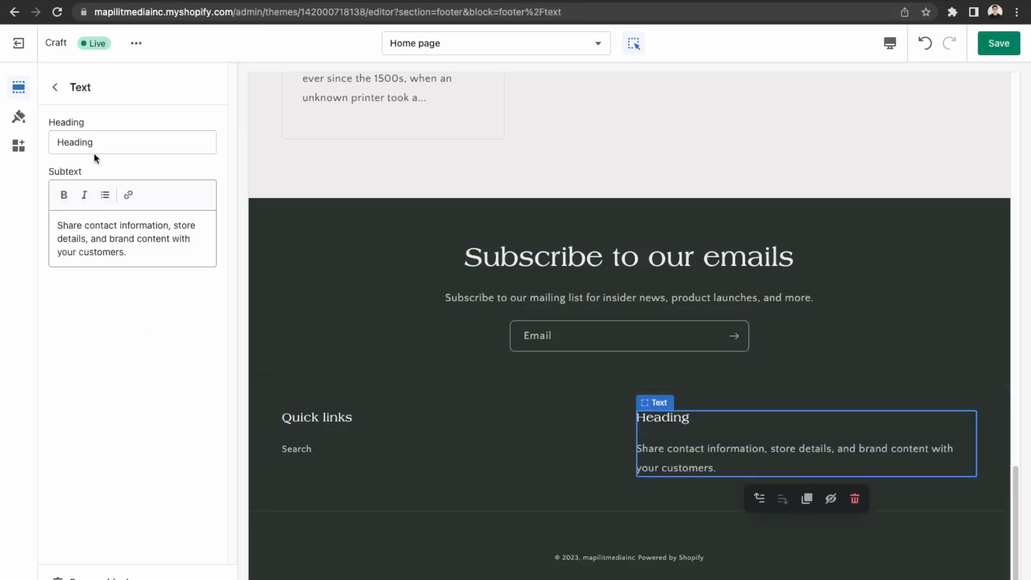
drag(91, 150, 24, 131)
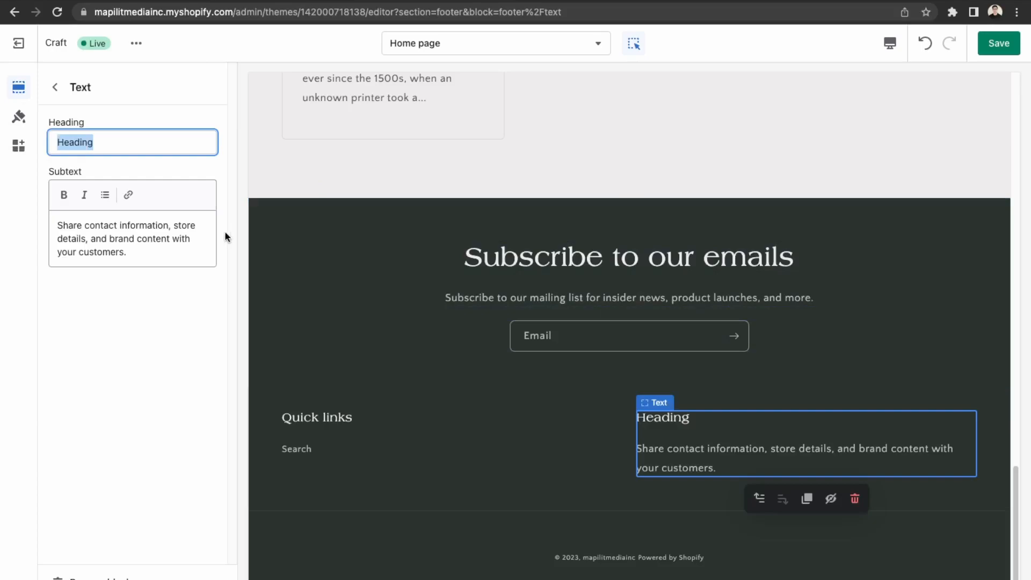
text(Hiqu)
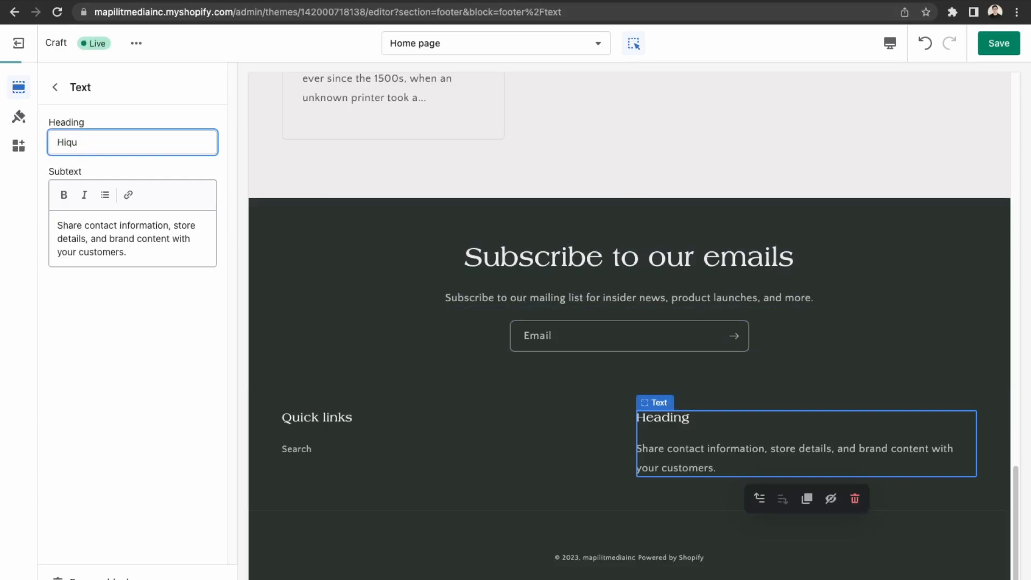
text(ete)
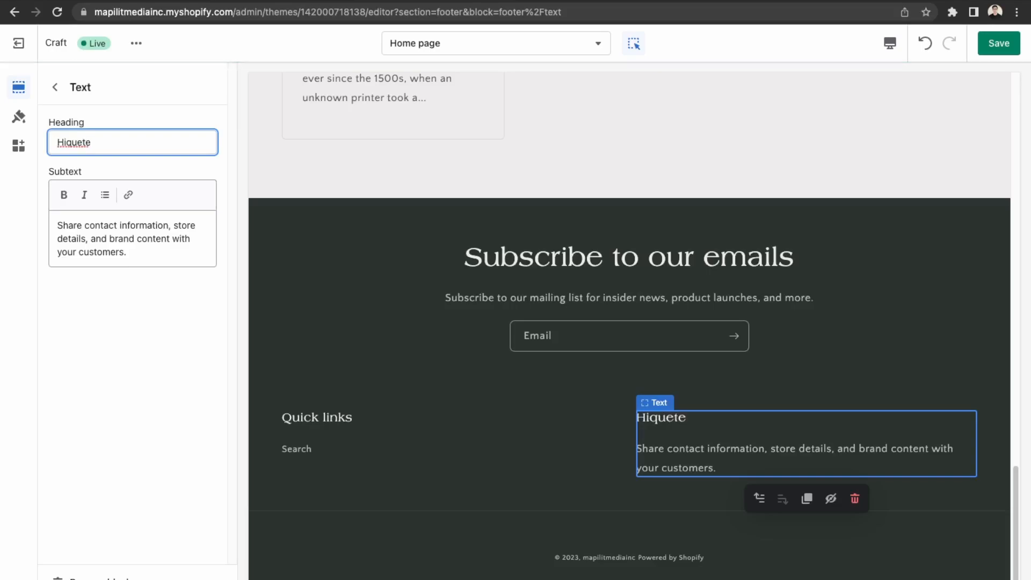
text( Watches)
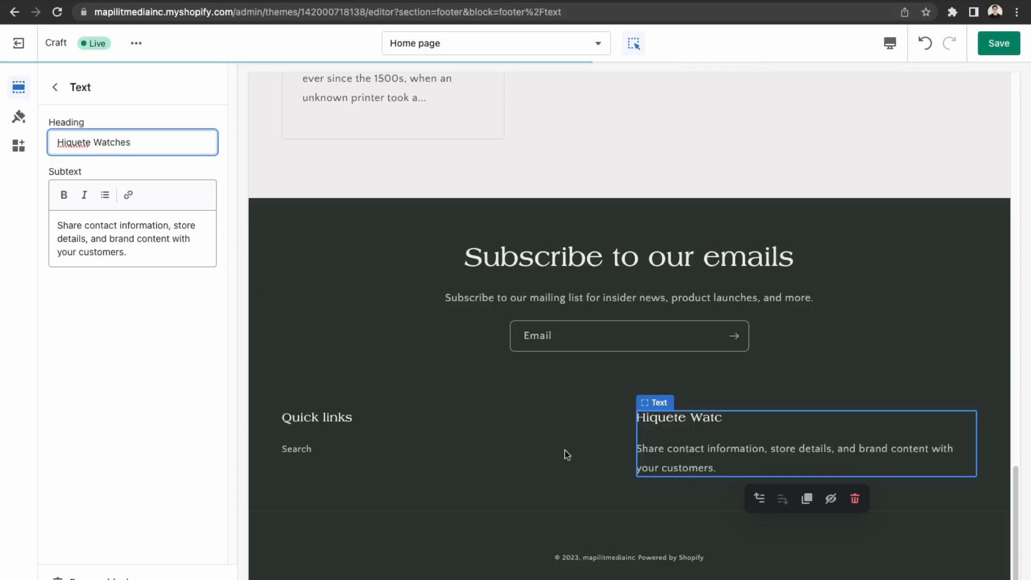
Replace the footer subtext with 'Store Hours: Mon - Sun 9am - 9pm' and the store's e-mail line.
drag(147, 253, 26, 220)
text(contact)
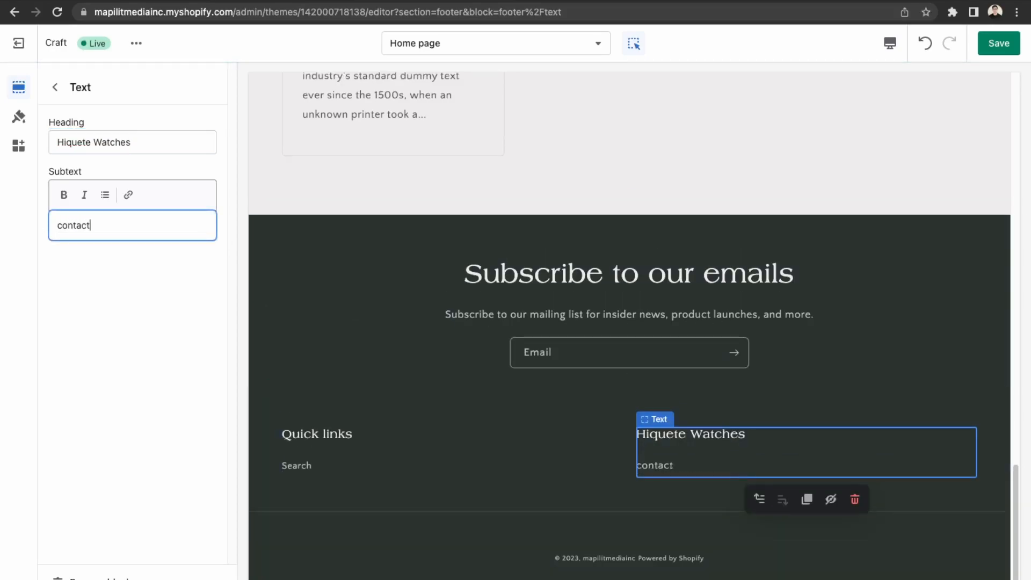
key(BackSpace)
key(BackSpace)
key(BackSpace)
key(BackSpace)
key(BackSpace)
key(BackSpace)
key(BackSpace)
text(Store Hours: Mon - Sun )
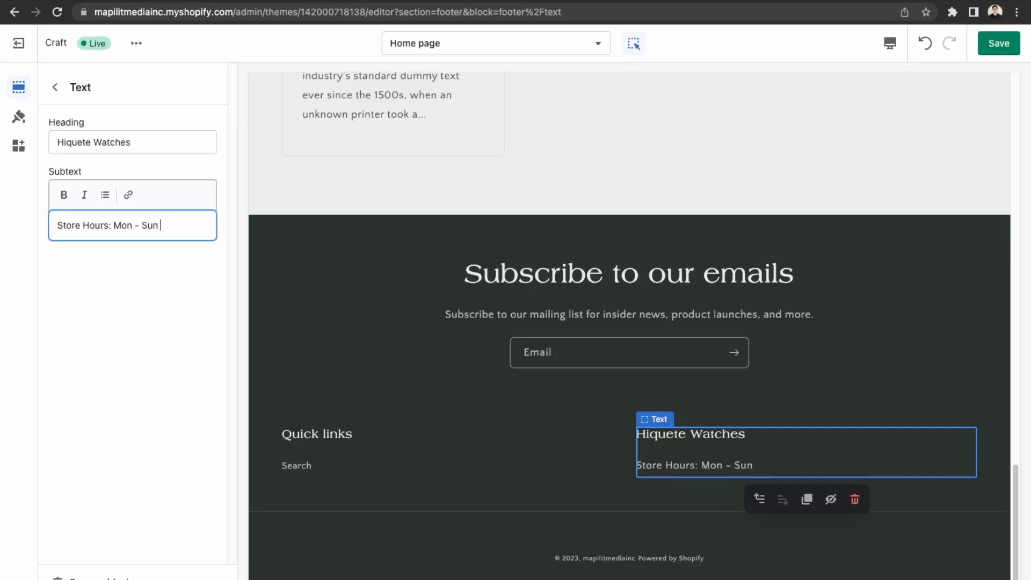
text(9am - 9pm)
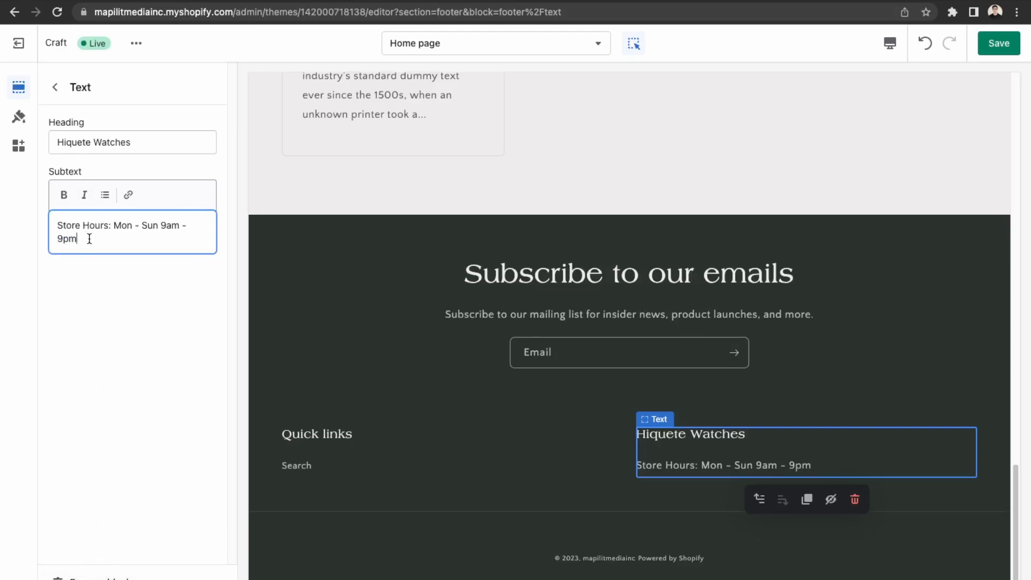
key(Return)
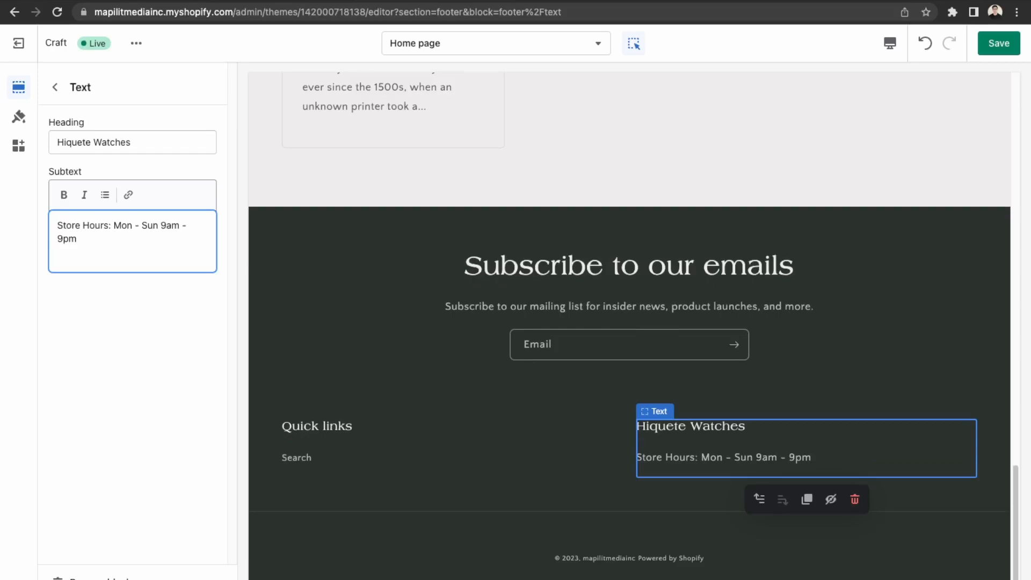
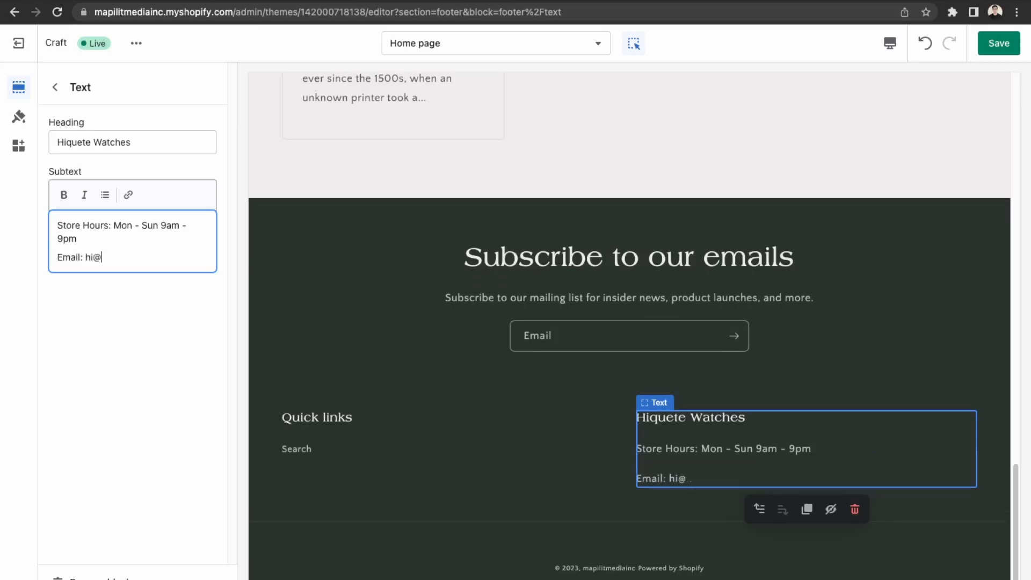
Add the store's phone number and headquarters address lines, then save the theme.
key(Return)
text(Phone)
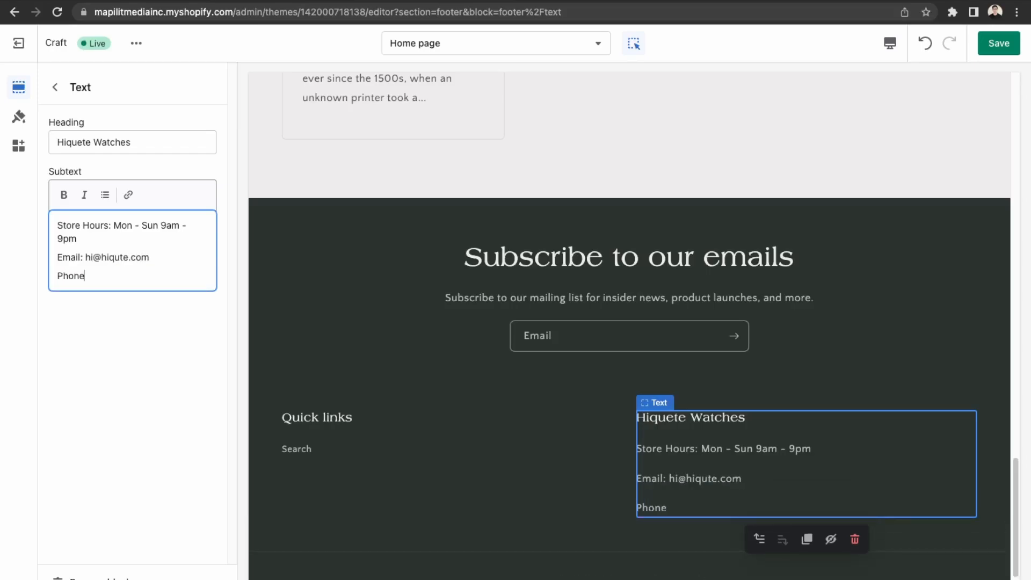
text( Number: 123446)
key(BackSpace)
text(7)
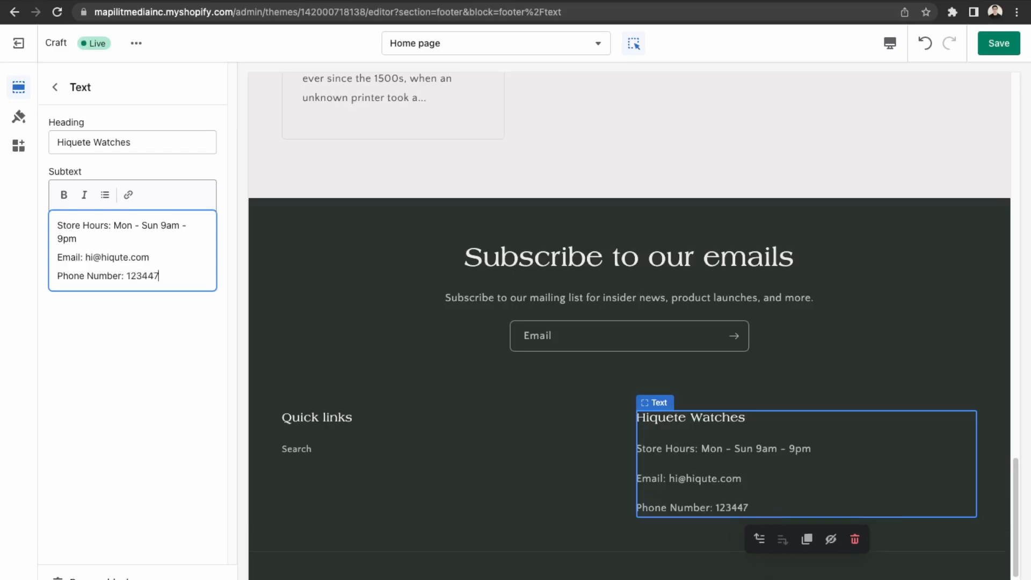
text(7)
key(Return)
text(Address:)
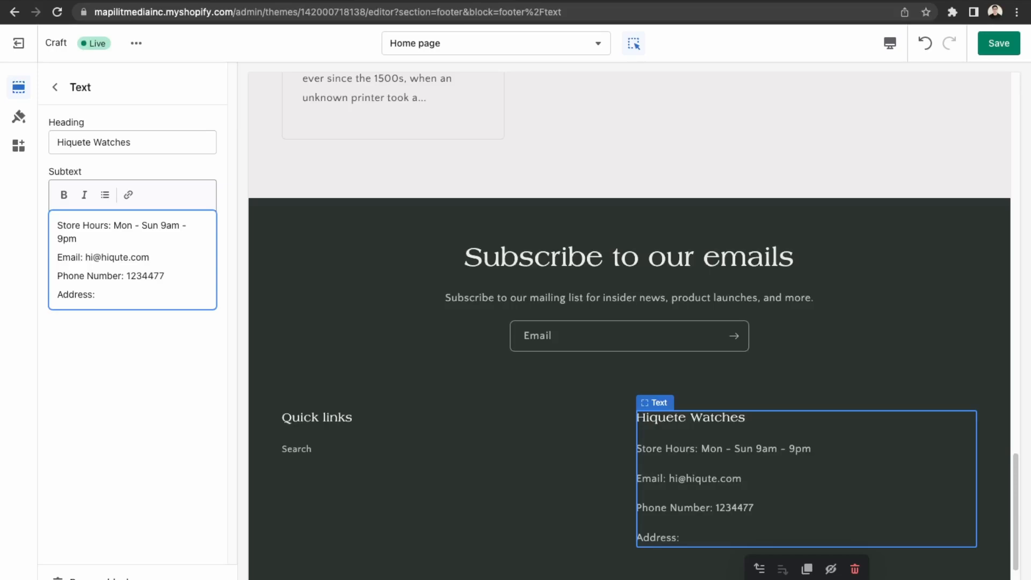
text( Hiquete Headqua)
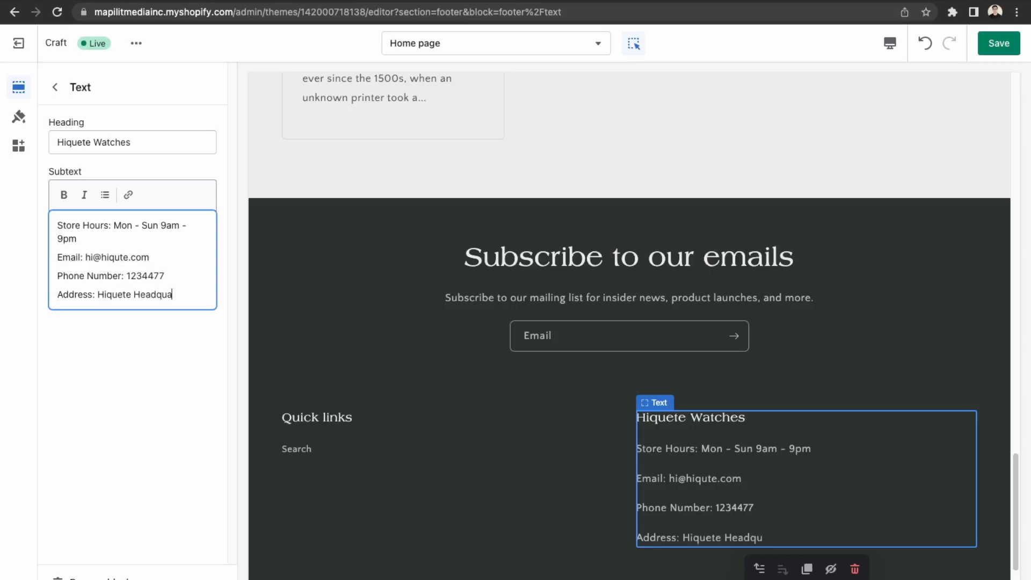
text(rters Canada)
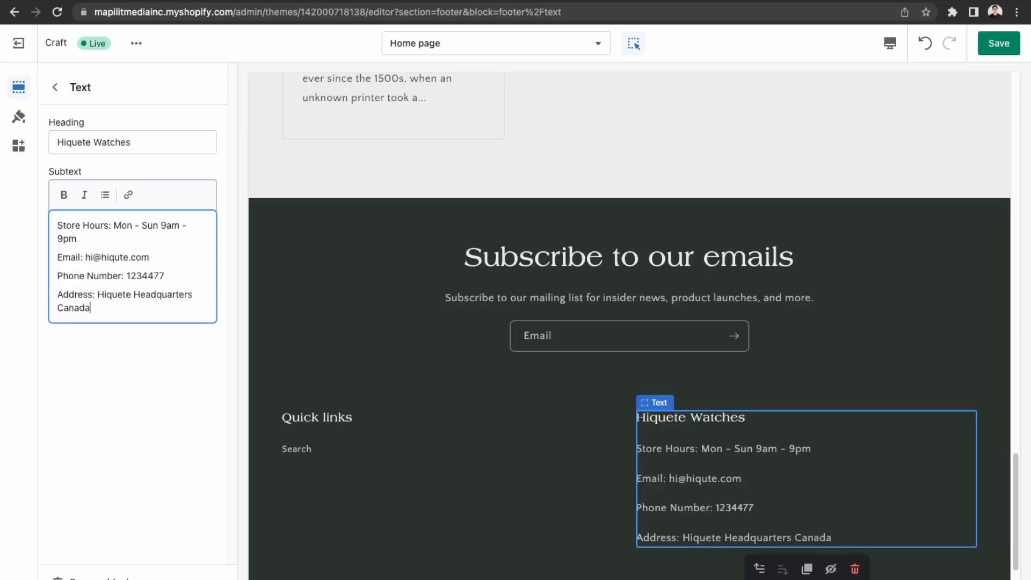
key(super+s)
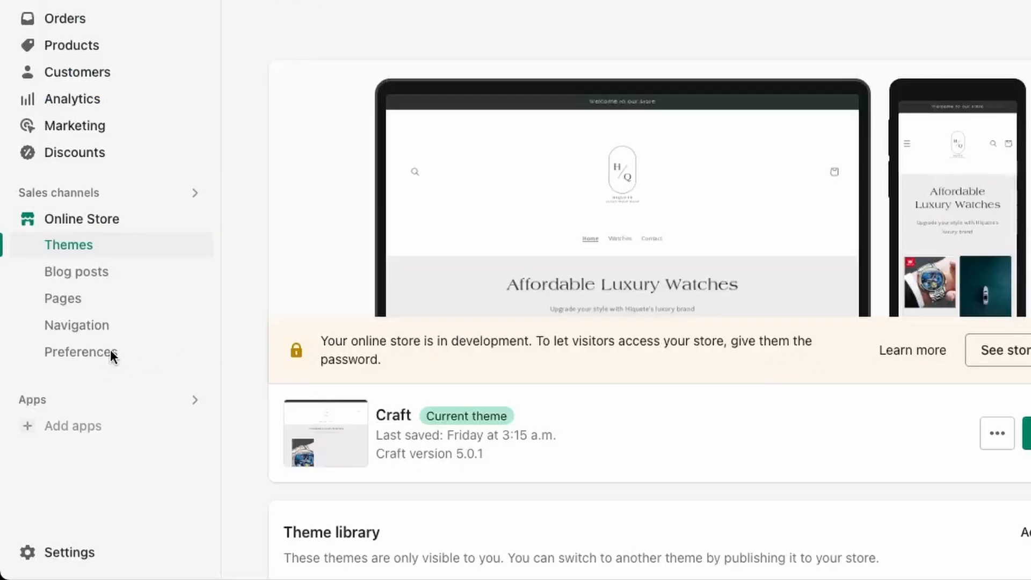
Set the homepage title to 'Hiquete Luxury Watches' in Online Store Preferences.
click(100, 359)
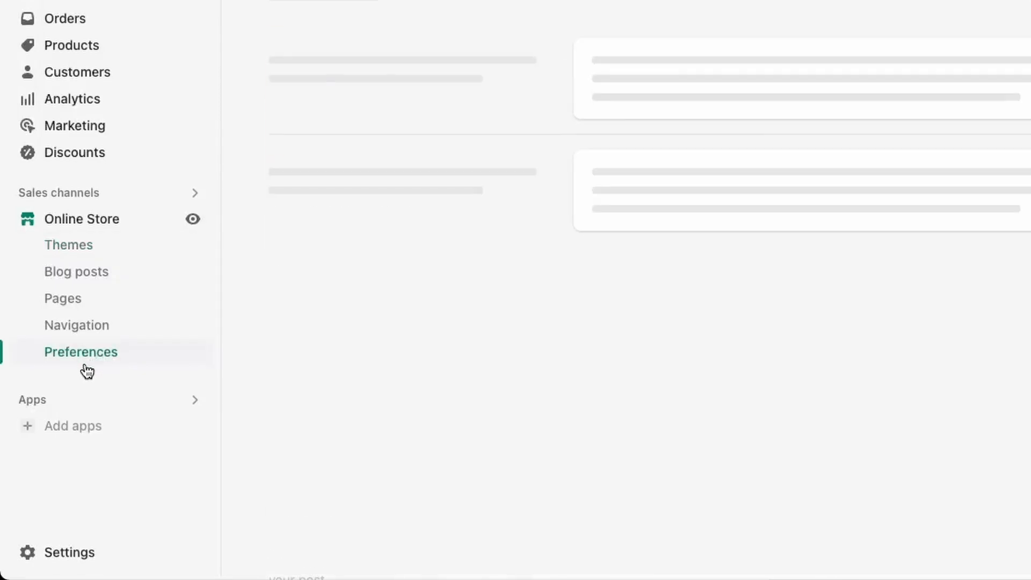
click(620, 231)
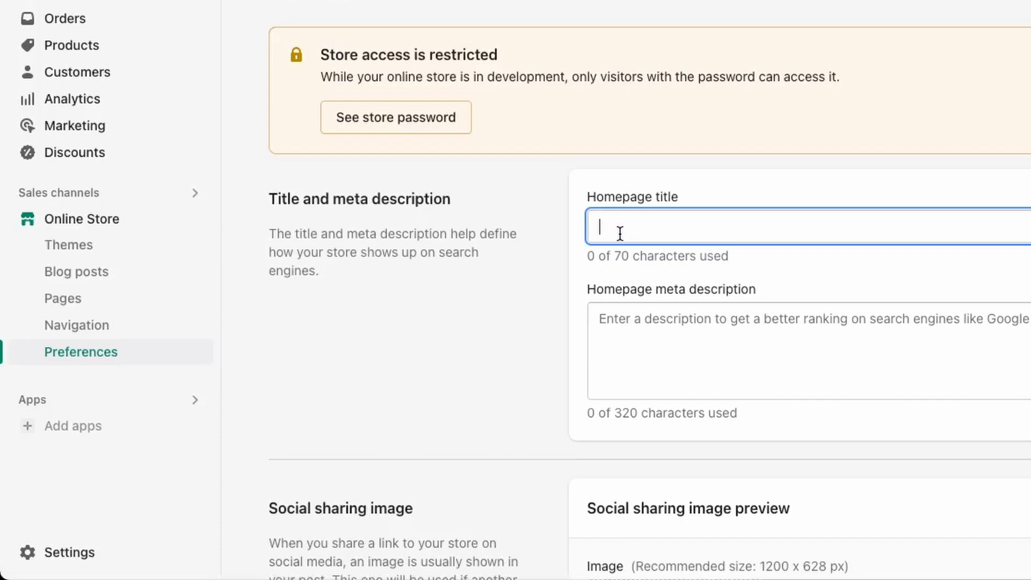
text(Hiquete Luxury Watches)
Write a meta description calling Hiquete Luxury Watches a brand for the highest achievers, inviting product exploration.
click(600, 319)
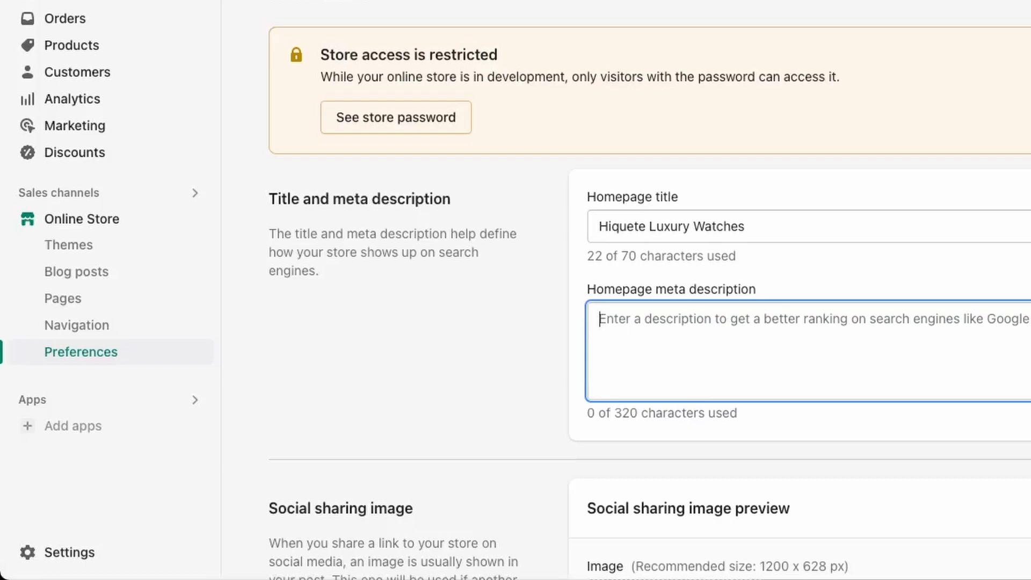
text(Hique)
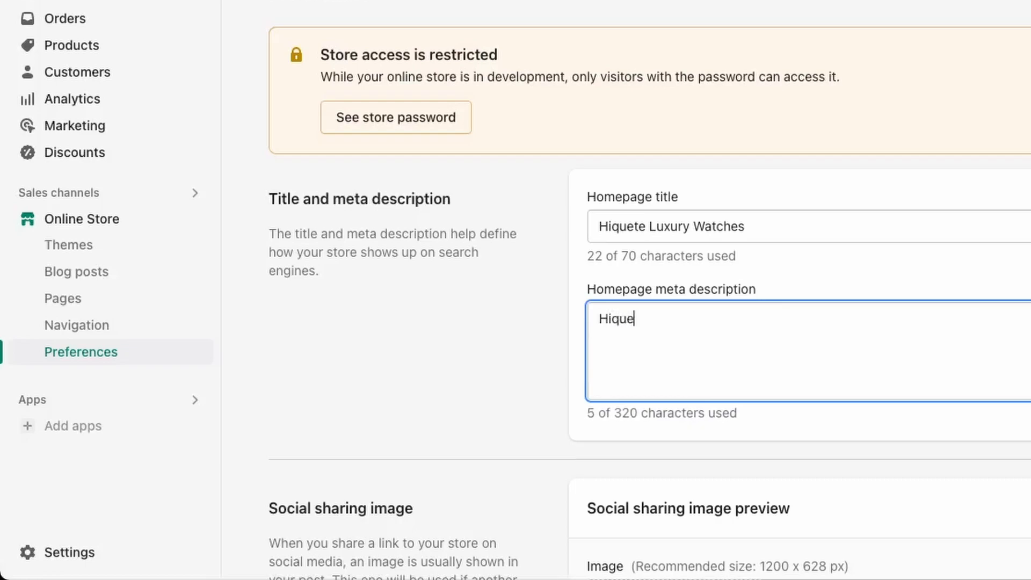
text(te Luxury Wat)
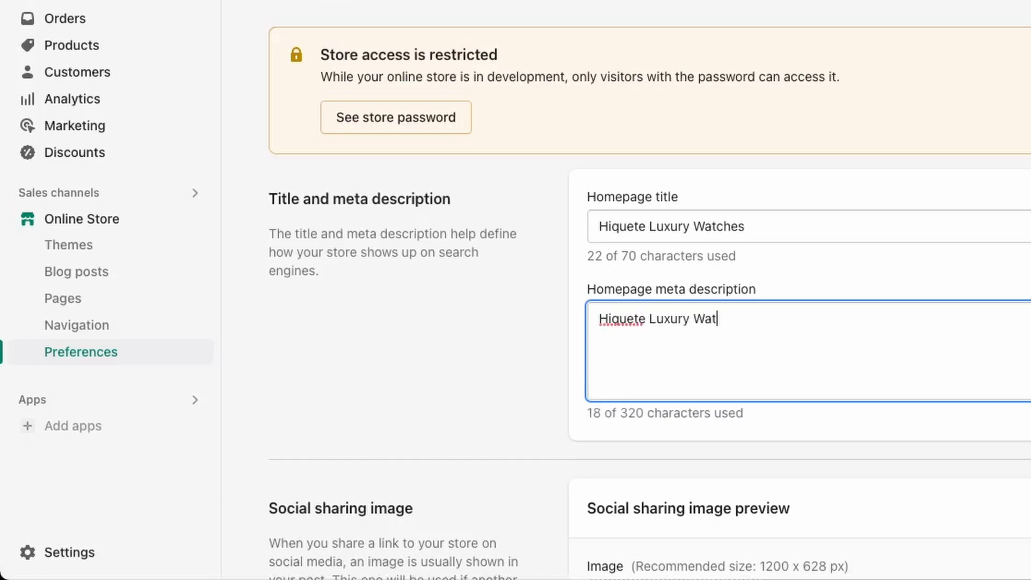
text(ches are)
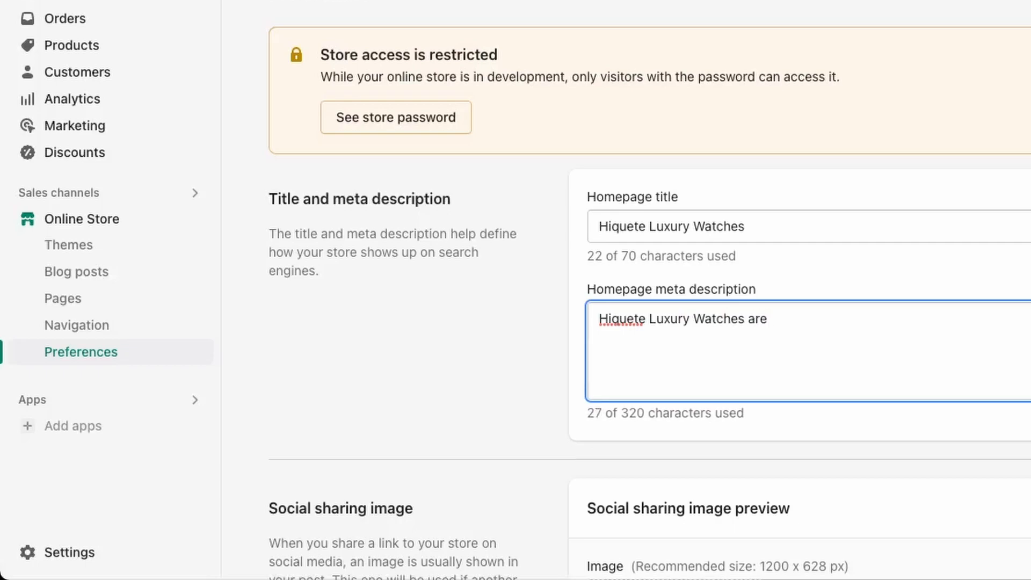
key(BackSpace)
key(BackSpace)
key(BackSpace)
key(BackSpace)
text(is brand mad)
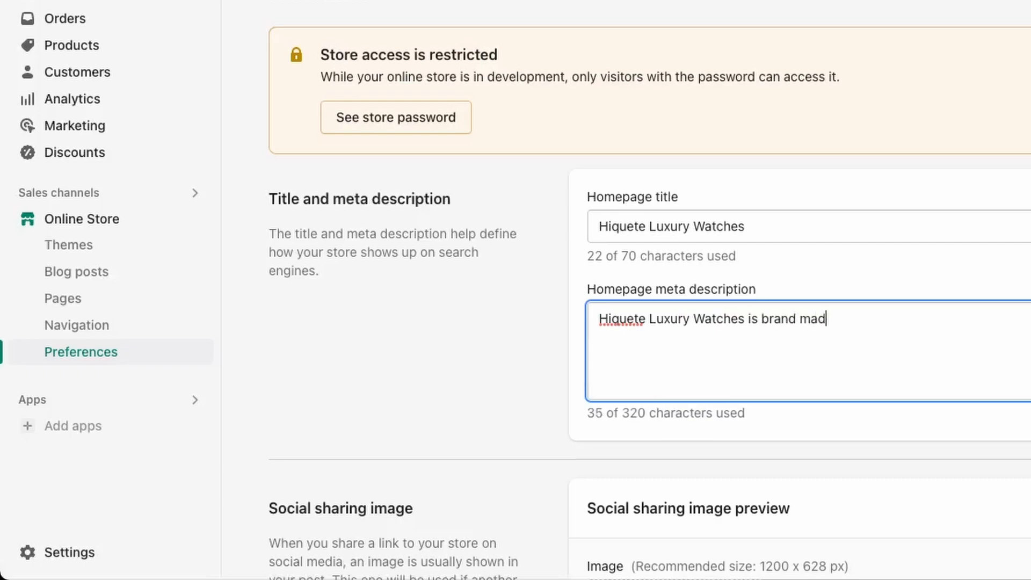
text(e for the highest ach)
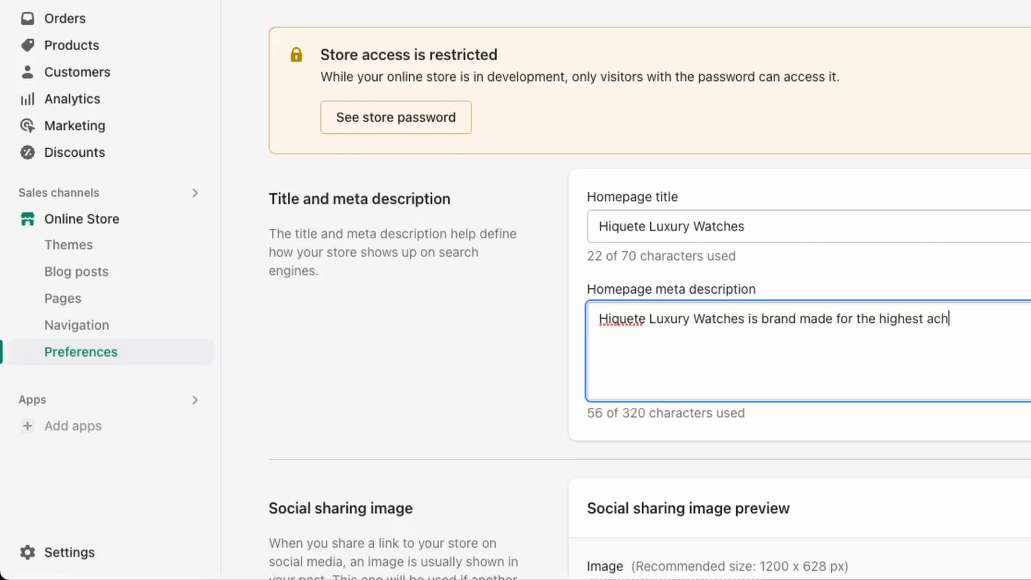
text(ievers. Come explore)
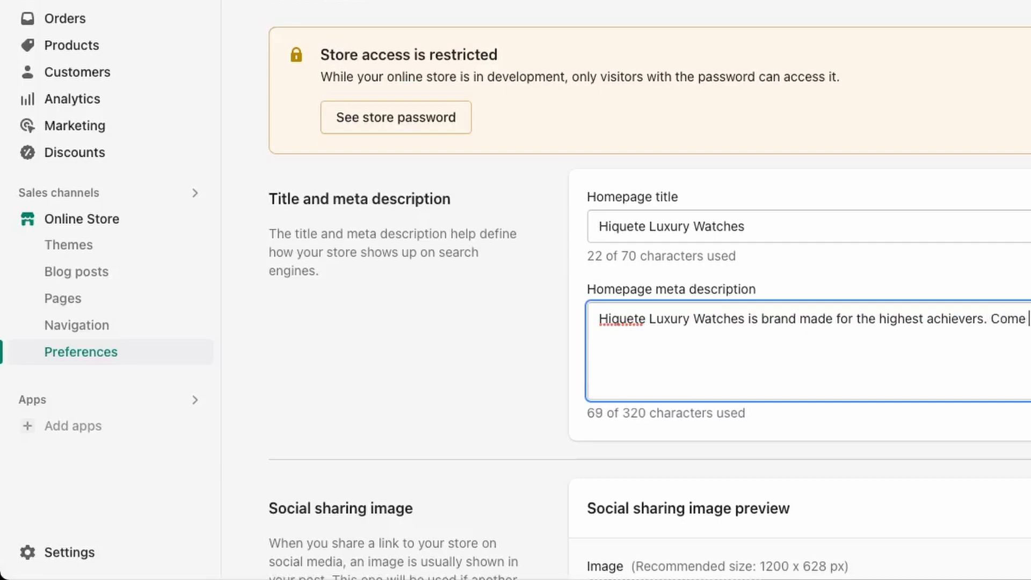
key(BackSpace)
text(nce)
text( ur latest co)
key(BackSpace)
key(BackSpace)
text(prodcu)
key(BackSpace)
key(BackSpace)
text(ucts.)
scroll(311, 312, down, 4)
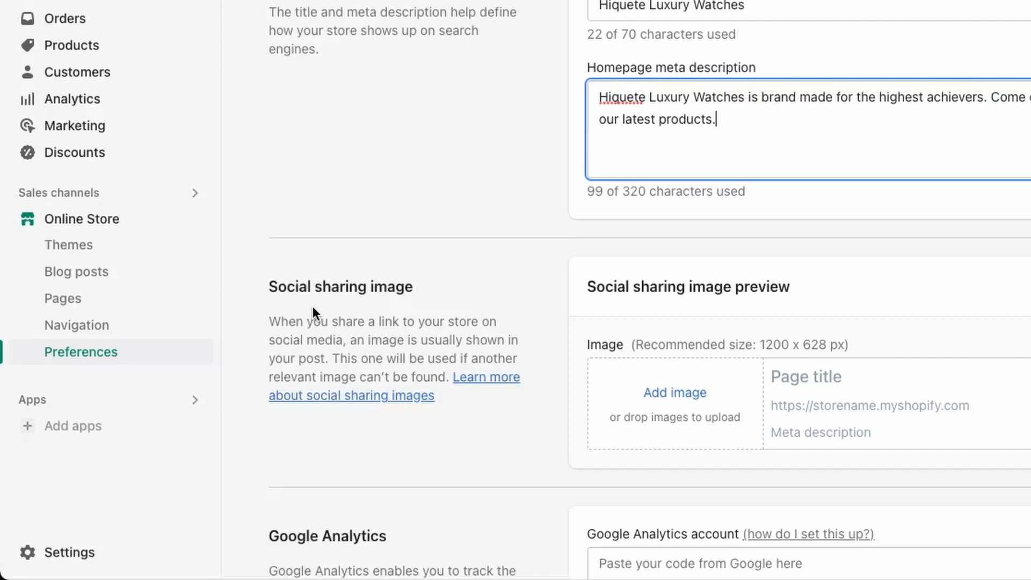
scroll(491, 341, down, 2)
click(671, 496)
scroll(646, 408, down, 4)
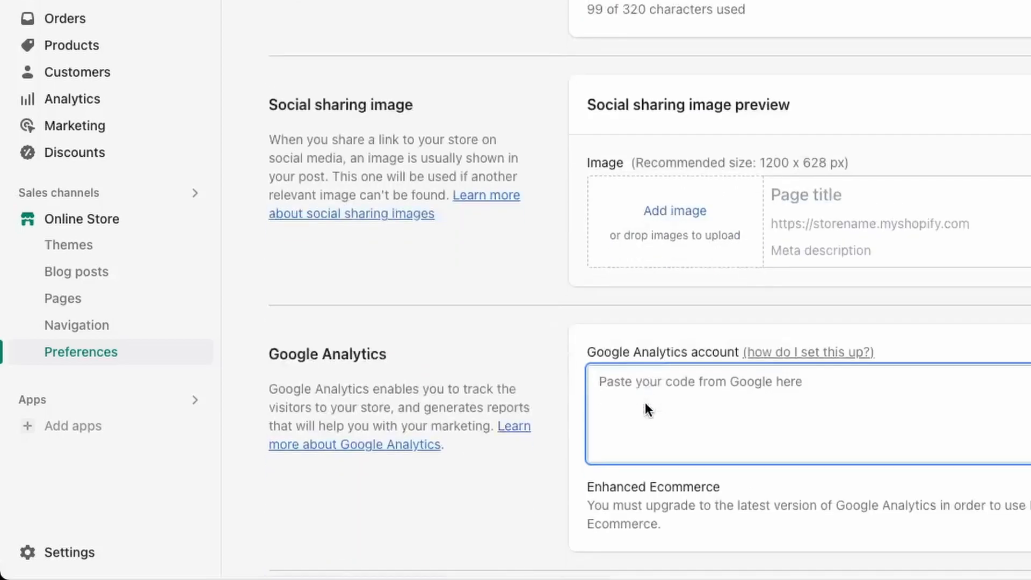
scroll(644, 323, down, 9)
scroll(660, 317, down, 2)
scroll(652, 247, up, 1)
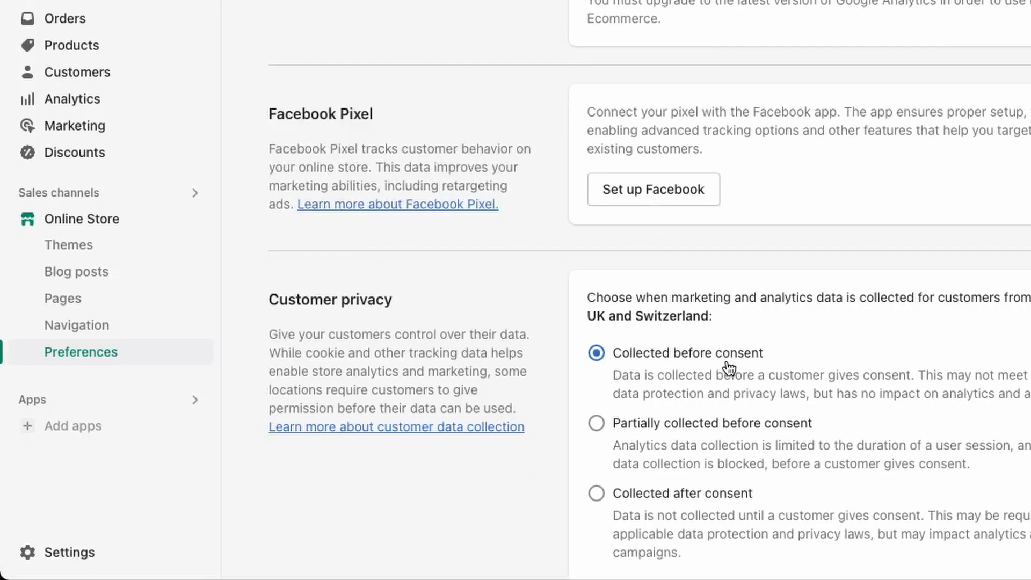
scroll(727, 363, down, 1)
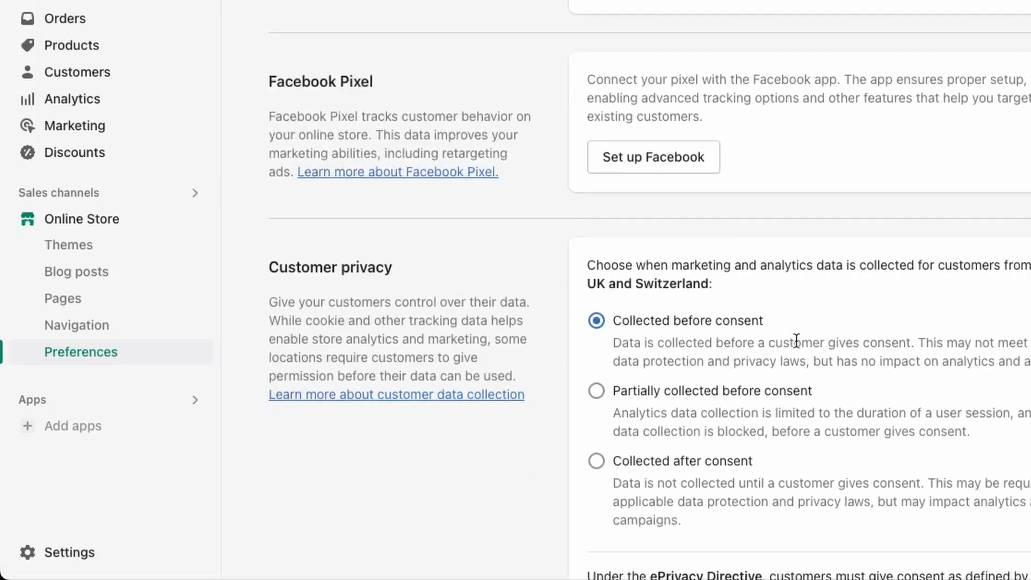
drag(606, 270, 862, 369)
click(862, 368)
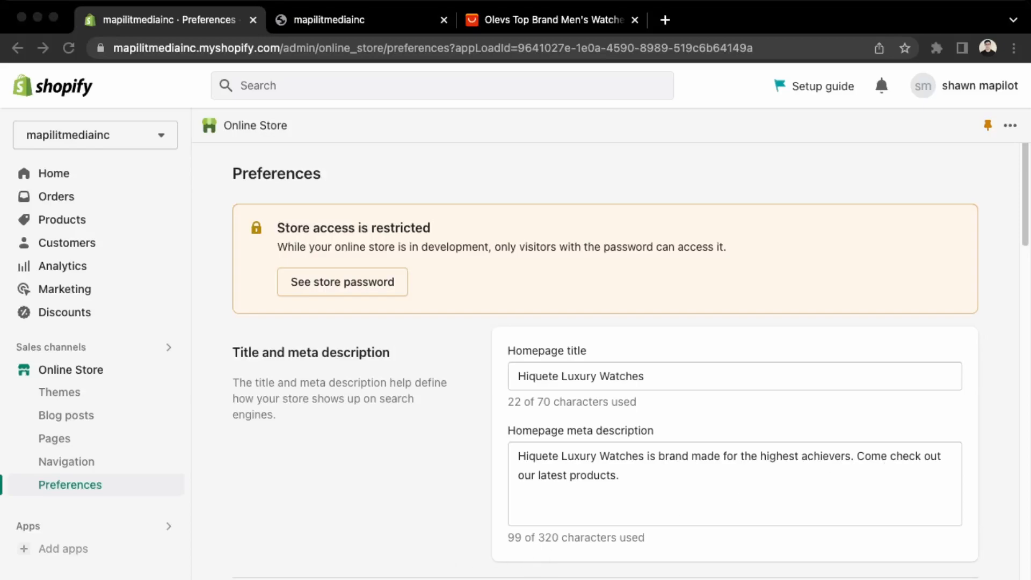
Open Payments settings and dismiss the Shopify Payments business address form unfilled.
click(39, 578)
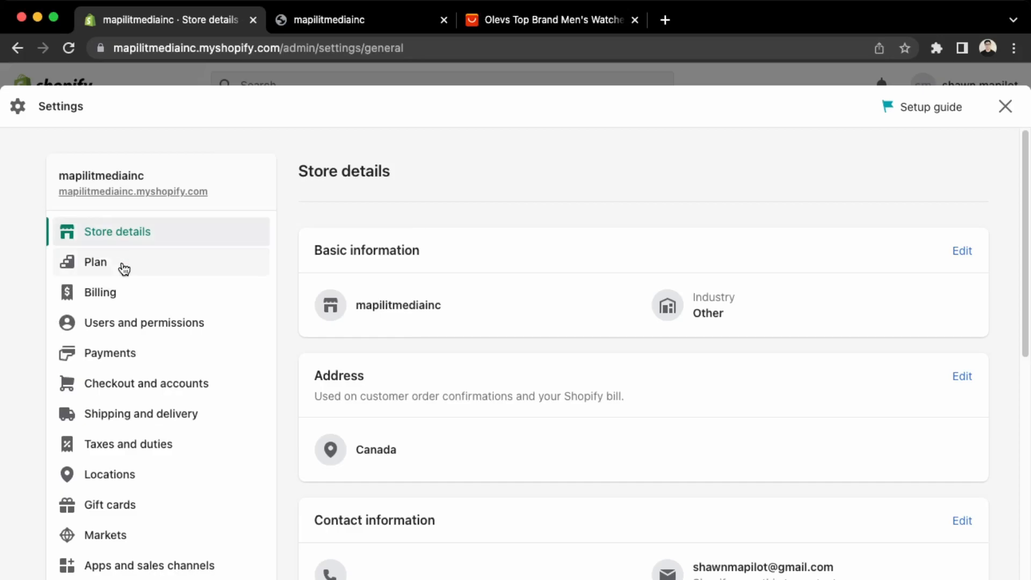
click(123, 353)
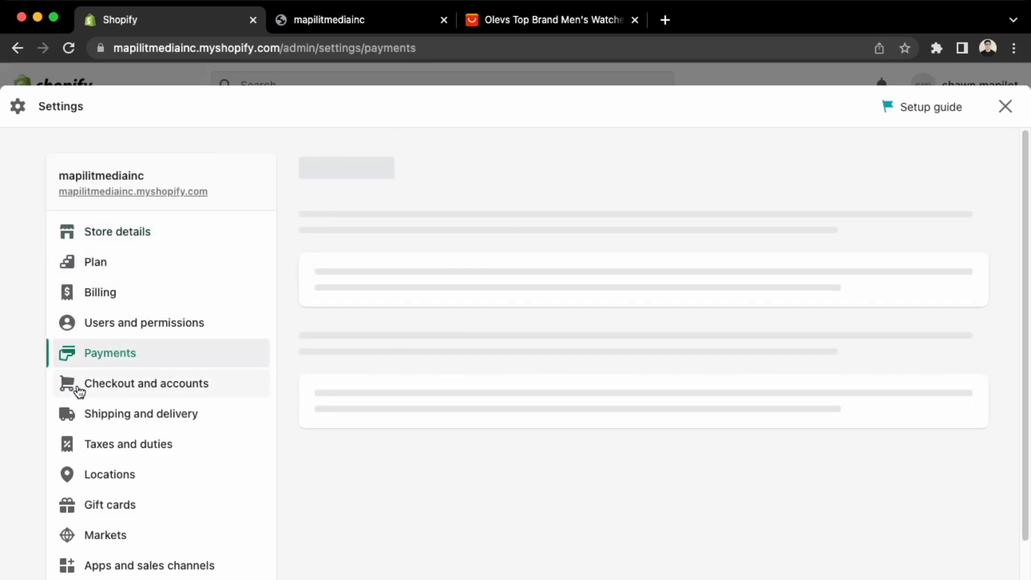
scroll(548, 306, down, 2)
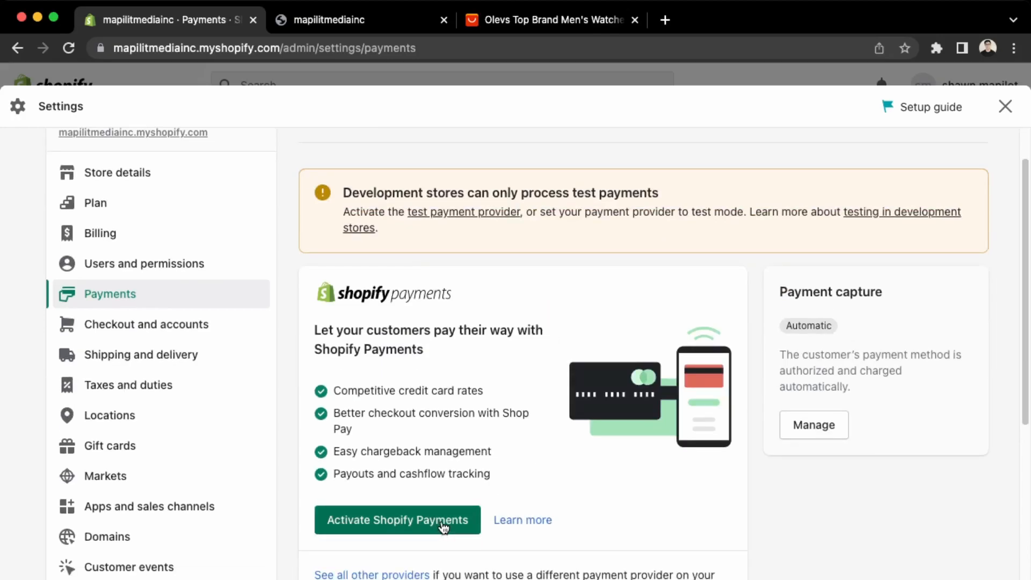
click(444, 528)
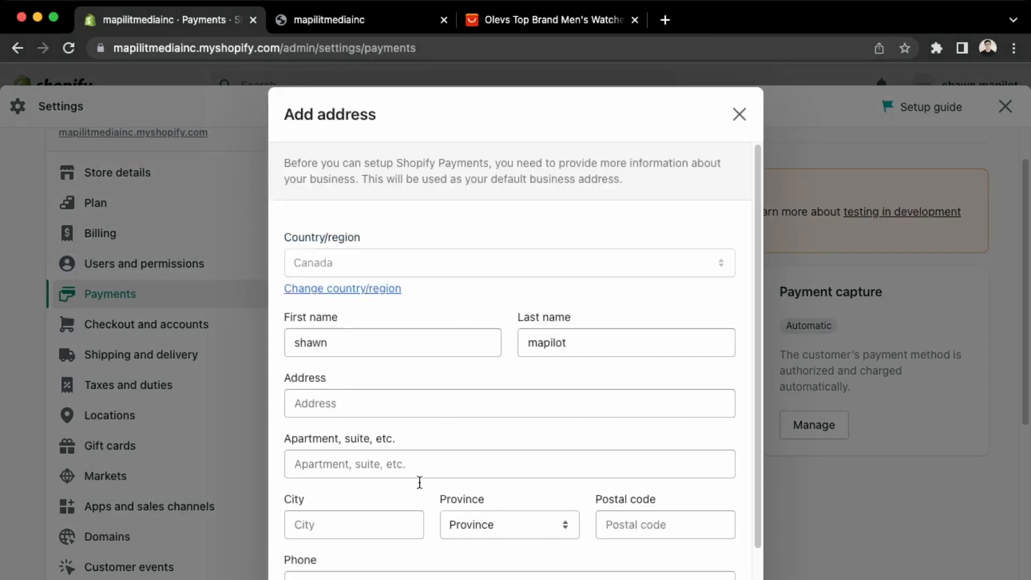
click(740, 115)
scroll(624, 370, down, 3)
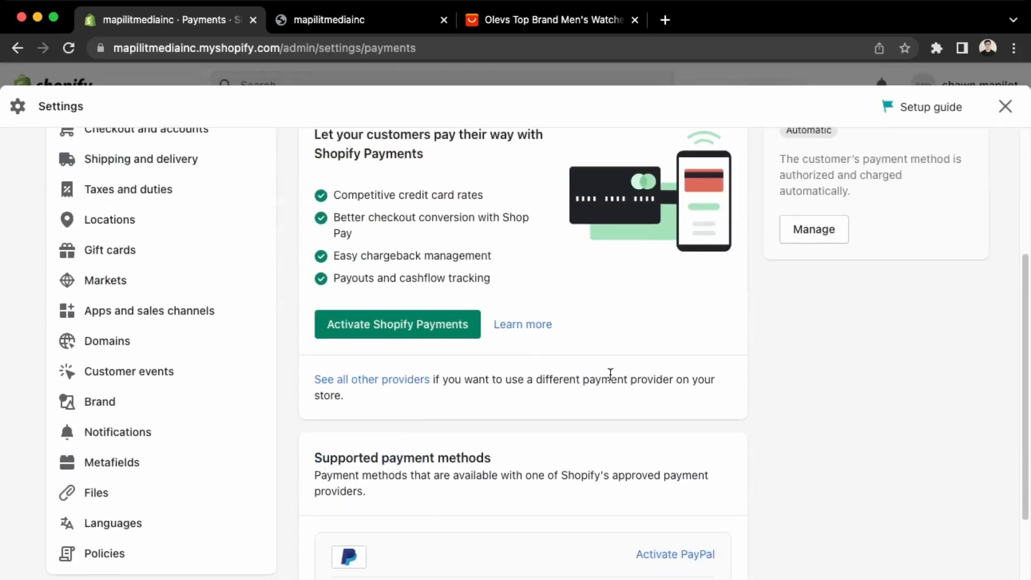
scroll(447, 552, down, 5)
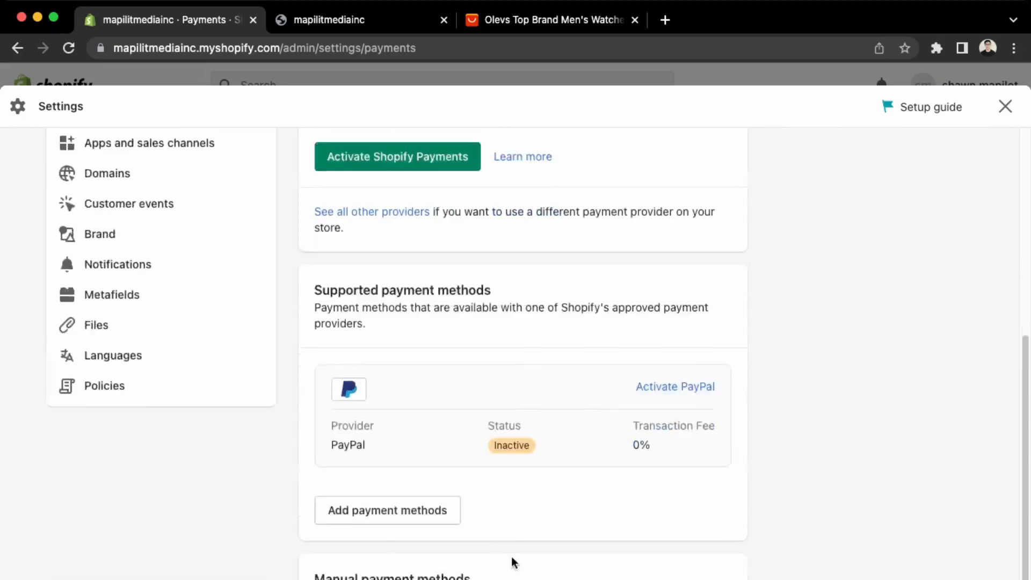
Browse the Add payment methods page by method and by provider, then return.
click(396, 355)
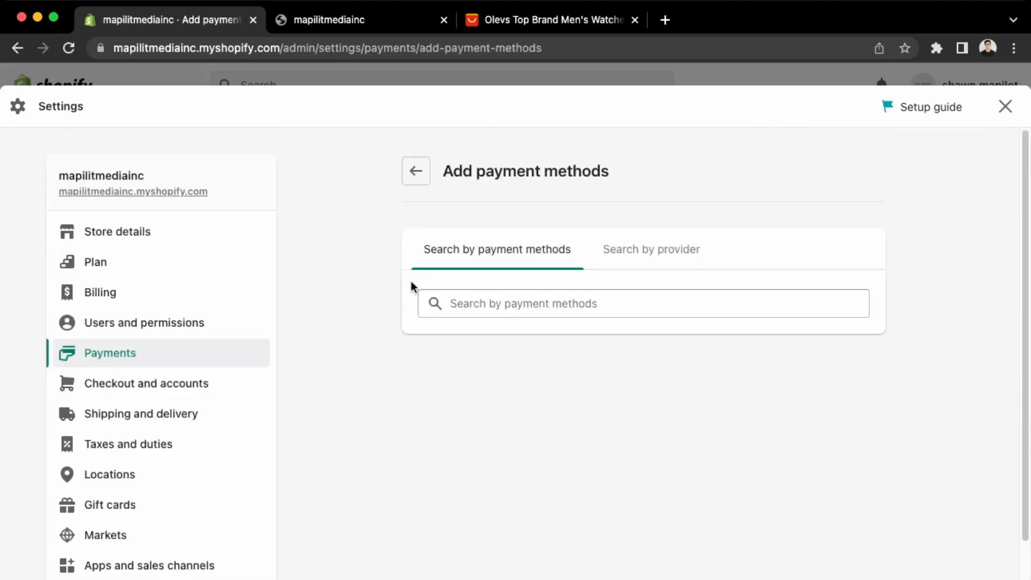
click(636, 252)
click(508, 253)
click(415, 170)
Look over the manual payment method options, then go to Checkout and accounts settings.
scroll(467, 446, down, 5)
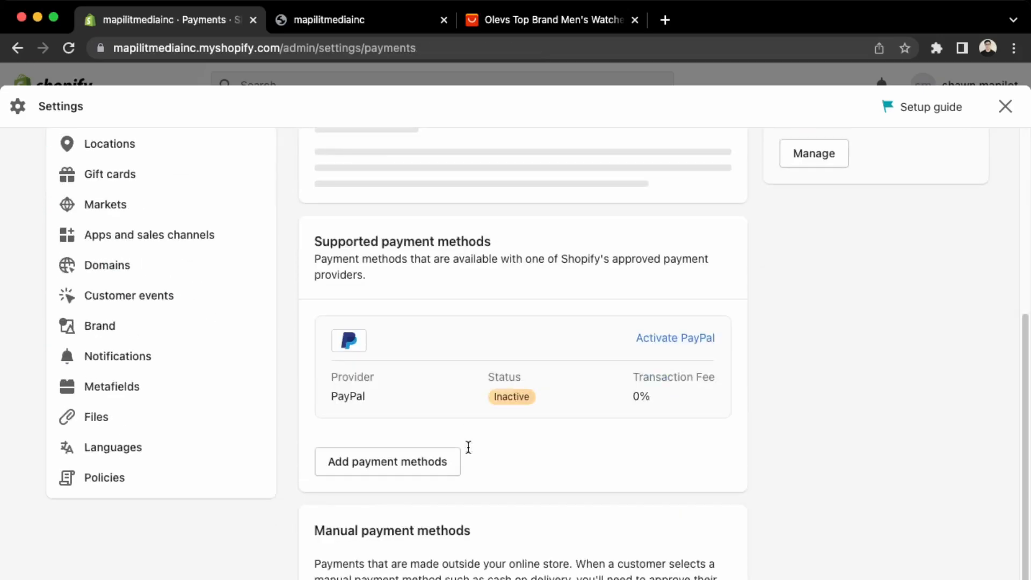
scroll(491, 574, up, 4)
scroll(490, 573, down, 10)
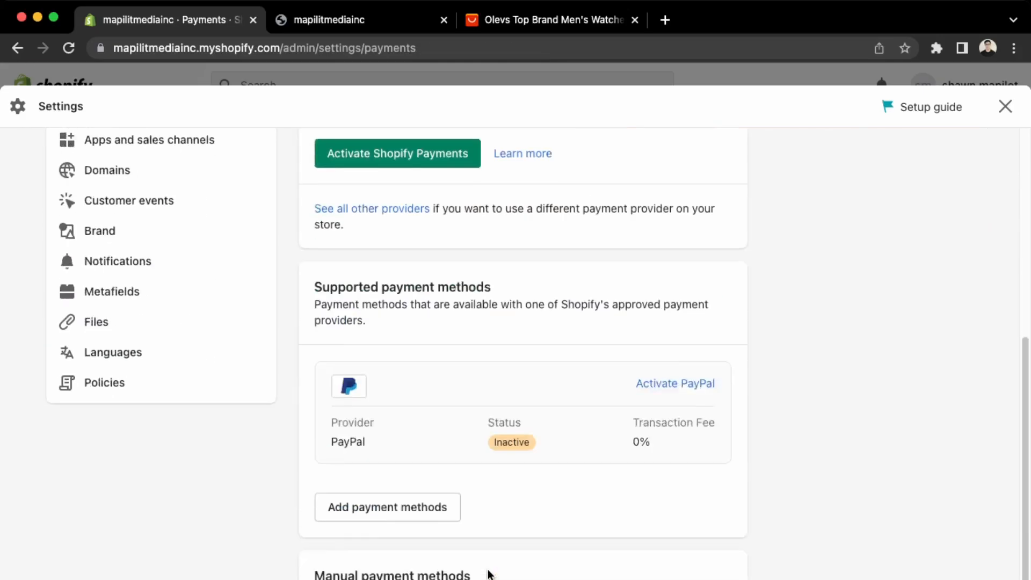
click(485, 541)
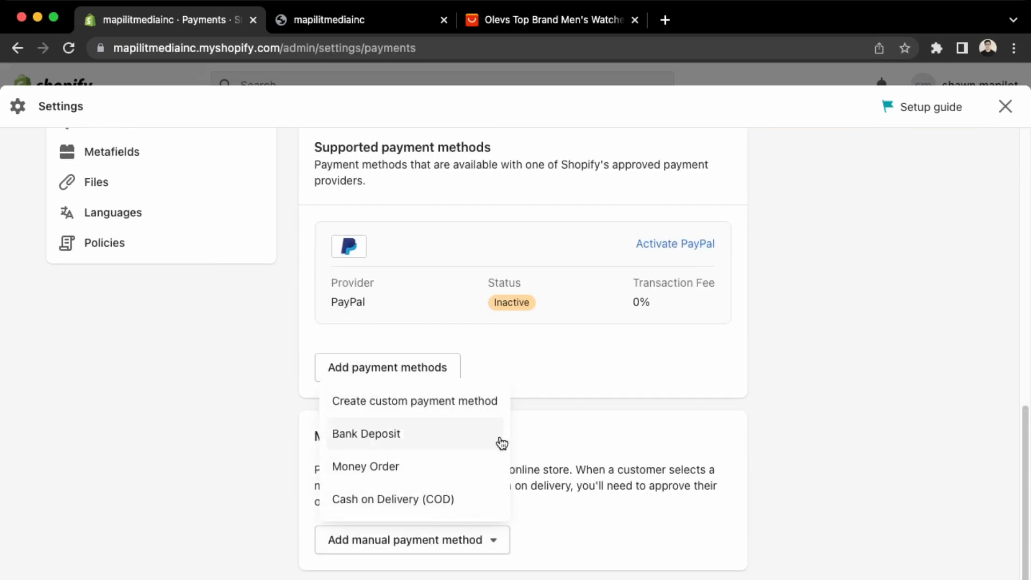
scroll(591, 553, up, 6)
scroll(567, 558, up, 3)
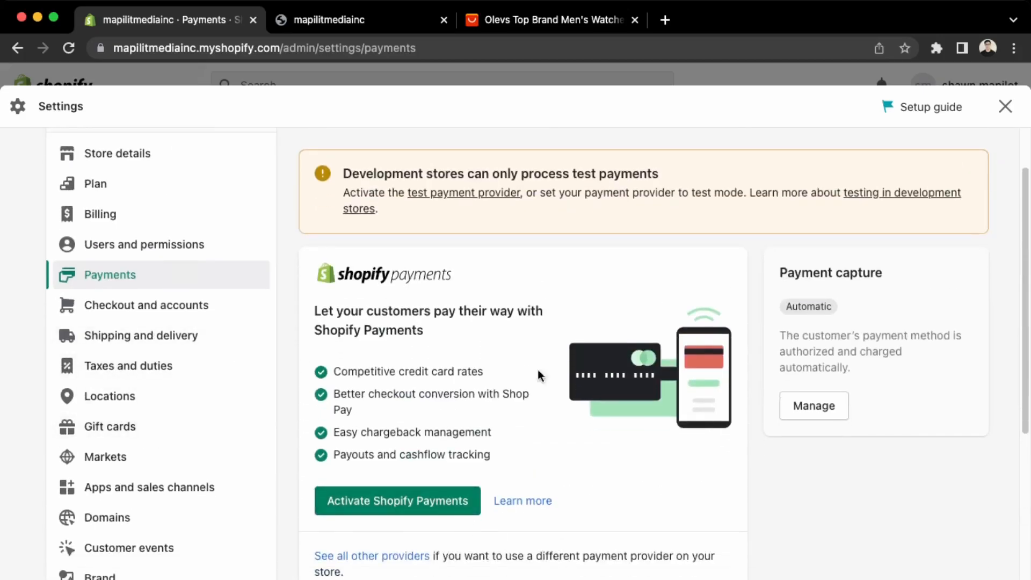
scroll(644, 322, up, 2)
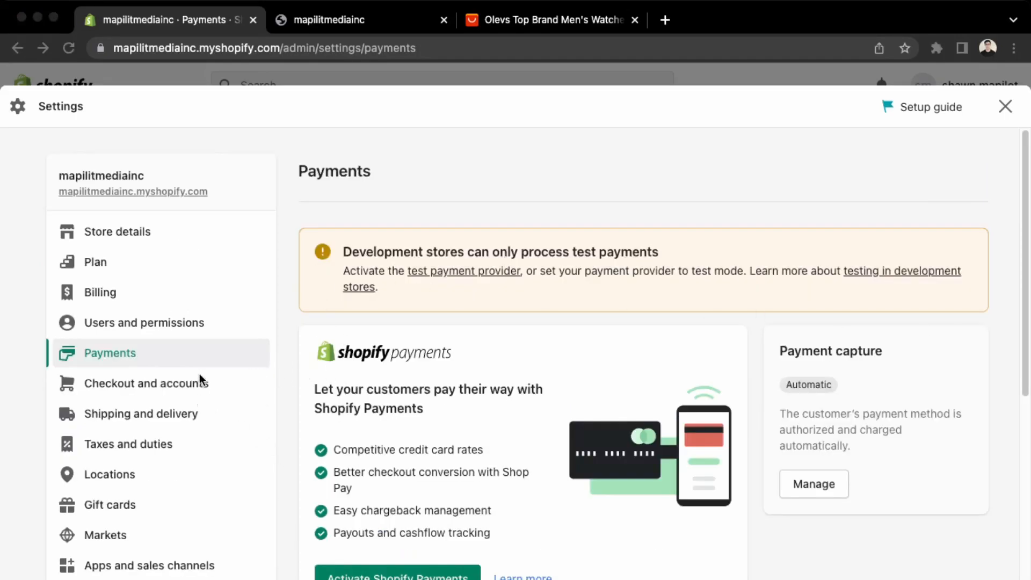
click(189, 390)
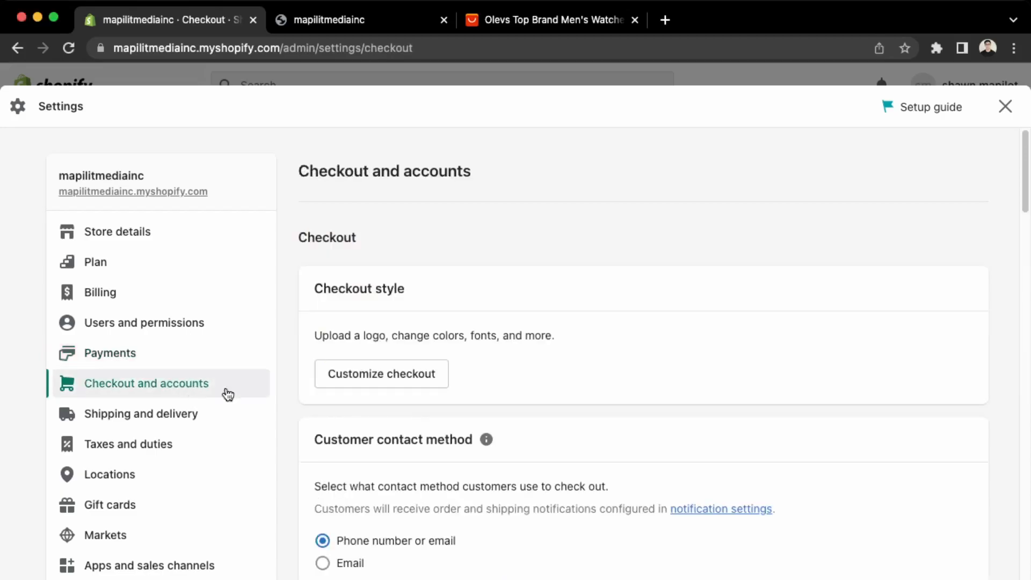
Open the Craft theme's checkout customizer and its checkout theme settings panel.
click(401, 375)
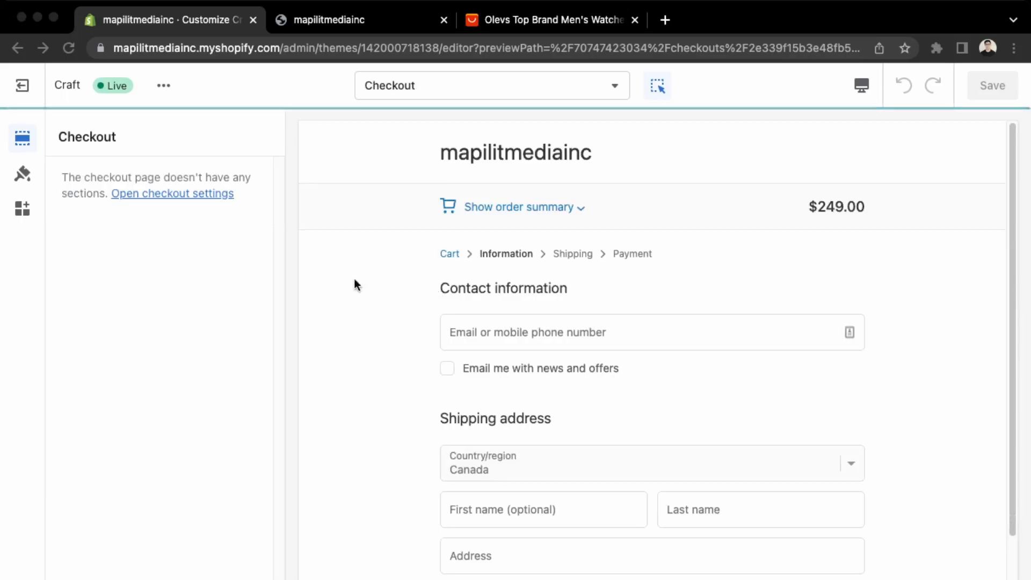
scroll(412, 274, down, 3)
scroll(413, 274, up, 3)
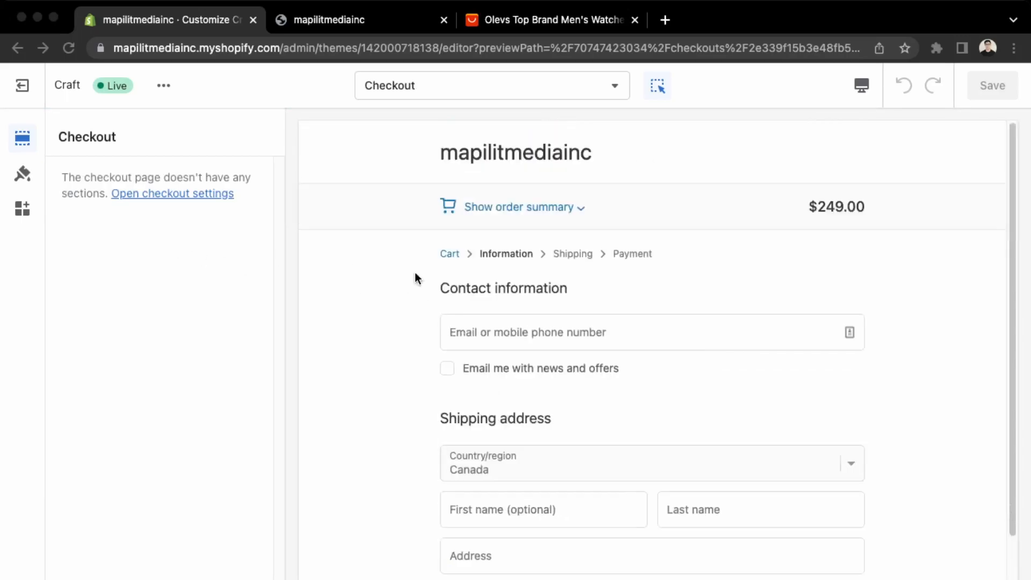
click(173, 194)
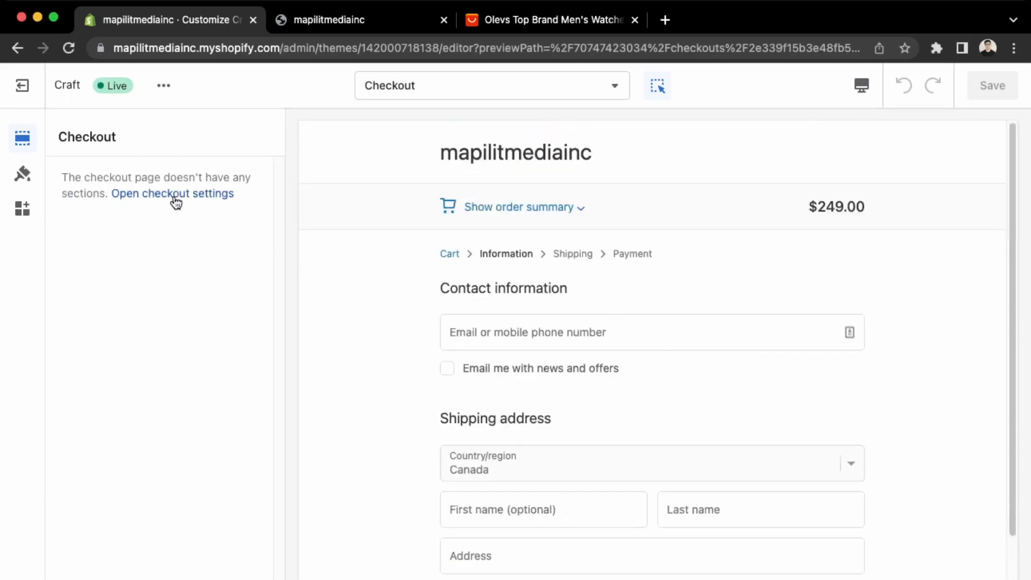
Peek at Colors, Typography, Layout and Buttons settings, then scroll down to the Checkout branding options.
click(161, 182)
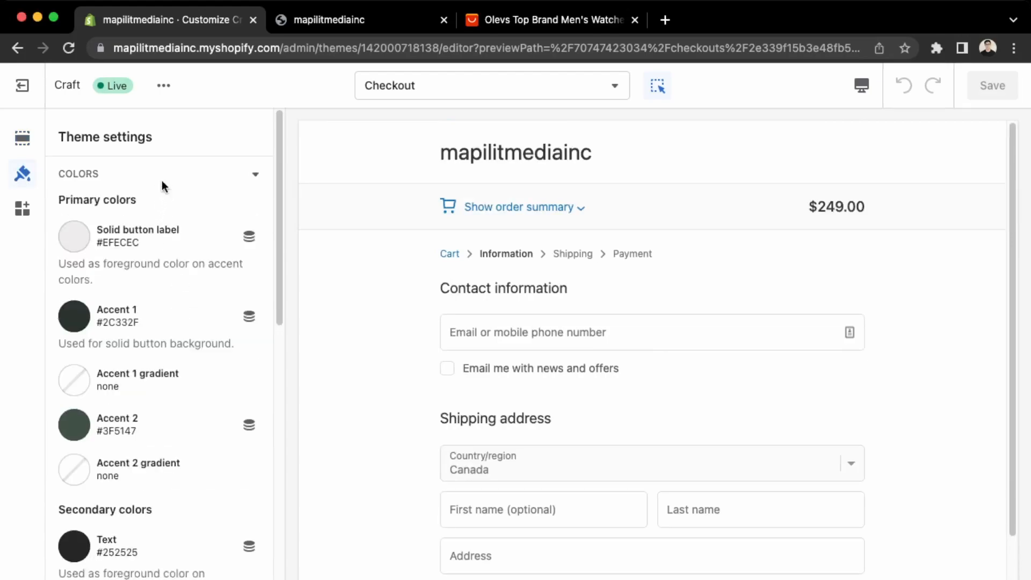
click(69, 178)
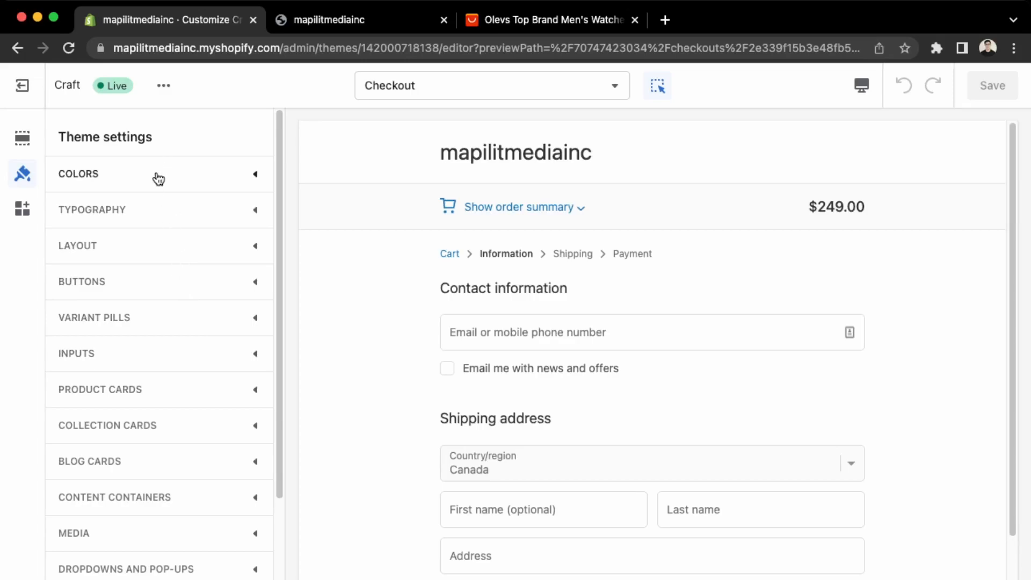
click(157, 220)
click(158, 219)
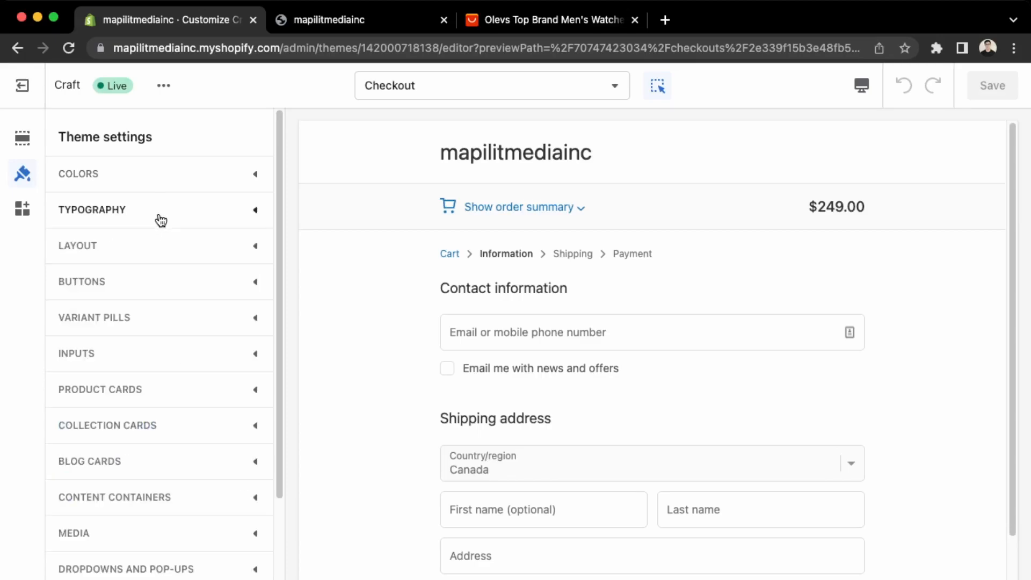
click(159, 255)
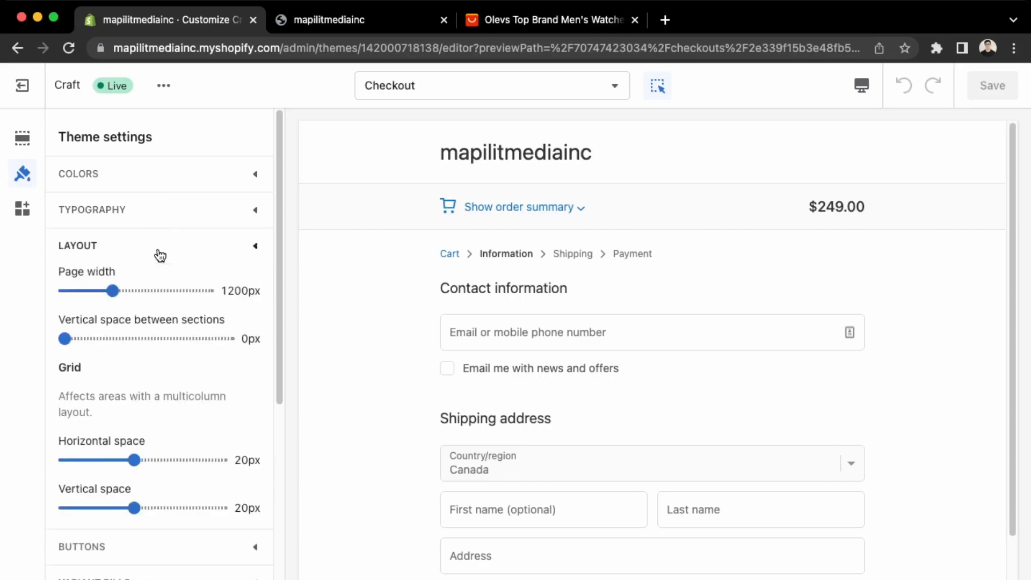
click(159, 255)
click(165, 288)
click(165, 289)
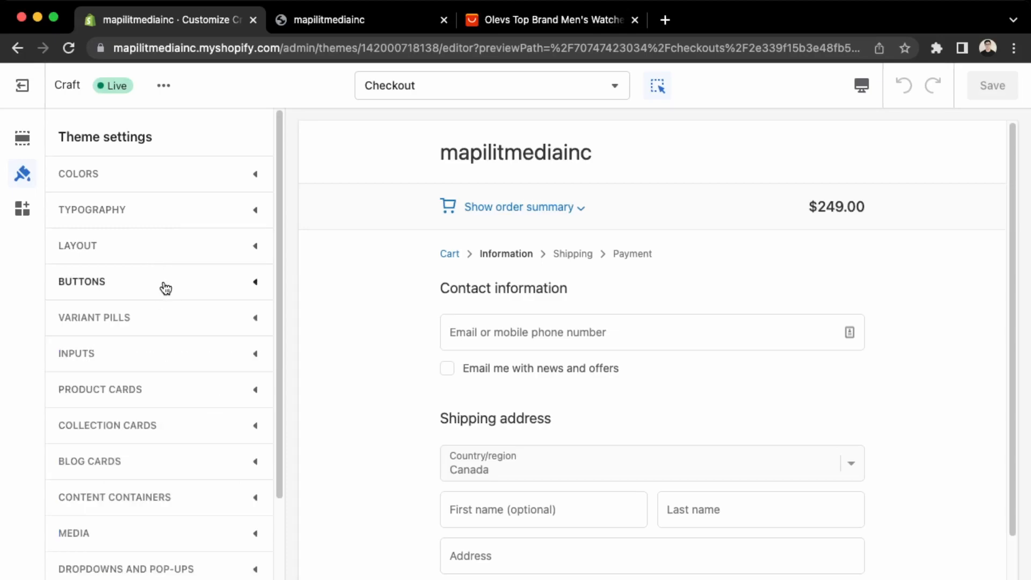
scroll(163, 292, down, 3)
scroll(164, 293, down, 3)
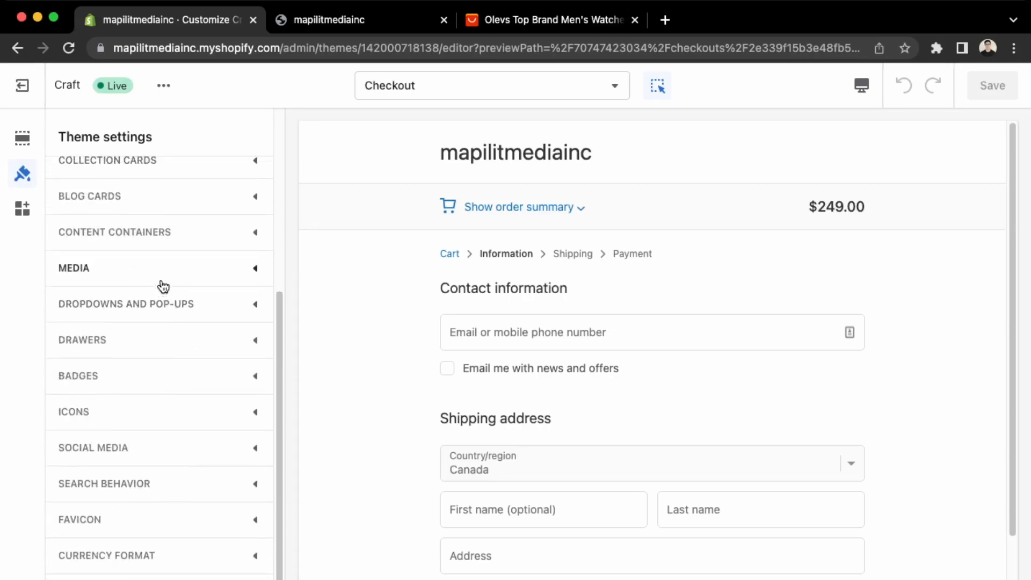
scroll(139, 513, down, 5)
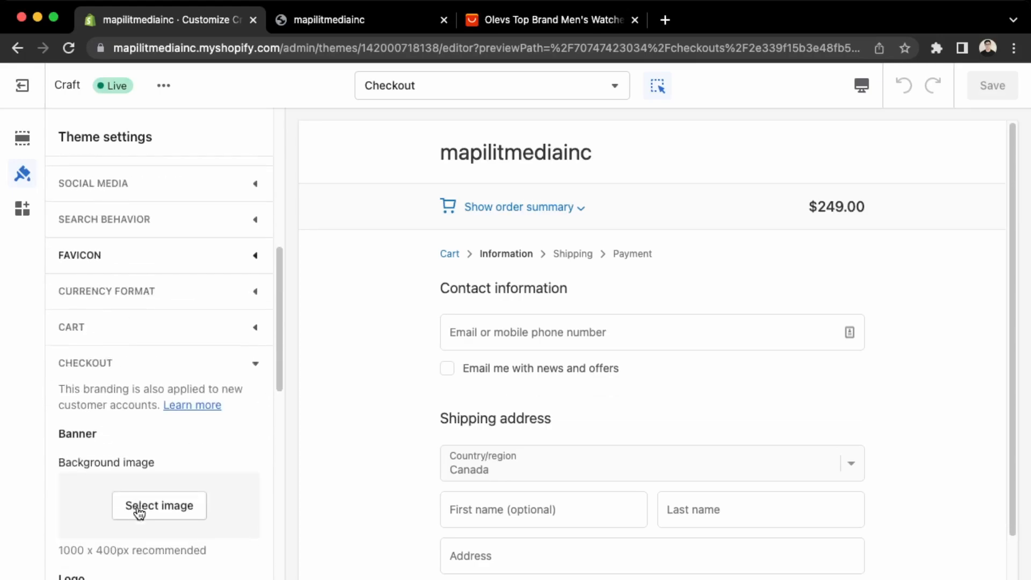
scroll(135, 505, down, 2)
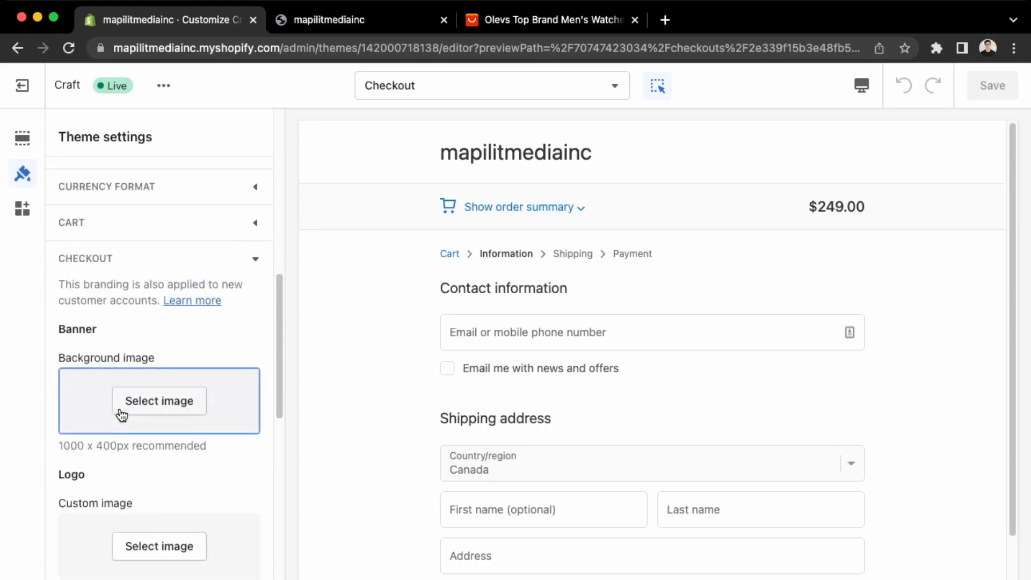
Set the checkout logo to the Modern_logo image, centered at Large size.
click(156, 551)
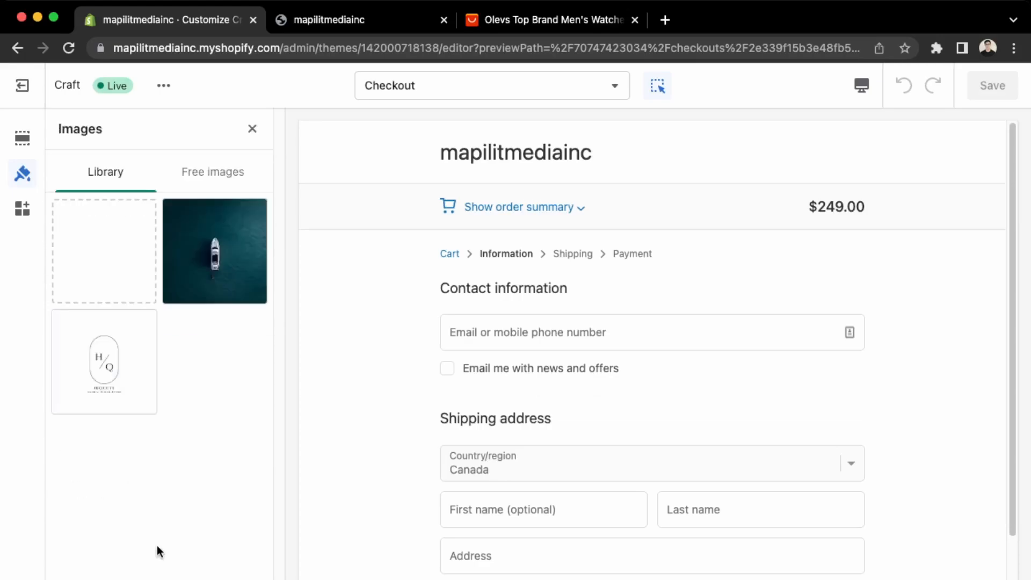
click(139, 382)
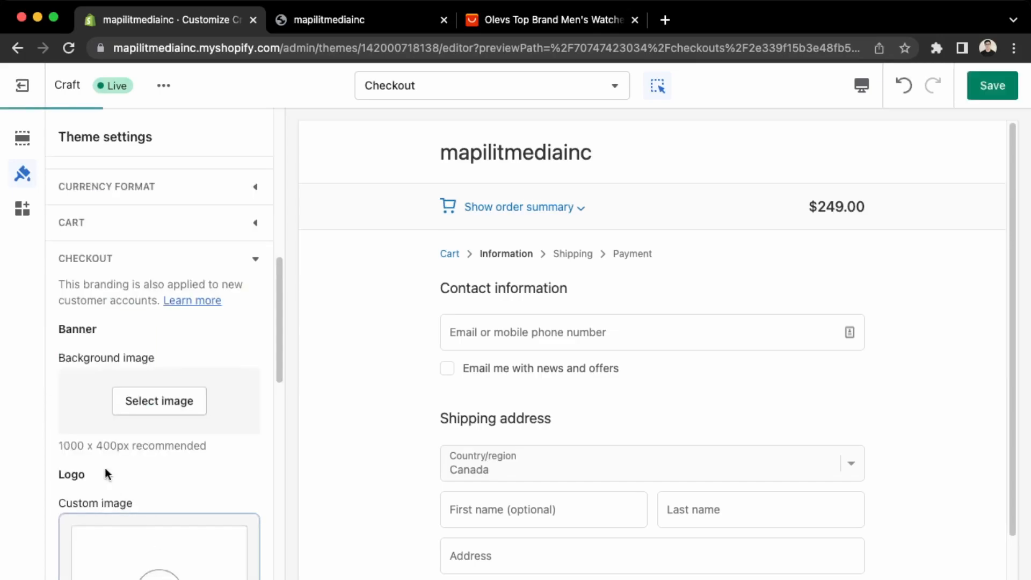
scroll(195, 460, down, 3)
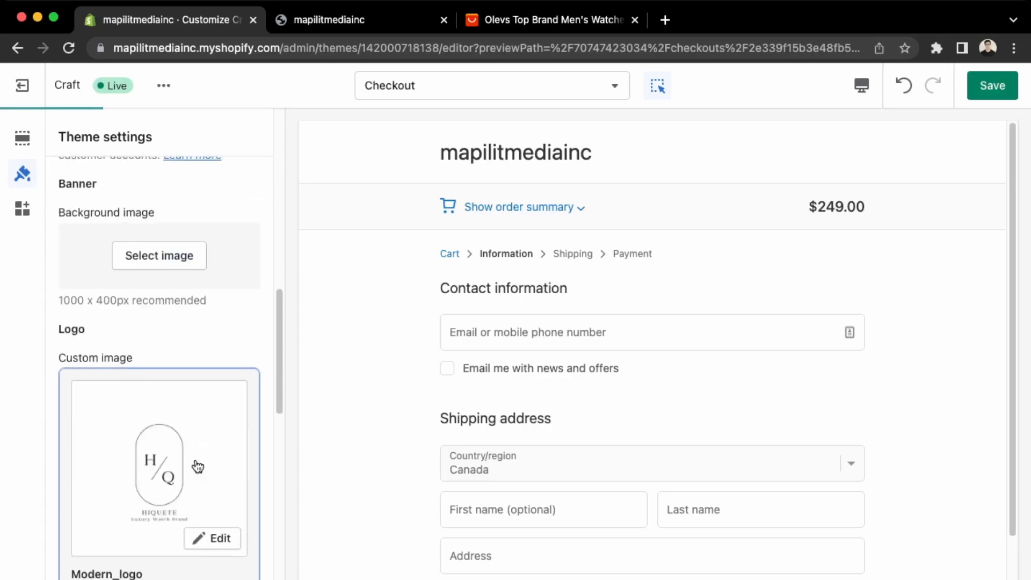
scroll(197, 466, down, 5)
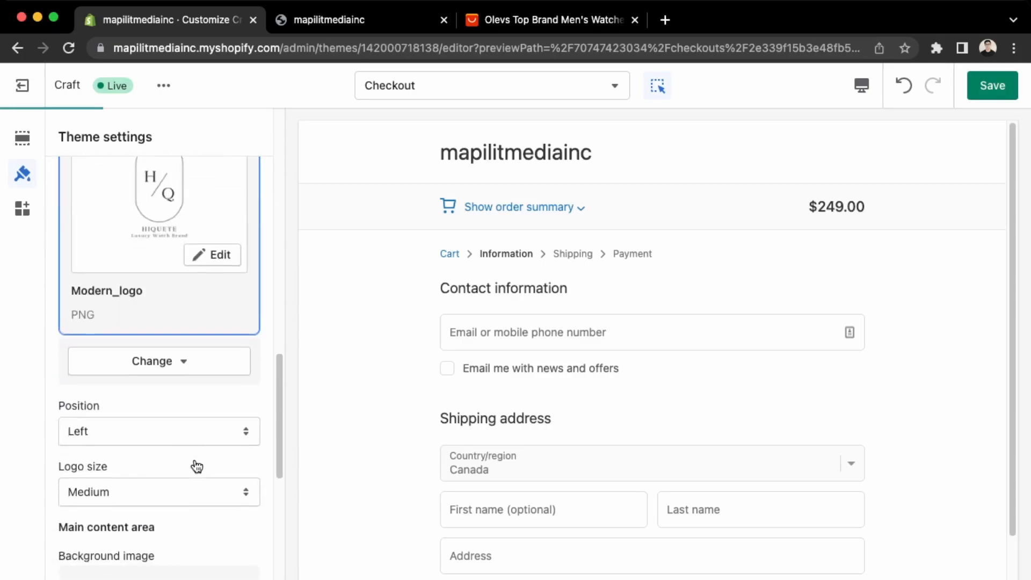
click(193, 431)
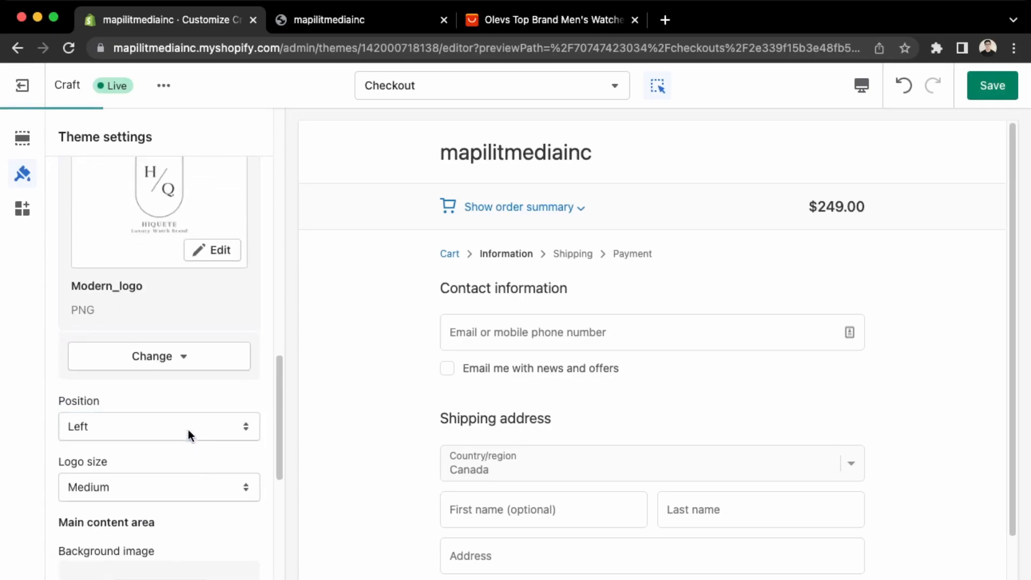
click(171, 447)
click(161, 489)
click(154, 498)
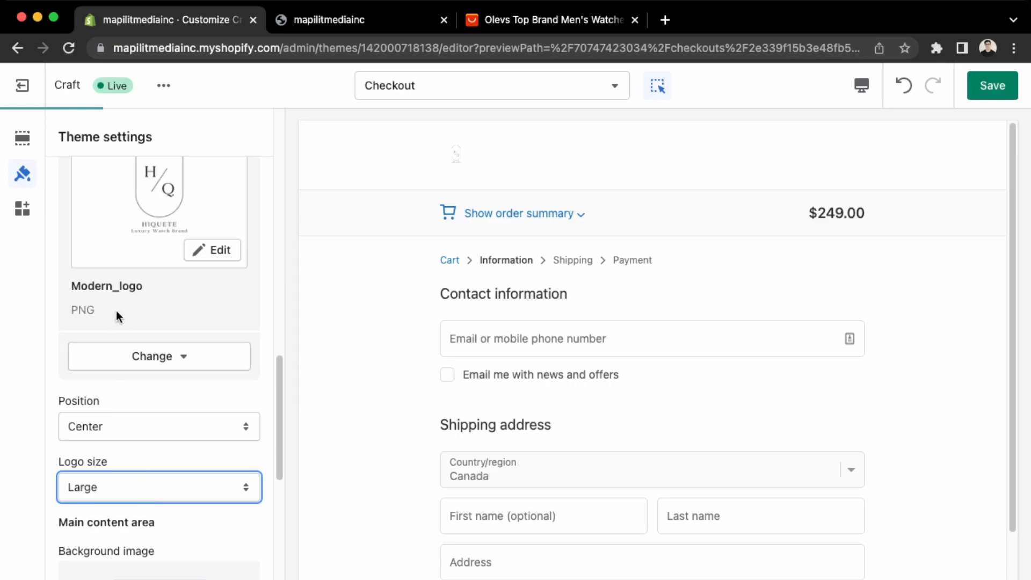
Keep the edits when leaving the editor and save the checkout branding.
scroll(172, 488, down, 10)
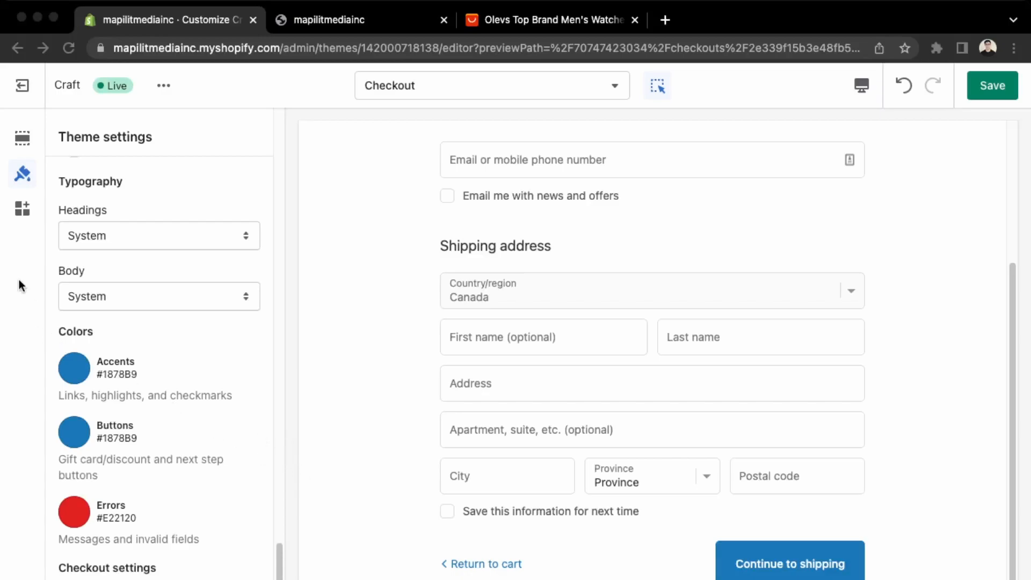
click(17, 84)
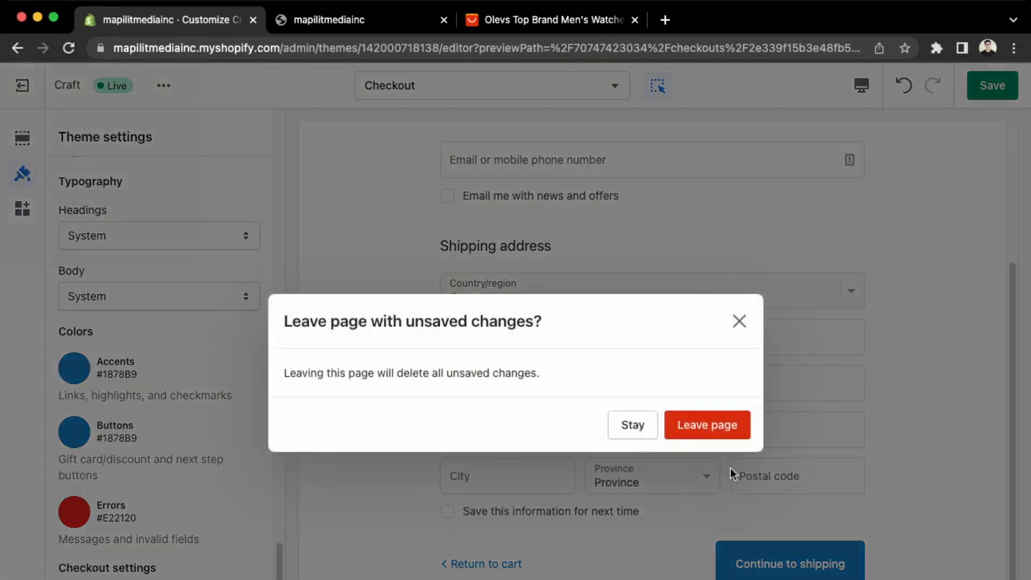
click(632, 427)
click(989, 87)
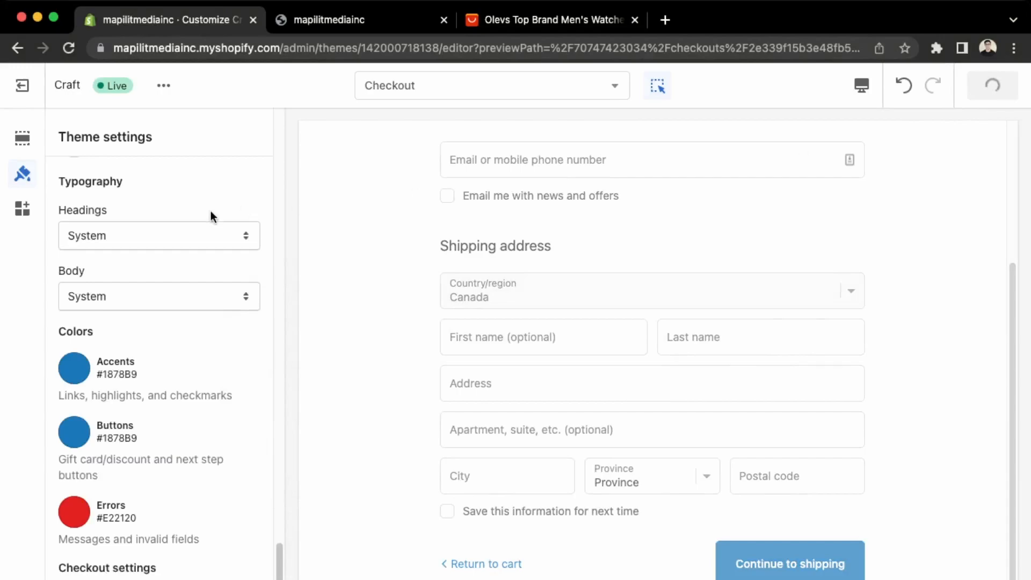
Review the General shipping profile's Domestic zone rates, then switch to the AliExpress OLEVS watch listing.
click(22, 85)
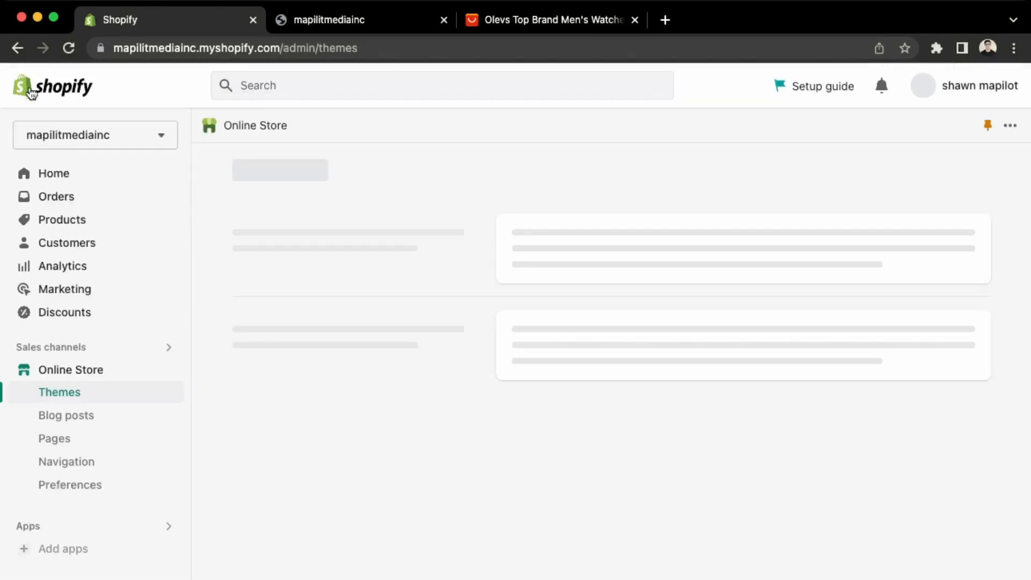
click(60, 578)
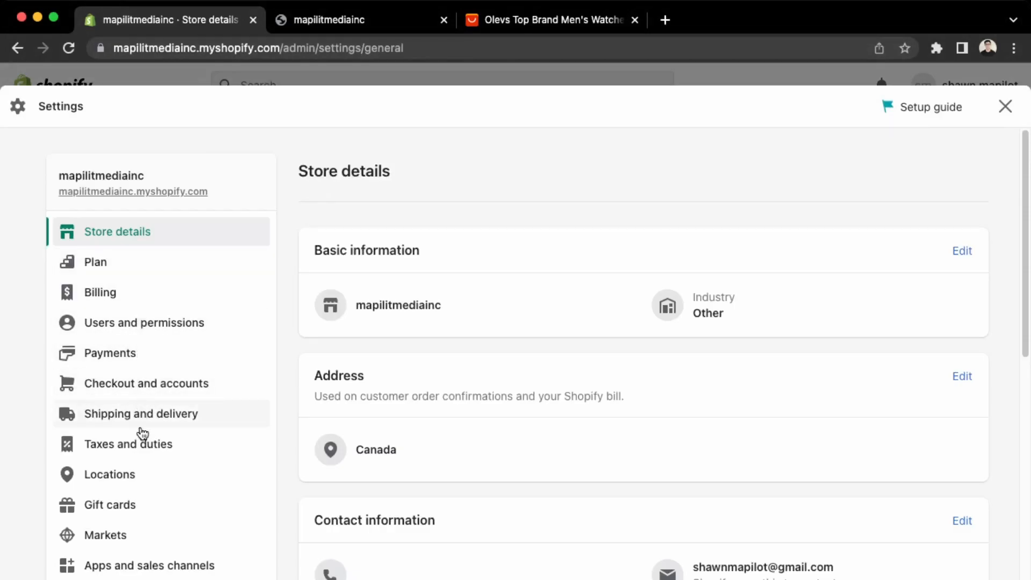
click(142, 426)
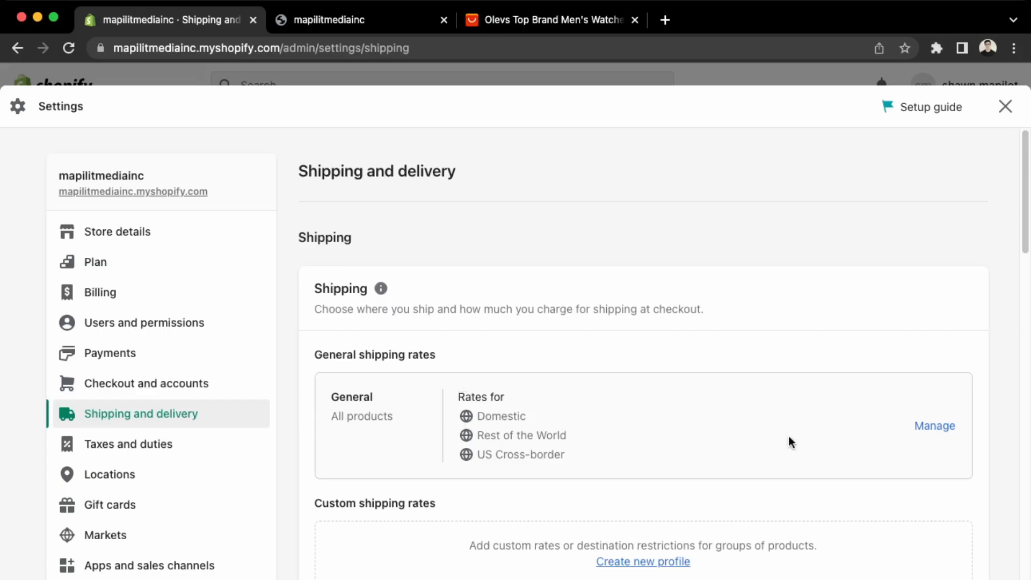
click(950, 428)
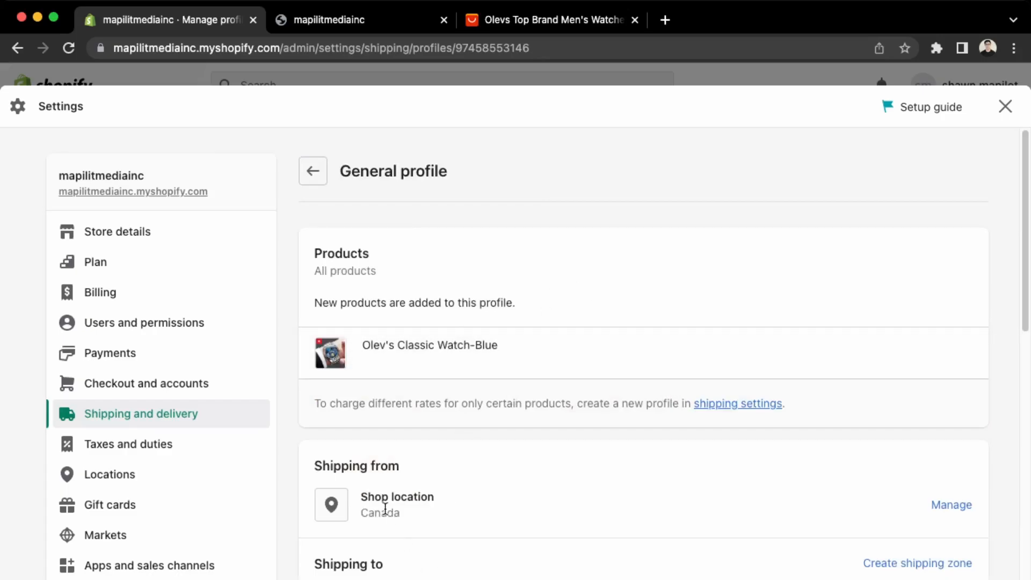
scroll(385, 508, down, 4)
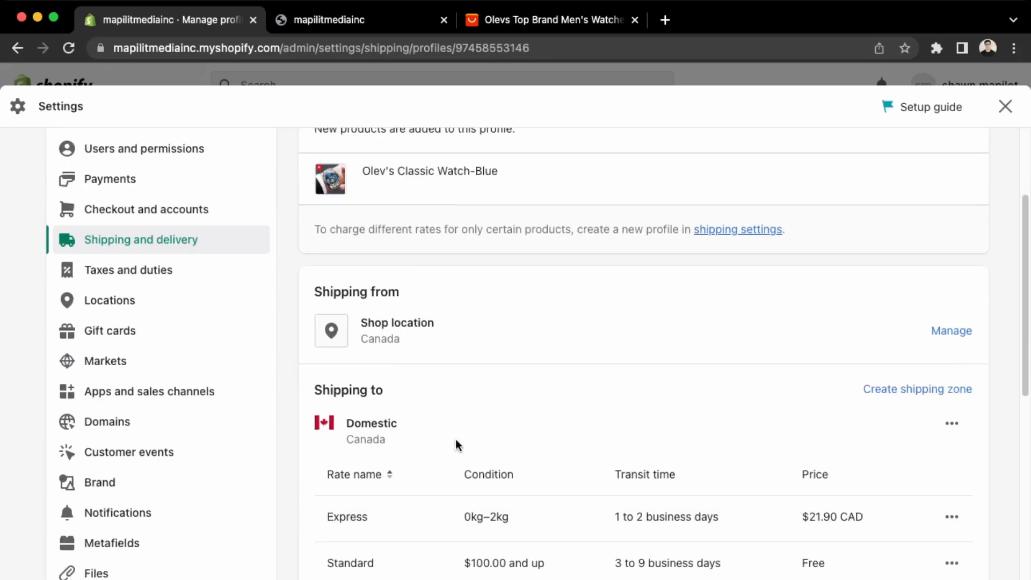
click(489, 20)
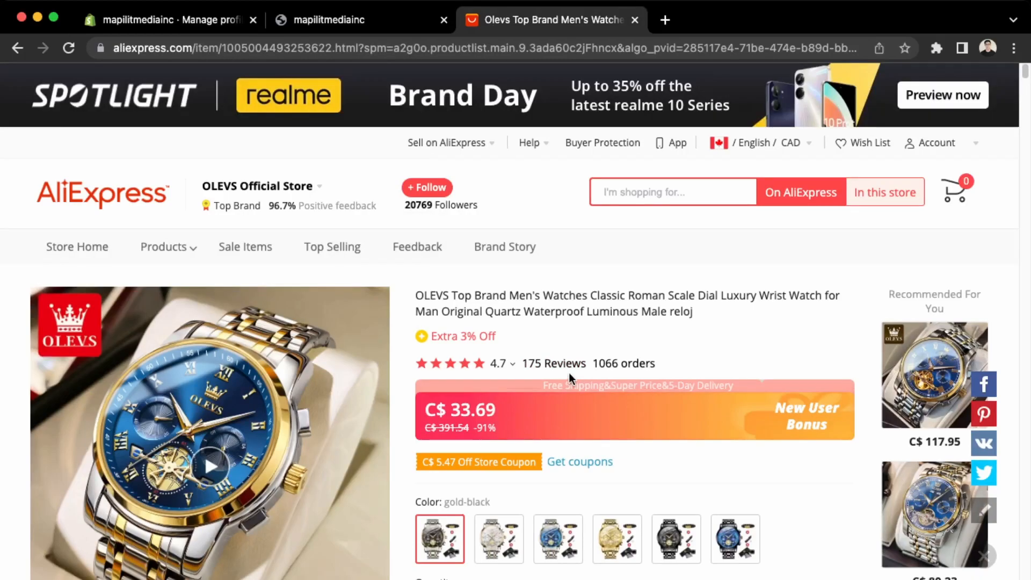
Check the OLEVS watch's shipping method to Canada on AliExpress, then return to the Shopify shipping profile.
scroll(572, 371, down, 3)
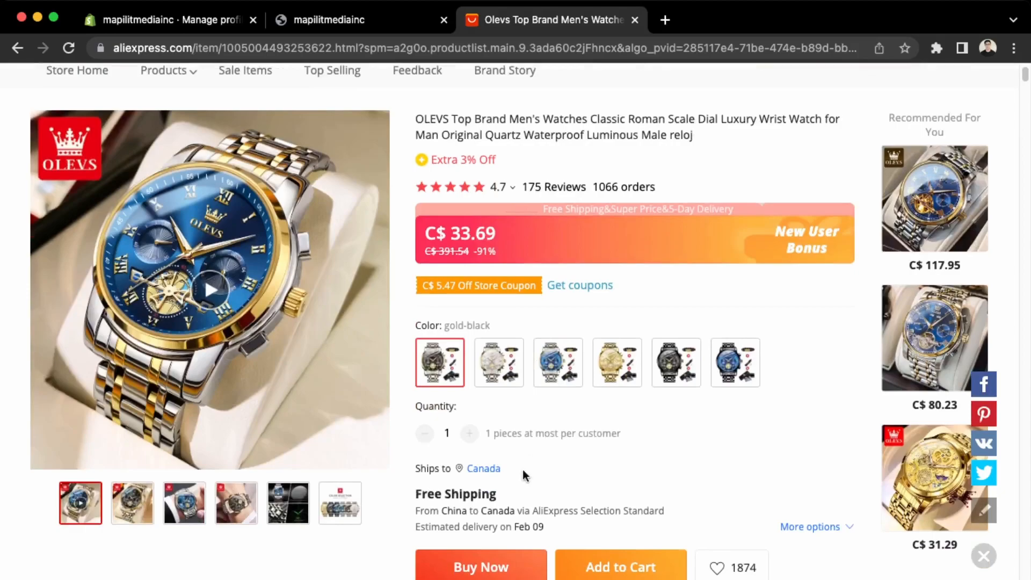
click(840, 530)
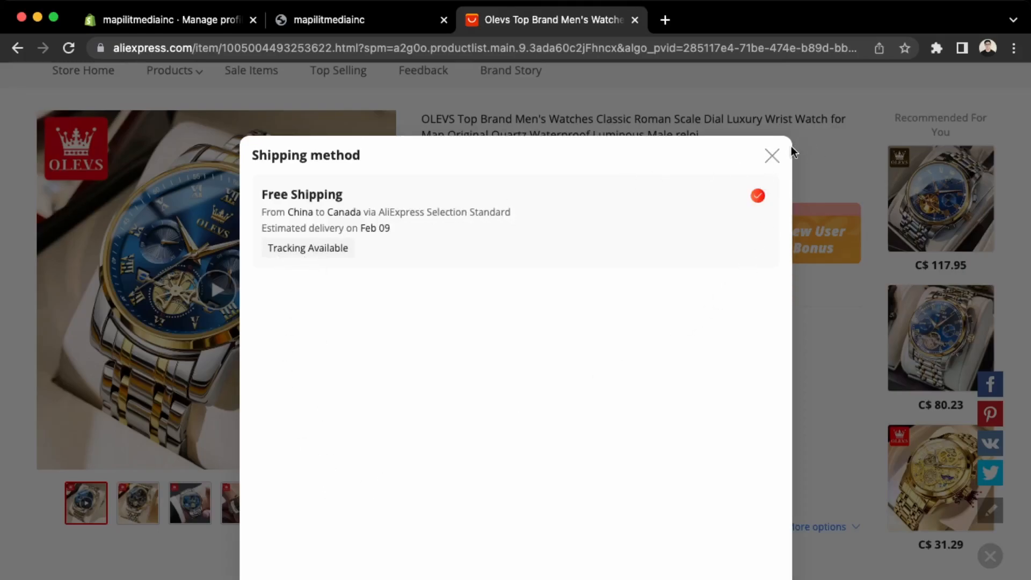
click(772, 156)
click(179, 20)
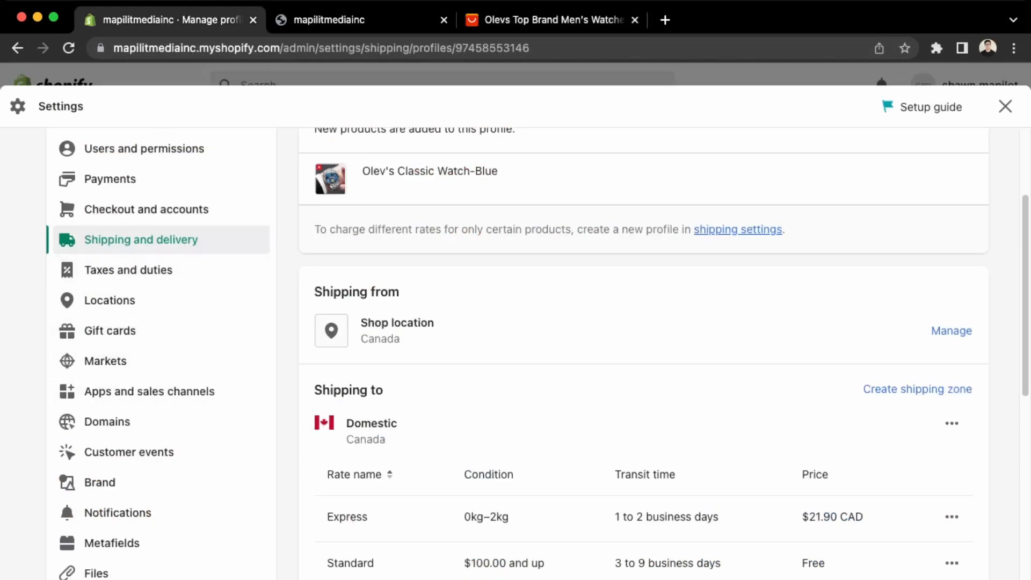
Remove the existing Shop location shipping rates from the General profile.
scroll(529, 522, down, 1)
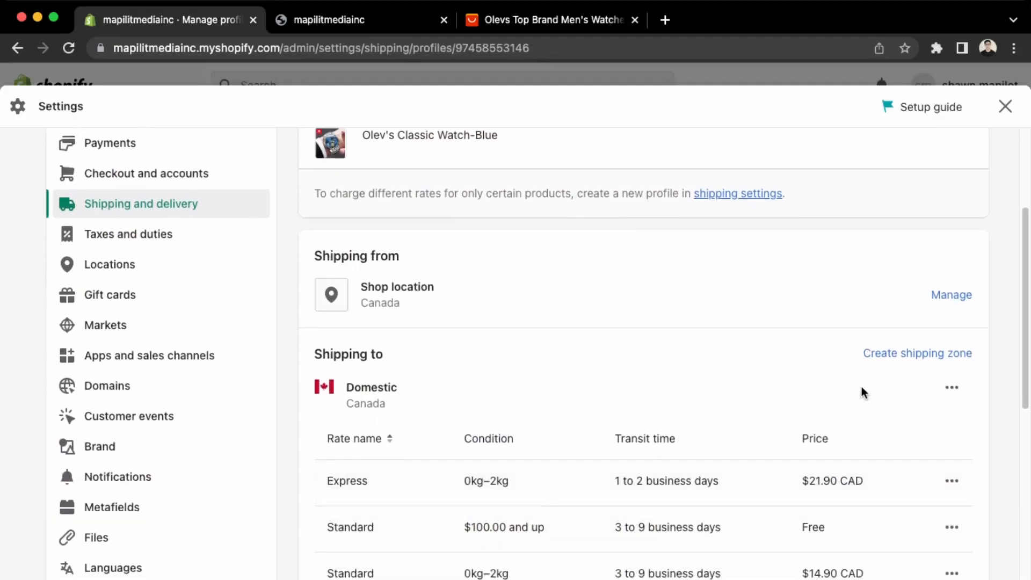
click(947, 301)
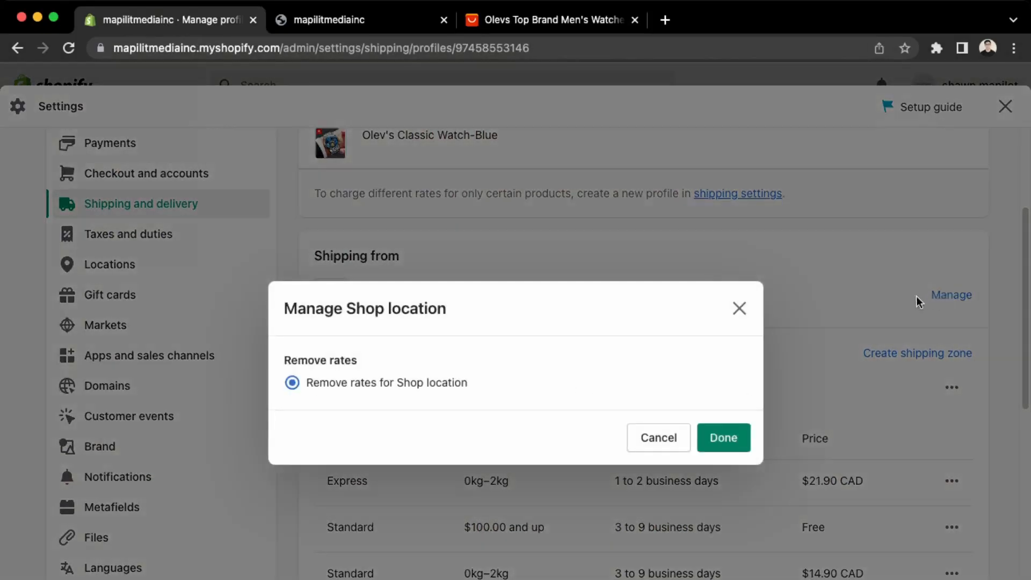
click(734, 437)
scroll(668, 411, up, 3)
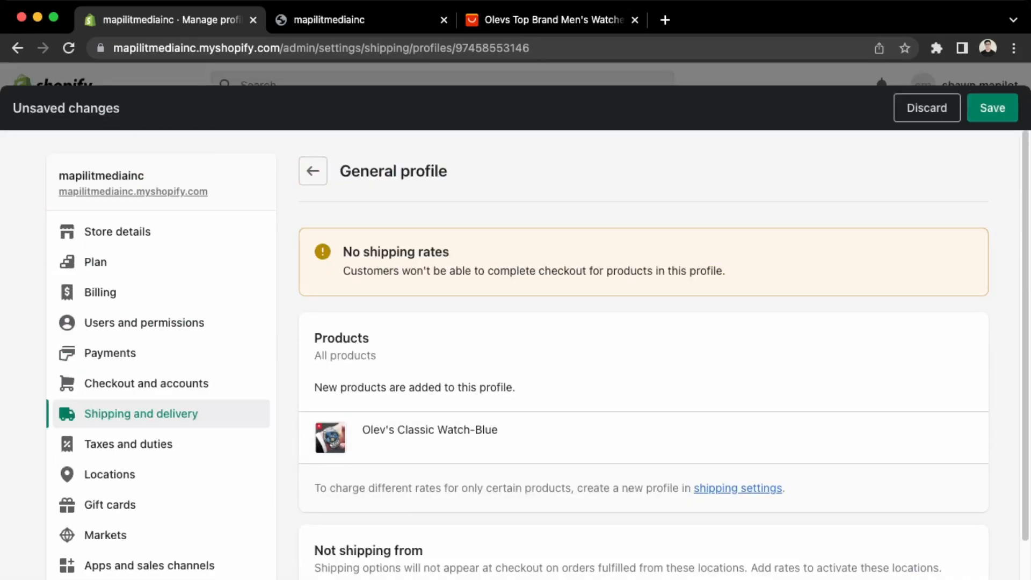
scroll(668, 410, down, 5)
click(948, 463)
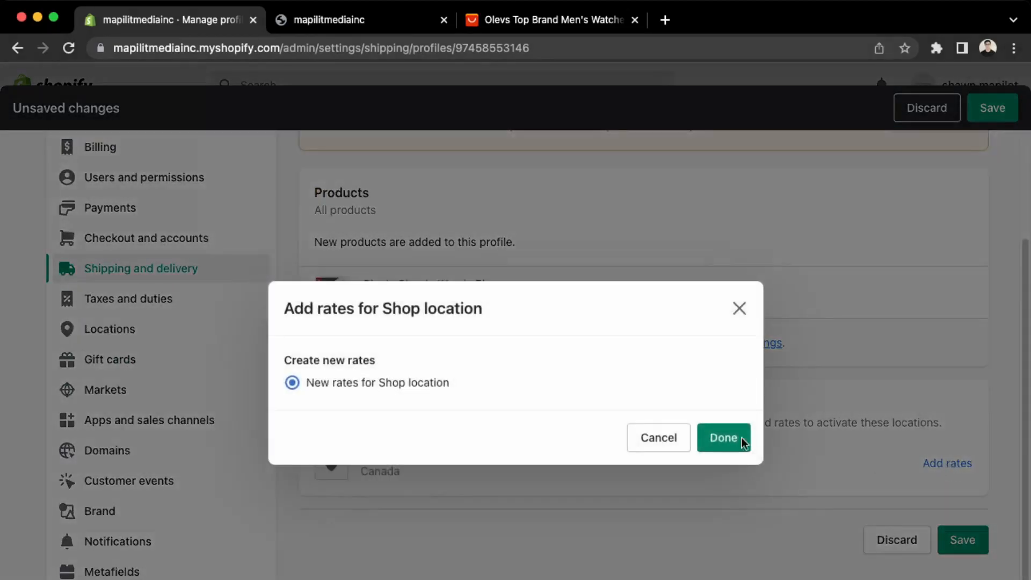
click(701, 438)
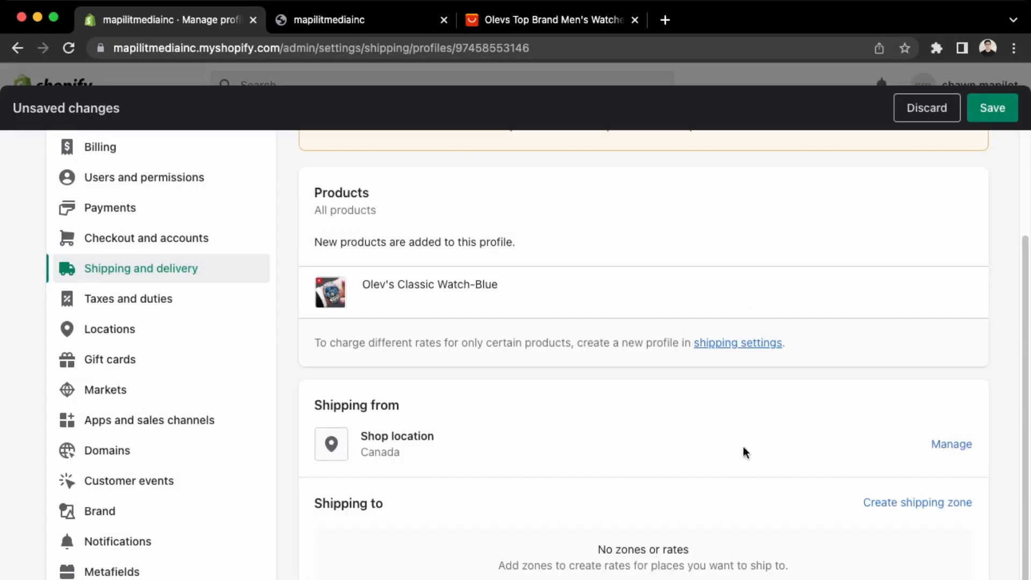
Start a shipping zone named 'canada shipping', then discard it unfinished.
click(911, 502)
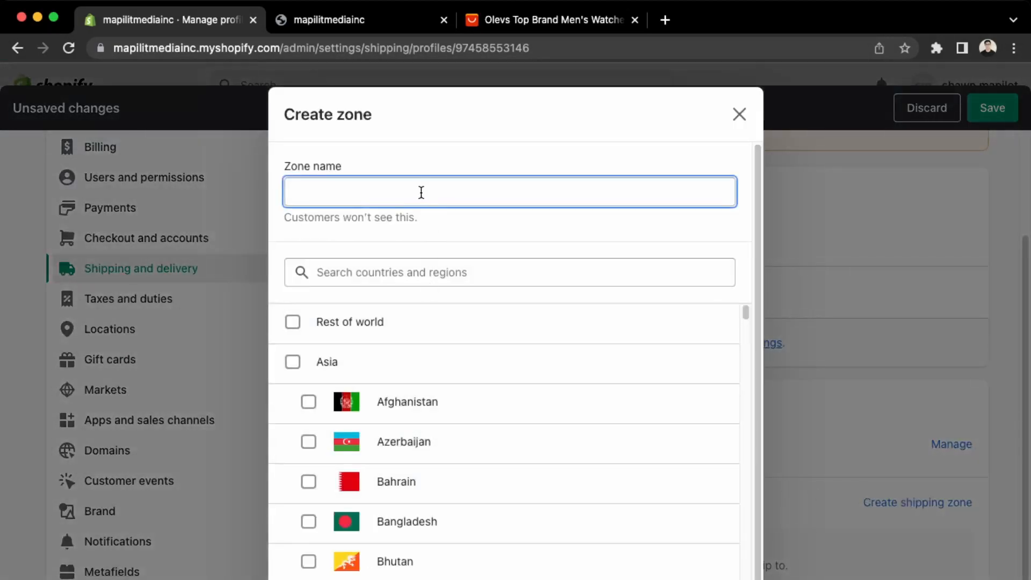
scroll(420, 295, down, 1)
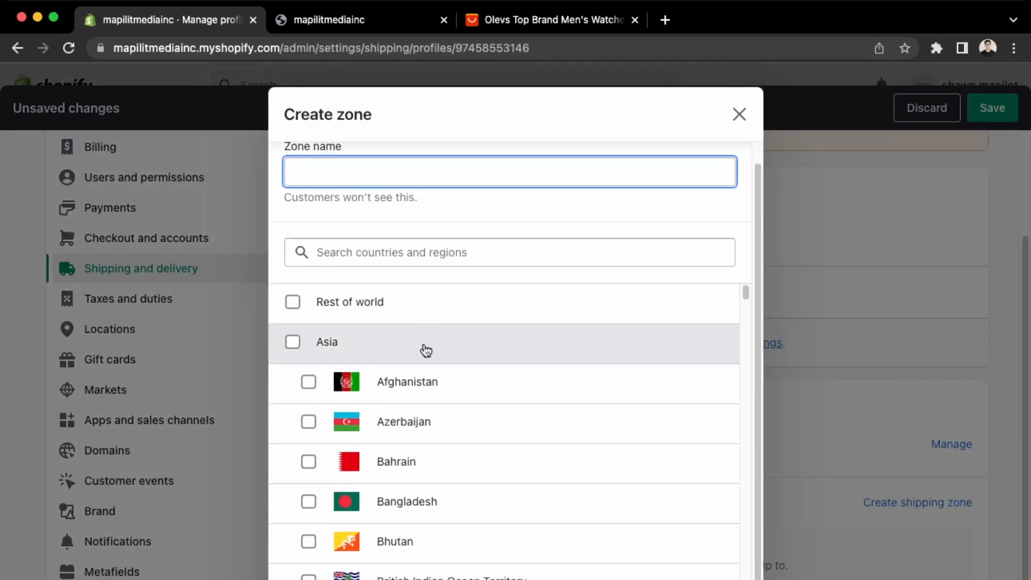
scroll(425, 352, up, 1)
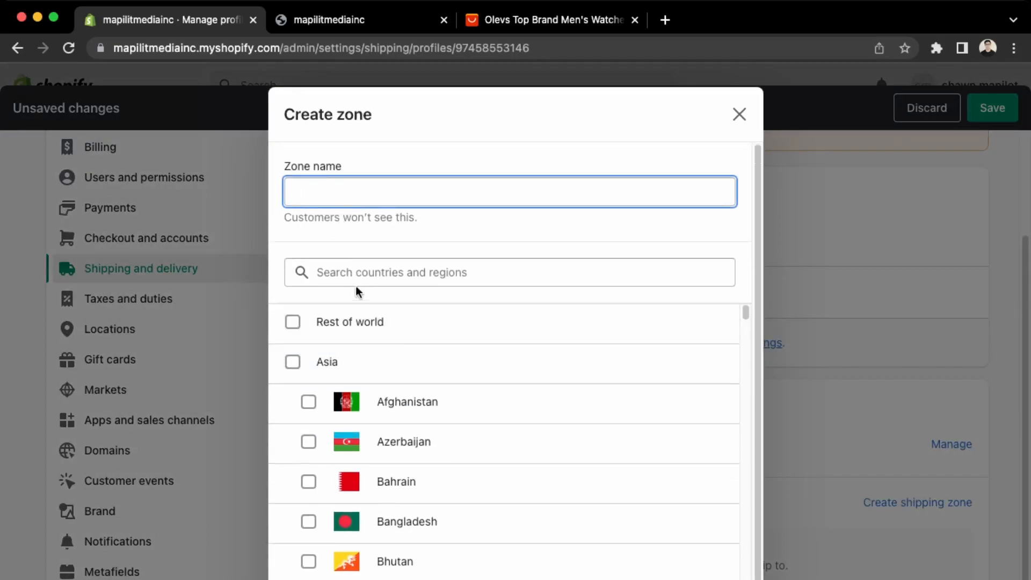
text(canada shipping)
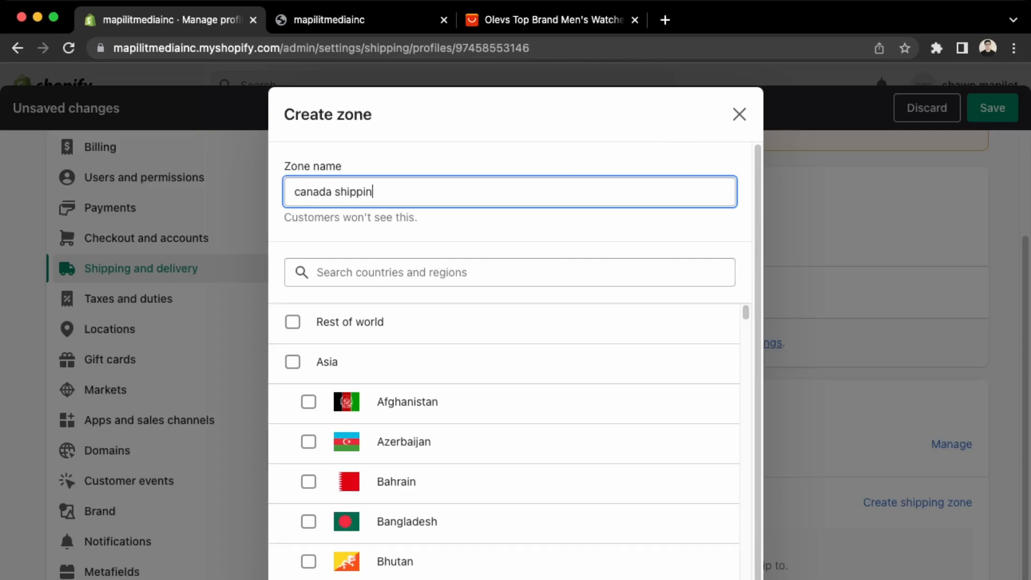
scroll(453, 311, down, 5)
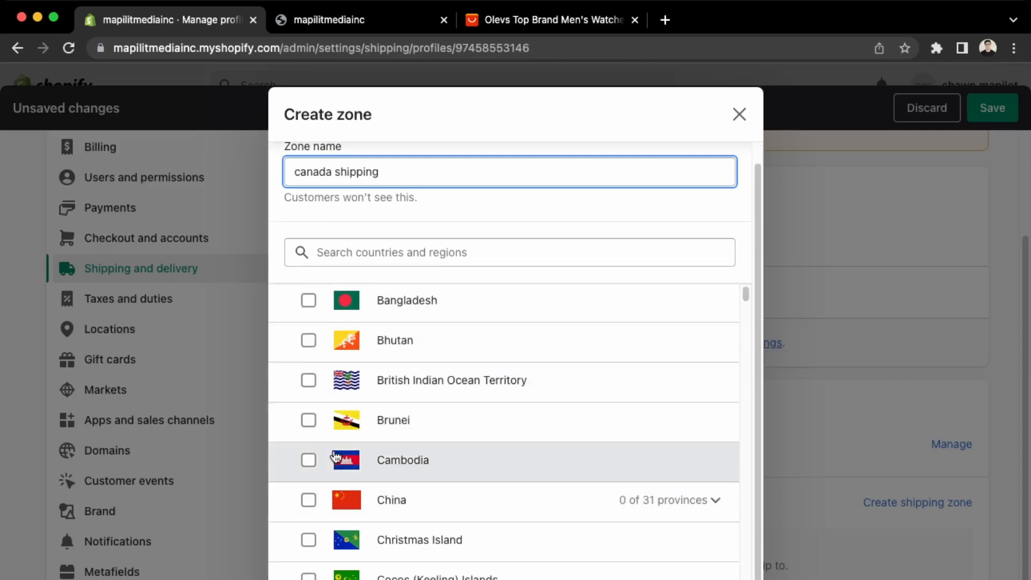
scroll(340, 458, down, 2)
click(671, 579)
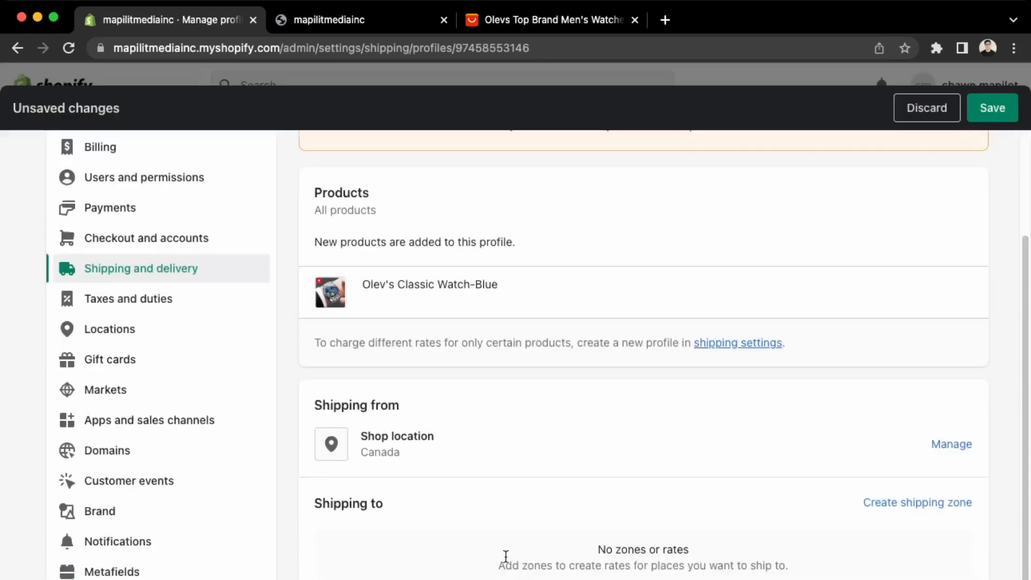
Remove the Shop location rates and create a zone named canada covering all of Canada.
click(942, 453)
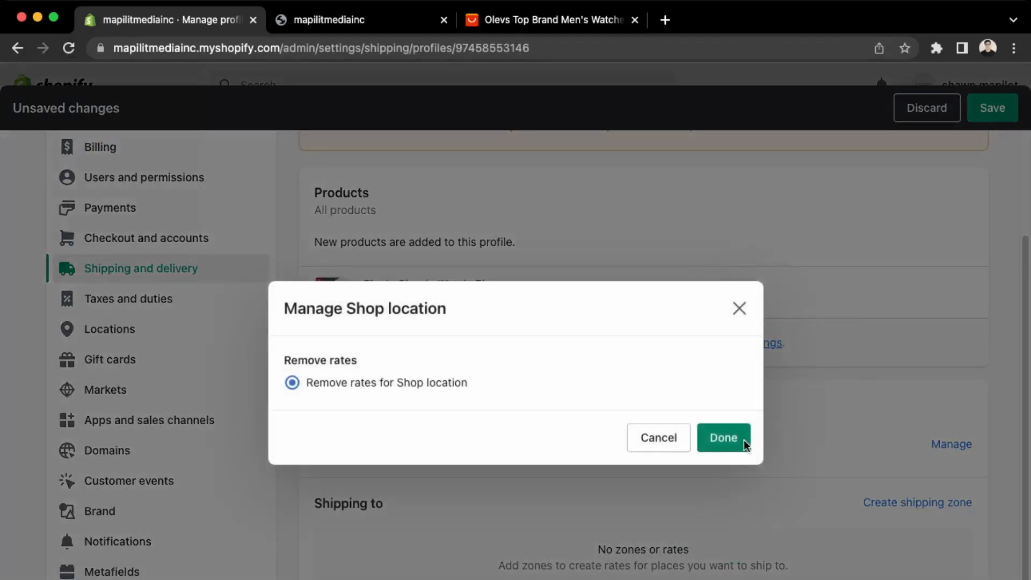
click(718, 436)
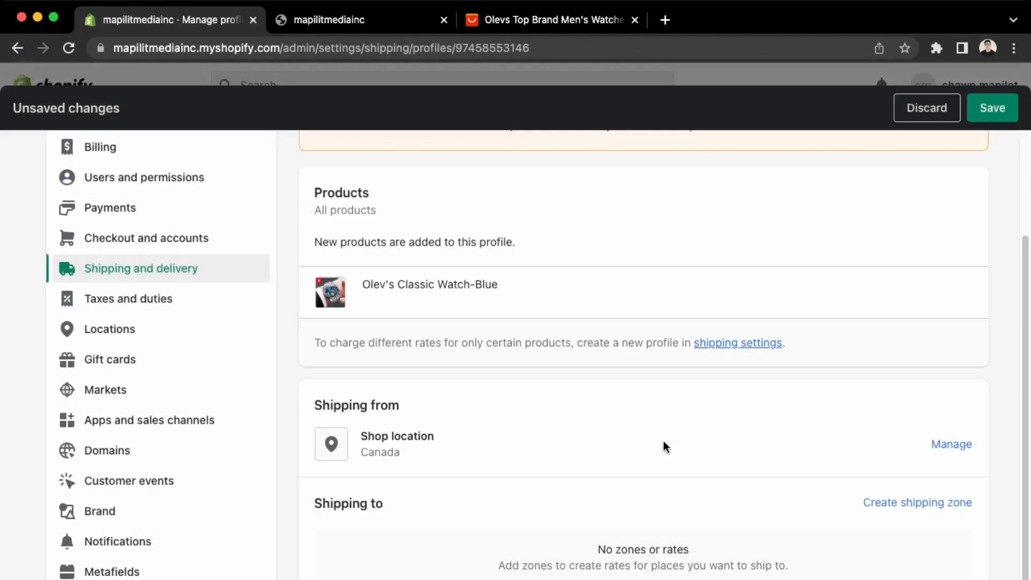
click(943, 504)
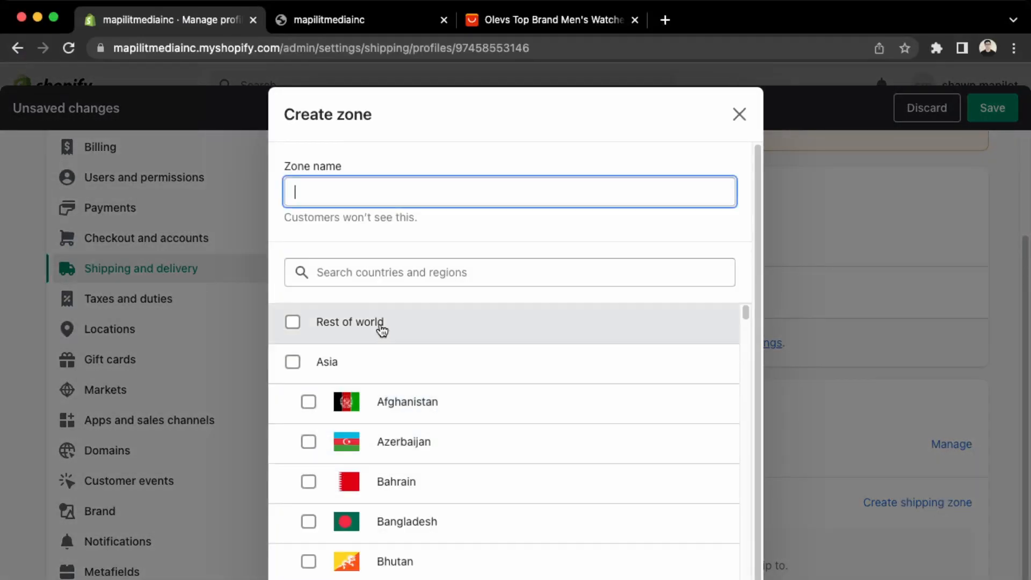
text(canada)
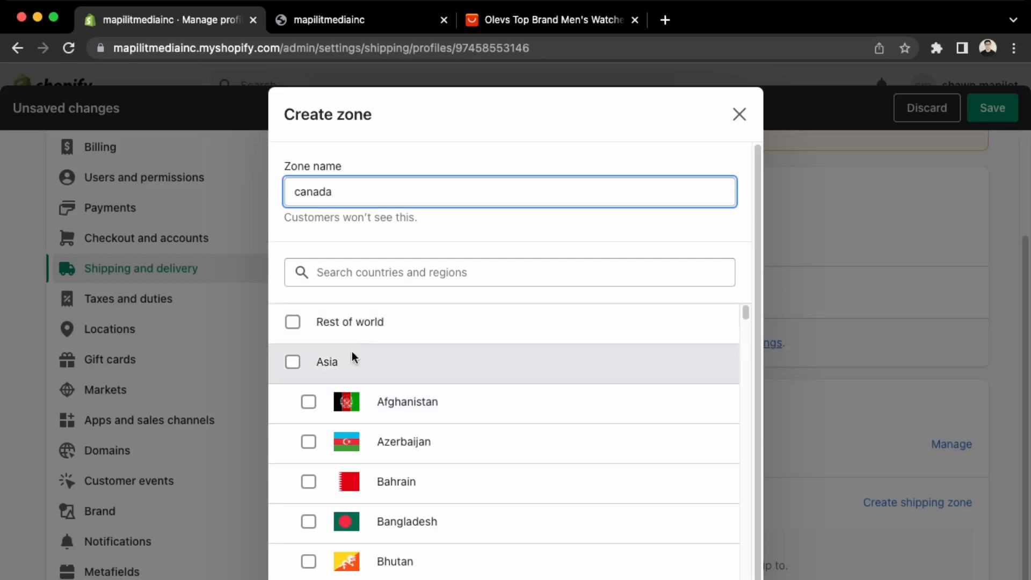
click(343, 275)
text(canada)
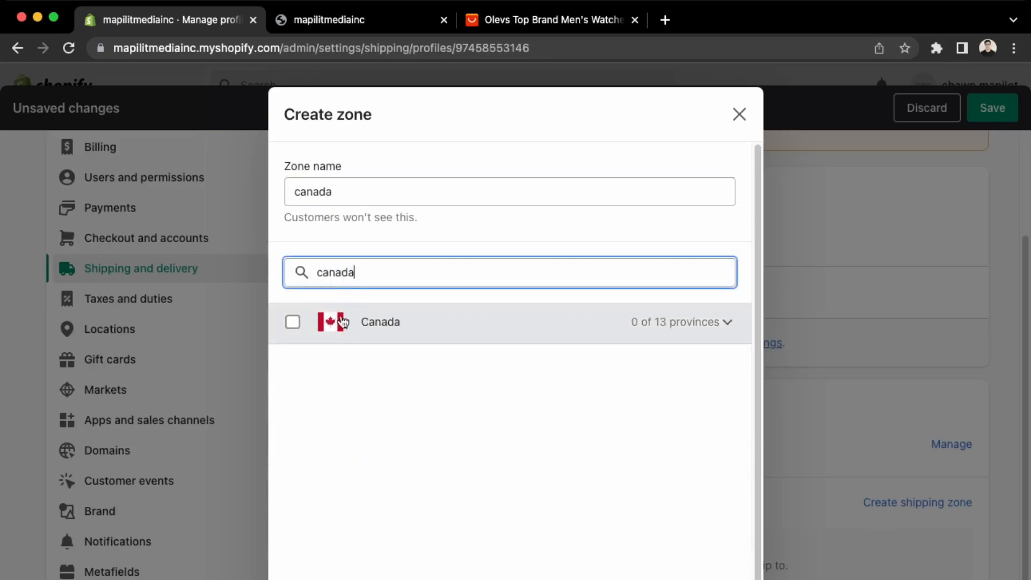
click(293, 322)
click(725, 578)
Try adding a rate to the canada zone, compare transit time options, then abandon it.
scroll(652, 526, down, 3)
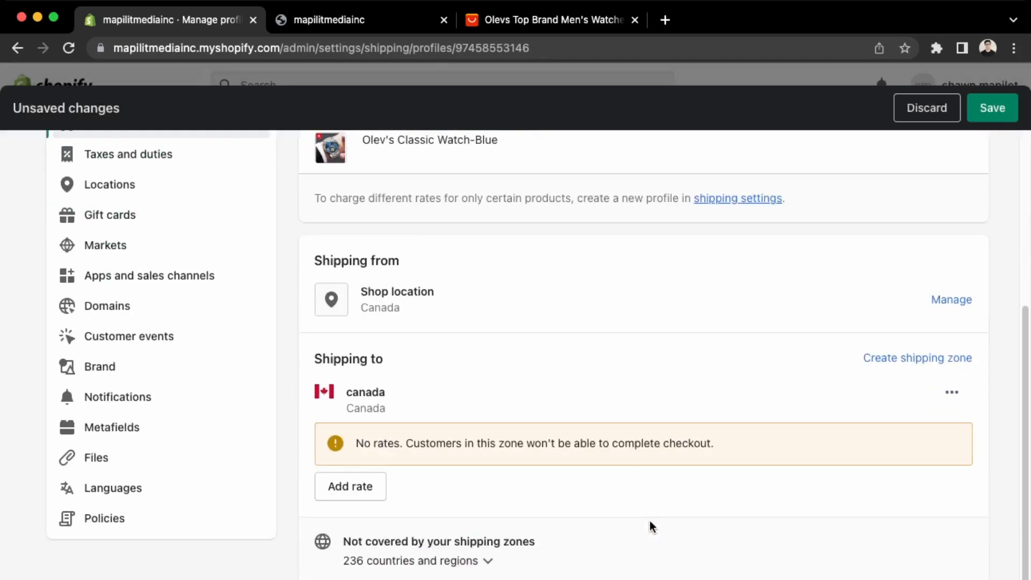
click(350, 488)
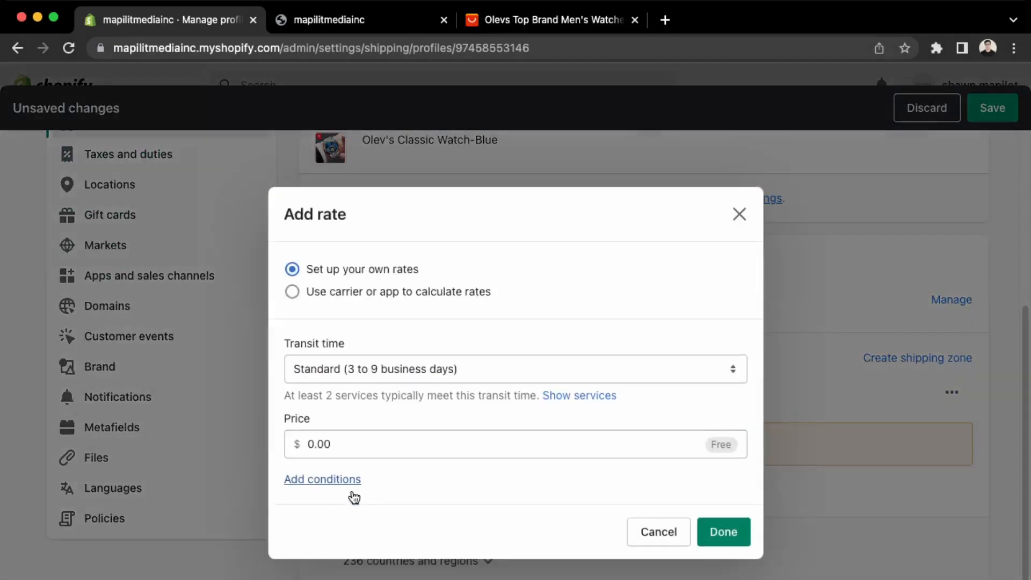
click(441, 363)
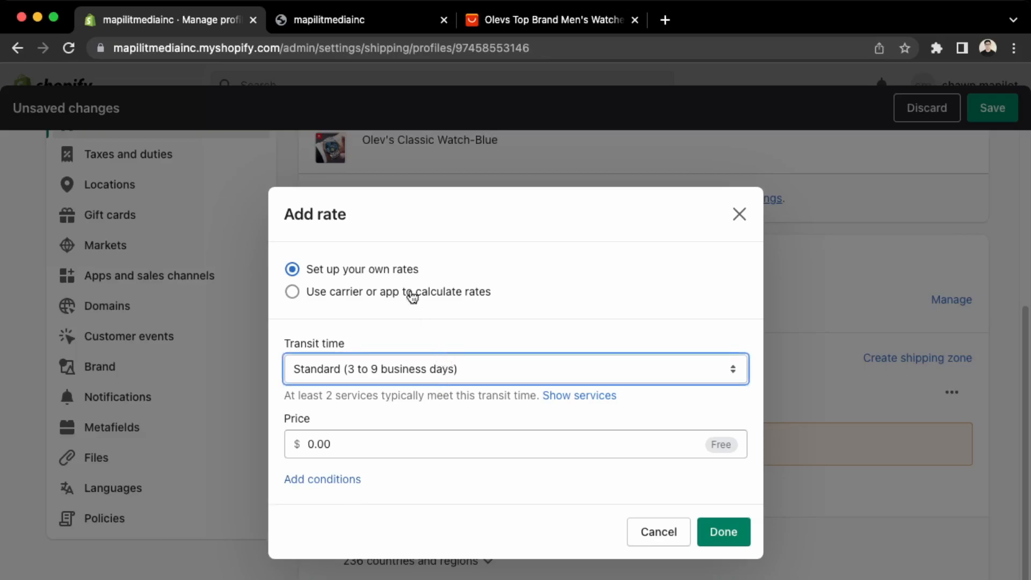
click(580, 397)
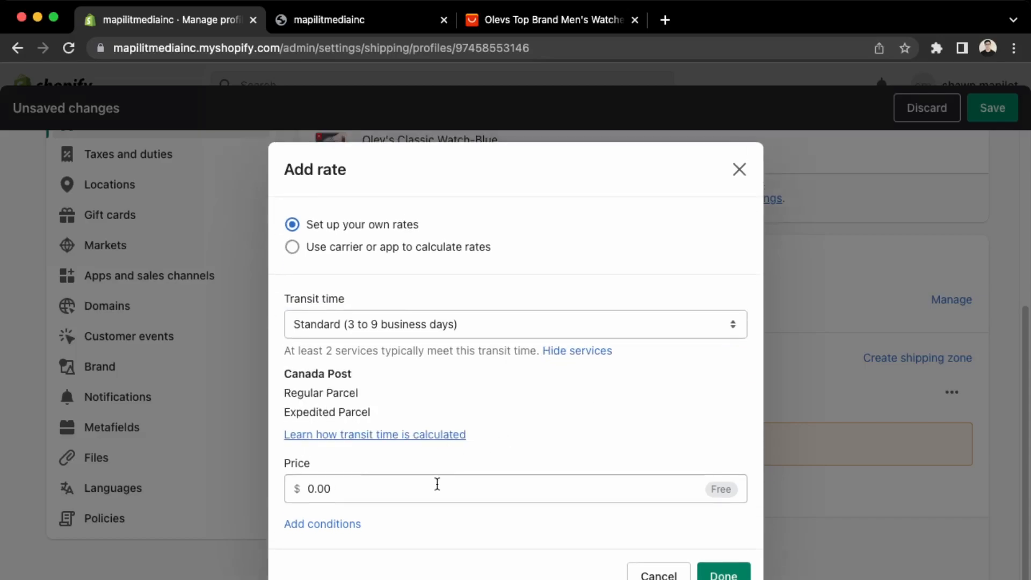
click(427, 325)
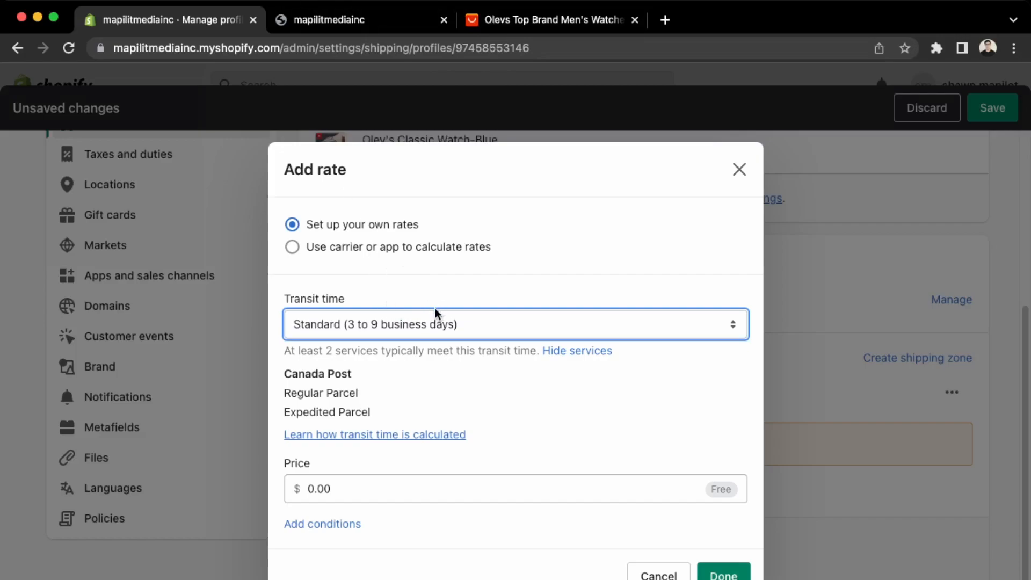
click(489, 356)
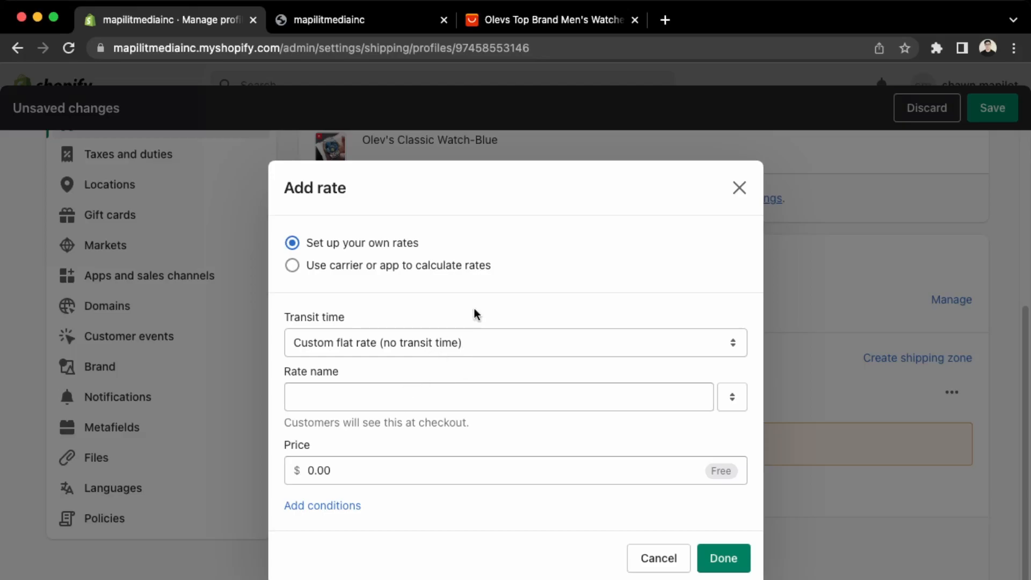
click(665, 560)
scroll(446, 537, up, 3)
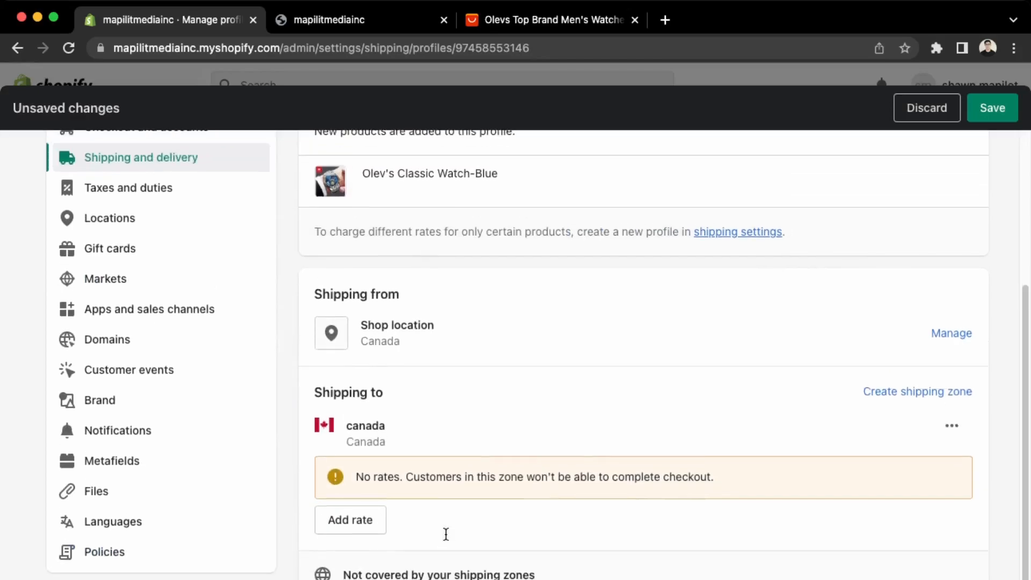
scroll(445, 534, up, 3)
scroll(446, 533, down, 4)
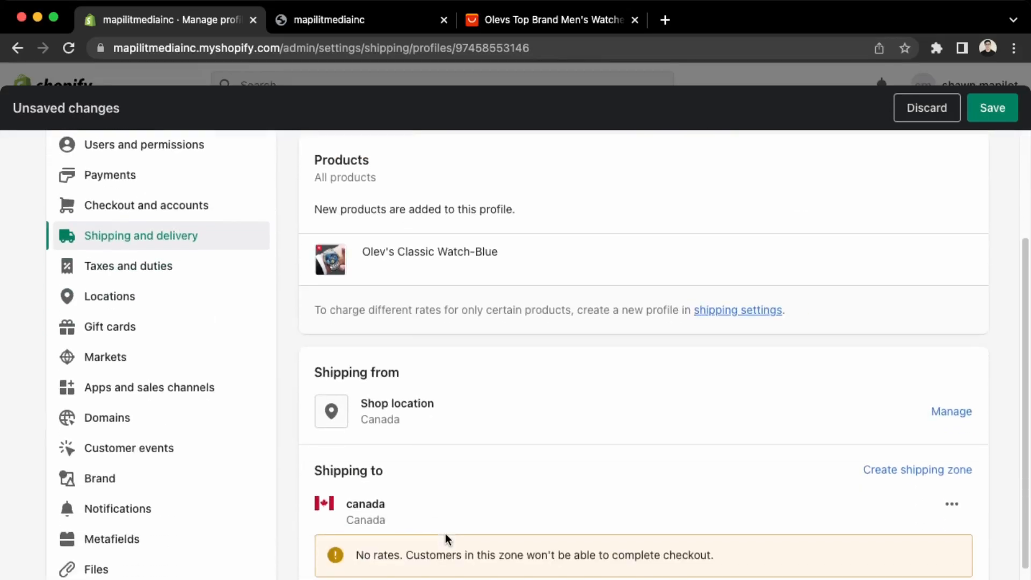
scroll(446, 534, down, 2)
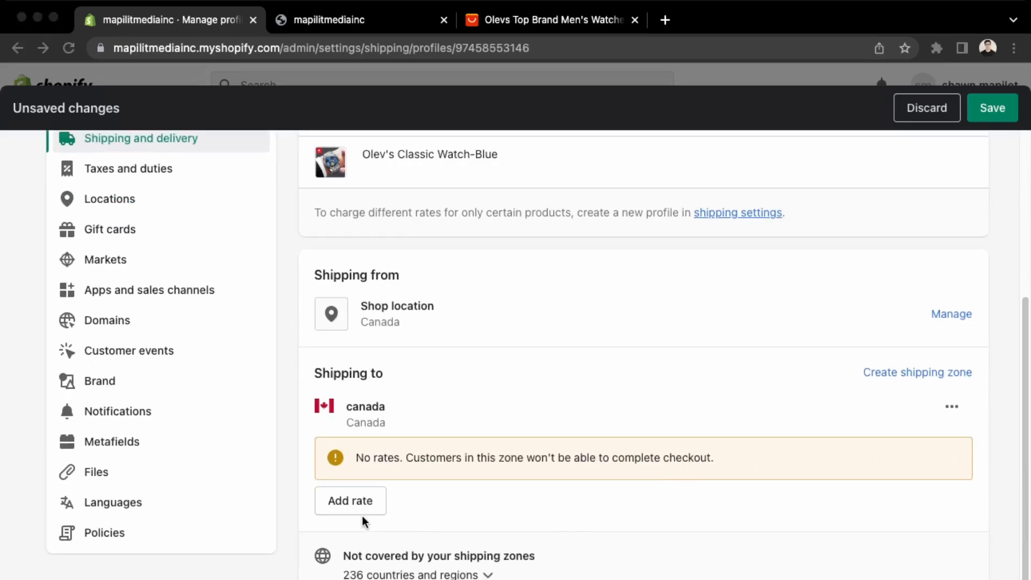
Add a custom flat rate named Free Shipping at 0.00 to the canada zone.
click(357, 506)
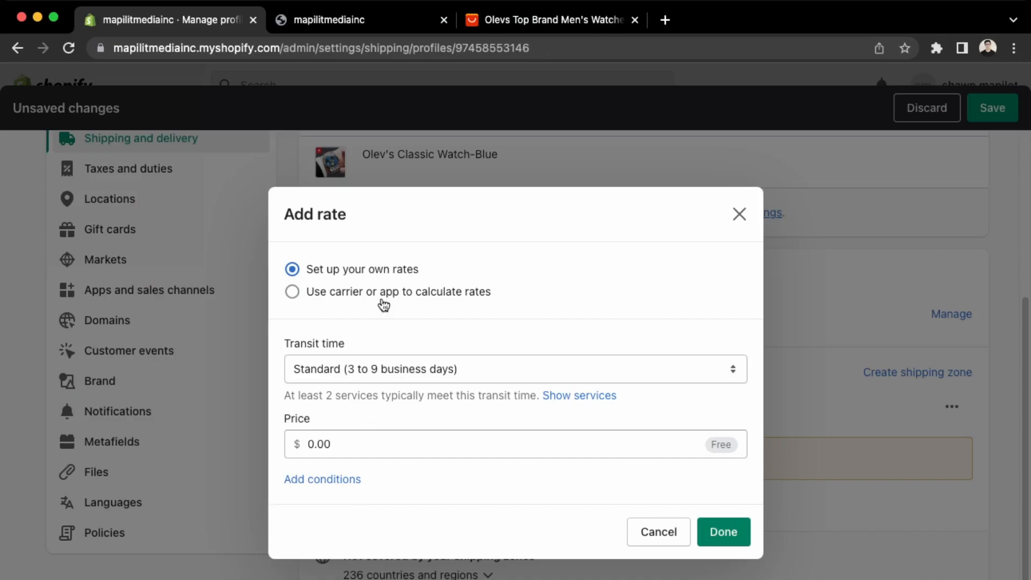
click(402, 380)
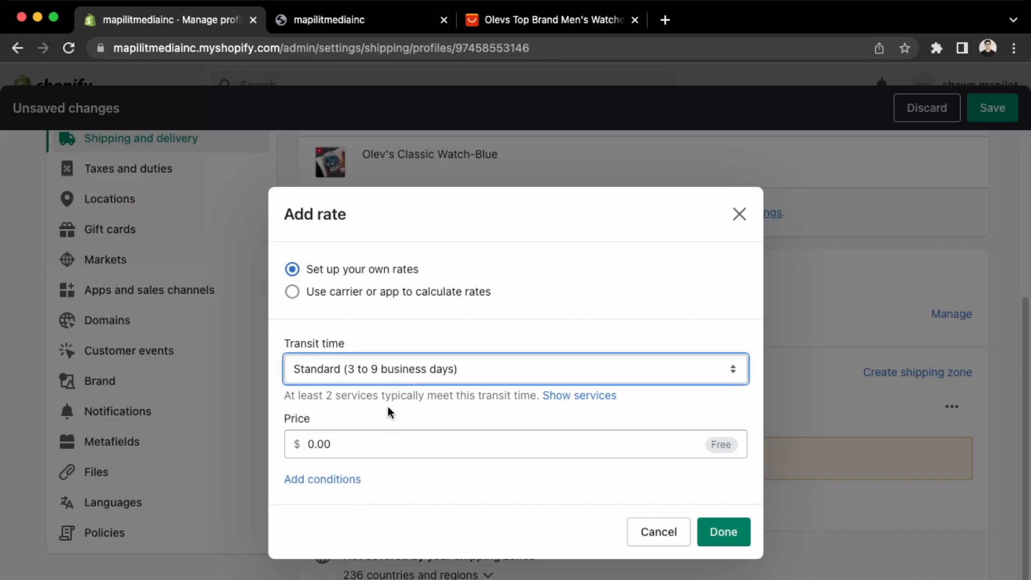
click(388, 406)
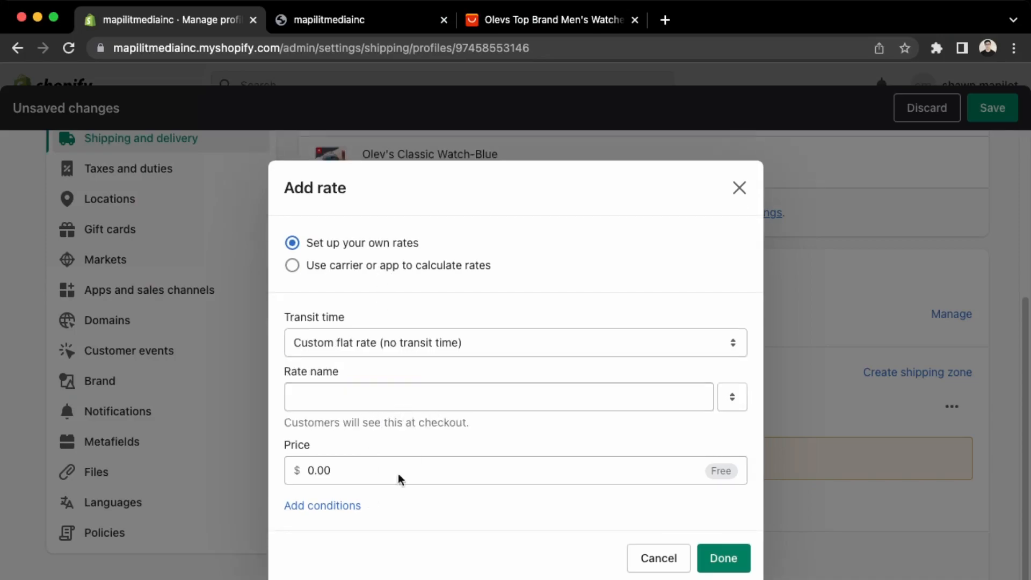
click(362, 407)
text(Free Shipping)
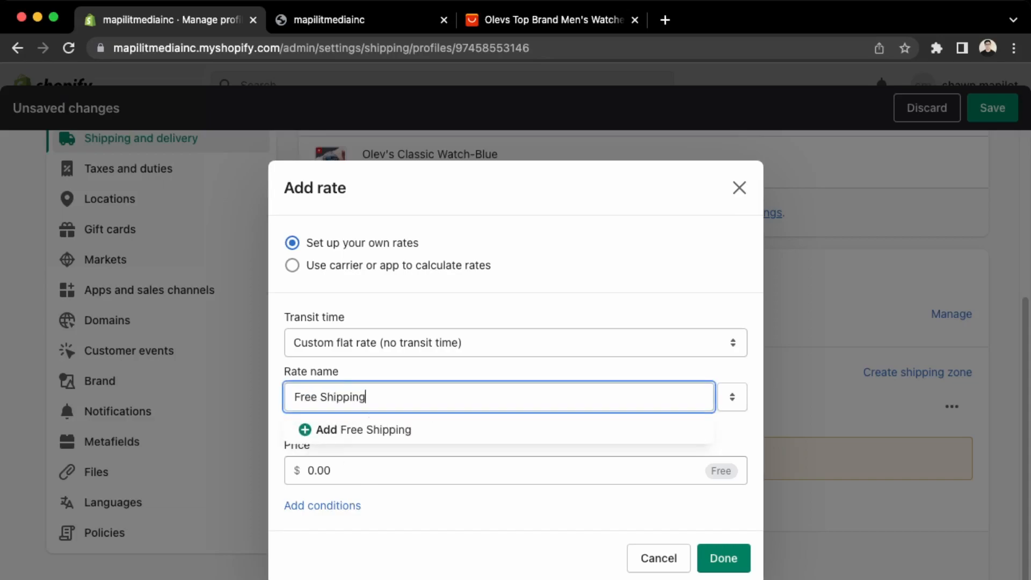
click(419, 436)
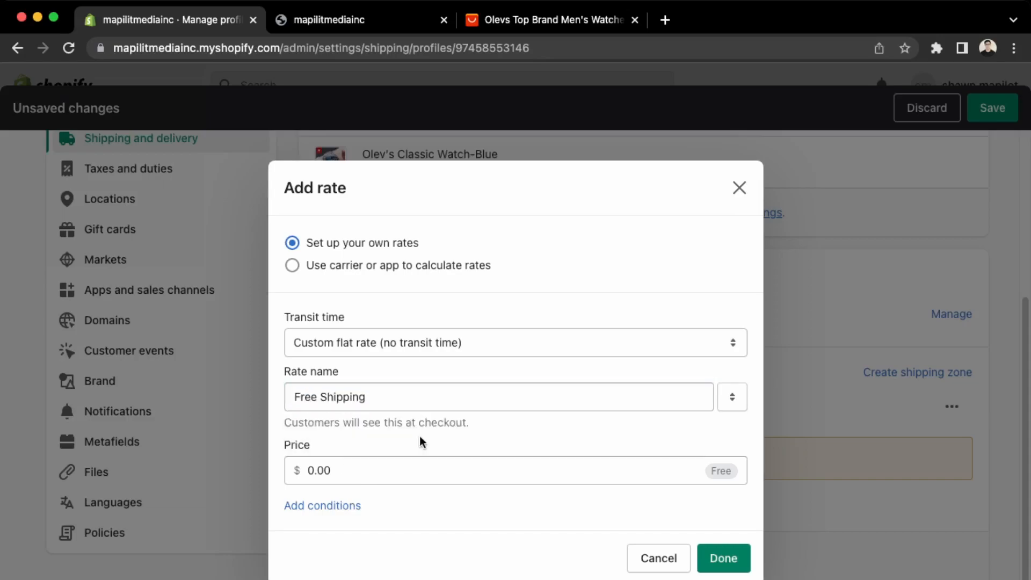
click(357, 507)
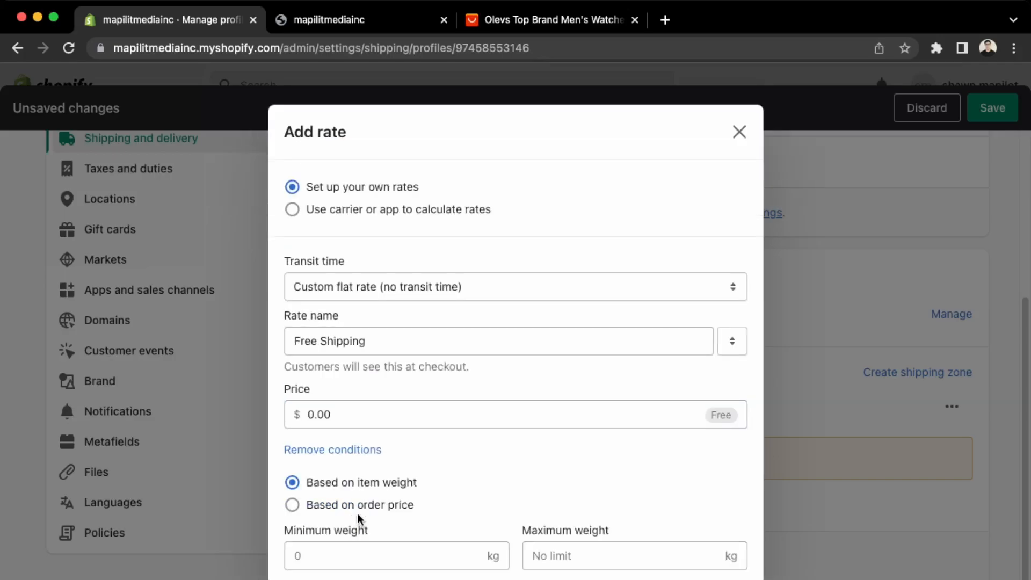
click(359, 509)
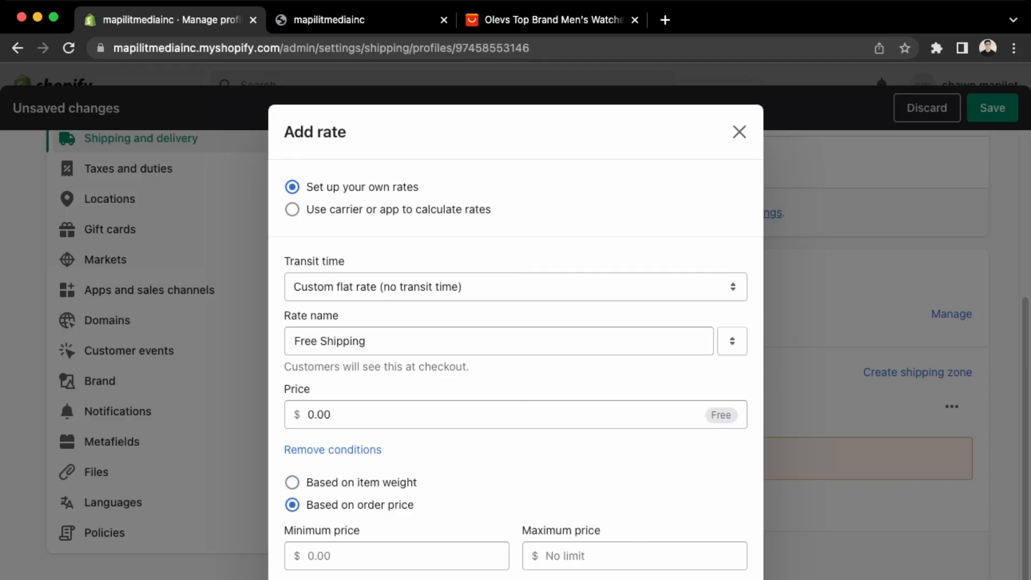
click(725, 579)
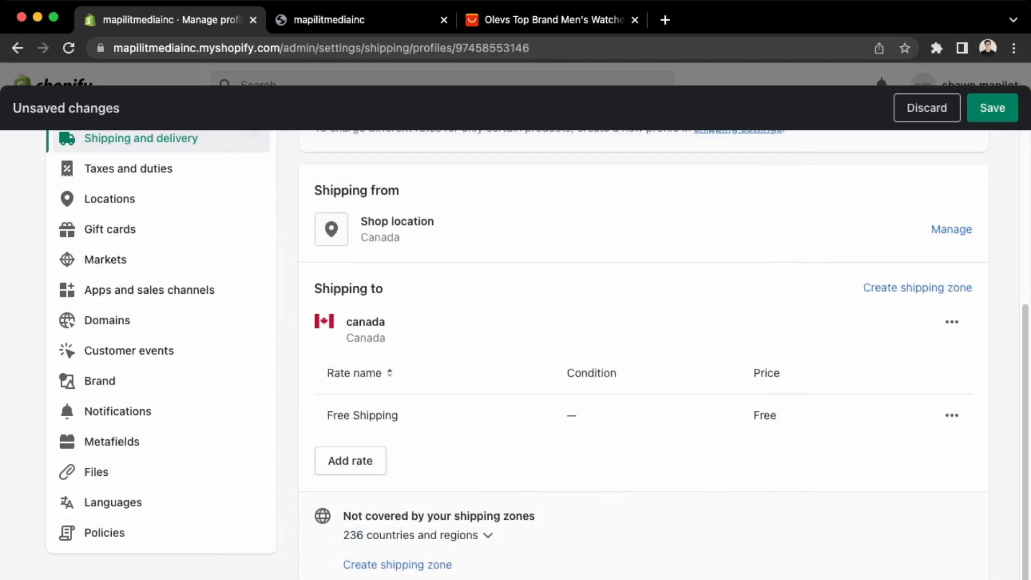
Save the updated General shipping profile.
click(993, 108)
scroll(657, 473, up, 3)
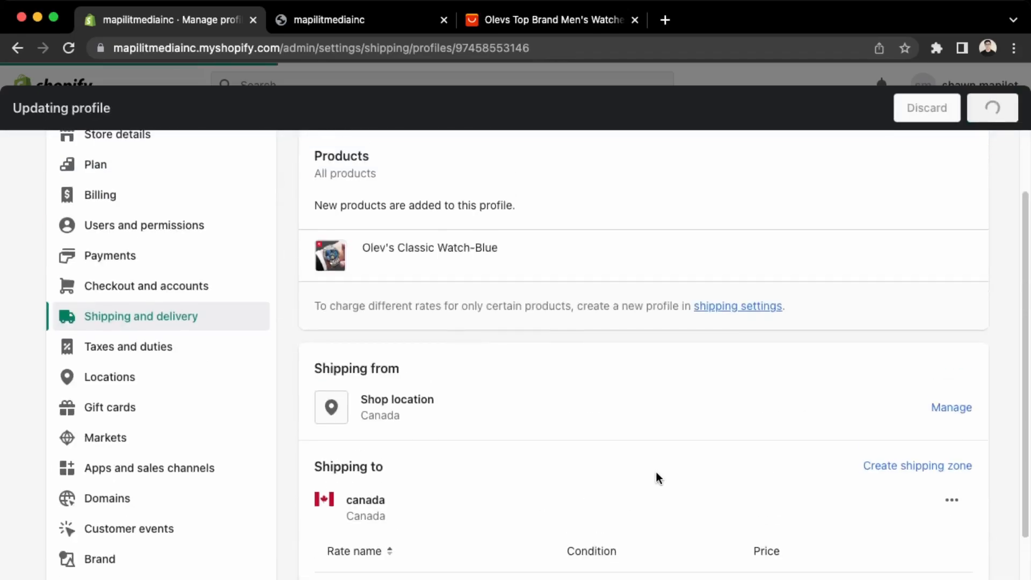
scroll(656, 473, up, 2)
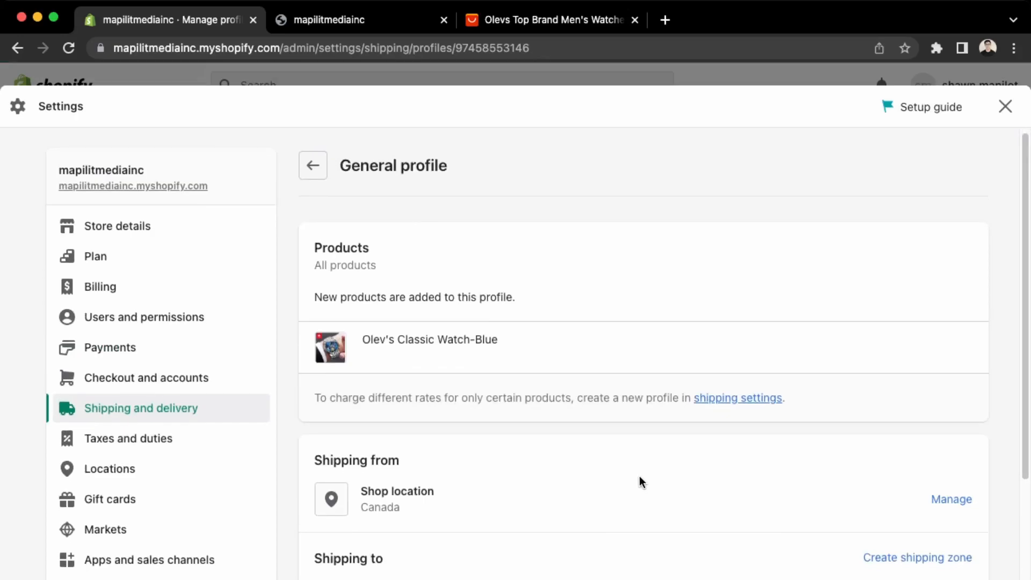
scroll(539, 493, down, 5)
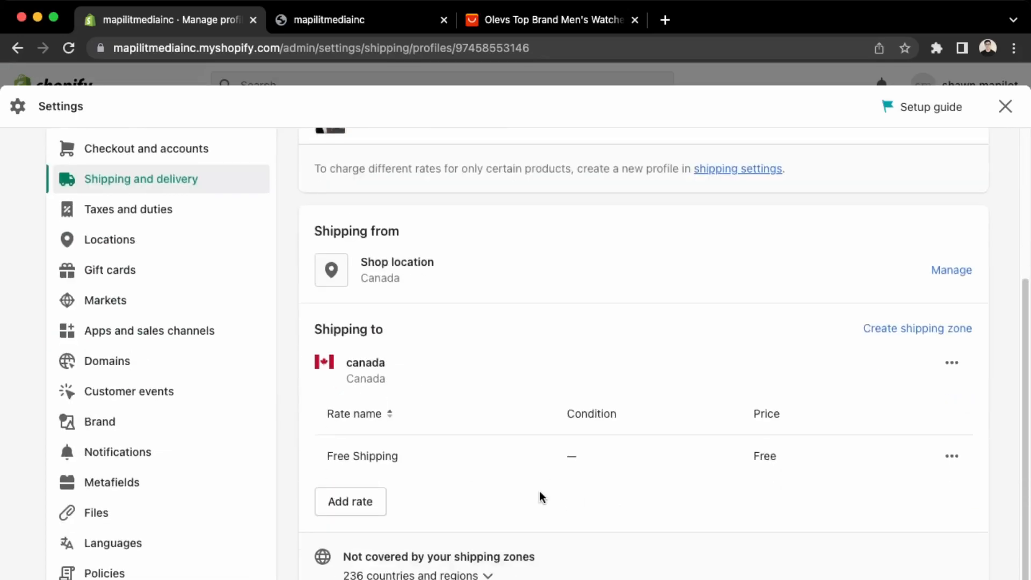
scroll(539, 492, up, 4)
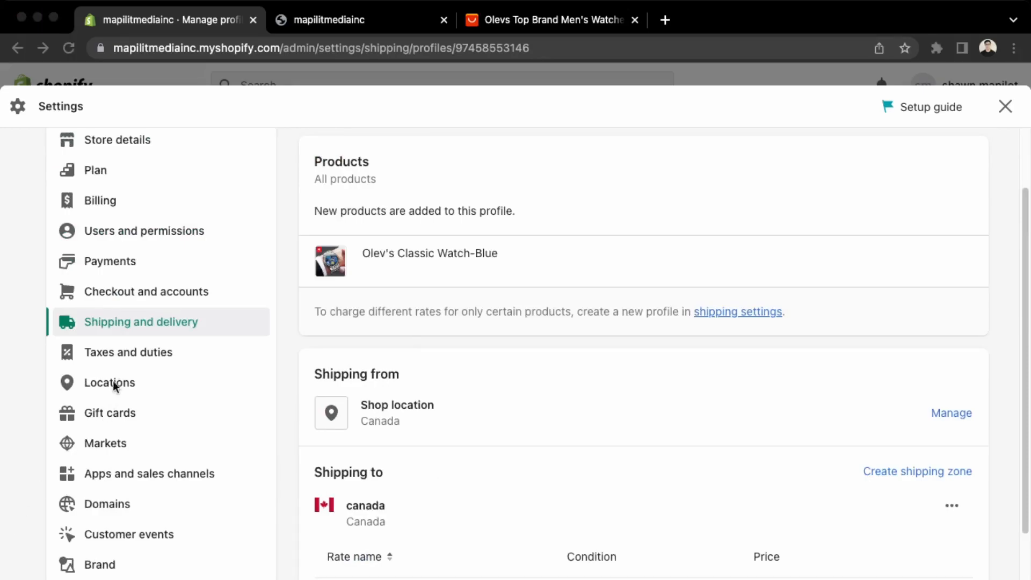
Turn on 'Include tax in prices' in Taxes and duties settings and save.
scroll(122, 353, up, 2)
click(123, 352)
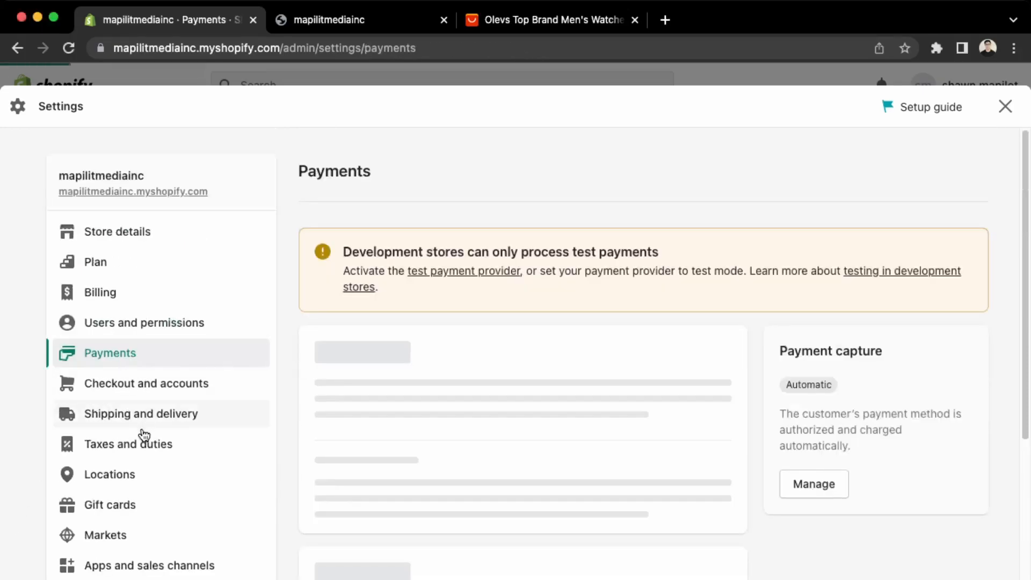
click(138, 446)
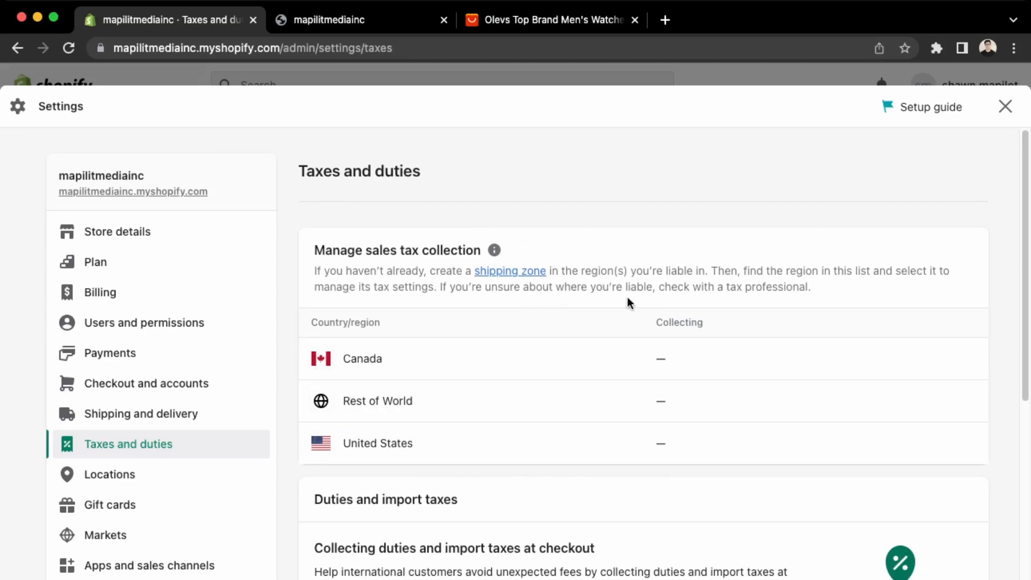
scroll(618, 283, down, 3)
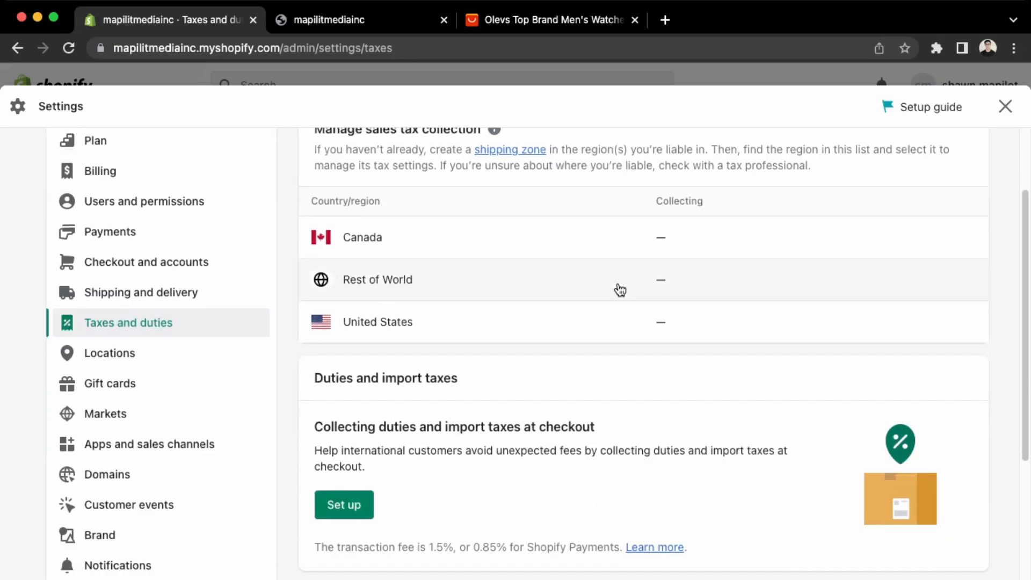
scroll(620, 290, down, 3)
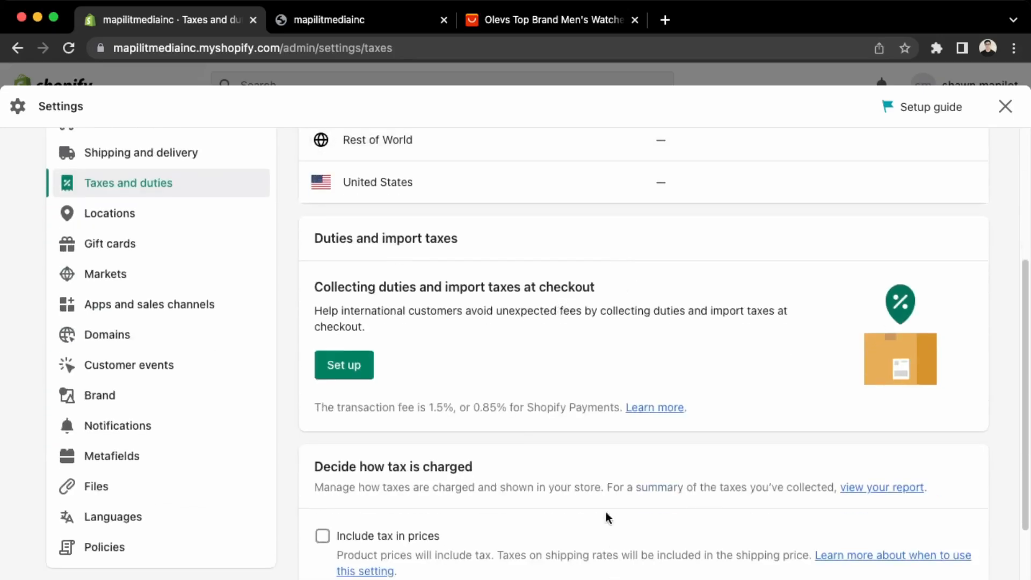
click(355, 538)
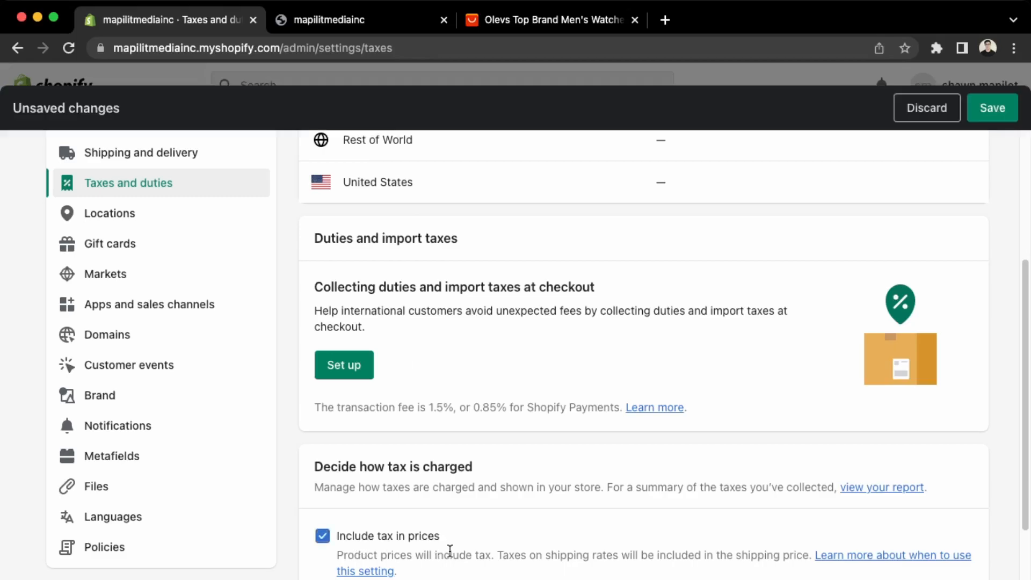
scroll(449, 548, down, 3)
scroll(539, 355, down, 2)
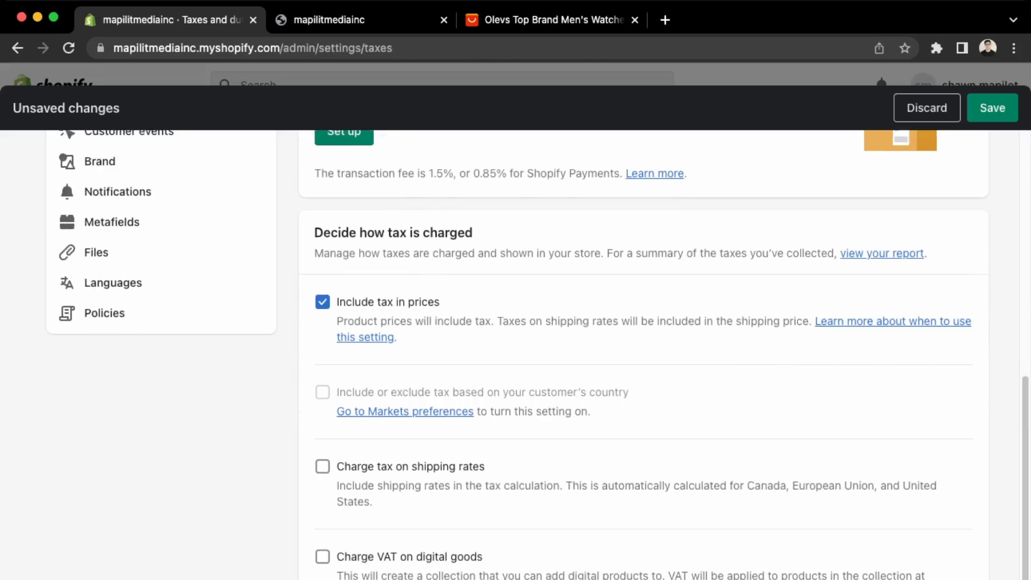
scroll(974, 137, up, 6)
click(999, 108)
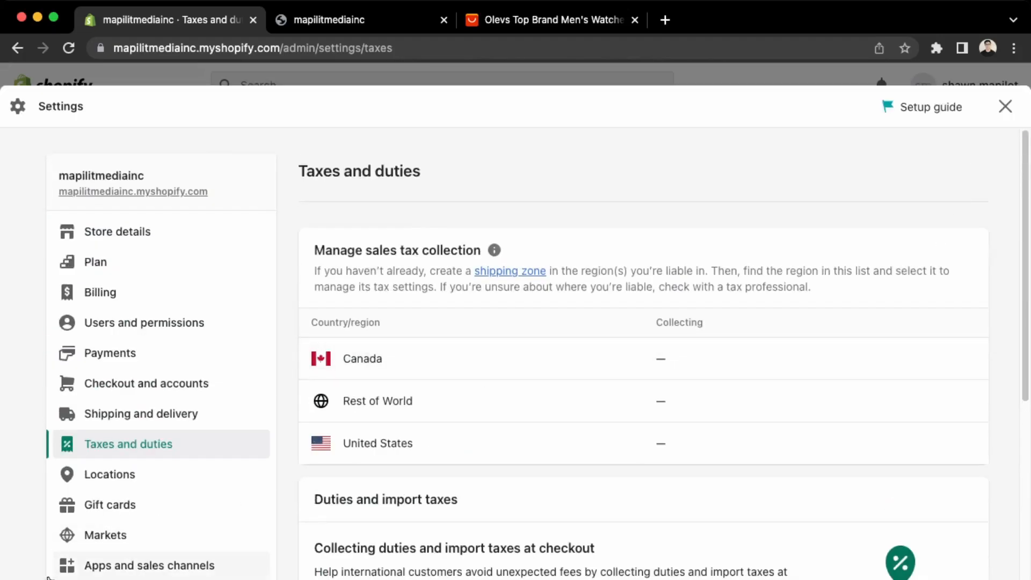
Open the Shop location's detail page from the Locations settings.
click(109, 476)
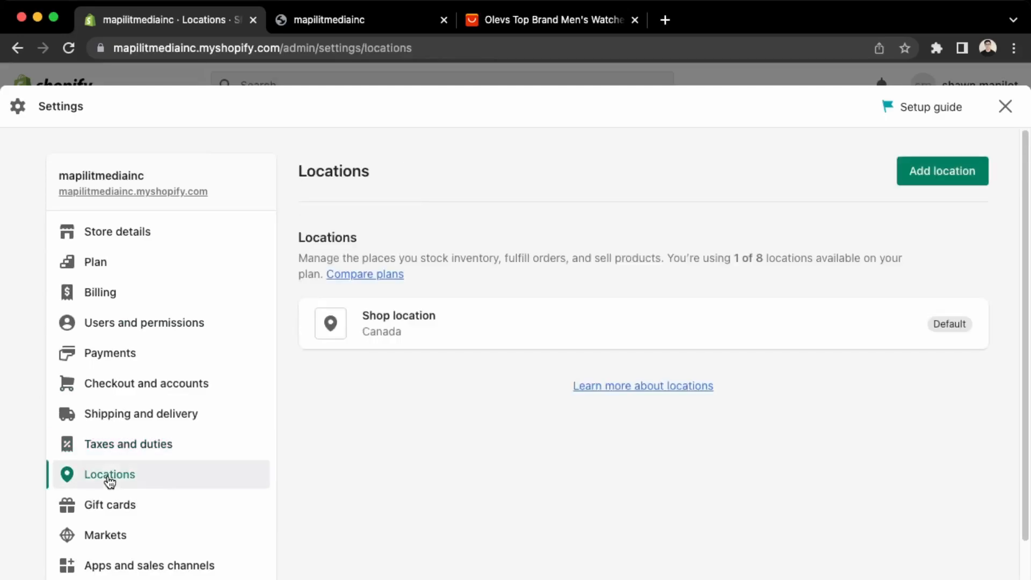
click(711, 329)
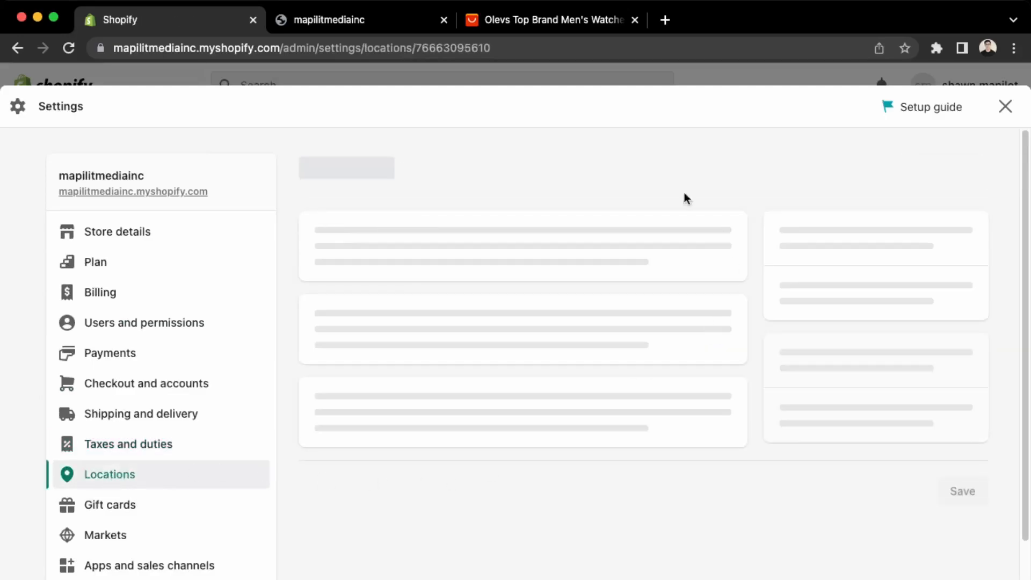
scroll(403, 335, down, 7)
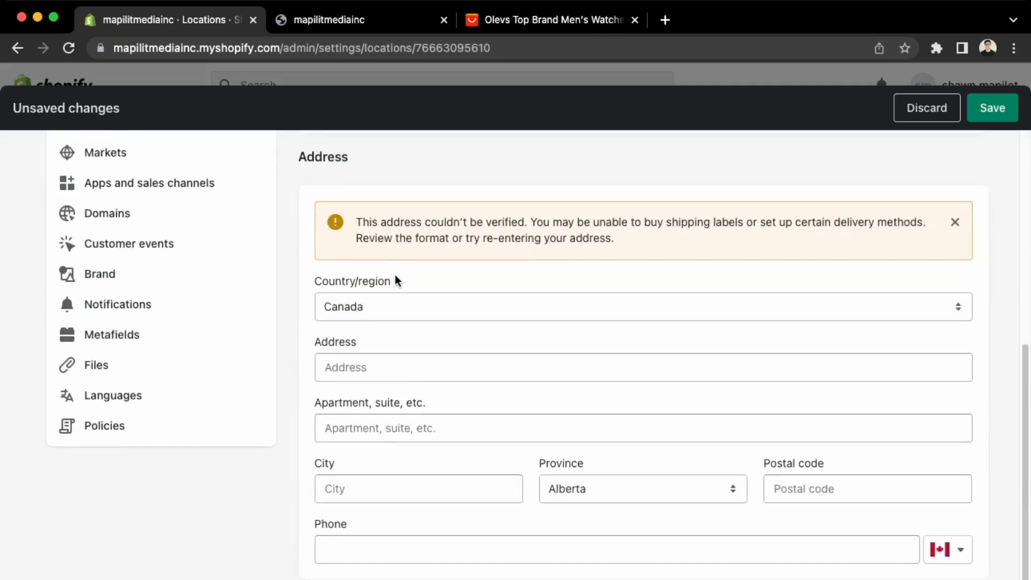
scroll(571, 451, up, 6)
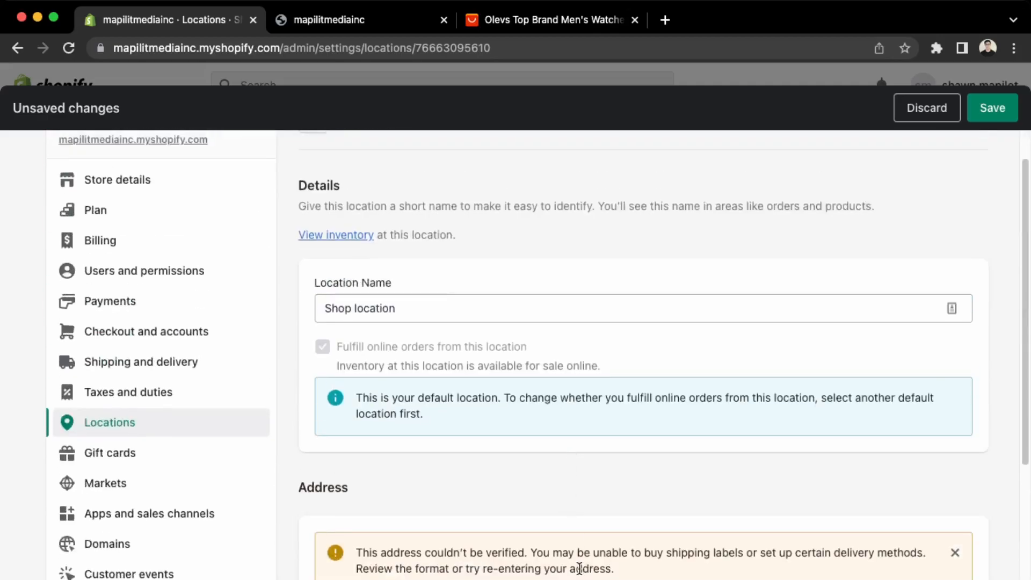
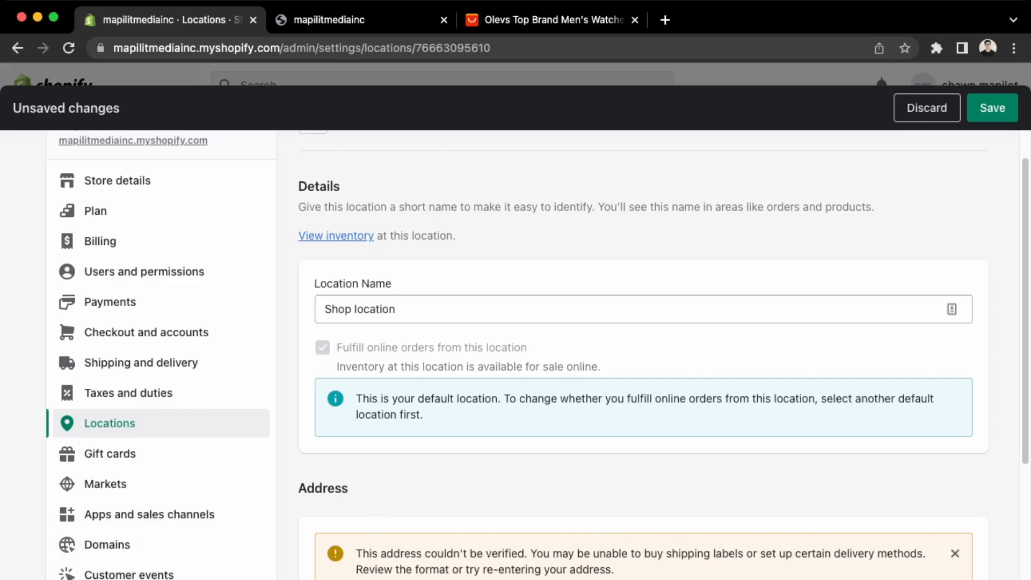
Review the Gift cards, Markets and Apps and sales channels settings, then go to Domains.
scroll(359, 472, down, 3)
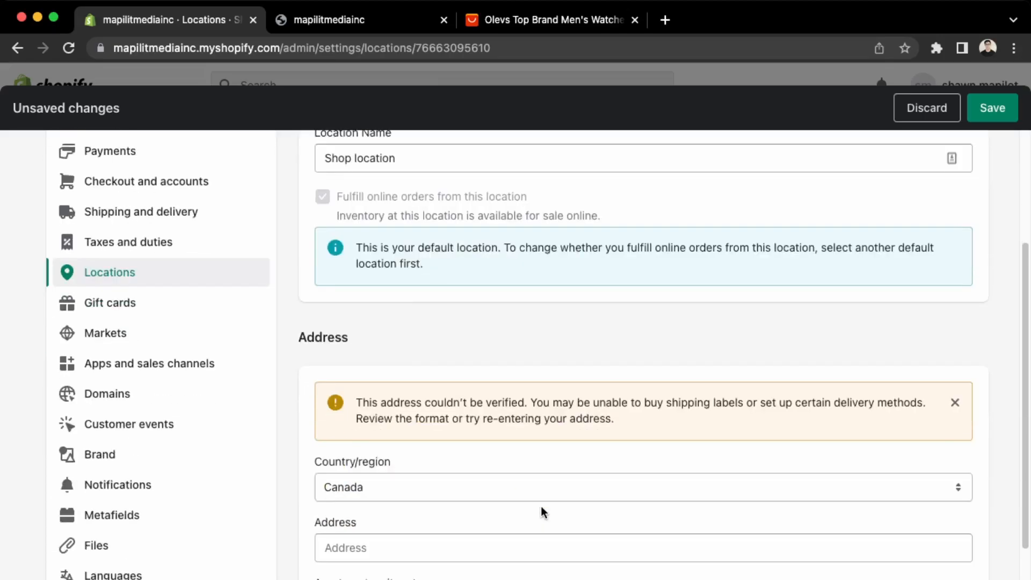
click(122, 302)
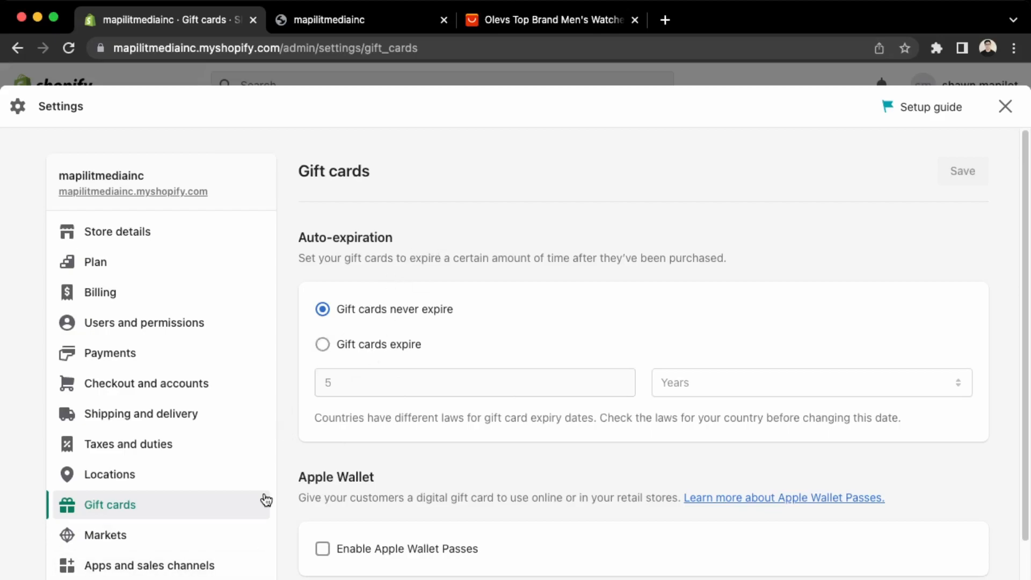
click(160, 543)
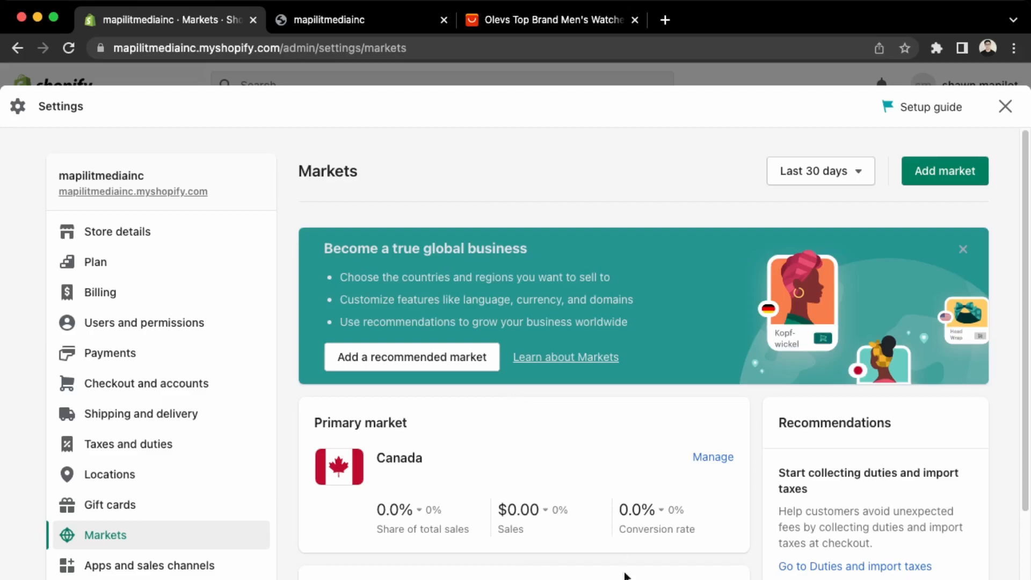
scroll(617, 559, down, 5)
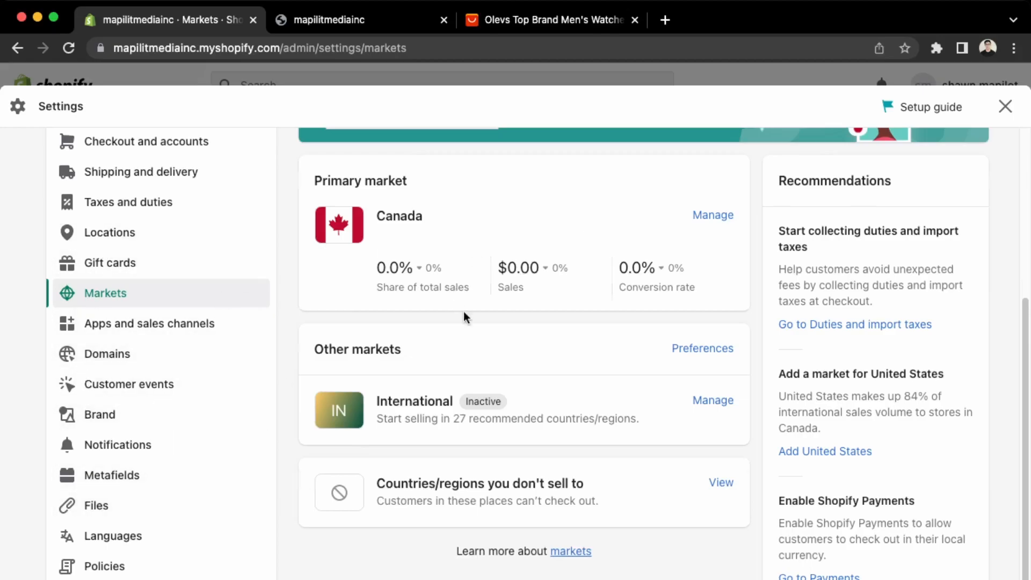
scroll(463, 313, up, 4)
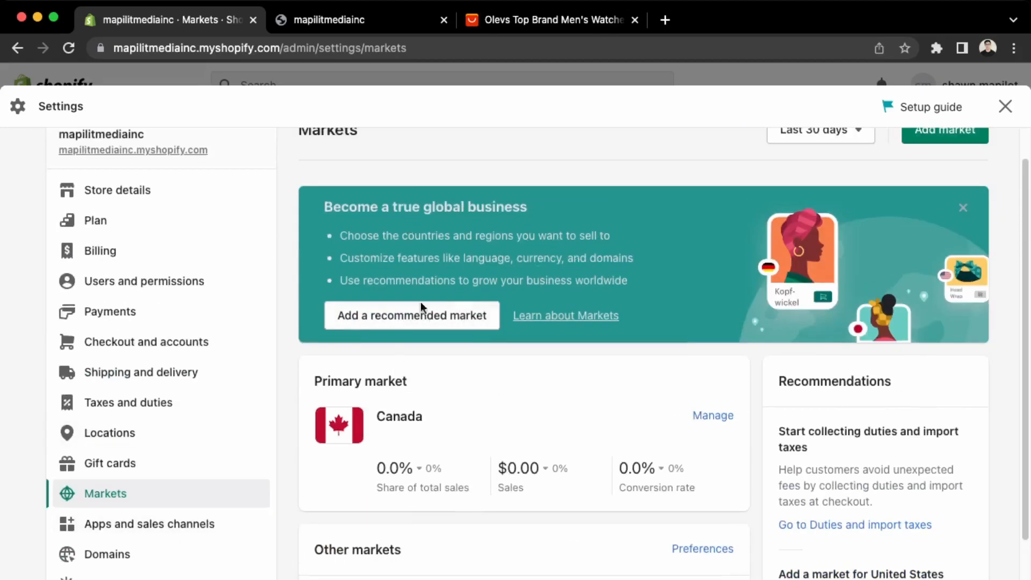
click(138, 527)
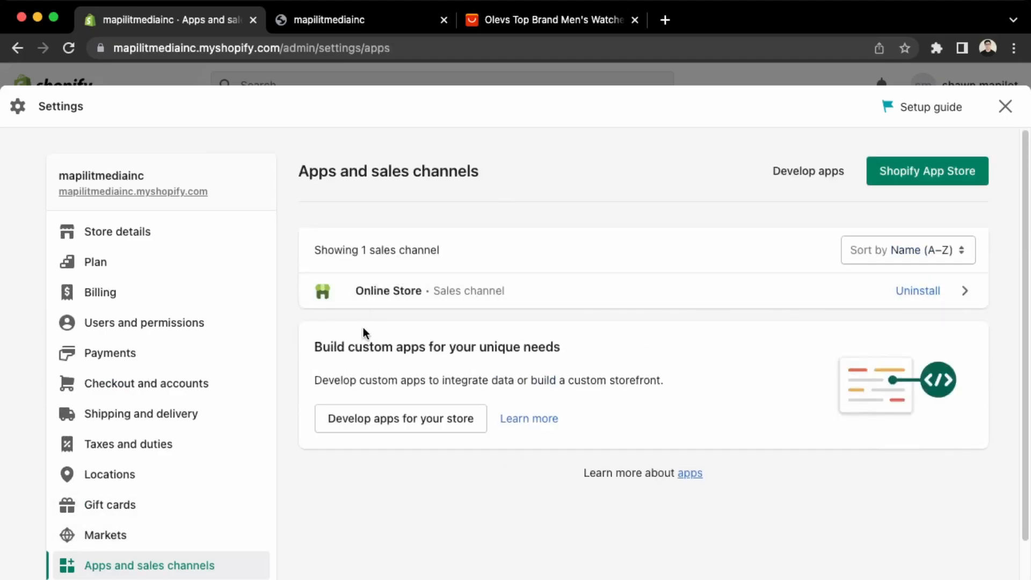
click(478, 299)
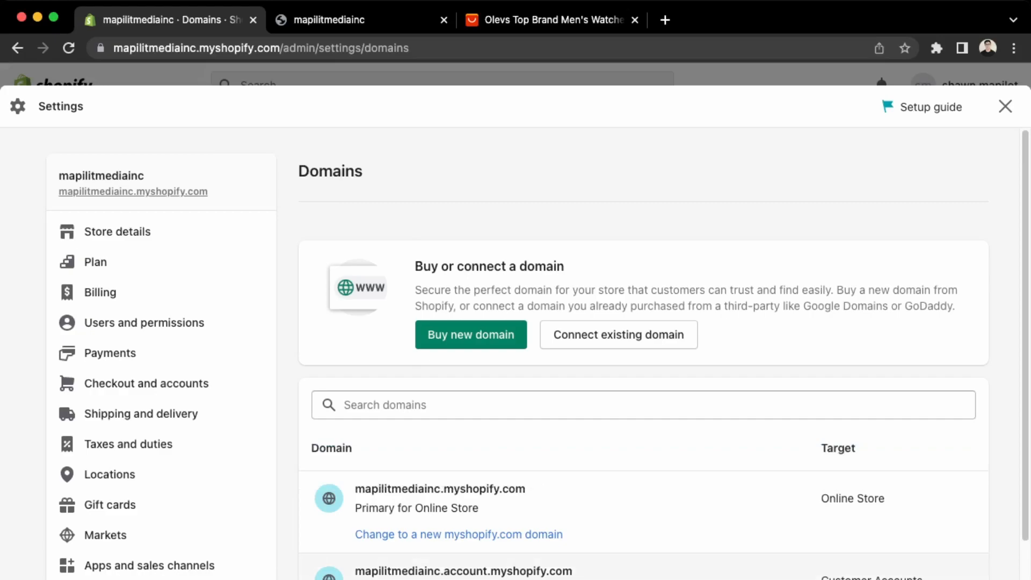
Search for 'hiquete' and check the hiquete.com purchase at $15.00 USD/year.
click(490, 334)
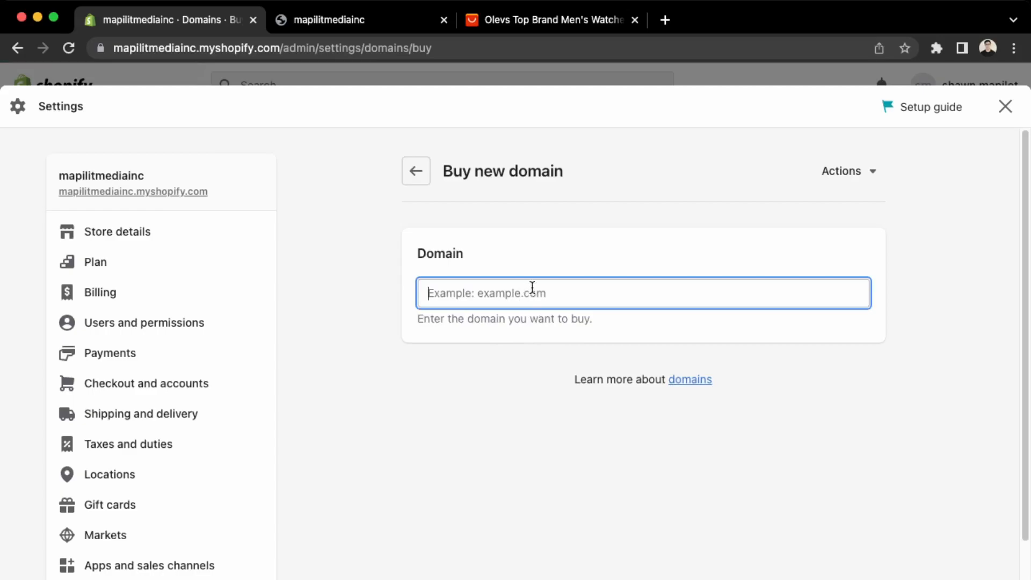
text(hiquete)
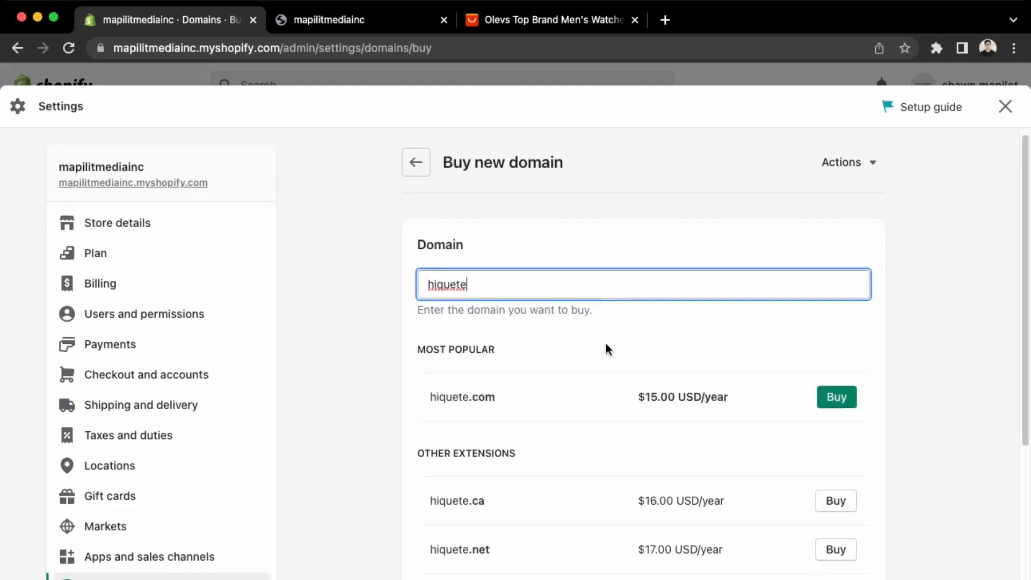
click(851, 403)
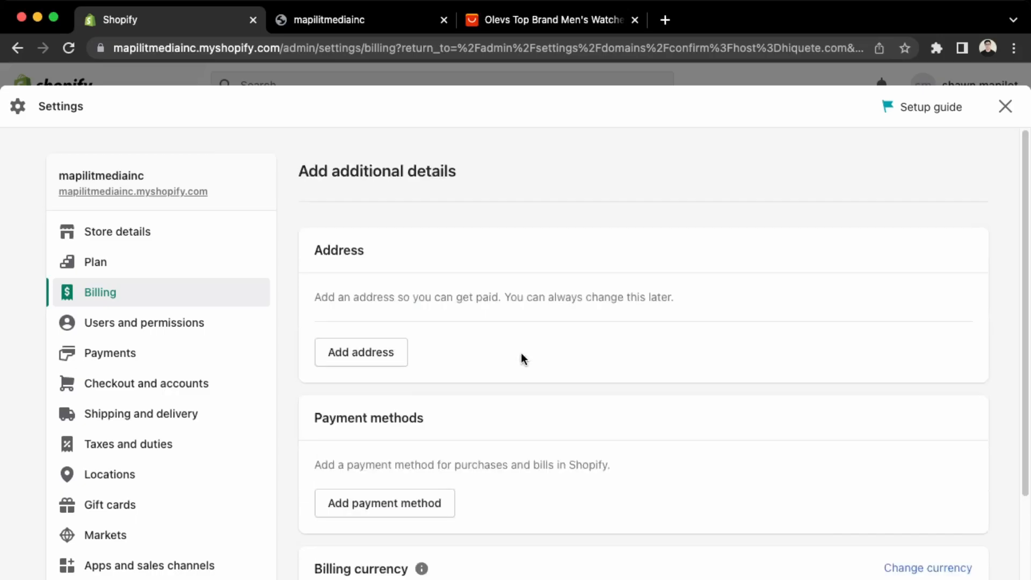
scroll(575, 181, down, 5)
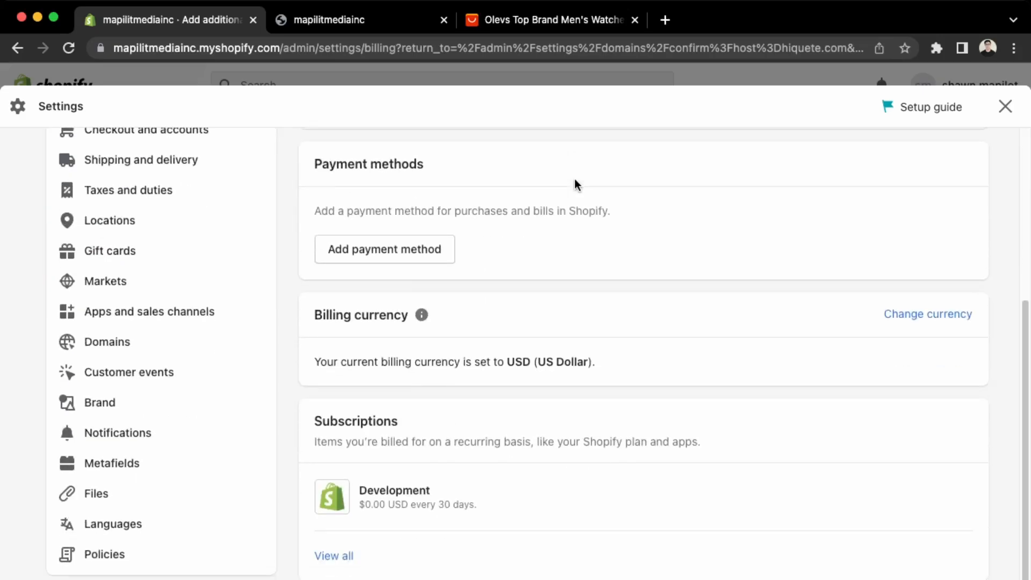
scroll(575, 181, up, 2)
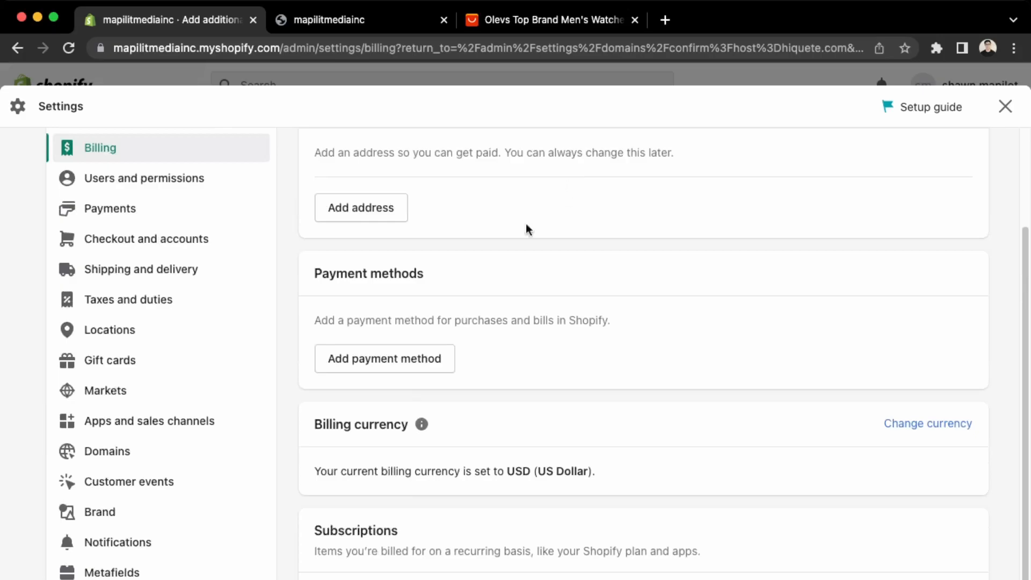
Return to Domains, reopen Buy new domain, then head to Customer events settings.
click(134, 451)
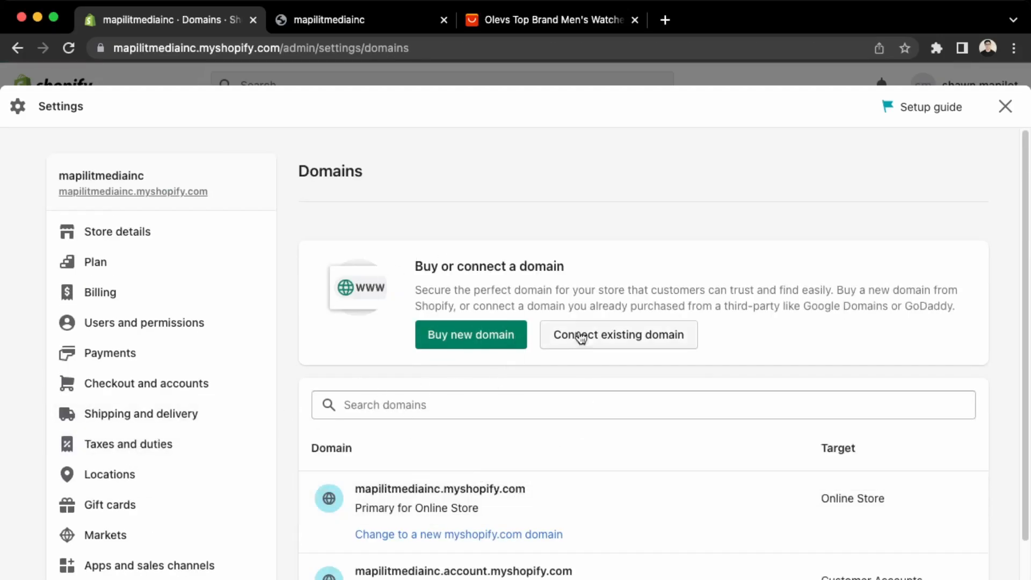
click(465, 345)
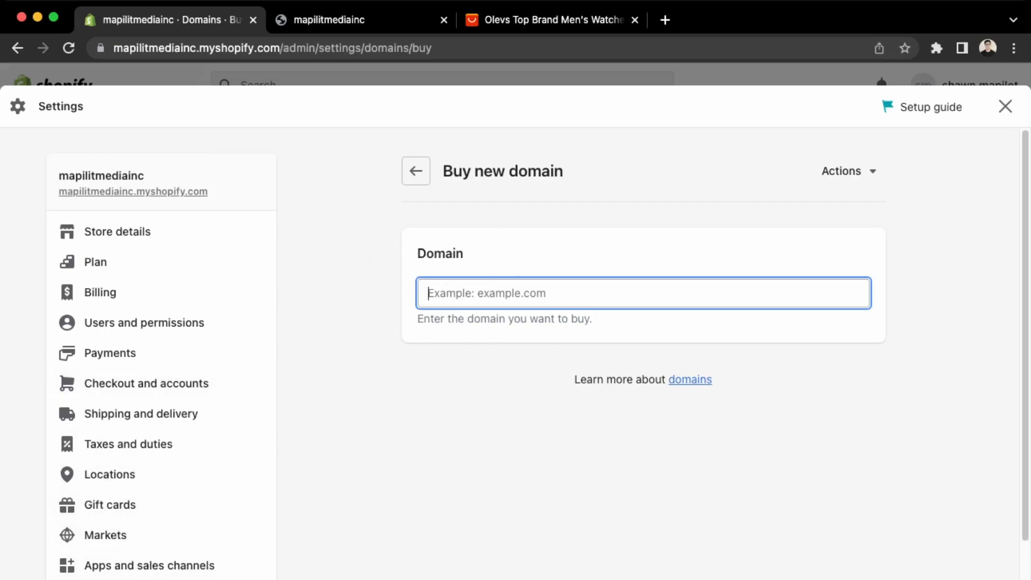
scroll(139, 575, down, 3)
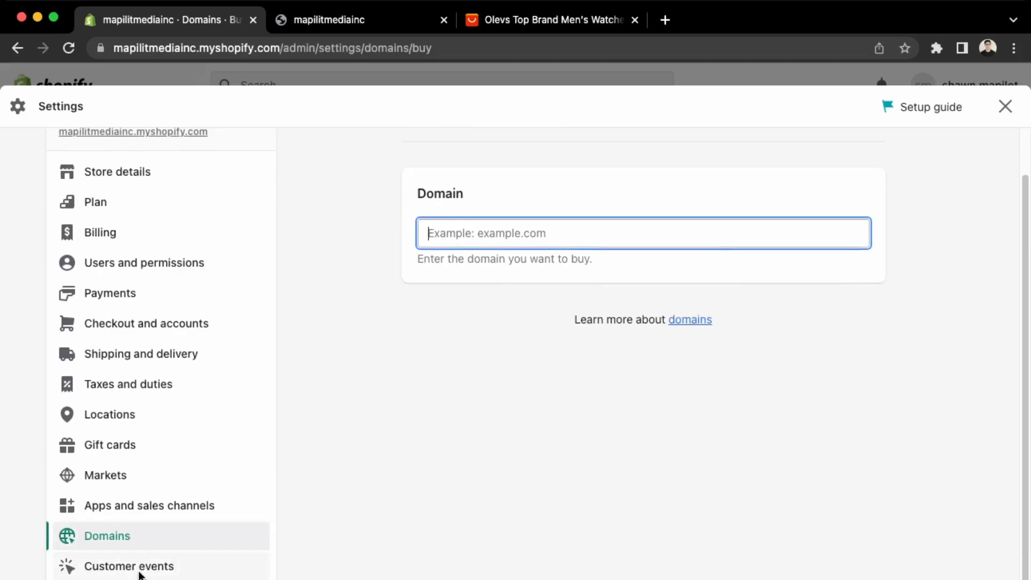
click(139, 574)
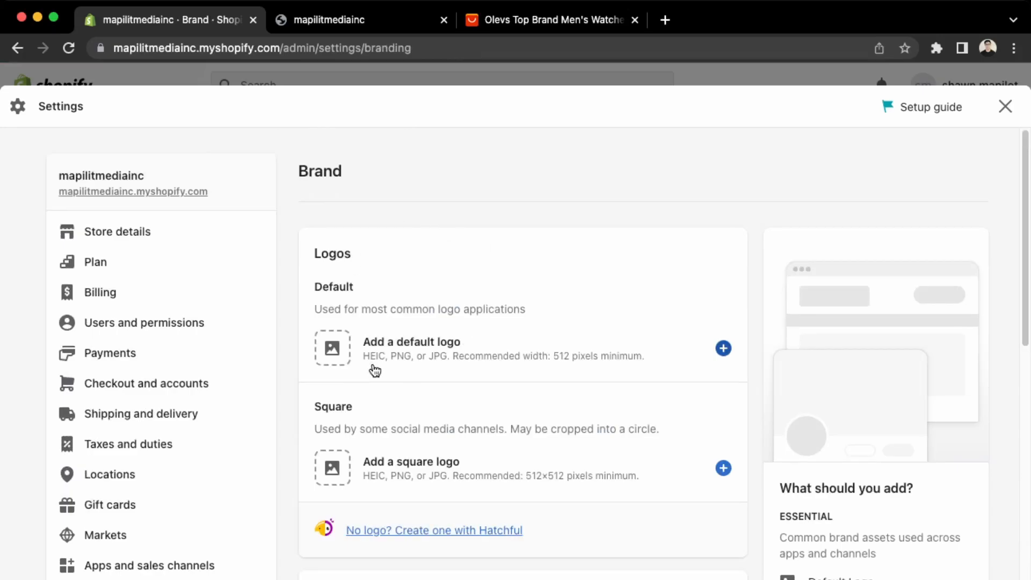
Add Modern_logo as the brand's default logo and save the Brand settings.
click(333, 365)
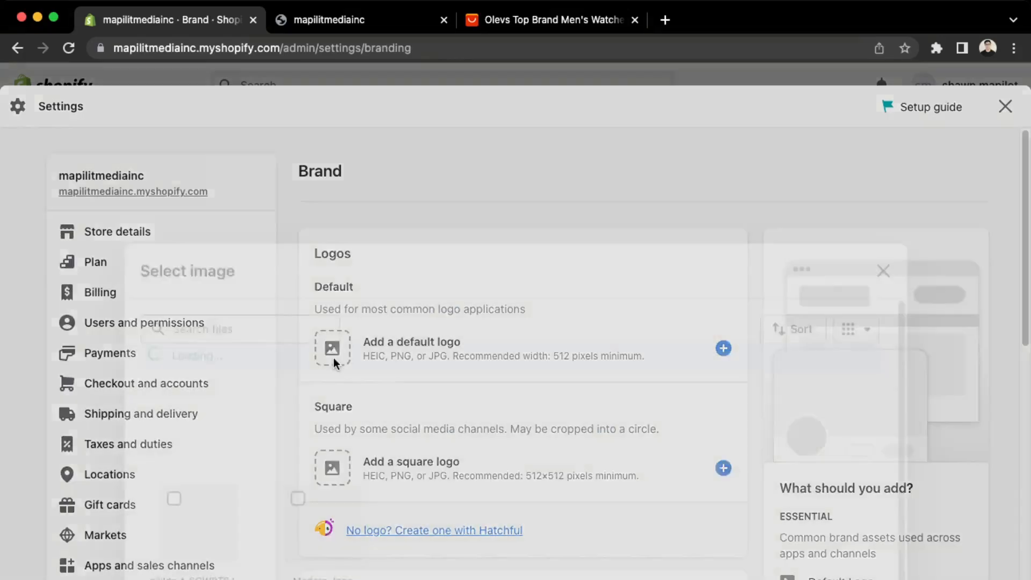
click(297, 394)
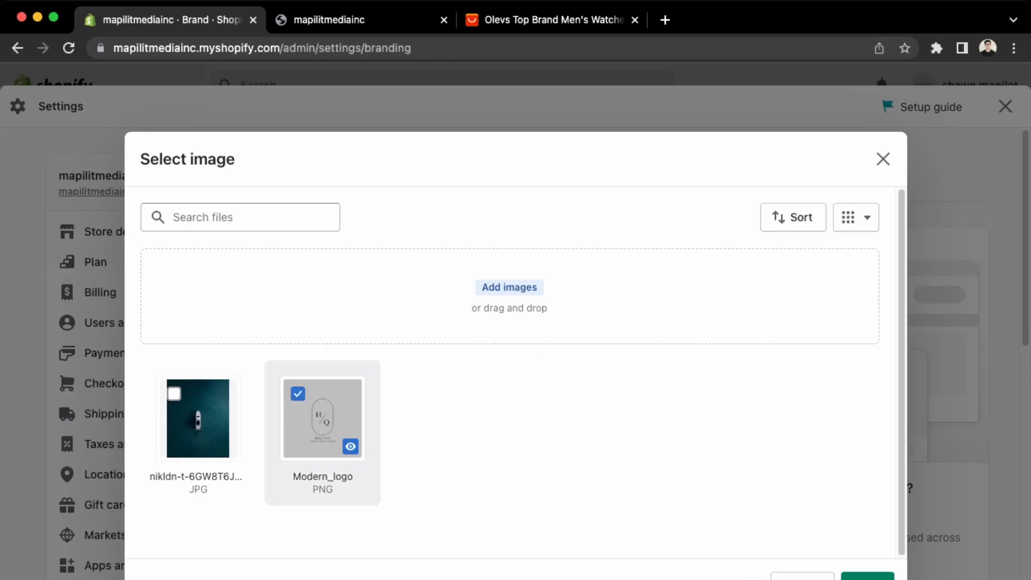
click(867, 576)
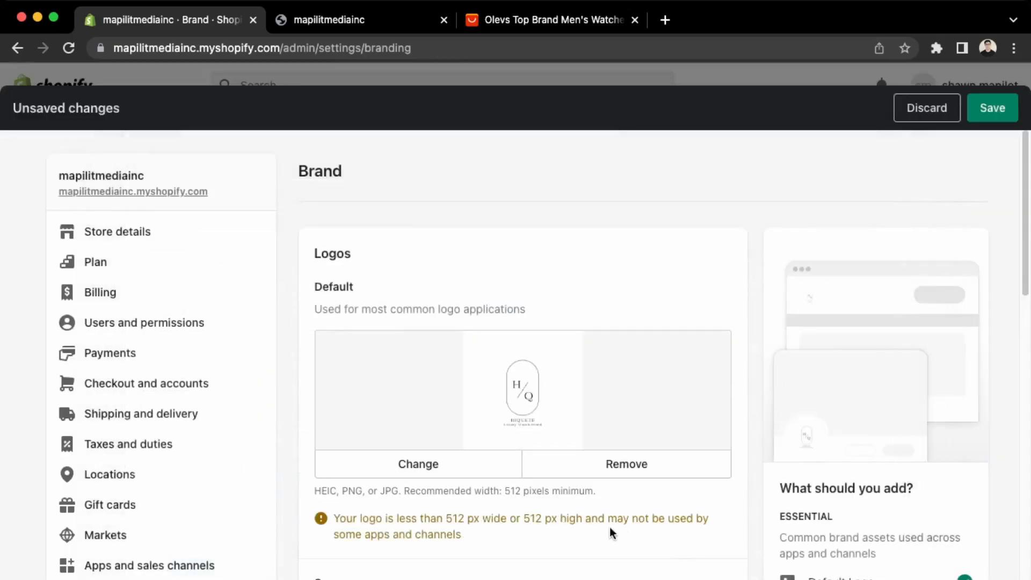
scroll(608, 527, down, 10)
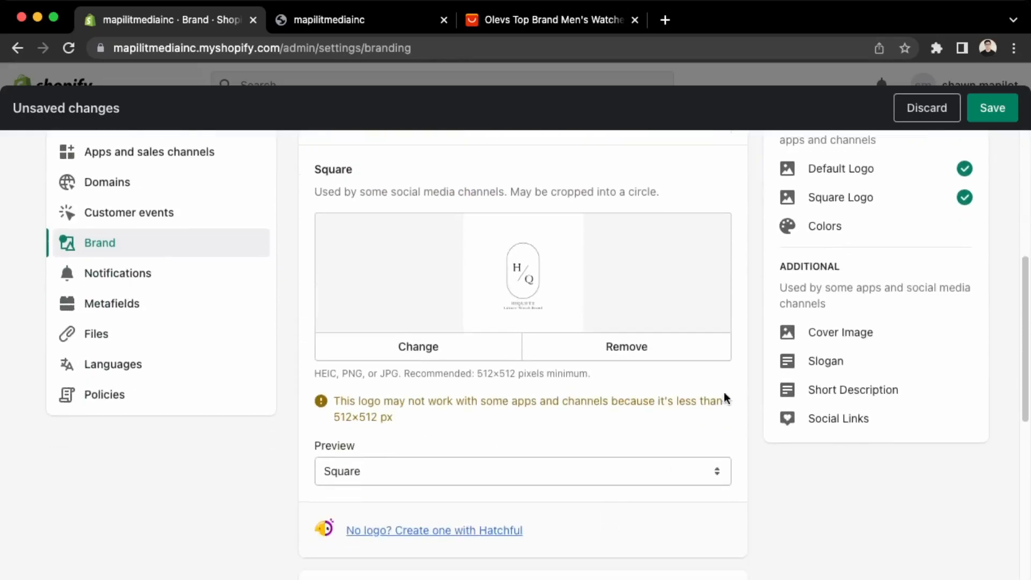
click(993, 109)
scroll(528, 333, down, 6)
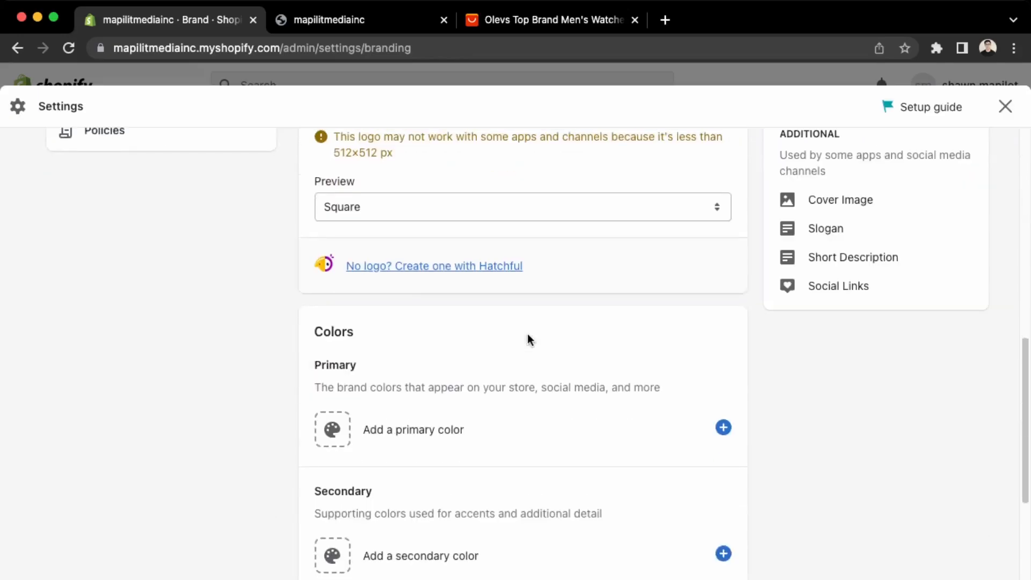
scroll(528, 338, down, 13)
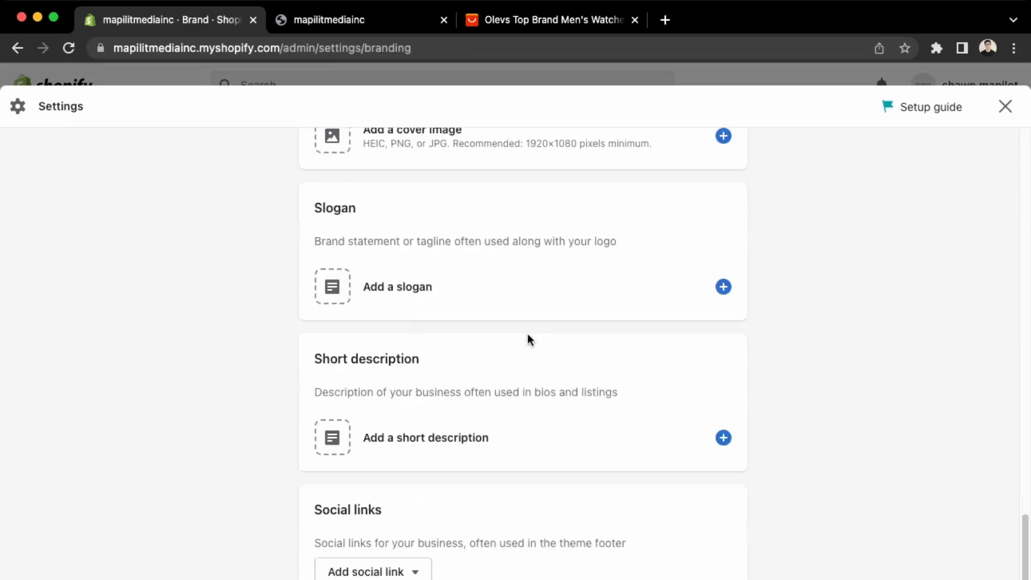
scroll(528, 340, up, 20)
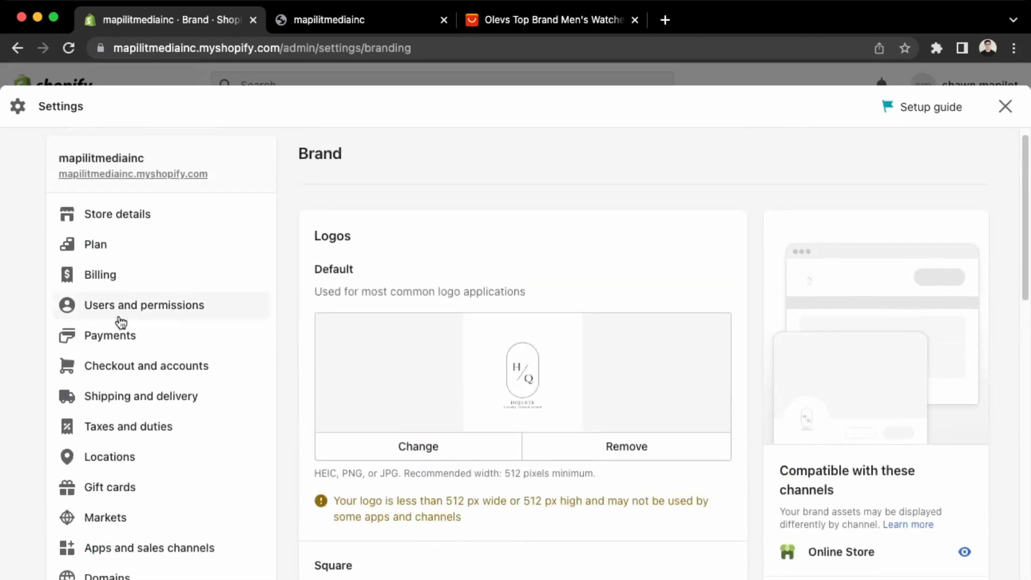
scroll(500, 490, down, 6)
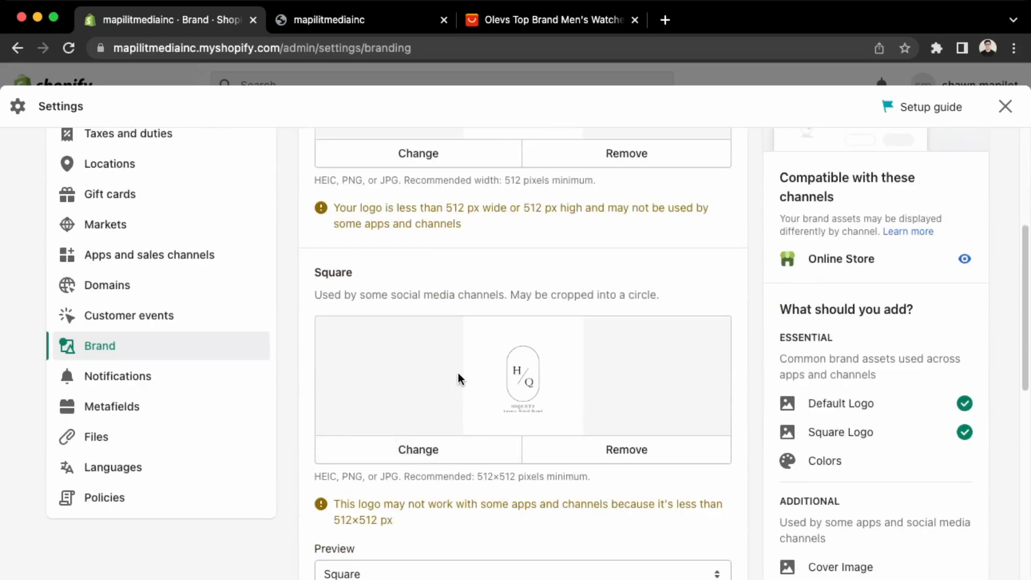
Open the Notifications settings and the email template customization page.
click(148, 392)
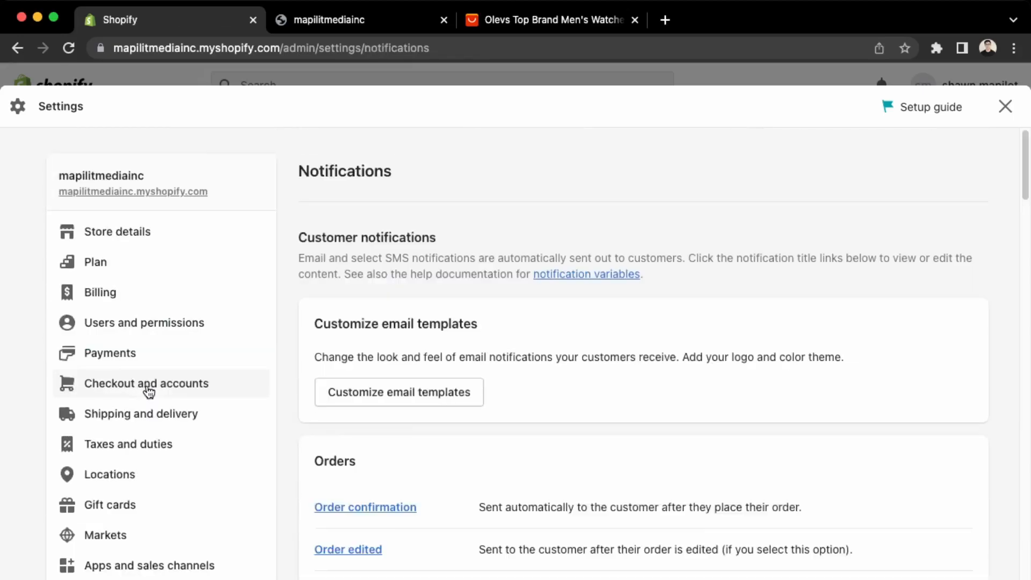
scroll(149, 391, down, 5)
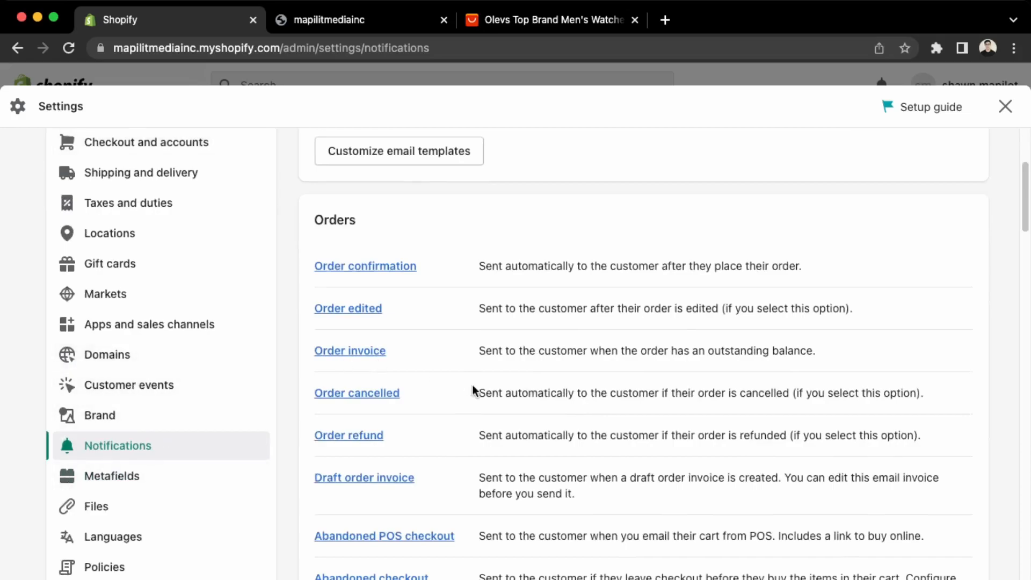
scroll(470, 386, up, 2)
click(421, 272)
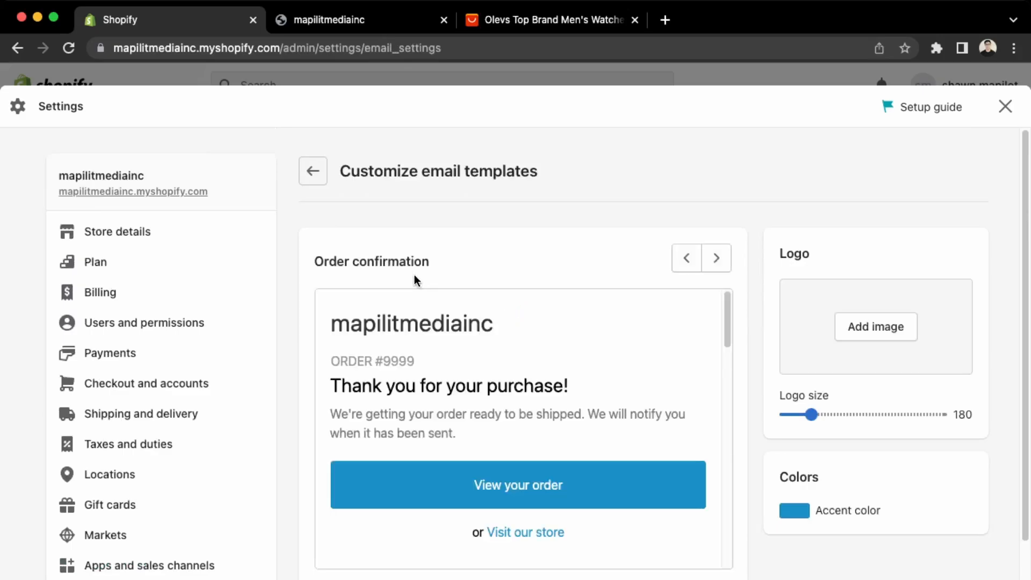
scroll(466, 421, down, 2)
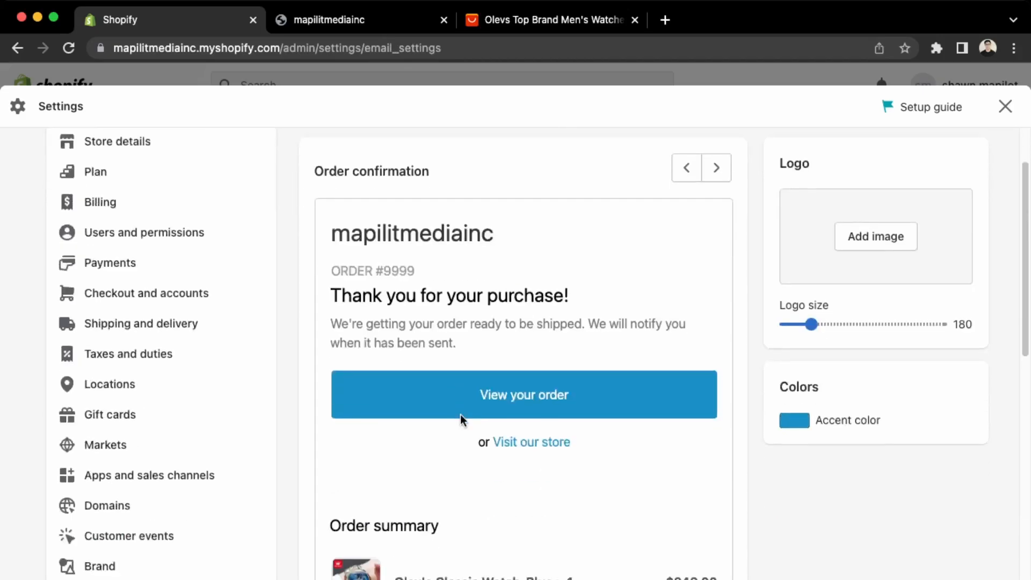
double_click(411, 343)
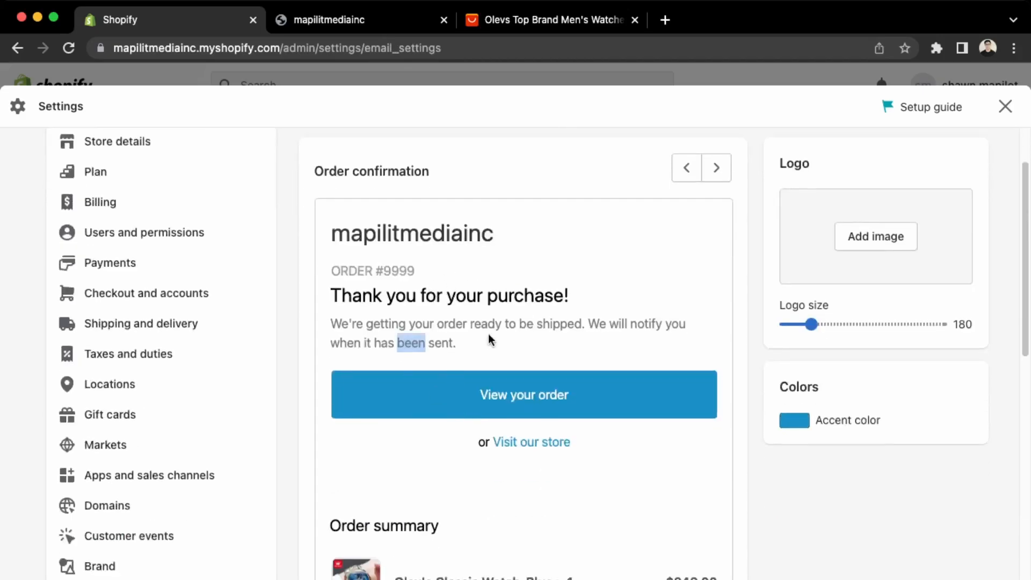
scroll(414, 466, down, 4)
scroll(408, 376, up, 4)
drag(350, 252, 366, 252)
Set Modern_logo as the email template logo and save.
click(877, 257)
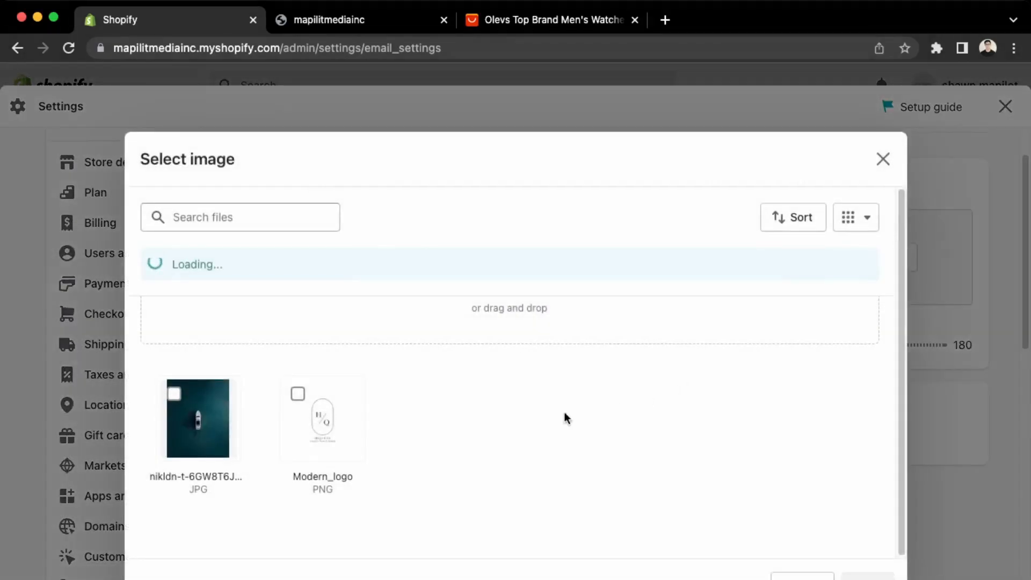
click(299, 396)
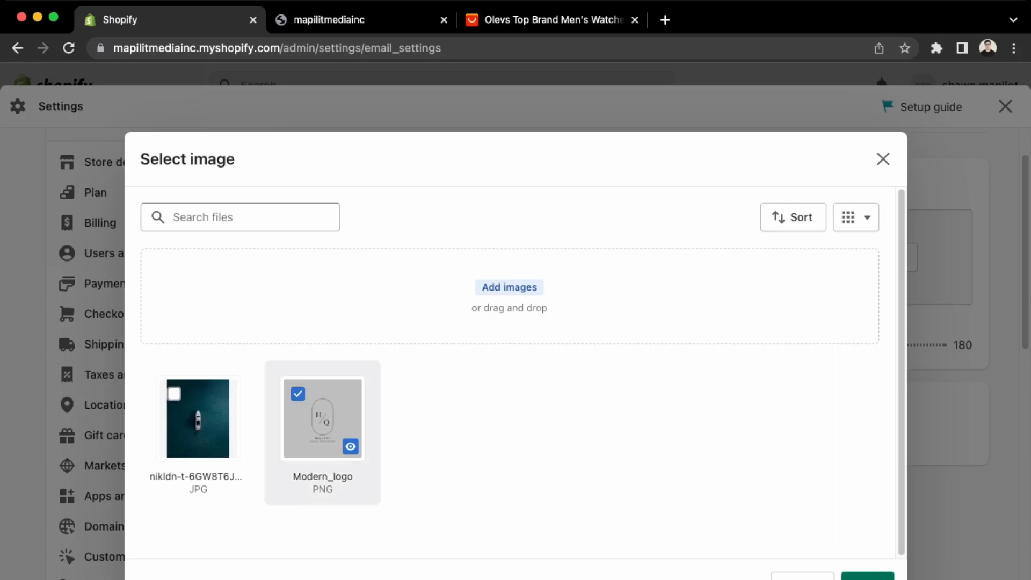
click(868, 576)
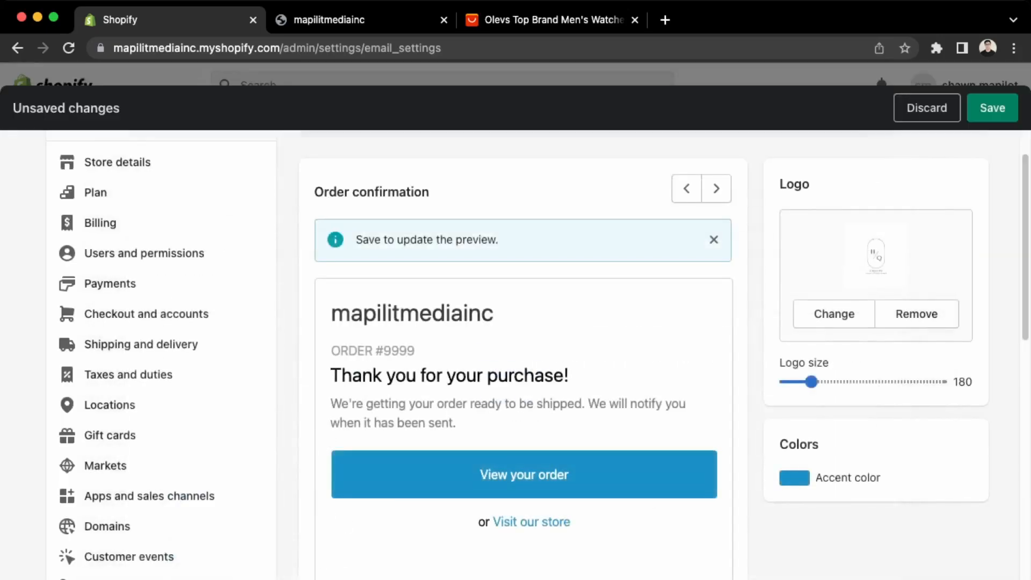
scroll(593, 452, up, 2)
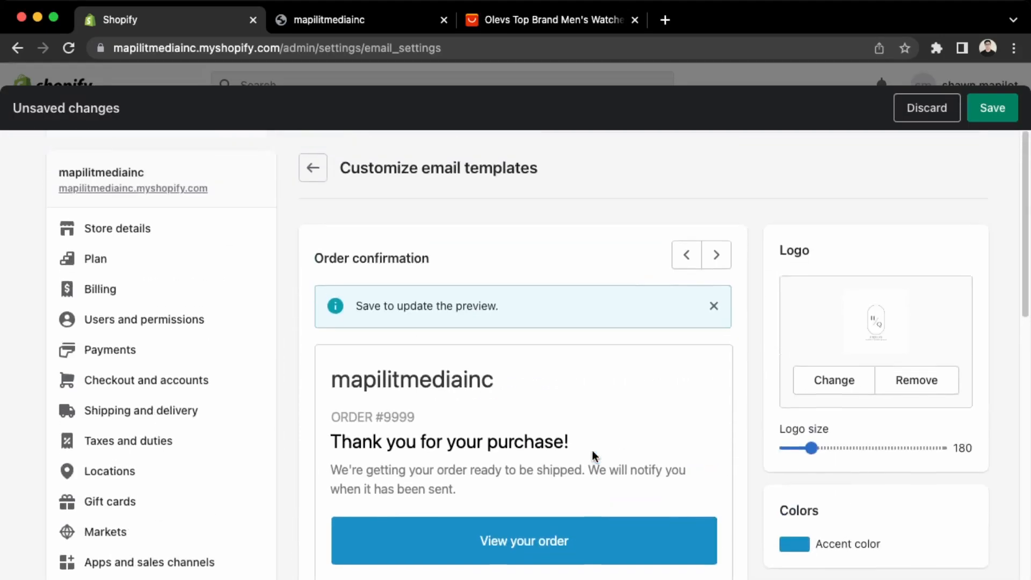
click(971, 115)
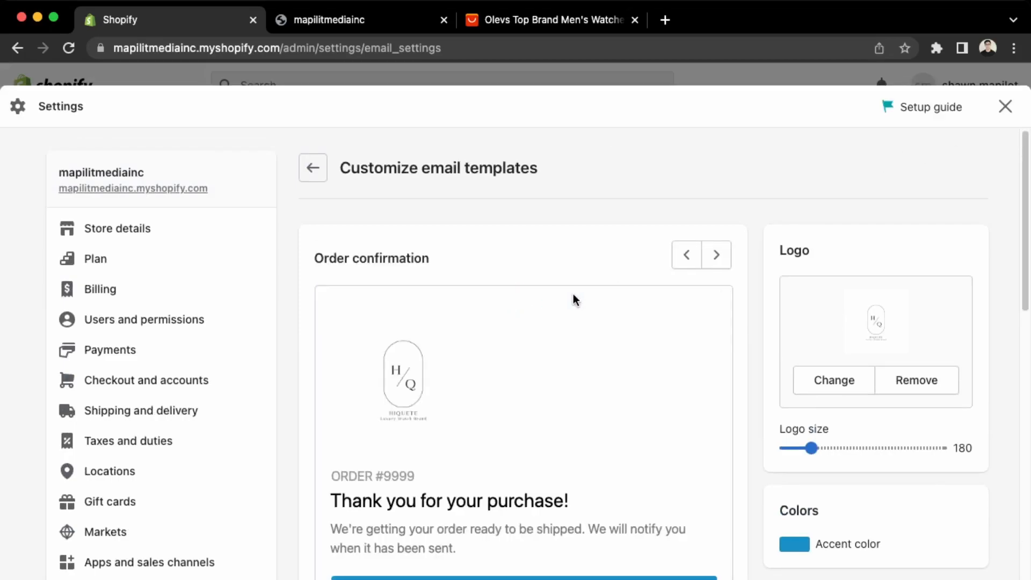
Resize the email logo, trying 434 before settling on 211, and save.
drag(820, 448, 847, 448)
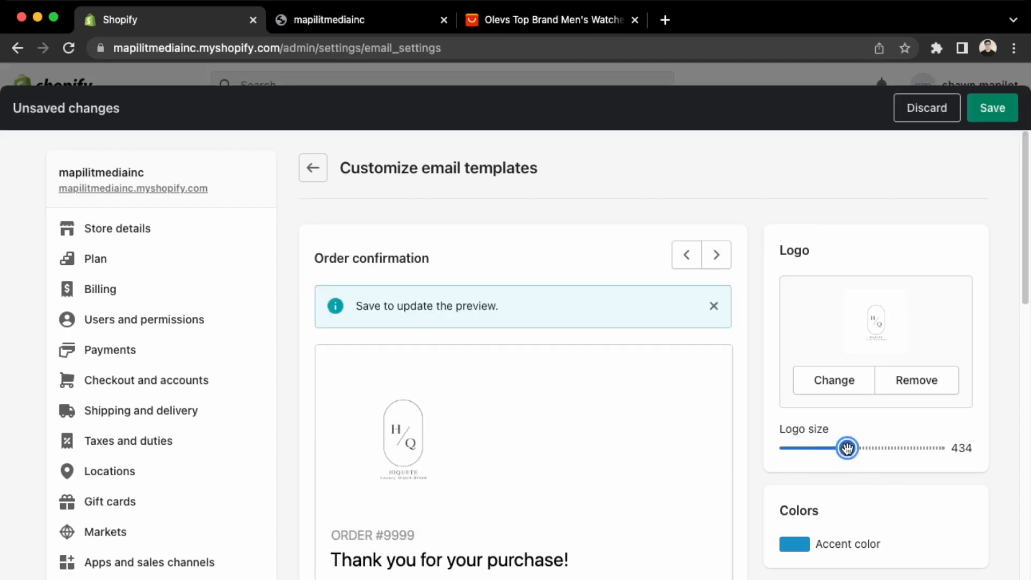
click(992, 108)
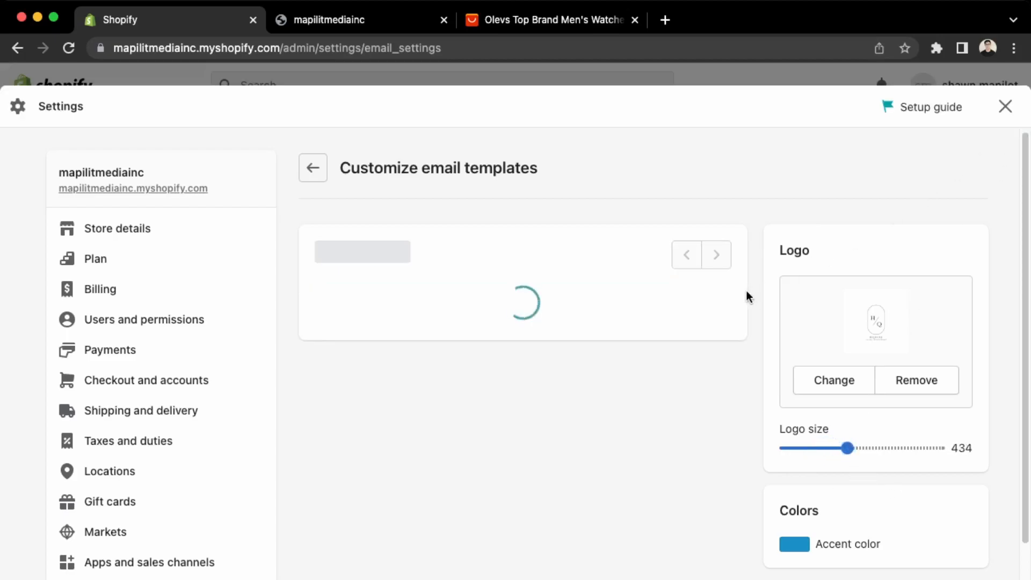
scroll(607, 389, down, 3)
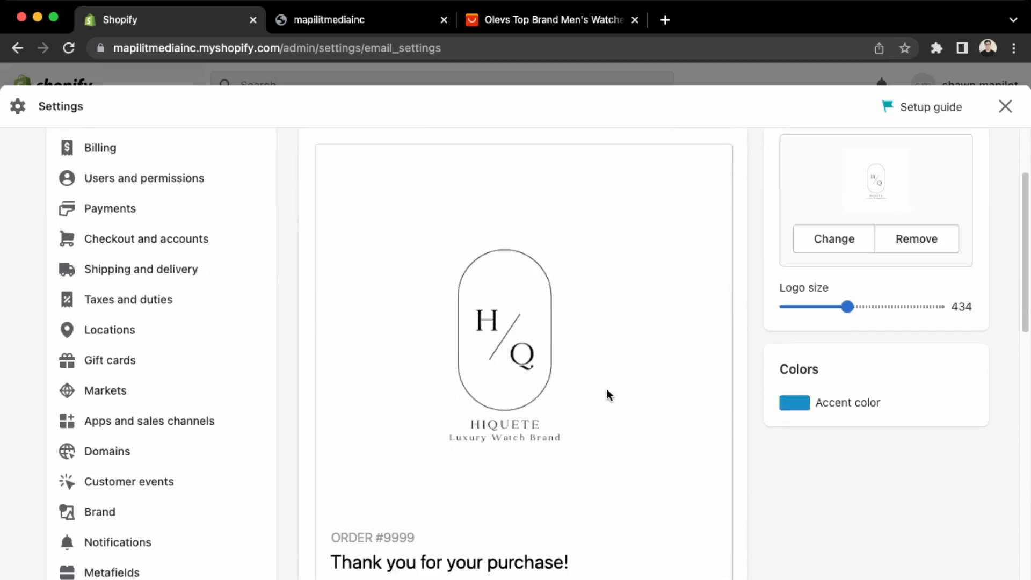
drag(847, 306, 816, 306)
click(981, 110)
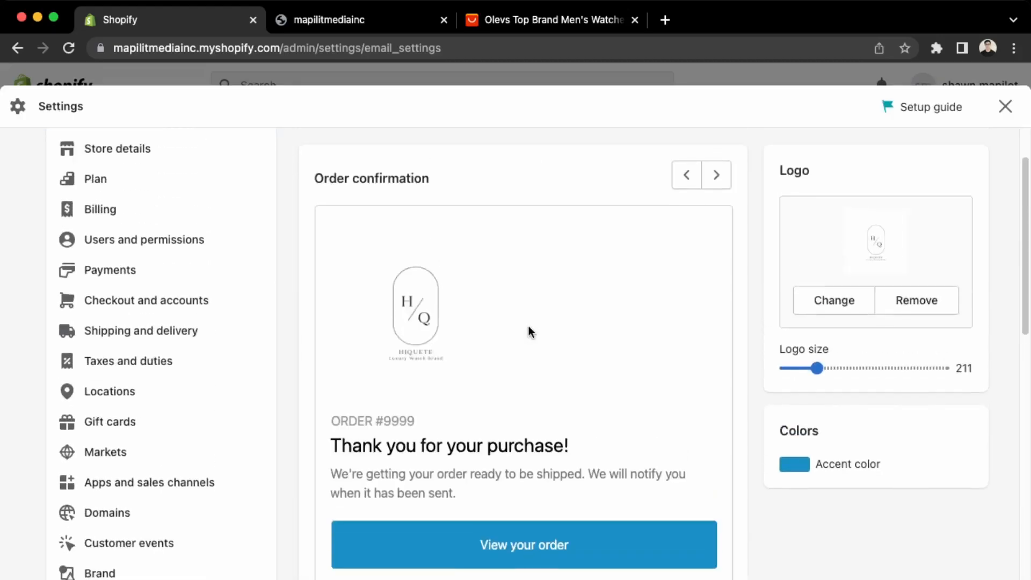
Change the email accent colour to a greyish navy and save.
scroll(506, 421, down, 4)
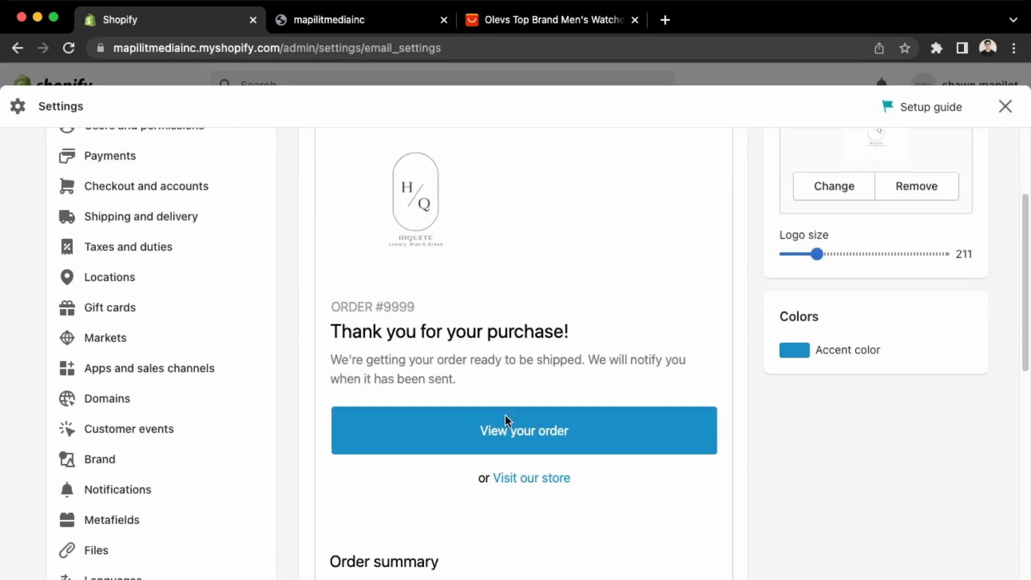
scroll(485, 304, up, 3)
scroll(483, 331, up, 1)
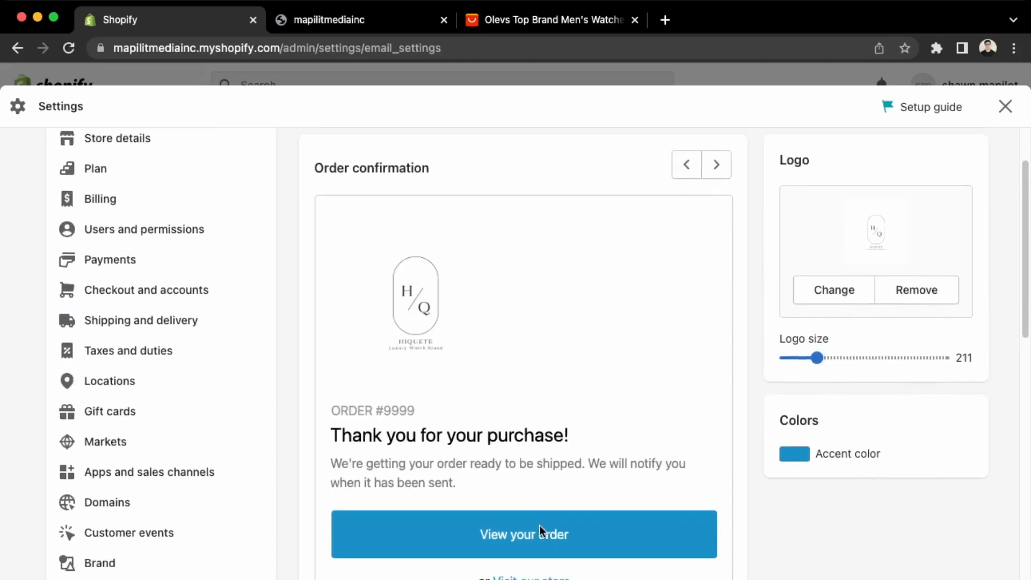
click(804, 463)
click(932, 560)
drag(891, 556, 827, 548)
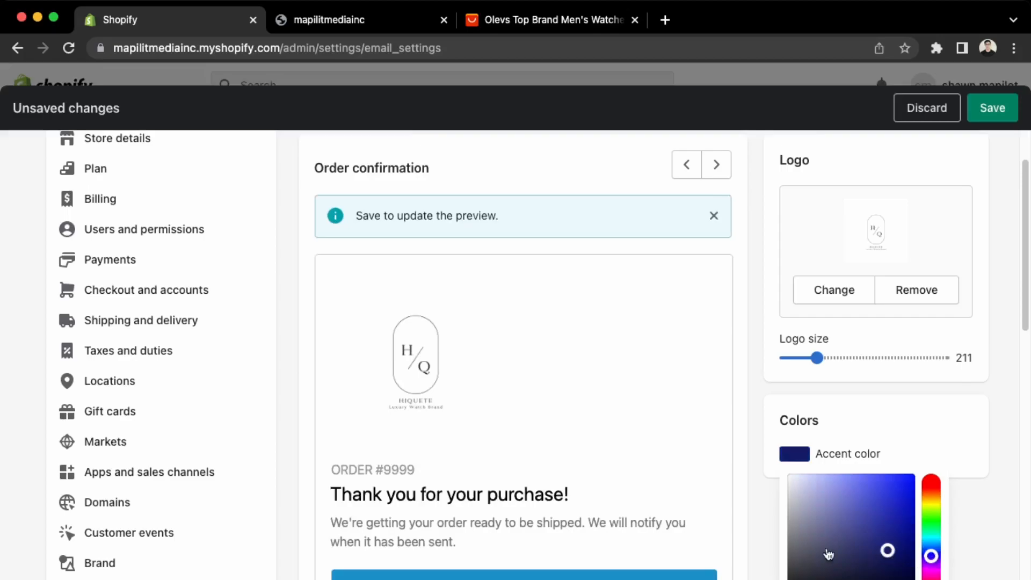
click(994, 117)
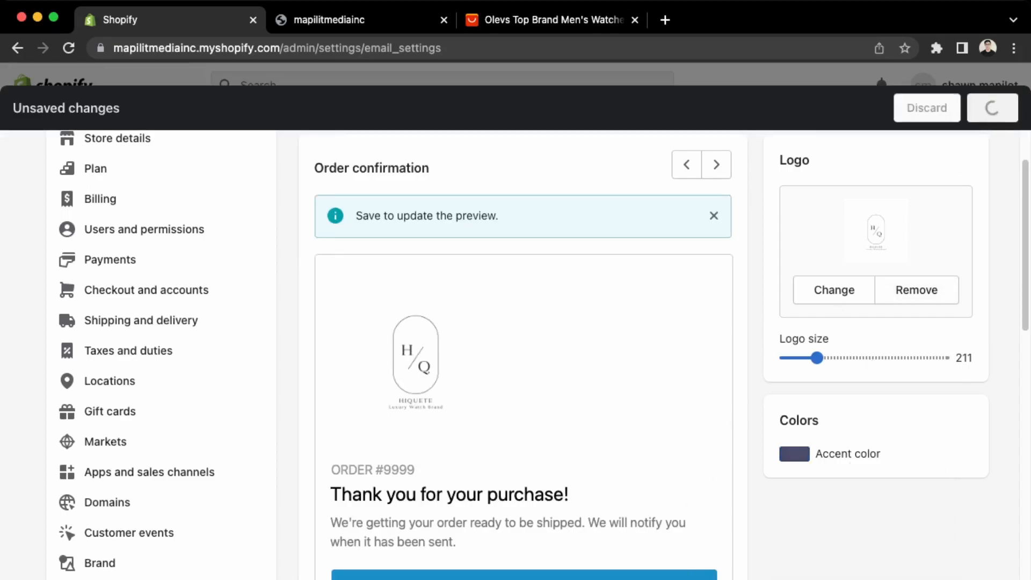
Preview the Order edited and Order invoice emails, then return to the notifications list.
scroll(508, 465, down, 3)
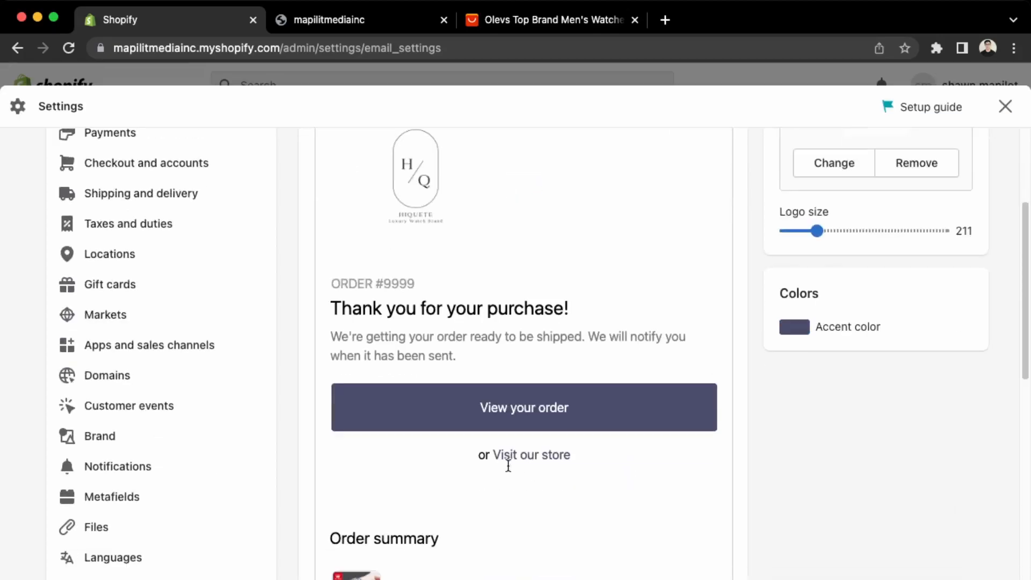
scroll(364, 442, down, 10)
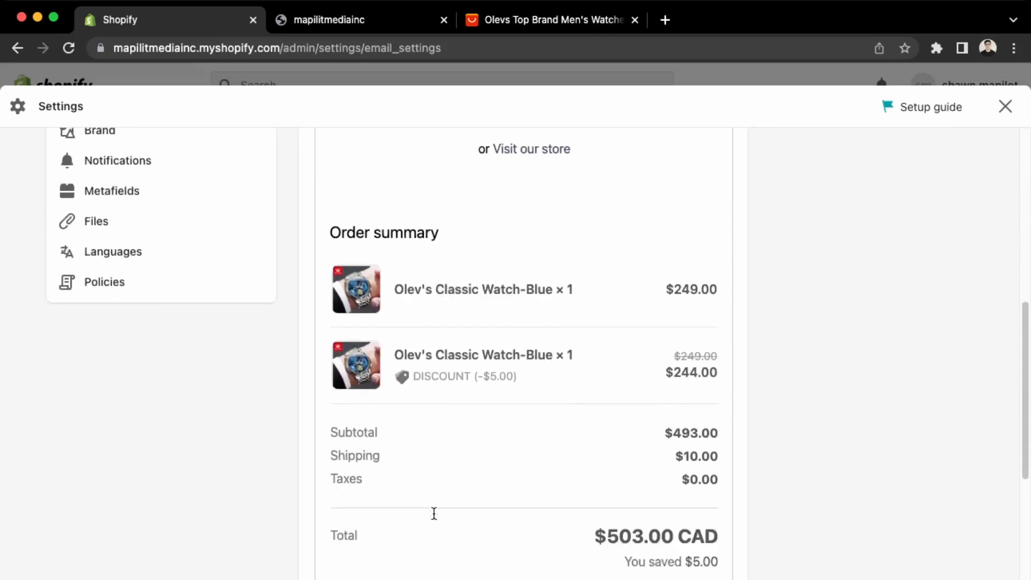
scroll(434, 513, up, 15)
scroll(432, 513, down, 5)
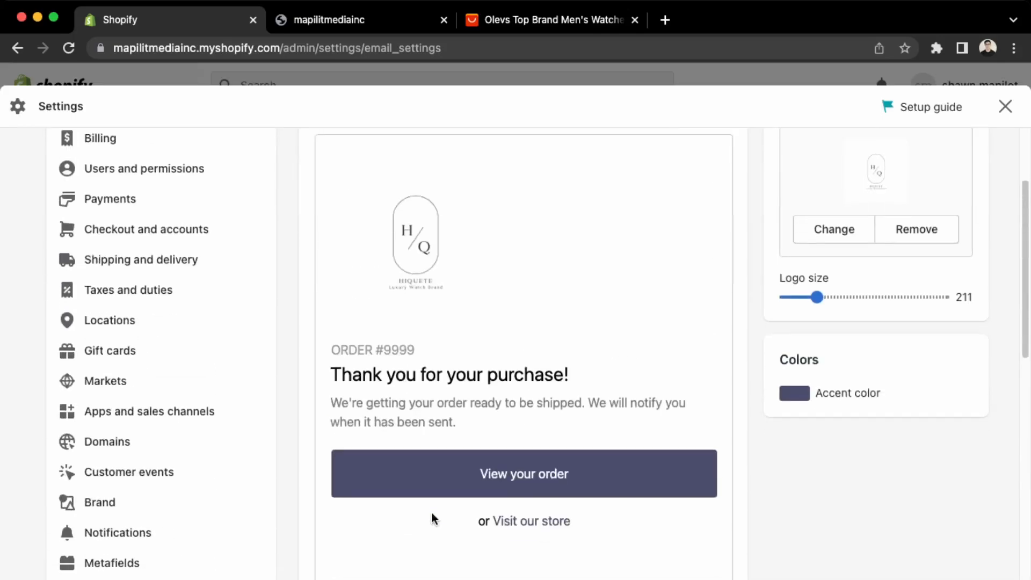
scroll(419, 443, up, 5)
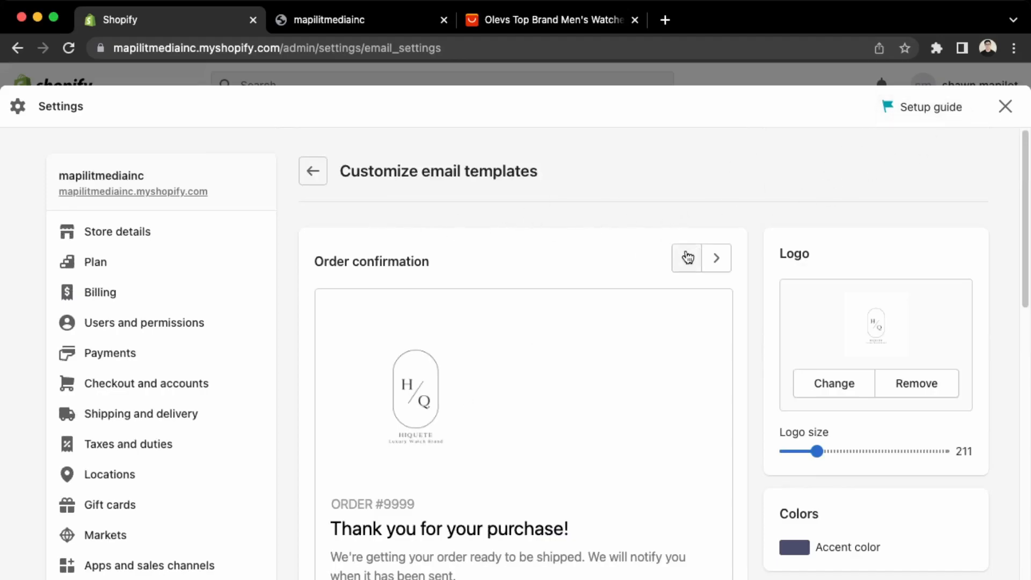
click(715, 260)
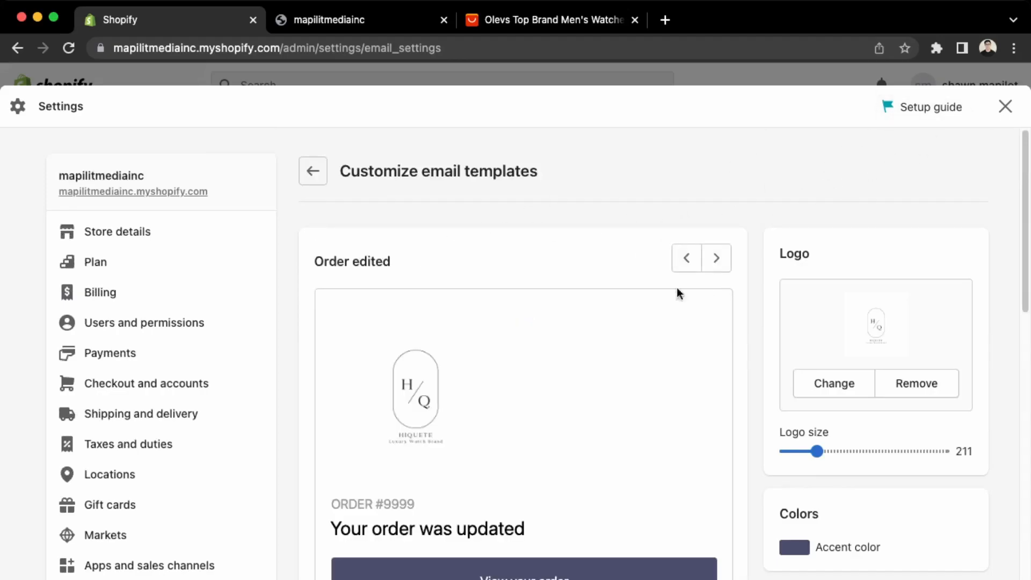
scroll(531, 441, down, 5)
scroll(444, 526, up, 5)
click(719, 263)
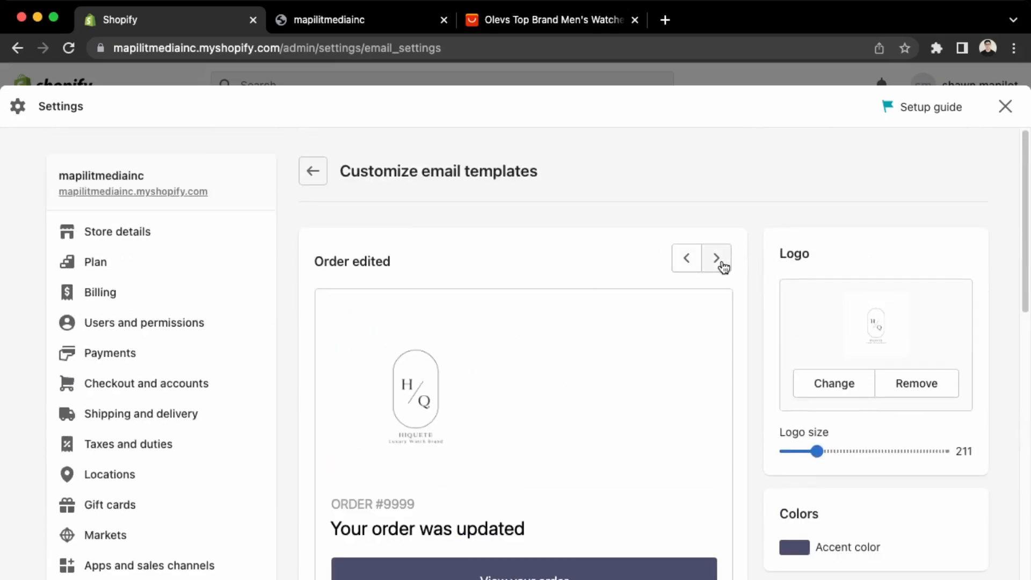
scroll(601, 369, down, 12)
scroll(598, 369, down, 3)
scroll(597, 369, up, 15)
click(312, 184)
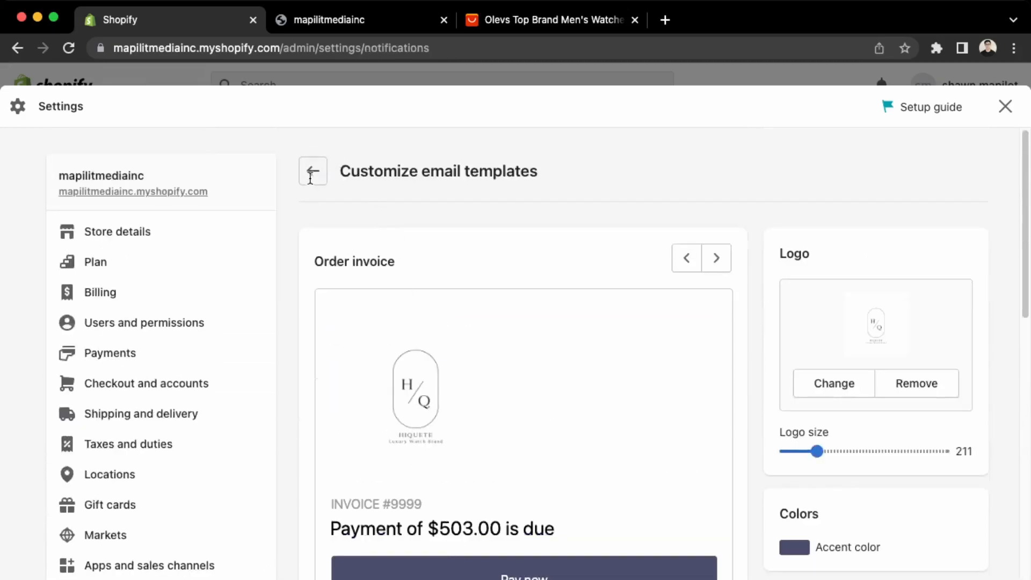
Open the Order confirmation notification's code and scroll through the email body HTML.
click(362, 507)
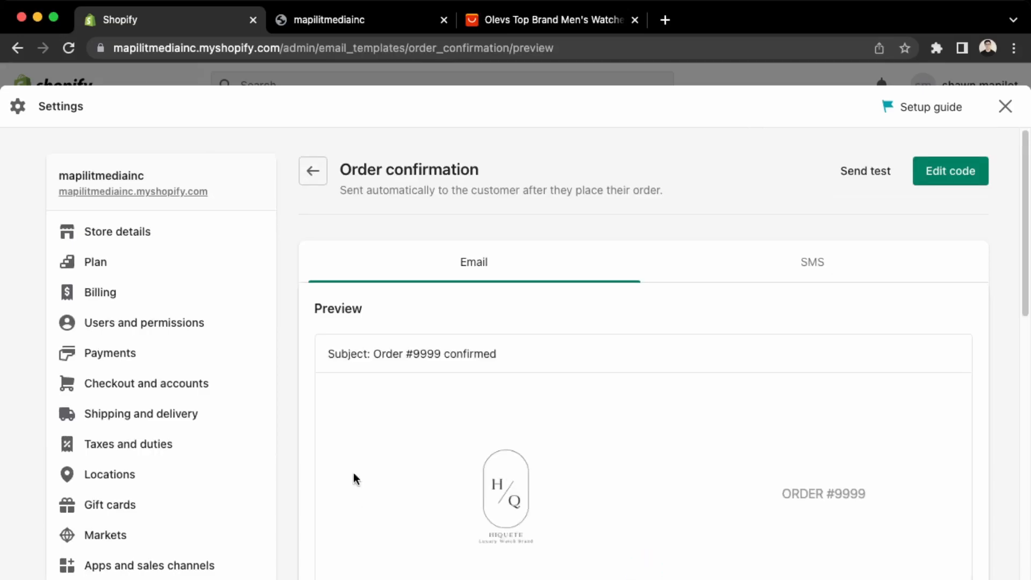
scroll(445, 456, down, 10)
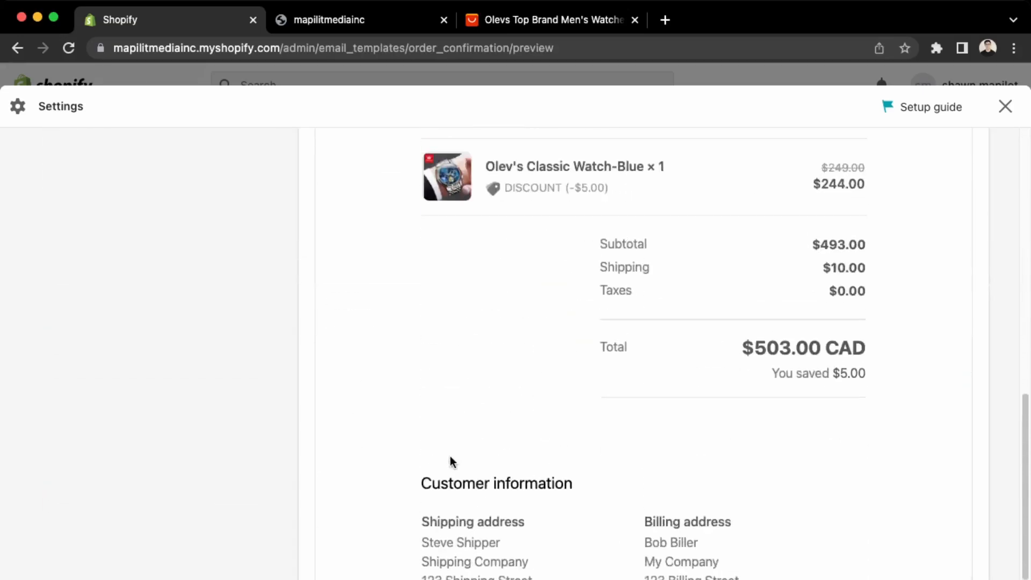
scroll(450, 456, up, 10)
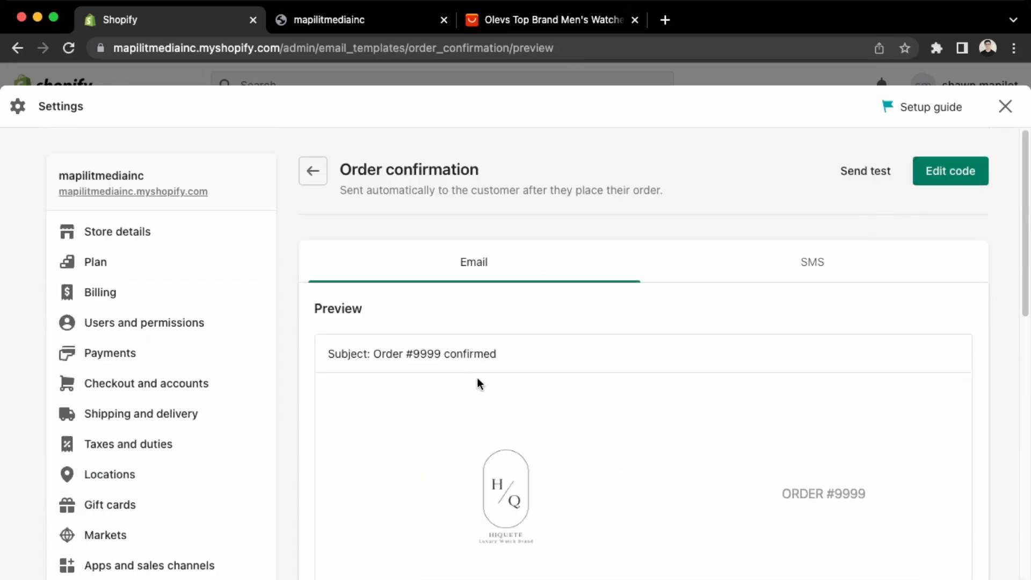
scroll(659, 535, down, 3)
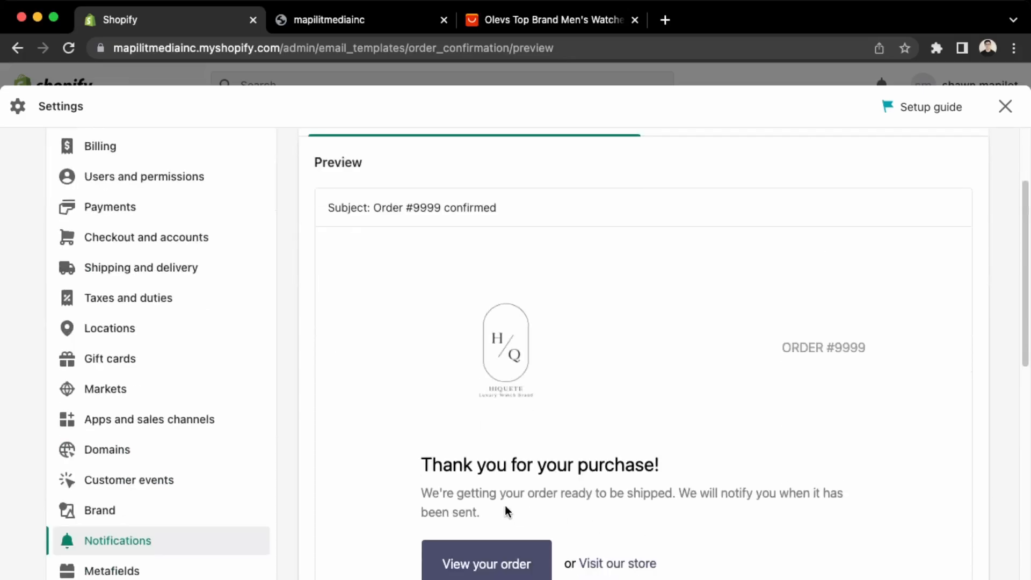
scroll(602, 425, up, 3)
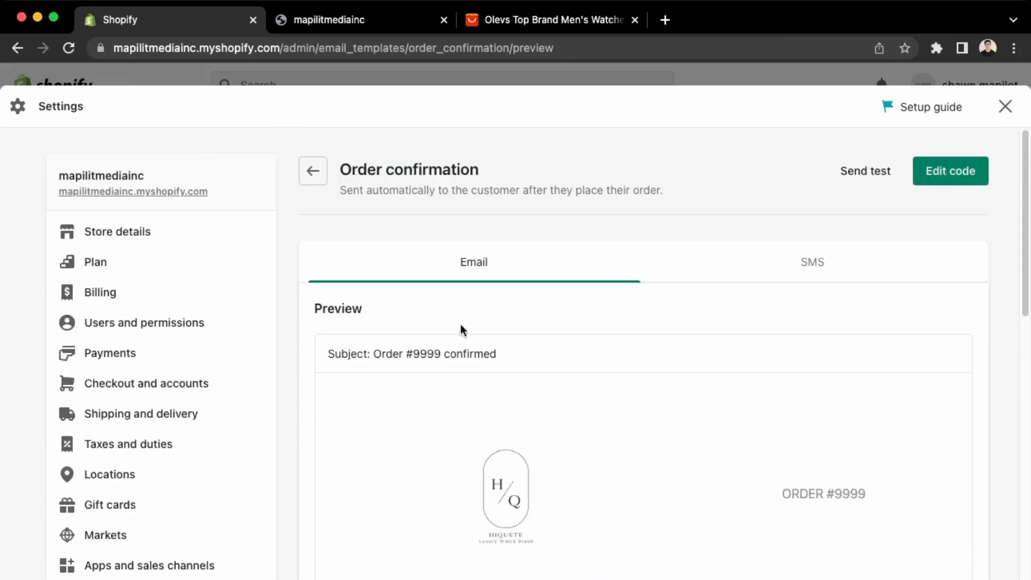
click(934, 176)
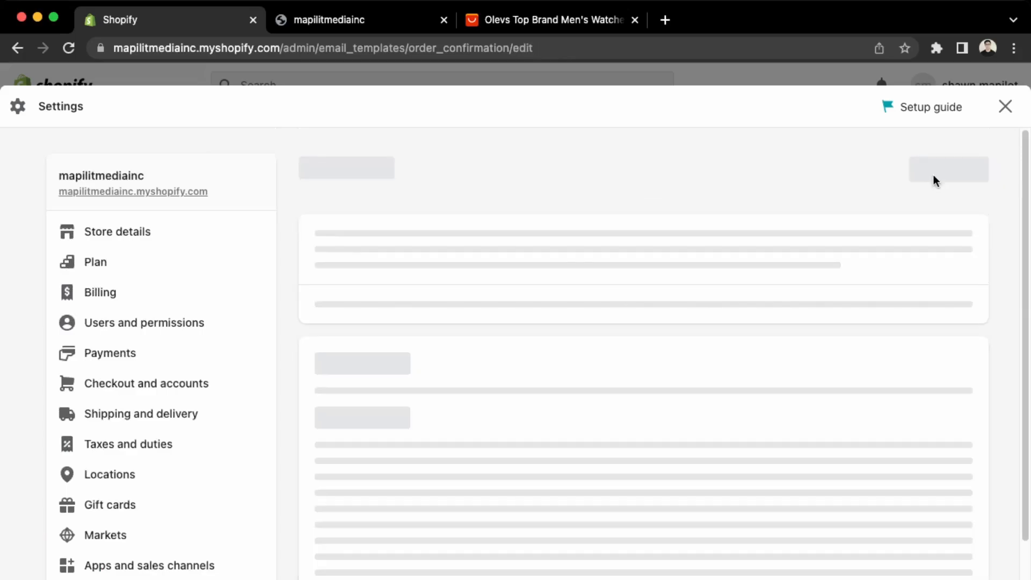
scroll(557, 574, down, 2)
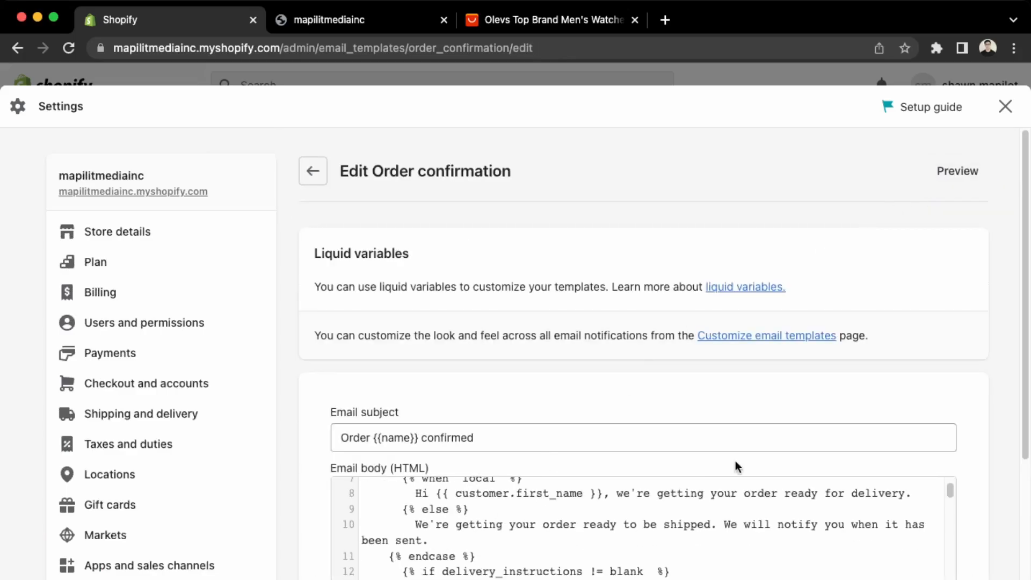
scroll(708, 533, down, 5)
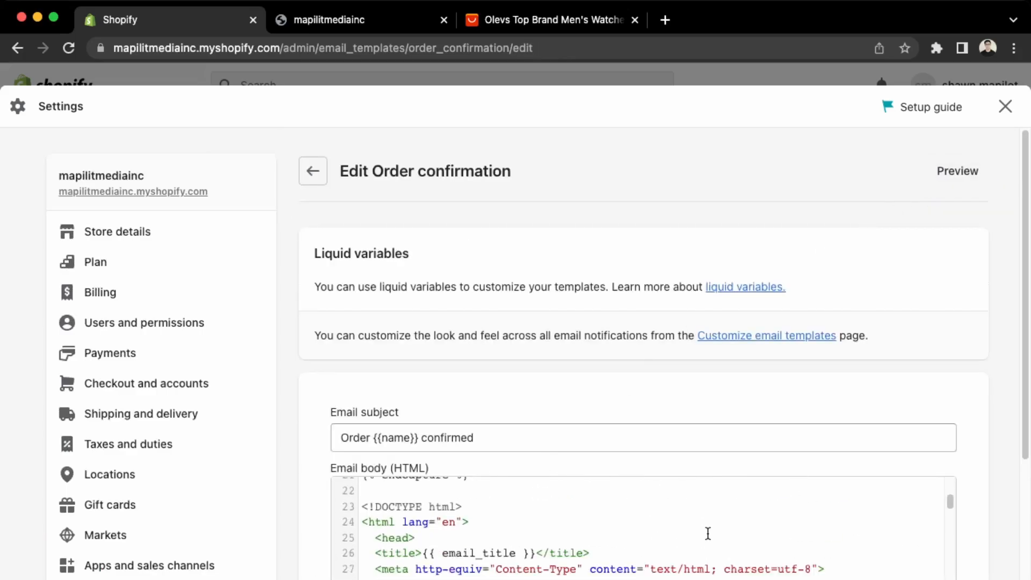
scroll(707, 534, down, 1)
scroll(600, 514, down, 1)
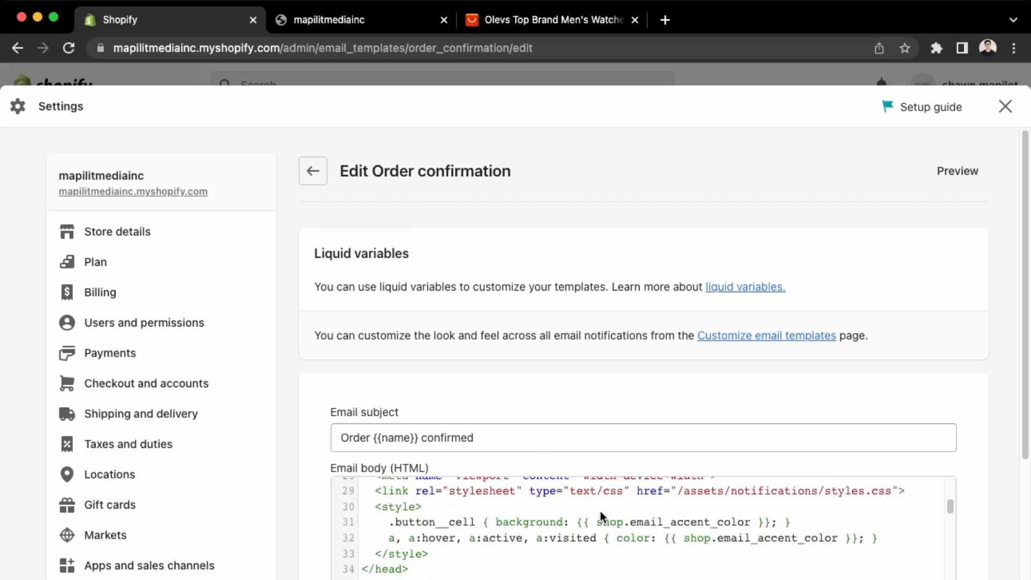
scroll(611, 562, down, 9)
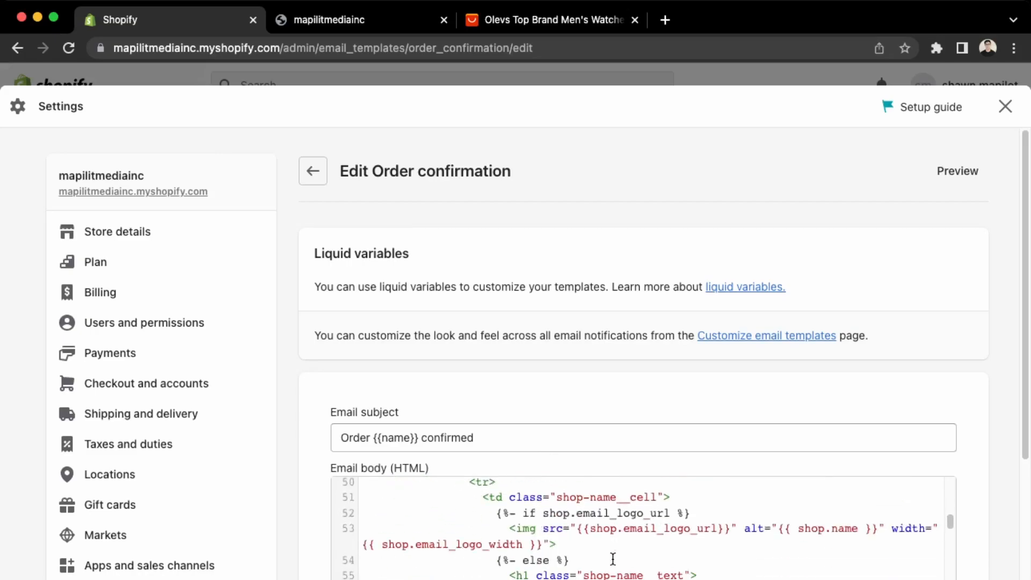
scroll(611, 562, down, 9)
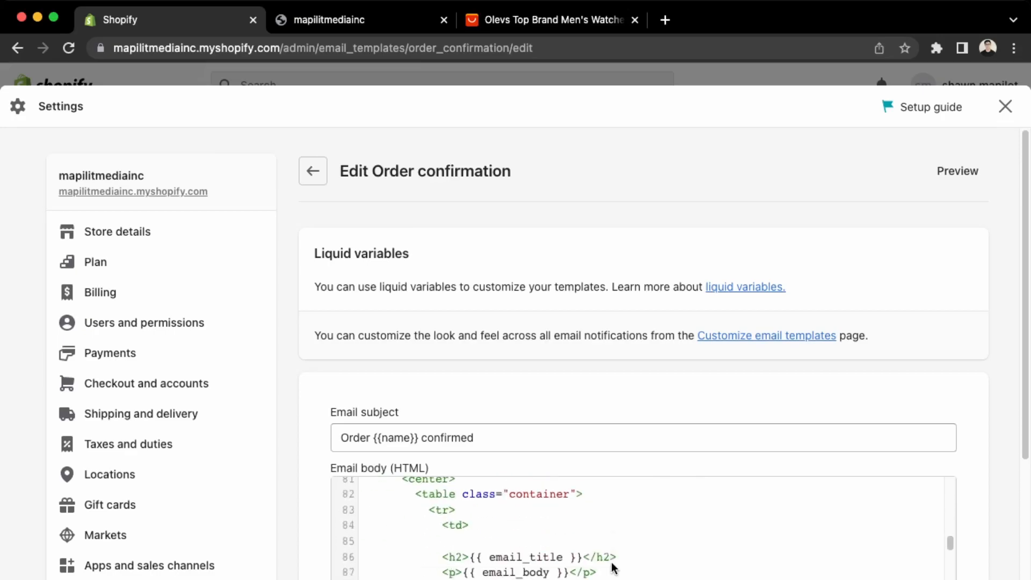
scroll(612, 567, down, 15)
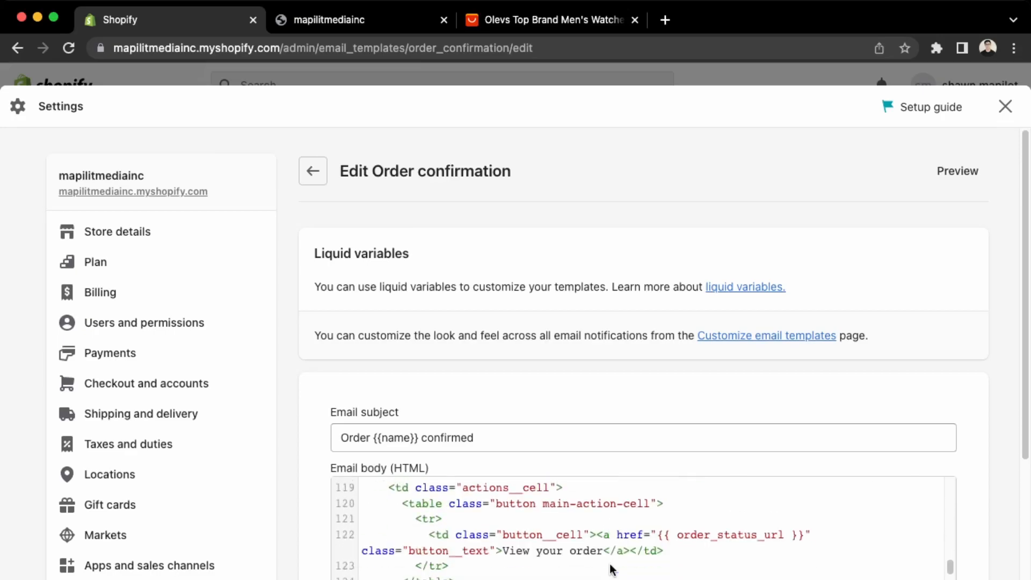
scroll(611, 569, up, 4)
Edit the button text in the HTML to 'View your new order' and save the template.
click(612, 567)
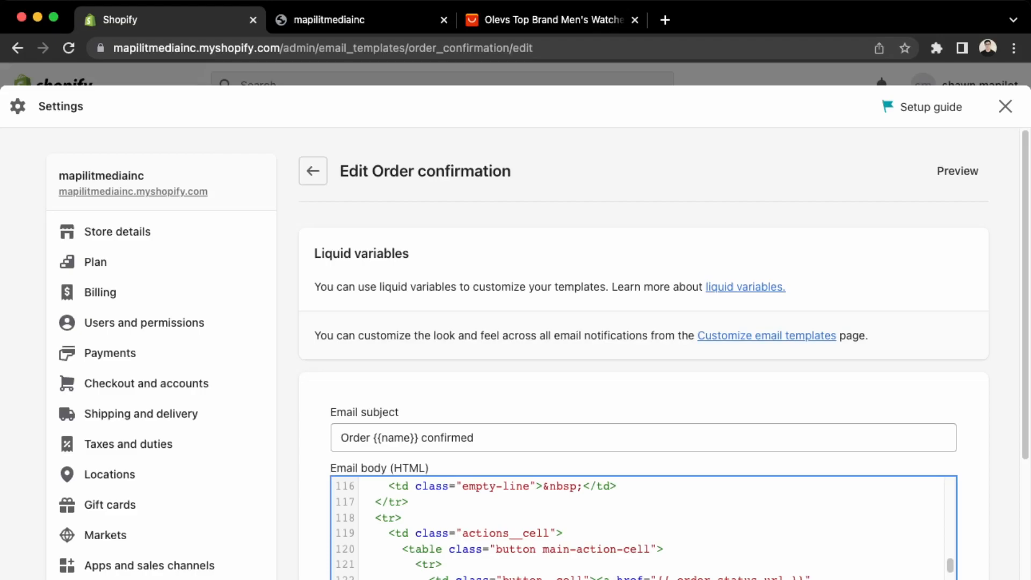
key(BackSpace)
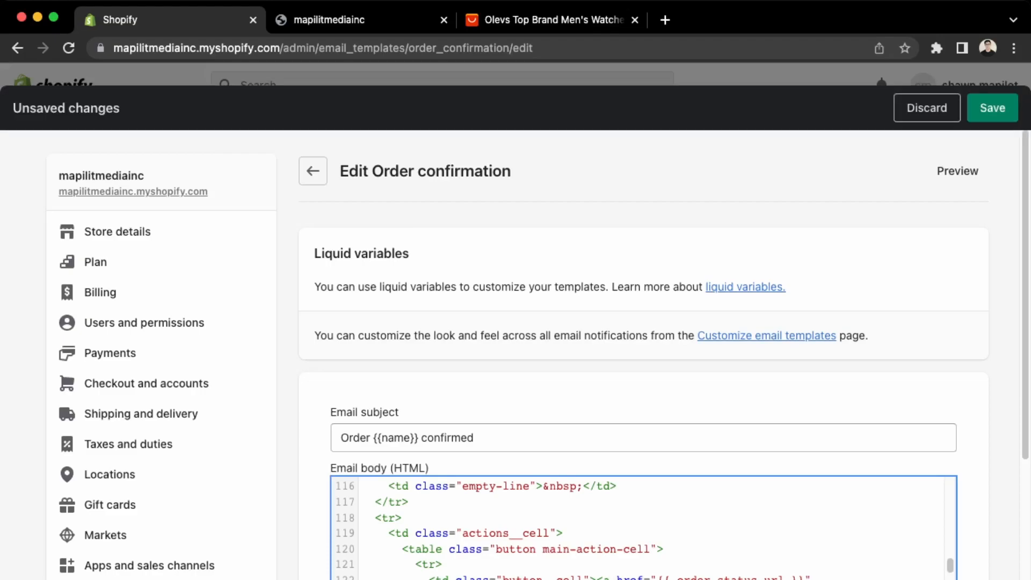
scroll(612, 564, down, 2)
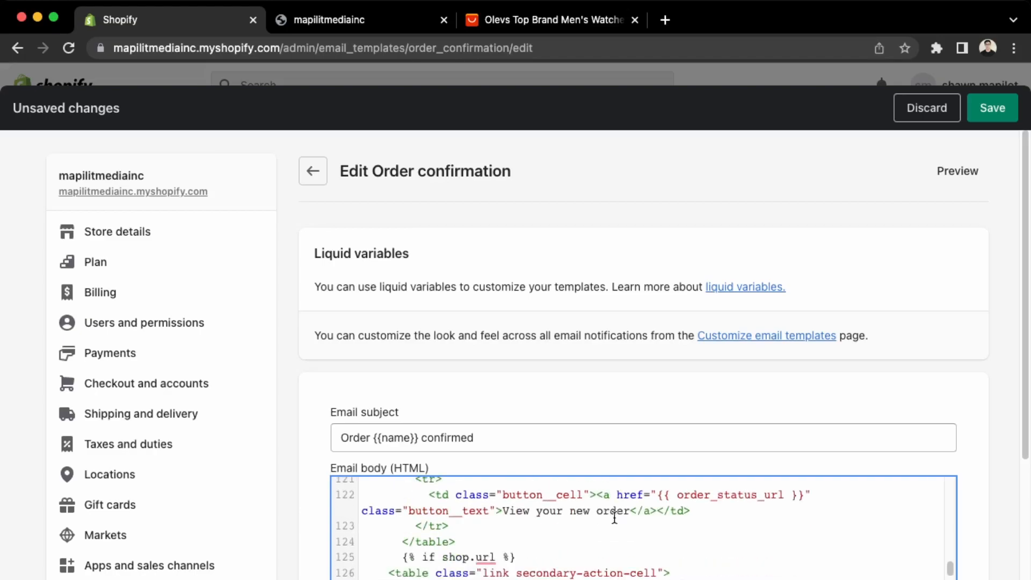
click(636, 521)
click(635, 512)
key(BackSpace)
text(<)
click(992, 108)
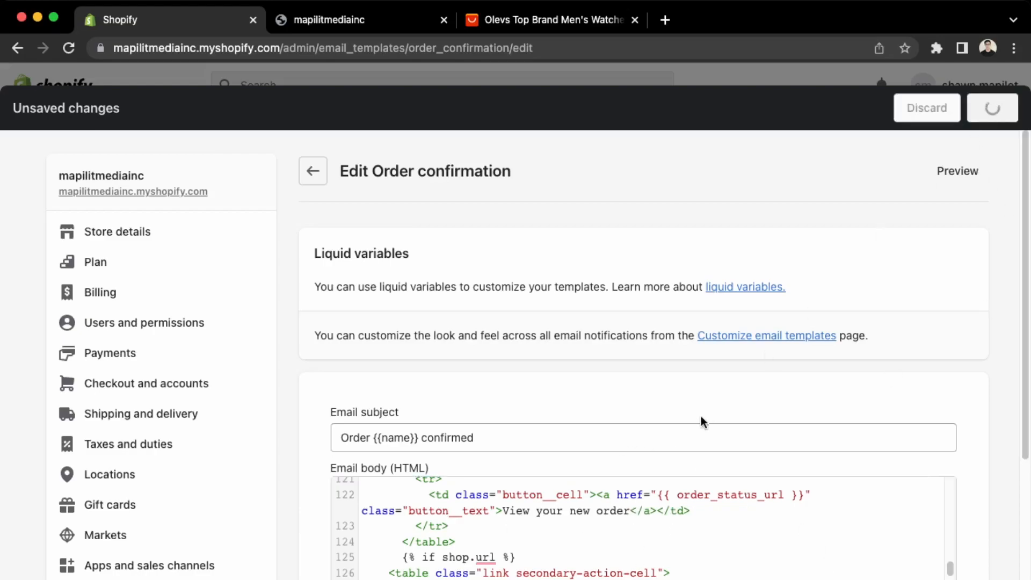
Preview the email to confirm the 'View your new order' button, then close the preview.
click(941, 178)
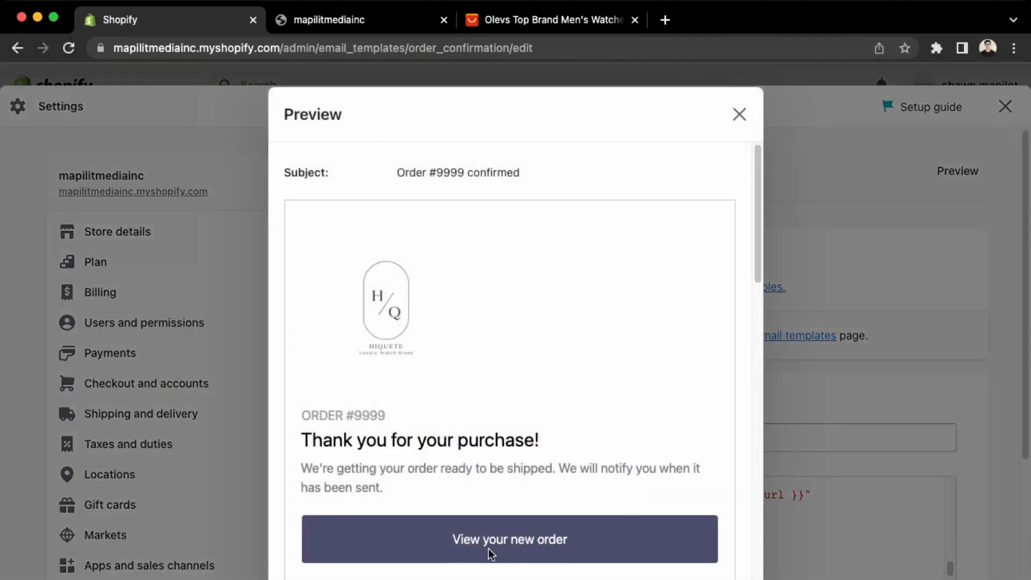
drag(568, 539, 490, 535)
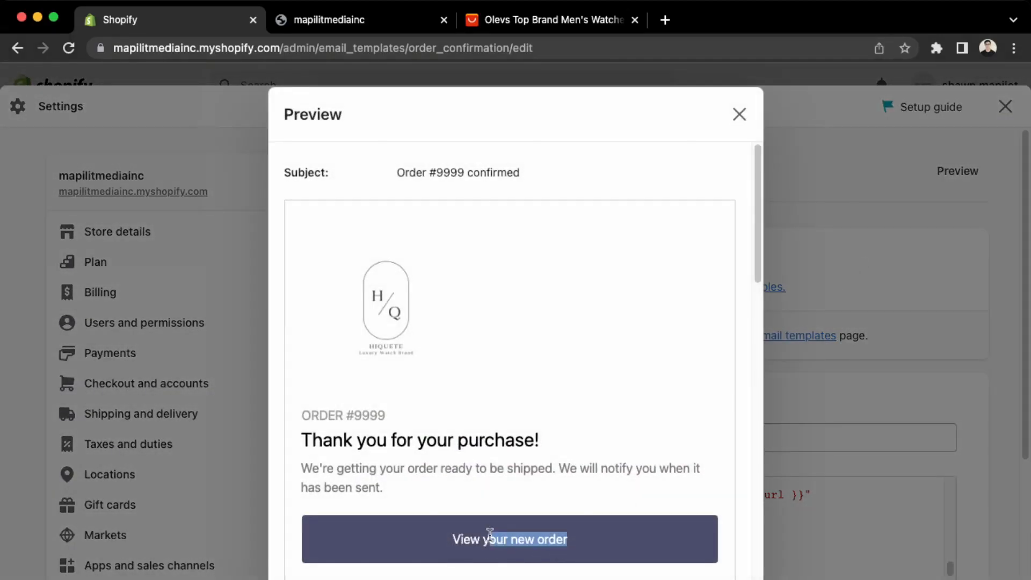
click(736, 116)
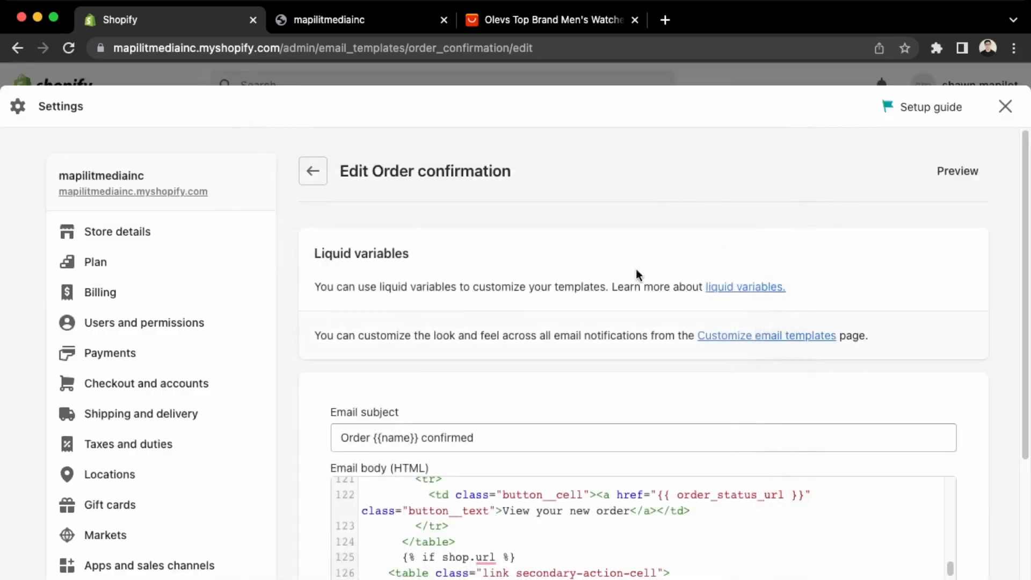
scroll(141, 540, down, 3)
Browse the Notifications and Metafields settings pages.
click(139, 540)
scroll(423, 352, down, 4)
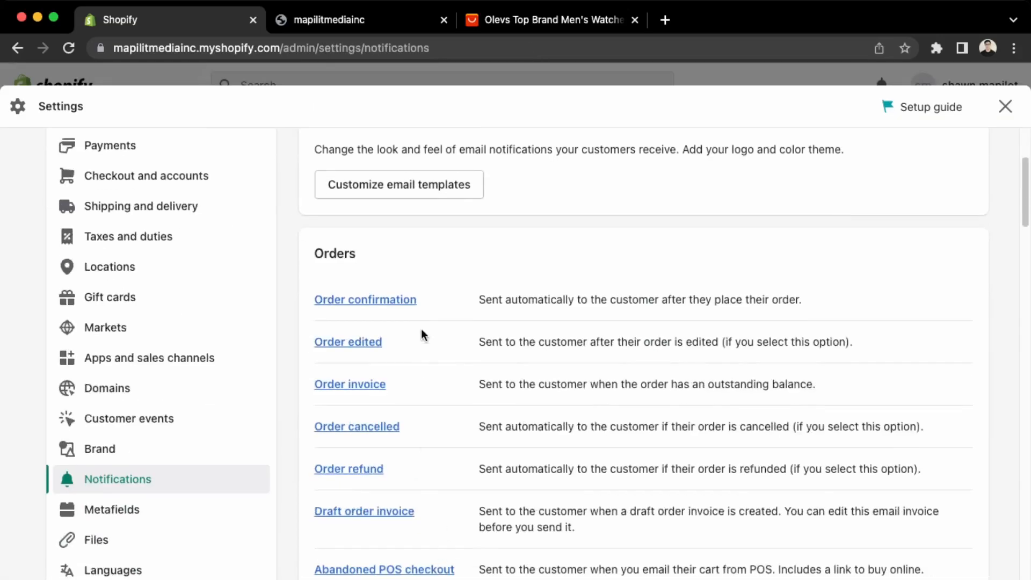
scroll(405, 326, down, 10)
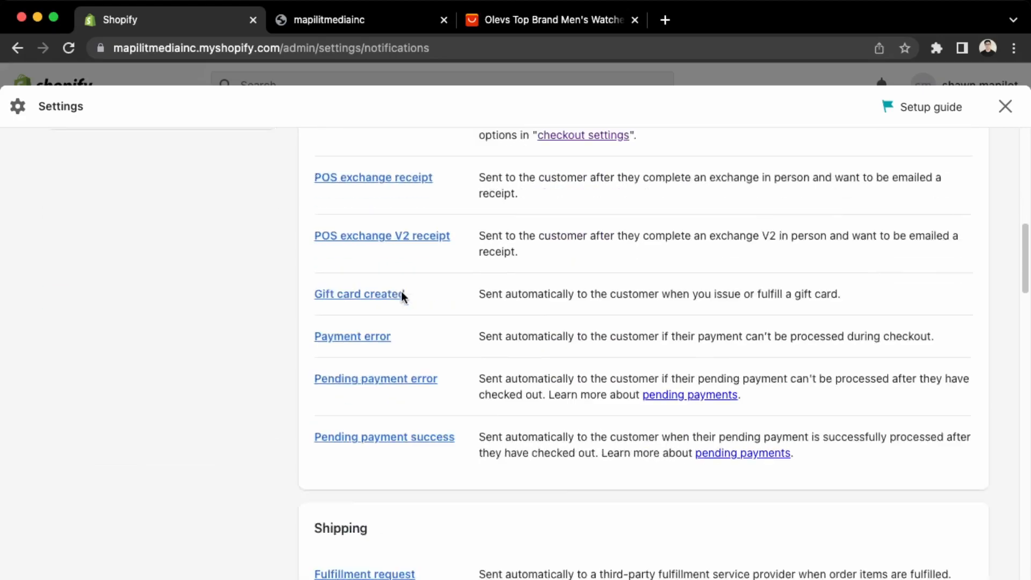
scroll(421, 454, down, 10)
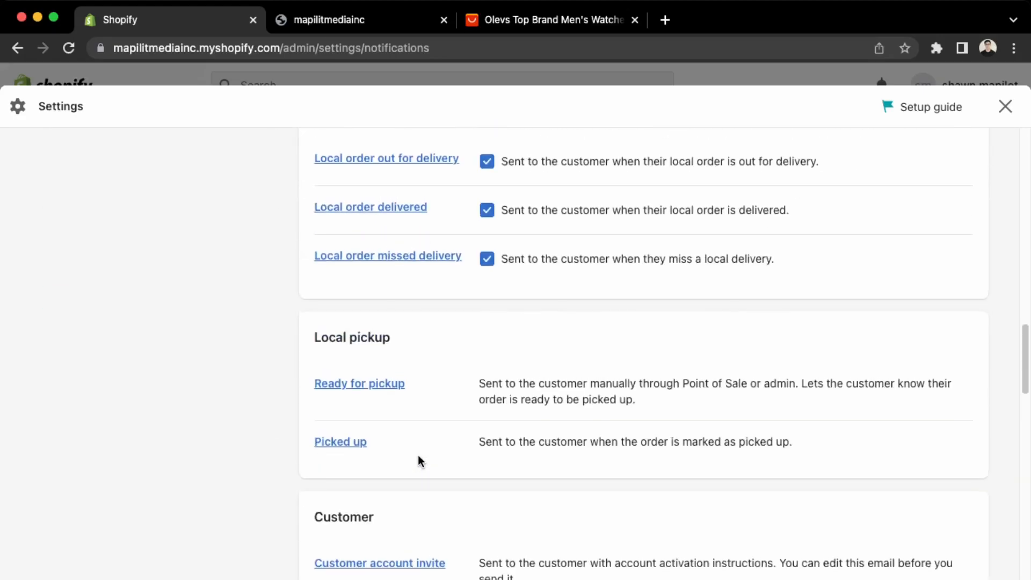
scroll(418, 455, down, 10)
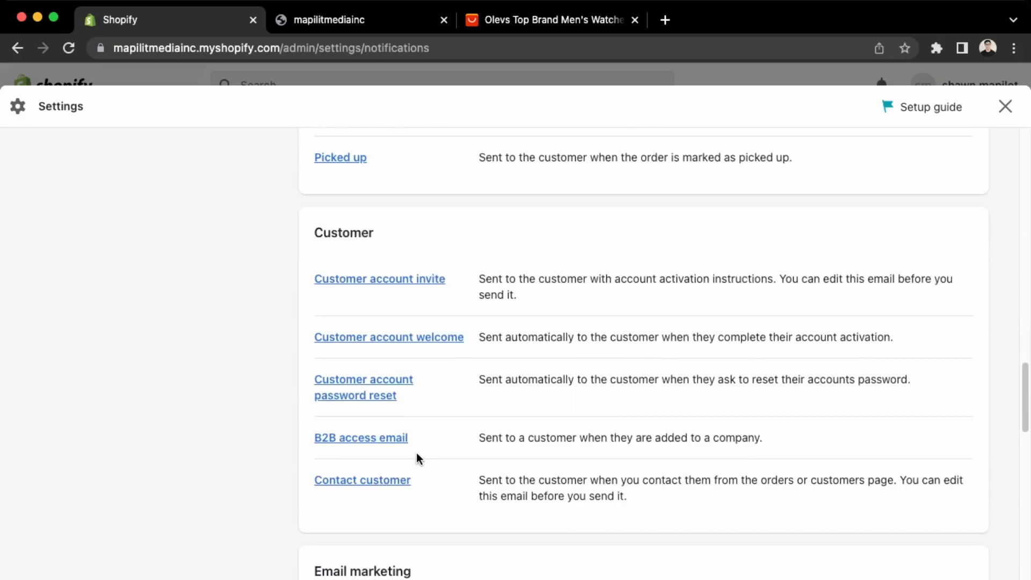
scroll(414, 454, down, 5)
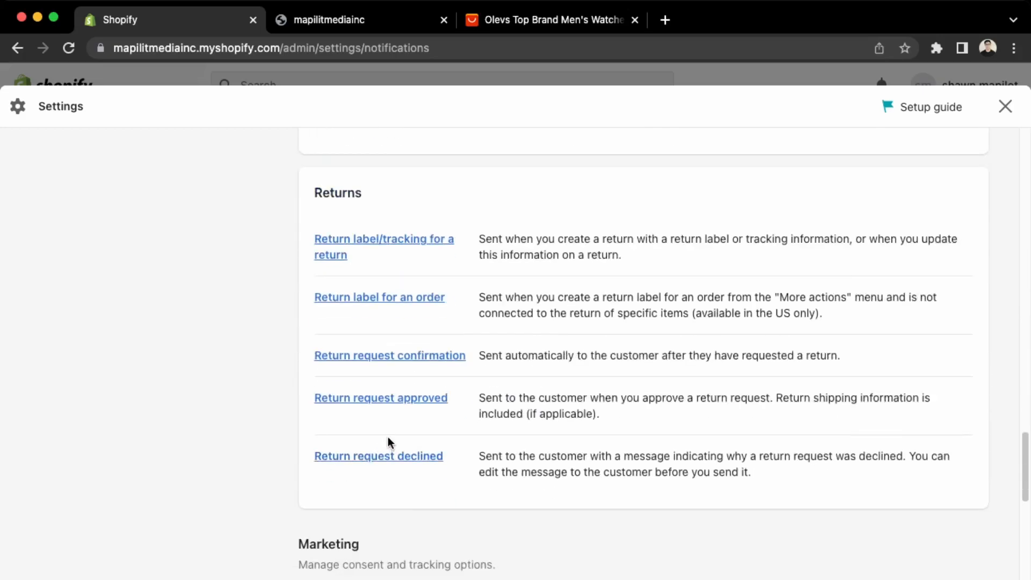
scroll(333, 495, up, 20)
scroll(321, 462, down, 5)
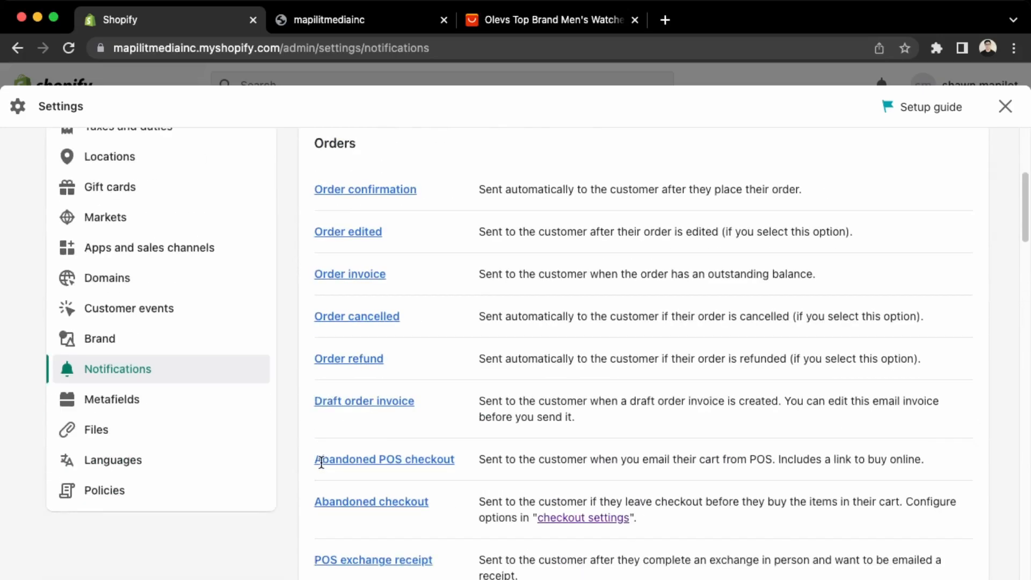
click(129, 399)
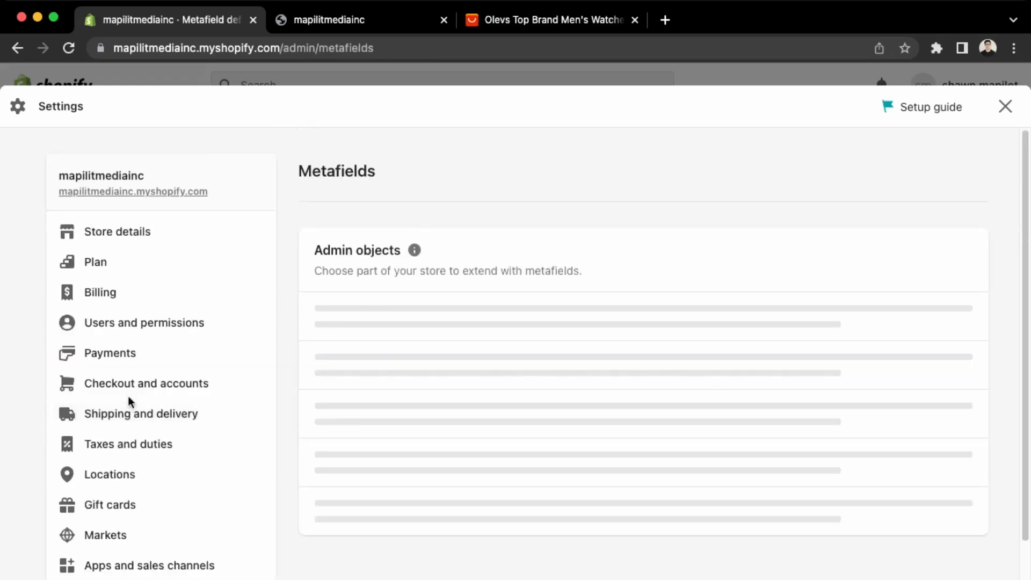
scroll(412, 292, down, 3)
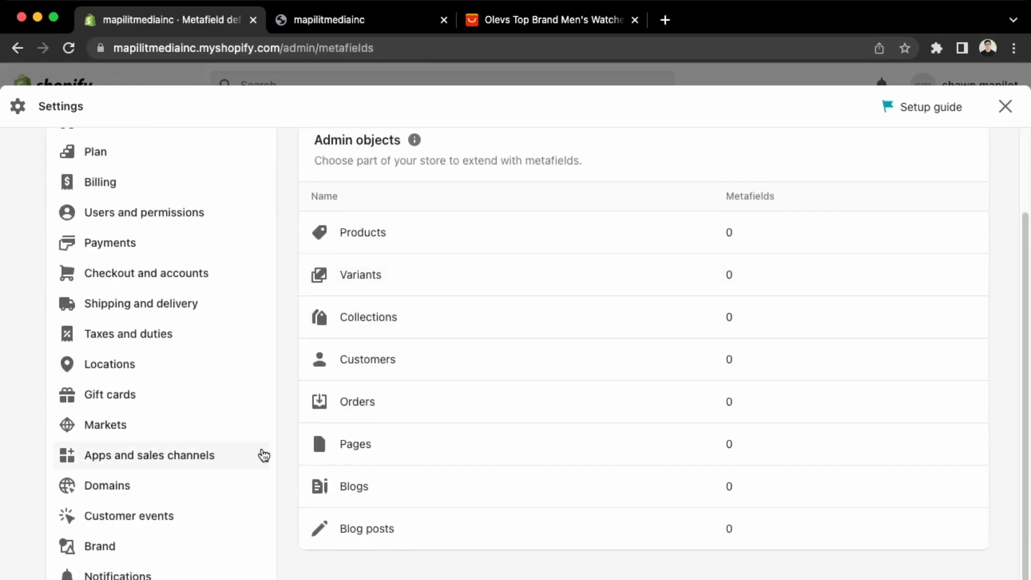
scroll(161, 484, down, 2)
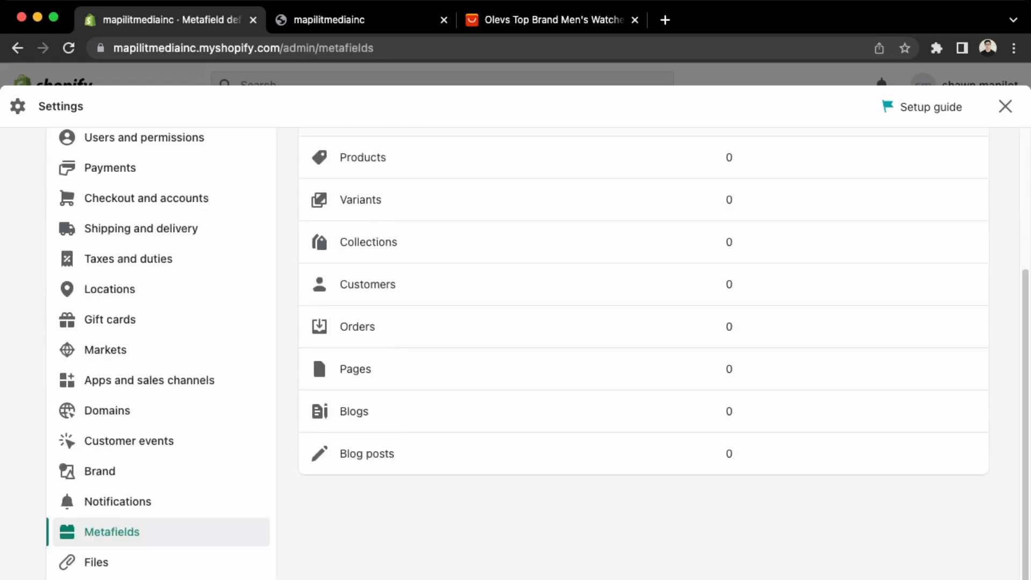
Look through Files and Store languages, starting and then cancelling a new language.
click(138, 567)
scroll(134, 575, down, 3)
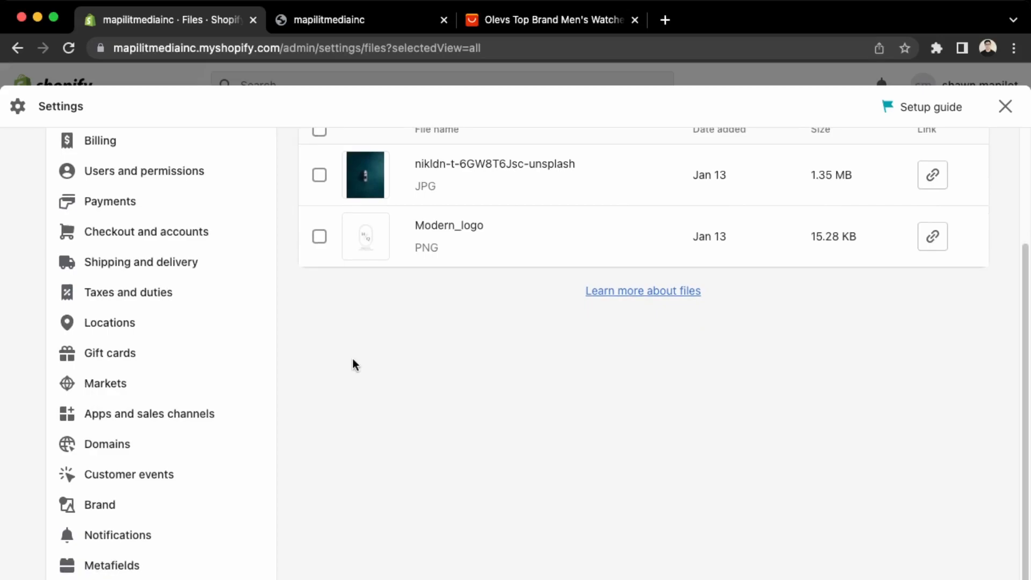
scroll(303, 434, down, 1)
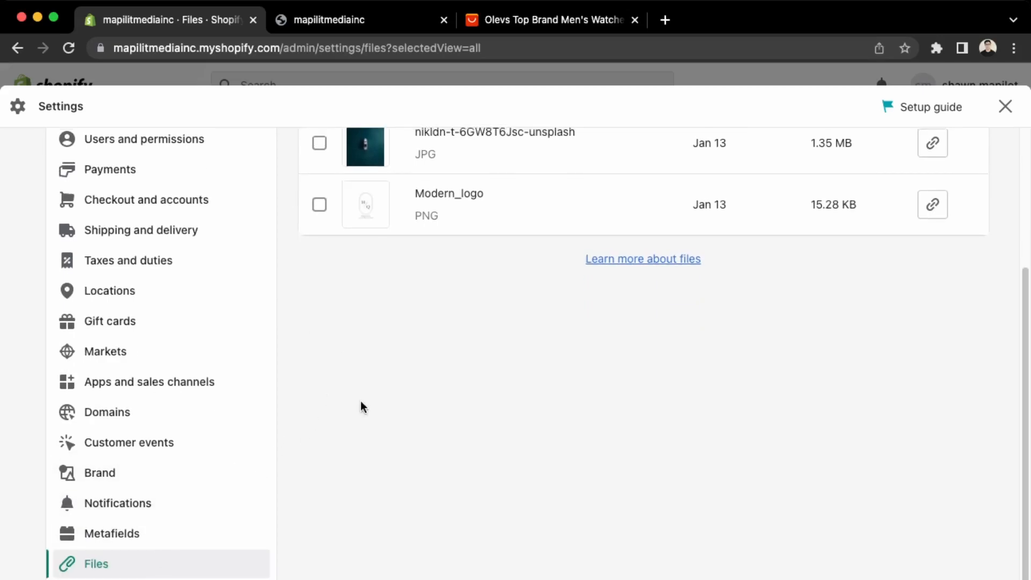
scroll(372, 184, up, 4)
scroll(129, 559, down, 4)
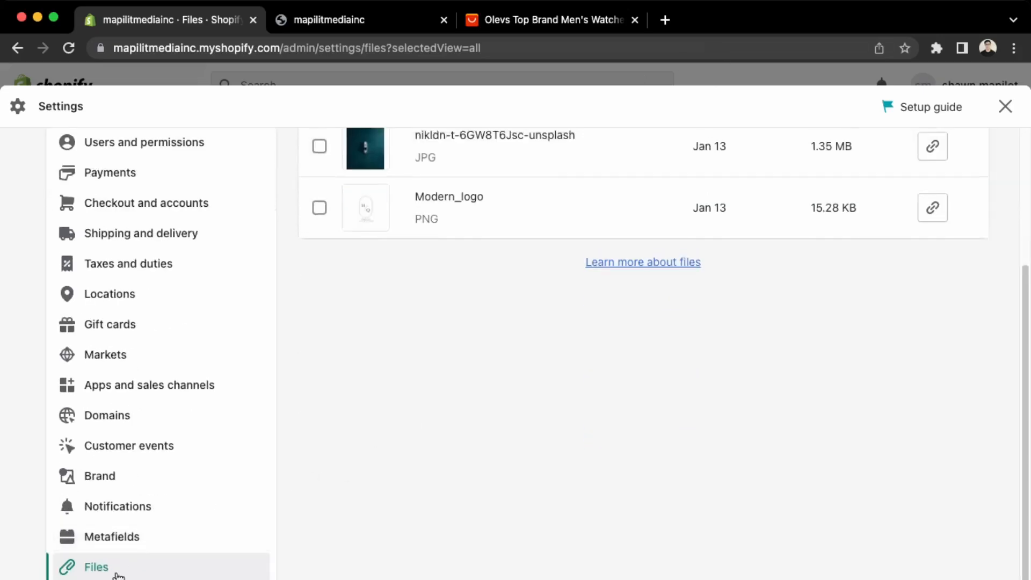
click(124, 579)
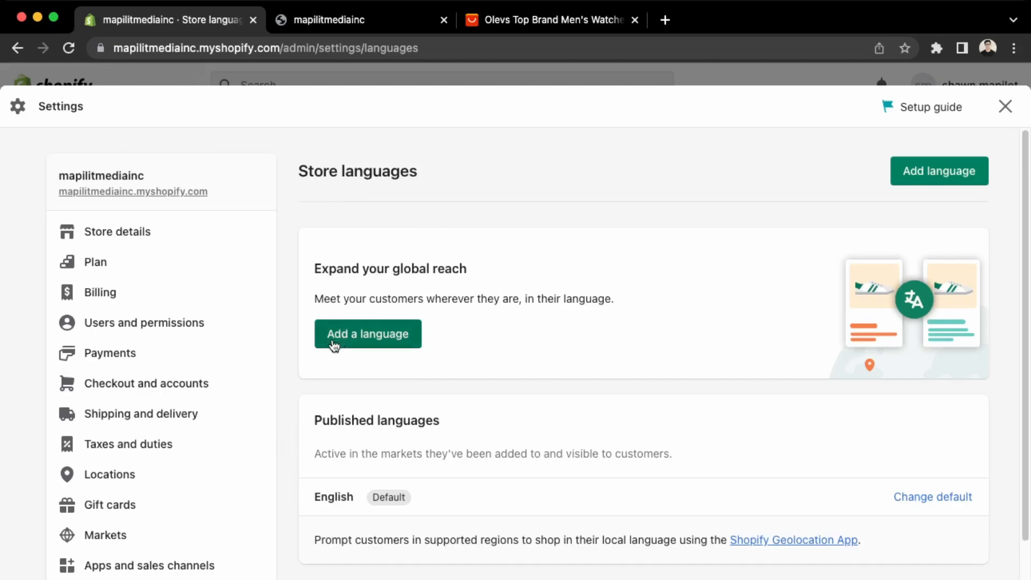
click(375, 335)
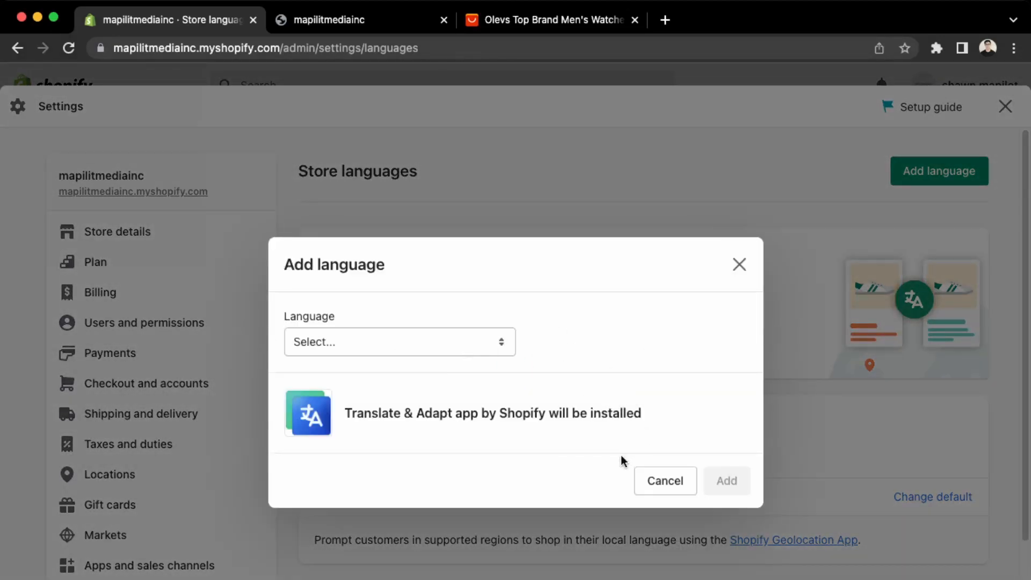
click(675, 488)
scroll(138, 515, down, 4)
Fill the store policies, including Terms of service, with Shopify's template text.
click(100, 579)
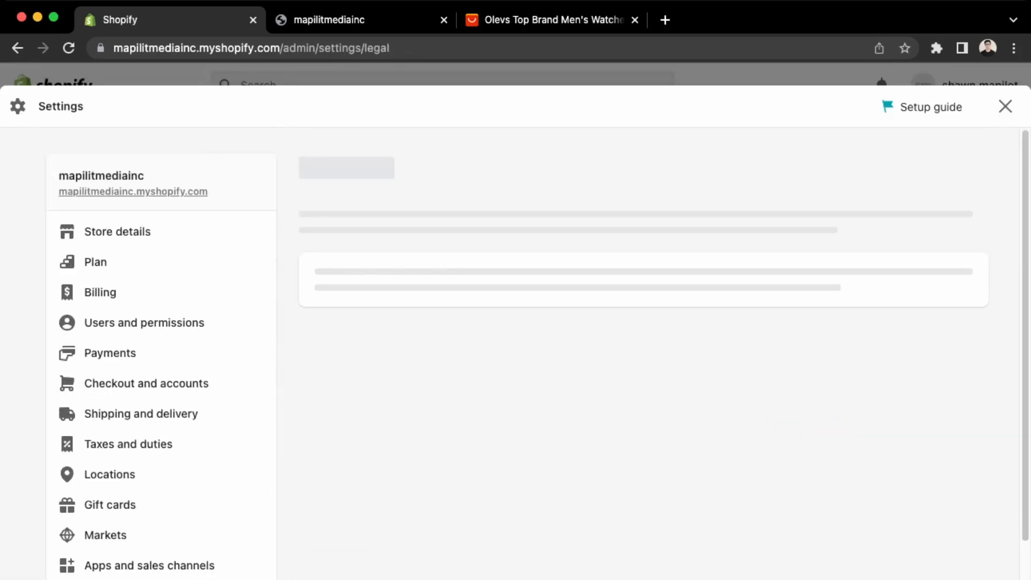
scroll(382, 483, down, 7)
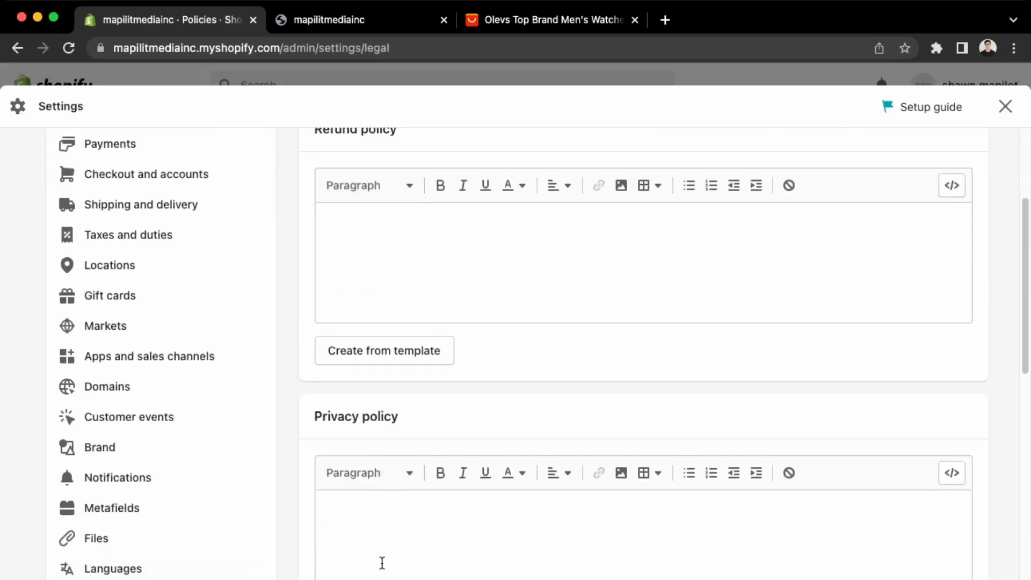
scroll(385, 564, up, 6)
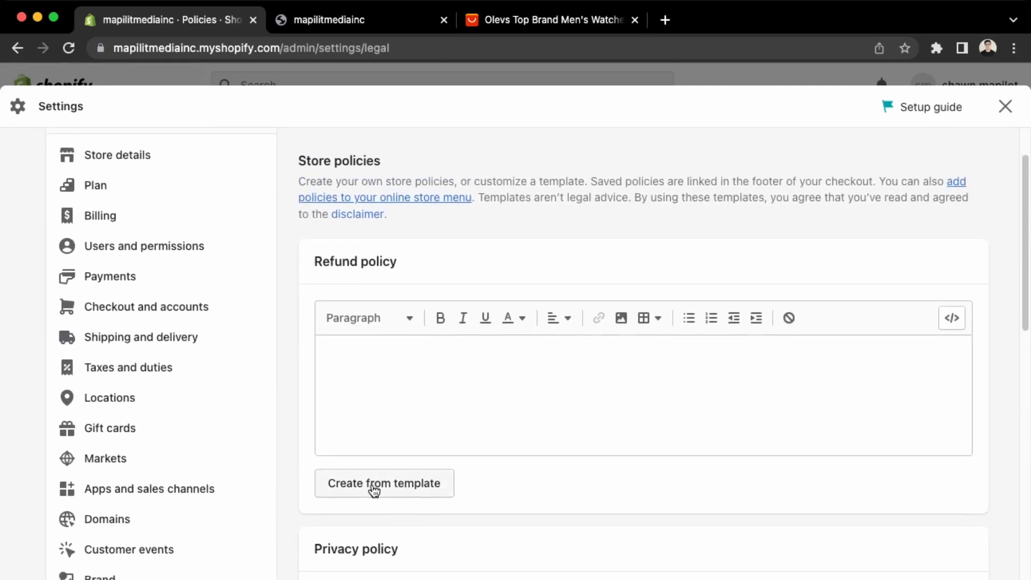
scroll(375, 490, down, 3)
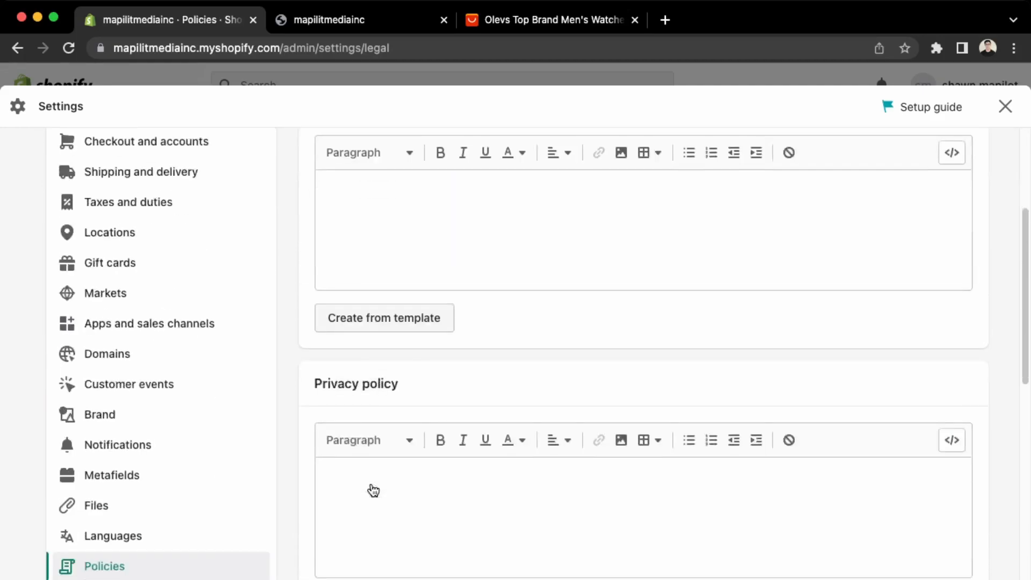
scroll(371, 469, down, 2)
scroll(371, 499, down, 8)
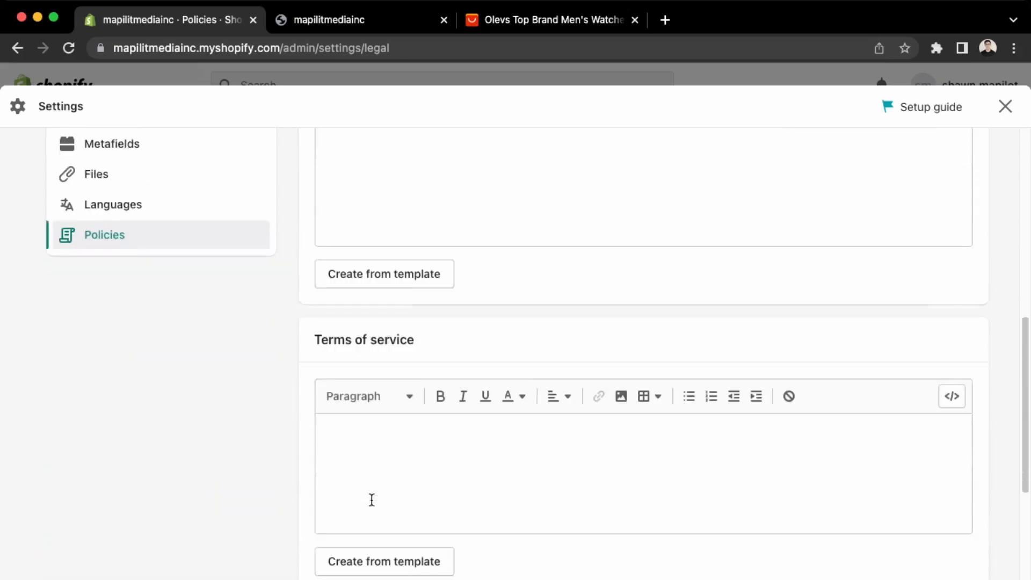
scroll(371, 501, down, 3)
scroll(368, 501, up, 15)
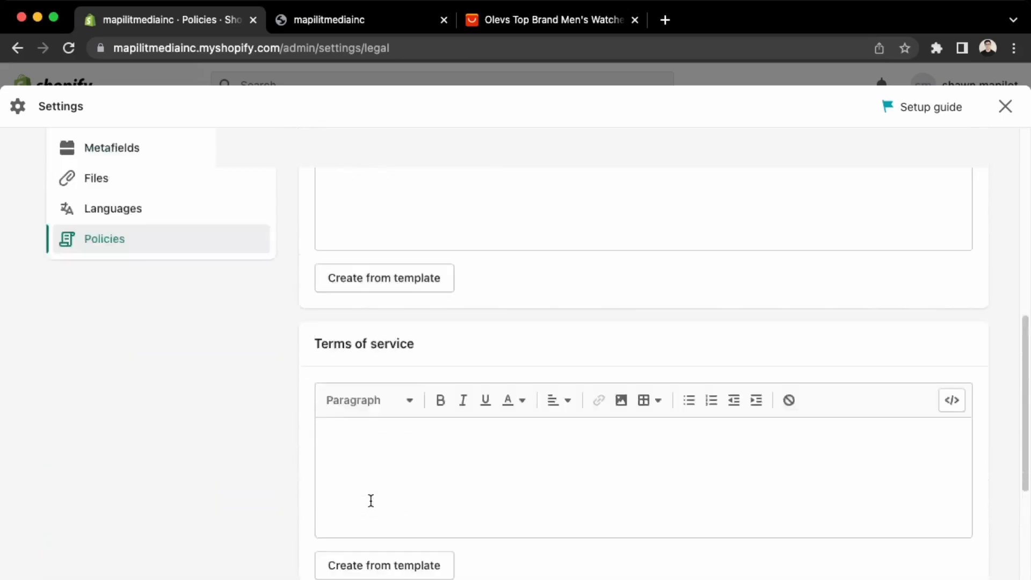
click(374, 541)
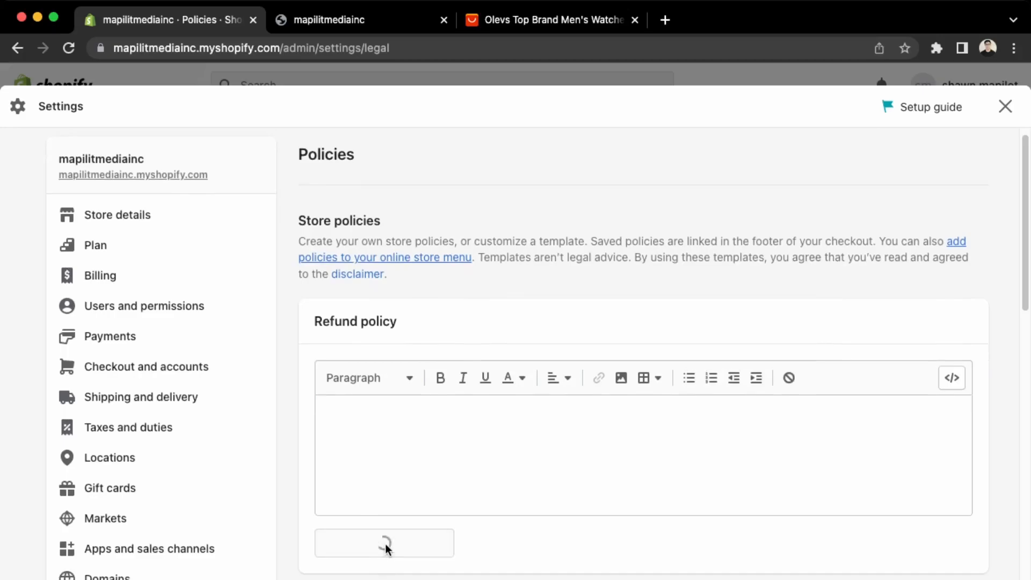
scroll(412, 480, down, 10)
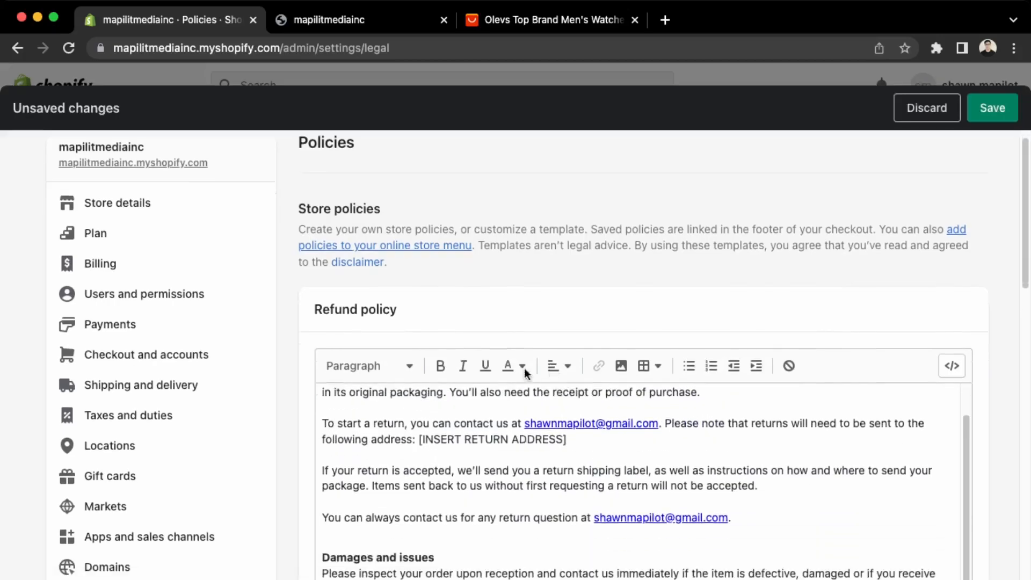
scroll(931, 436, down, 10)
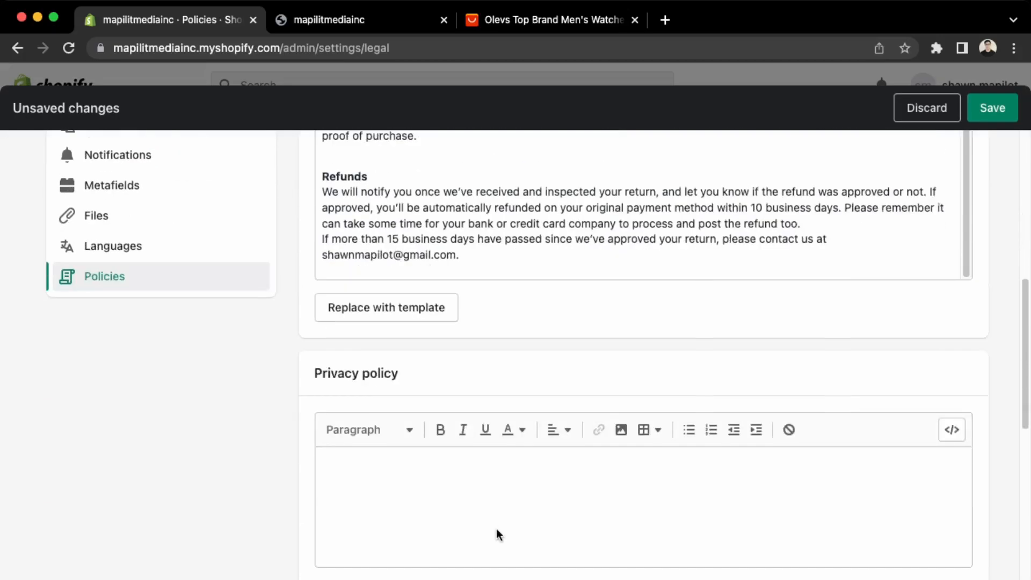
scroll(596, 500, down, 15)
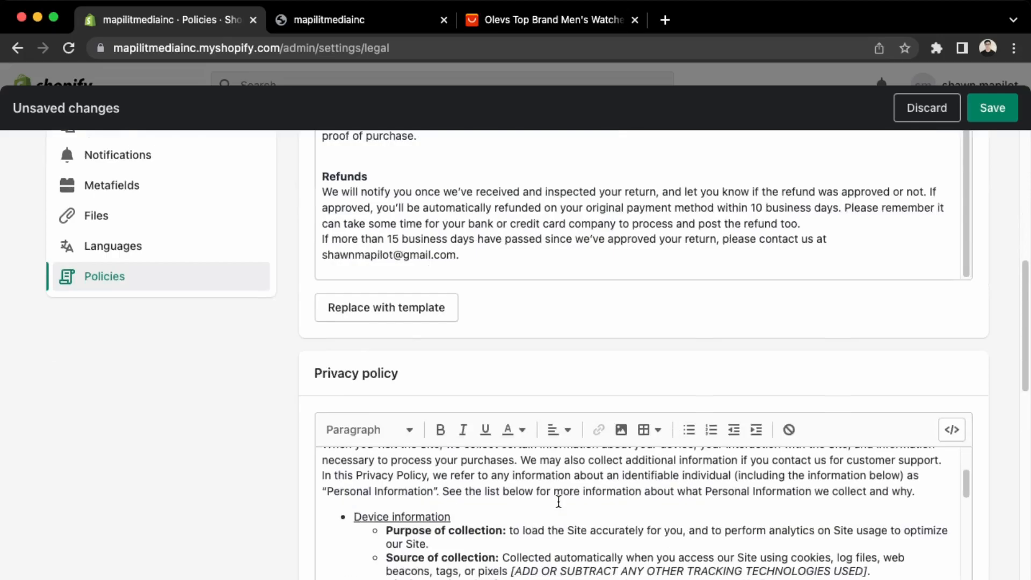
scroll(552, 498, down, 10)
scroll(371, 357, up, 3)
click(376, 348)
Write the shipping policy: 'All orders take 3-4 weeks to arrive after payment is made.'.
scroll(415, 452, down, 10)
click(420, 423)
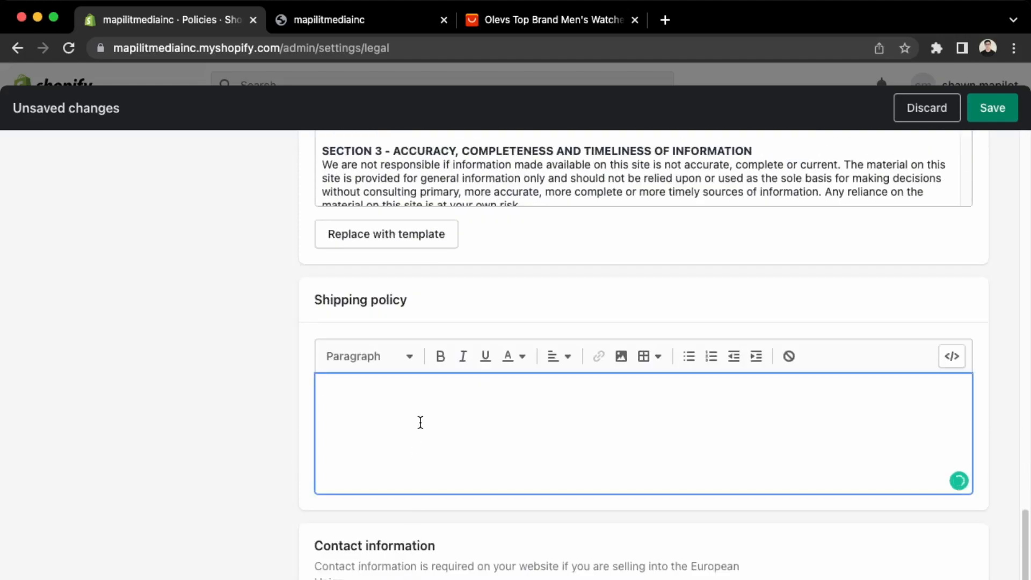
text(All orders take 3-4 w2)
key(BackSpace)
text(eeks to)
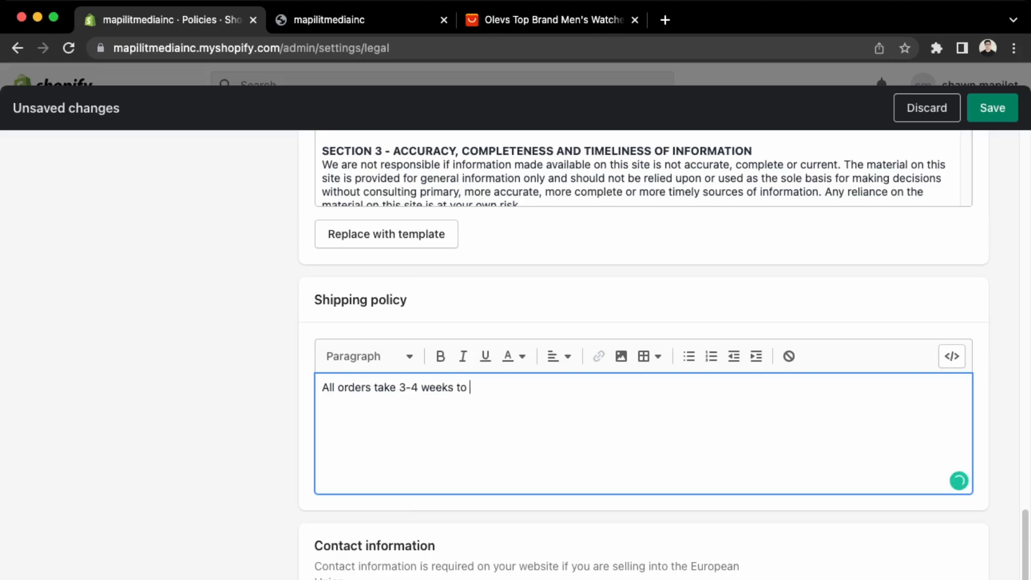
text( arrive.)
scroll(645, 354, up, 10)
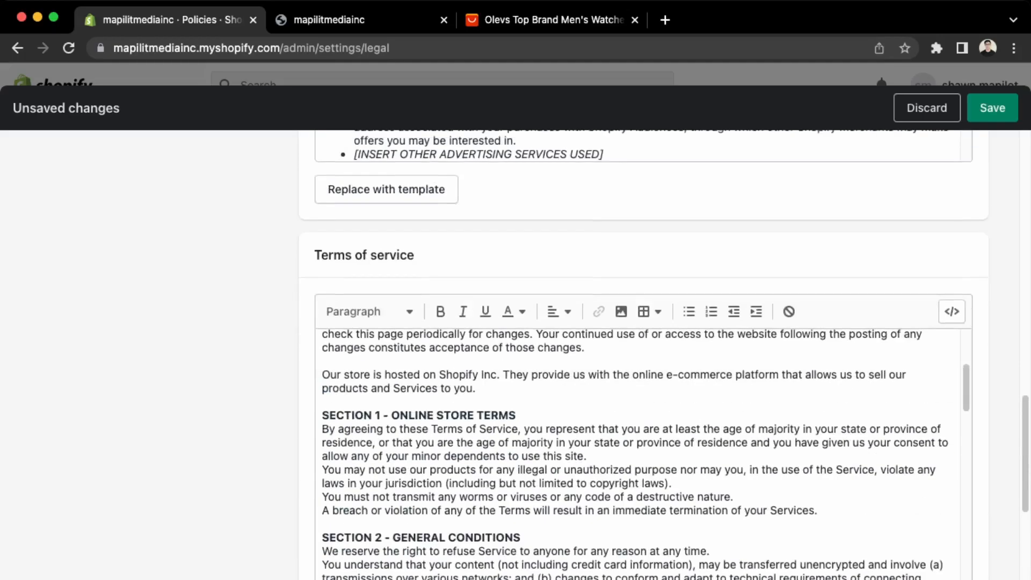
scroll(833, 495, down, 15)
click(702, 555)
key(BackSpace)
text(after payment is ,ade)
key(BackSpace)
key(BackSpace)
key(BackSpace)
key(BackSpace)
text(made.)
Enter the store's contact e-mail in Contact information and save the policies.
scroll(634, 566, down, 5)
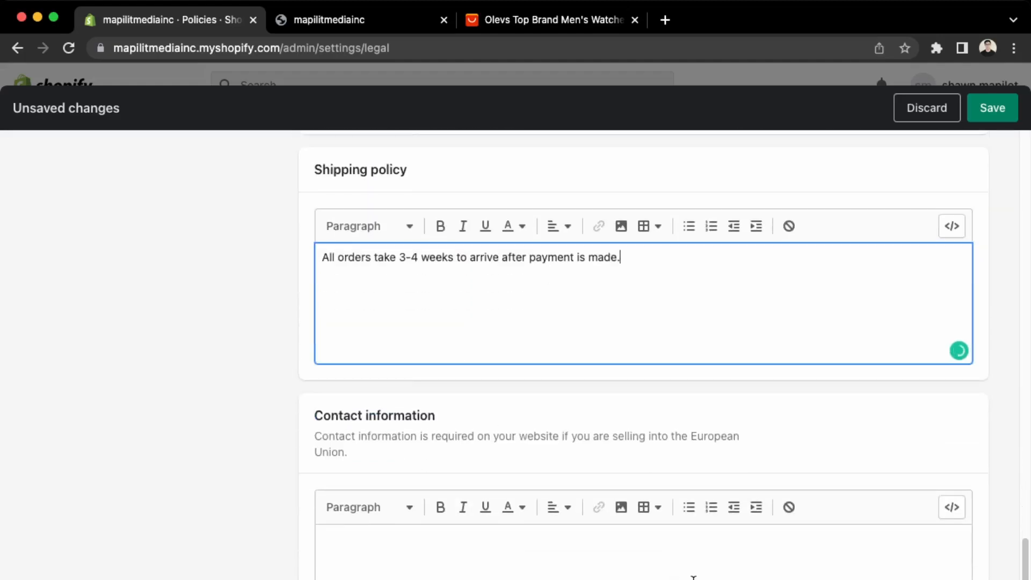
scroll(694, 577, down, 2)
click(514, 470)
text(emai)
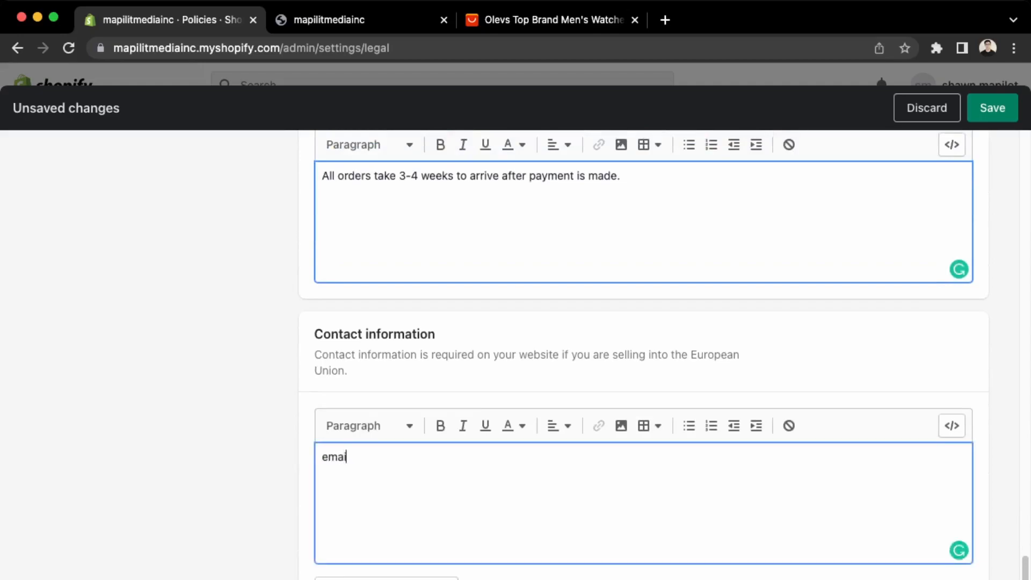
key(Return)
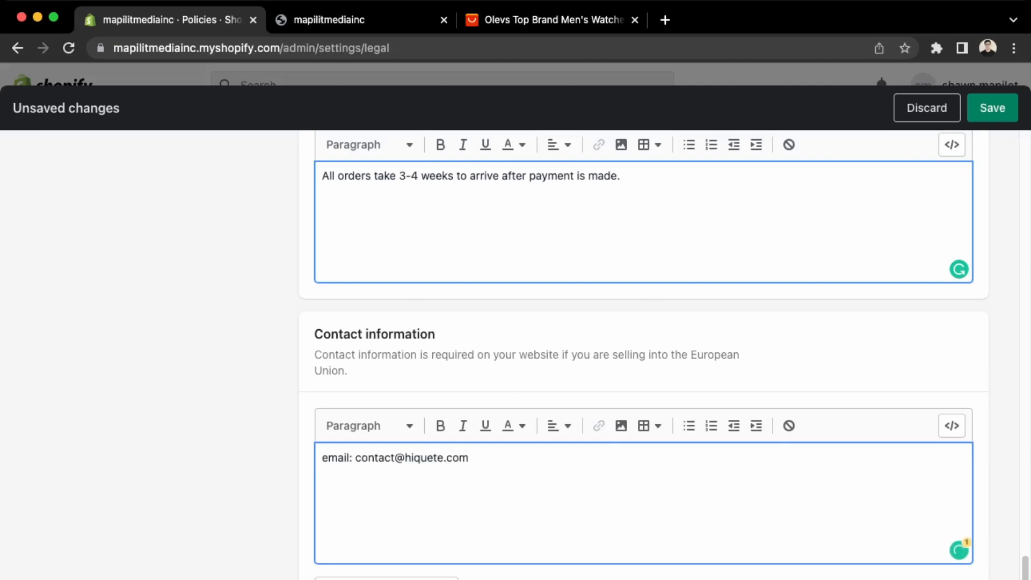
click(993, 108)
Check the Store details contact e-mail and Canadian dollar store currency, then close Settings.
scroll(639, 424, up, 15)
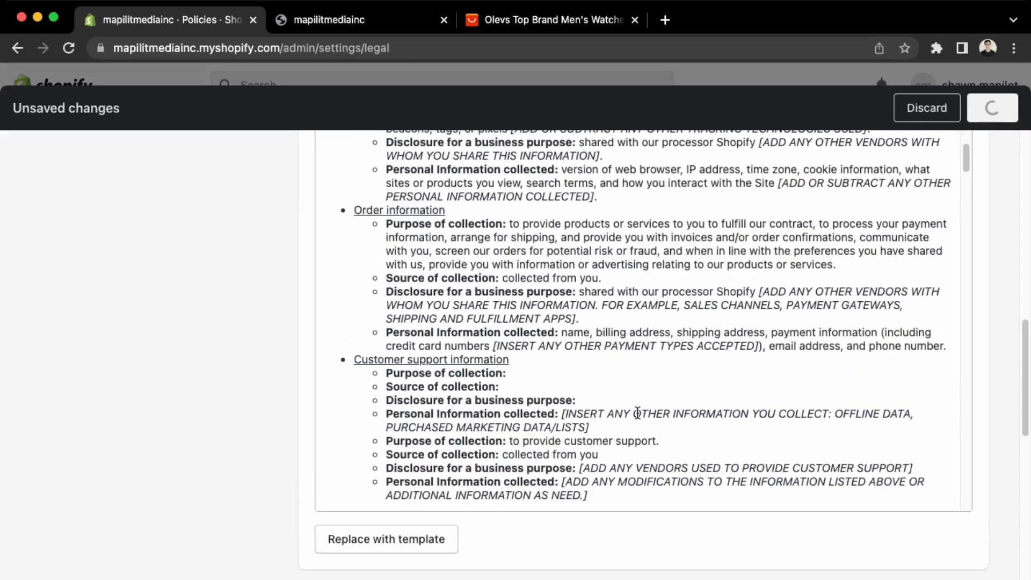
scroll(638, 413, up, 15)
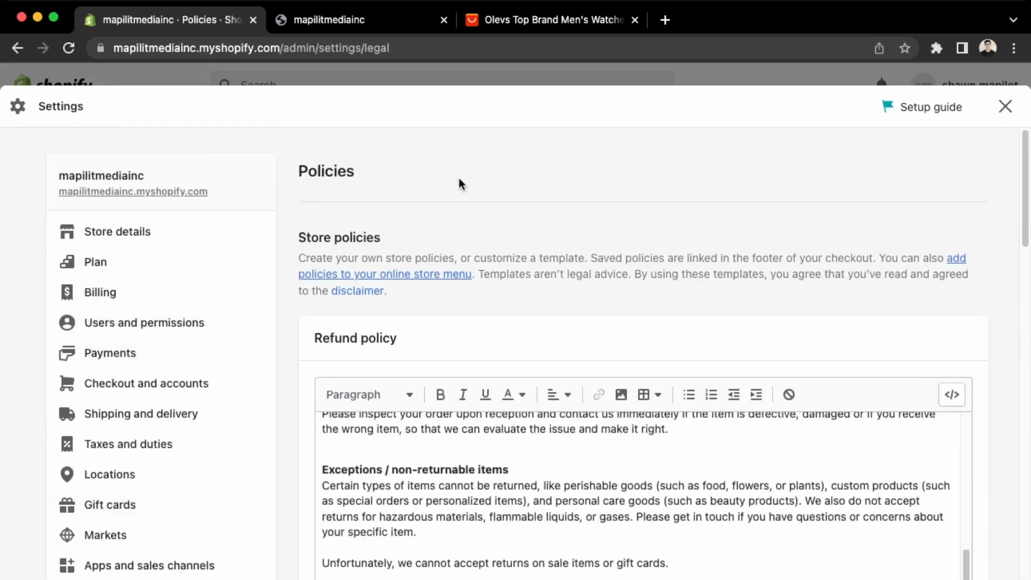
click(177, 233)
scroll(483, 386, down, 5)
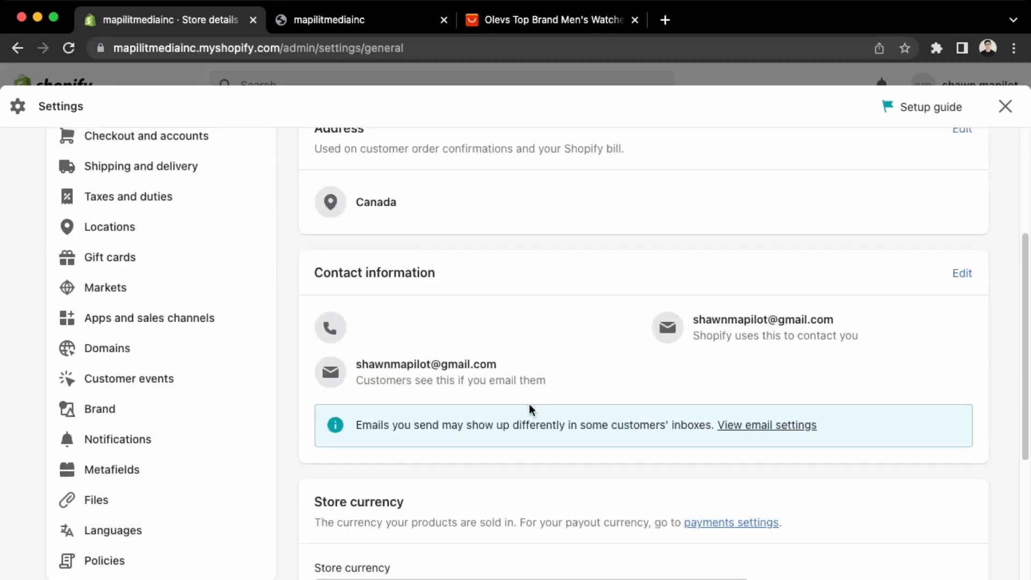
scroll(718, 501, down, 10)
scroll(718, 505, up, 6)
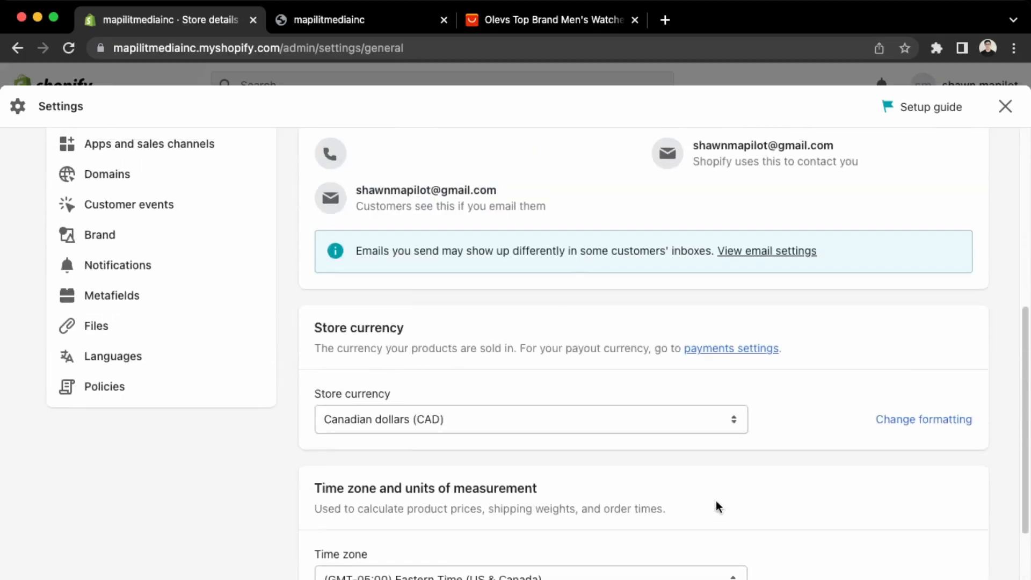
scroll(717, 507, up, 2)
click(684, 538)
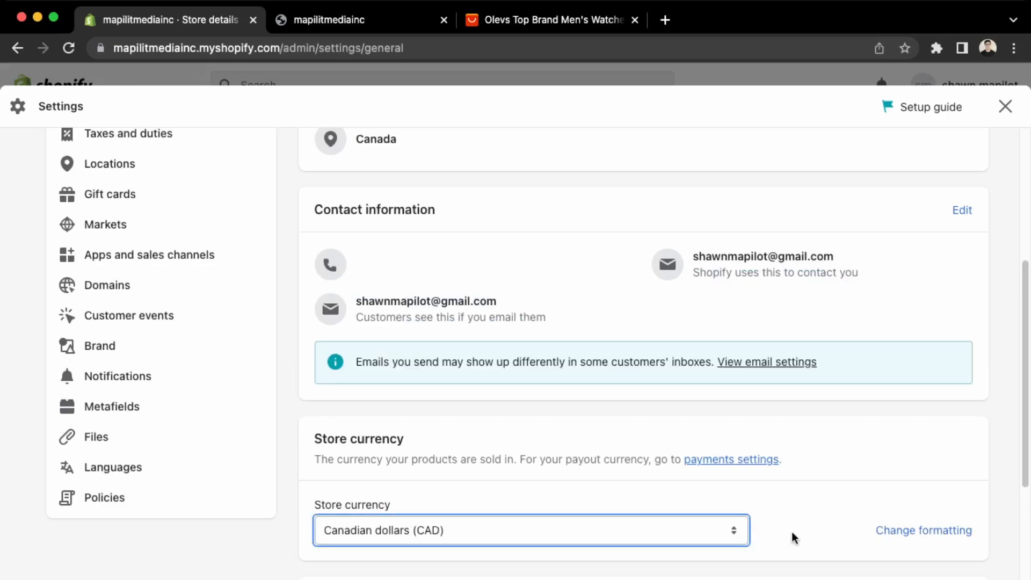
scroll(800, 435, up, 5)
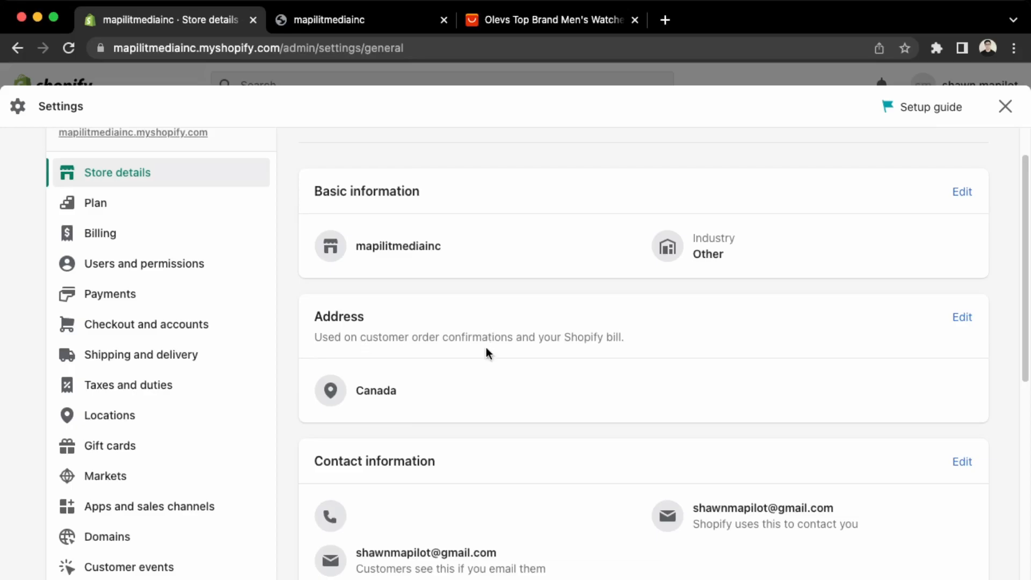
click(1005, 106)
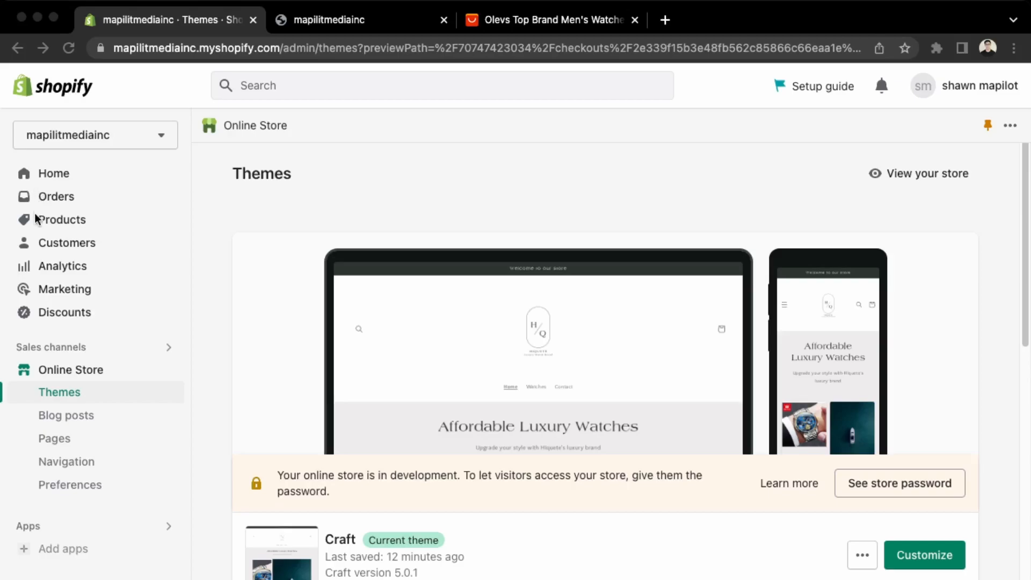
Browse the Customers, Orders, Drafts and Abandoned checkouts pages, then go to Analytics.
click(43, 242)
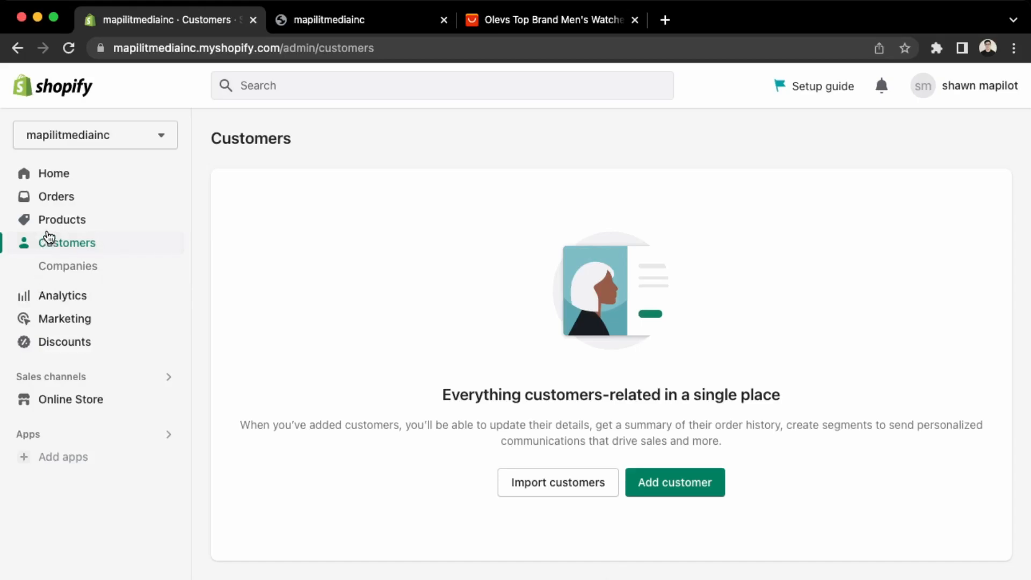
click(52, 198)
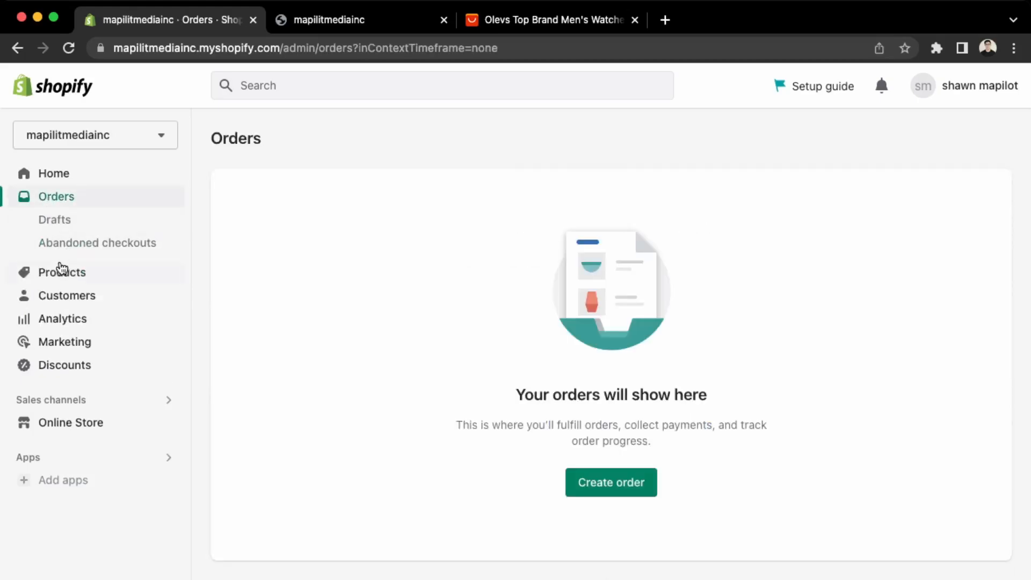
click(144, 223)
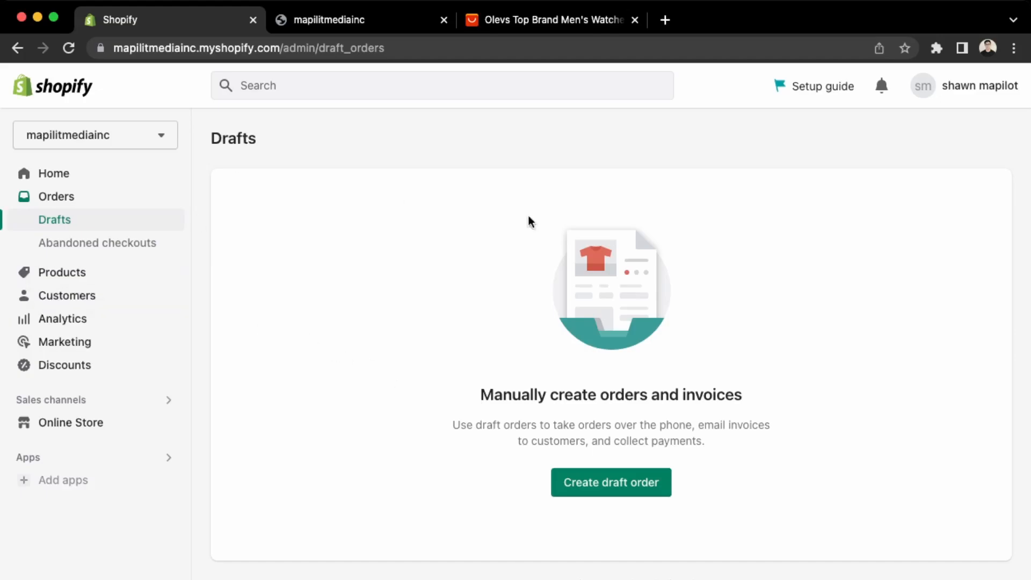
click(115, 245)
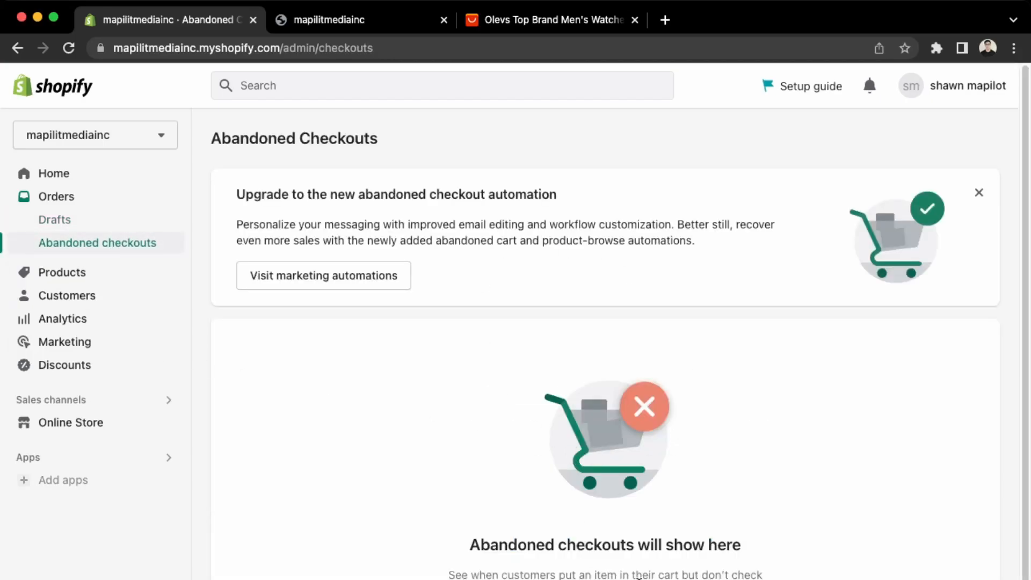
scroll(391, 280, down, 1)
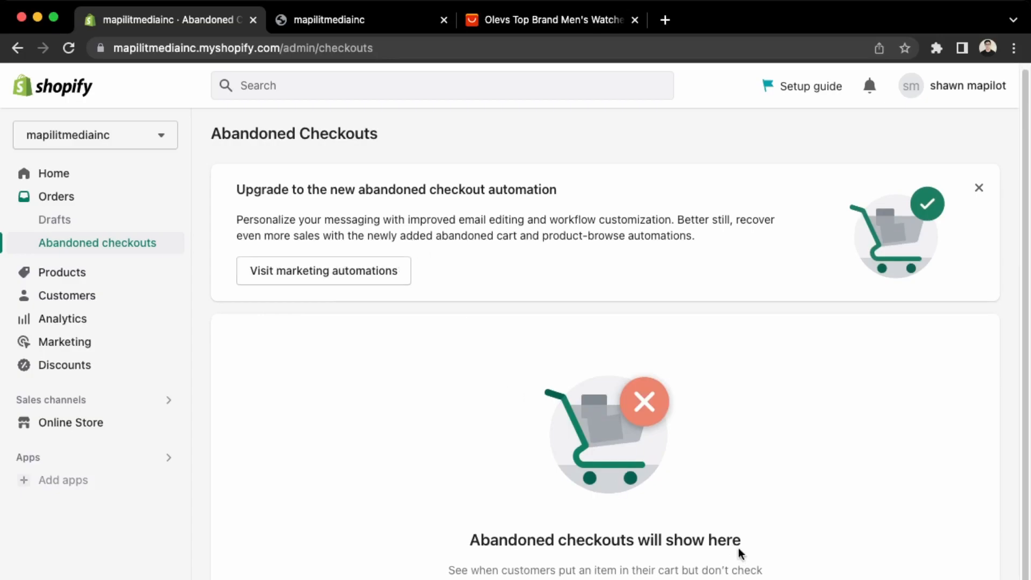
scroll(654, 486, down, 1)
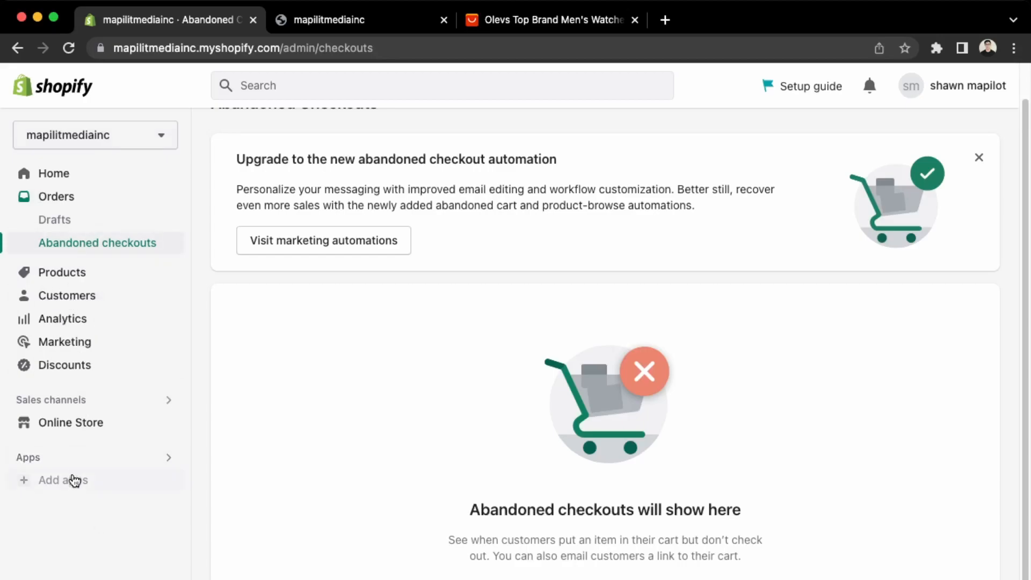
click(76, 321)
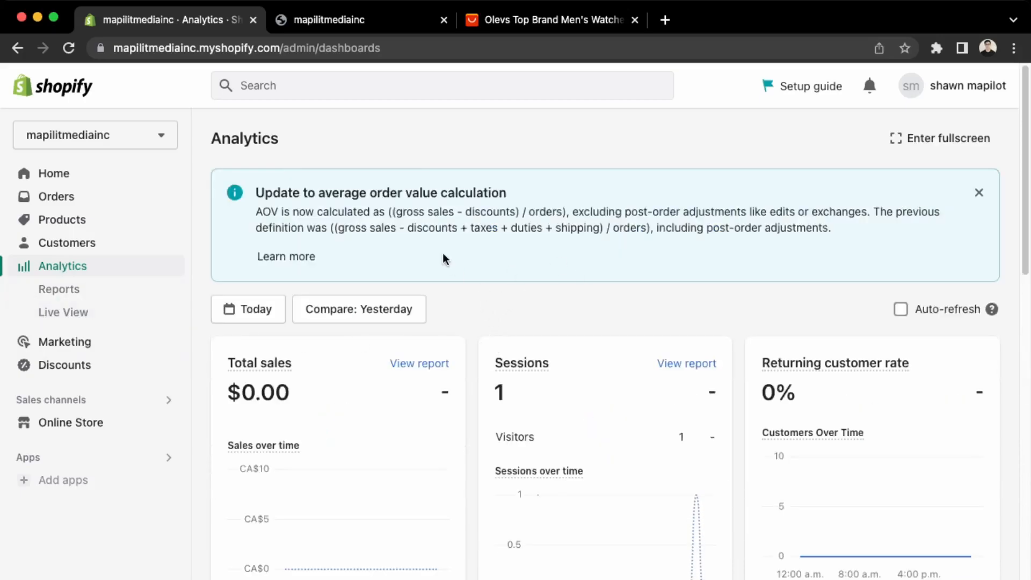
Scroll through the Analytics dashboard, view the Reports list, then go to Discounts.
scroll(442, 253, down, 5)
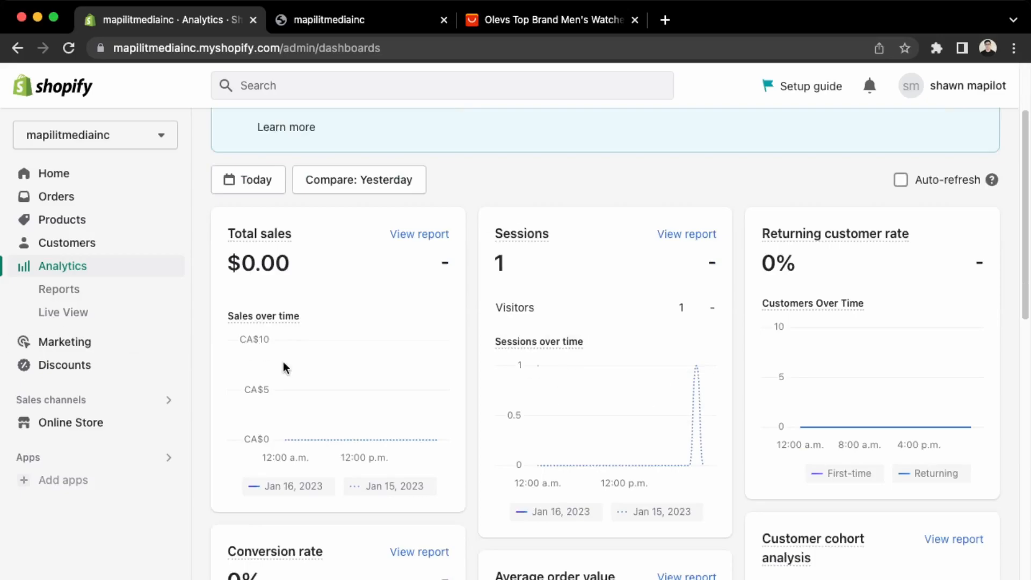
scroll(281, 357, down, 15)
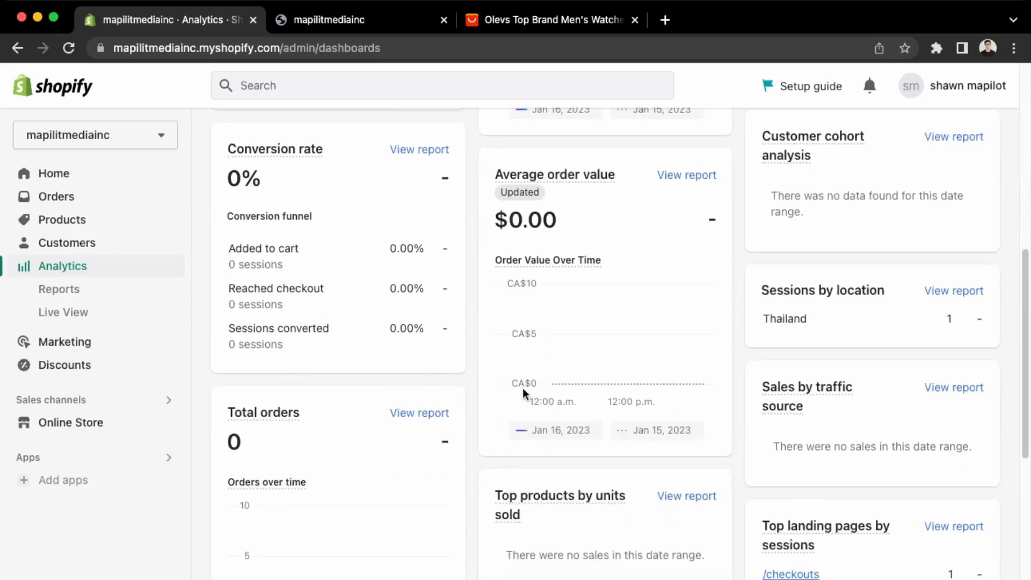
scroll(598, 305, down, 5)
scroll(418, 511, up, 3)
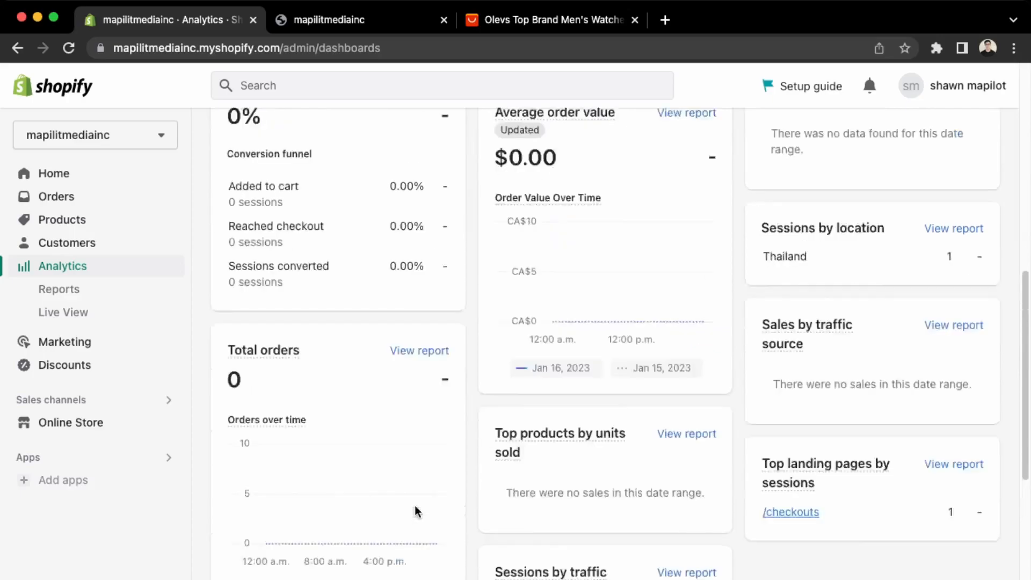
scroll(418, 511, up, 10)
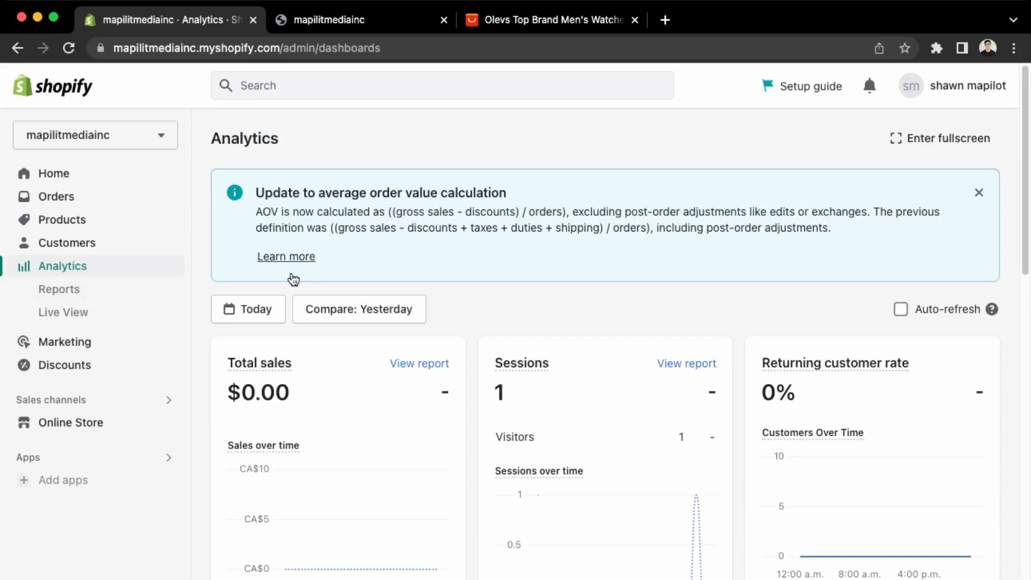
click(73, 294)
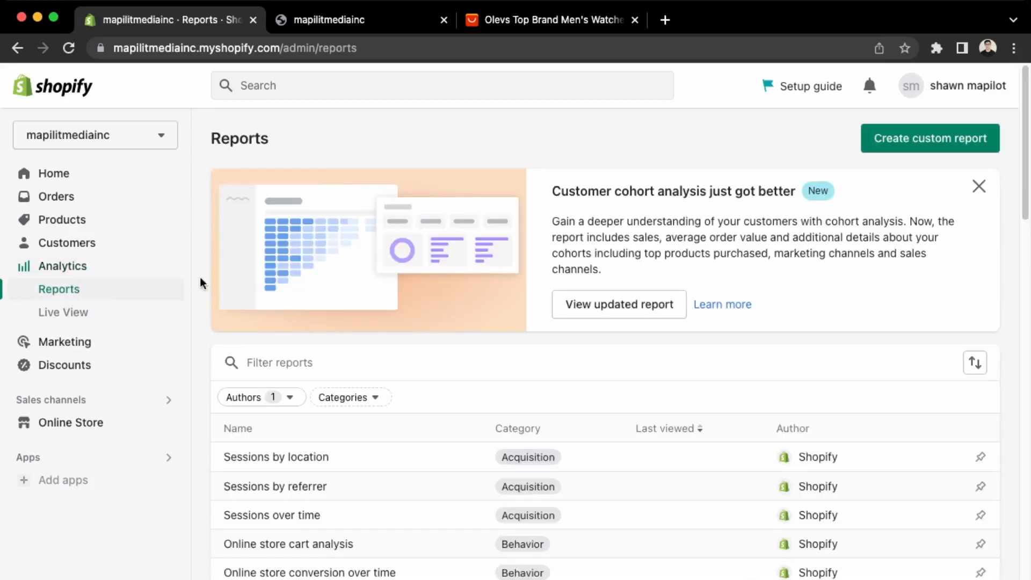
click(63, 366)
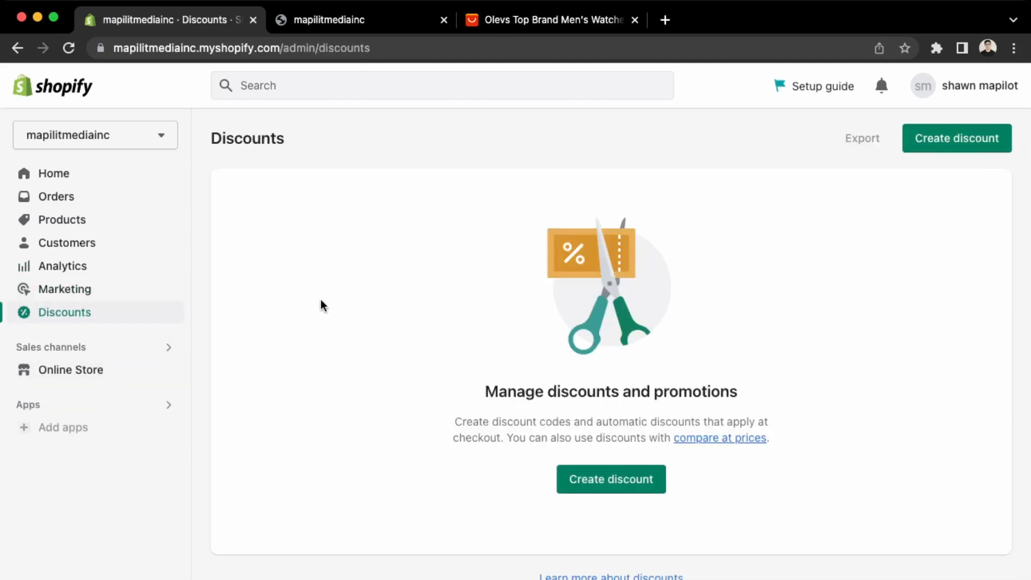
Start a new free shipping discount with the code freeshipping.
click(955, 144)
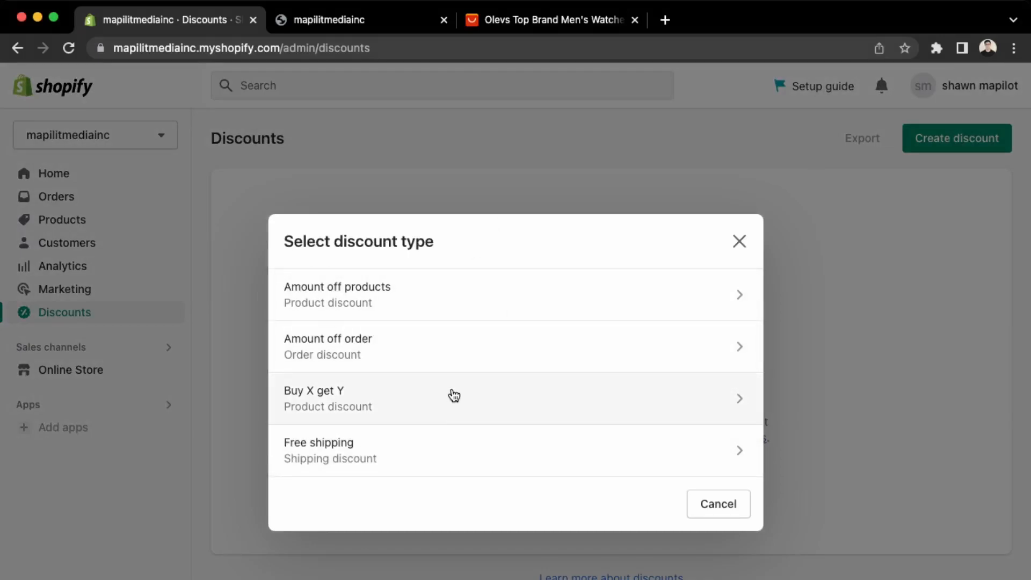
click(414, 453)
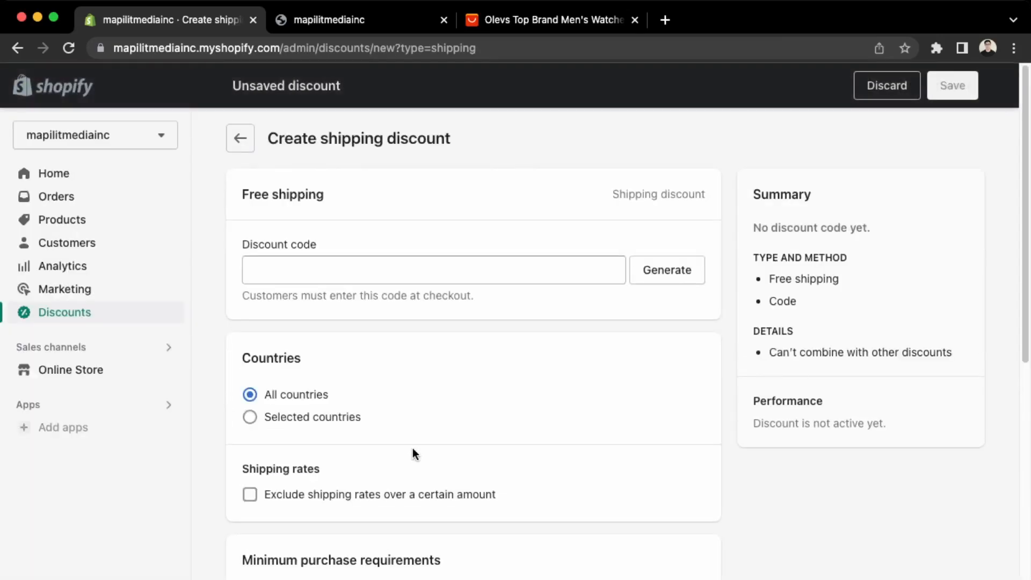
scroll(412, 448, down, 8)
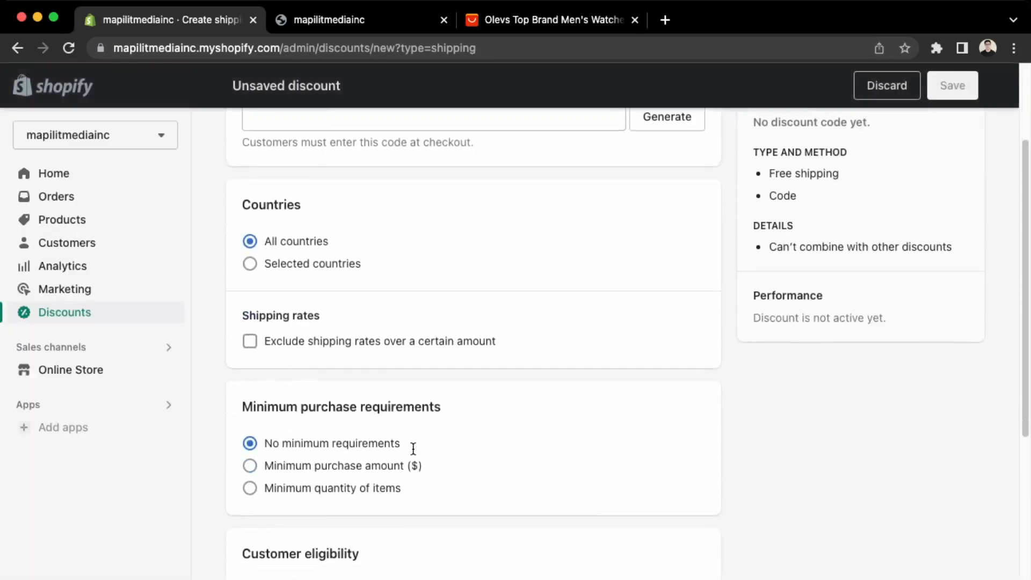
scroll(413, 447, up, 8)
click(338, 272)
text(freeshipping)
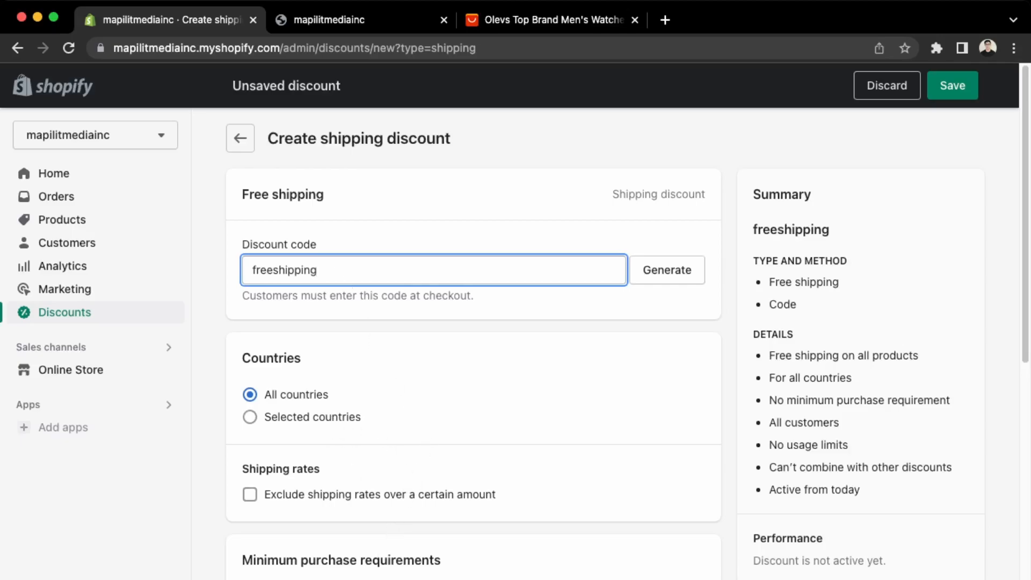
Apply the discount to all products and countries and save it.
scroll(472, 344, down, 6)
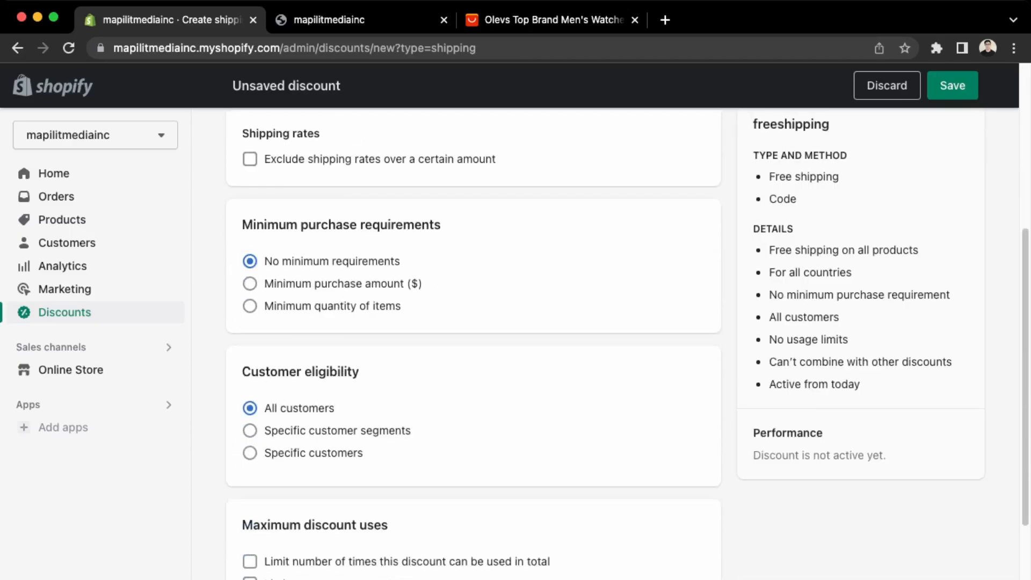
scroll(473, 344, down, 3)
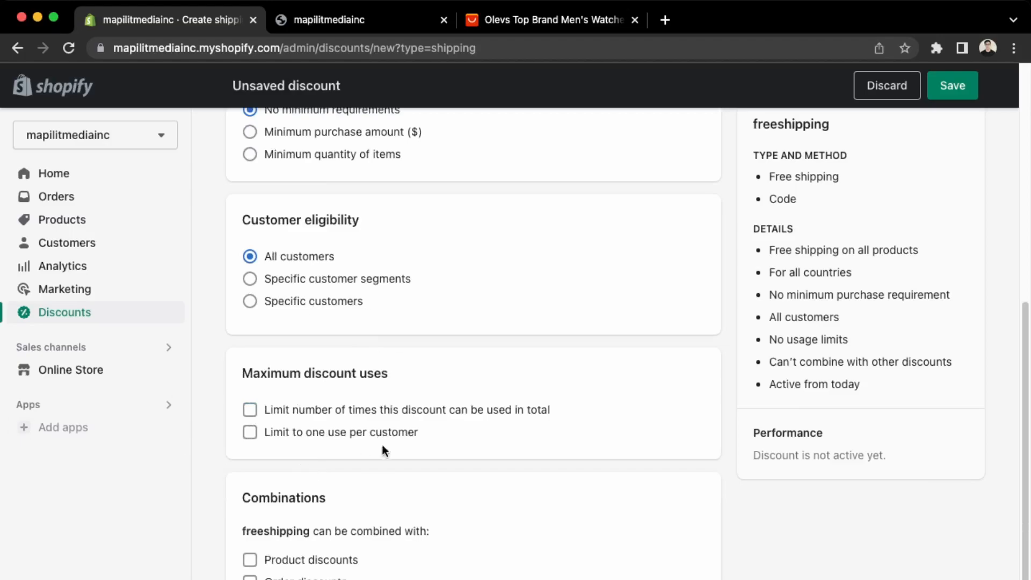
drag(433, 434, 420, 386)
click(259, 378)
click(450, 423)
scroll(404, 519, down, 2)
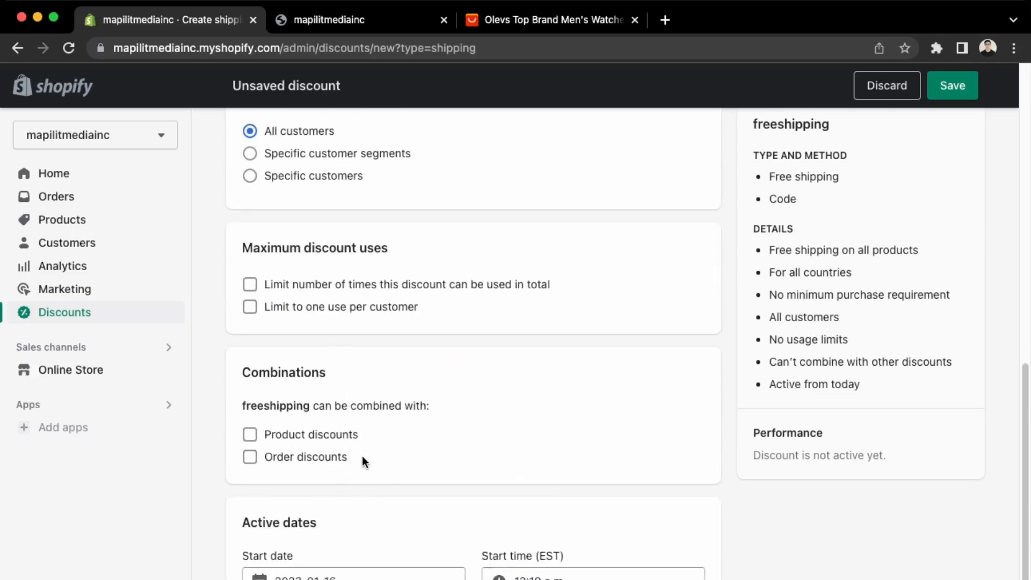
scroll(450, 547, down, 1)
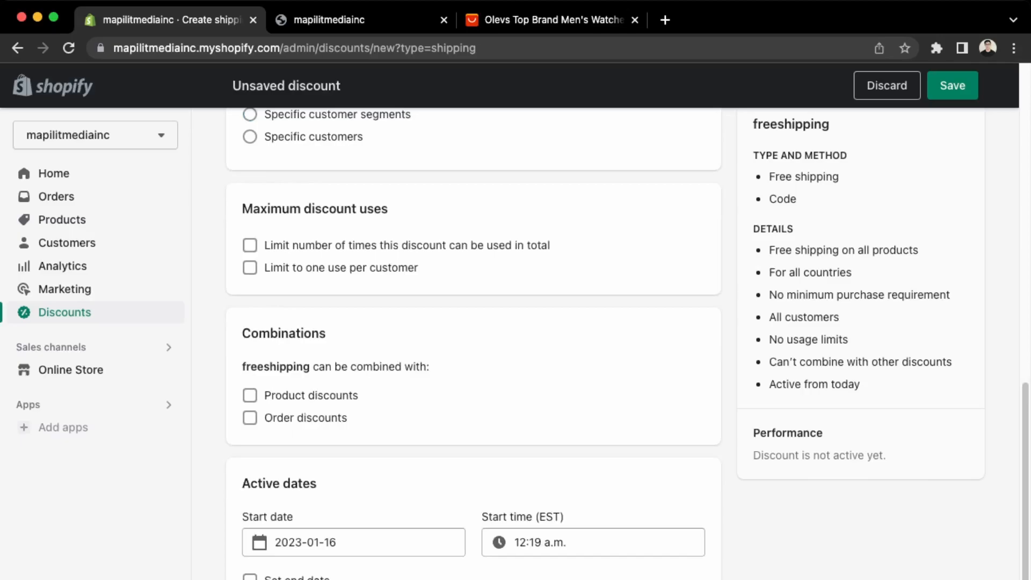
scroll(450, 547, up, 10)
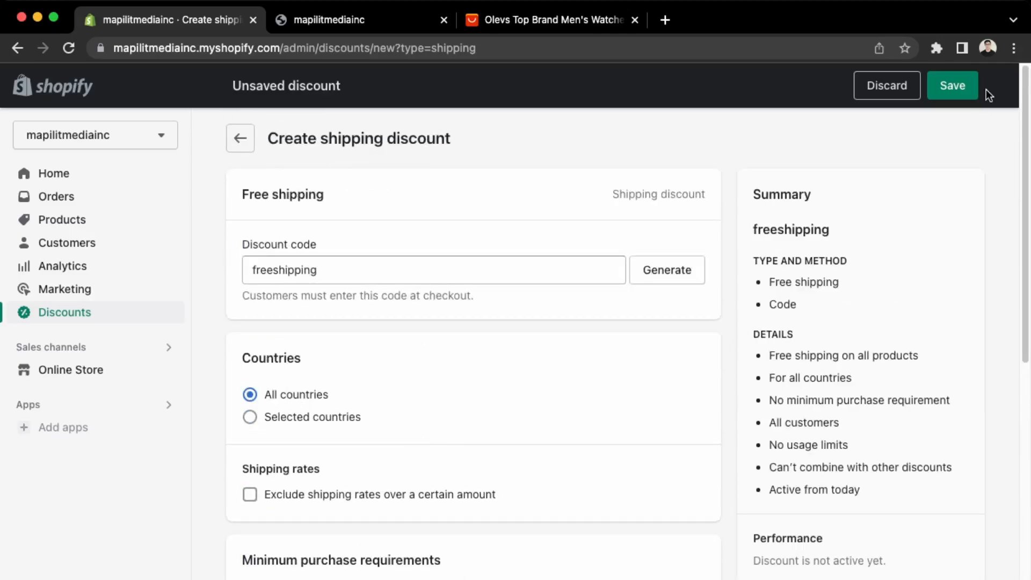
click(958, 95)
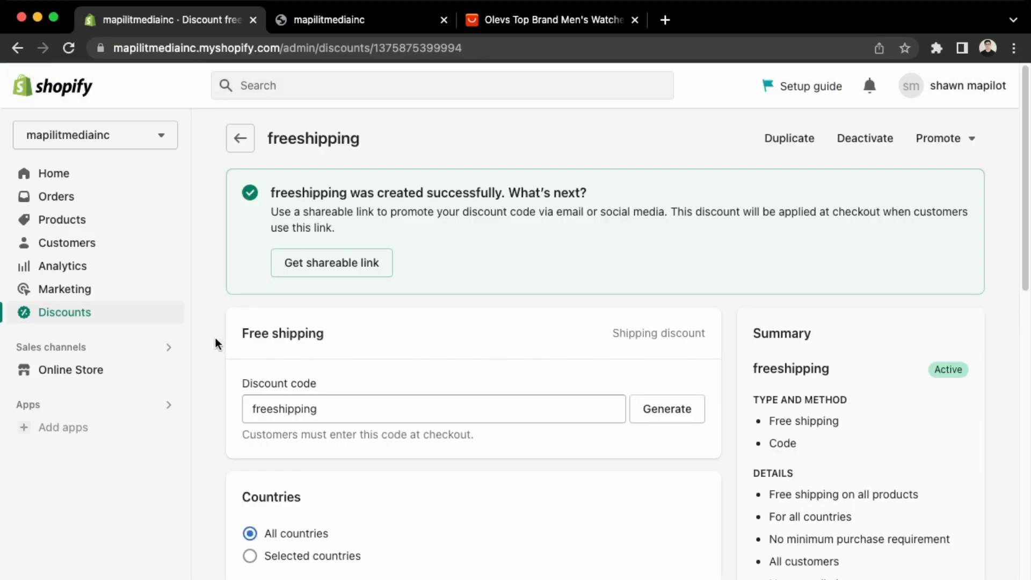
Open the freeshipping discount from the Discounts list and review its details.
click(64, 314)
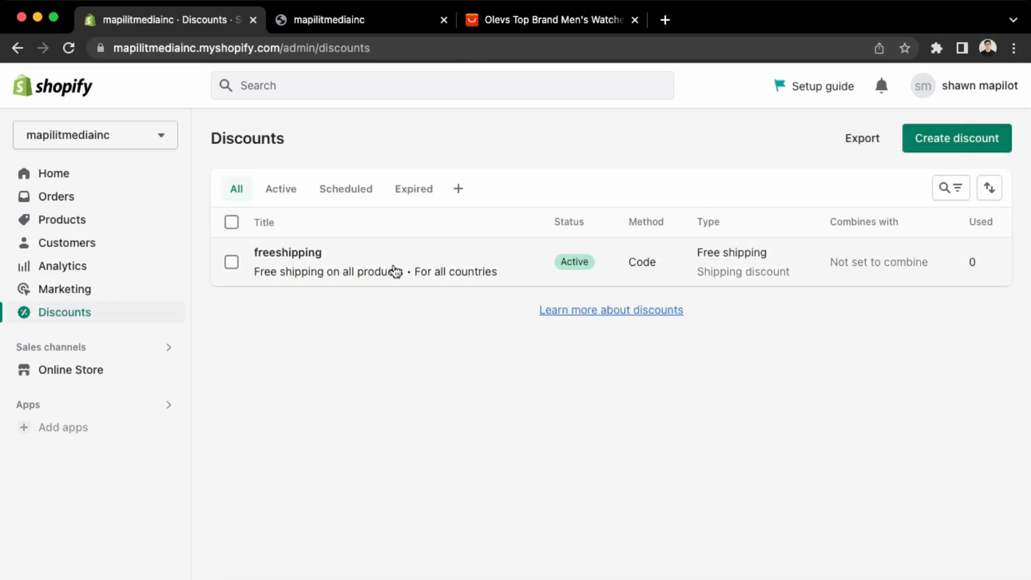
click(340, 260)
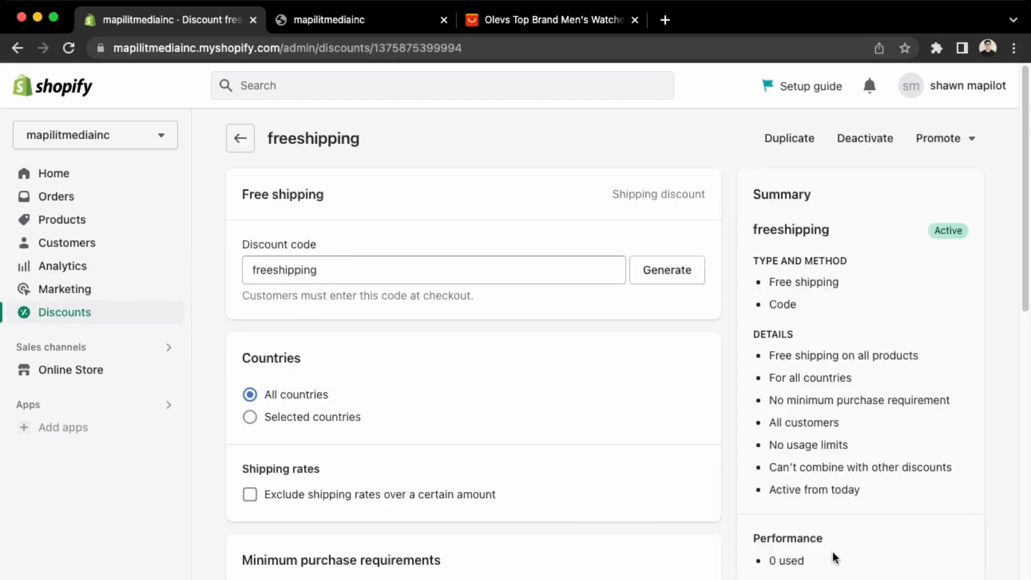
scroll(457, 384, down, 7)
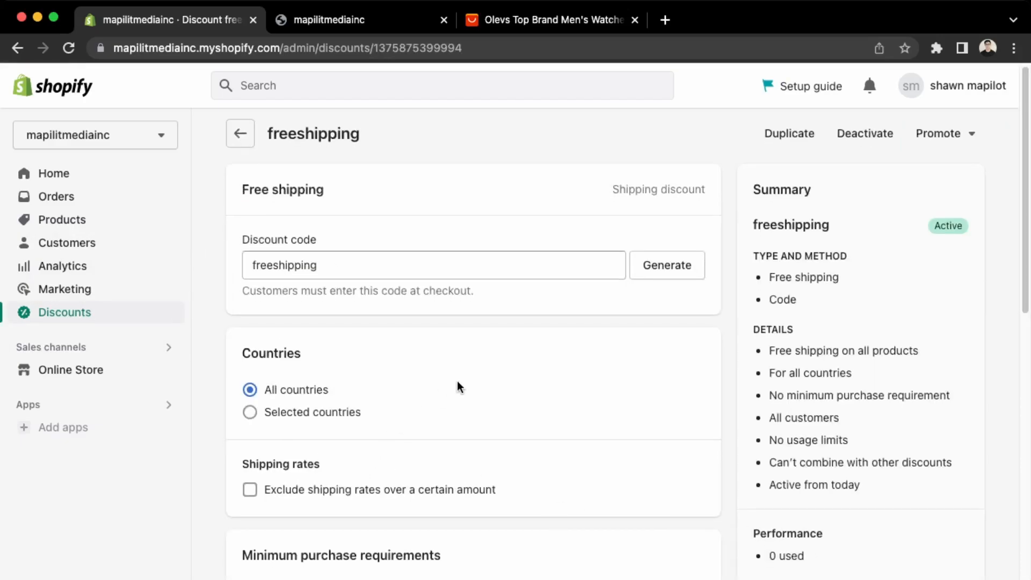
scroll(459, 386, down, 9)
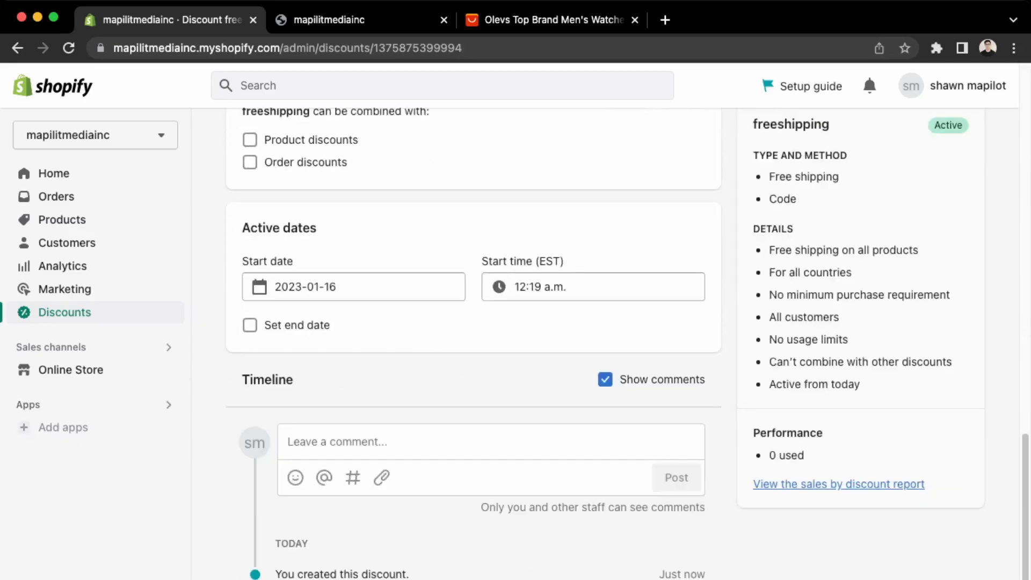
Browse the Picked for you app recommendations and open the full Shopify App Store.
click(65, 439)
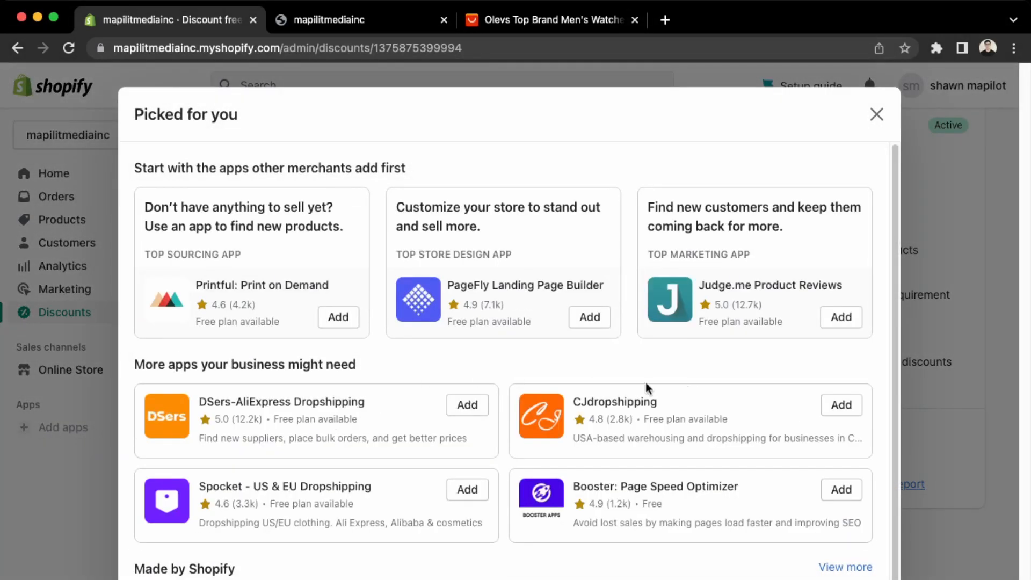
scroll(686, 383, down, 2)
scroll(686, 382, down, 3)
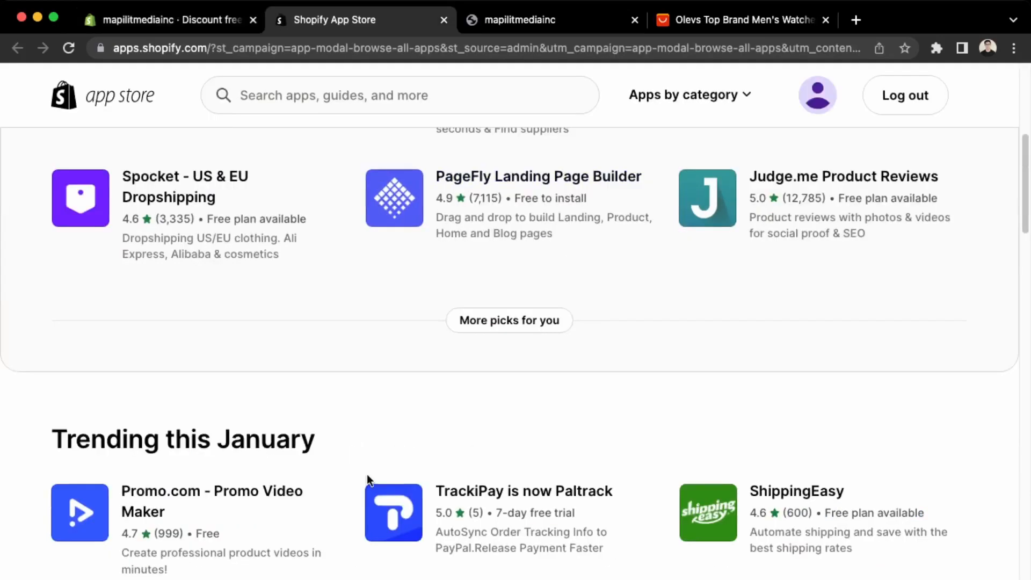
scroll(366, 475, down, 8)
scroll(367, 474, up, 10)
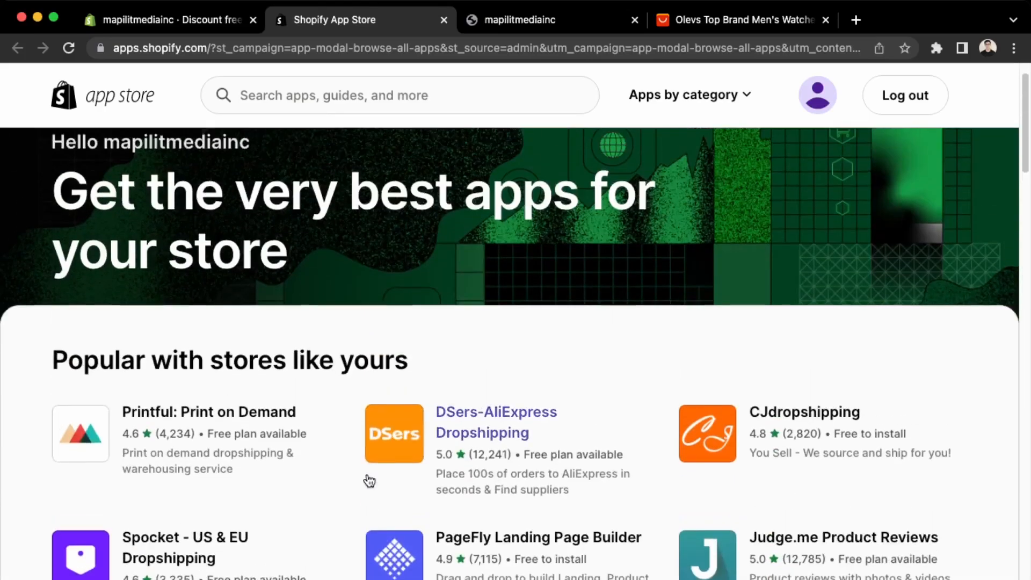
Scroll through the App Store's apps grouped by how stores use them.
scroll(387, 451, down, 10)
scroll(408, 427, down, 15)
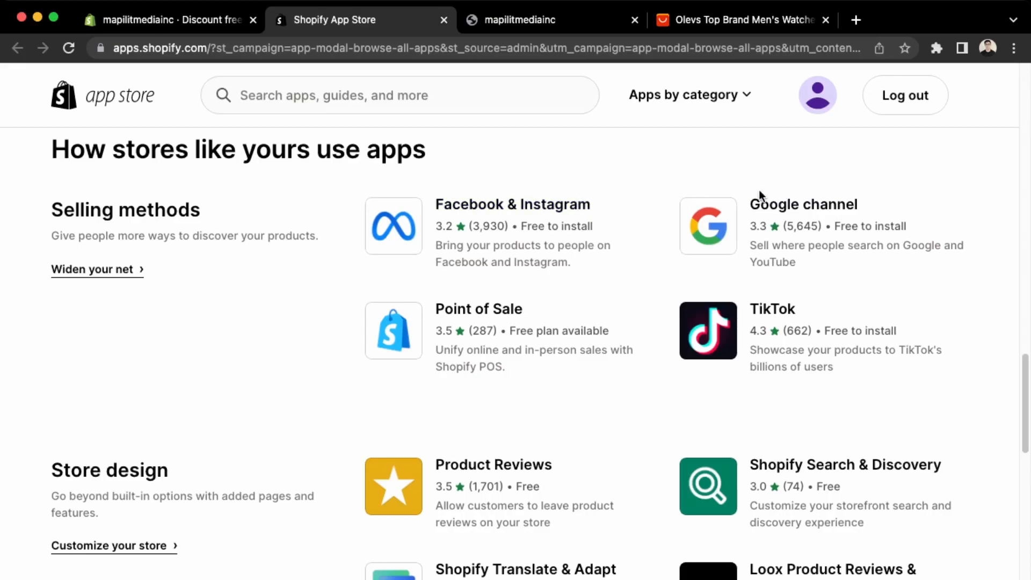
scroll(661, 344, down, 3)
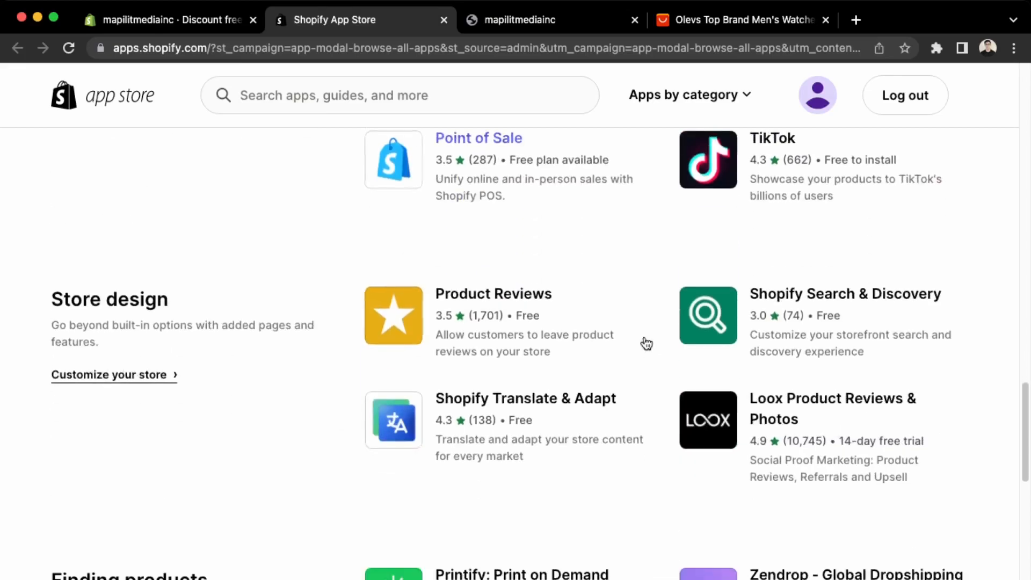
scroll(647, 344, down, 6)
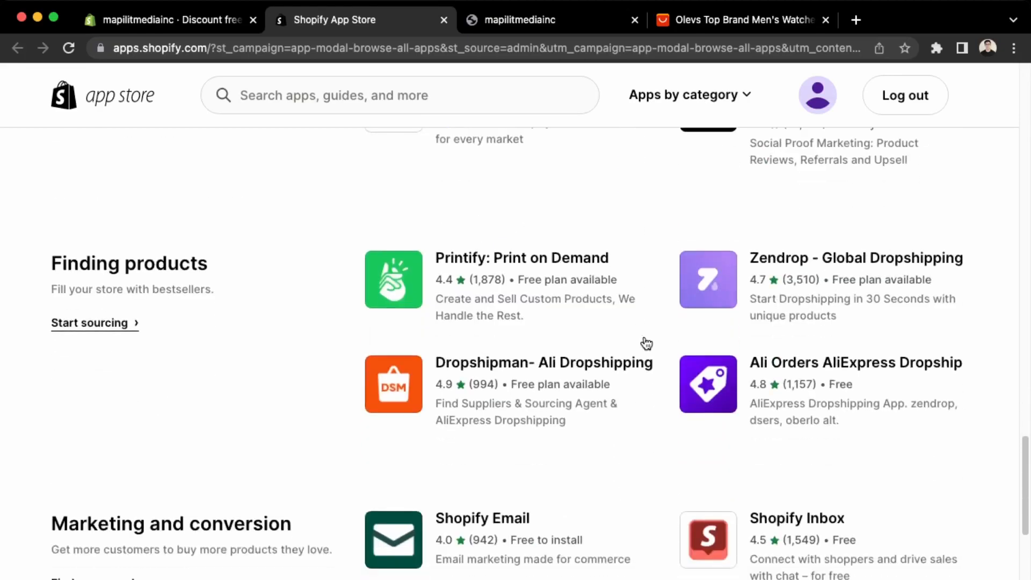
scroll(643, 336, down, 3)
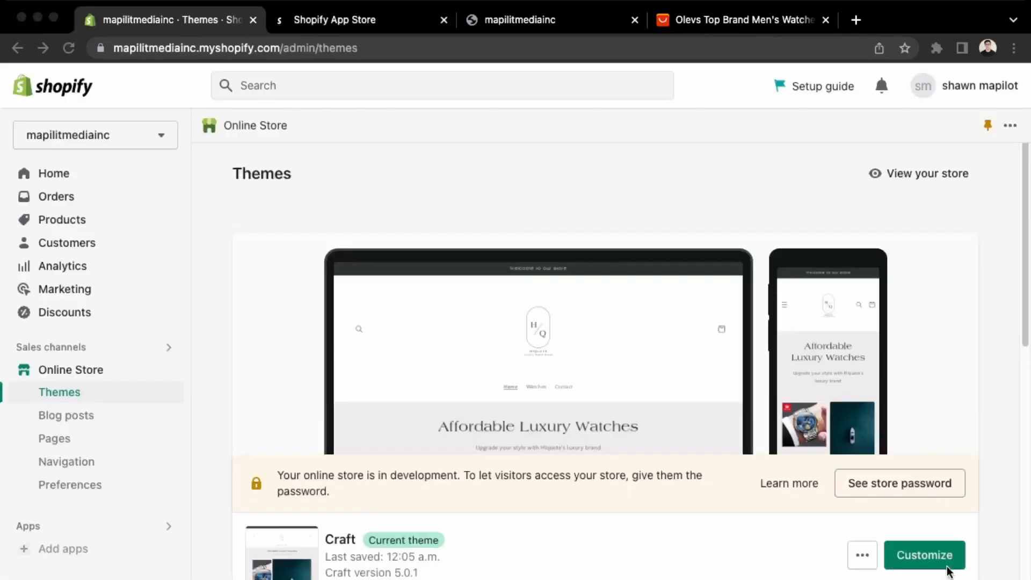
Replace the Craft announcement bar text with 'Use code launch10 for 10% off' and save.
click(945, 568)
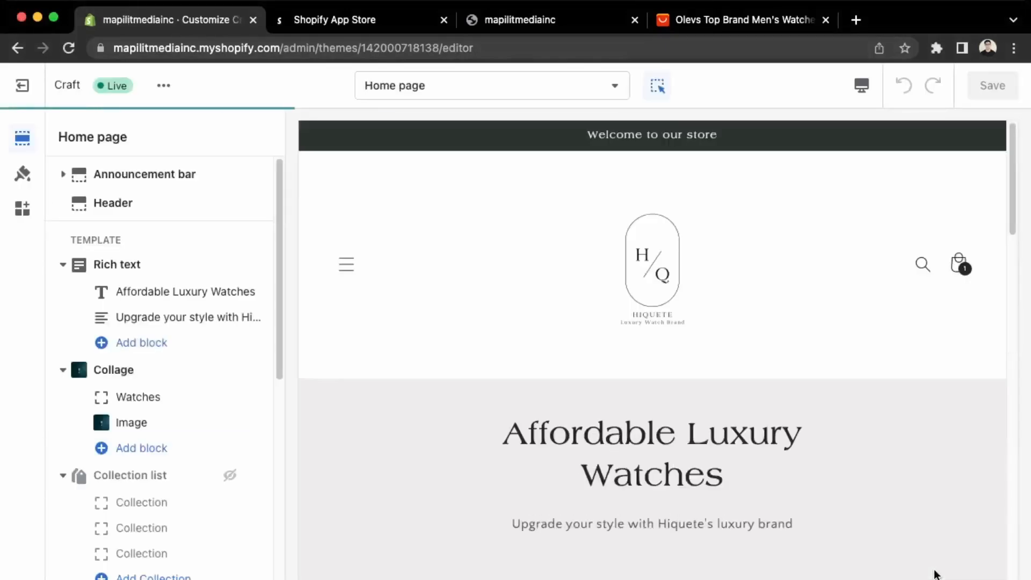
click(710, 139)
triple_click(196, 209)
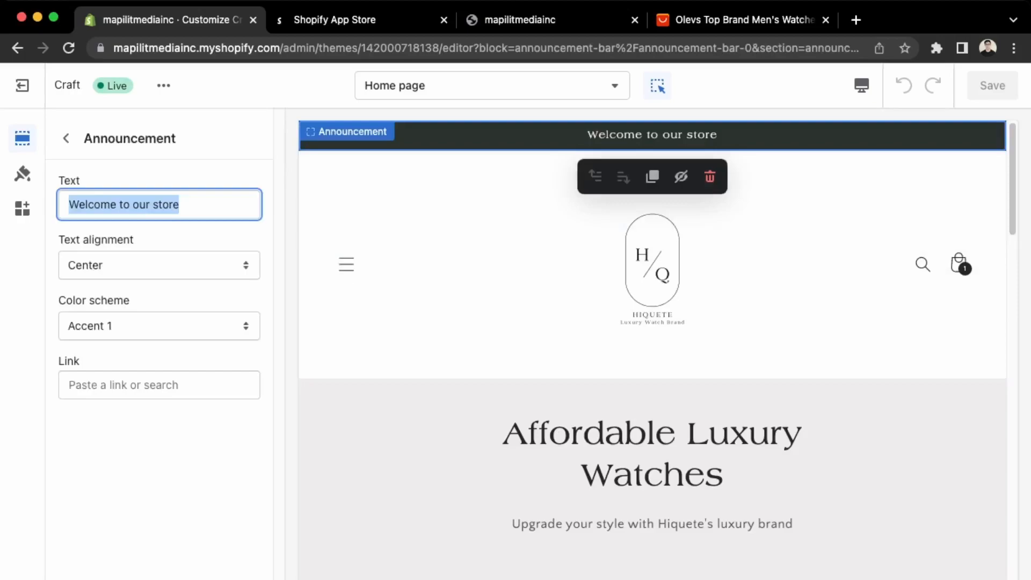
text(Ent)
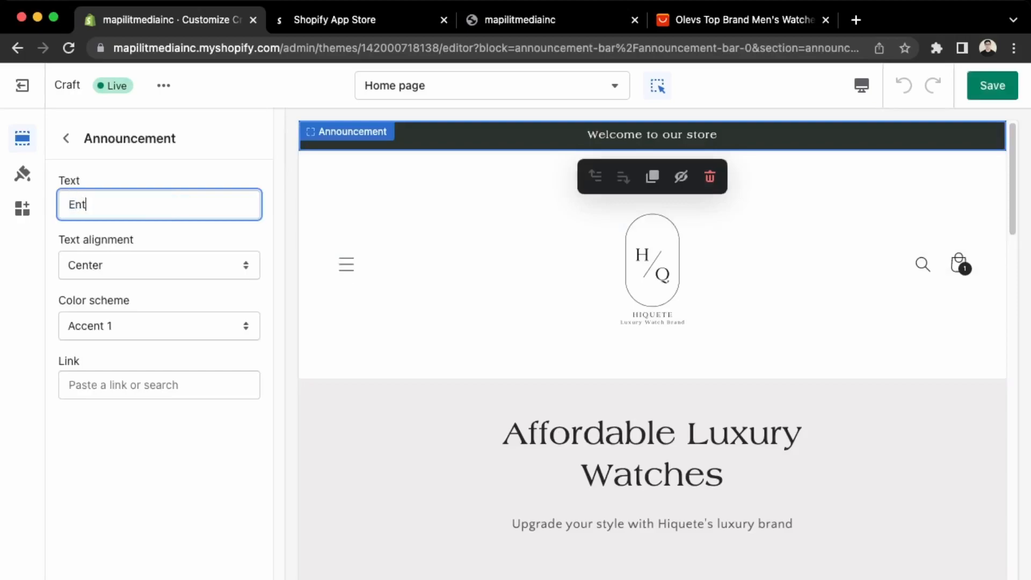
text(er)
key(BackSpace)
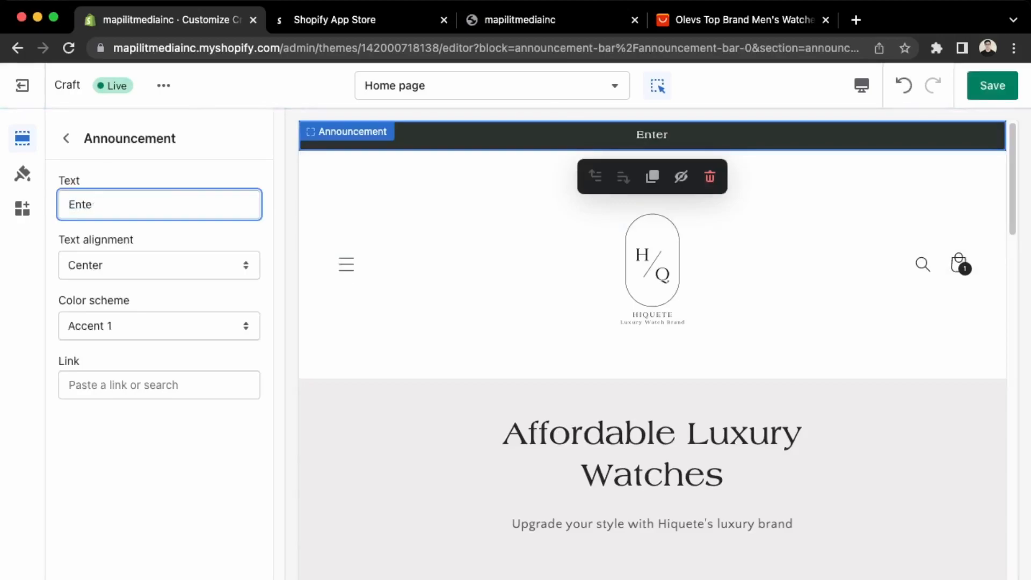
text(Use c)
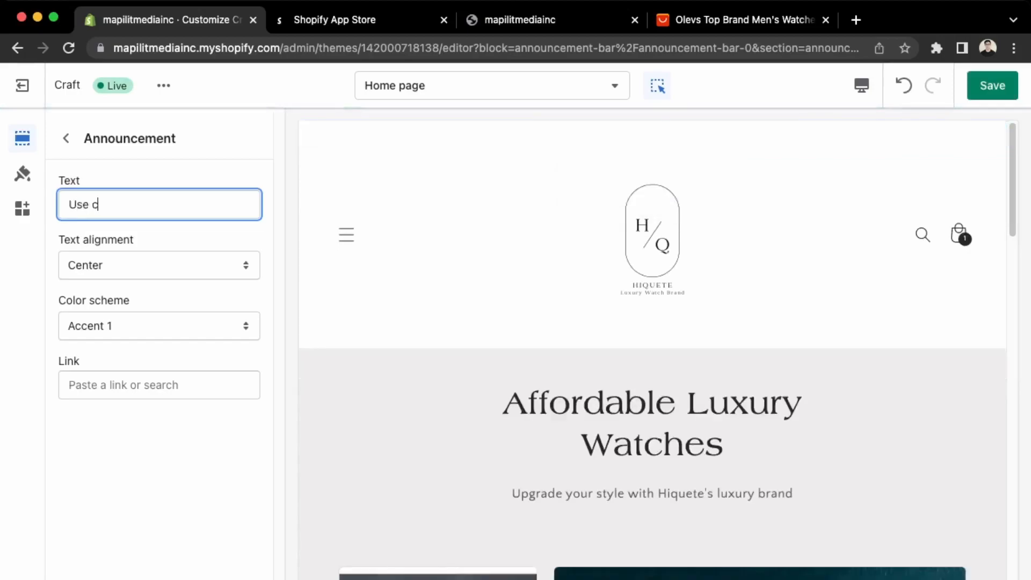
text(ode launch for 10% off)
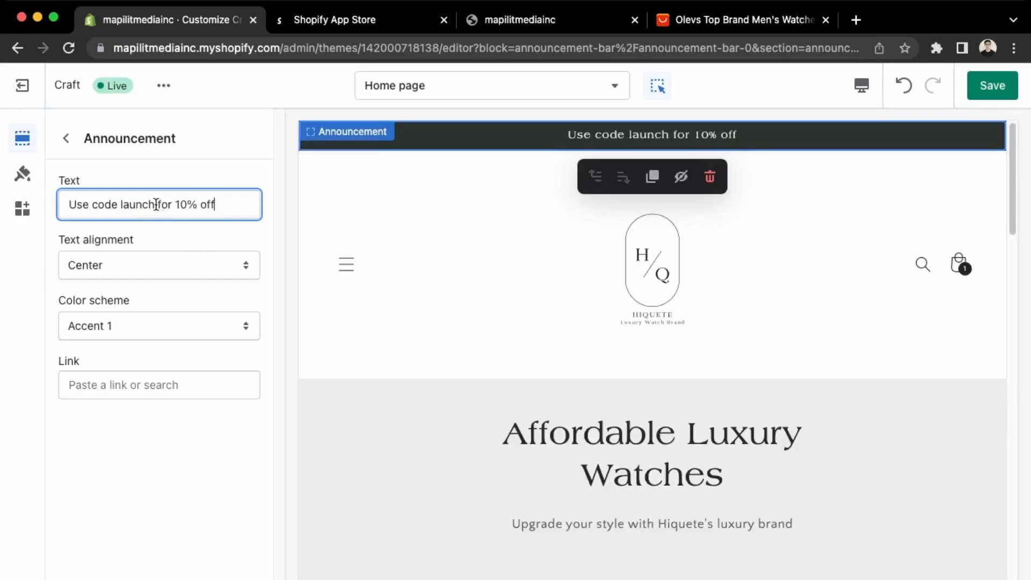
text(10)
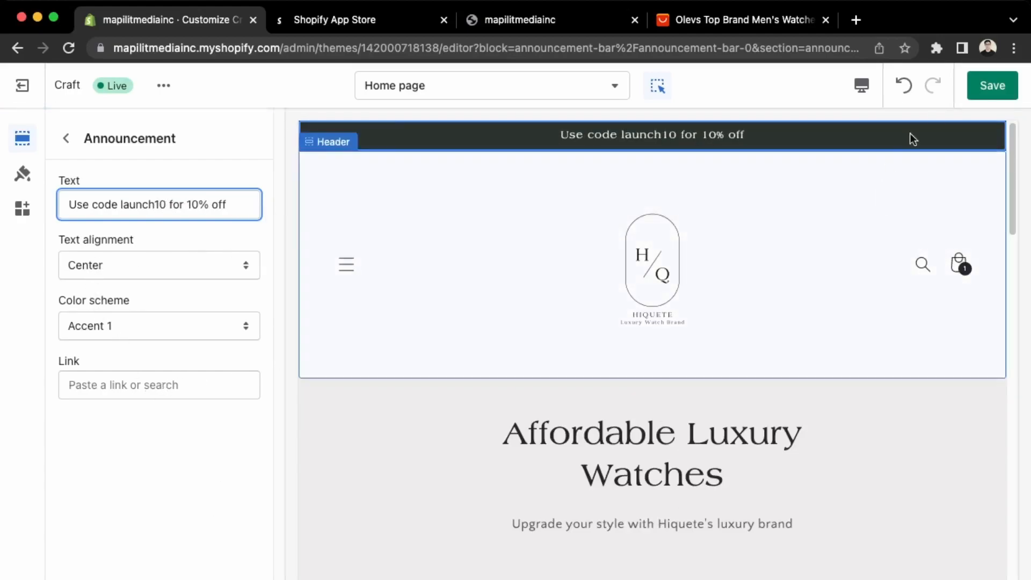
click(991, 87)
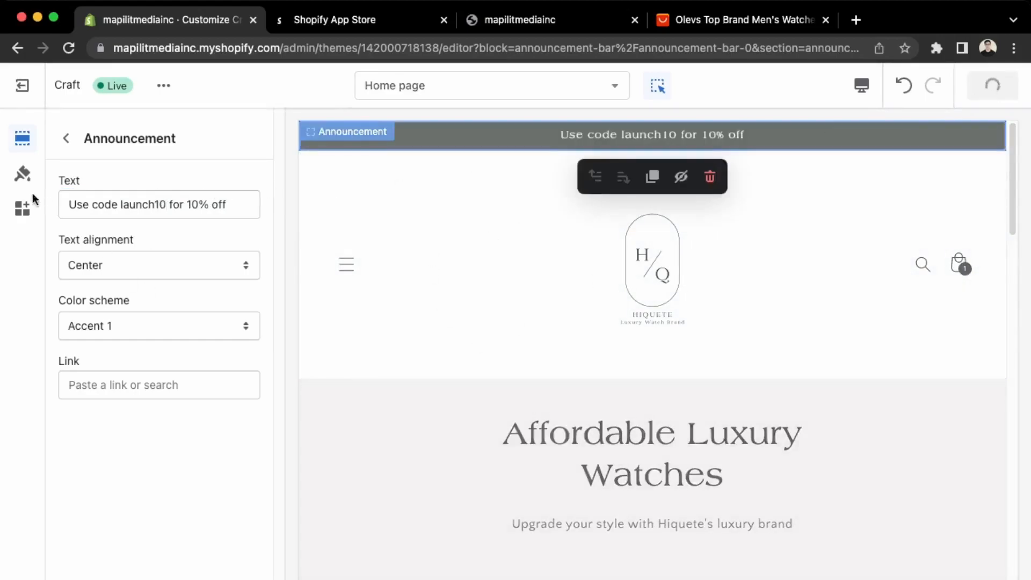
scroll(509, 317, down, 5)
scroll(509, 311, down, 10)
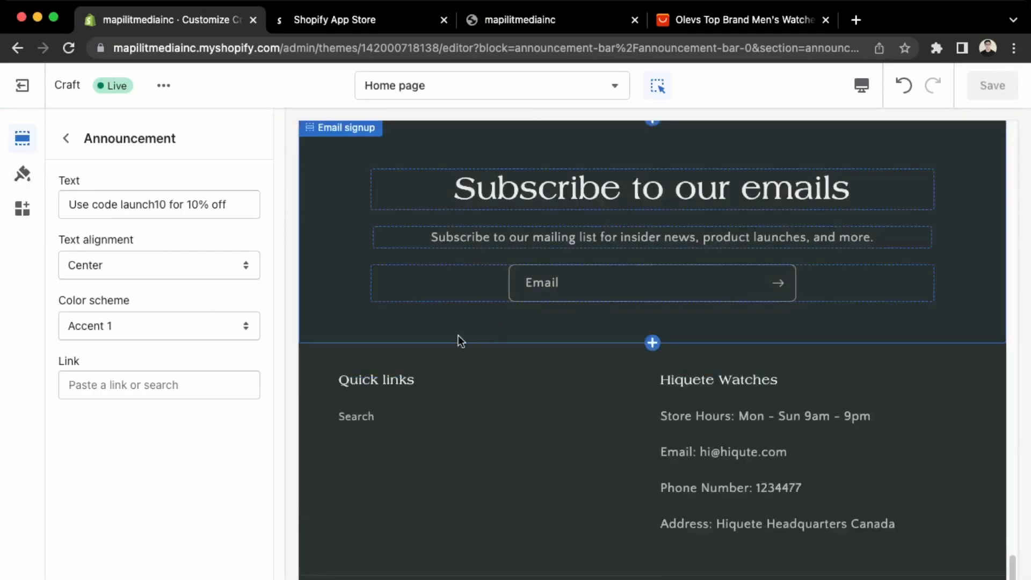
scroll(471, 333, up, 7)
Open the theme-wide settings and look over the colour settings.
click(24, 174)
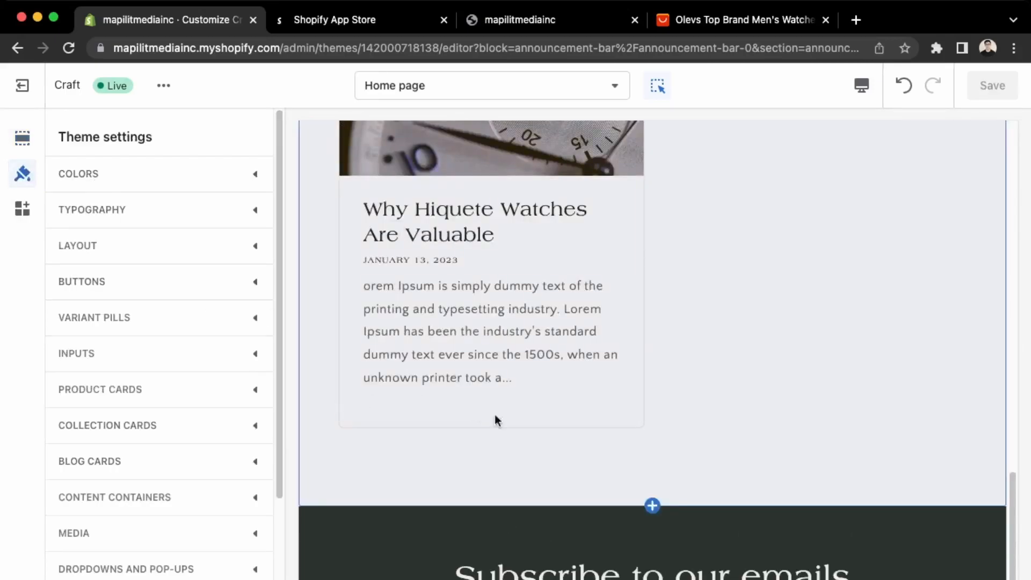
scroll(474, 413, up, 15)
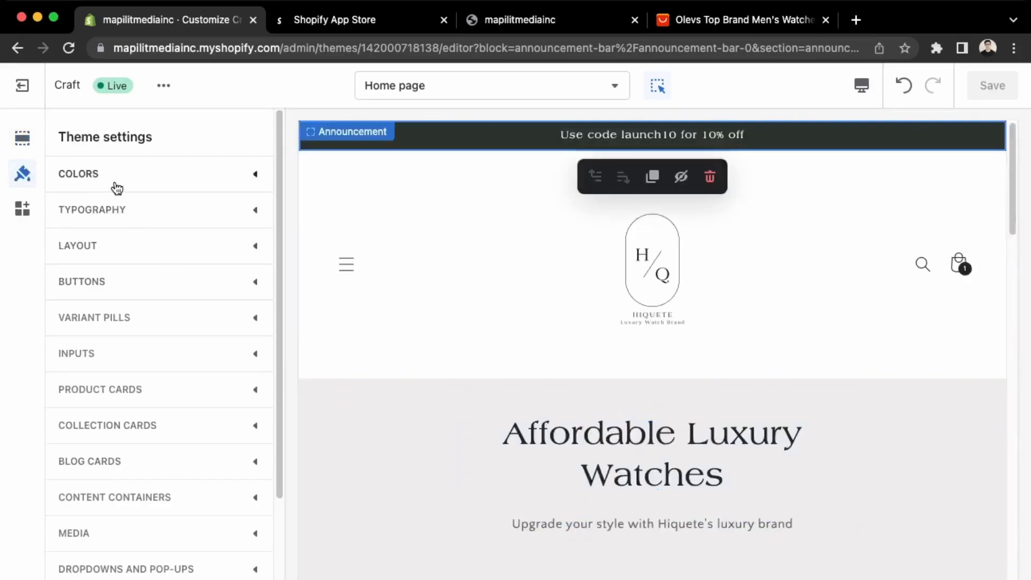
click(116, 185)
scroll(153, 401, down, 7)
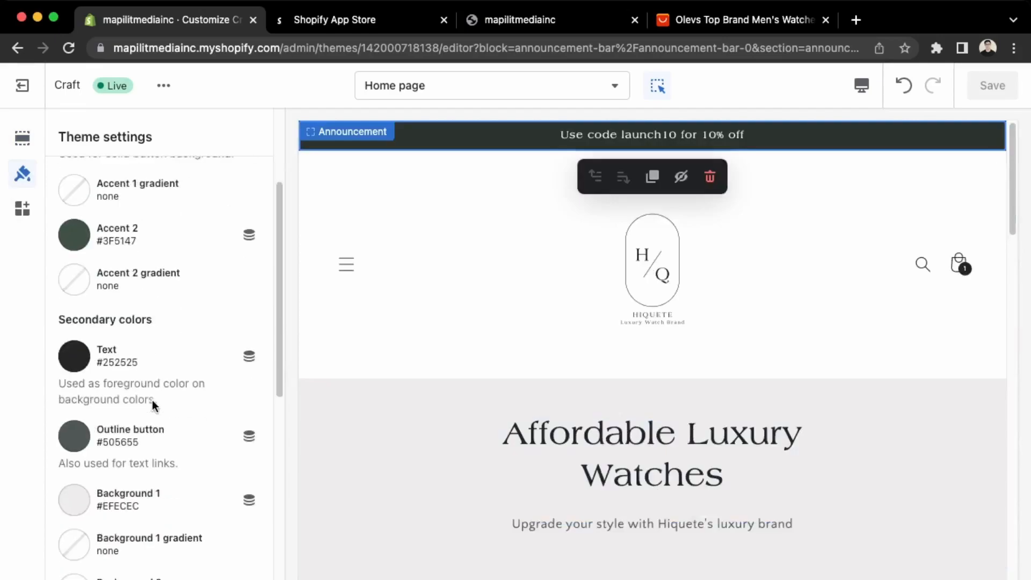
scroll(152, 398, up, 4)
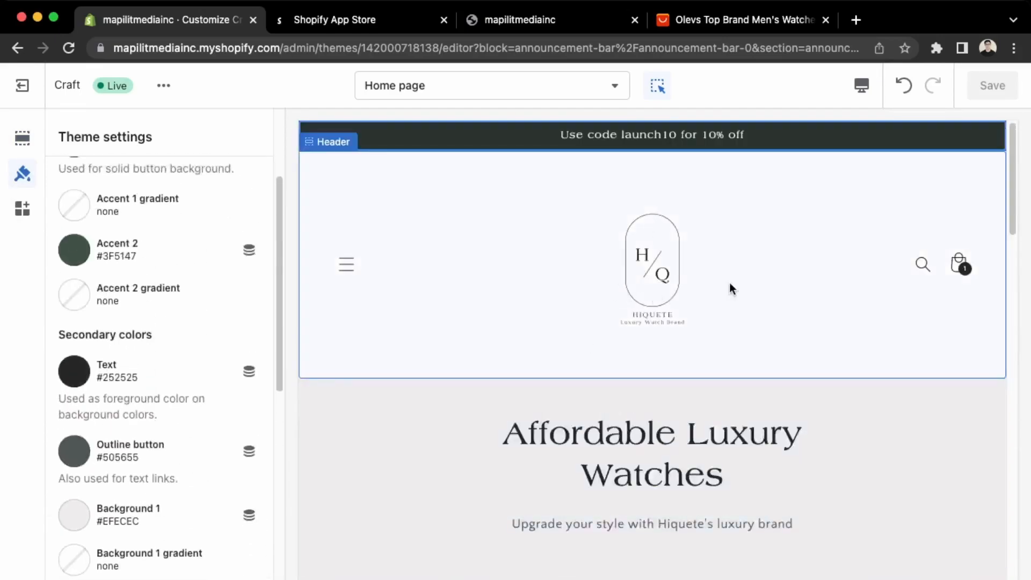
scroll(126, 325, down, 6)
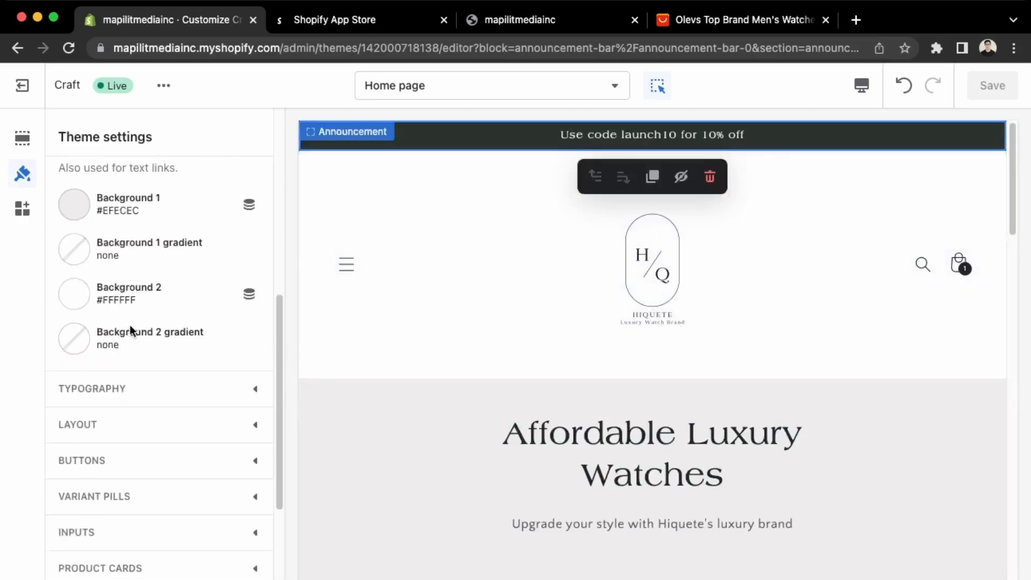
Look over the theme's typography and layout settings.
click(133, 388)
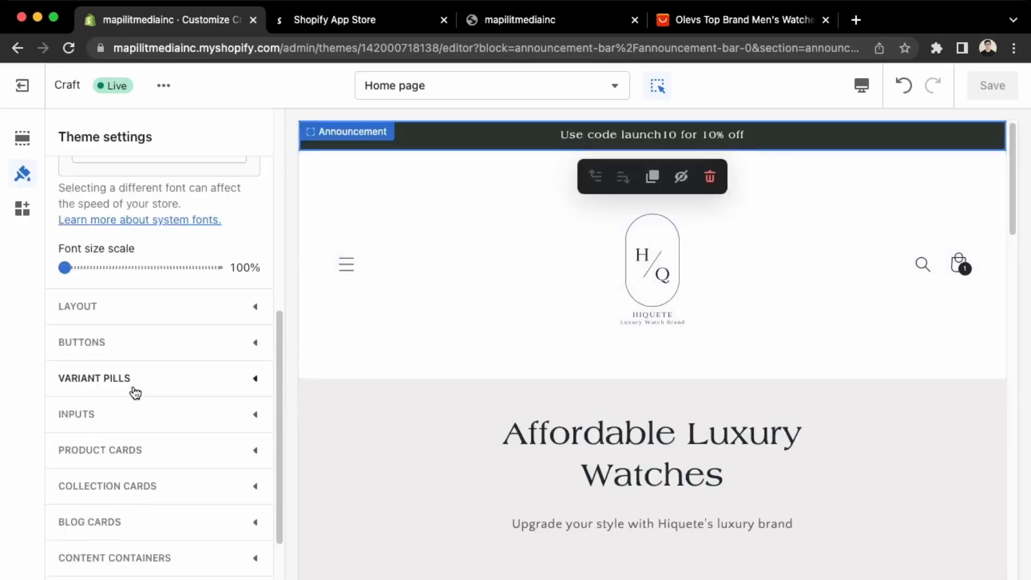
scroll(136, 394, up, 4)
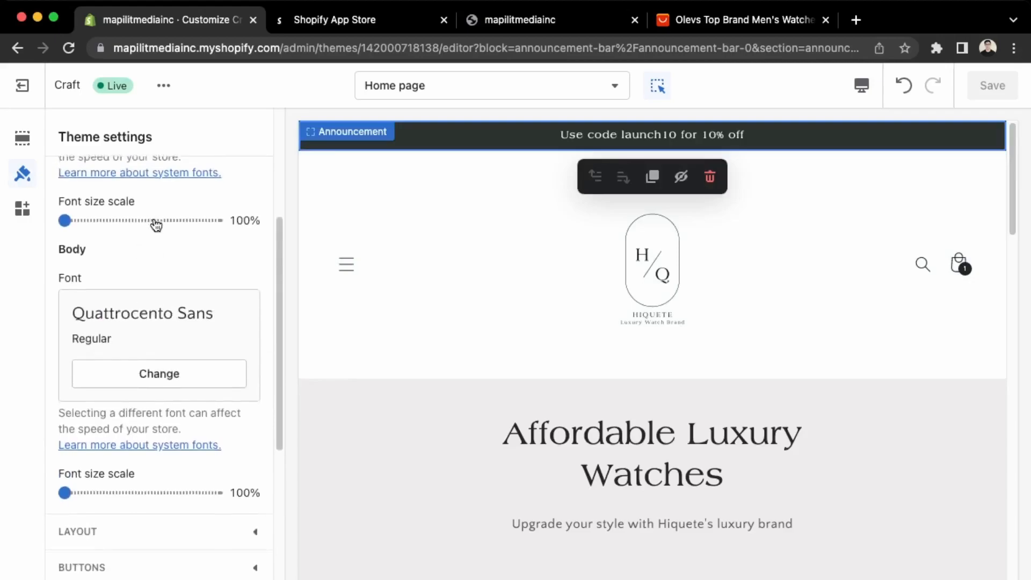
scroll(153, 242, down, 7)
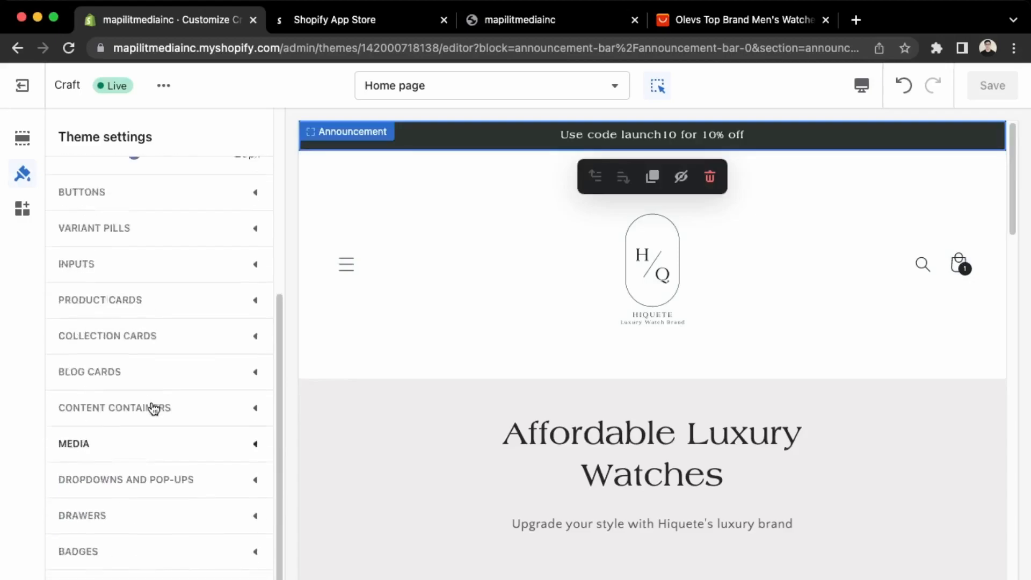
scroll(154, 409, up, 6)
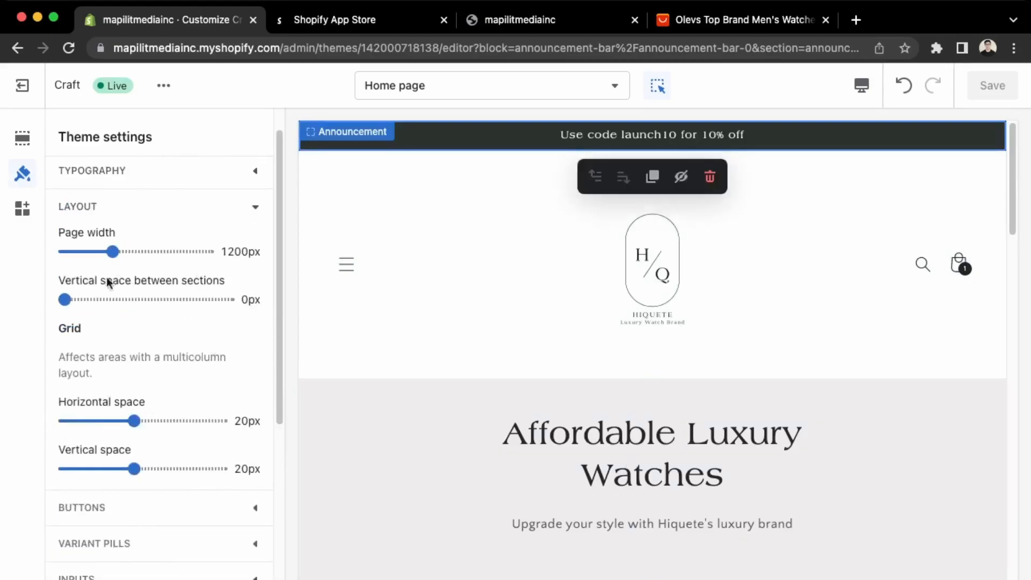
scroll(511, 515, down, 2)
scroll(198, 465, down, 2)
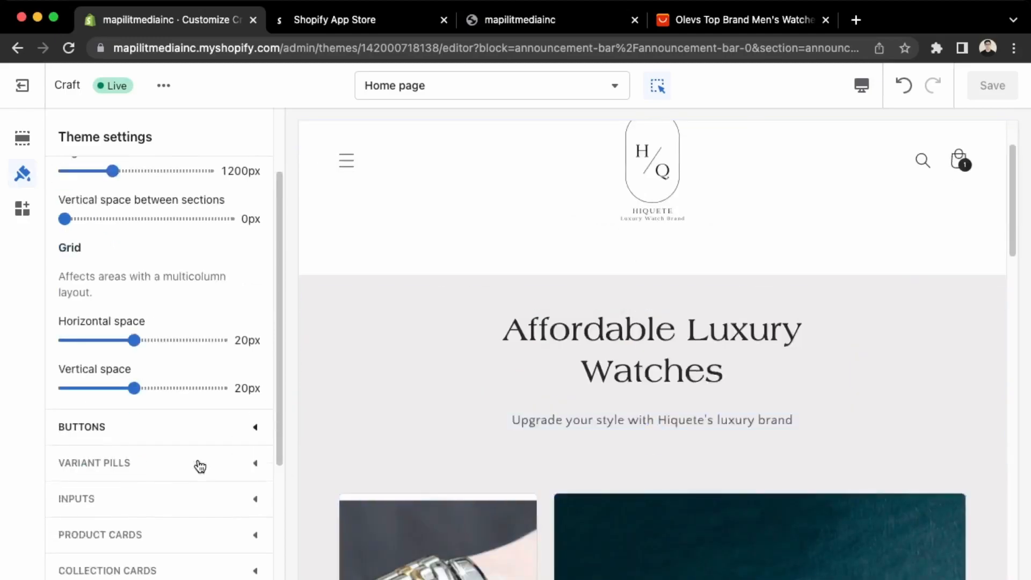
Review the button, variant pill and input field style settings.
click(177, 439)
scroll(176, 436, down, 3)
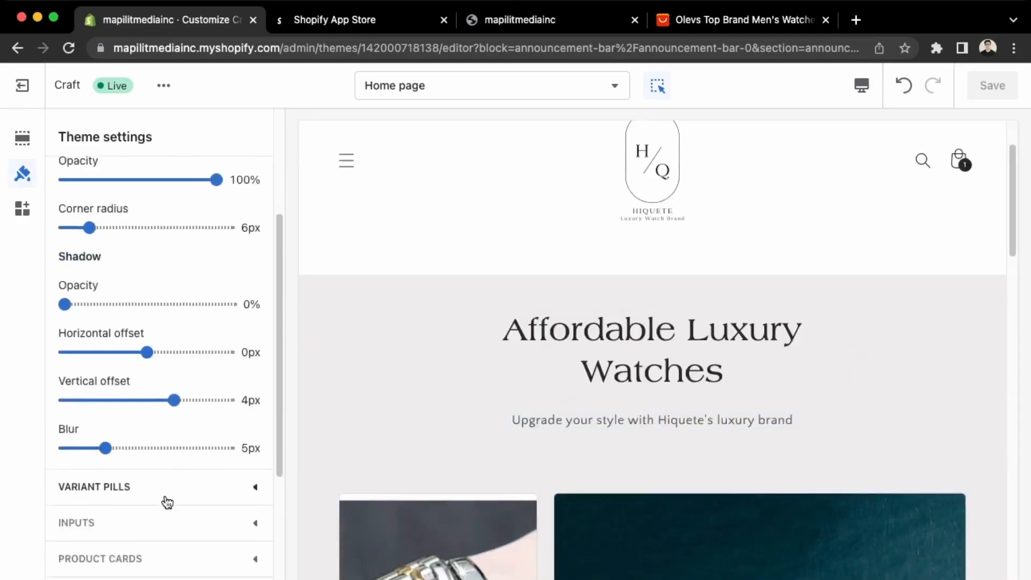
click(167, 502)
scroll(166, 495, down, 3)
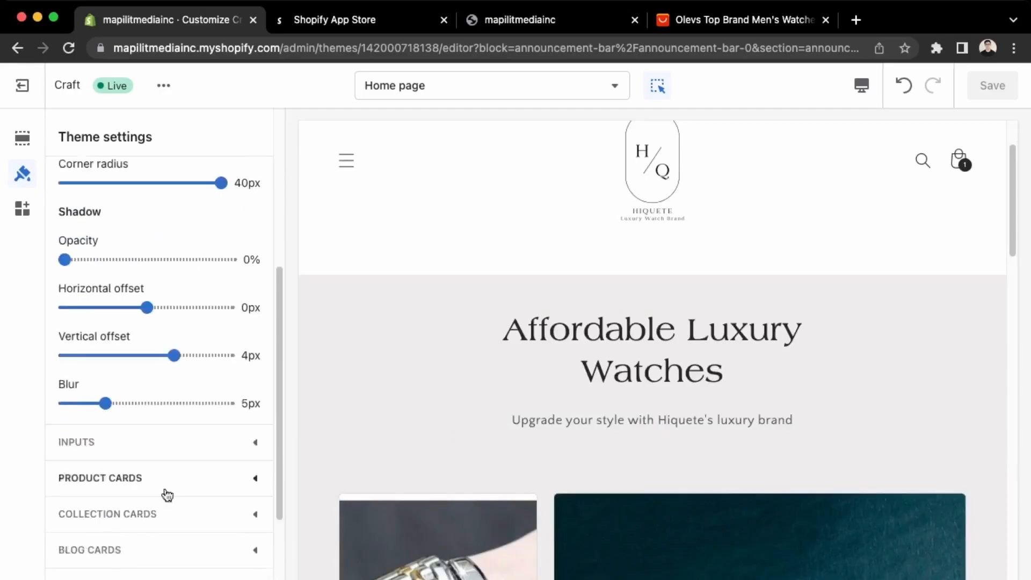
click(167, 455)
scroll(172, 430, up, 5)
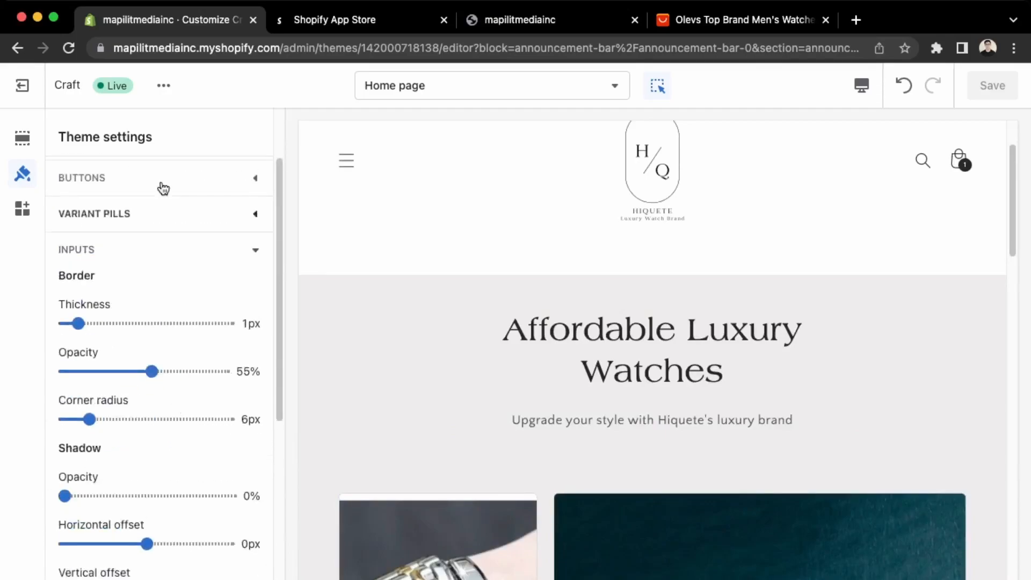
scroll(687, 429, down, 10)
scroll(686, 427, down, 15)
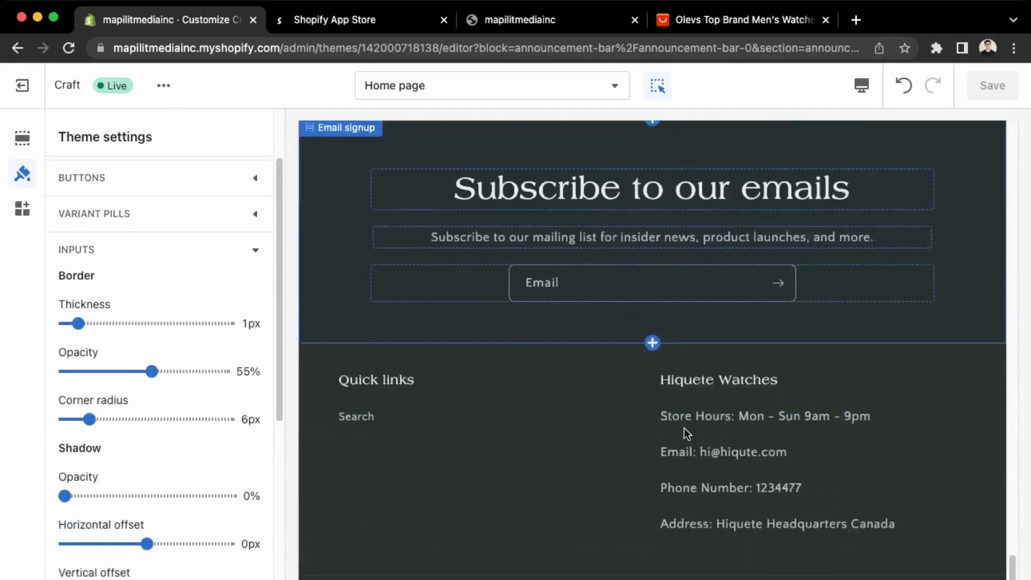
scroll(117, 458, down, 4)
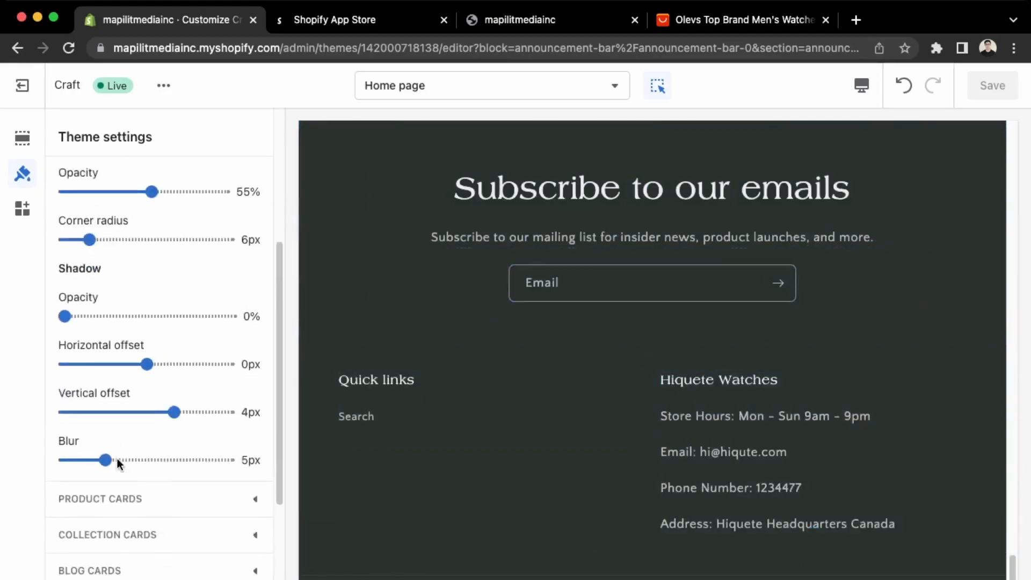
Check the product card styles, then select the Watches tile in the home page collage.
click(118, 504)
scroll(757, 424, up, 20)
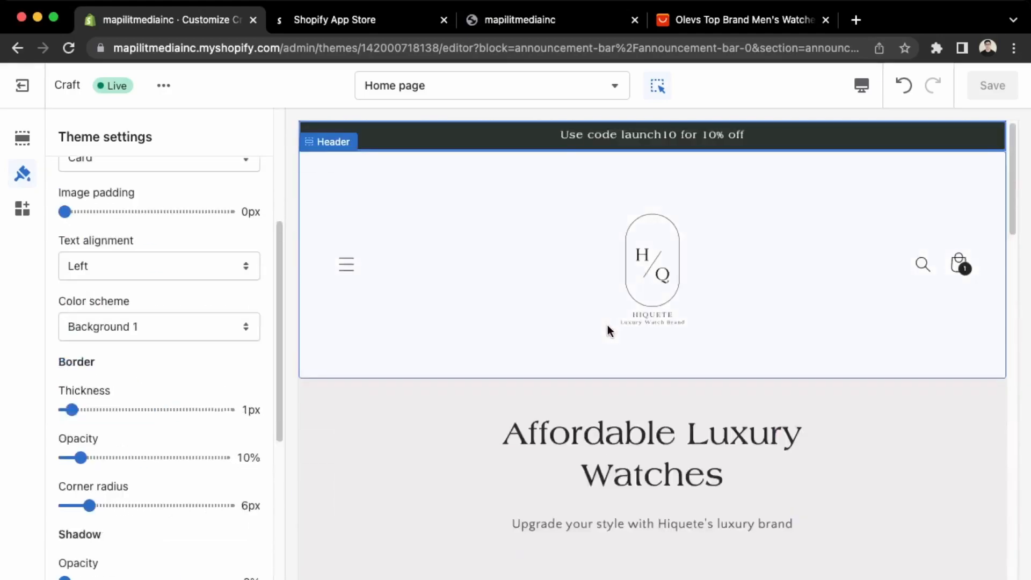
scroll(606, 527, down, 5)
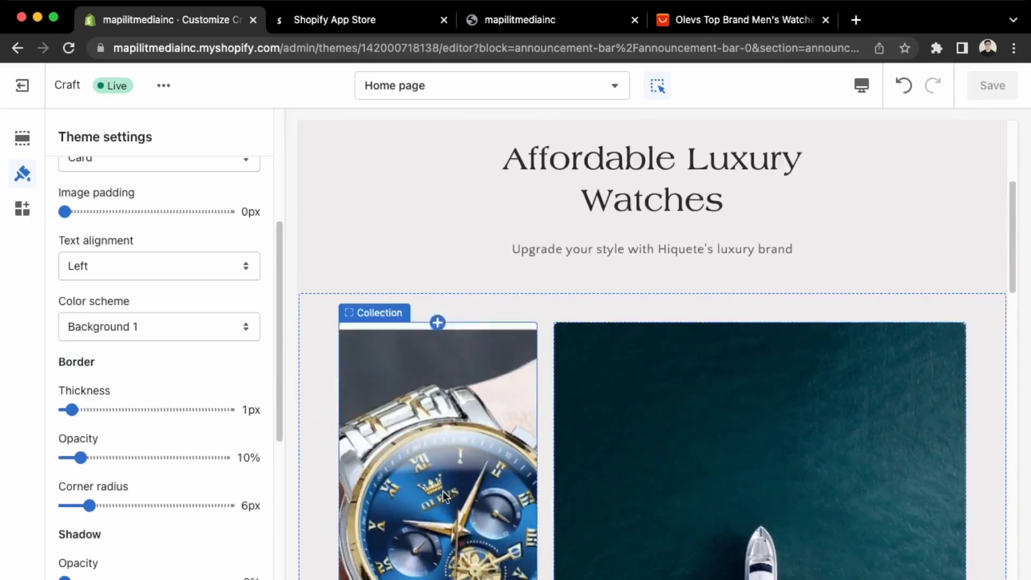
click(442, 491)
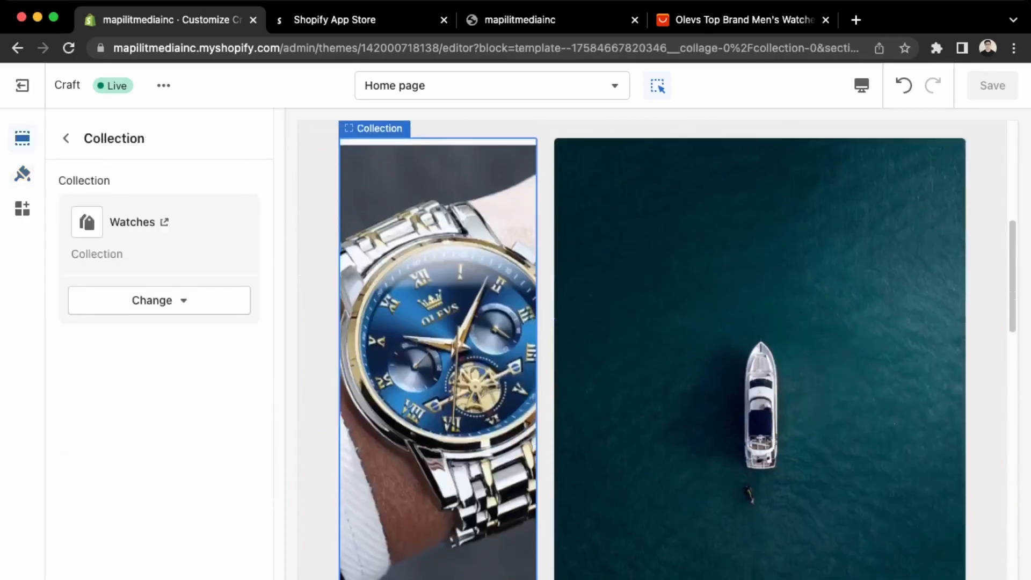
Open the Watches Default collection template and select its Product grid (16 per page, 4 columns).
click(442, 491)
scroll(651, 517, down, 4)
scroll(652, 517, up, 3)
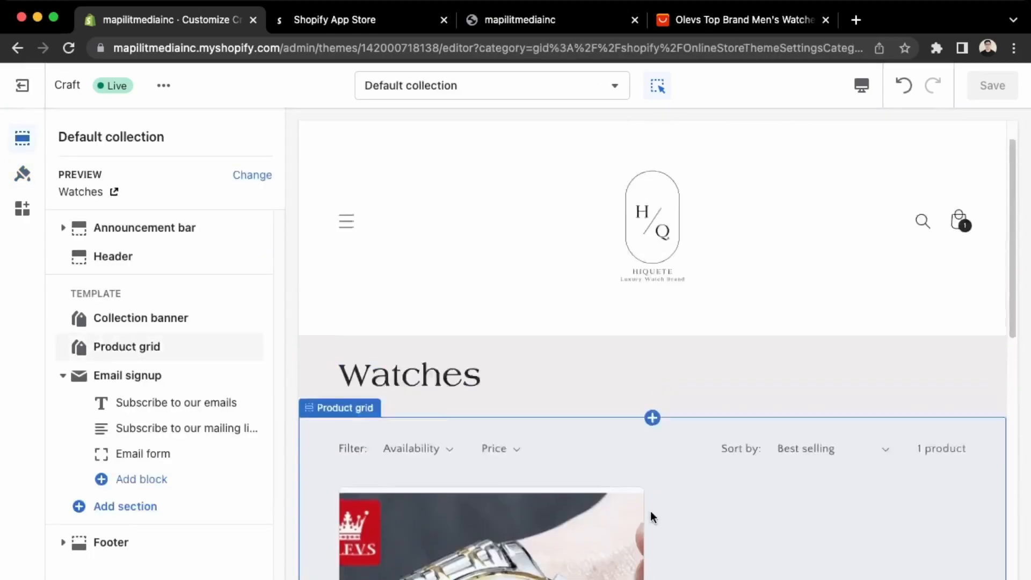
scroll(537, 467, up, 2)
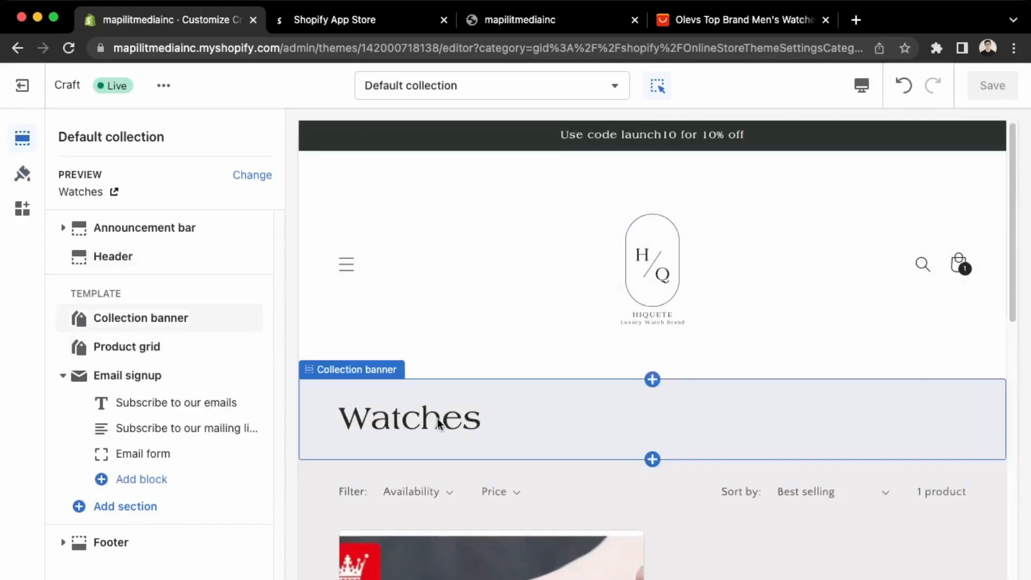
scroll(610, 478, down, 15)
scroll(610, 476, up, 15)
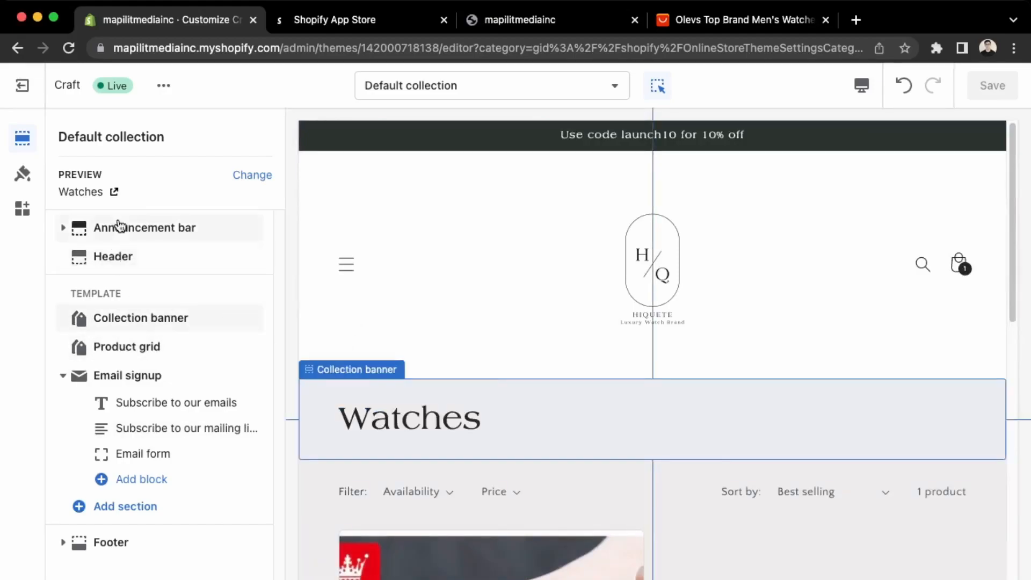
mouse_move(185, 388)
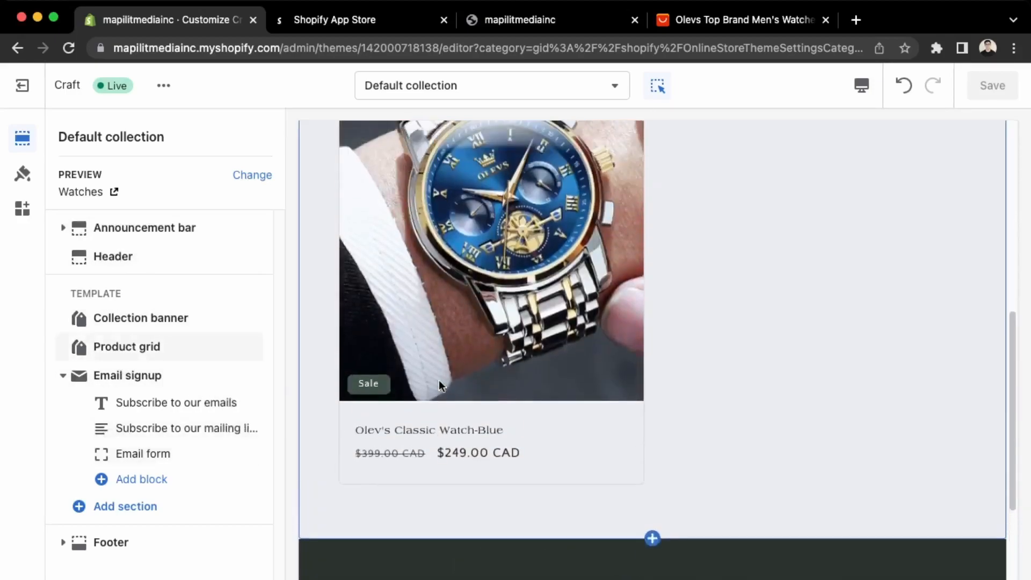
click(127, 347)
Switch the editor to the Default product template, previewing Olev's Classic Watch-Blue, and scroll its sections.
click(559, 93)
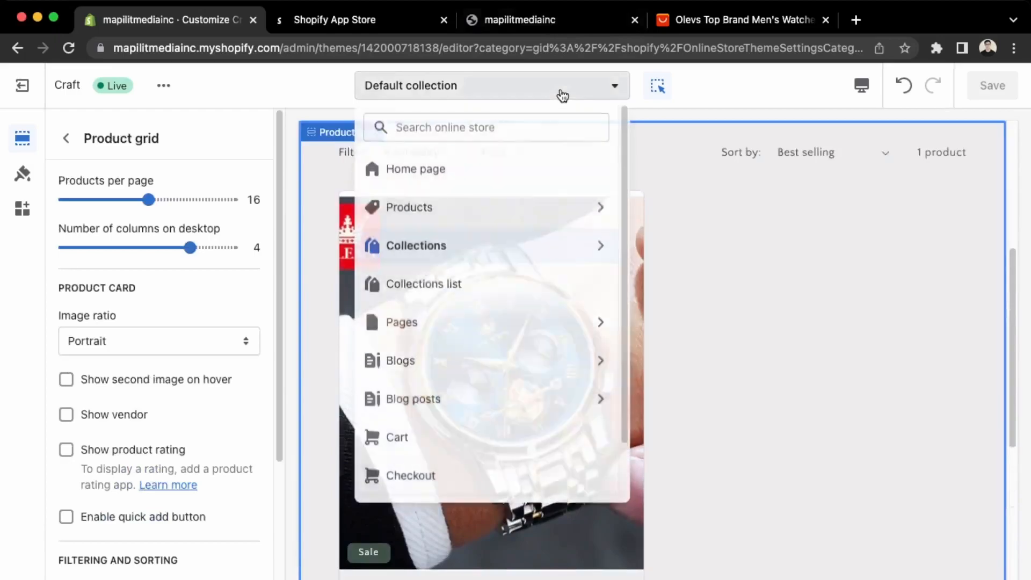
click(532, 204)
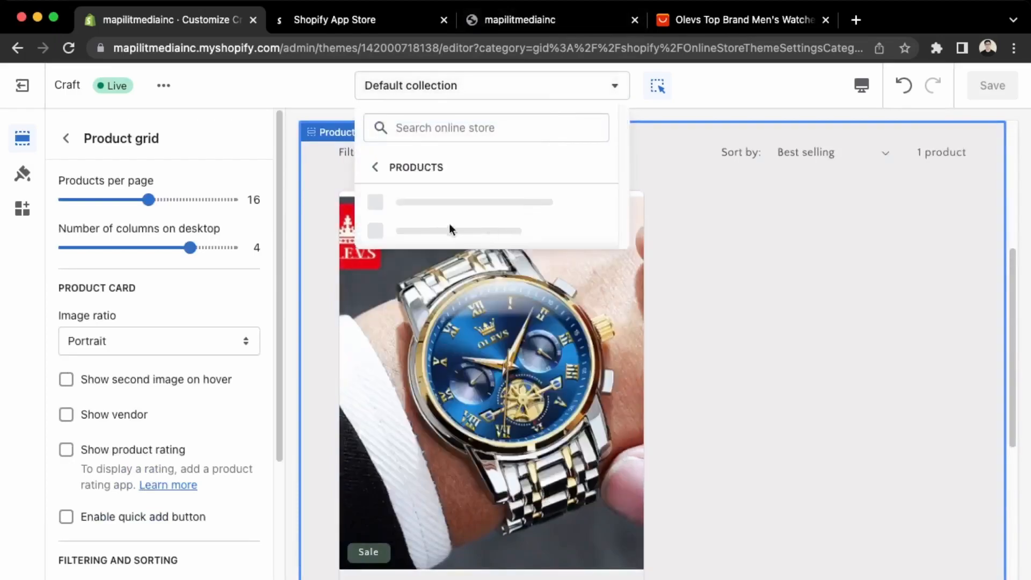
click(499, 204)
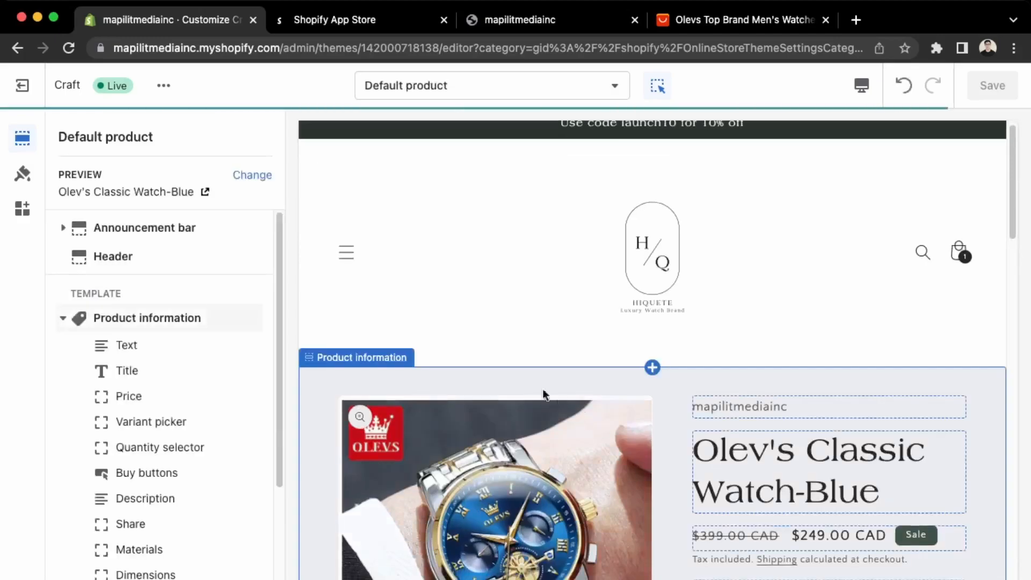
scroll(452, 360, down, 3)
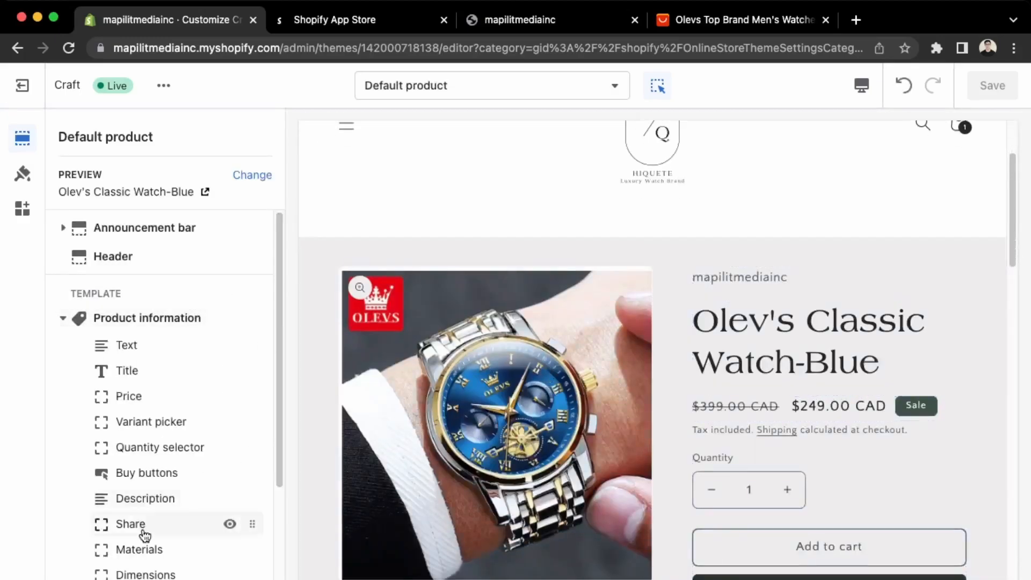
scroll(662, 479, down, 3)
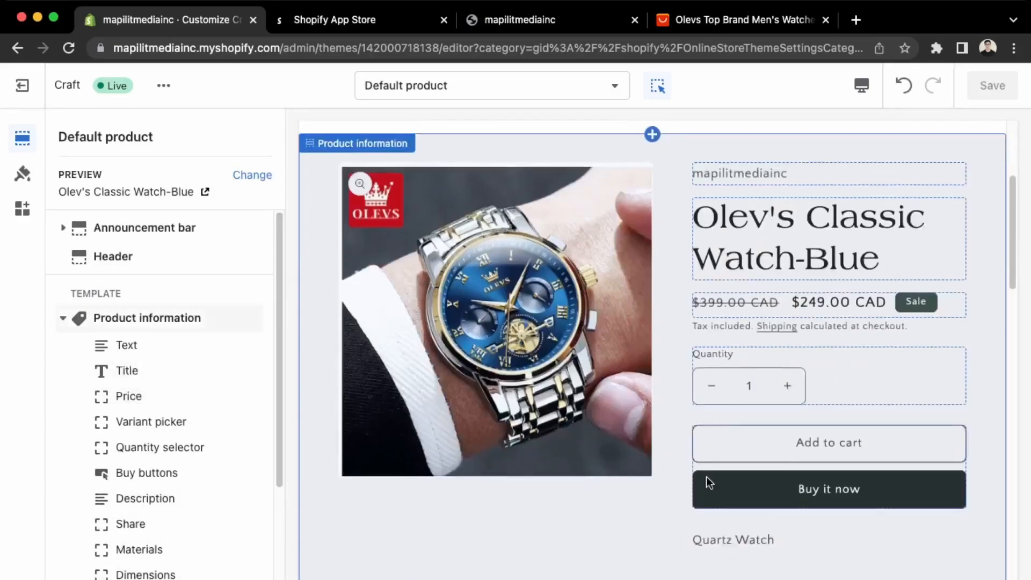
scroll(126, 572, down, 1)
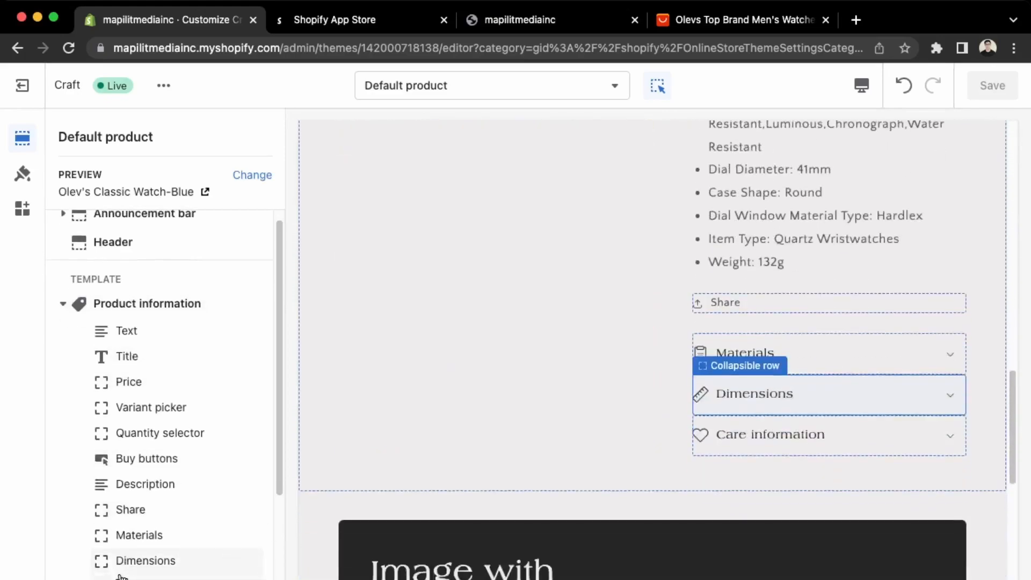
Hide the Dimensions and Materials rows and the Image with text section on the product page.
click(230, 560)
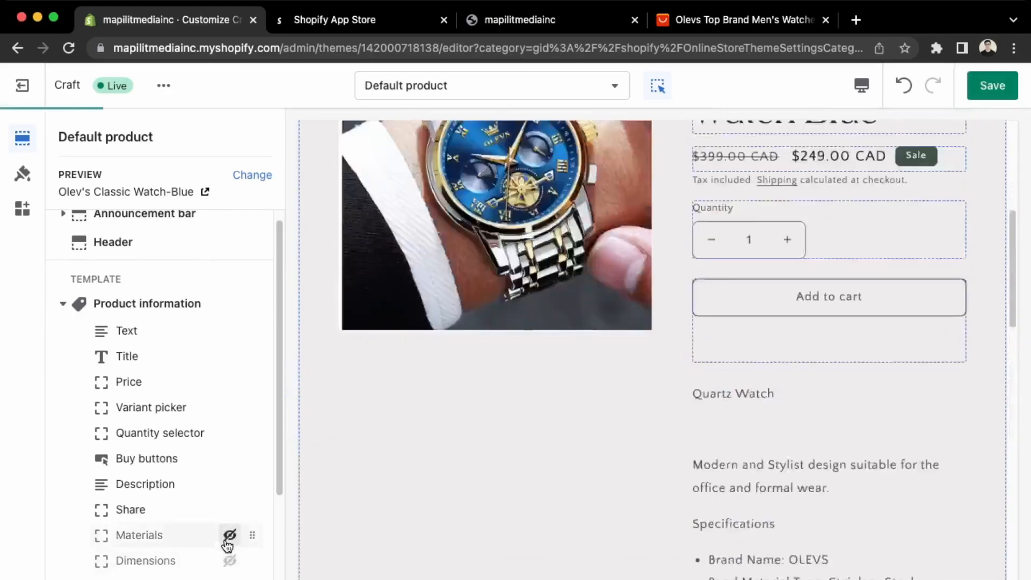
click(229, 536)
scroll(885, 543, down, 5)
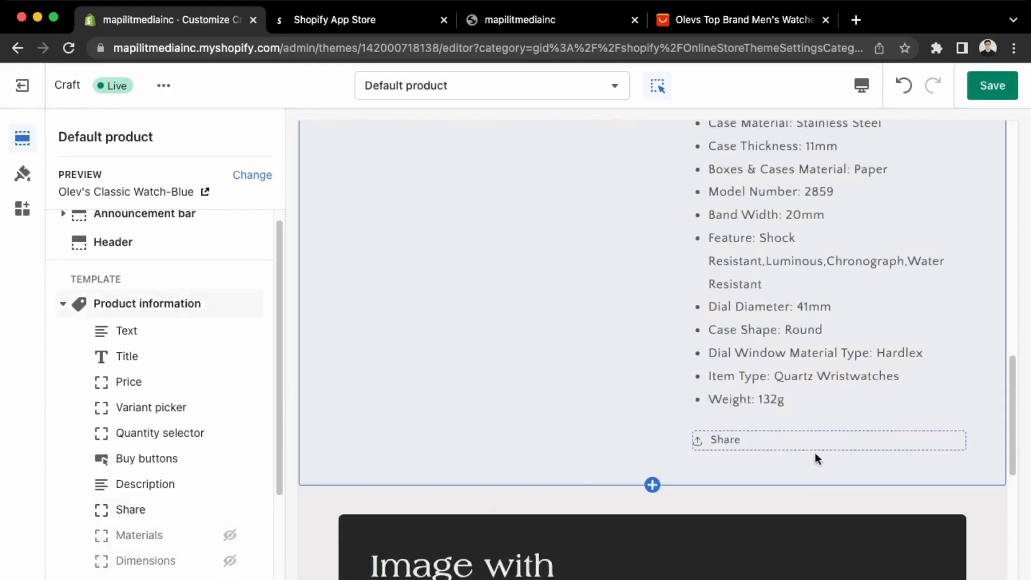
scroll(150, 571, down, 3)
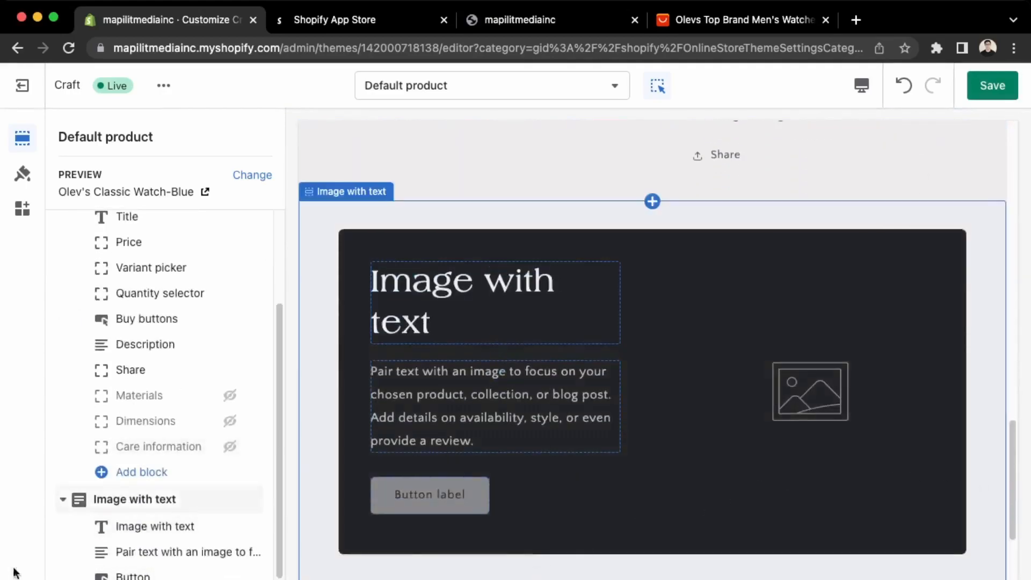
mouse_move(231, 503)
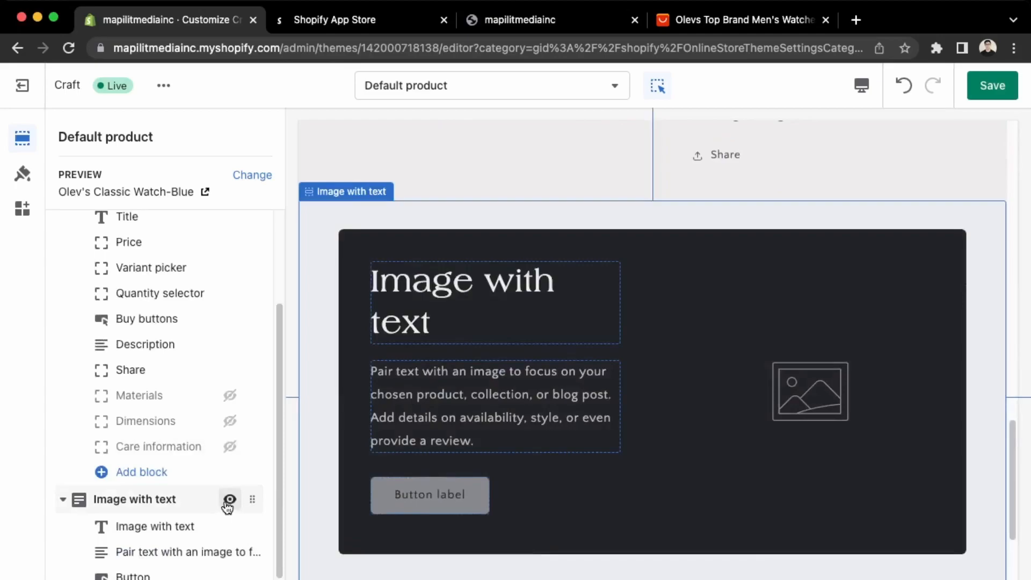
click(229, 500)
scroll(226, 515, down, 3)
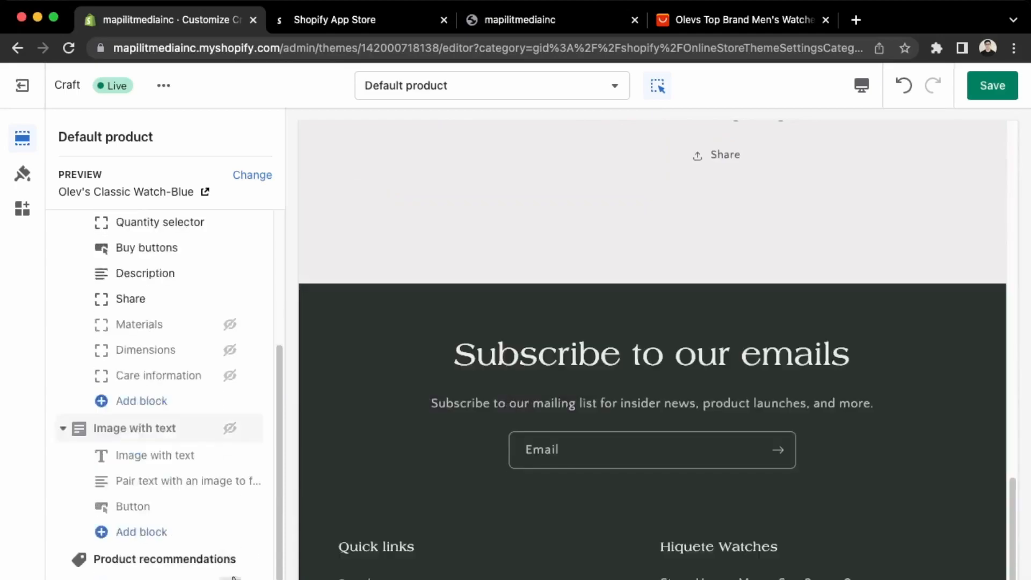
Hide the Product recommendations and Email signup sections on the product page.
scroll(736, 358, up, 5)
mouse_move(214, 569)
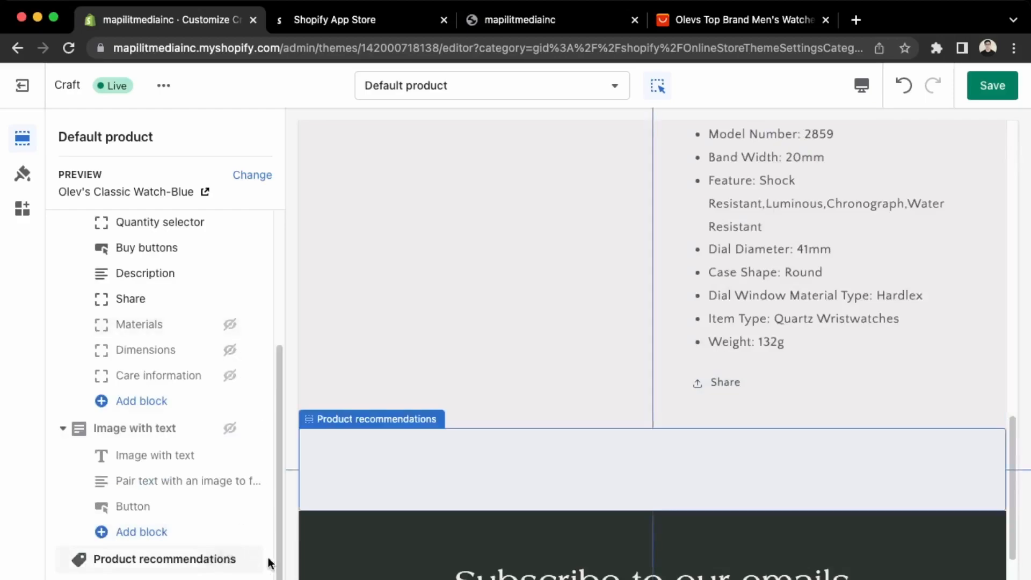
click(230, 561)
scroll(229, 564, down, 1)
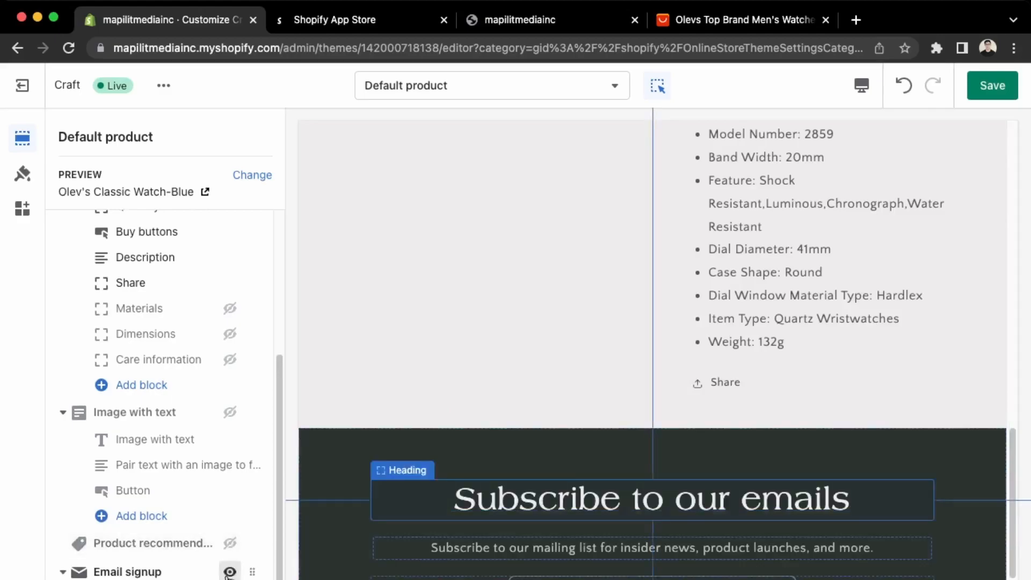
scroll(569, 449, up, 5)
scroll(436, 340, up, 10)
scroll(397, 360, down, 2)
scroll(211, 560, down, 2)
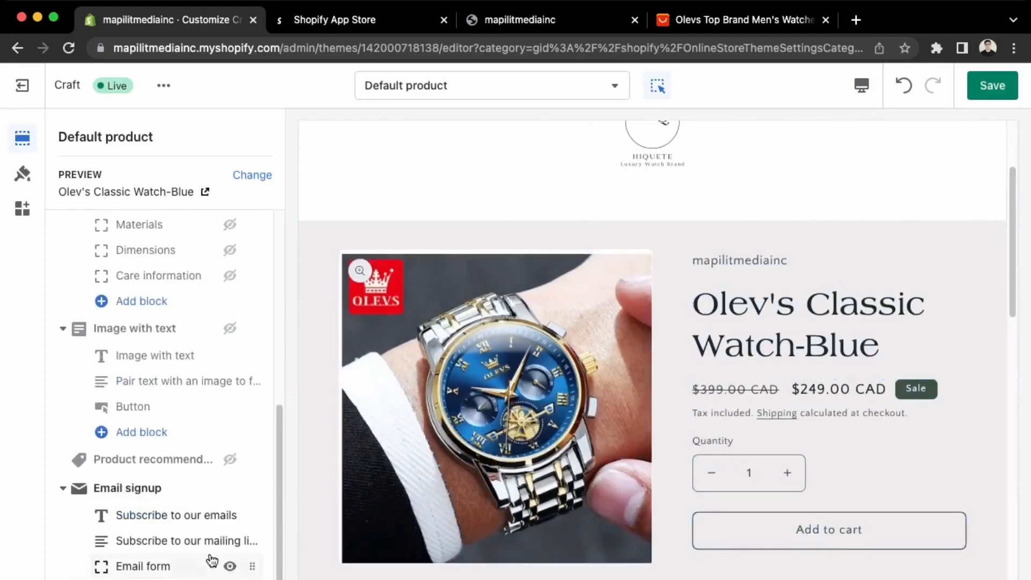
scroll(211, 559, up, 4)
scroll(242, 495, down, 3)
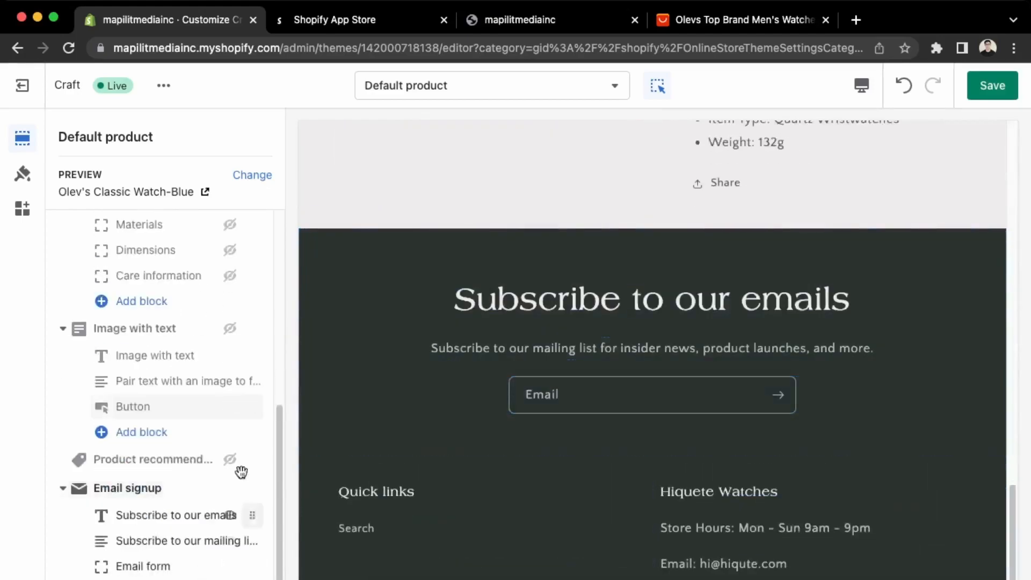
click(230, 491)
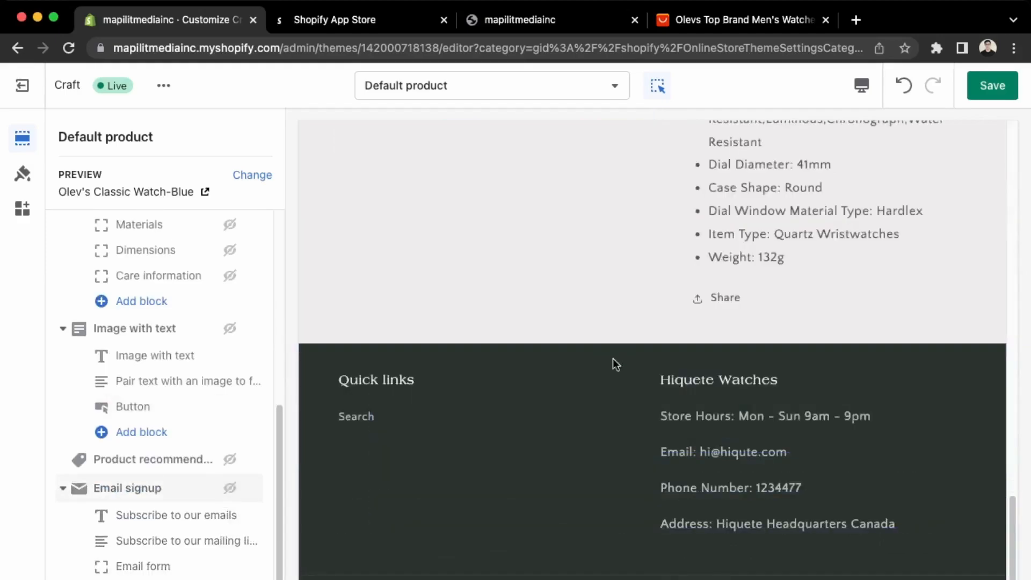
Save the Default product template changes.
scroll(560, 469, up, 15)
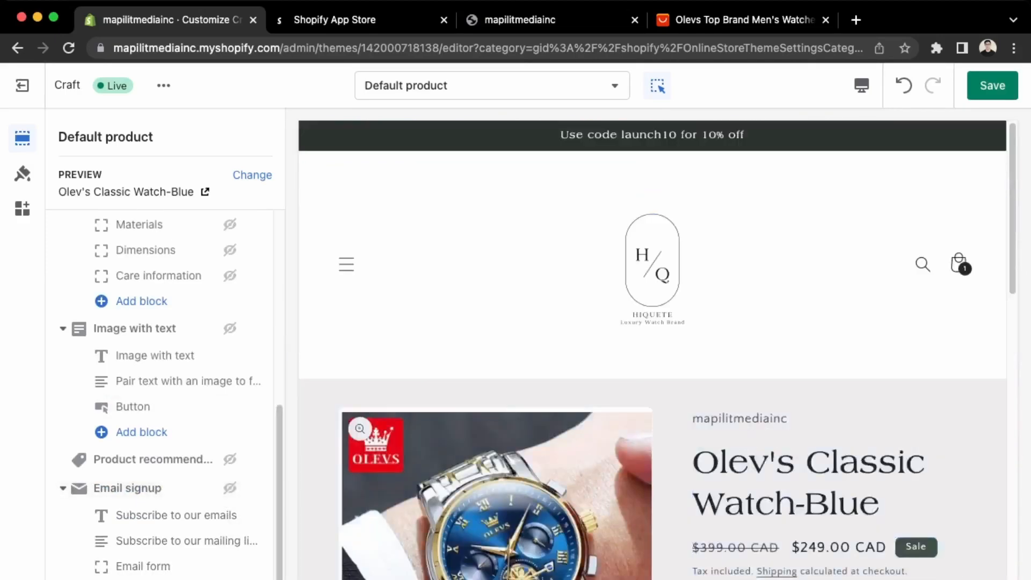
scroll(153, 573, up, 6)
scroll(547, 466, up, 3)
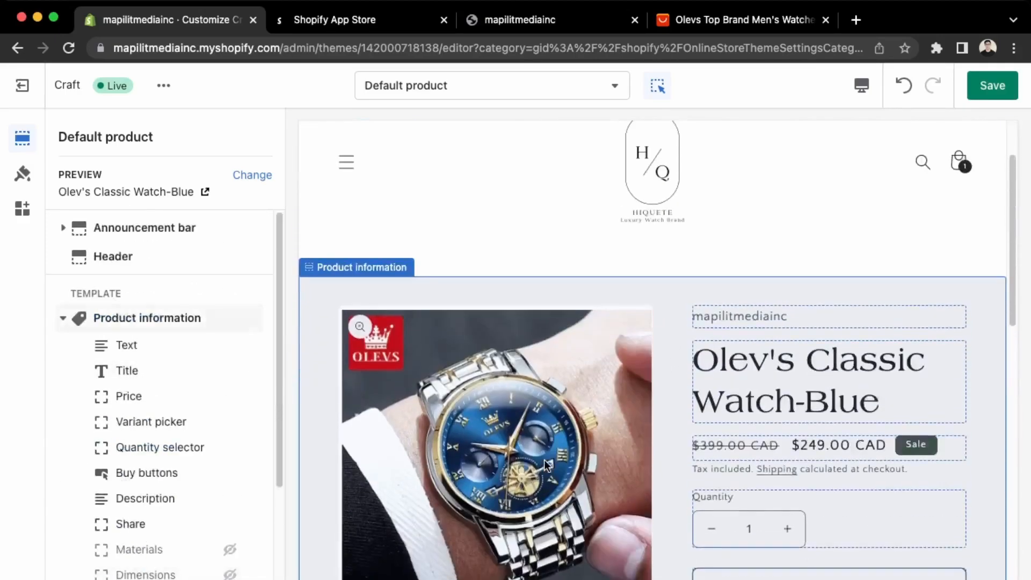
click(991, 87)
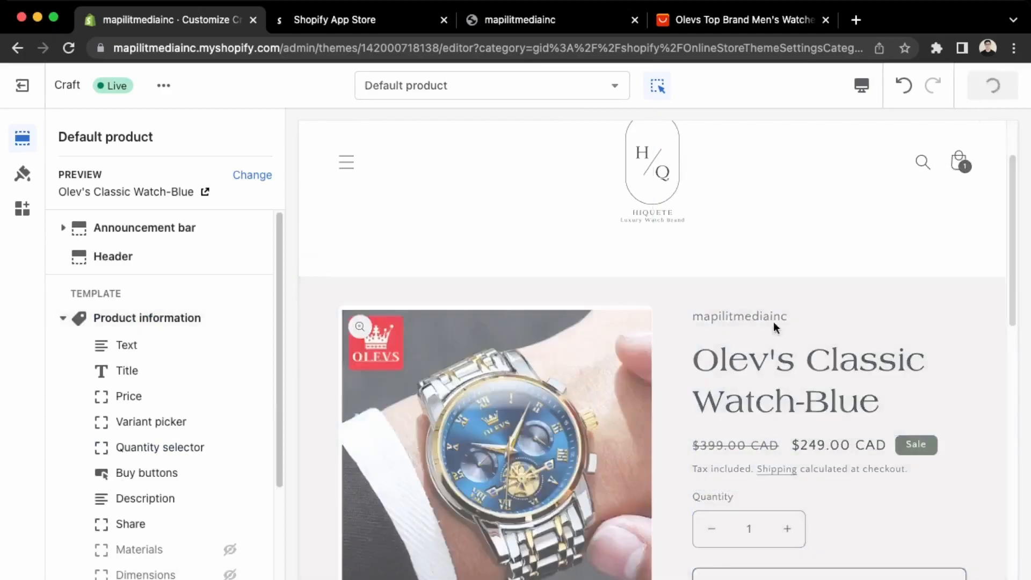
scroll(569, 450, down, 6)
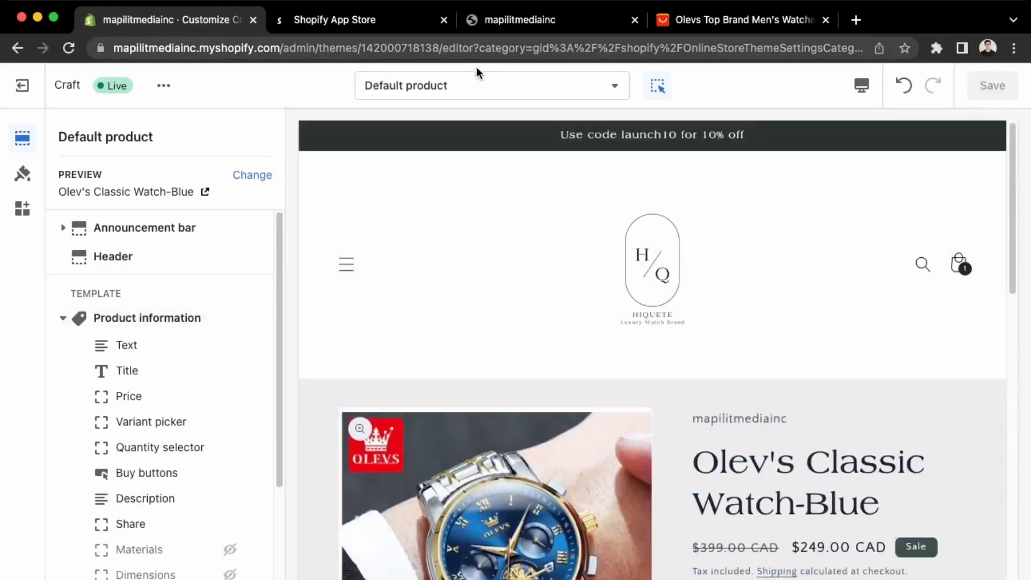
Switch the theme editor to the Cart template.
click(478, 93)
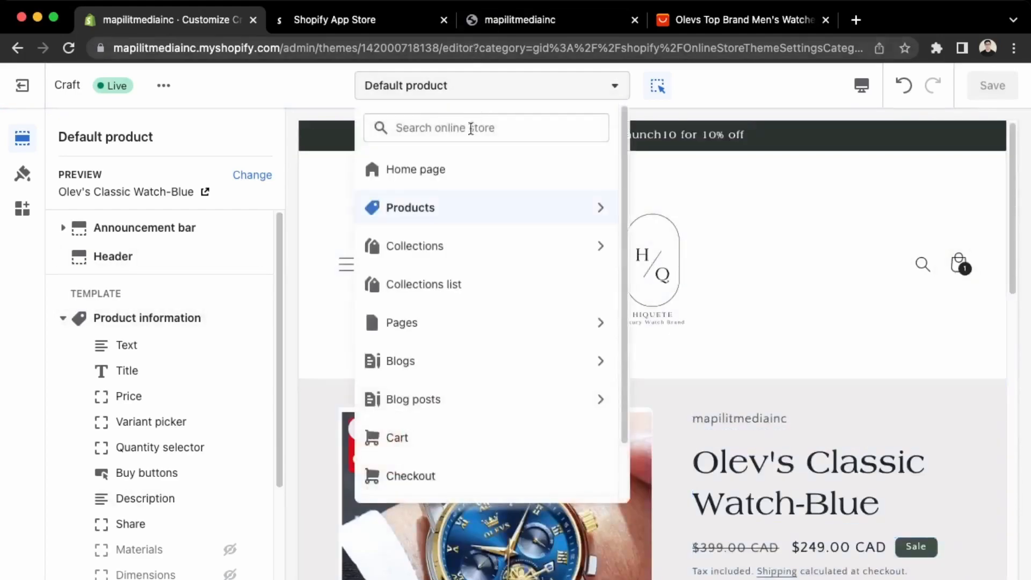
click(459, 447)
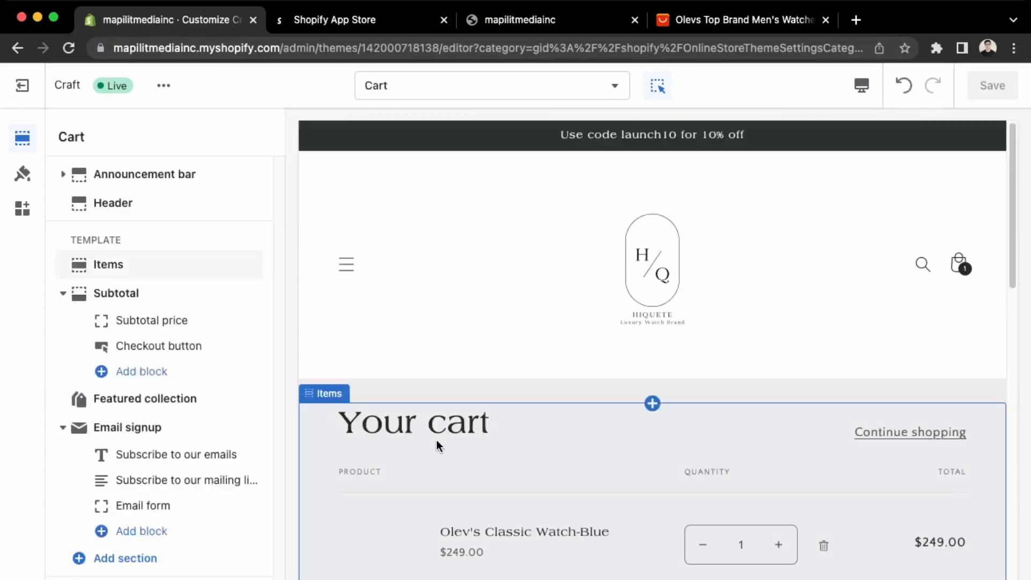
scroll(436, 440, down, 5)
scroll(493, 521, down, 3)
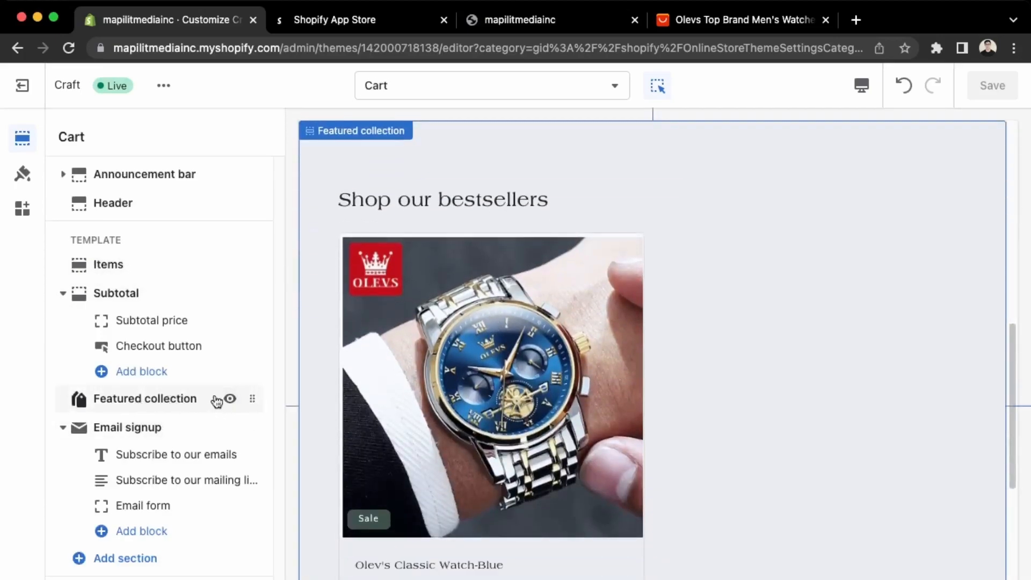
Remove the Featured collection section and hide the Email signup section on the Cart page.
click(161, 404)
scroll(163, 406, down, 5)
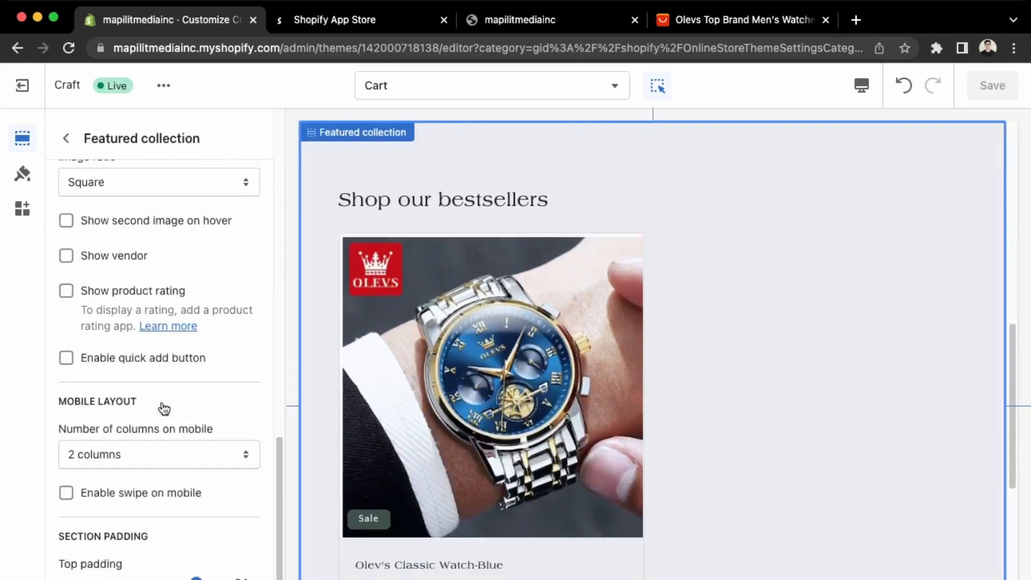
scroll(164, 410, down, 1)
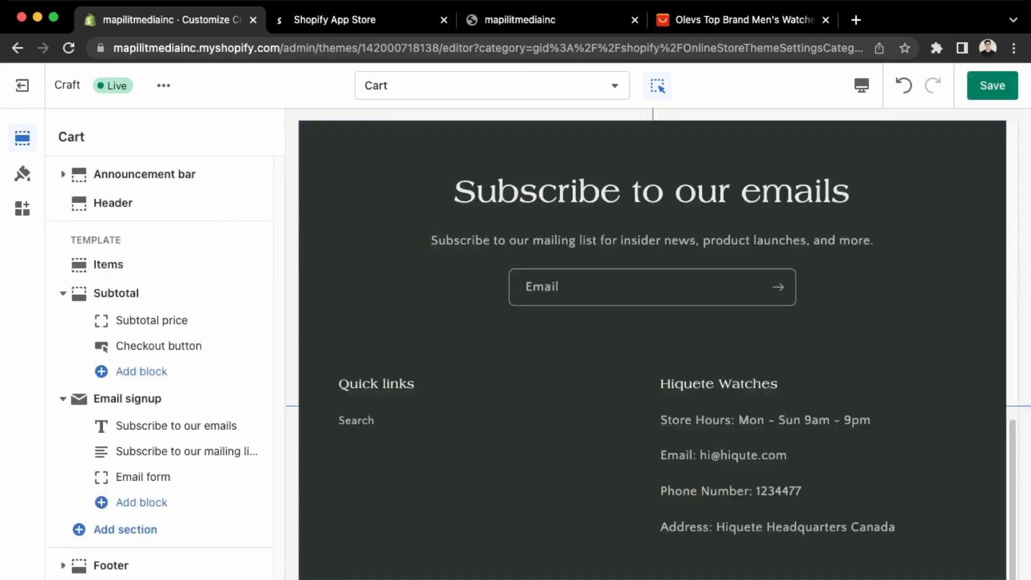
scroll(552, 433, up, 10)
scroll(553, 433, down, 4)
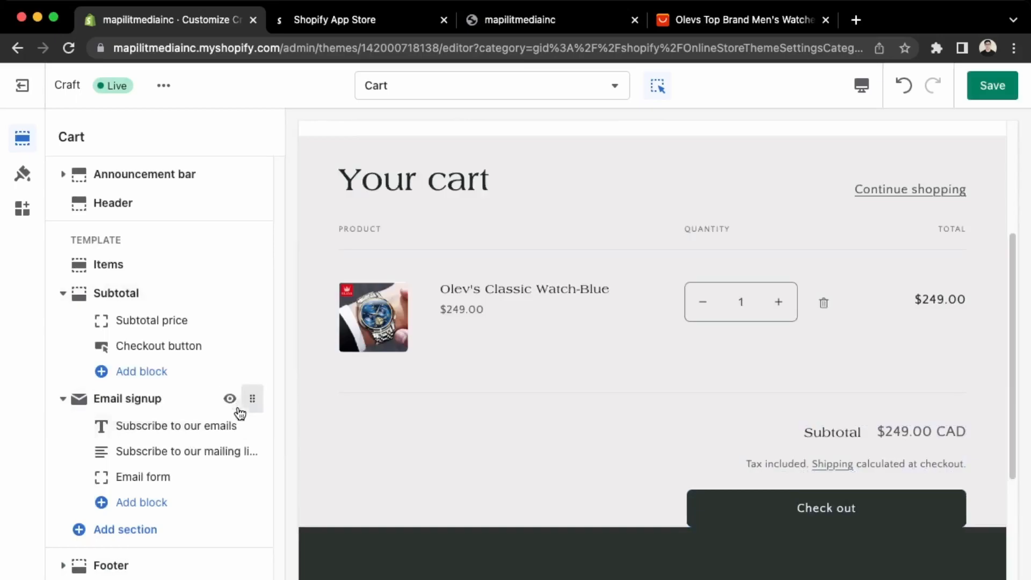
scroll(385, 469, down, 3)
scroll(465, 478, down, 1)
scroll(467, 472, up, 2)
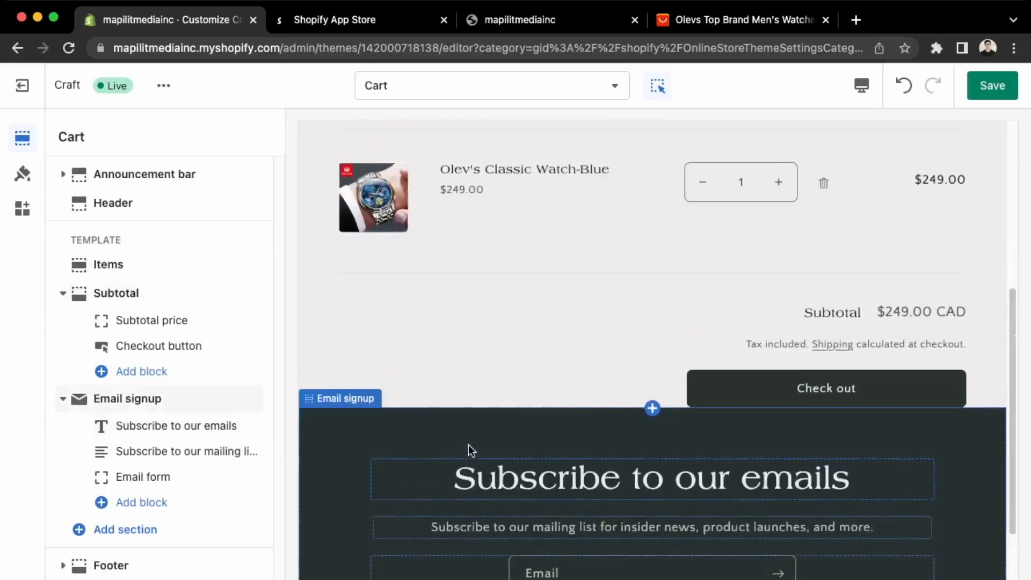
mouse_move(157, 398)
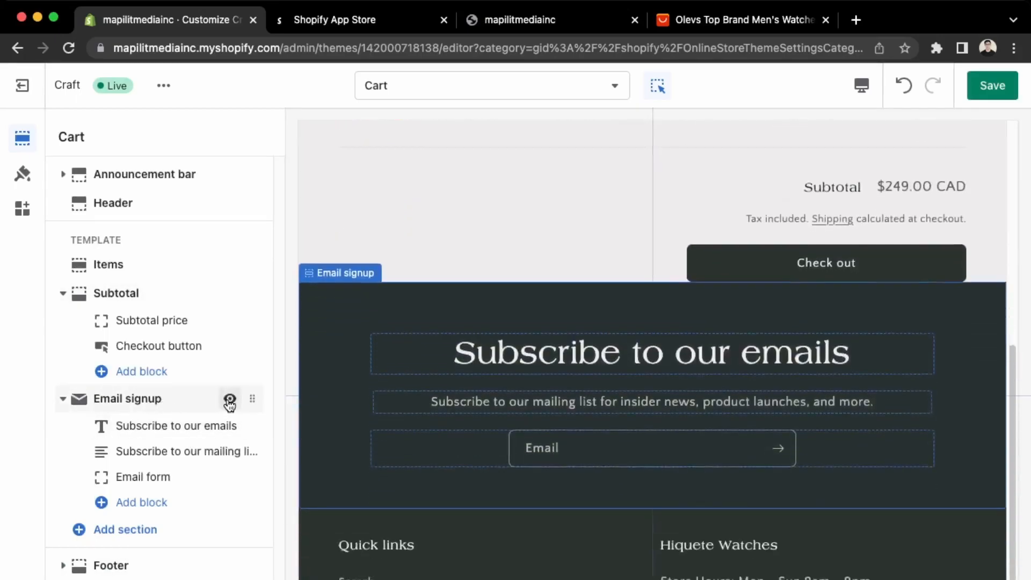
click(229, 400)
Save the Cart template changes.
scroll(518, 468, up, 6)
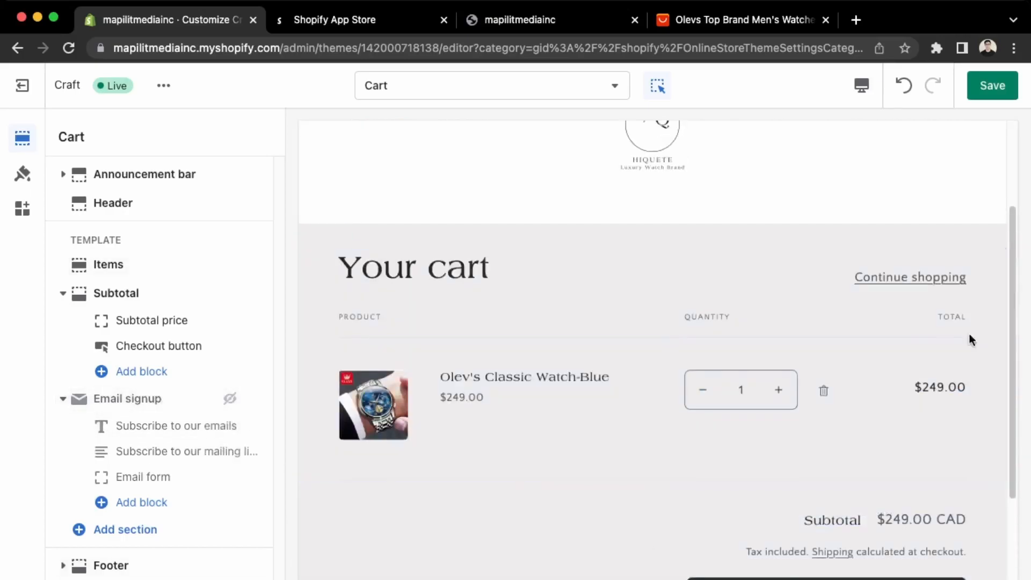
scroll(615, 437, up, 3)
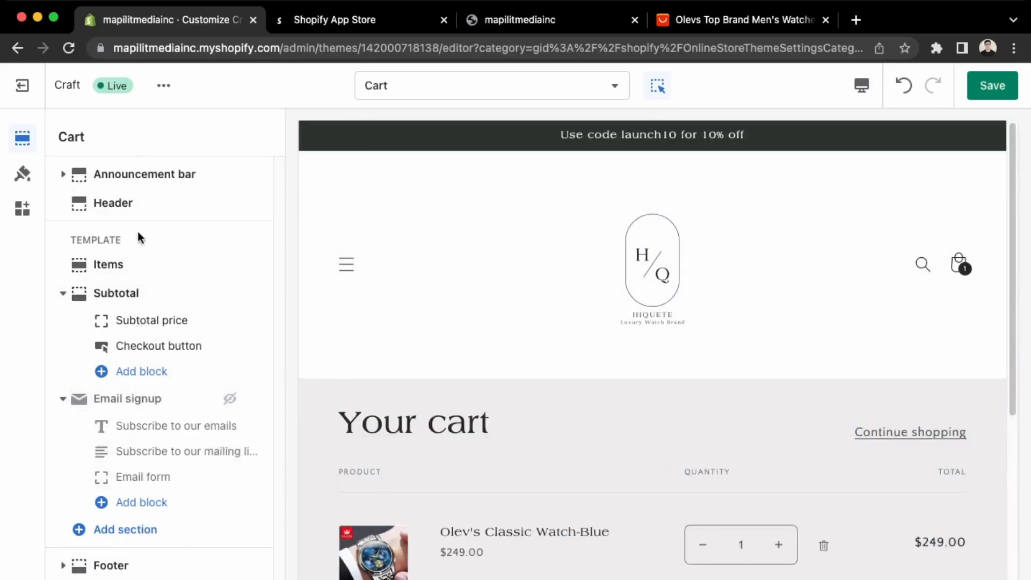
click(992, 87)
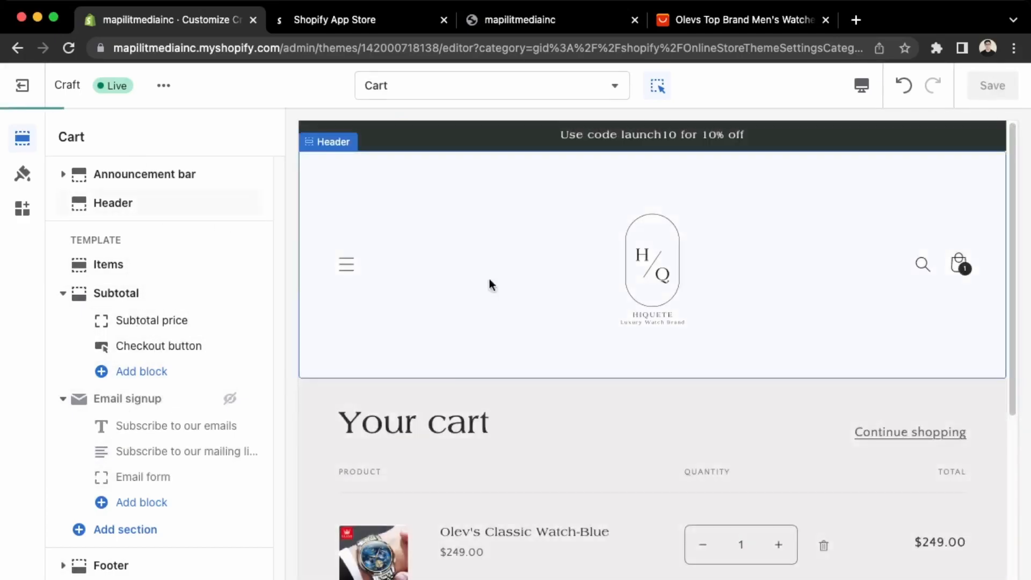
click(533, 88)
Review the Checkout preview's $249.00 order and Canada shipping address form.
click(513, 450)
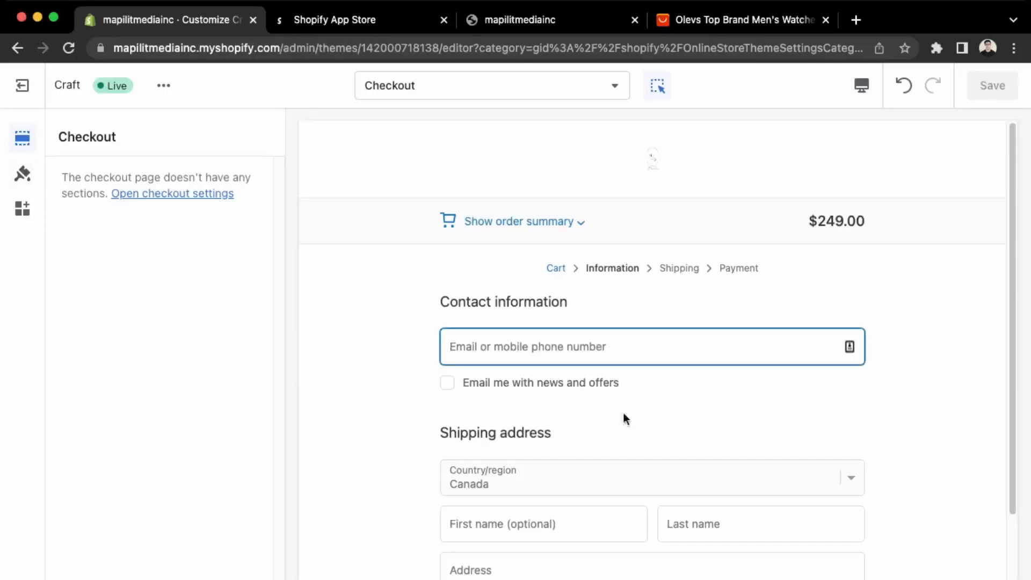
scroll(645, 425, down, 4)
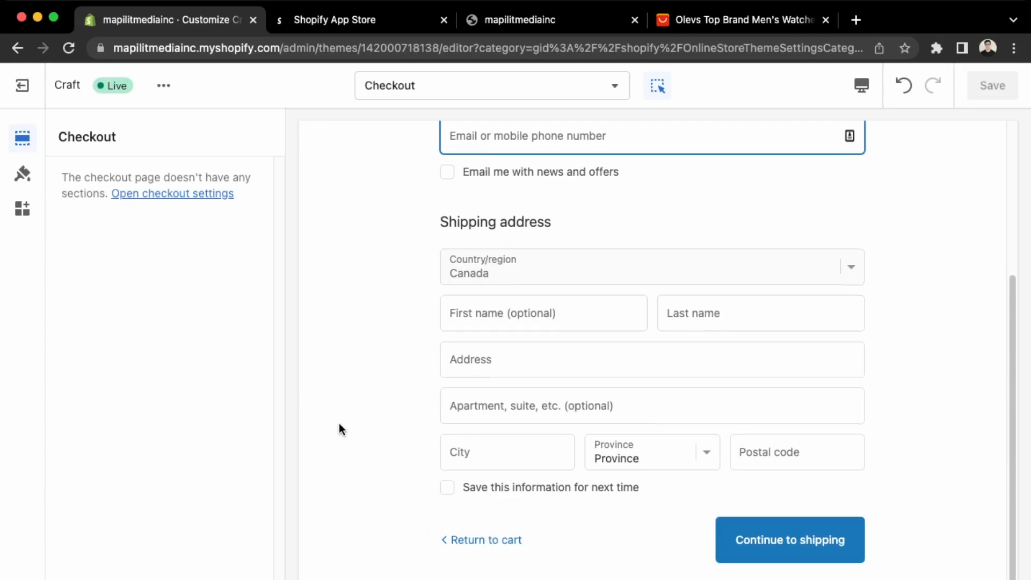
scroll(596, 403, up, 4)
click(591, 79)
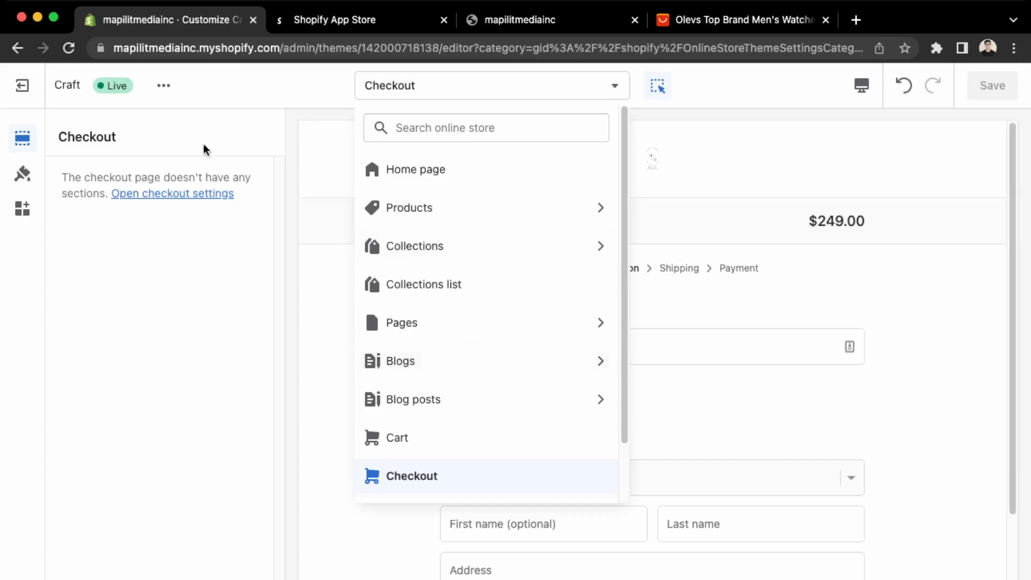
Go to Discounts and start a new amount-off-order discount.
click(20, 86)
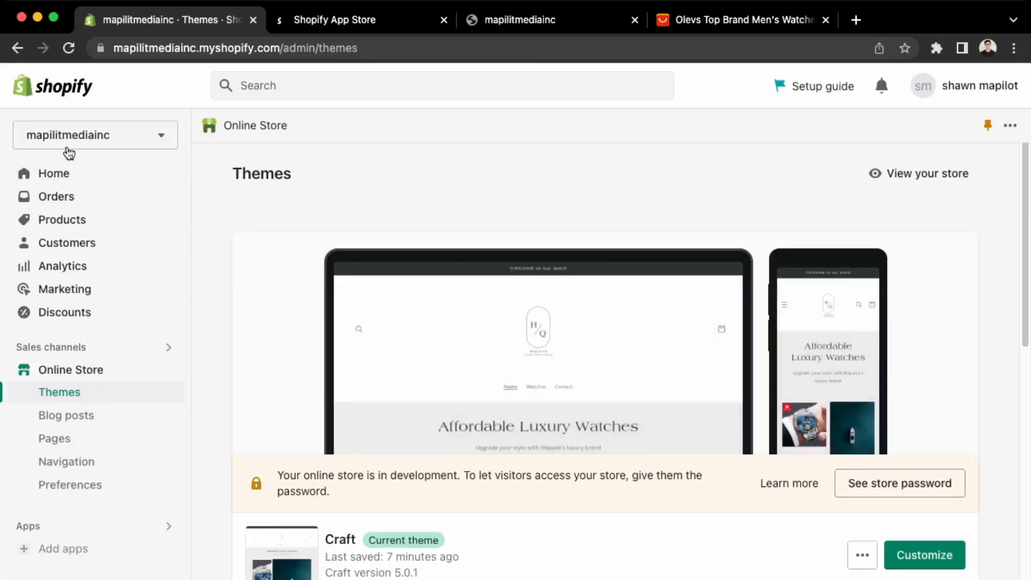
click(79, 317)
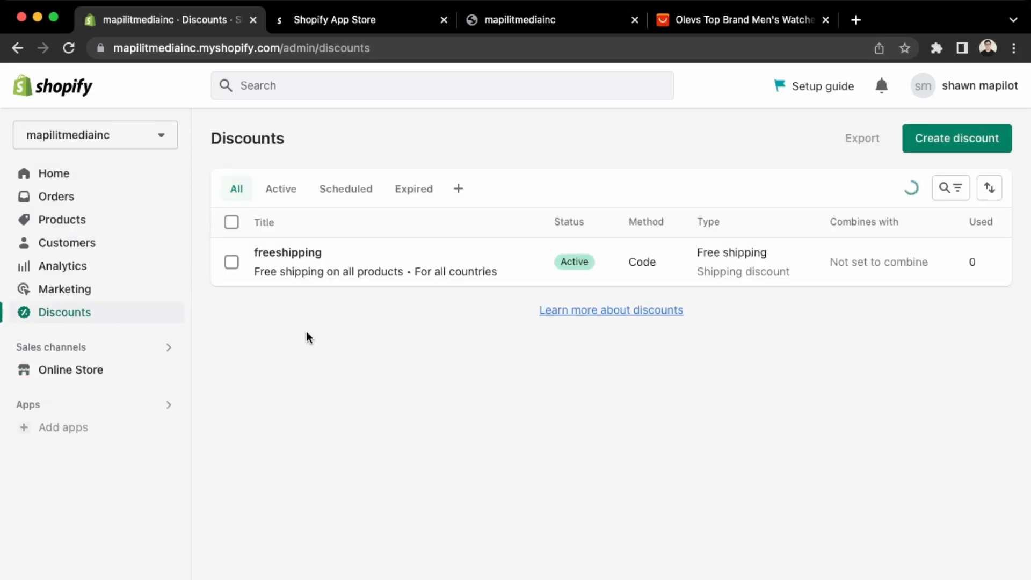
click(913, 149)
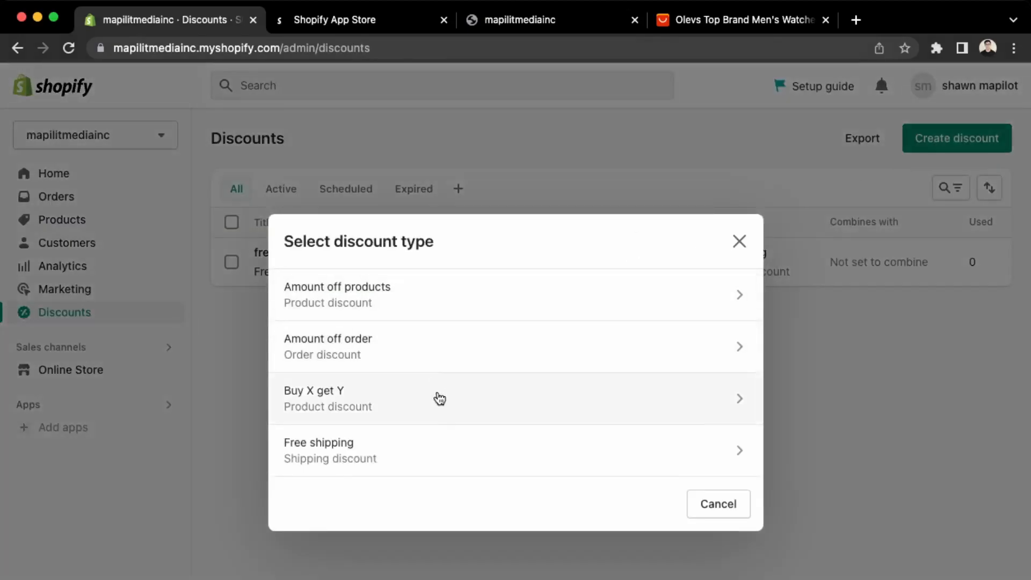
click(408, 340)
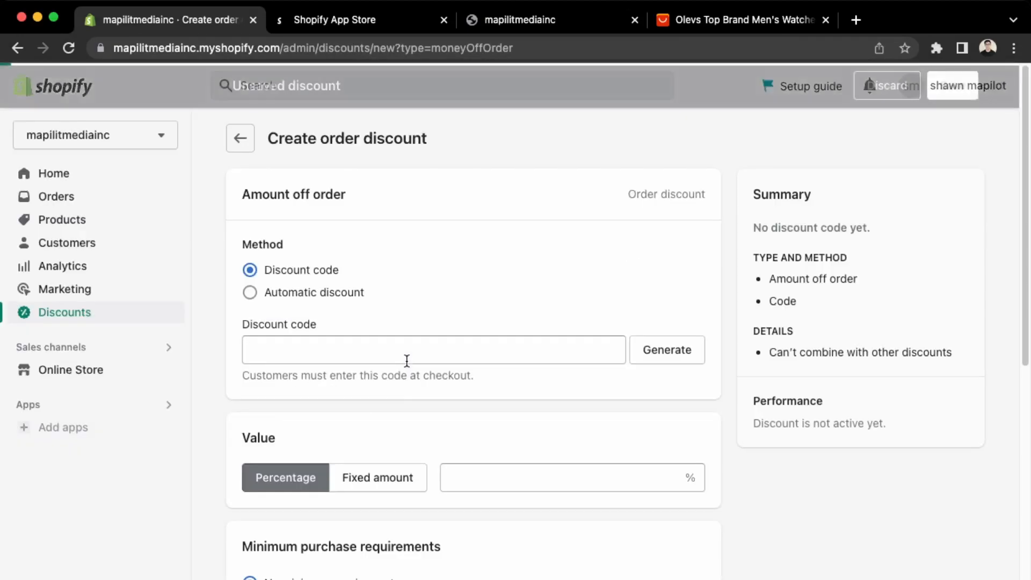
Set code launch10 for 10% off, limited to one use per customer.
click(378, 345)
text(launch10)
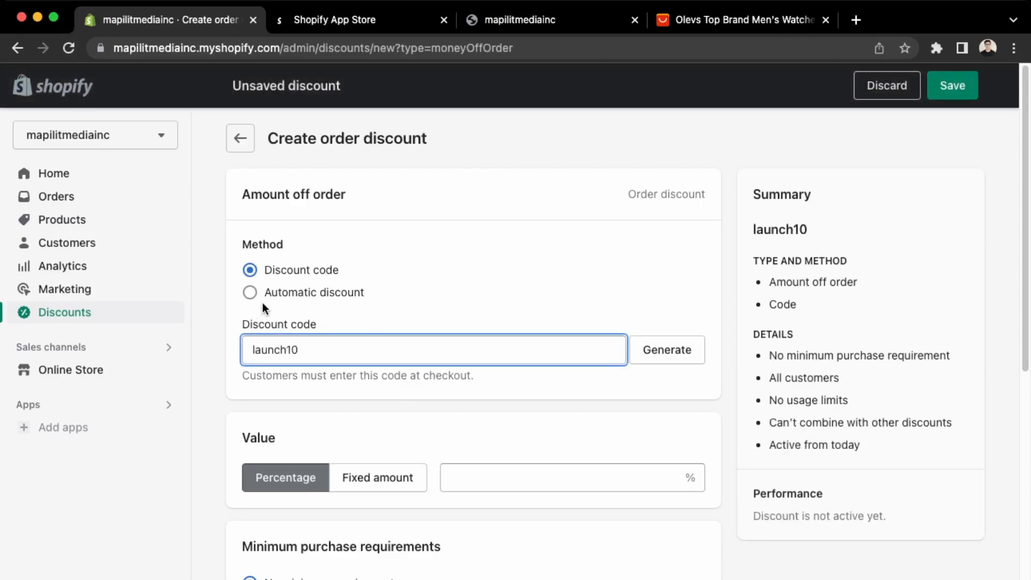
click(526, 486)
text(10)
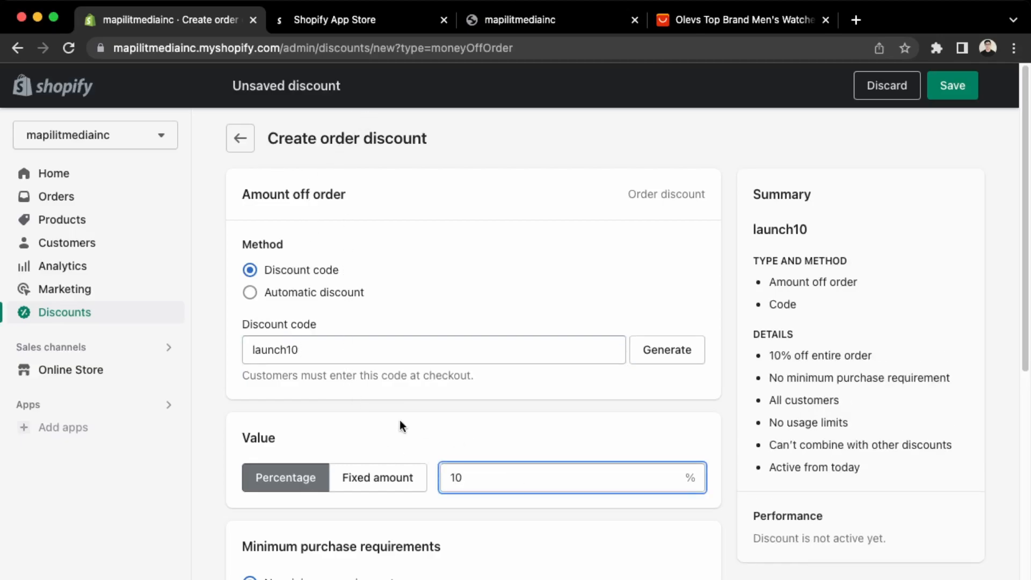
scroll(391, 435, down, 4)
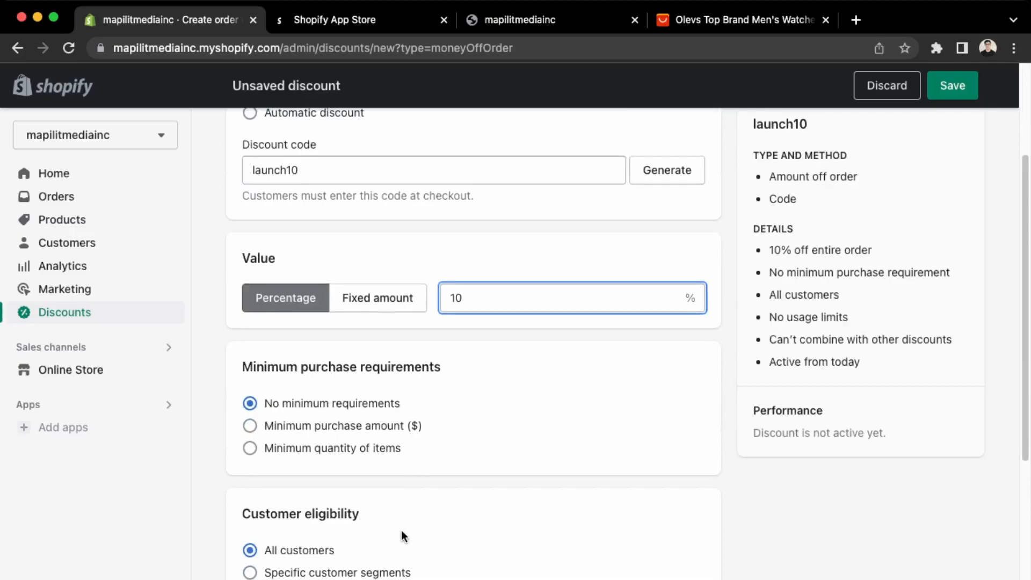
scroll(403, 532, down, 4)
click(404, 530)
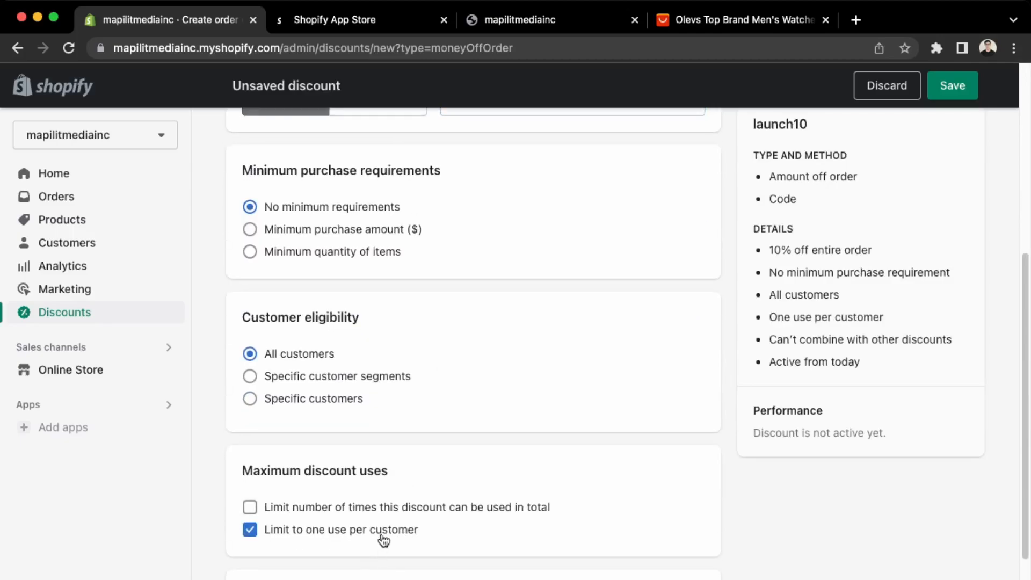
scroll(410, 480, down, 5)
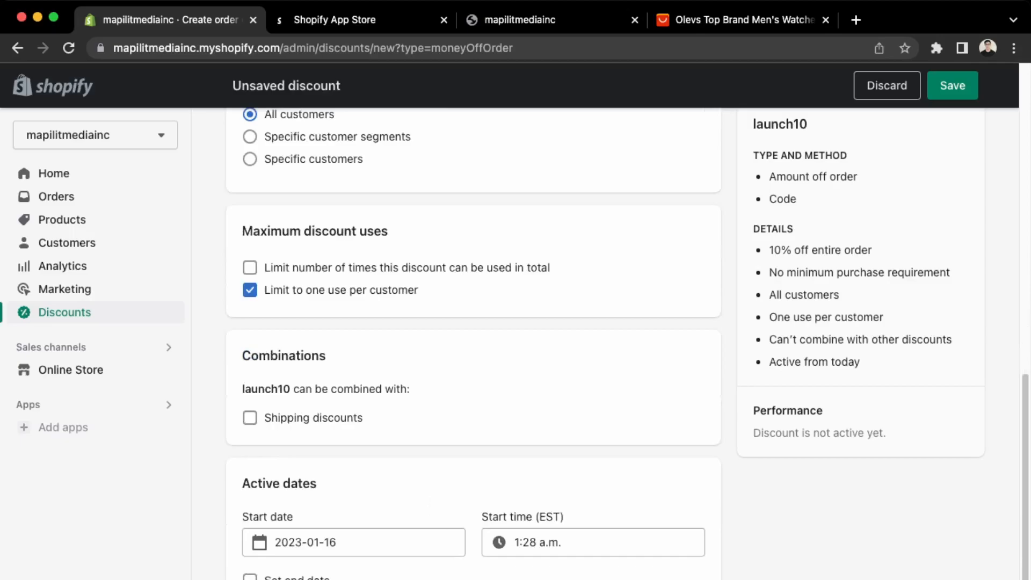
Save the launch10 discount and copy its shareable link URL.
click(953, 85)
scroll(449, 579, up, 6)
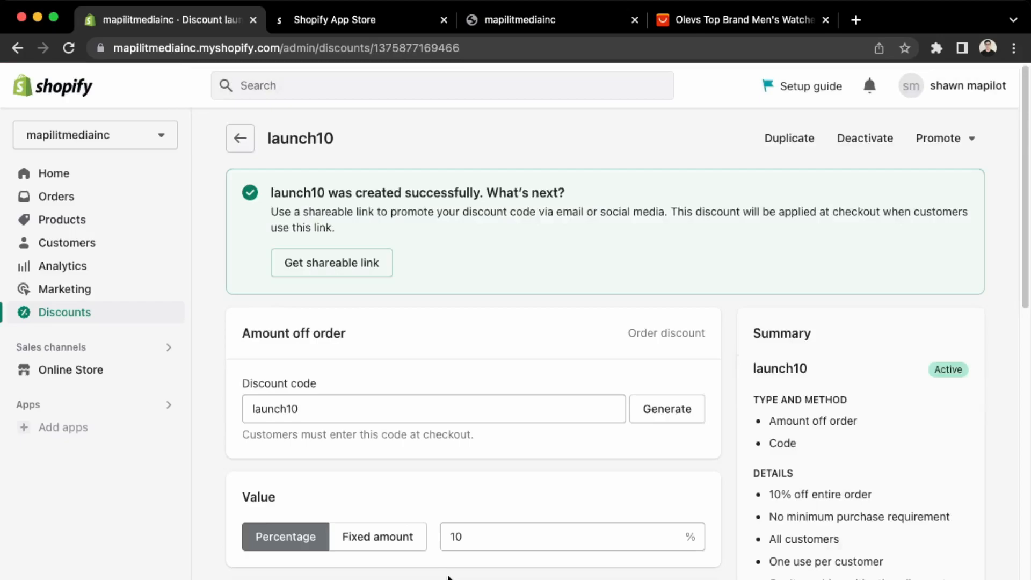
click(361, 259)
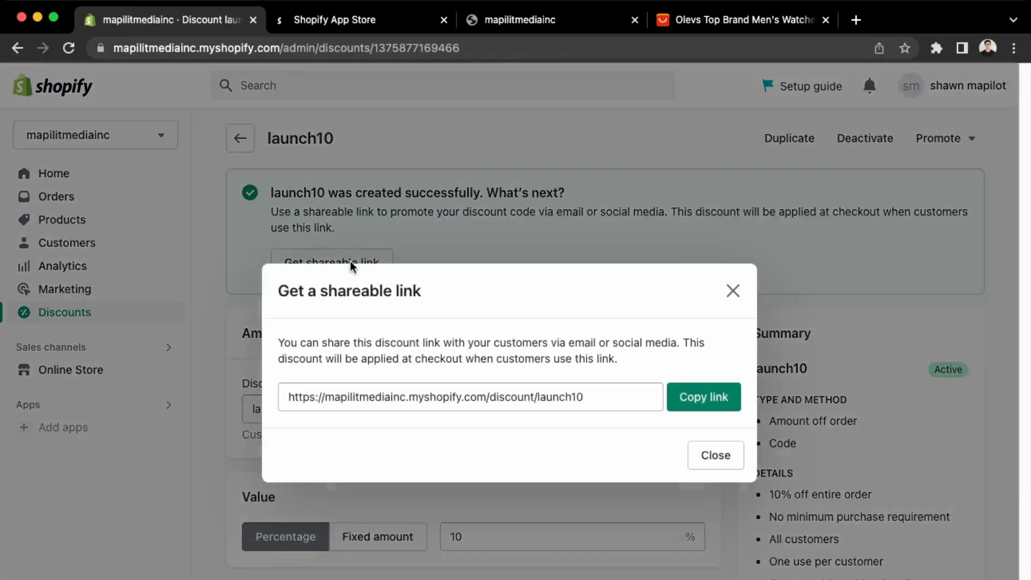
drag(638, 402, 241, 400)
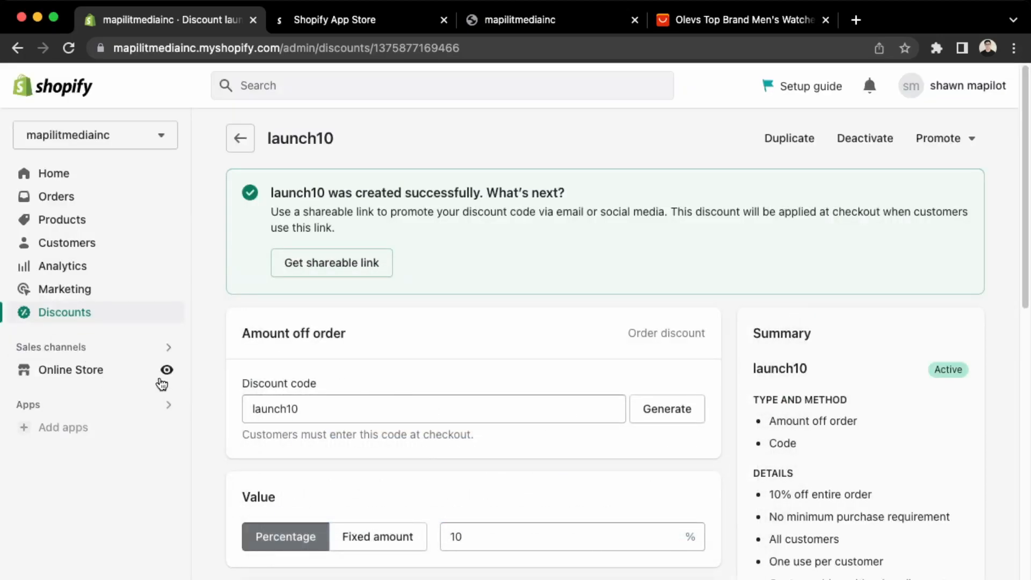
On the live storefront, add Olev's Classic Watch-Blue from Watches to the cart.
click(167, 372)
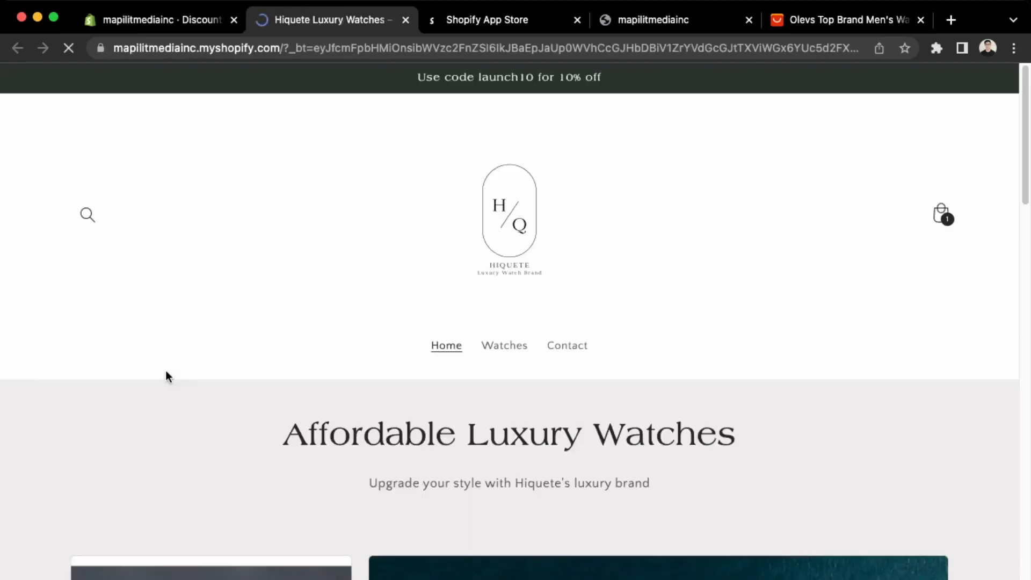
scroll(205, 387, down, 3)
scroll(431, 380, up, 3)
scroll(306, 325, down, 15)
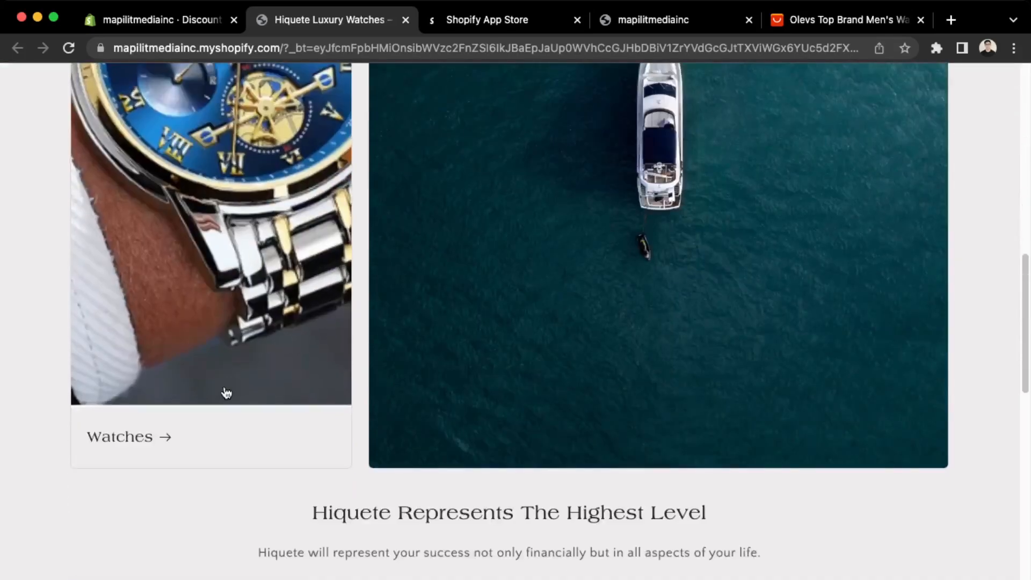
click(226, 392)
scroll(224, 389, down, 5)
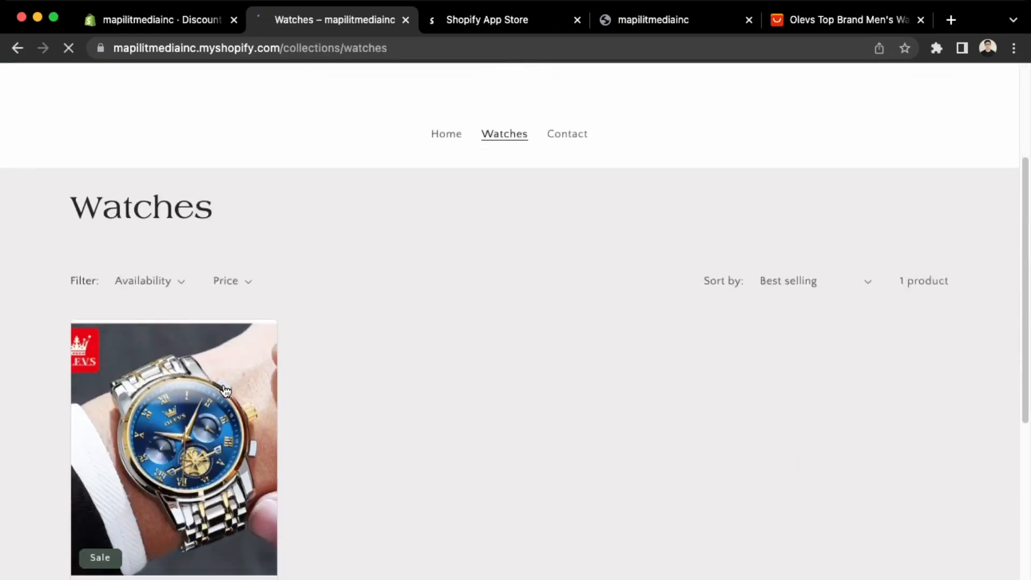
click(200, 476)
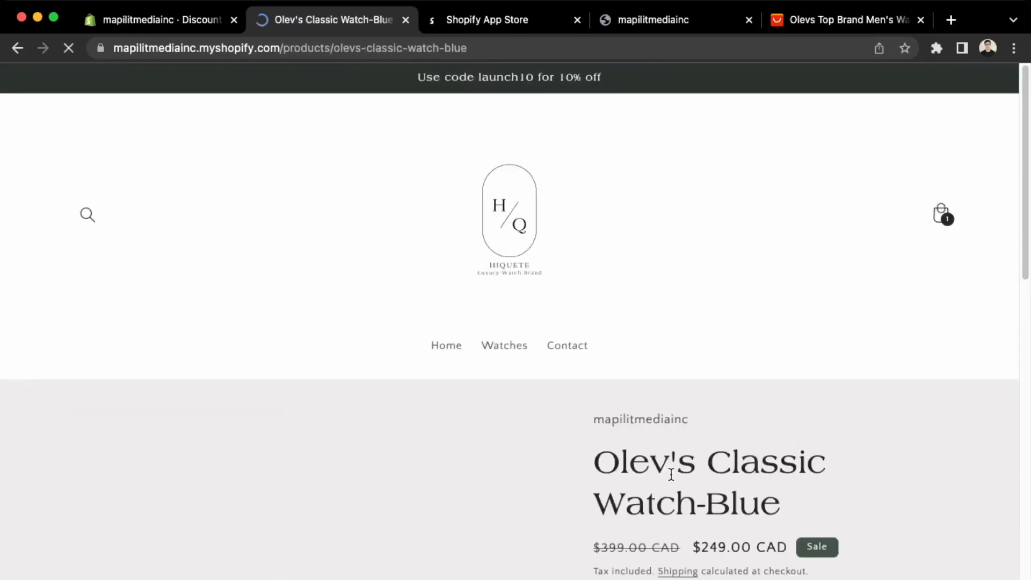
scroll(670, 472, down, 3)
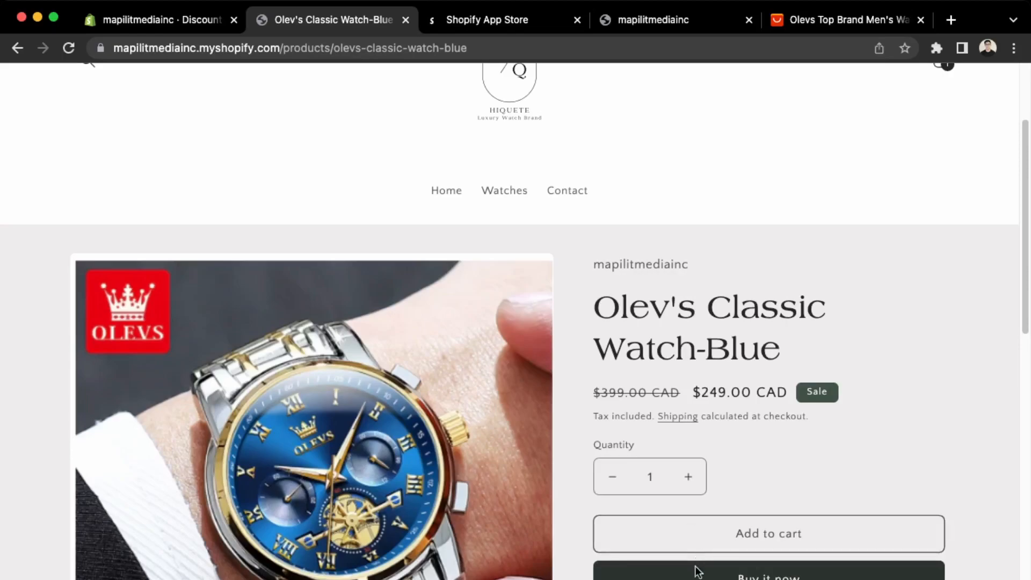
click(696, 540)
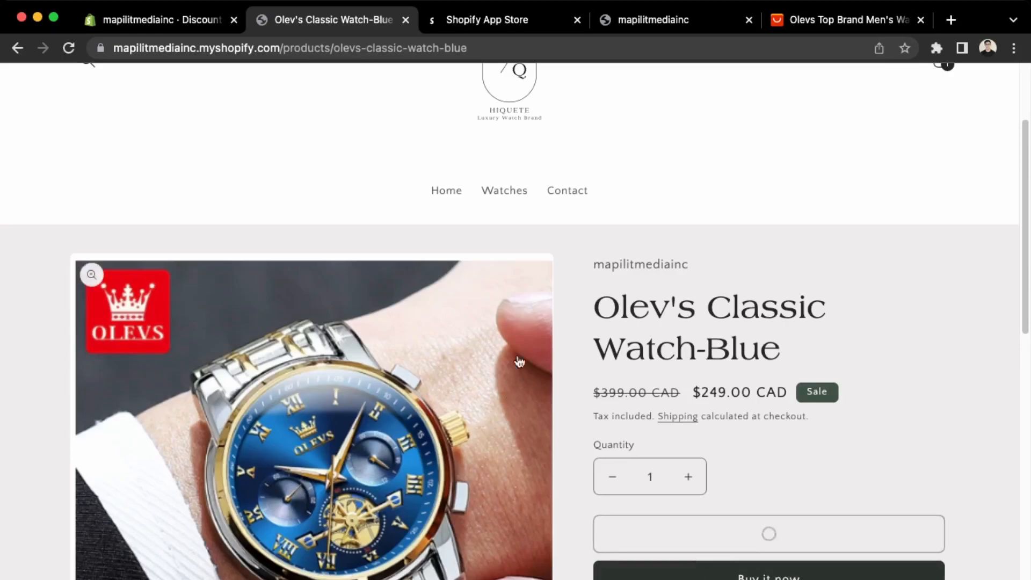
Check out, review the CAD $498.00 total, and return to the cart.
click(810, 437)
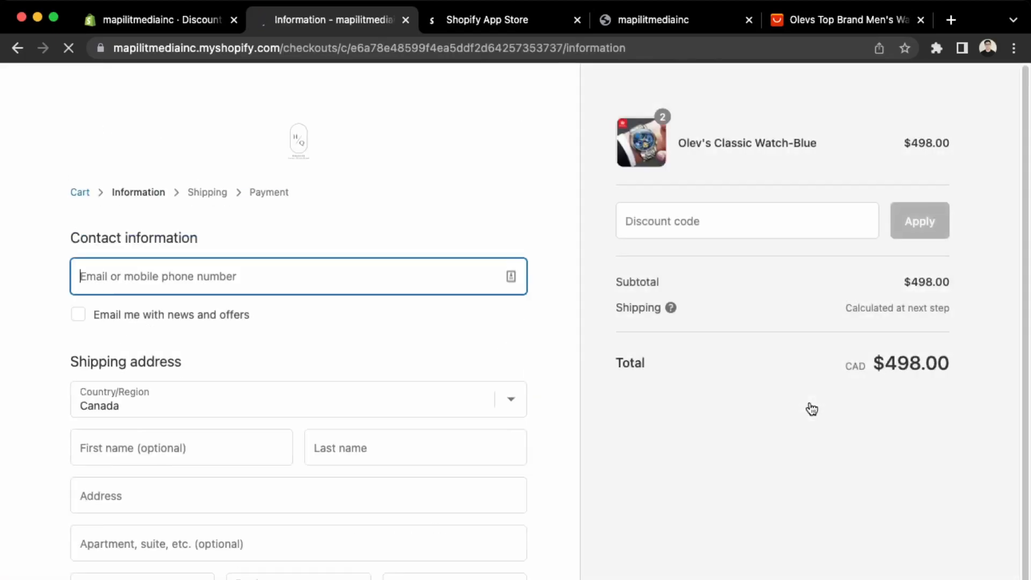
scroll(539, 257, down, 2)
scroll(539, 253, up, 1)
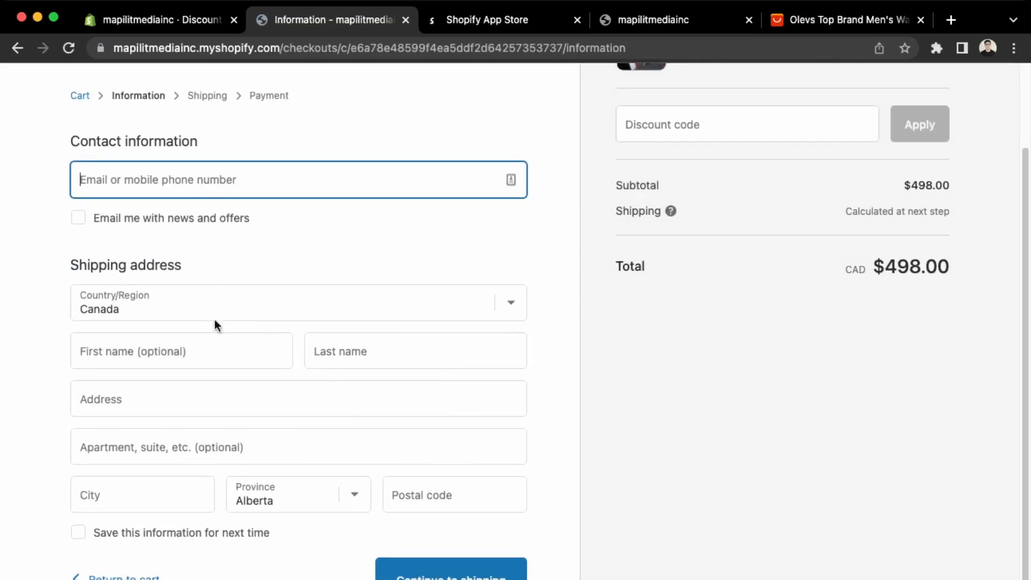
scroll(161, 255, up, 2)
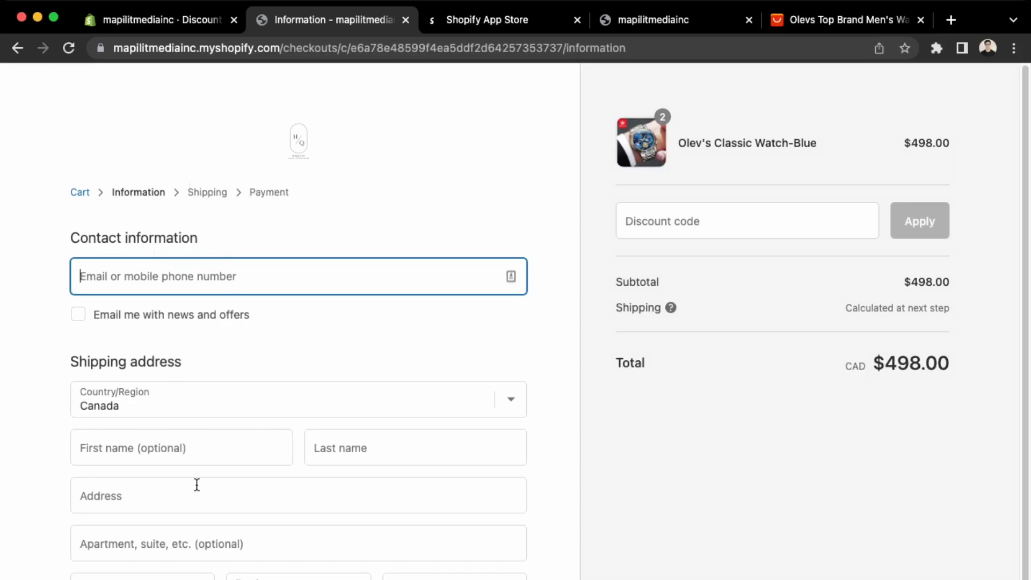
scroll(258, 392, down, 3)
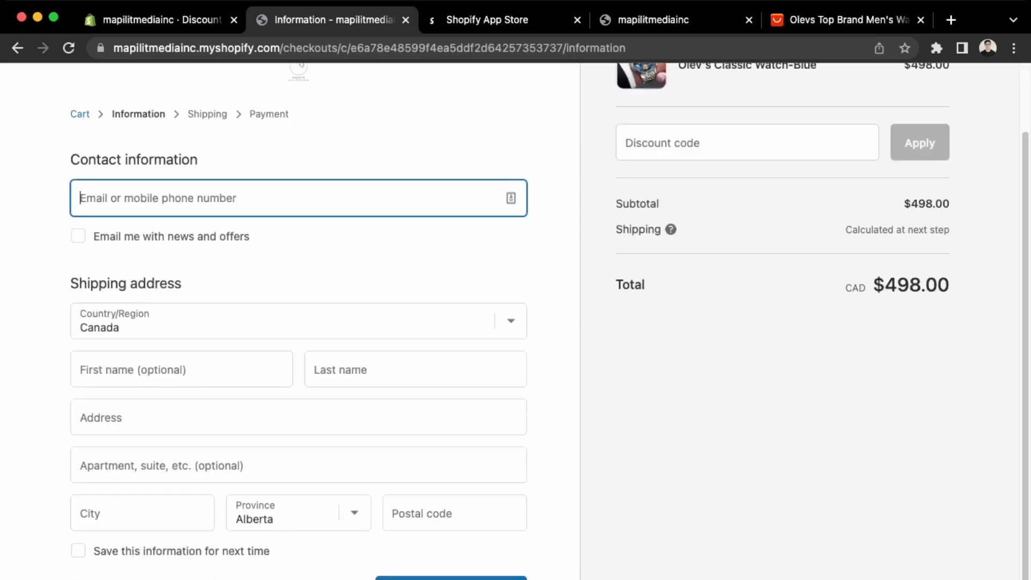
scroll(256, 472, up, 3)
scroll(145, 210, down, 1)
scroll(218, 557, up, 2)
scroll(242, 500, down, 3)
click(131, 571)
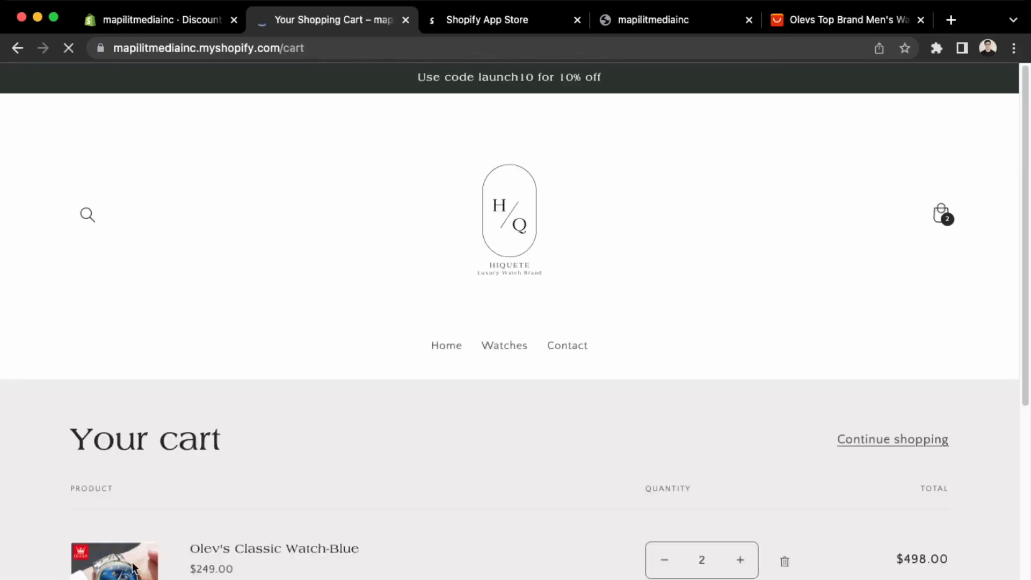
Return to the store home page and scroll to the footer and back to the feature columns.
click(489, 221)
scroll(353, 328, down, 6)
scroll(353, 328, down, 18)
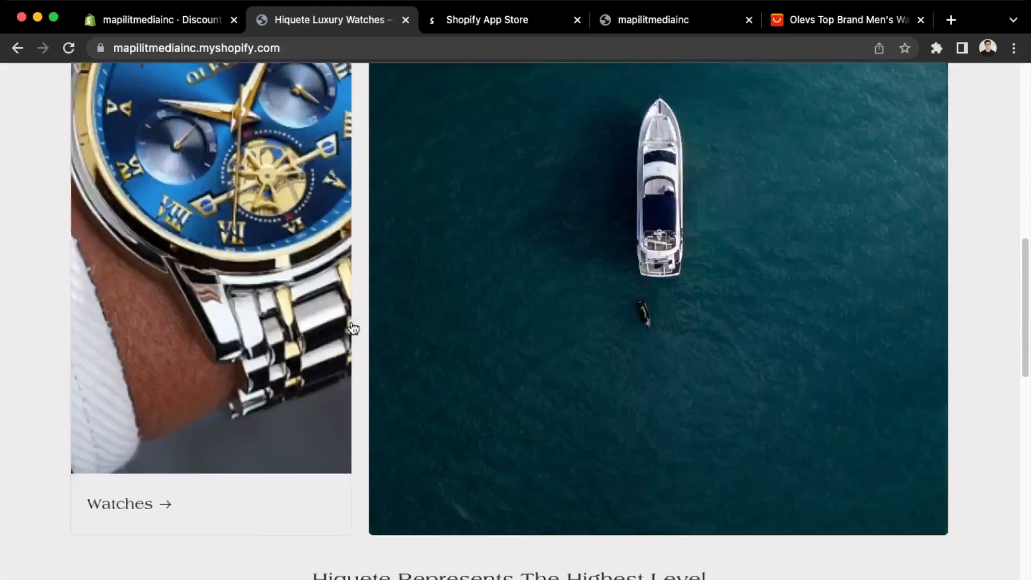
scroll(350, 322, down, 3)
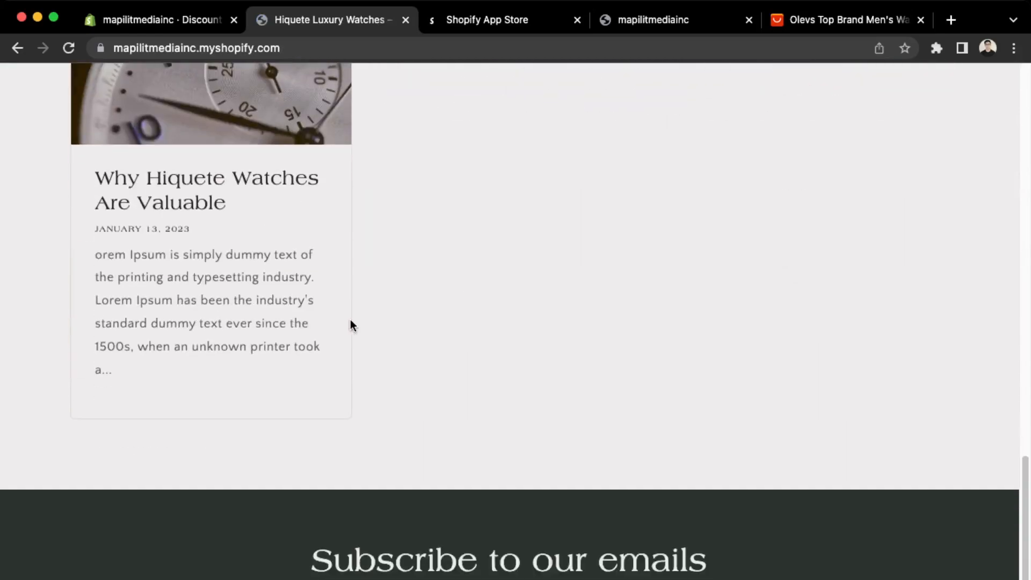
scroll(350, 324, down, 3)
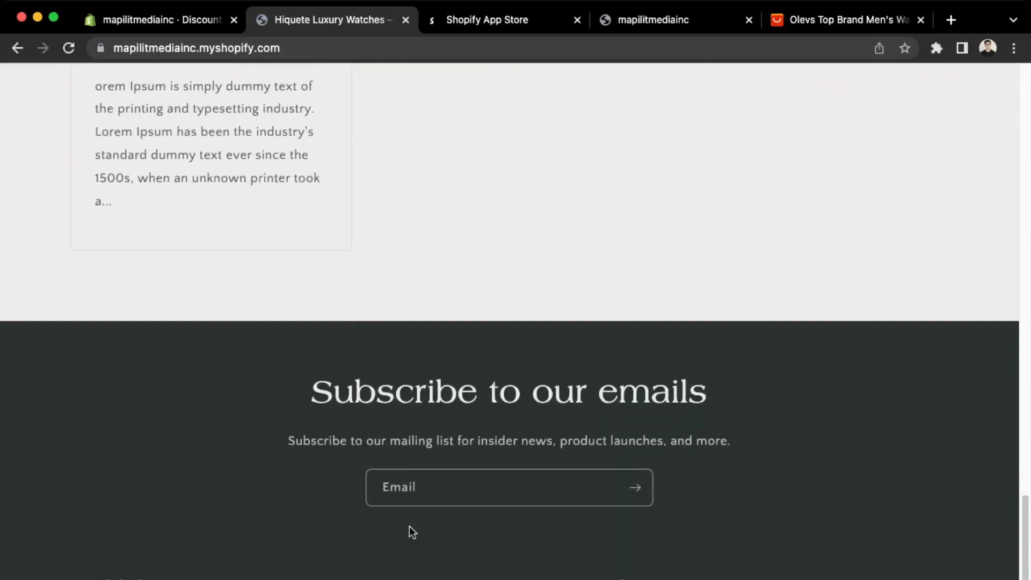
scroll(409, 527, down, 3)
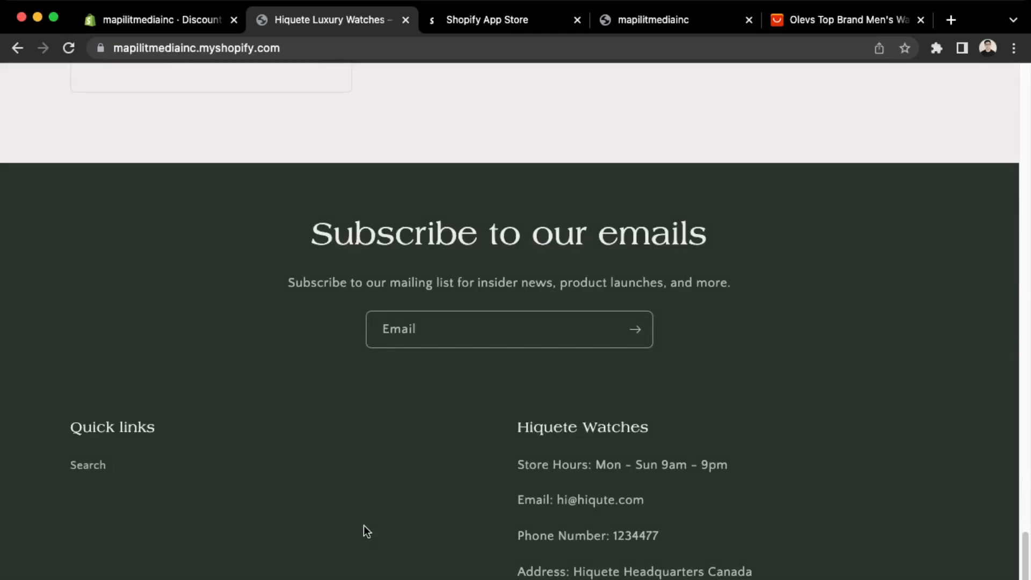
scroll(368, 532, down, 1)
scroll(368, 531, up, 12)
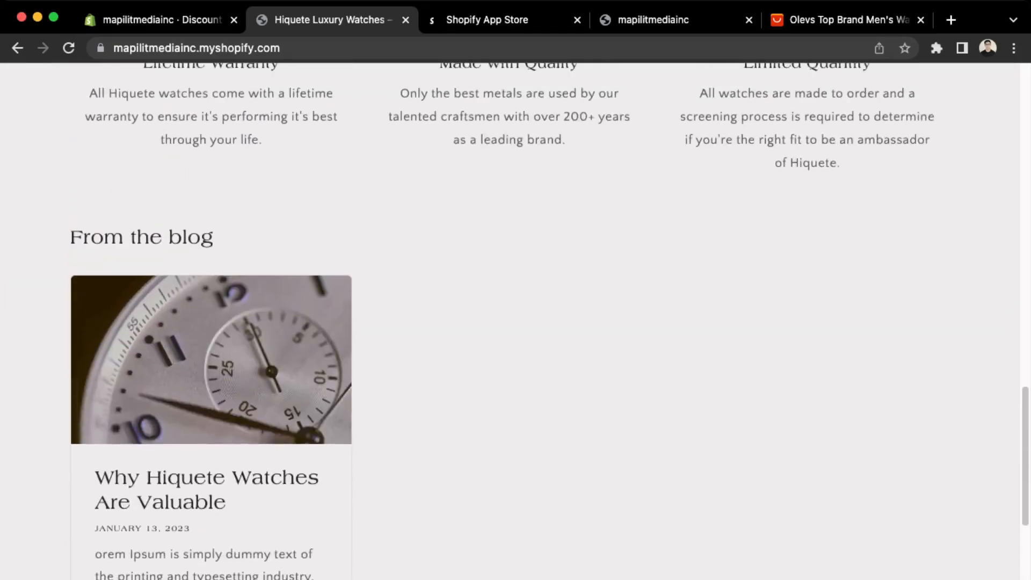
scroll(515, 322, up, 8)
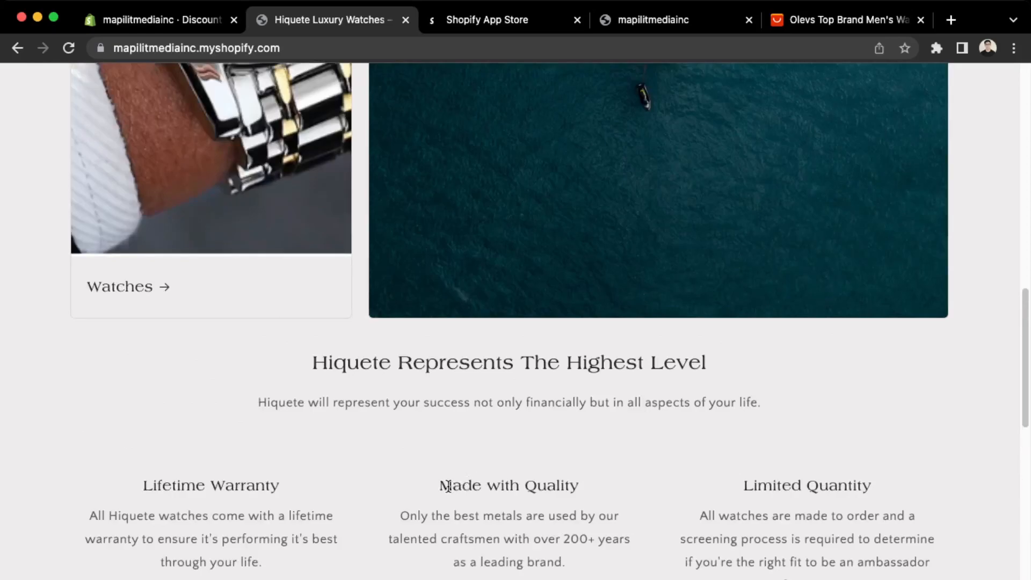
Select and review the Made with Quality heading and paragraph text.
drag(441, 485, 670, 552)
click(664, 566)
drag(552, 557, 440, 486)
click(438, 493)
drag(434, 488, 600, 493)
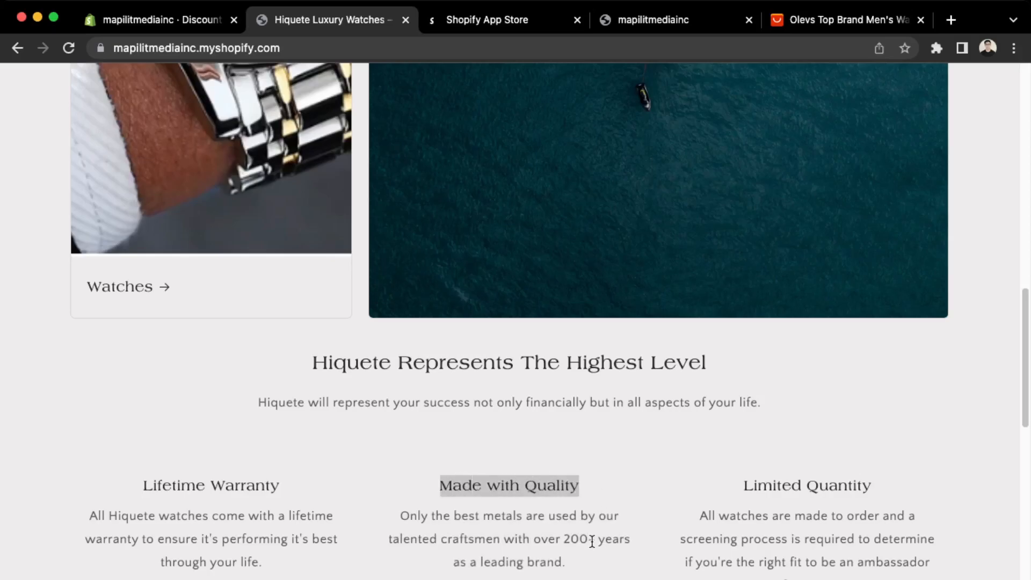
drag(585, 563, 469, 527)
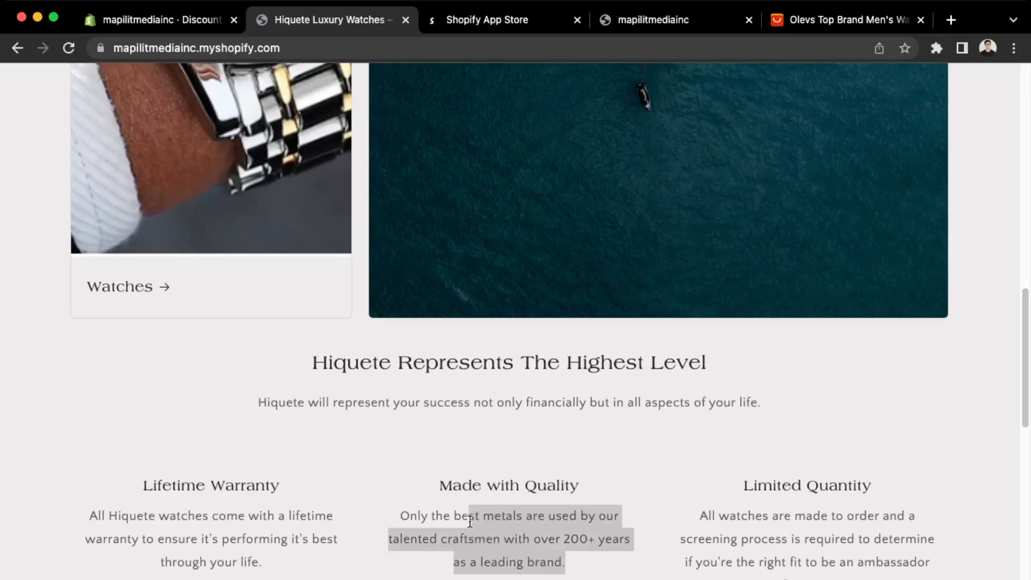
click(575, 573)
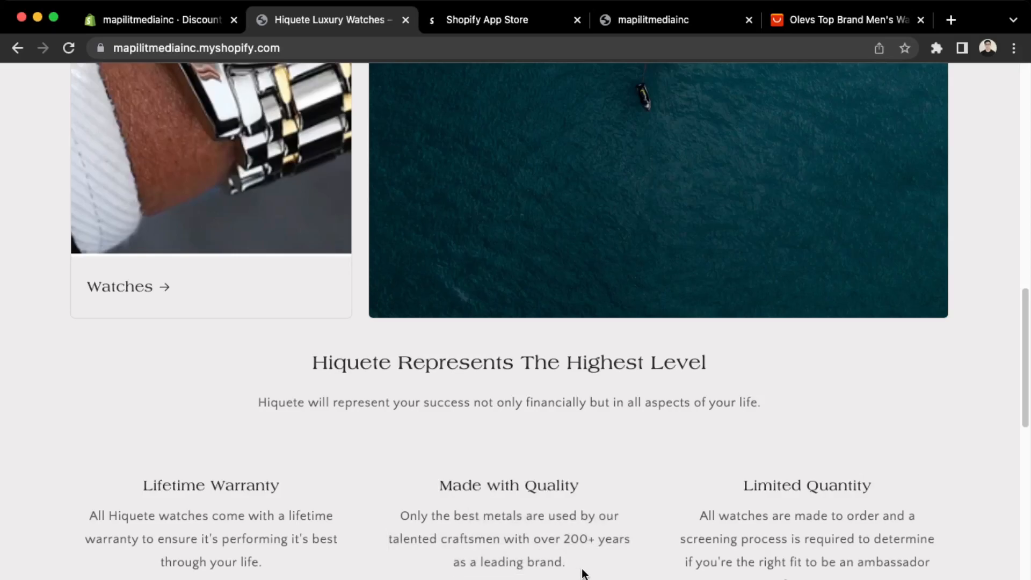